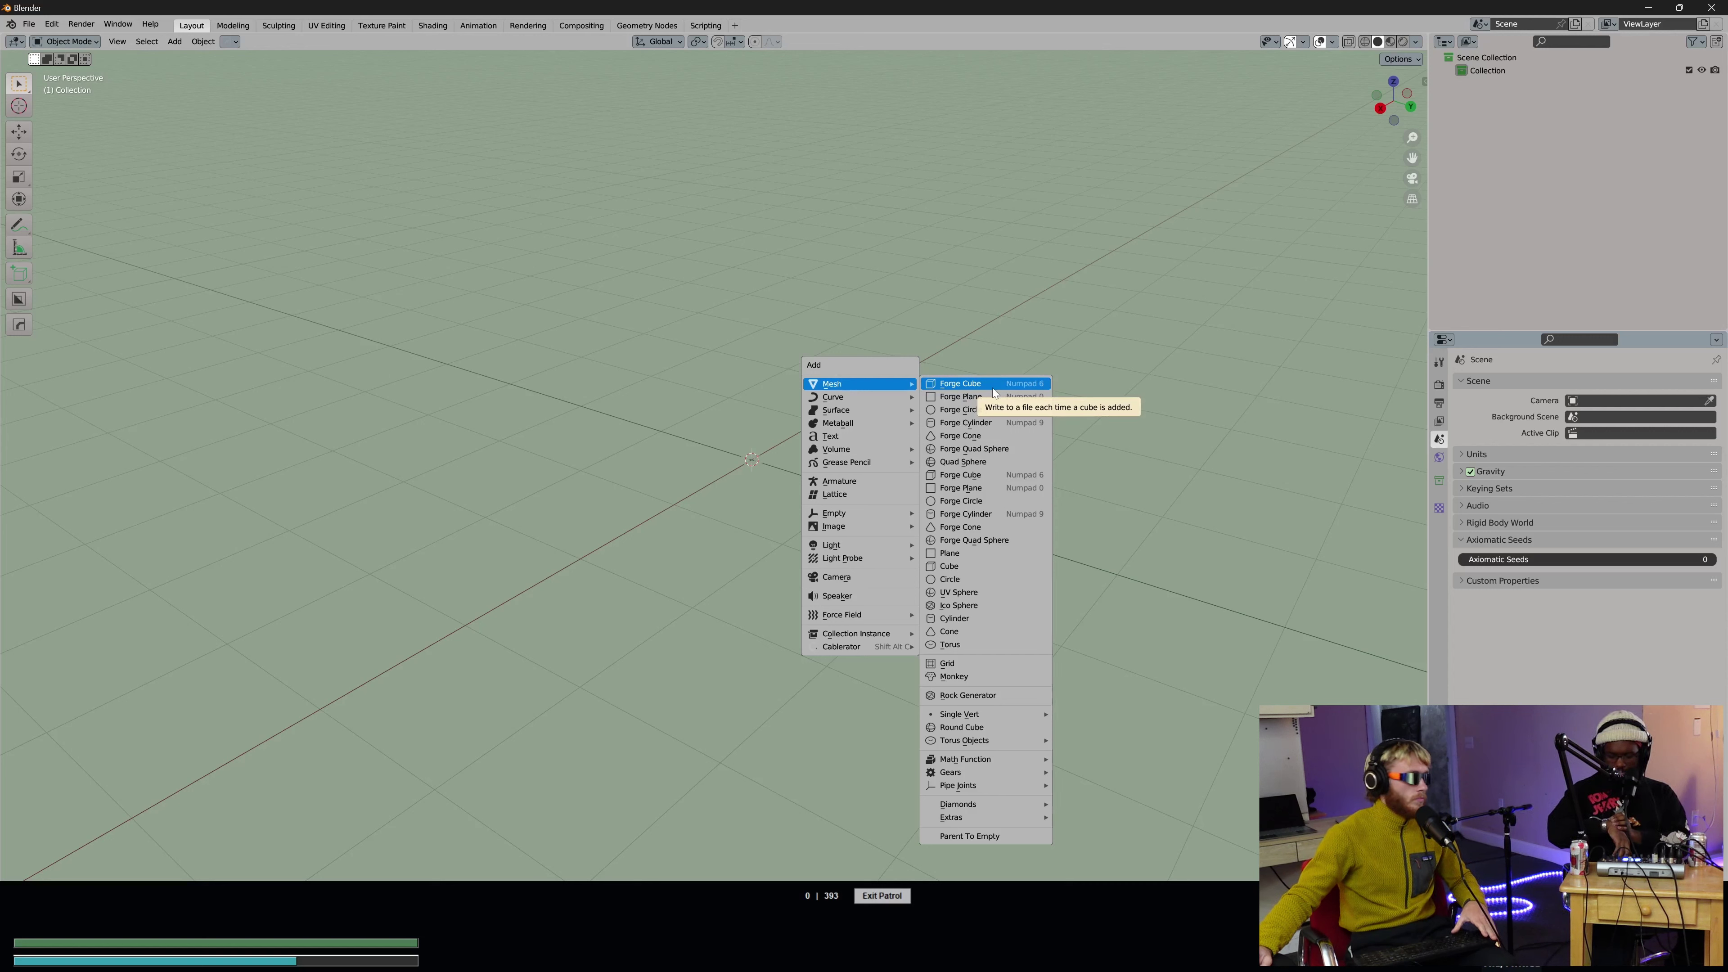
Add a Forge Cube mesh to the empty scene and display its transform properties.
click(993, 393)
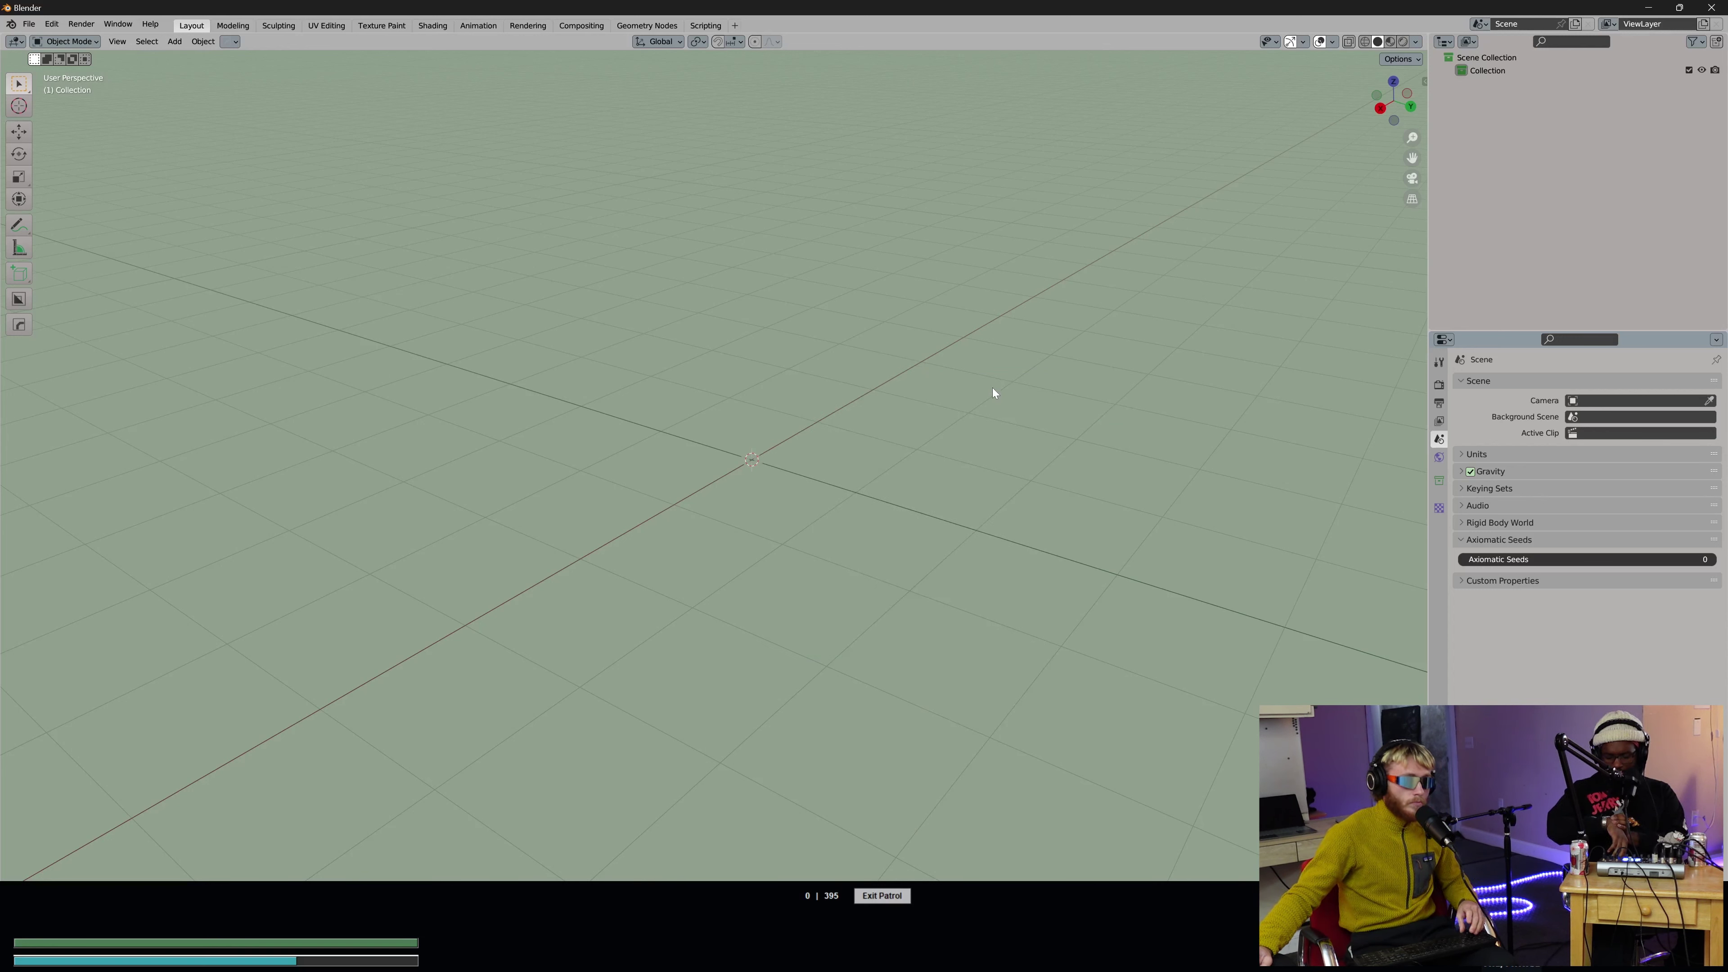
key(shift+a)
mouse_move(993, 388)
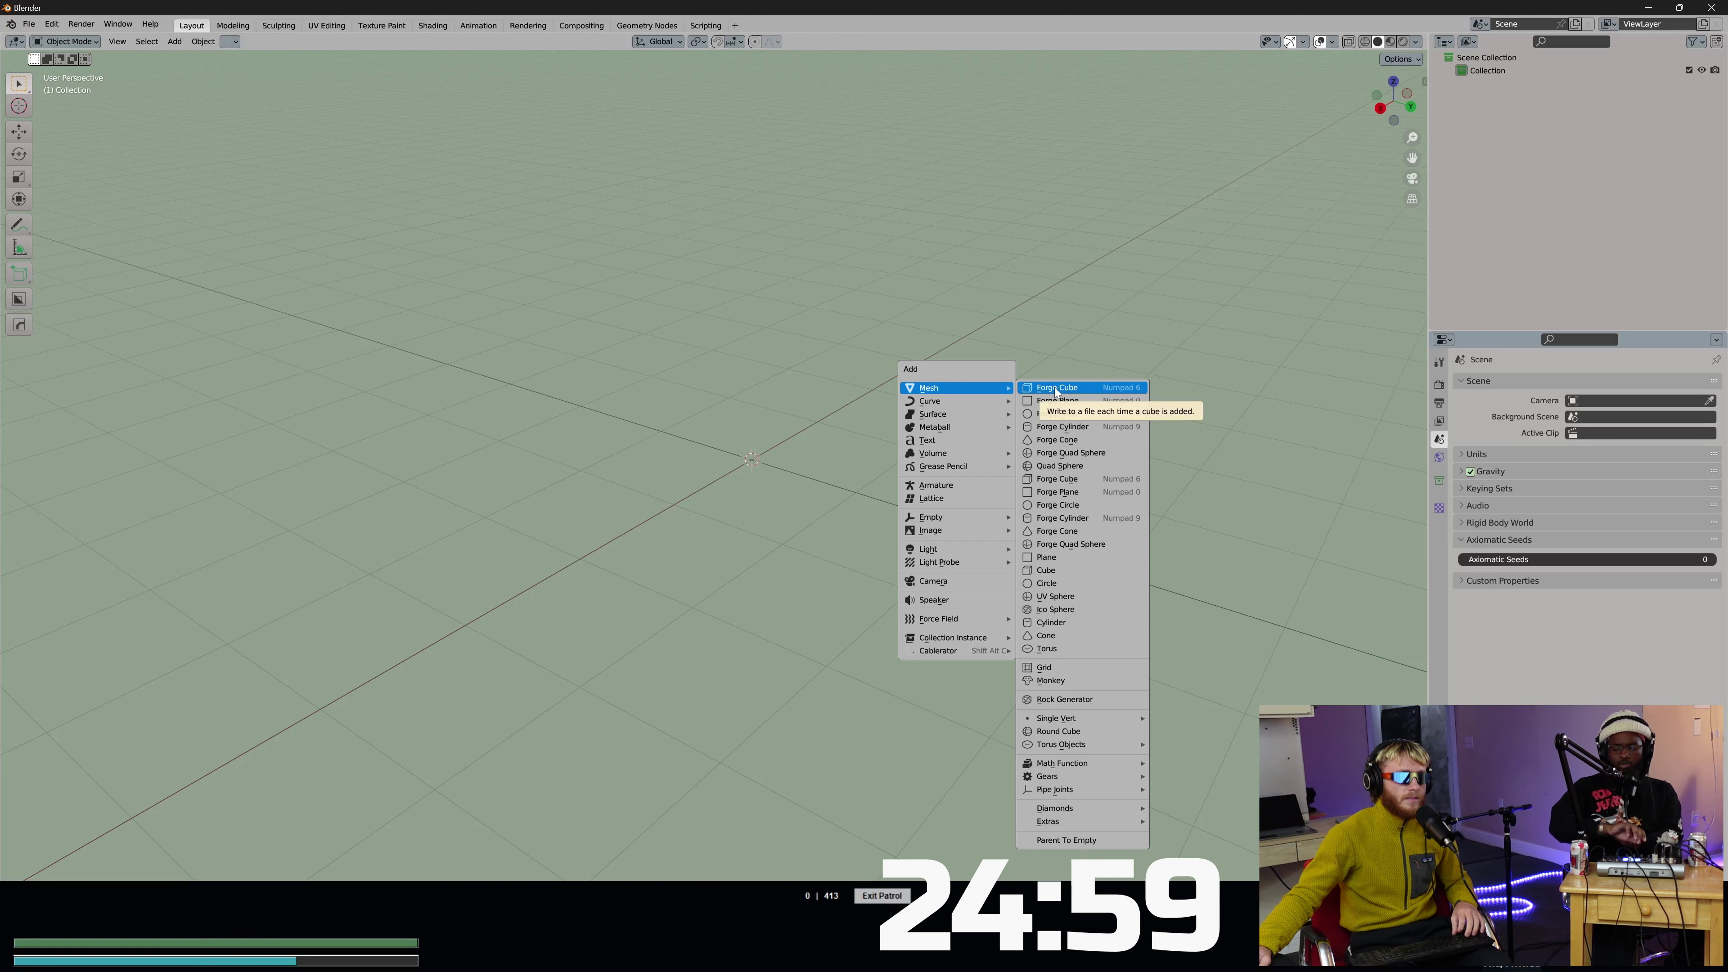
click(1056, 389)
alt+middle_drag(927, 366, 1049, 395)
click(1426, 83)
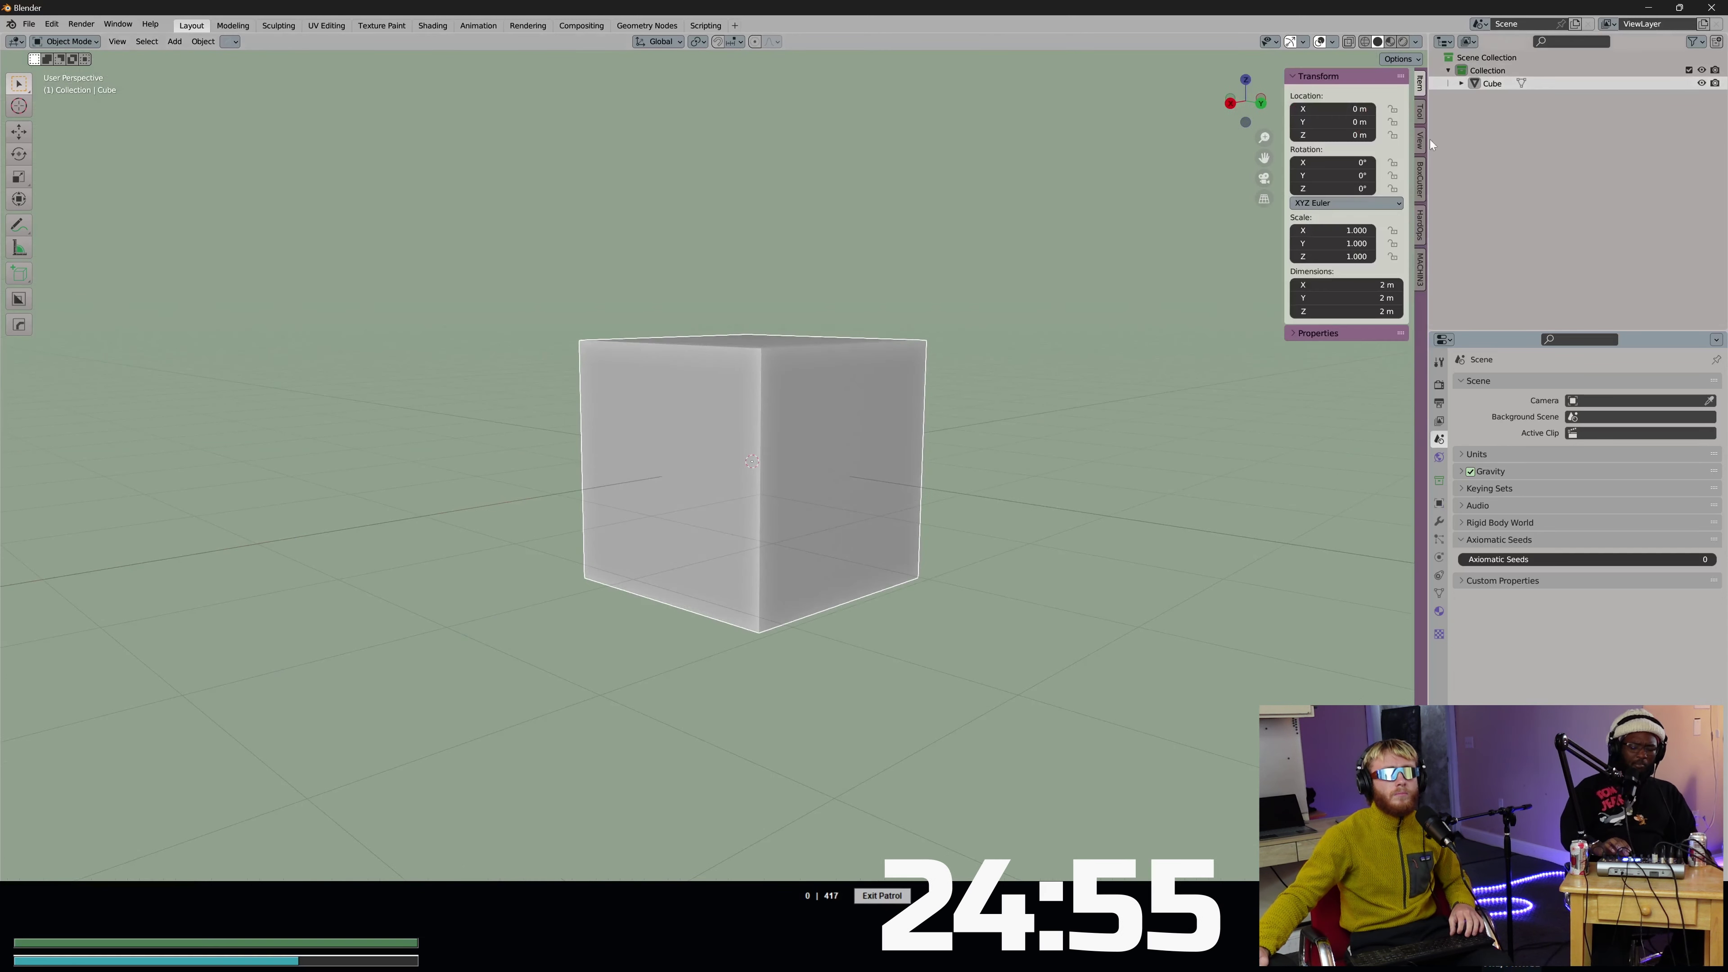
Set the scene's unit system to Imperial and its length unit to Inches.
click(1439, 521)
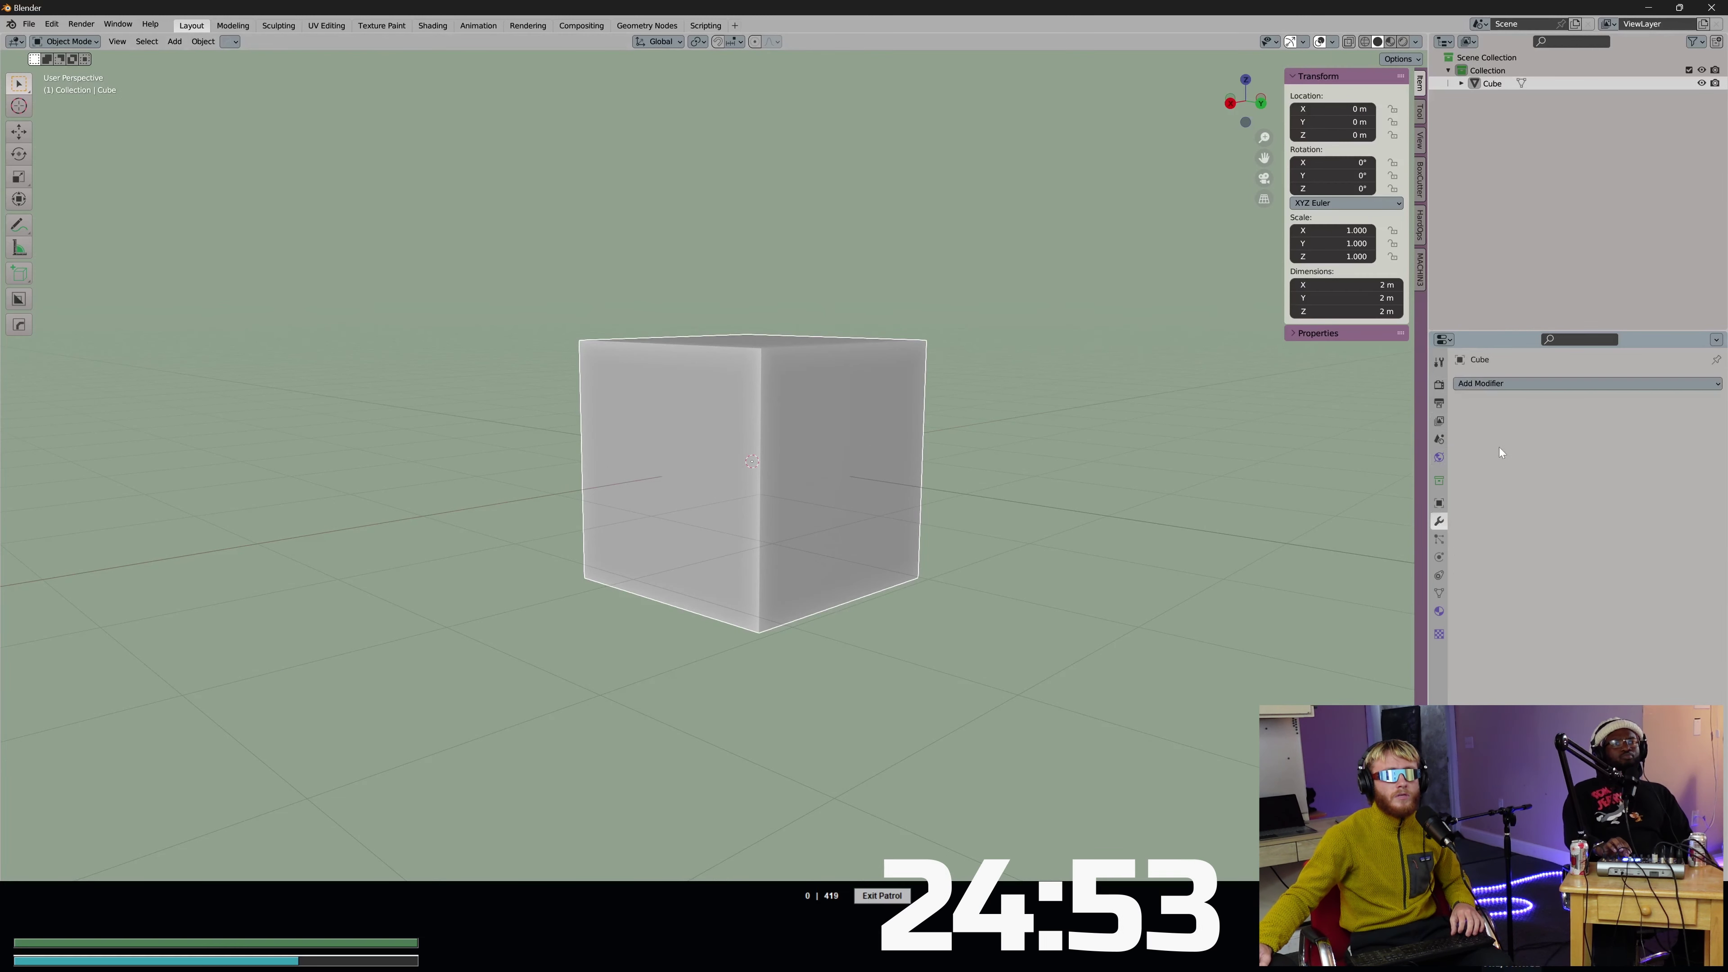
click(1438, 439)
click(1481, 451)
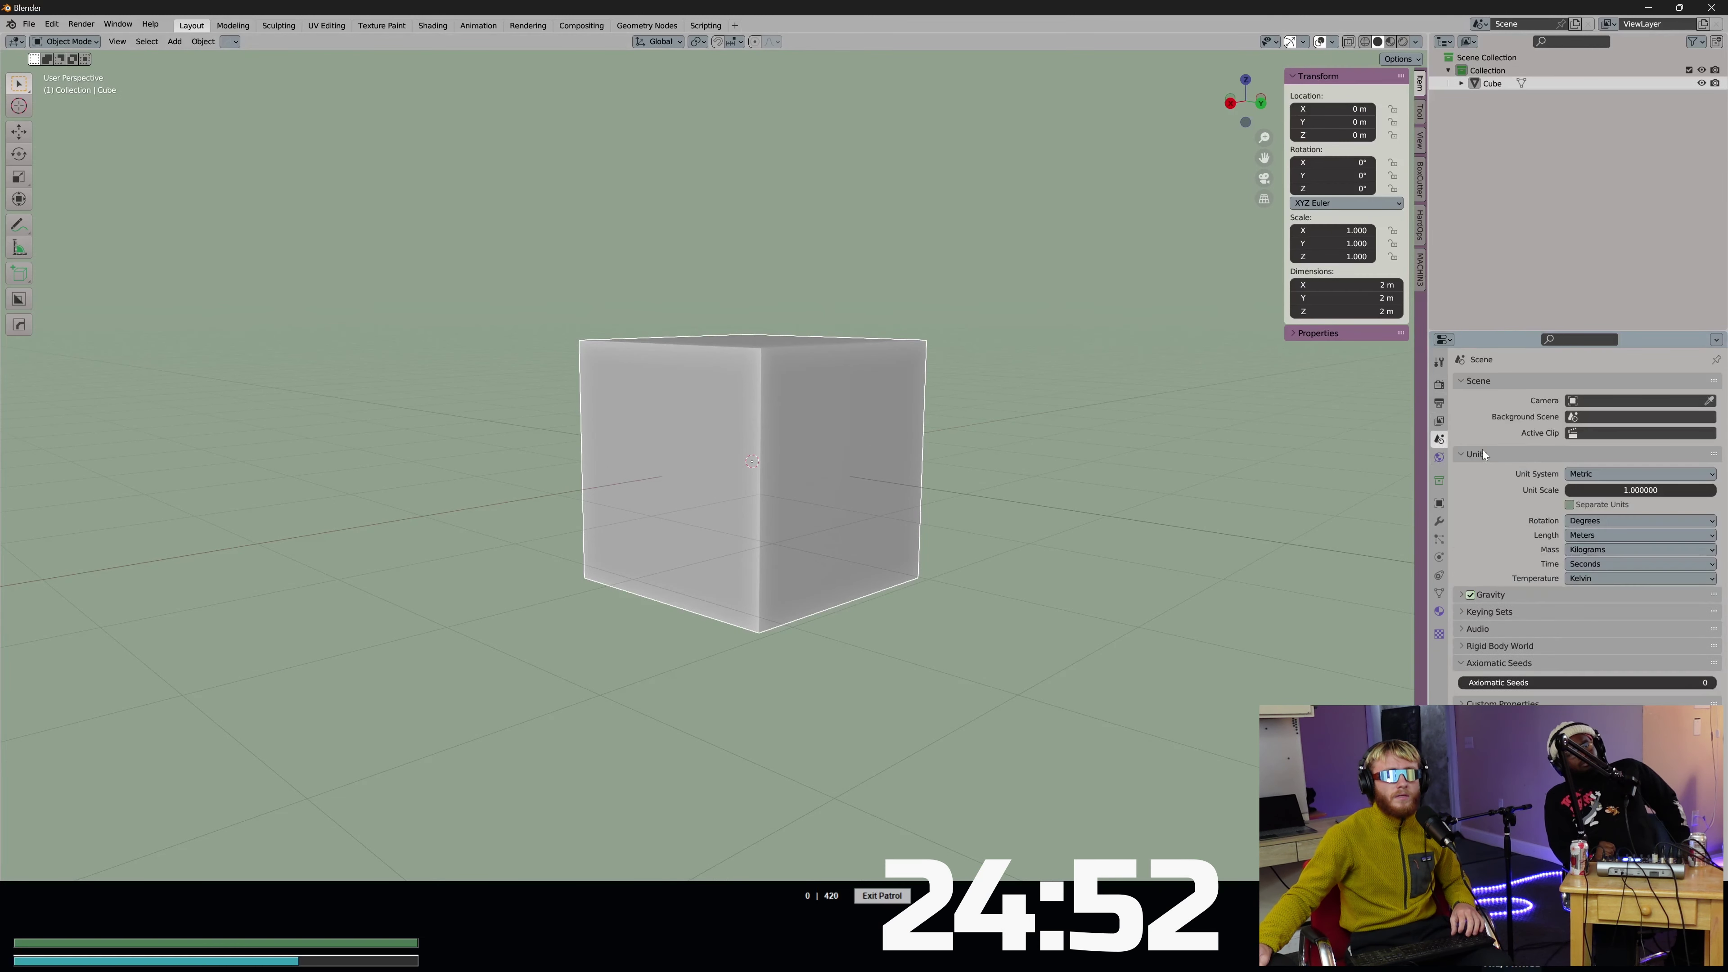
click(1603, 473)
click(1598, 517)
click(1593, 535)
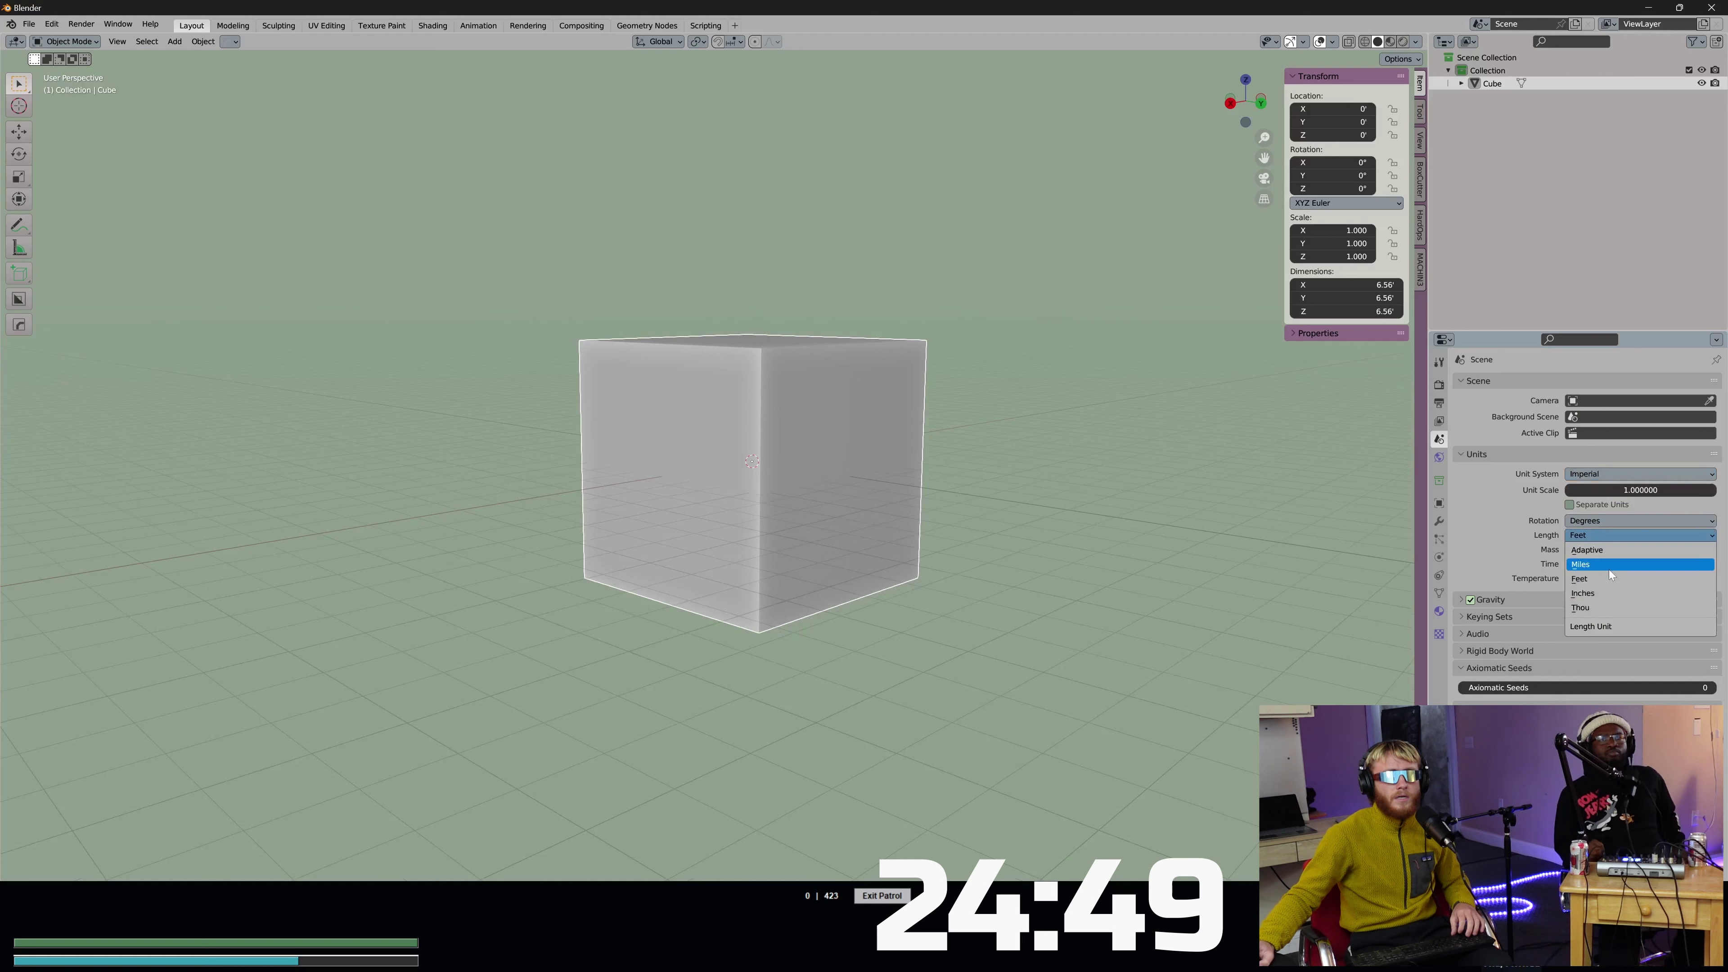
click(1597, 593)
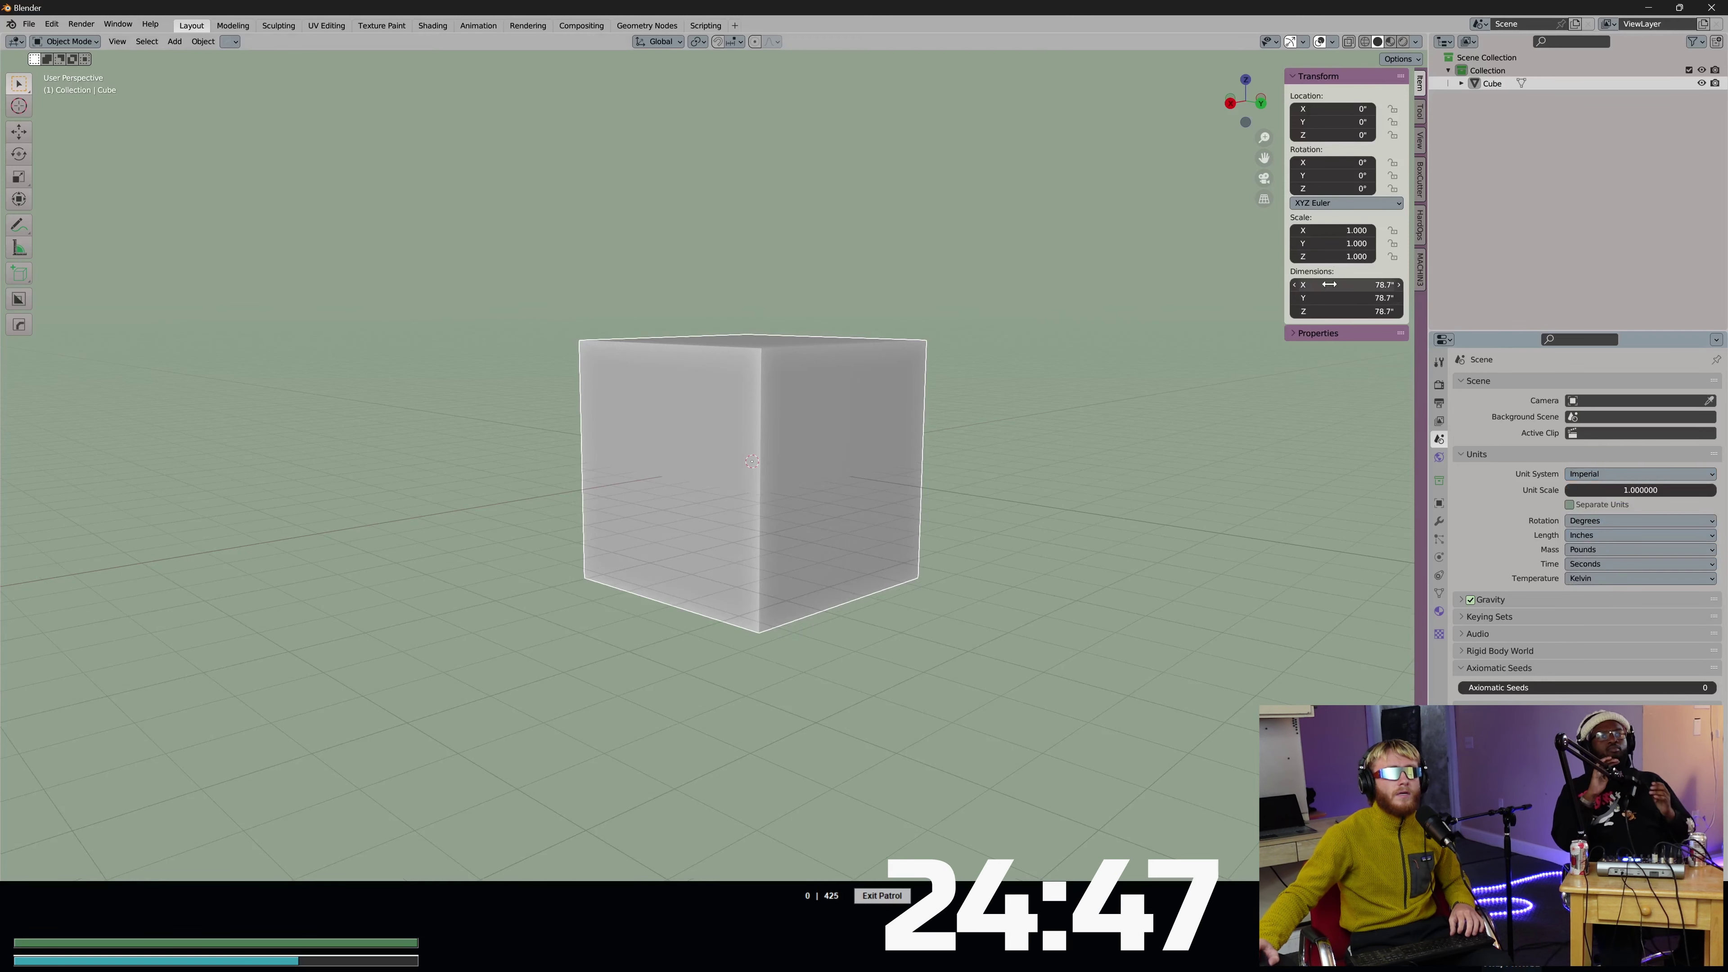
Set the cube's dimensions to 1" in X, 6" in Y and 6" in Z.
middle_drag(1171, 298, 1195, 318)
click(1331, 312)
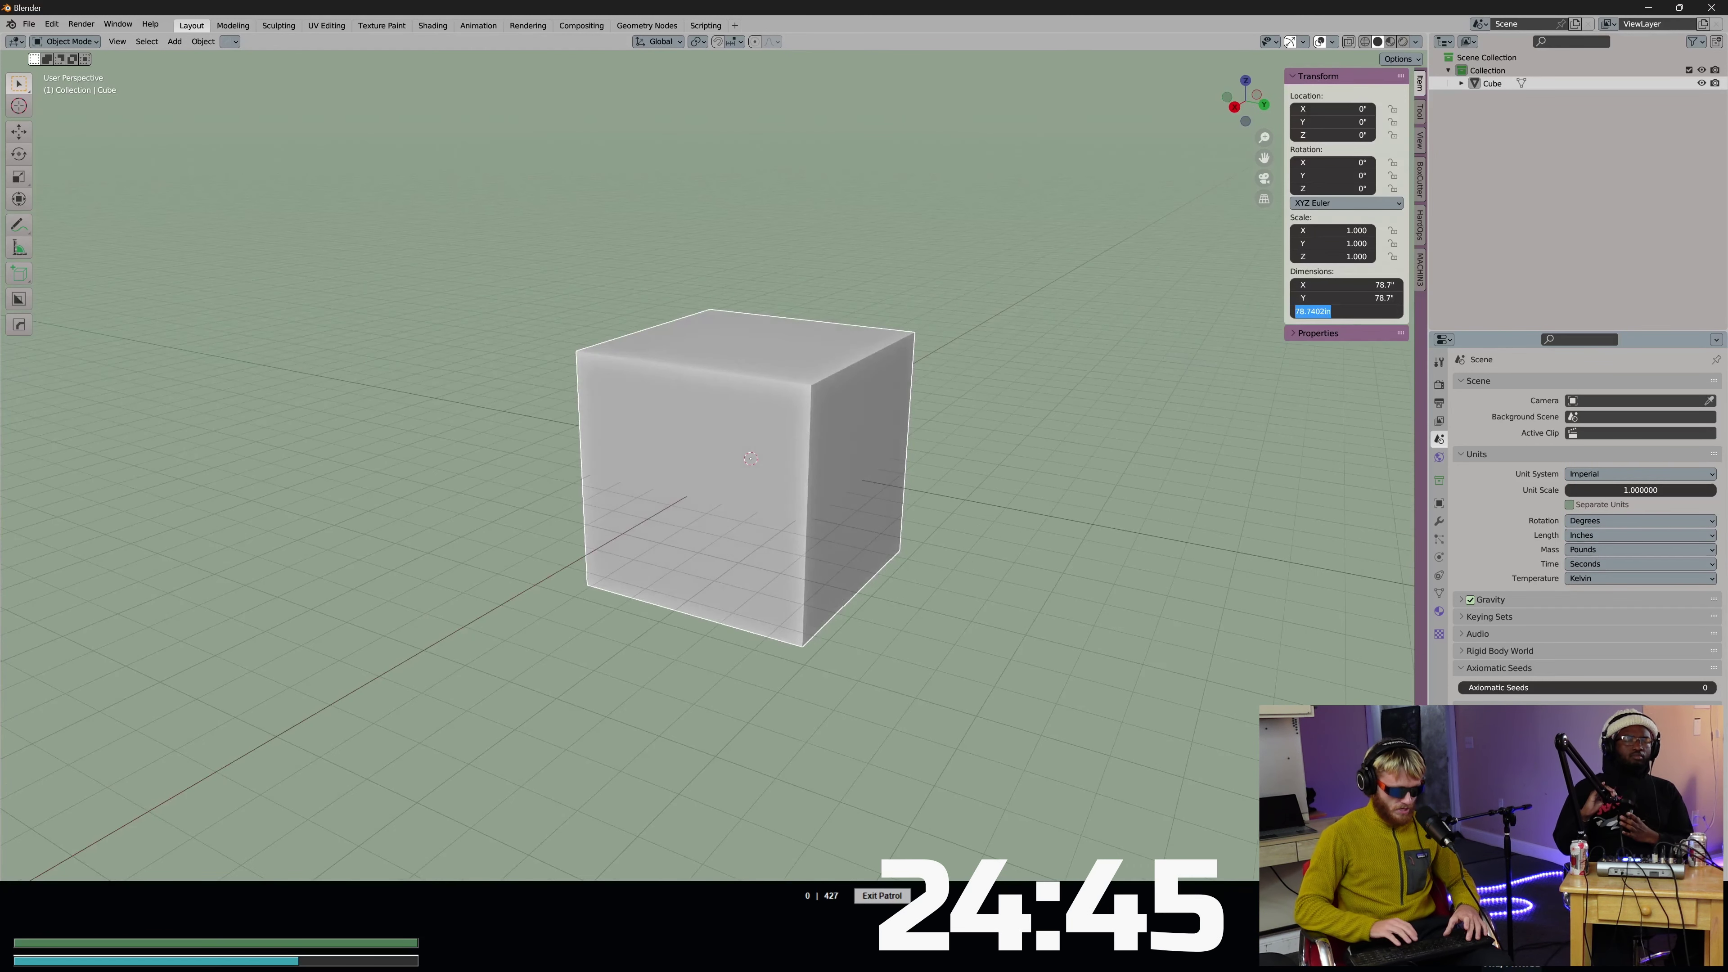
text(6)
key(Return)
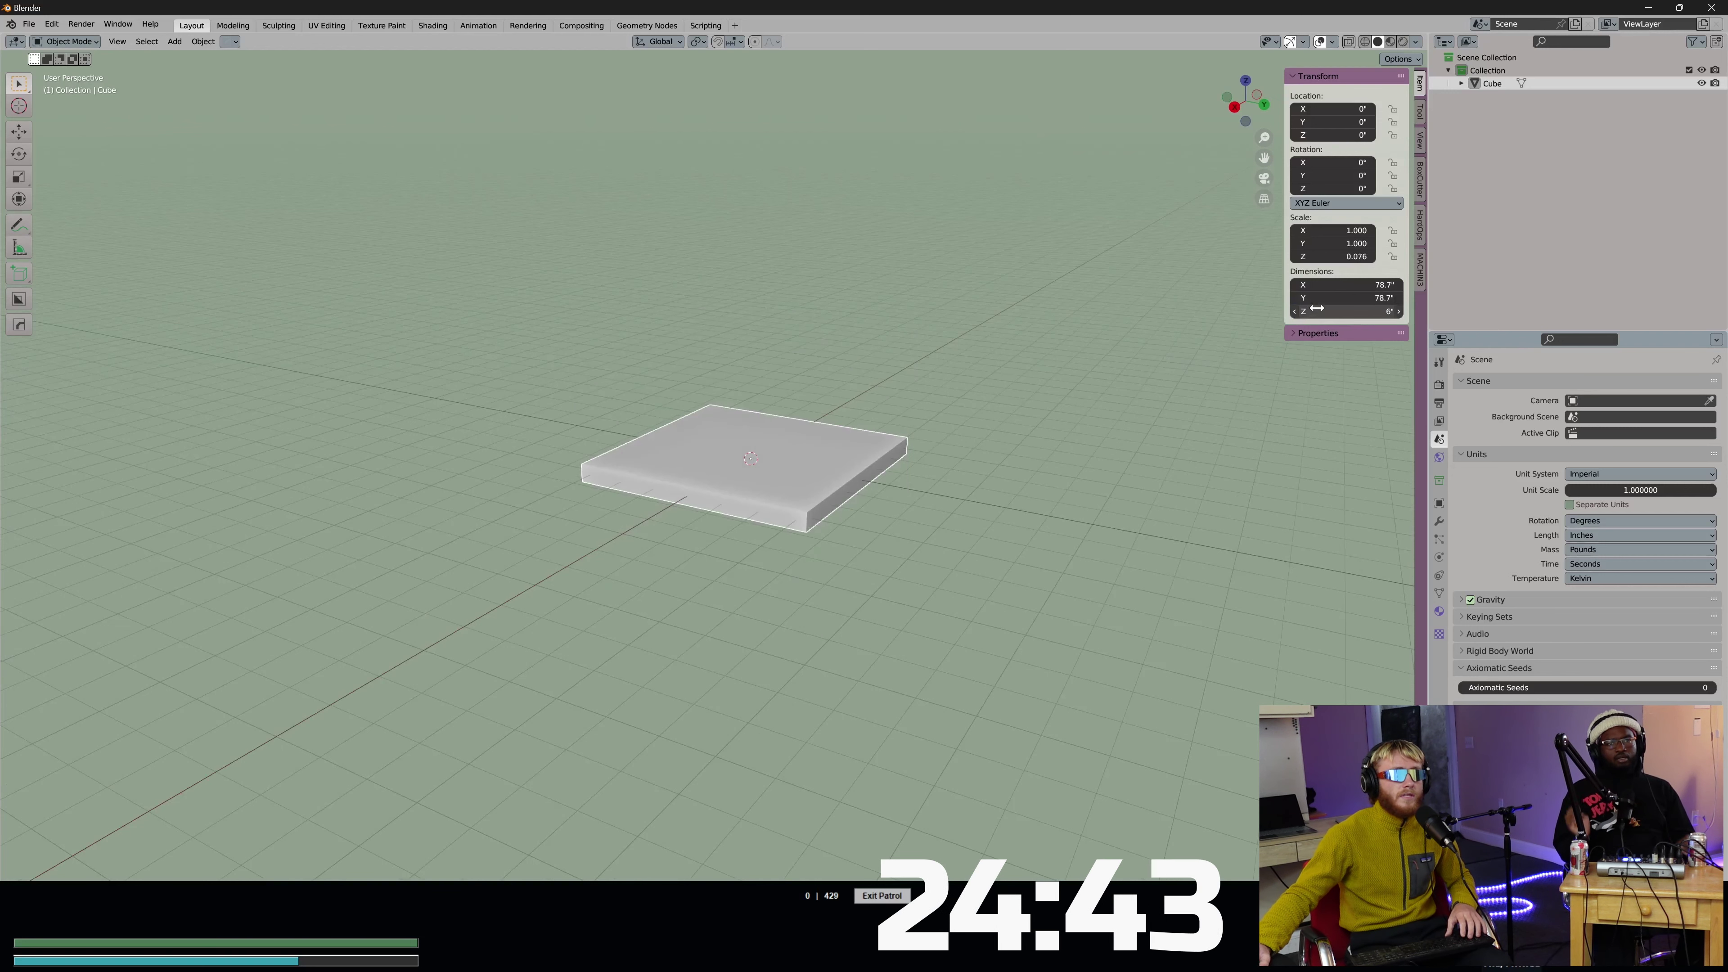
scroll(1079, 371, up, 3)
click(1343, 284)
text(1)
key(Return)
click(1308, 298)
text(6)
key(Return)
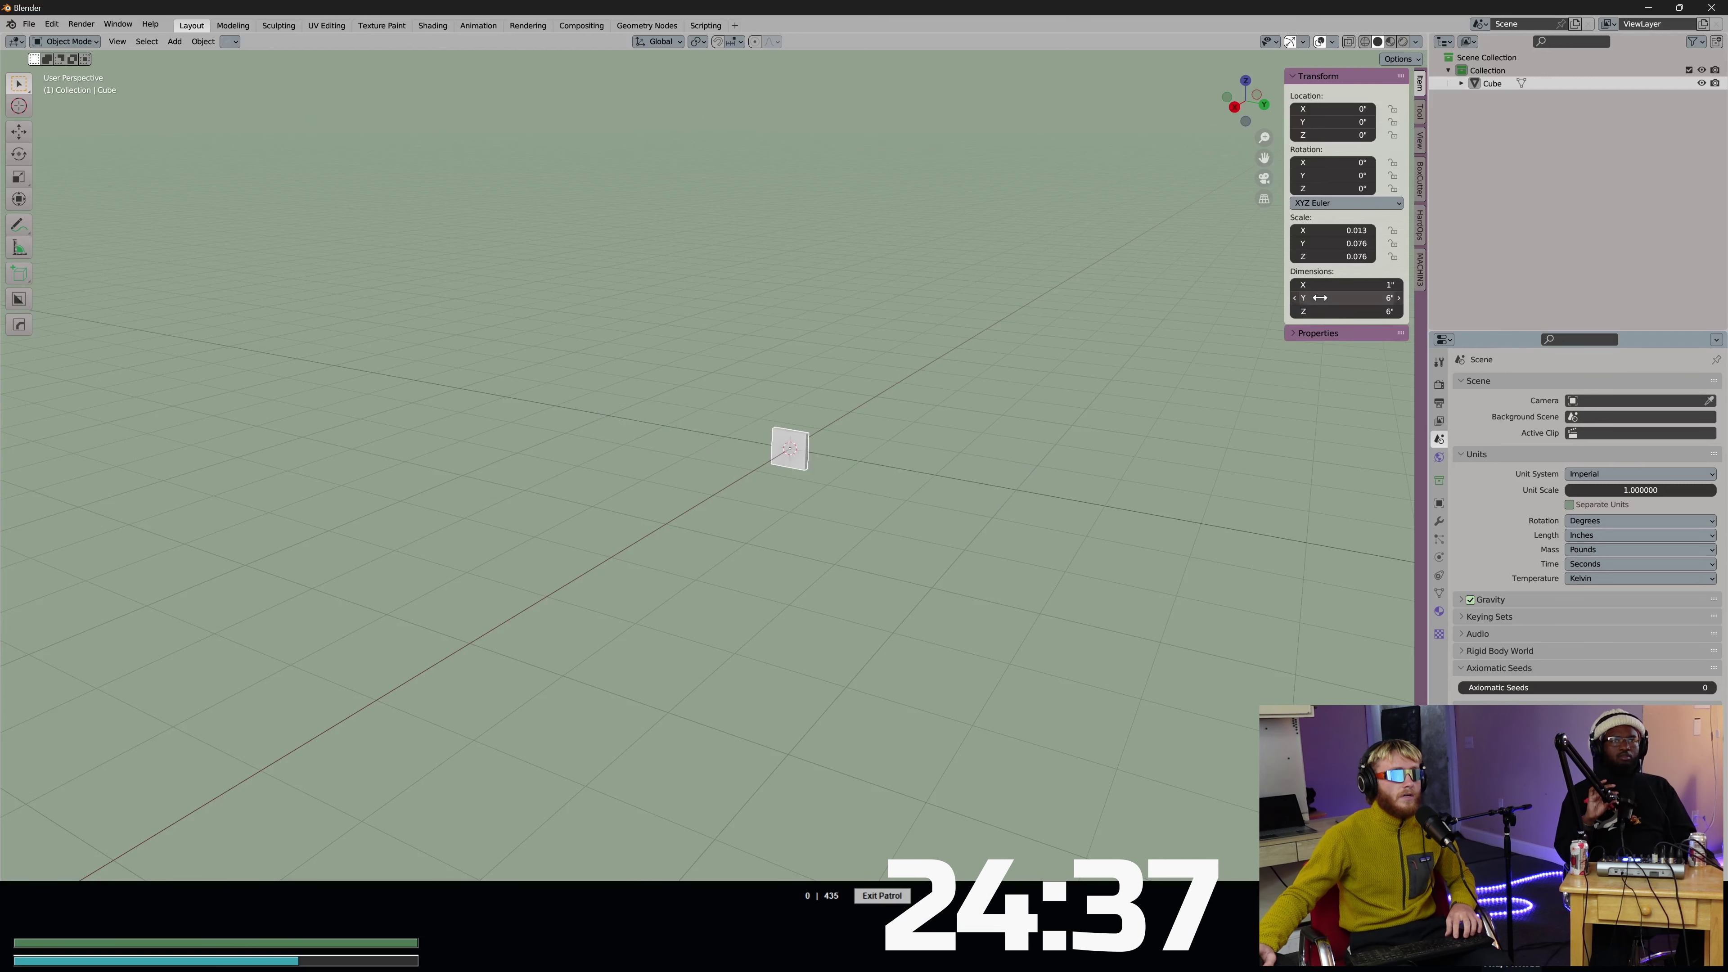
In the right orthographic view, scale the plate along Y to a length of about 9.94".
key(f)
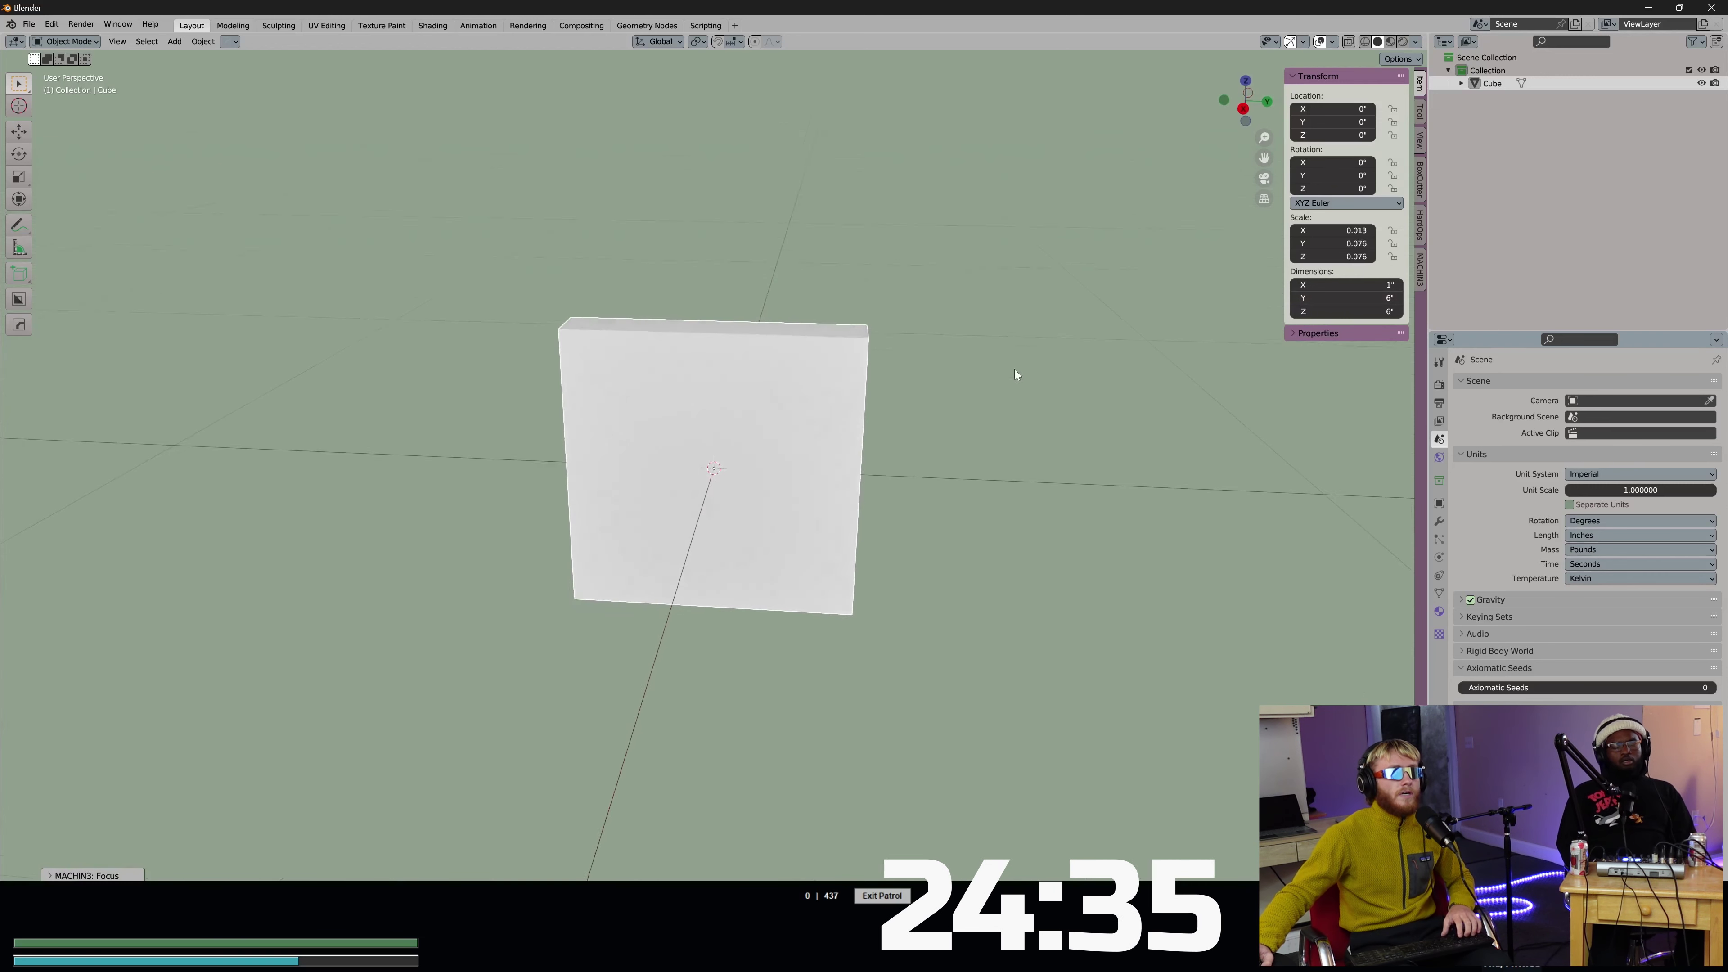
key(KP_3)
key(s)
key(y)
click(1194, 404)
Activate the BoxCutter tool and set its cutting shape to Ngon.
key(w)
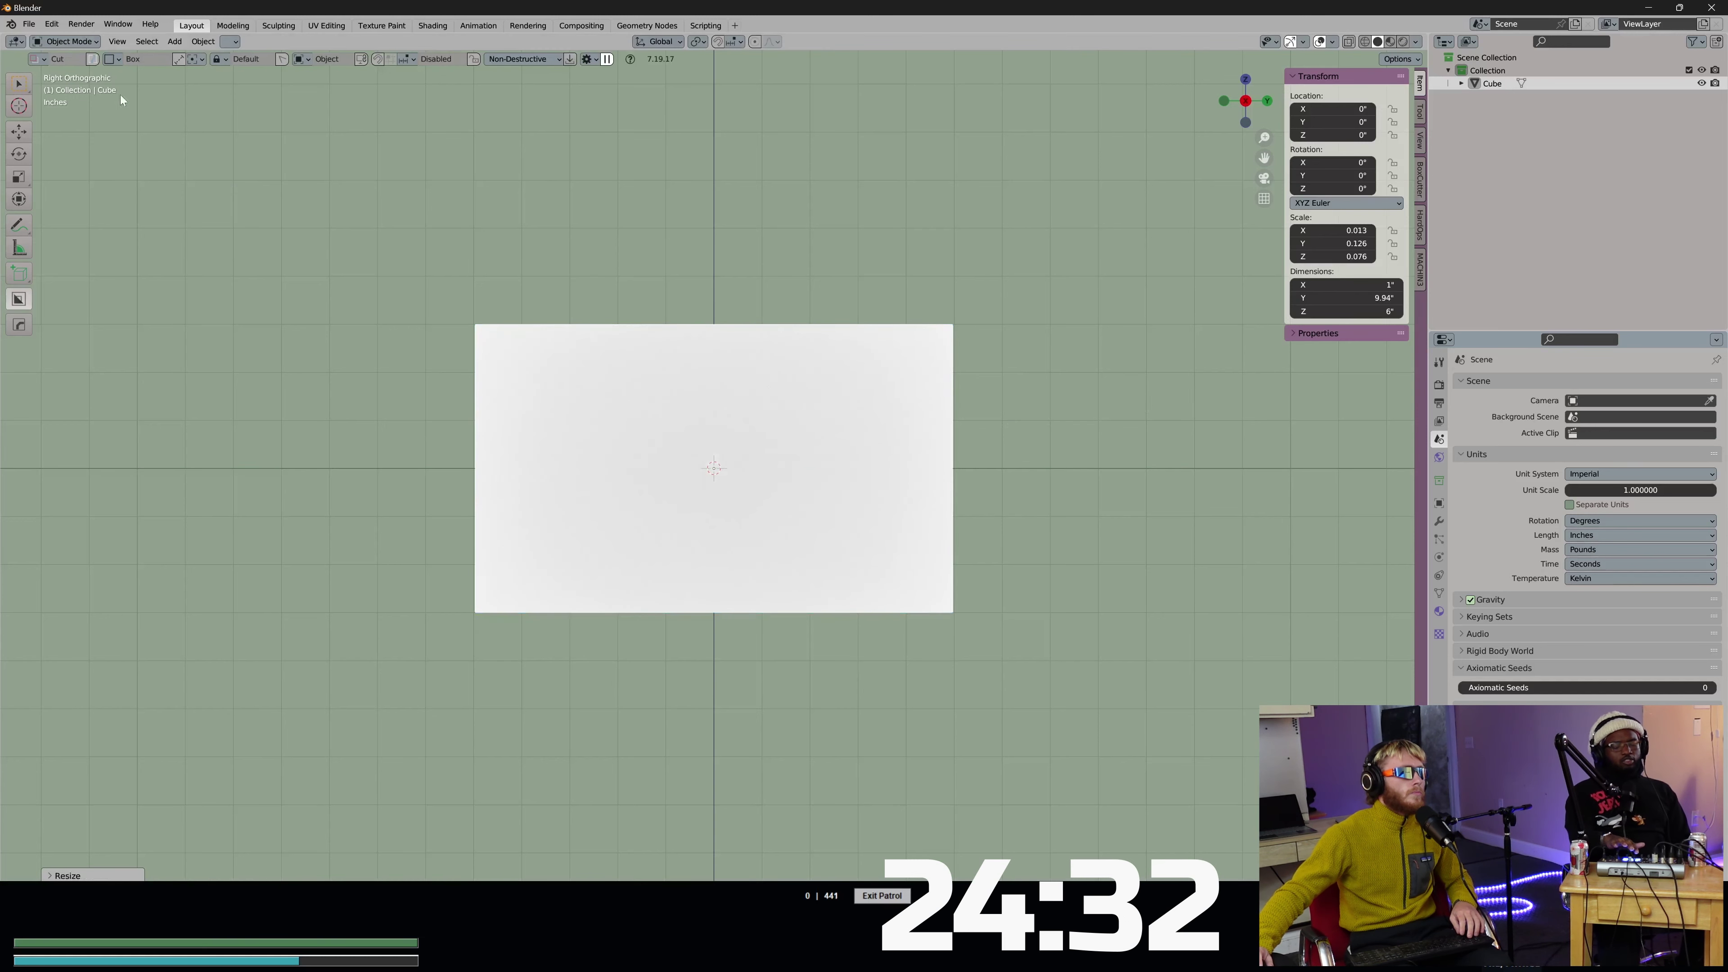
click(112, 59)
click(99, 88)
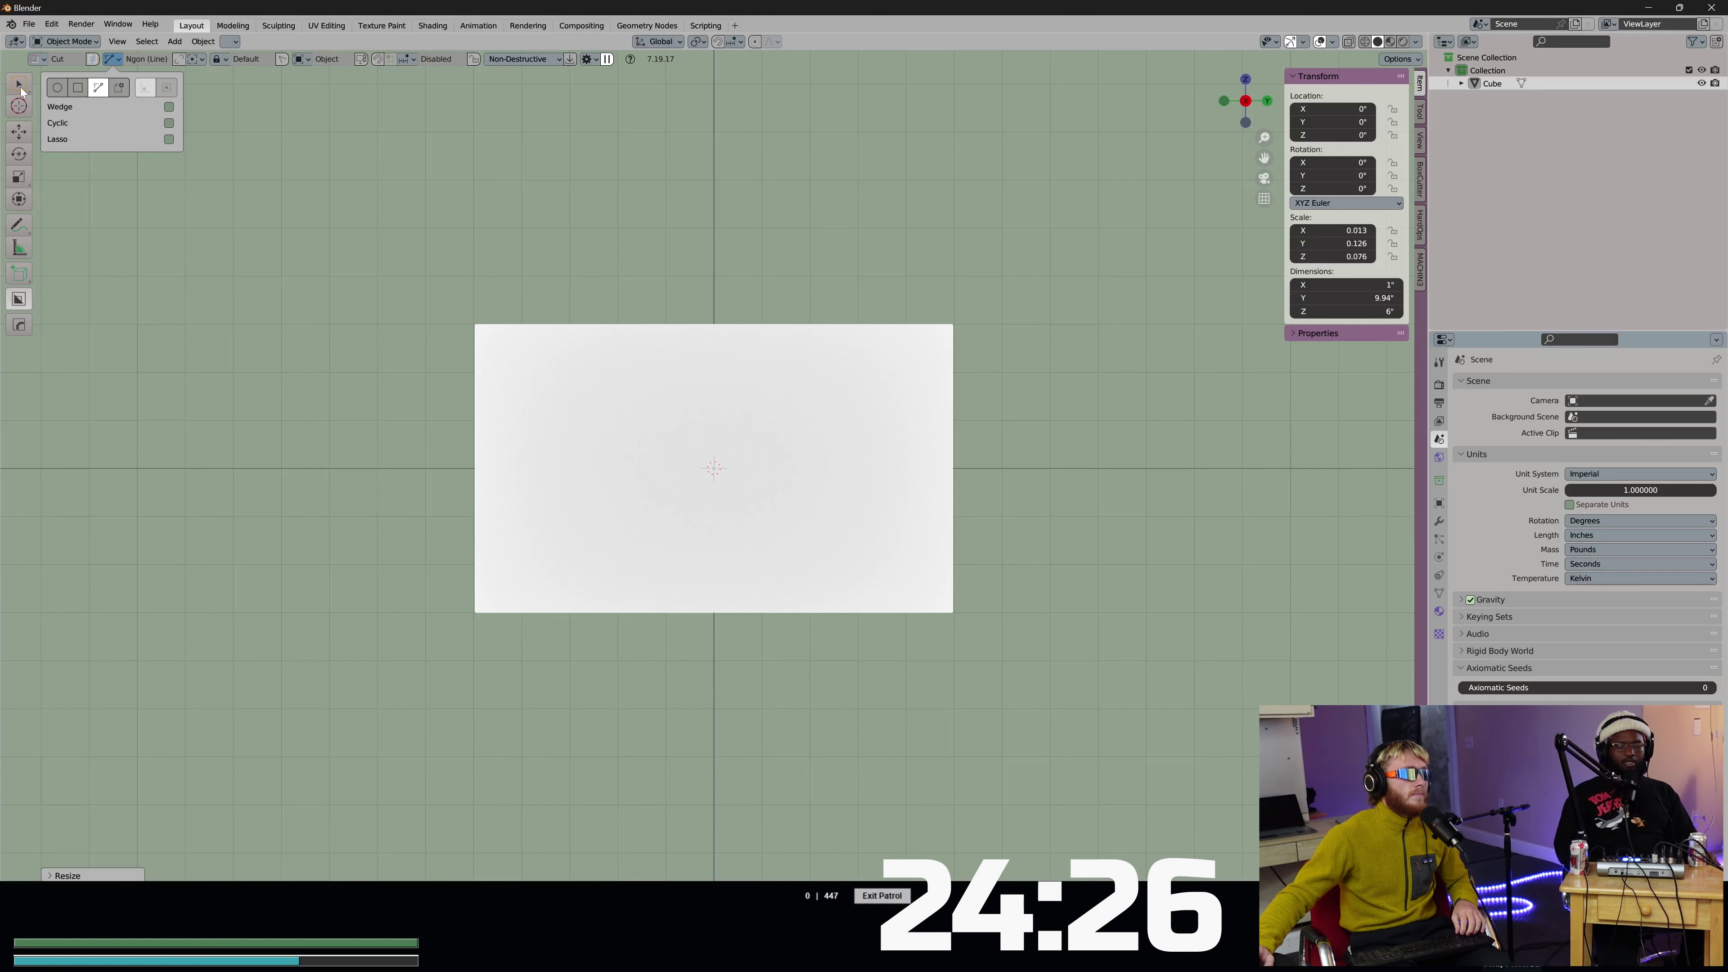
key(alt+w)
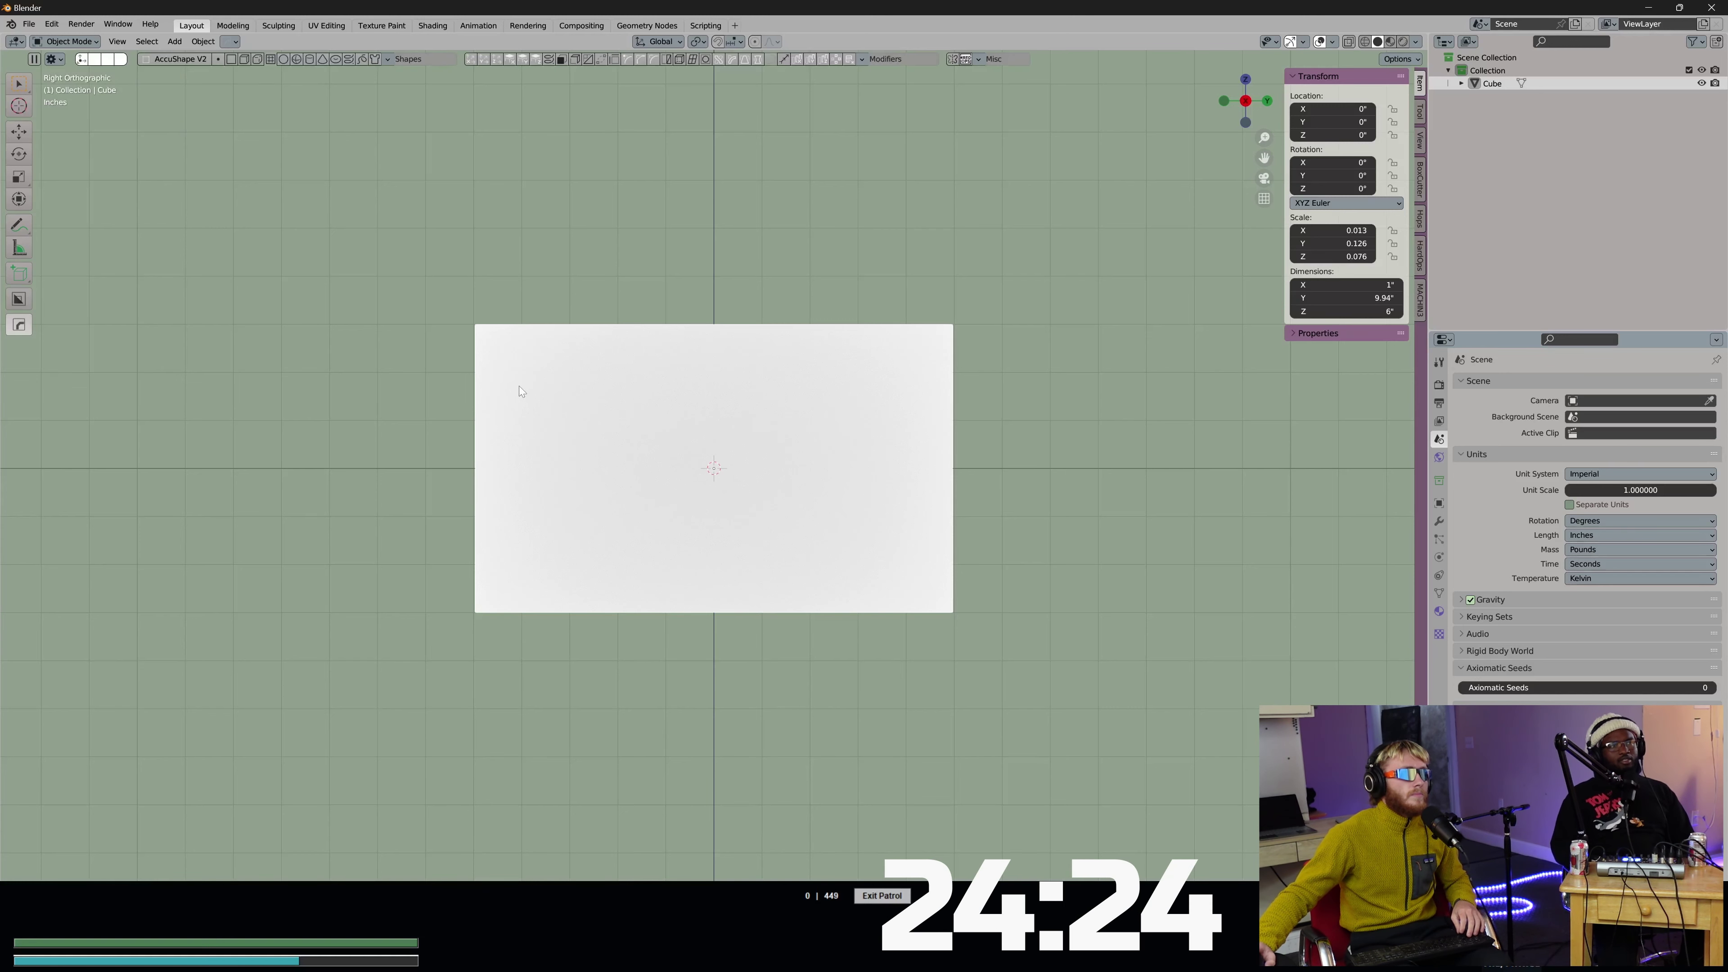
key(g)
click(449, 379)
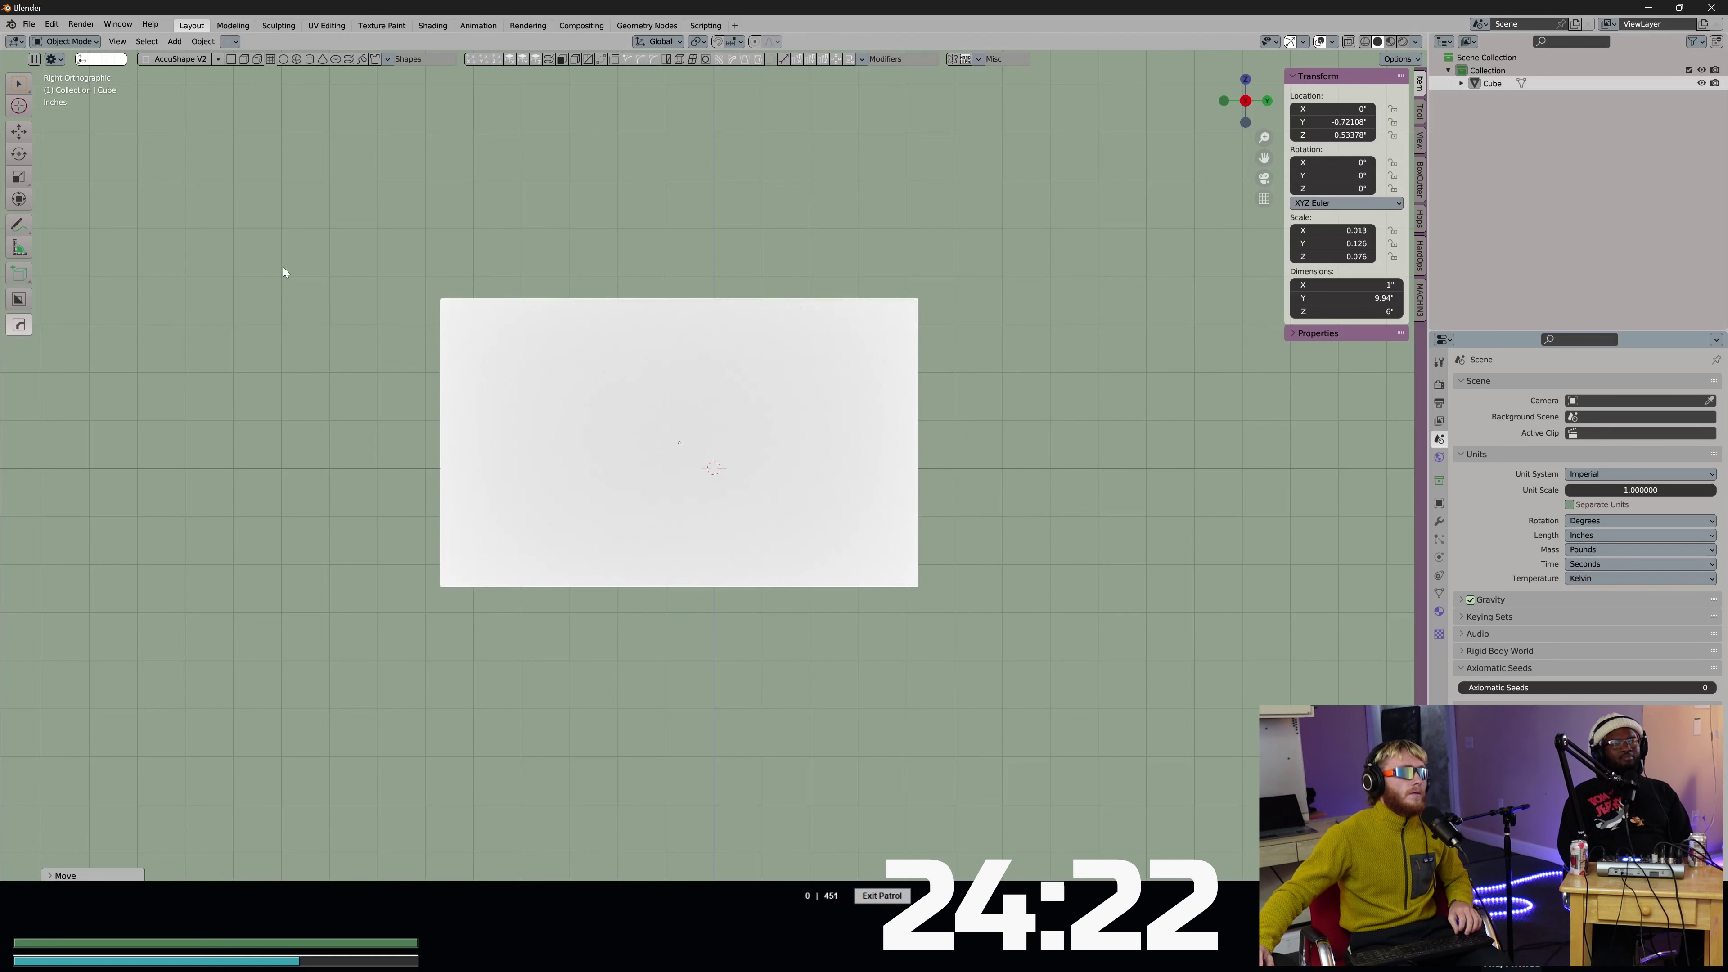
key(ctrl+z)
click(21, 87)
key(alt+w)
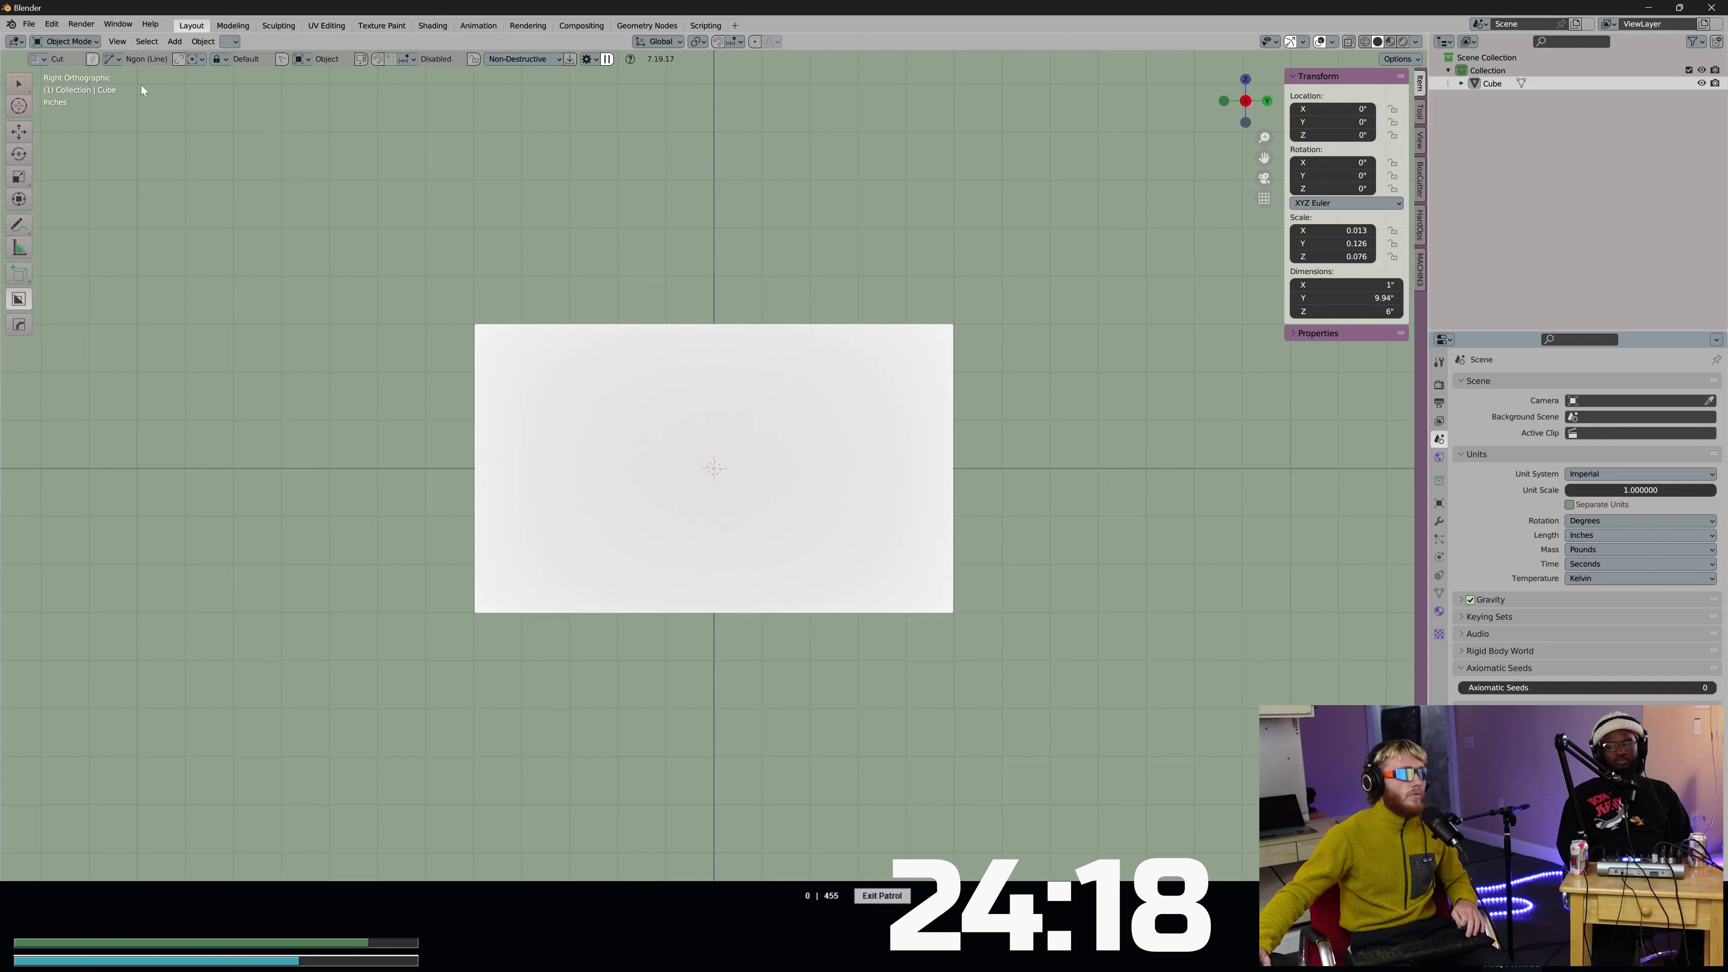
drag(456, 399, 605, 421)
key(Escape)
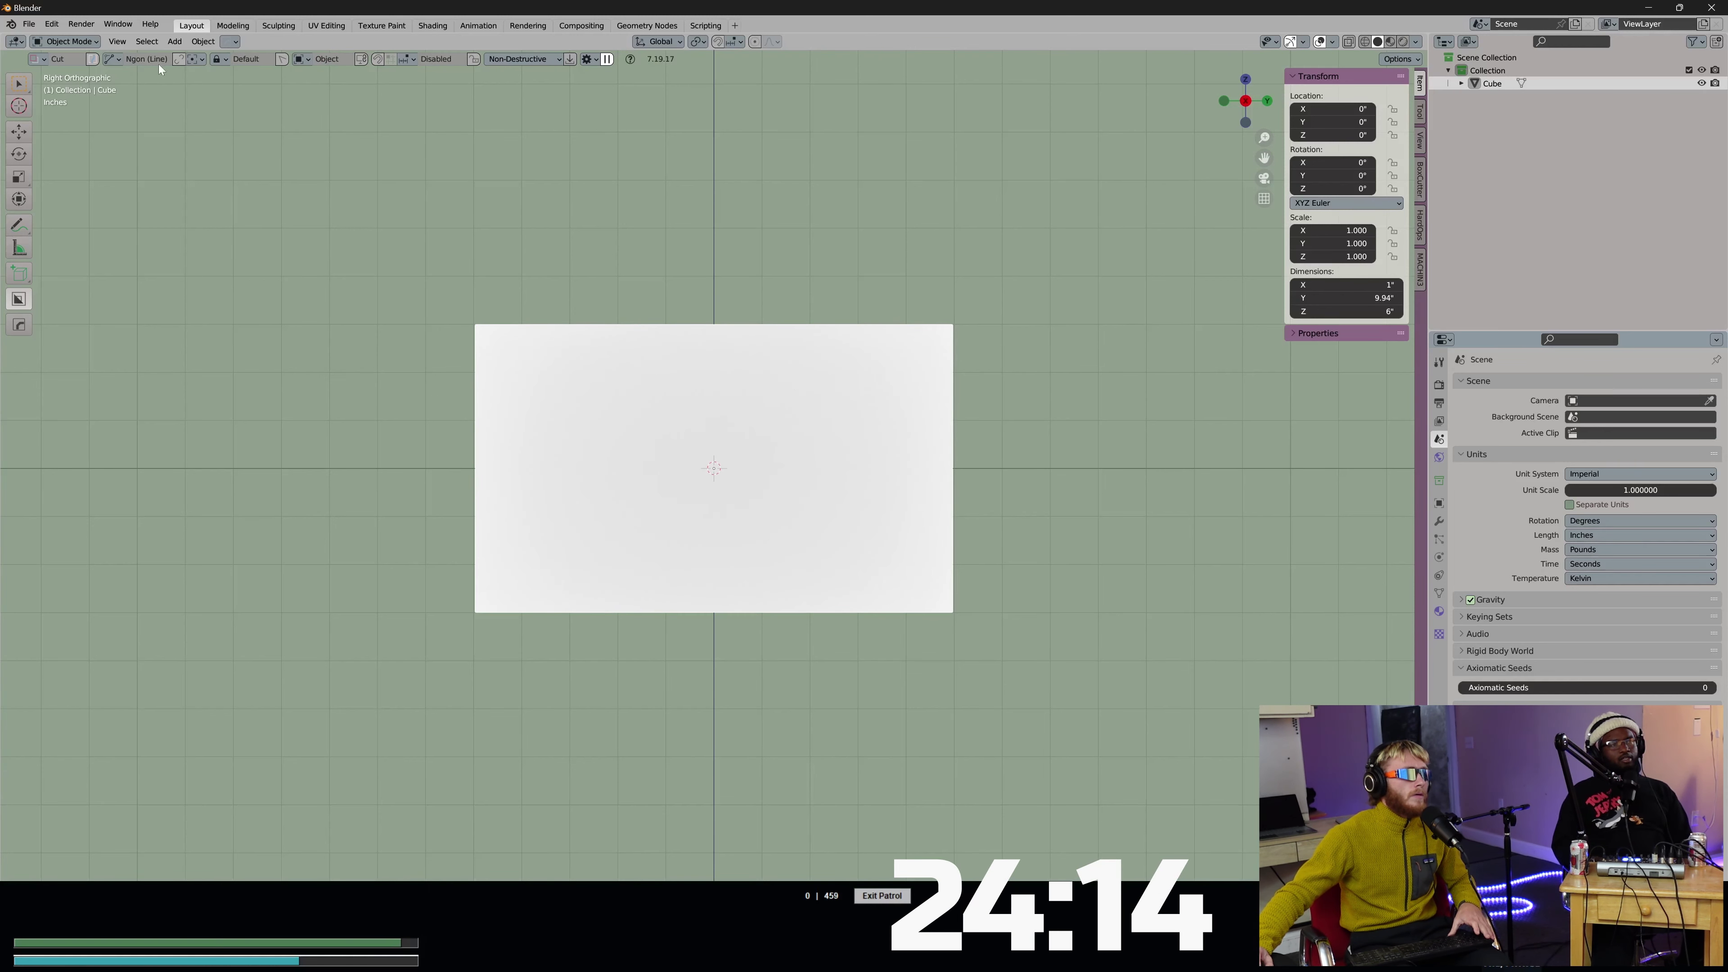
Enable Lasso for the Ngon cutter and draw a nearly horizontal cut from the plate's left edge to about its middle.
click(113, 59)
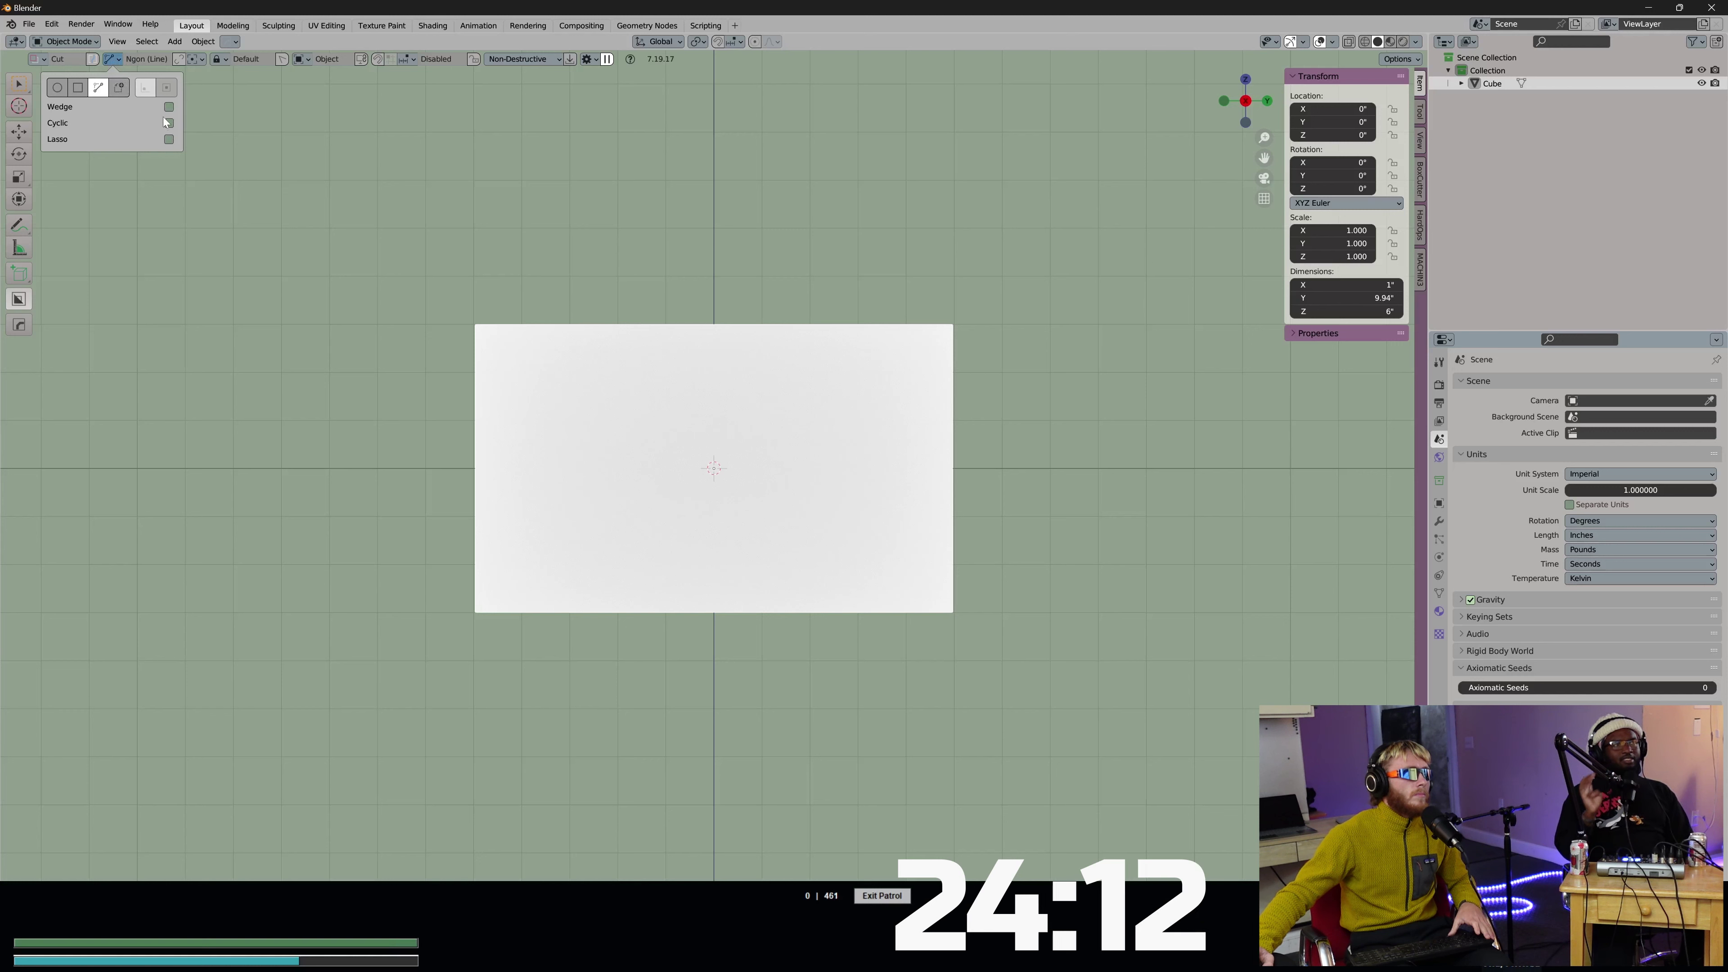
click(169, 140)
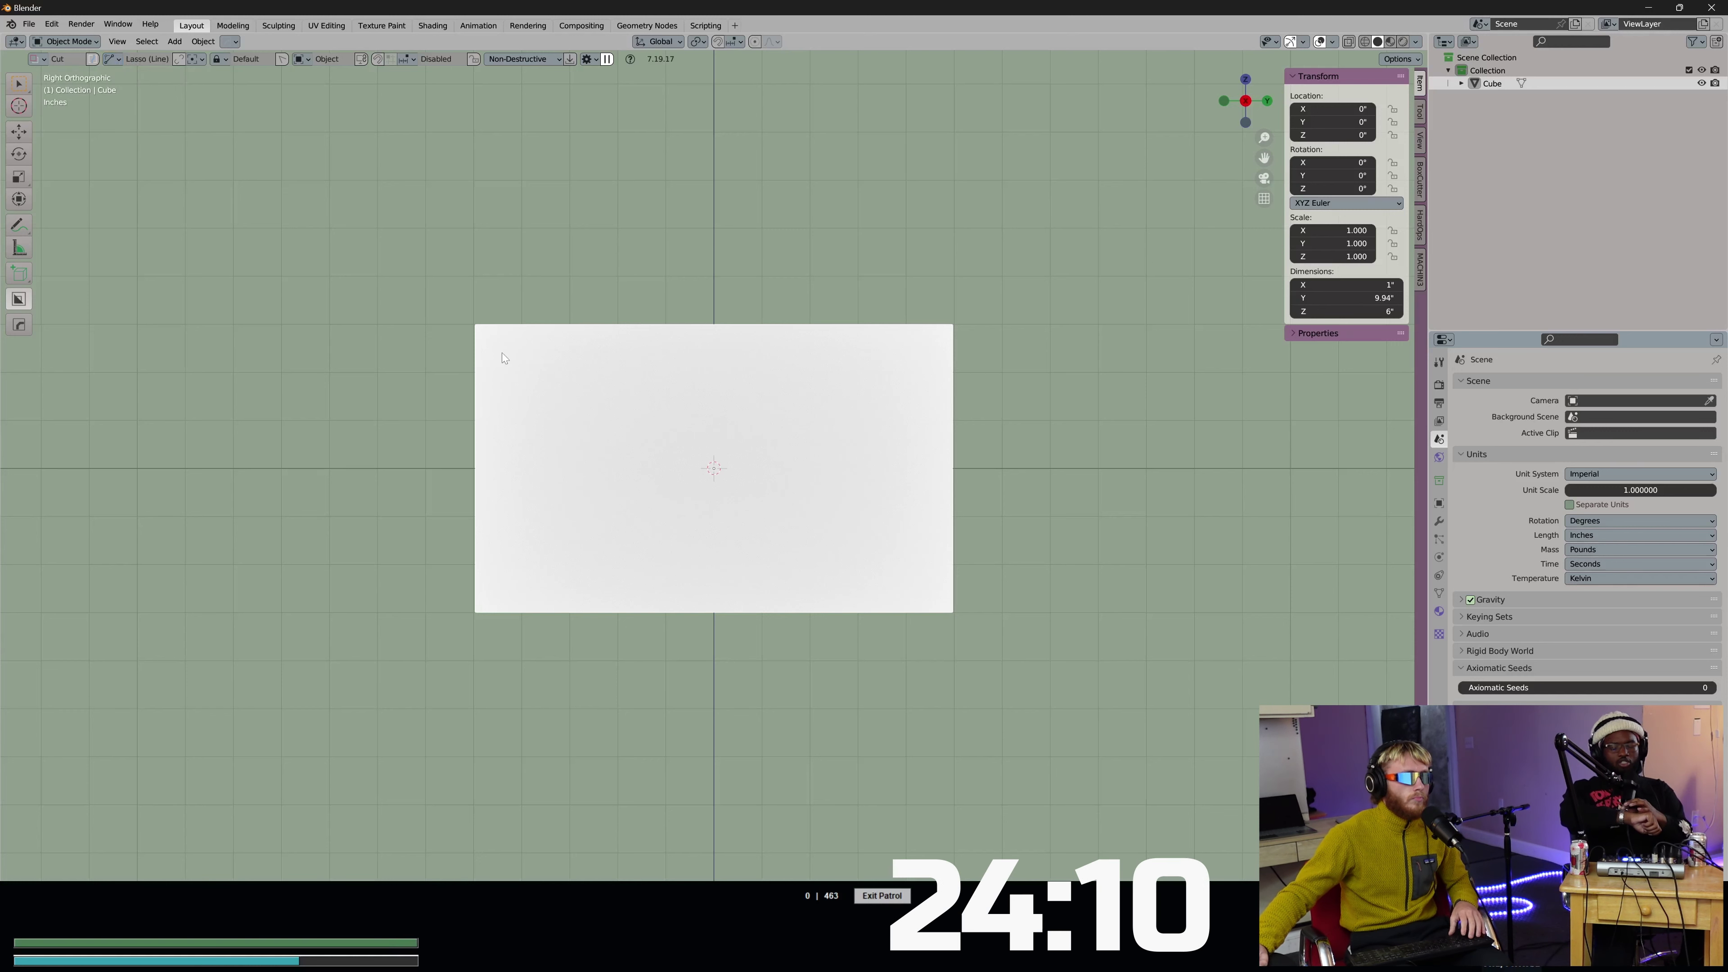
drag(459, 409, 736, 417)
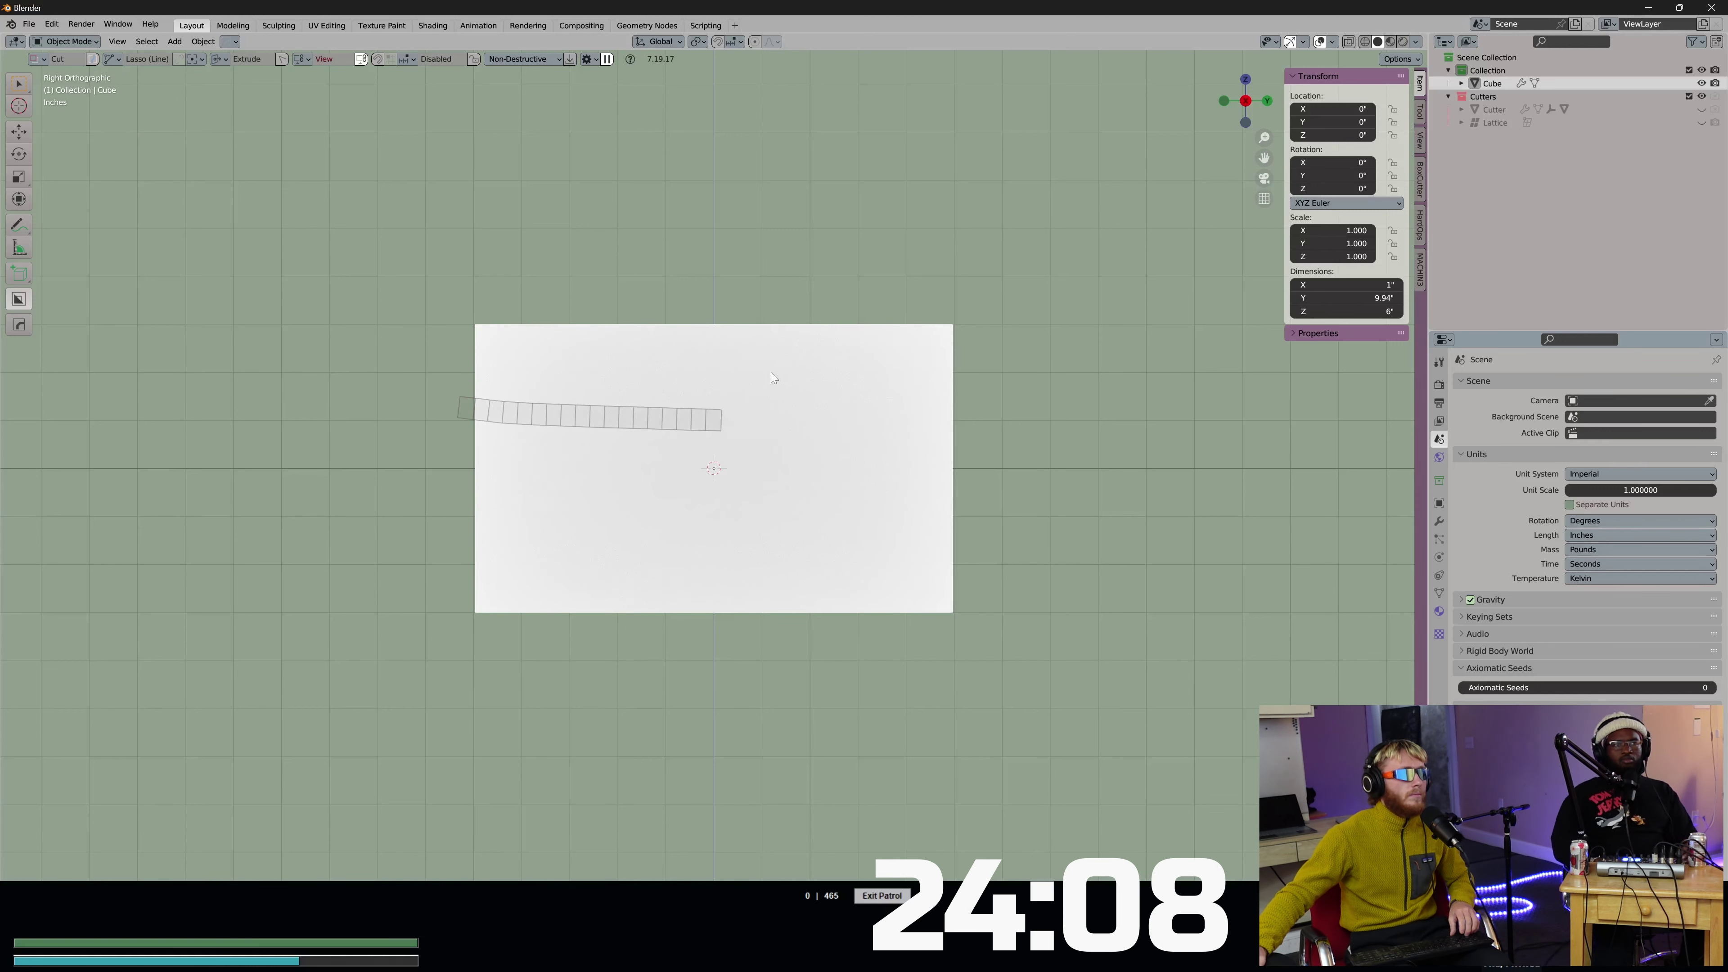
Turn off Adaptive spacing for the lasso cutter, try another cut on the plate, and undo the lasso cuts.
click(115, 60)
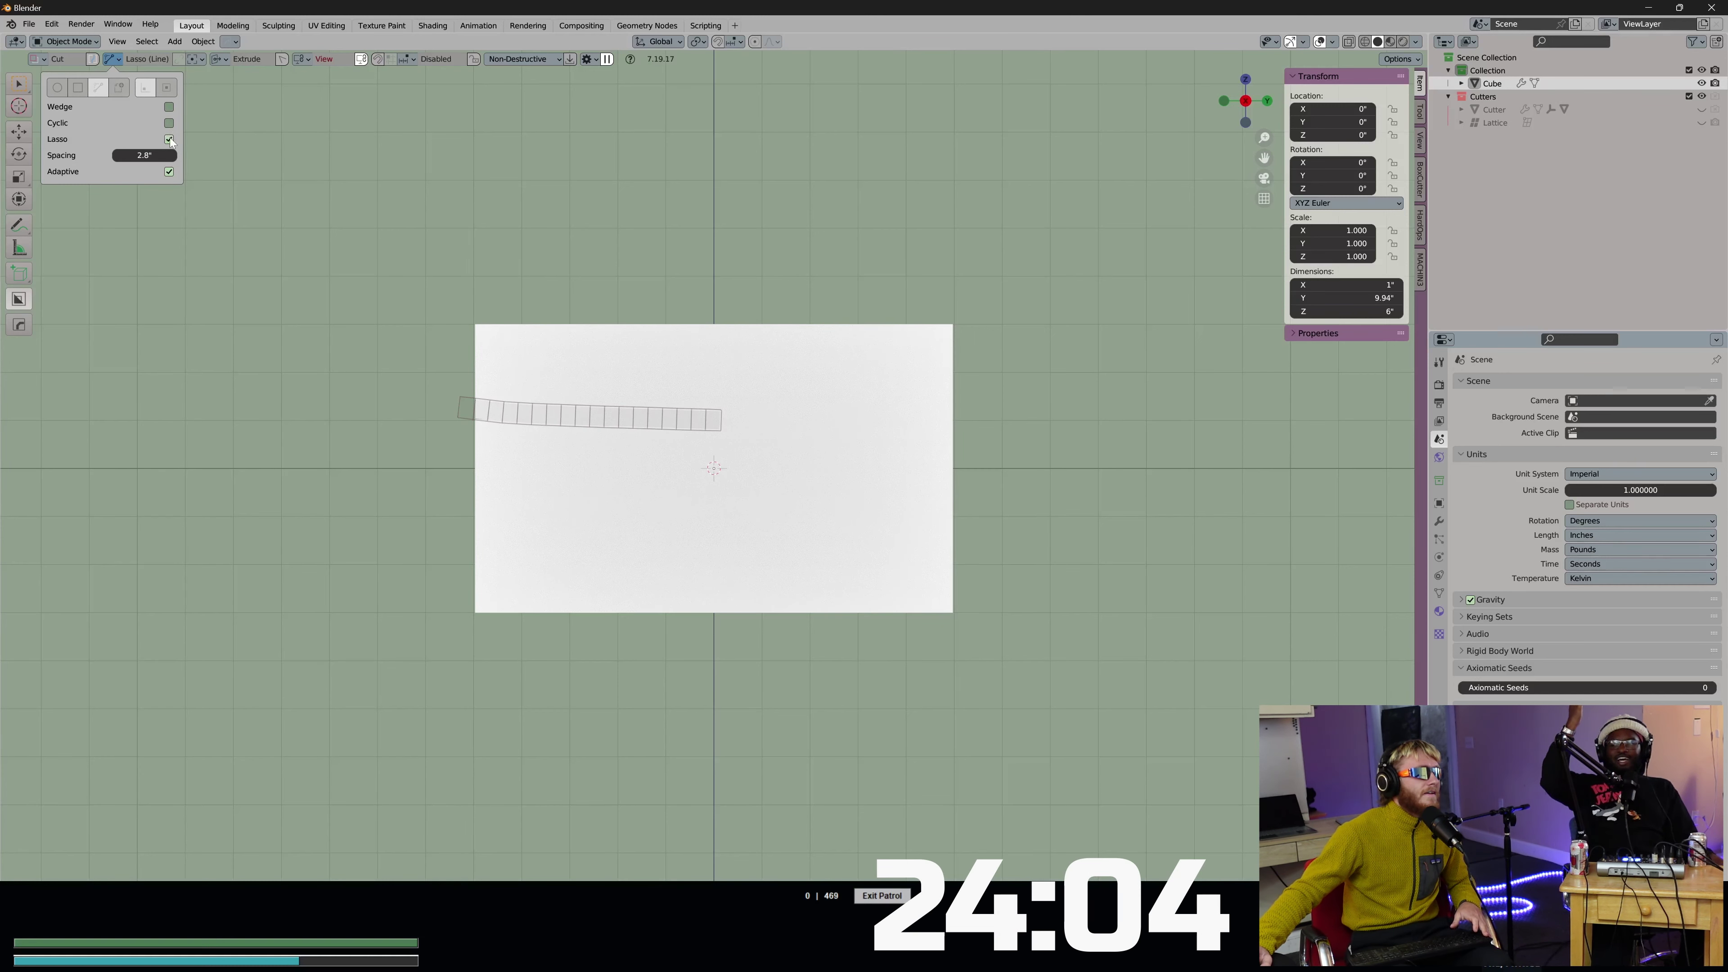
click(169, 172)
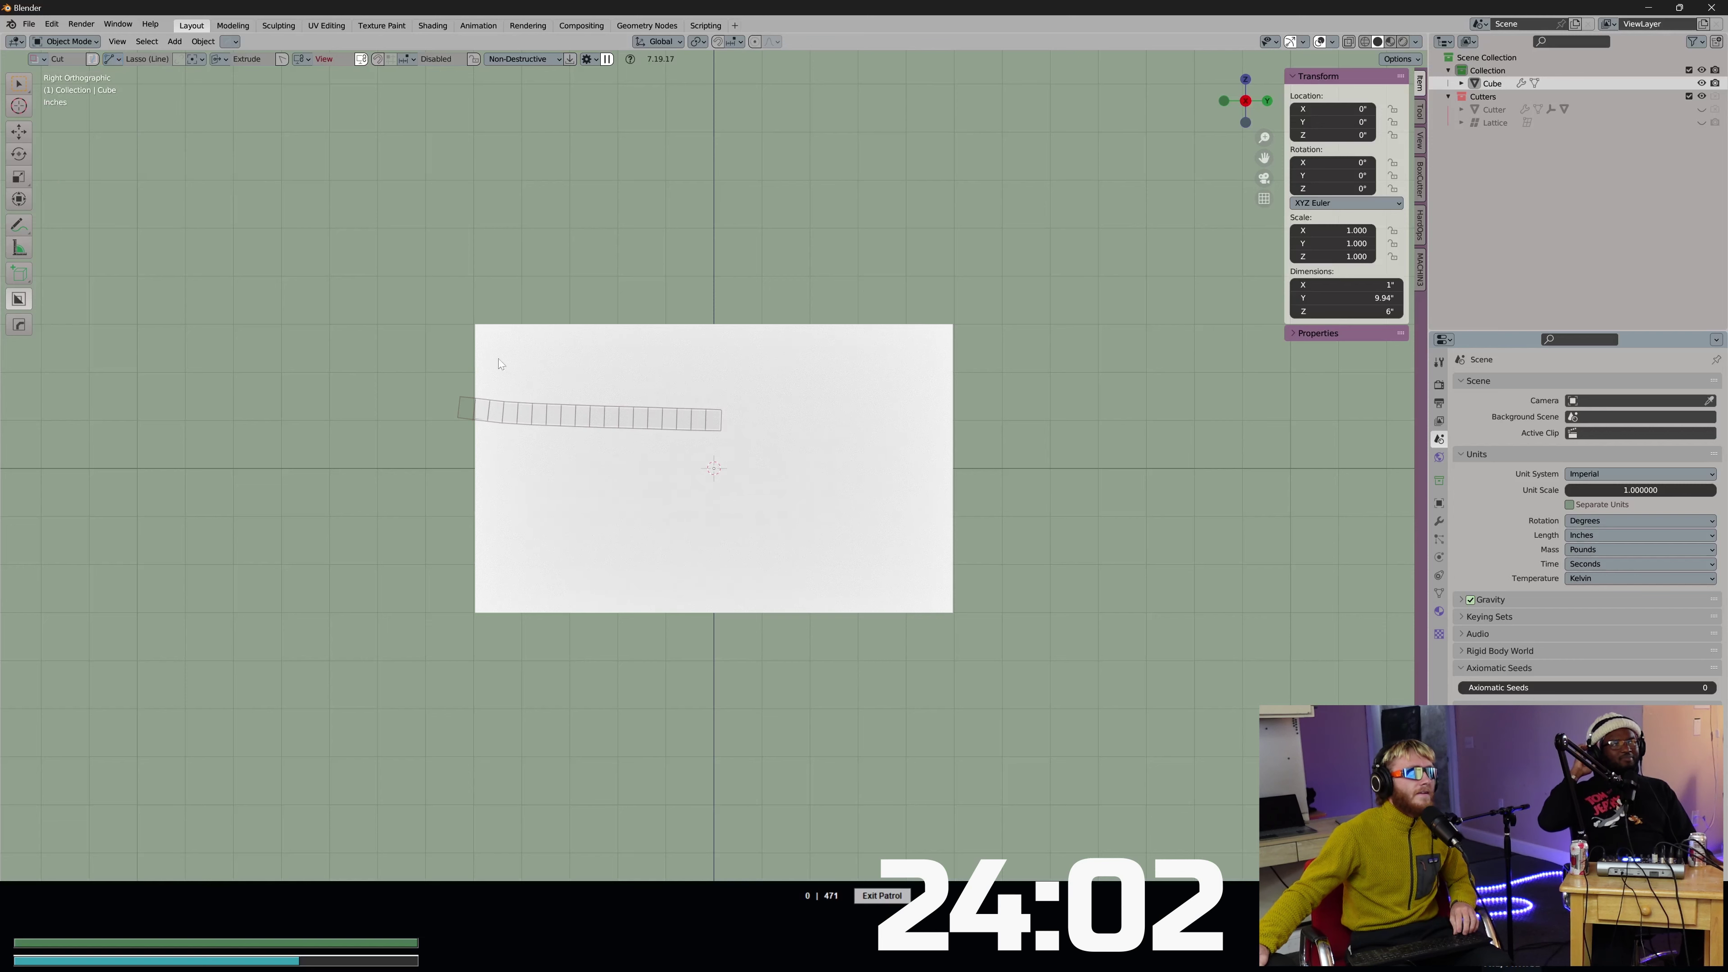
click(540, 394)
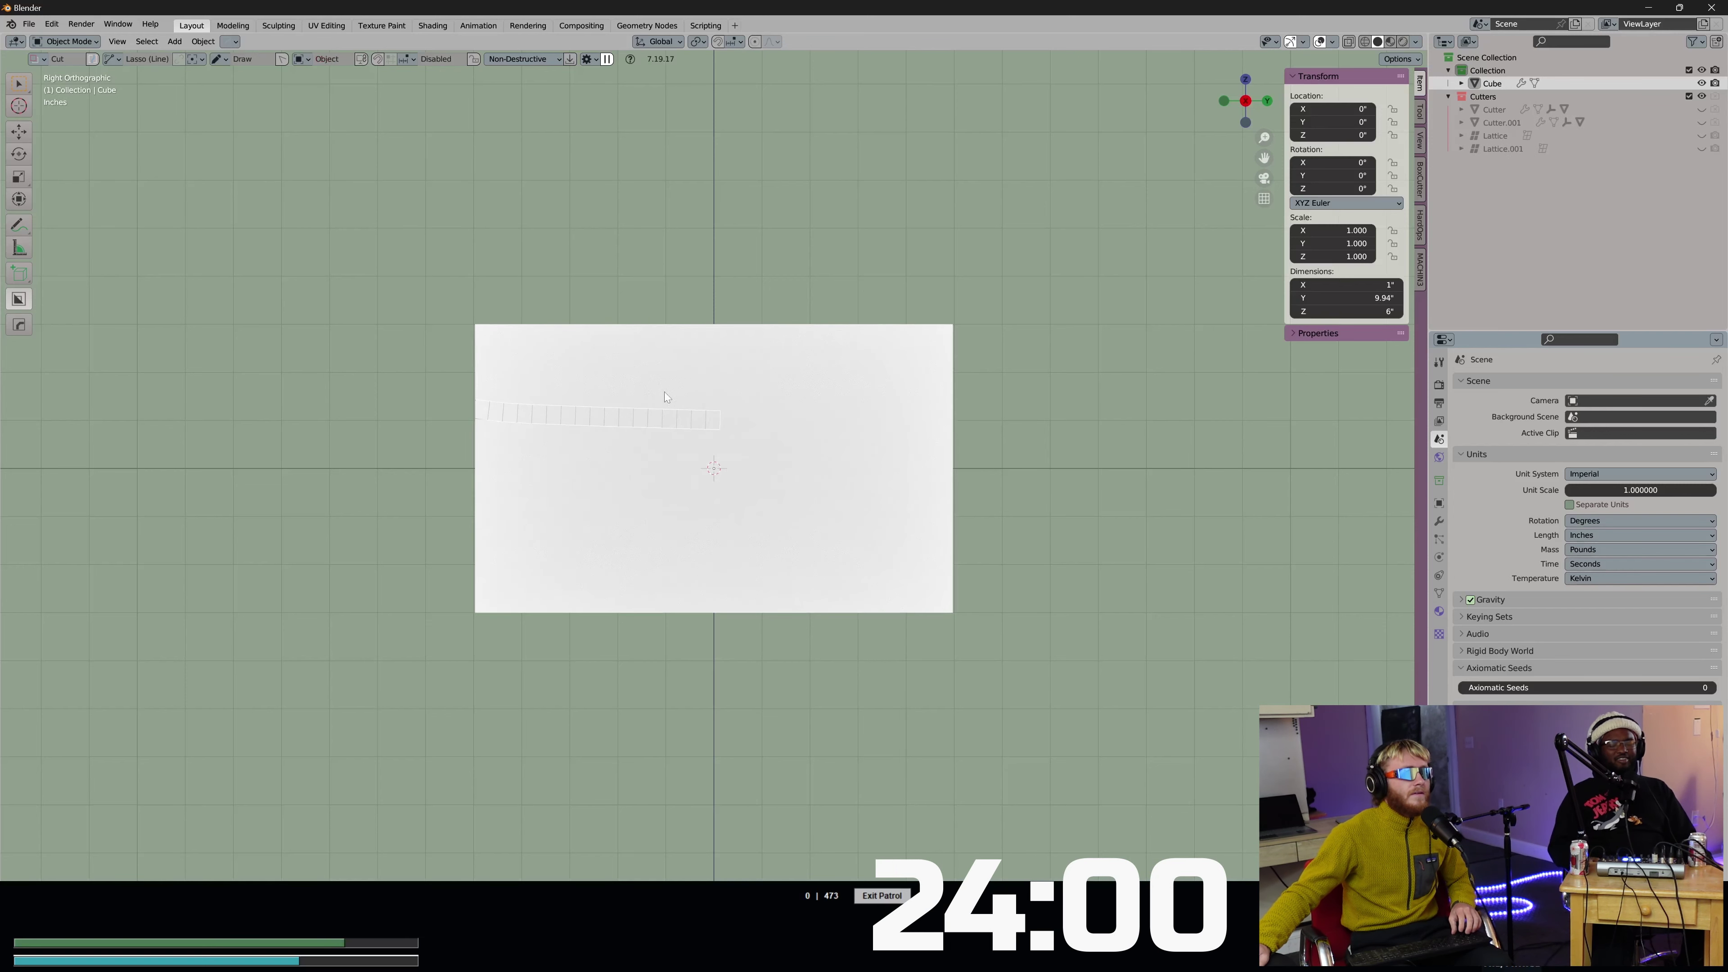
key(ctrl+z)
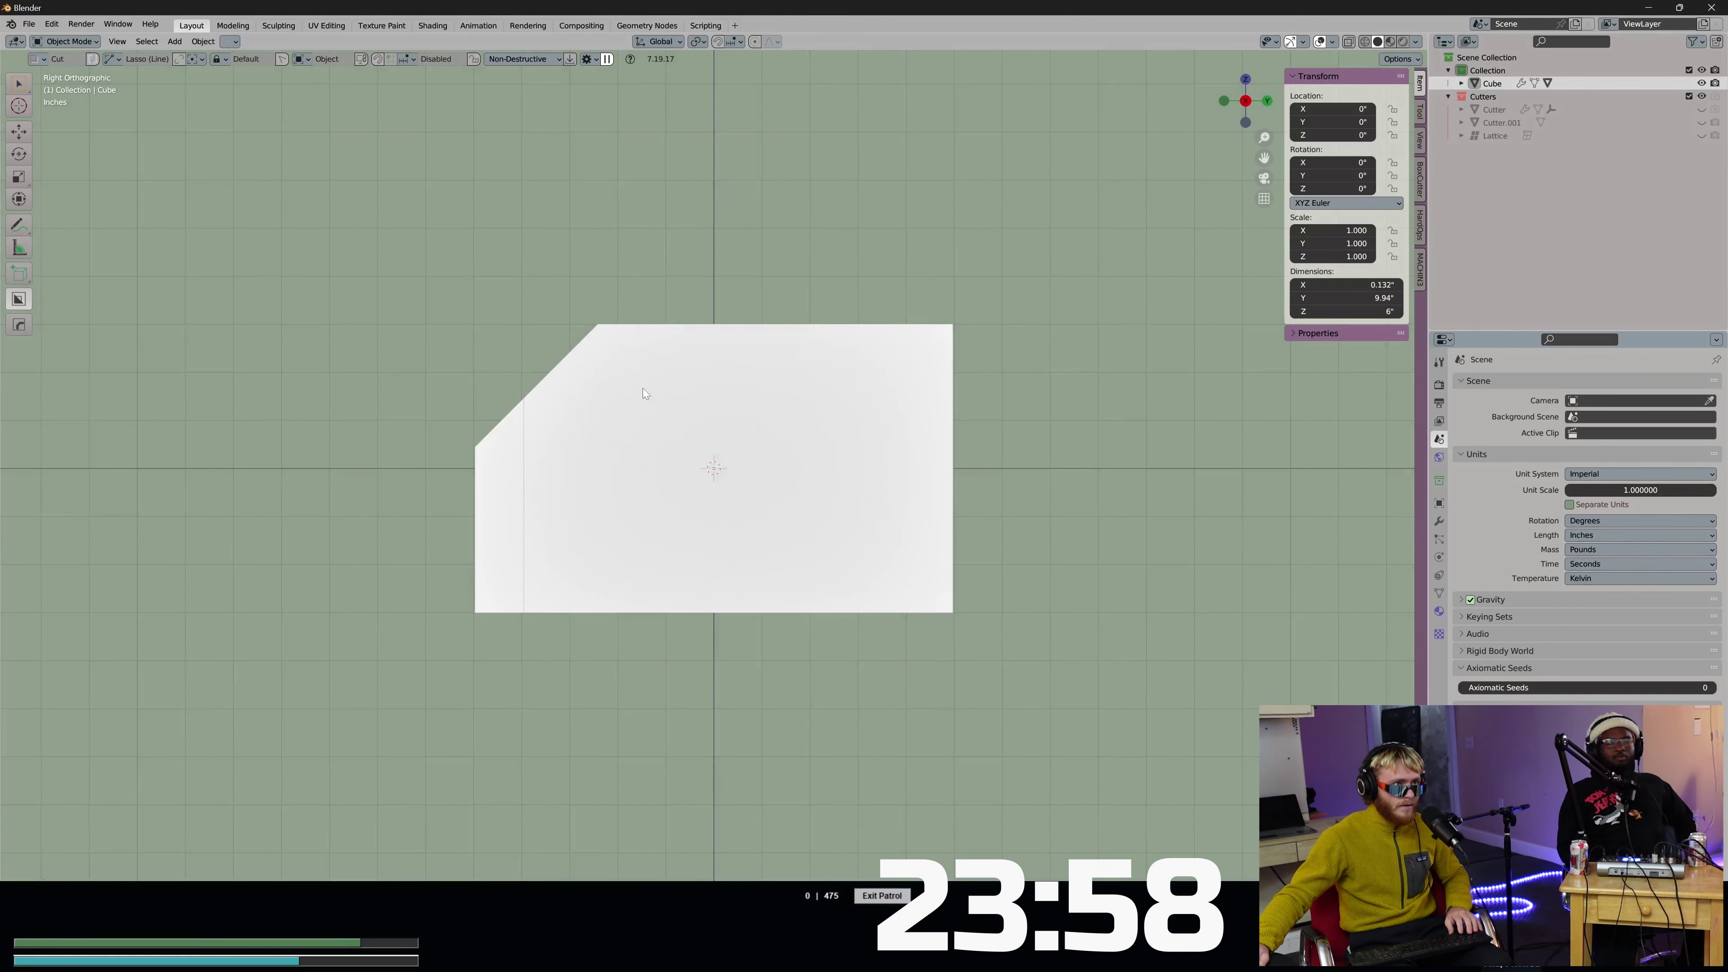
key(ctrl+z)
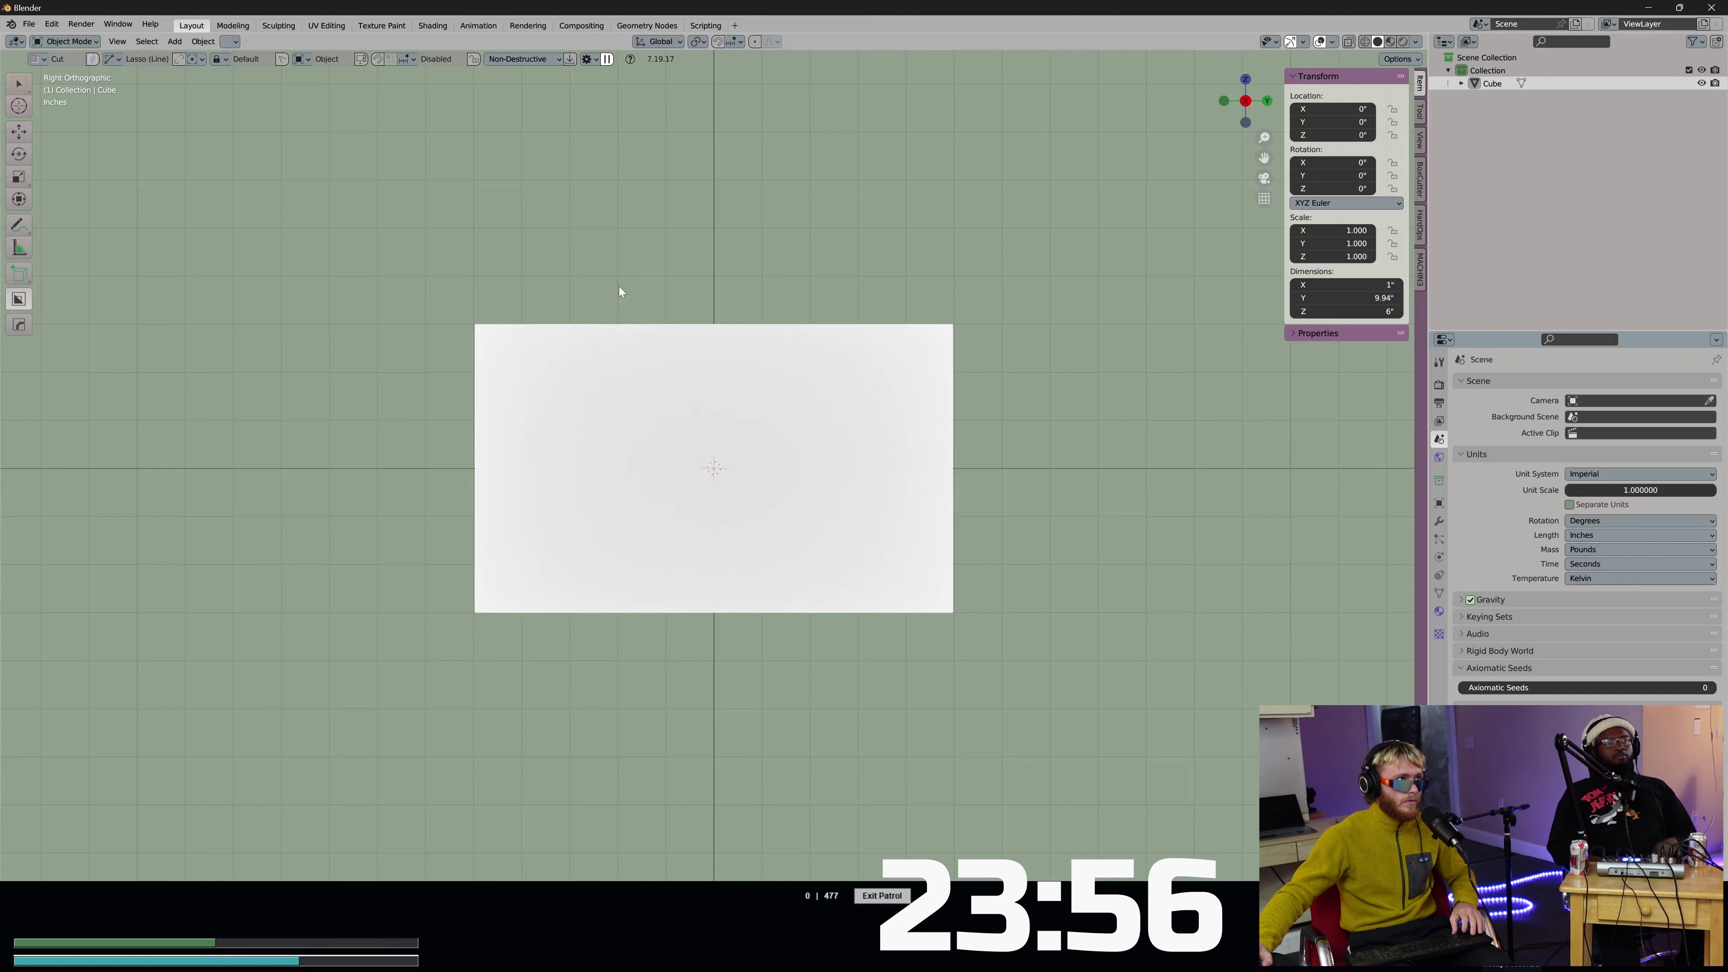
Turn off line mode for the lasso cutter, try a cut across the plate's upper-left corner, and undo it.
key(w)
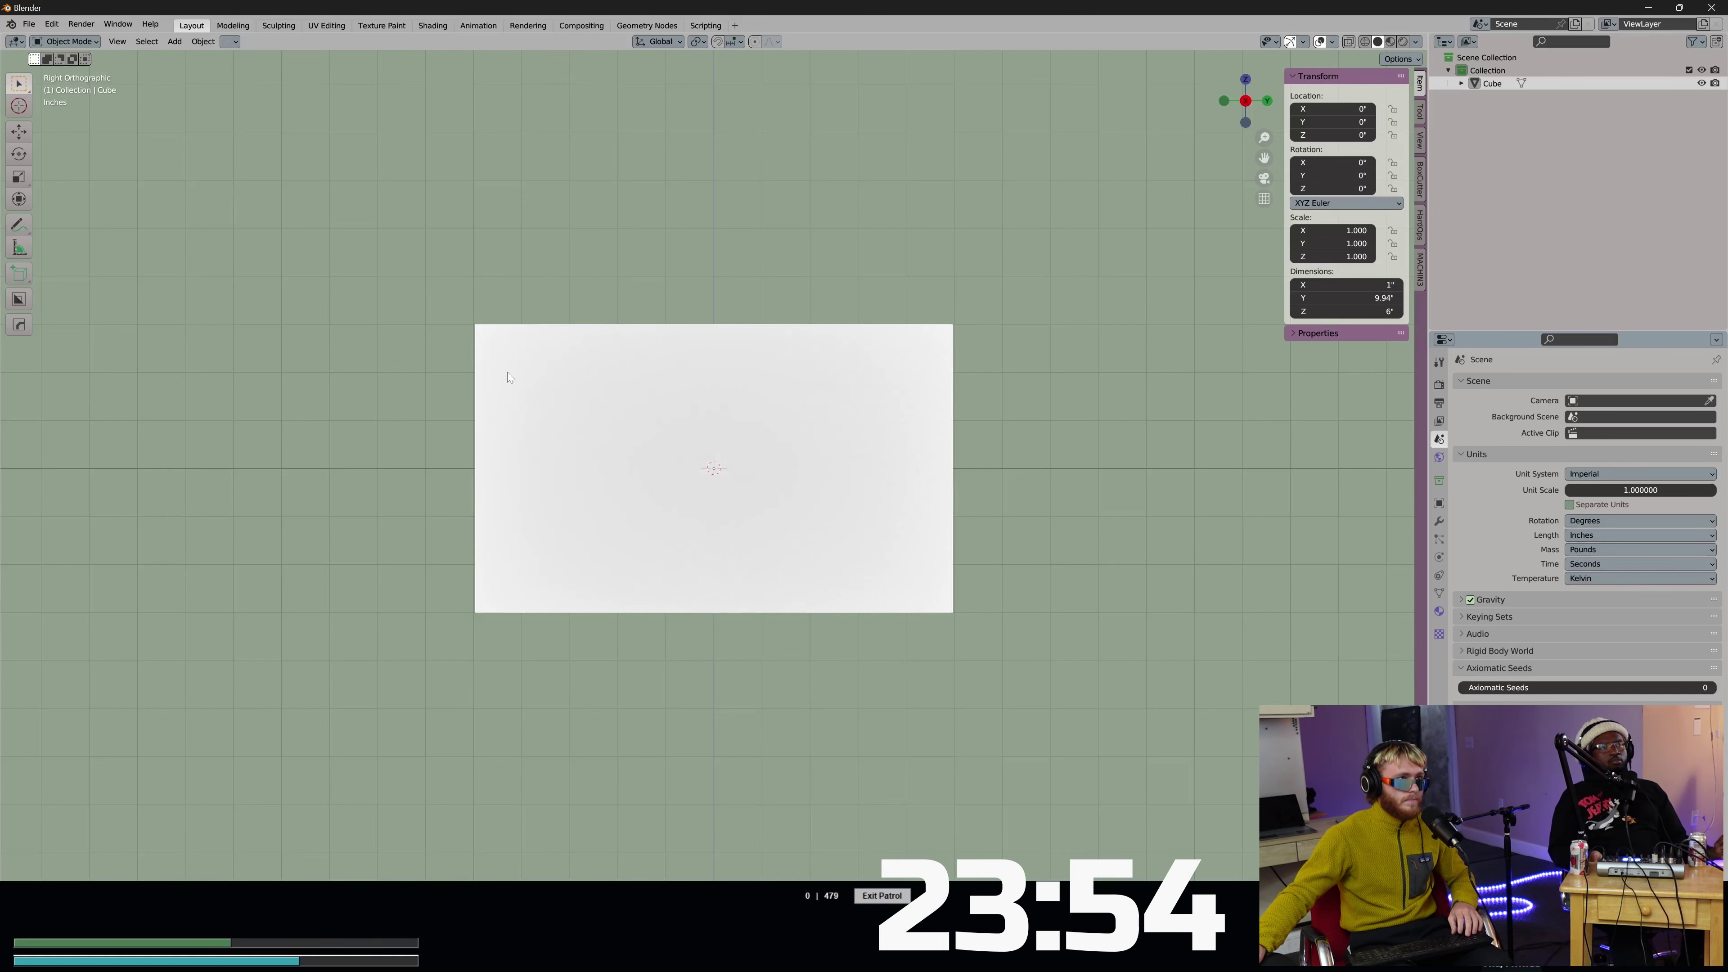
key(w)
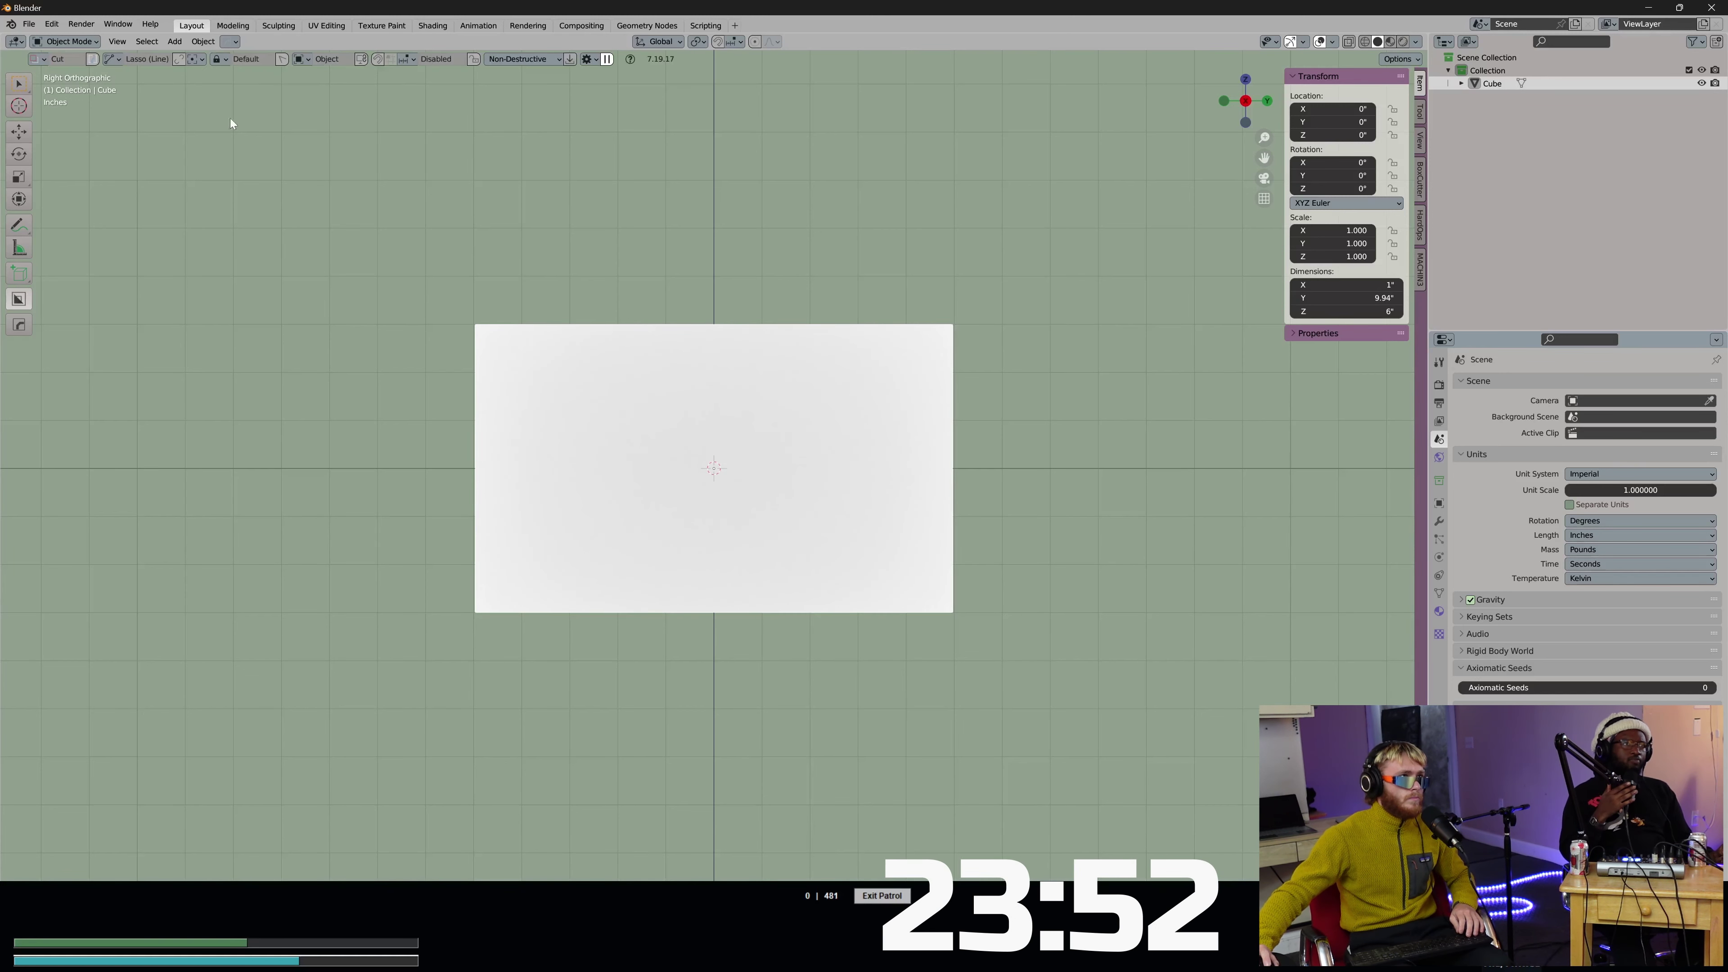
click(112, 60)
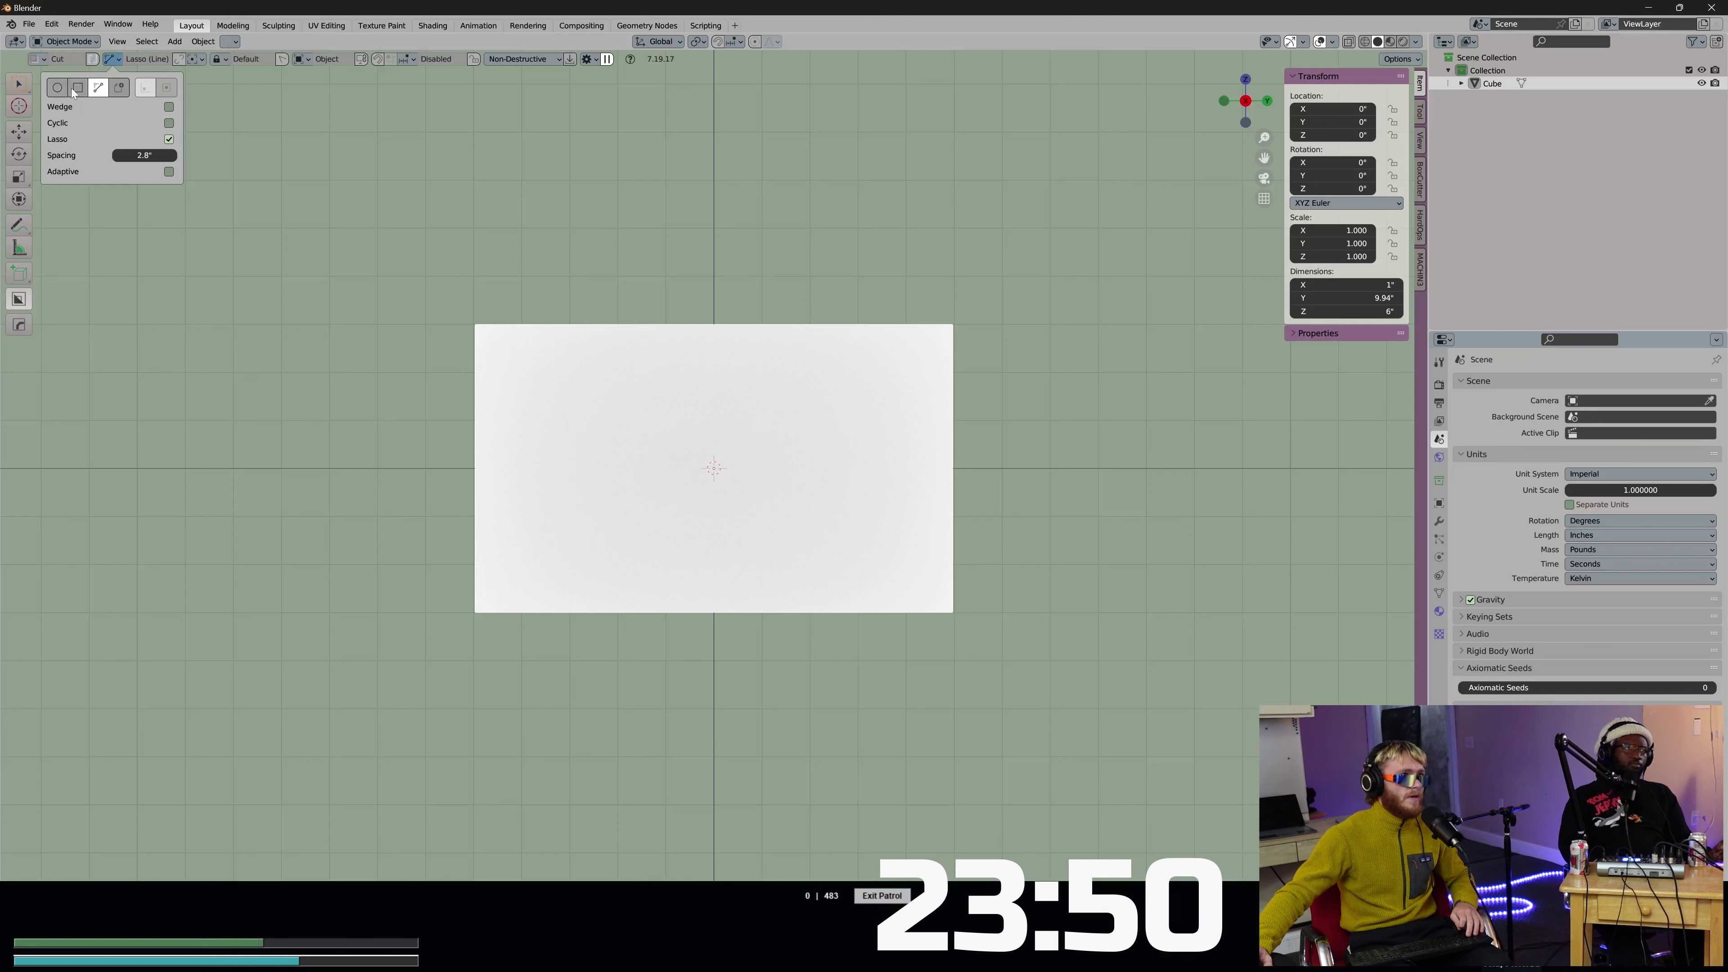
click(180, 60)
mouse_move(427, 296)
mouse_down()
mouse_move(682, 384)
mouse_move(545, 378)
mouse_up()
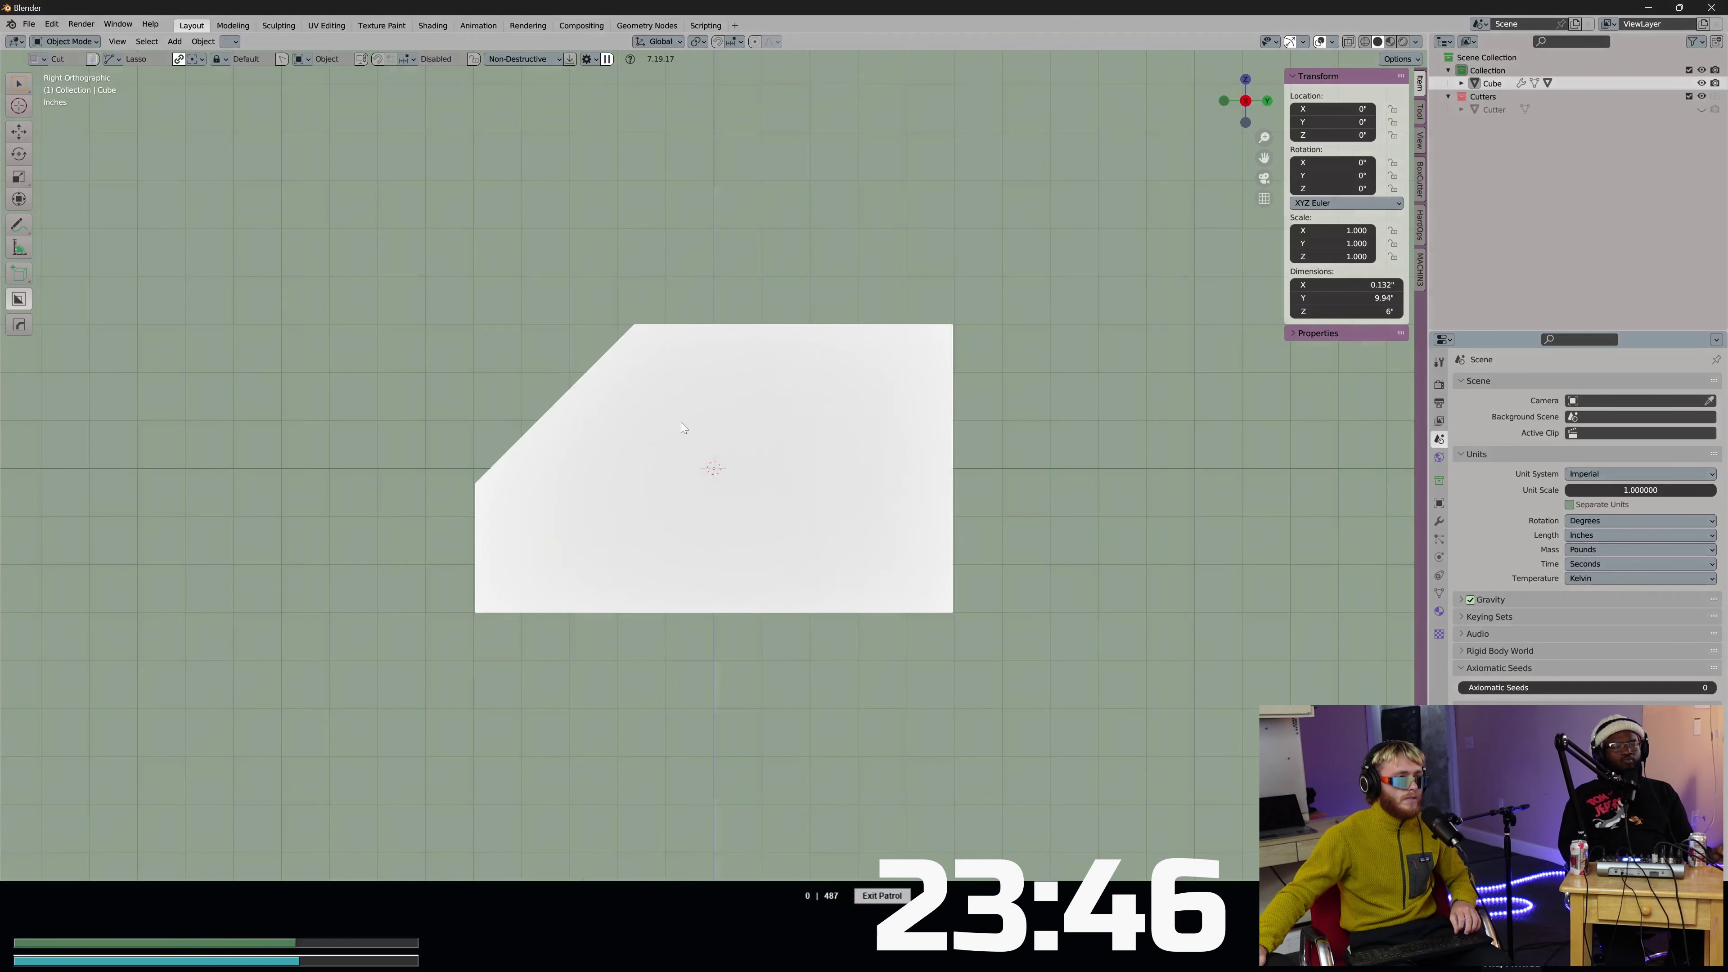
key(ctrl+z)
Set the cutter's alignment to View and try lasso cuts on the left part of the plate.
click(304, 59)
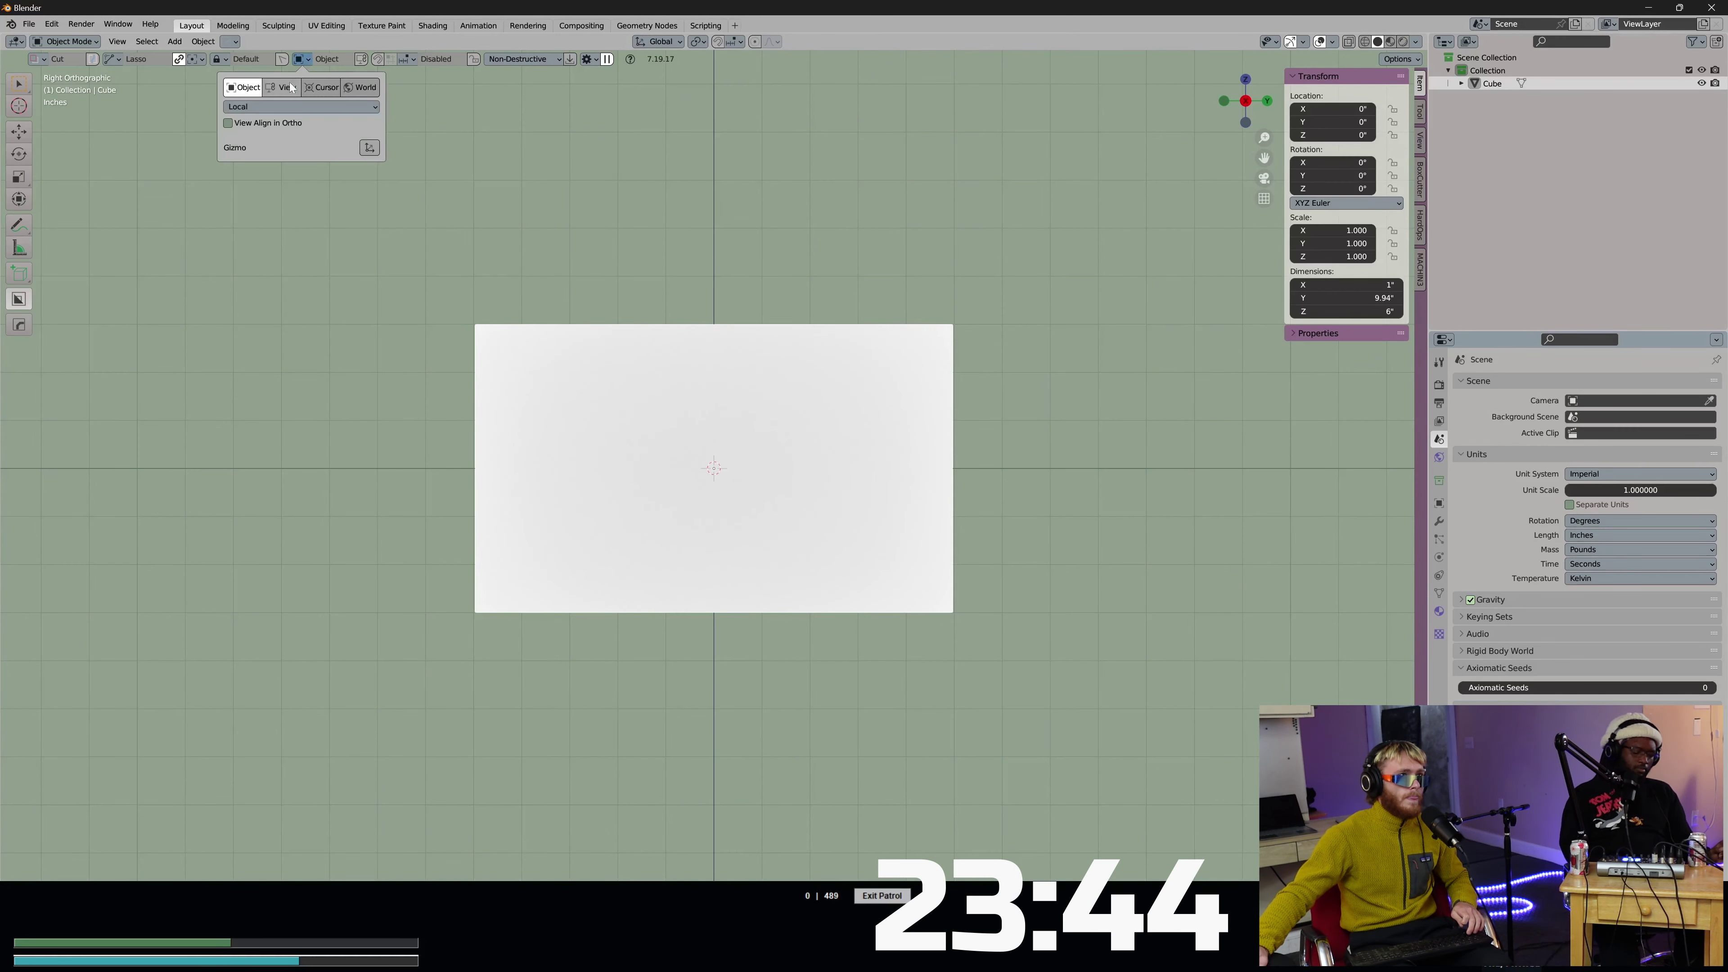
click(290, 84)
drag(584, 392, 580, 392)
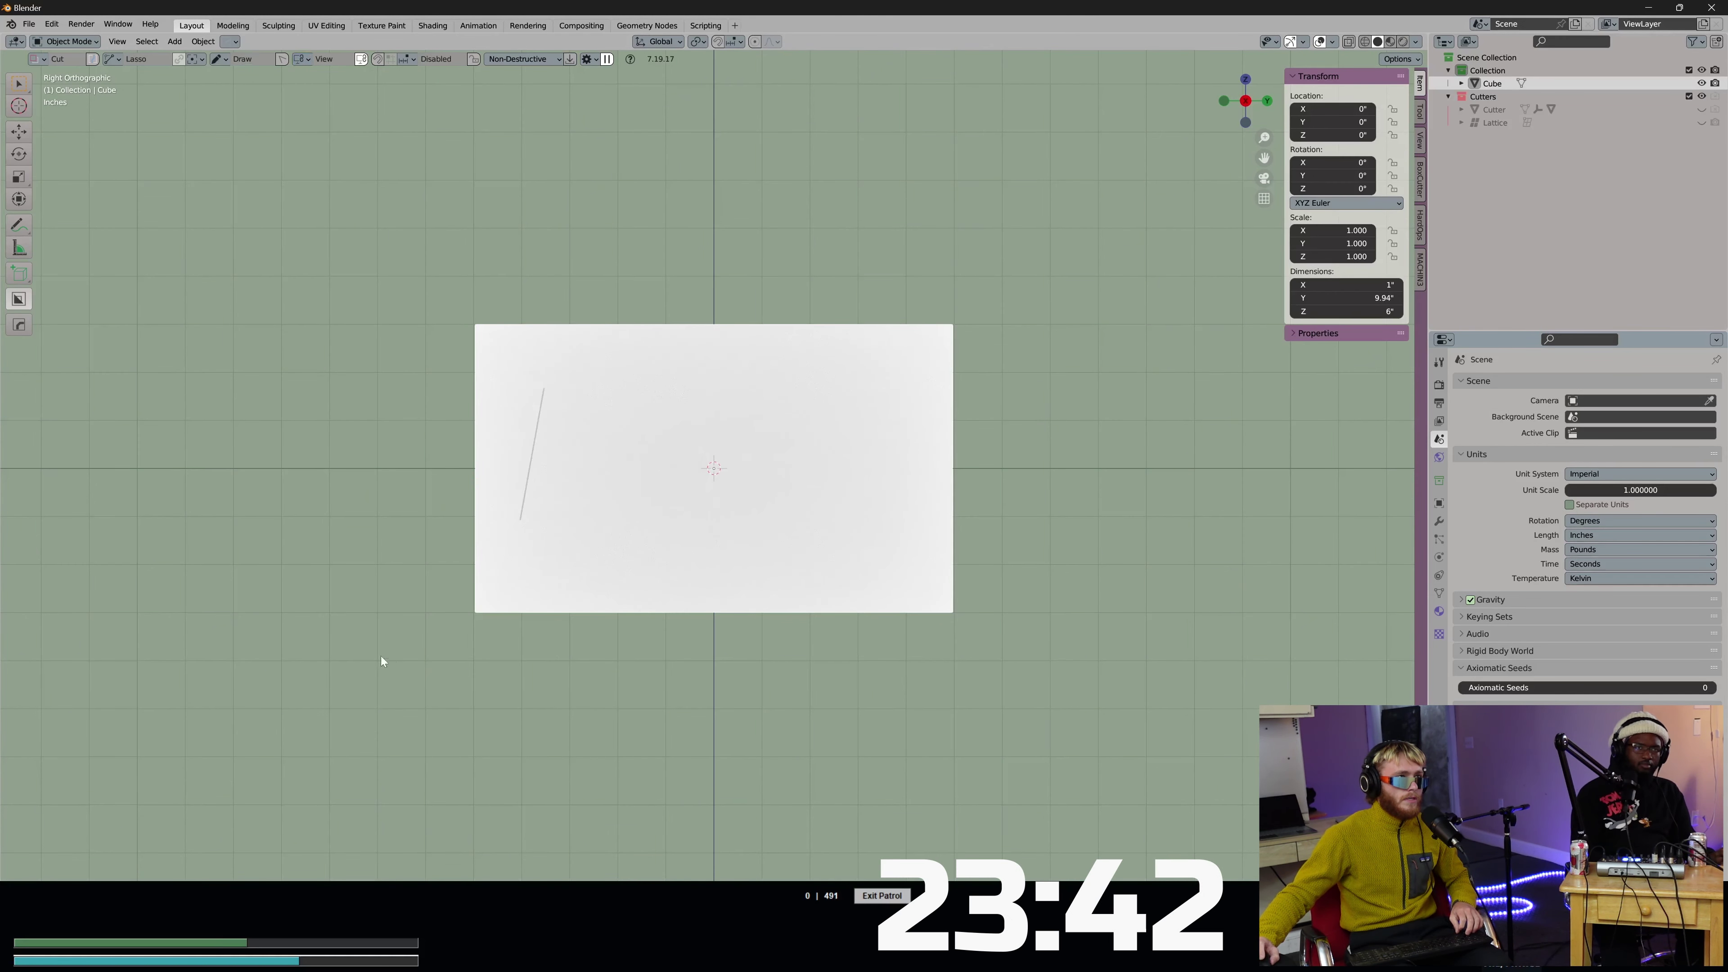
drag(381, 656, 405, 574)
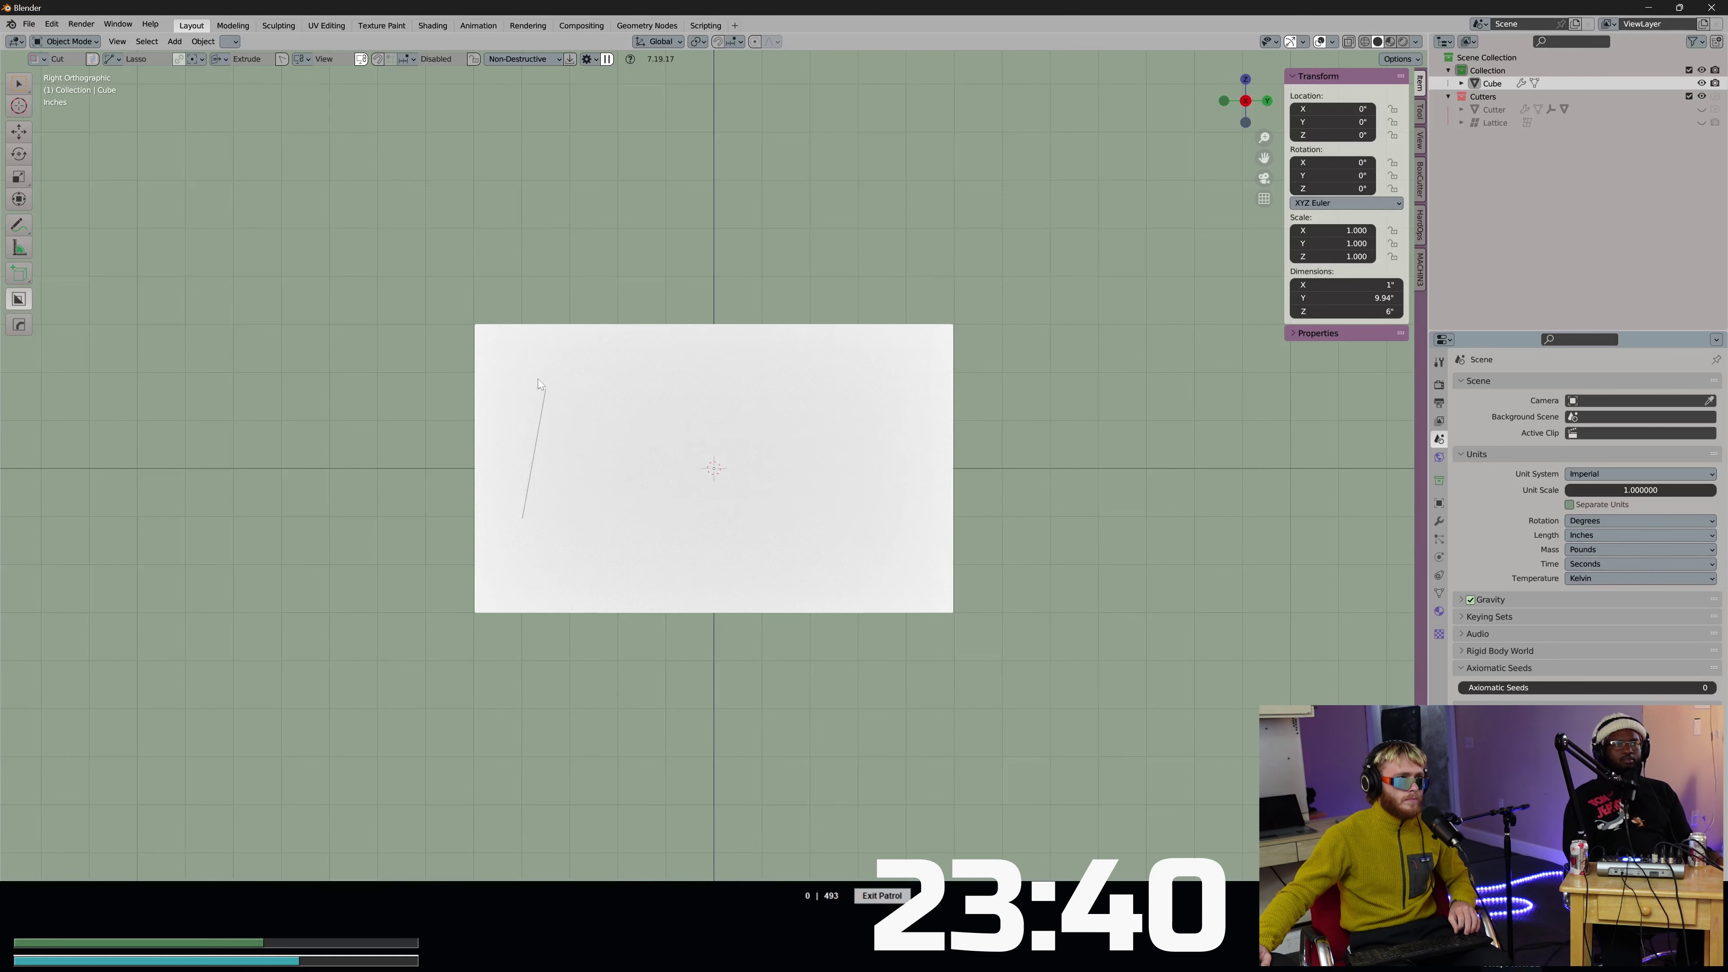
key(Escape)
Inspect the plate from several angles and close Blender without saving the scene.
middle_drag(546, 379, 649, 435)
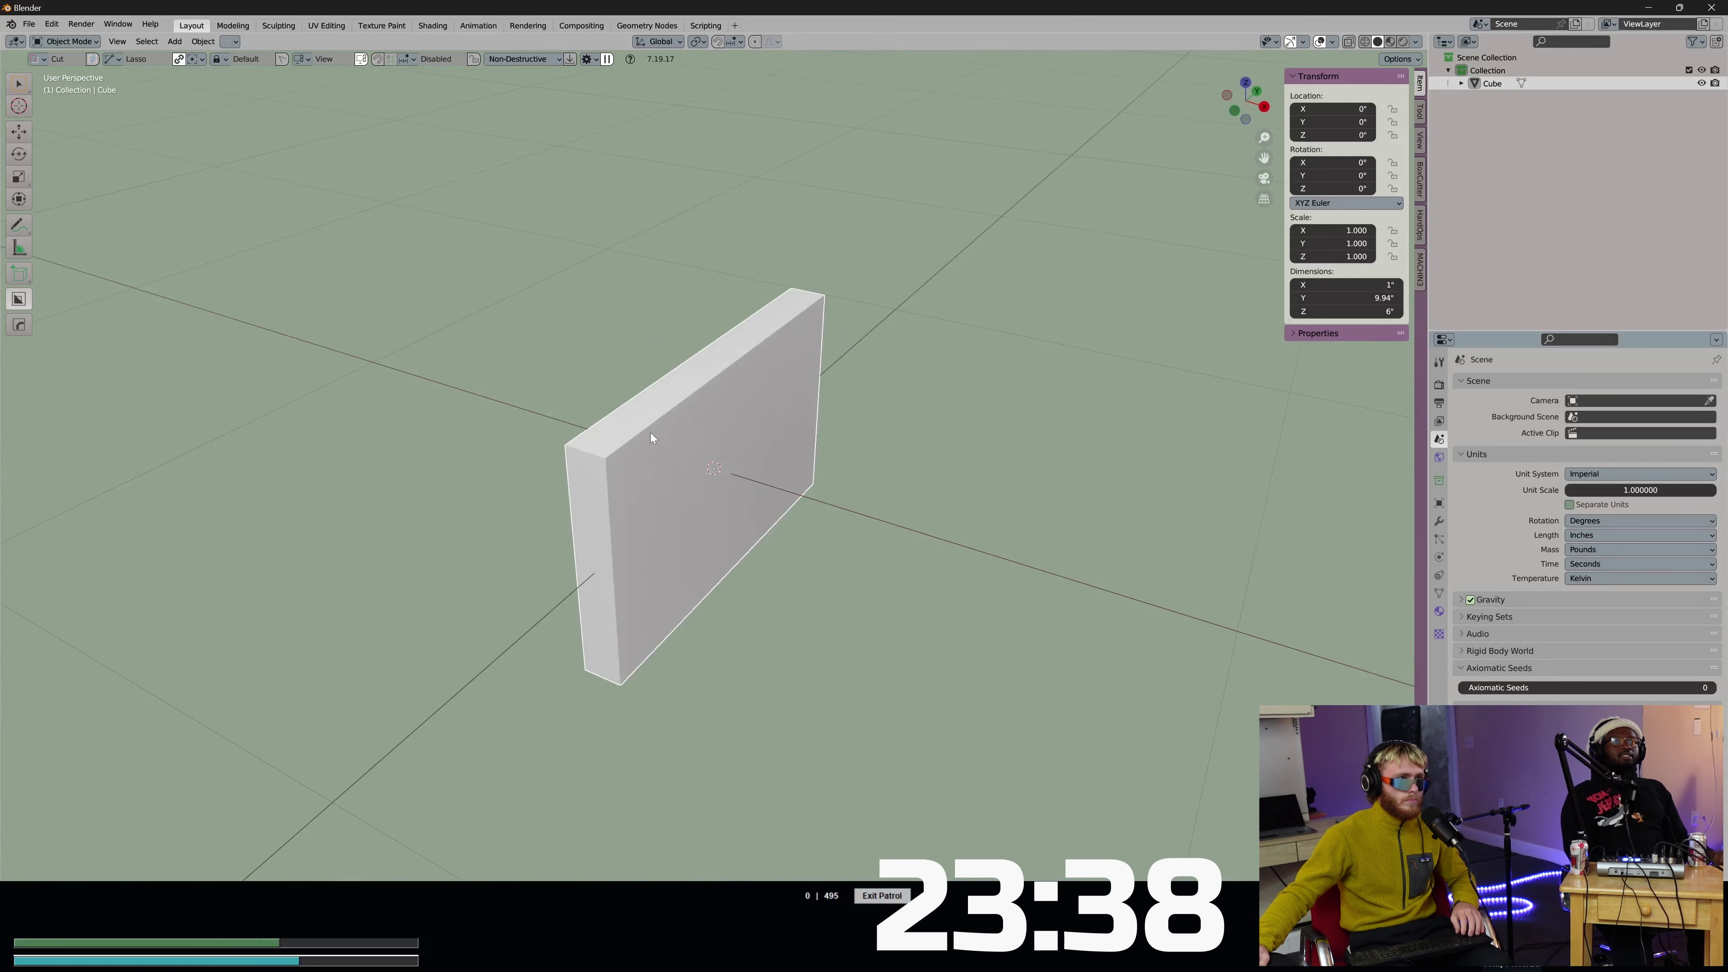
middle_drag(653, 522, 650, 467)
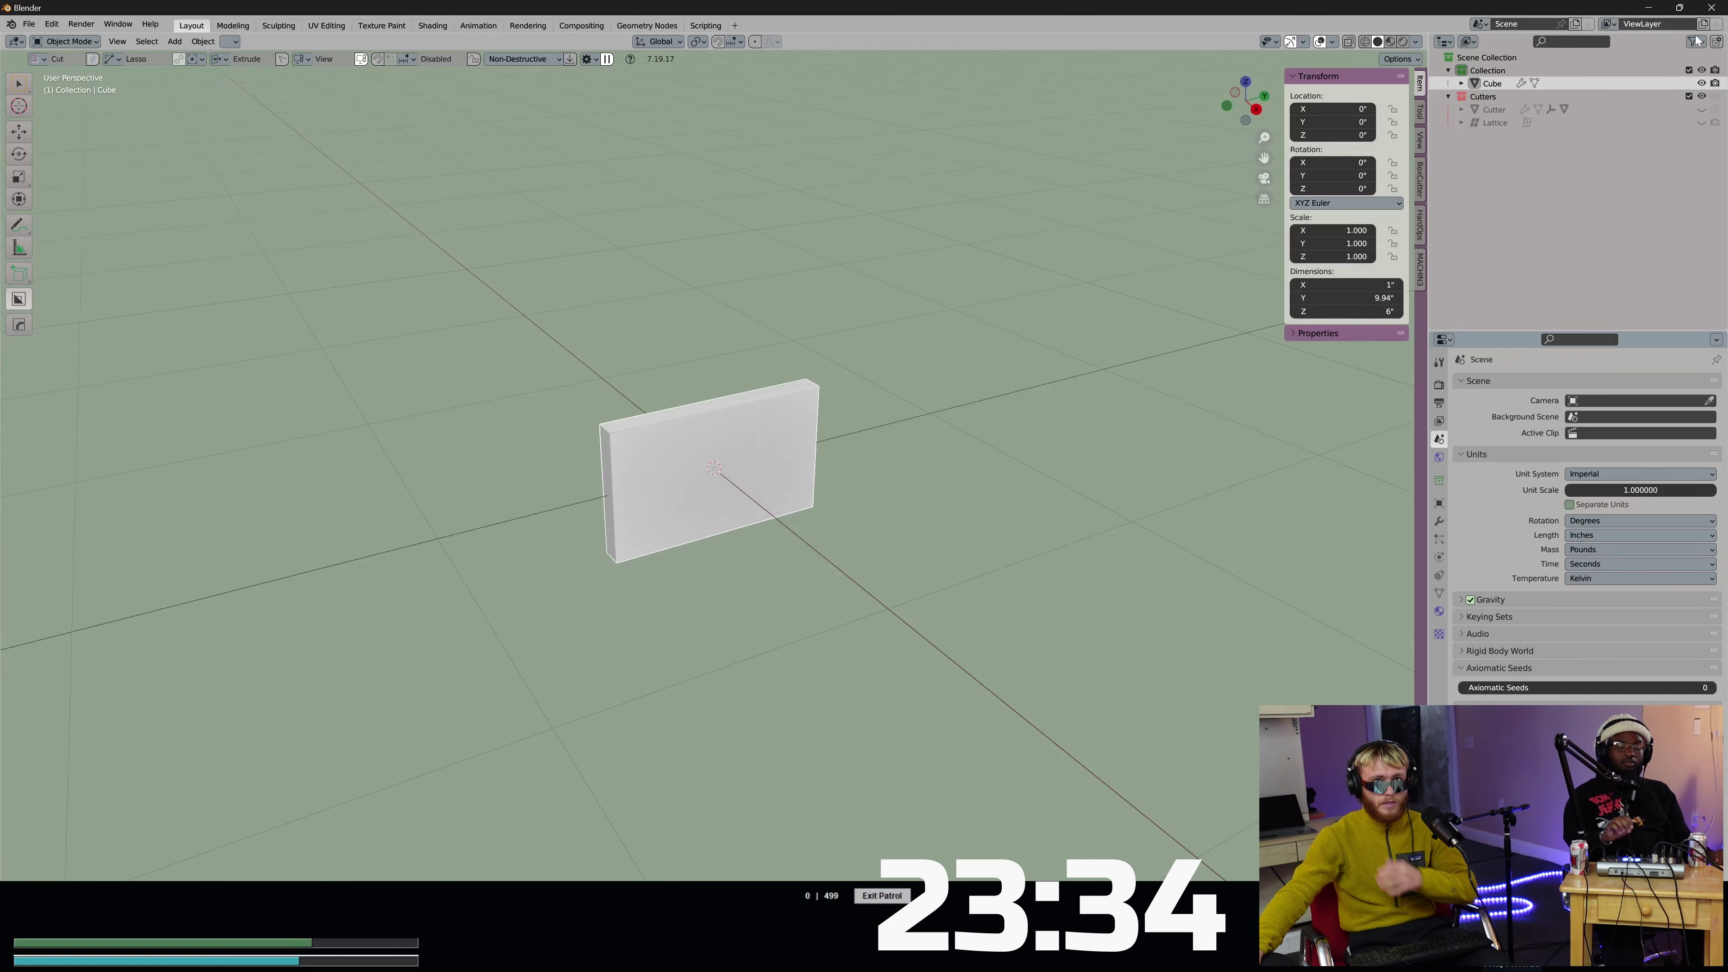
click(1712, 7)
click(890, 515)
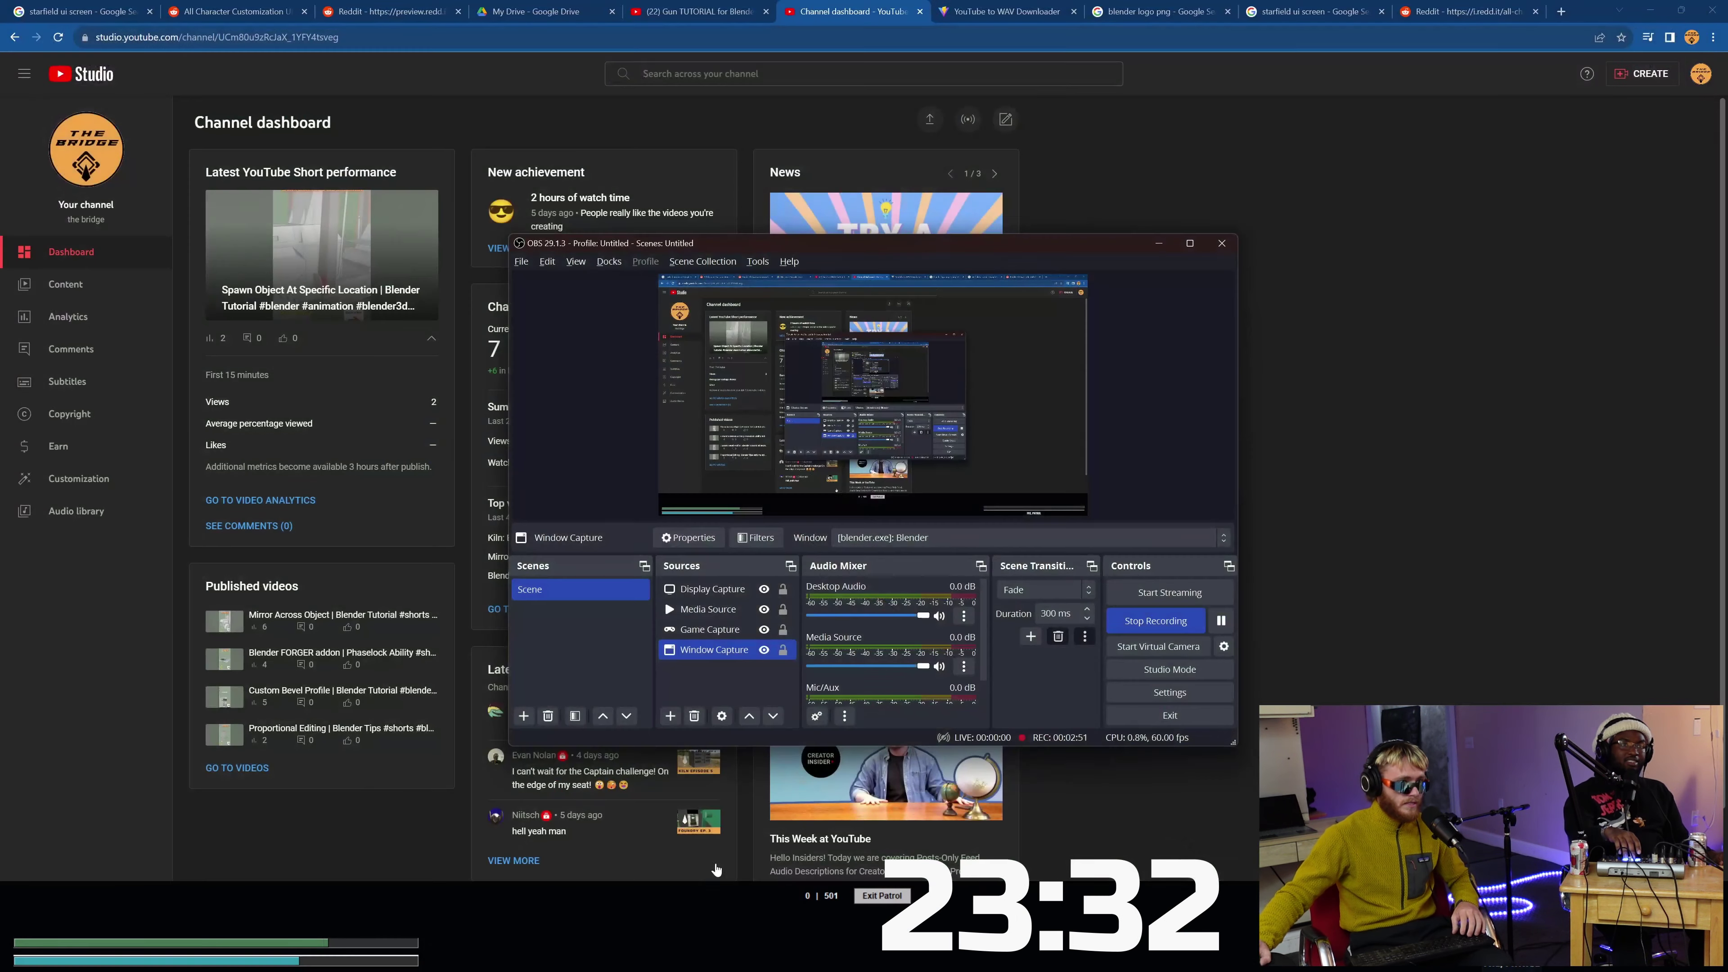
Launch Blender again and start a new General scene.
click(671, 956)
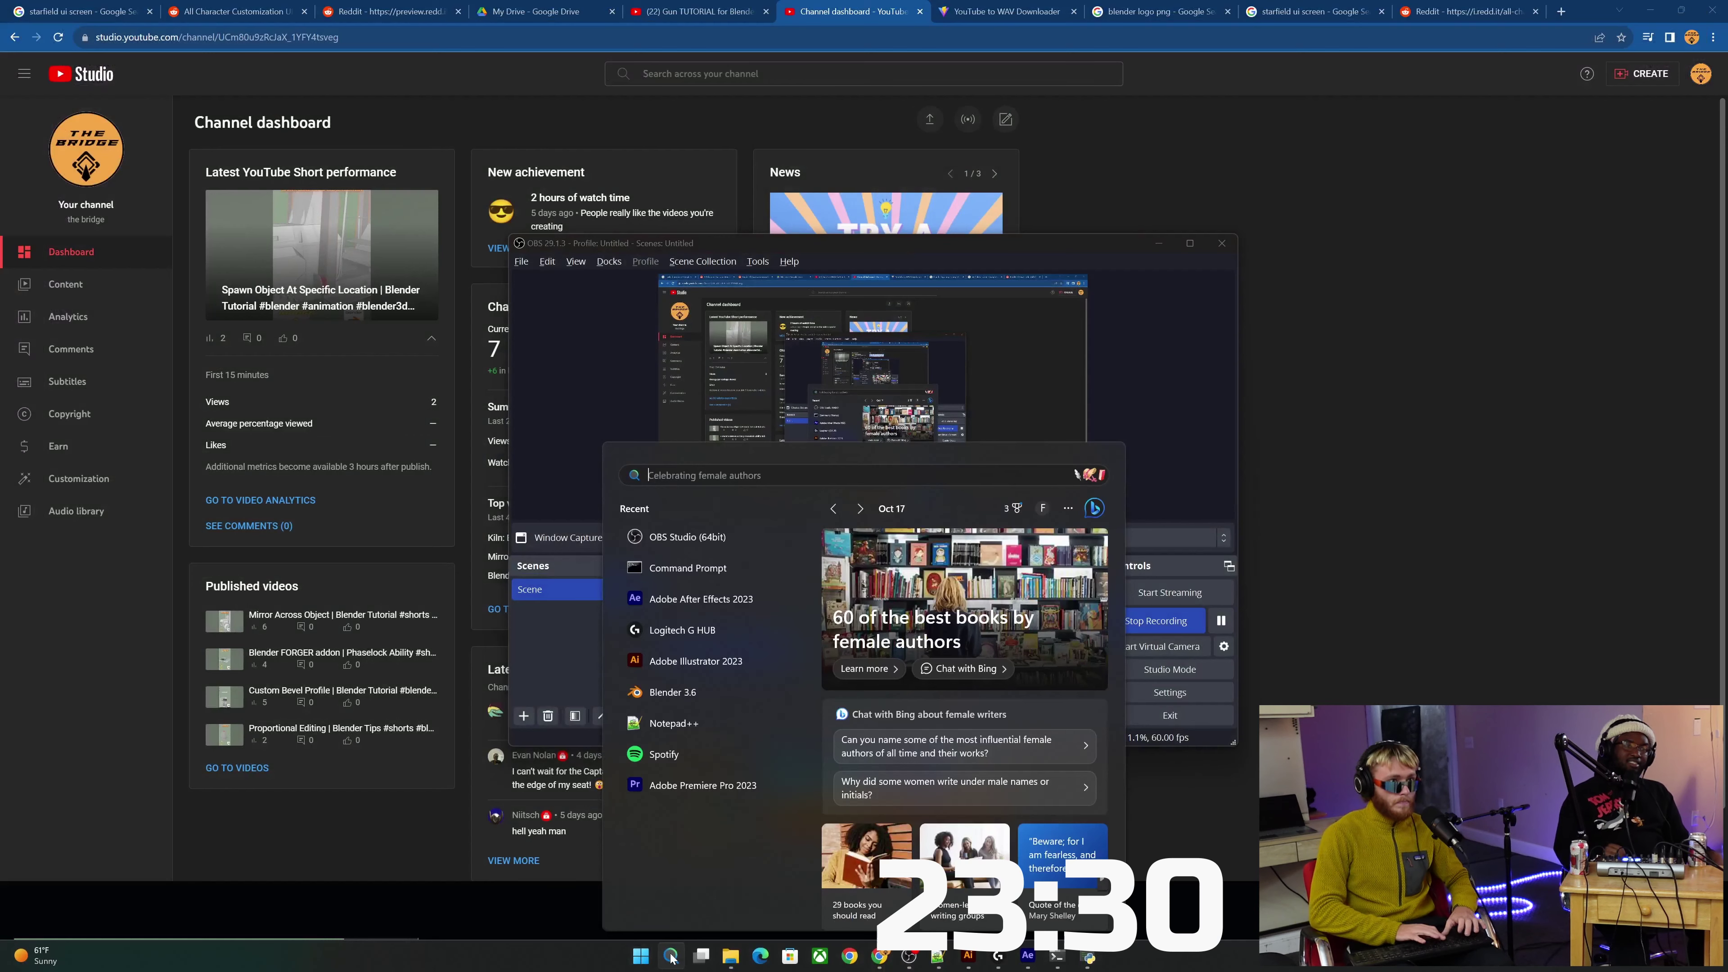
text(blender)
key(Return)
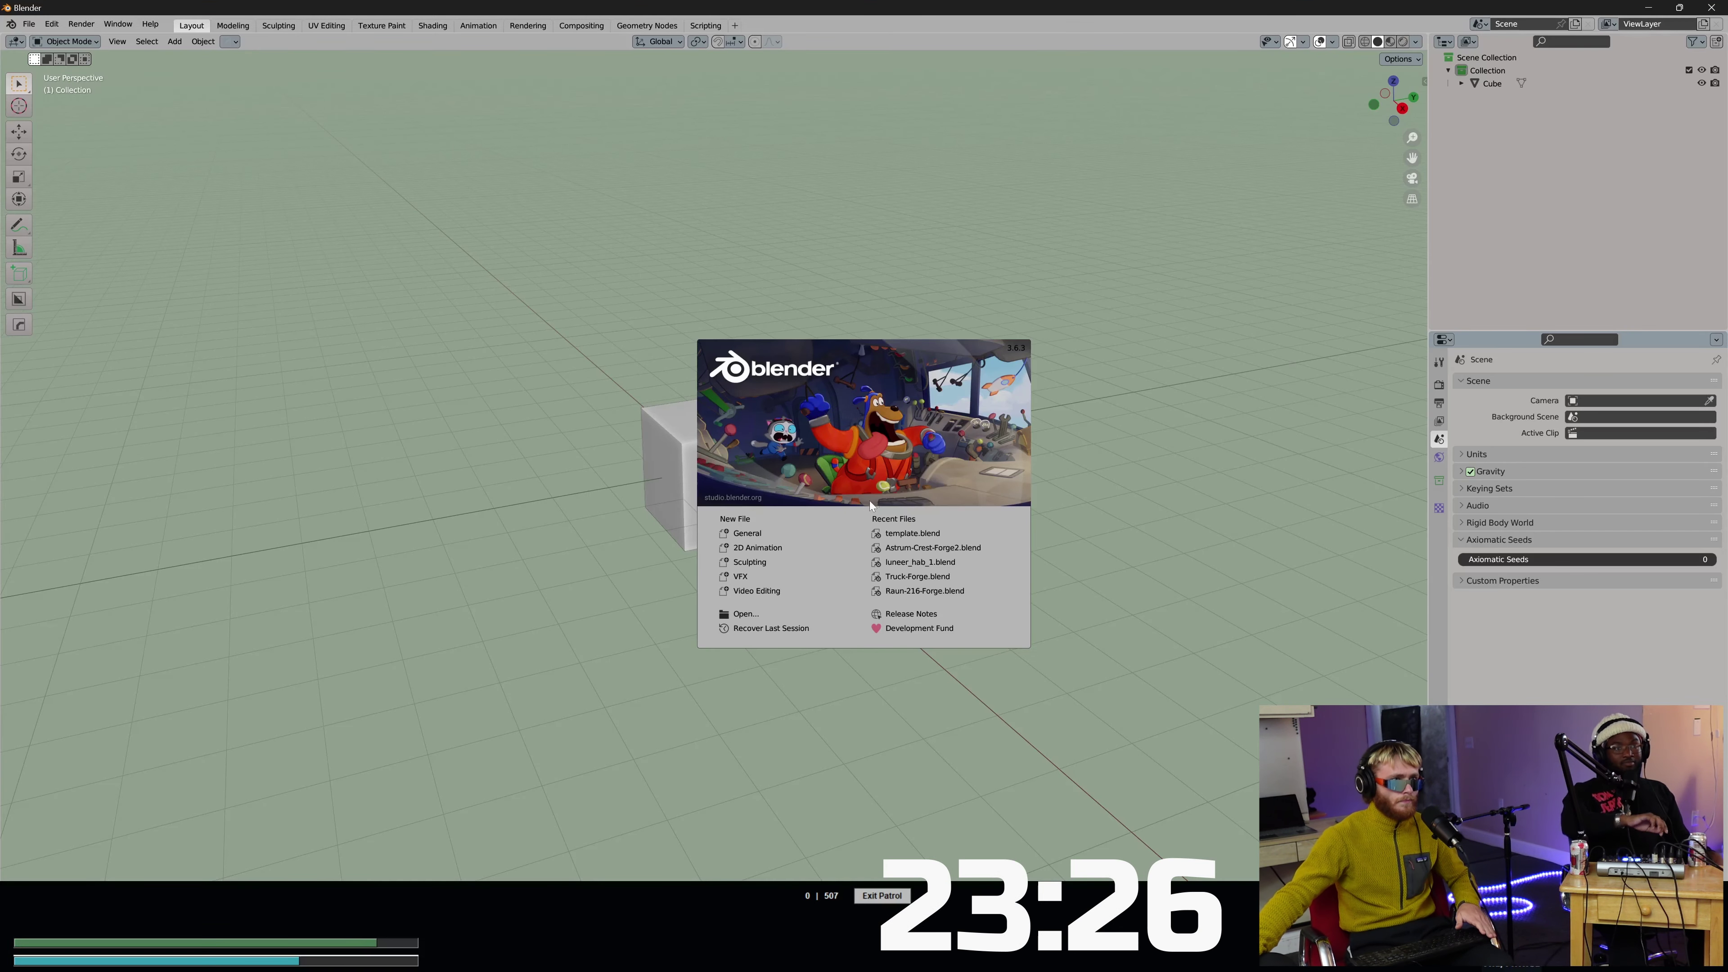
click(795, 533)
middle_drag(768, 501, 707, 464)
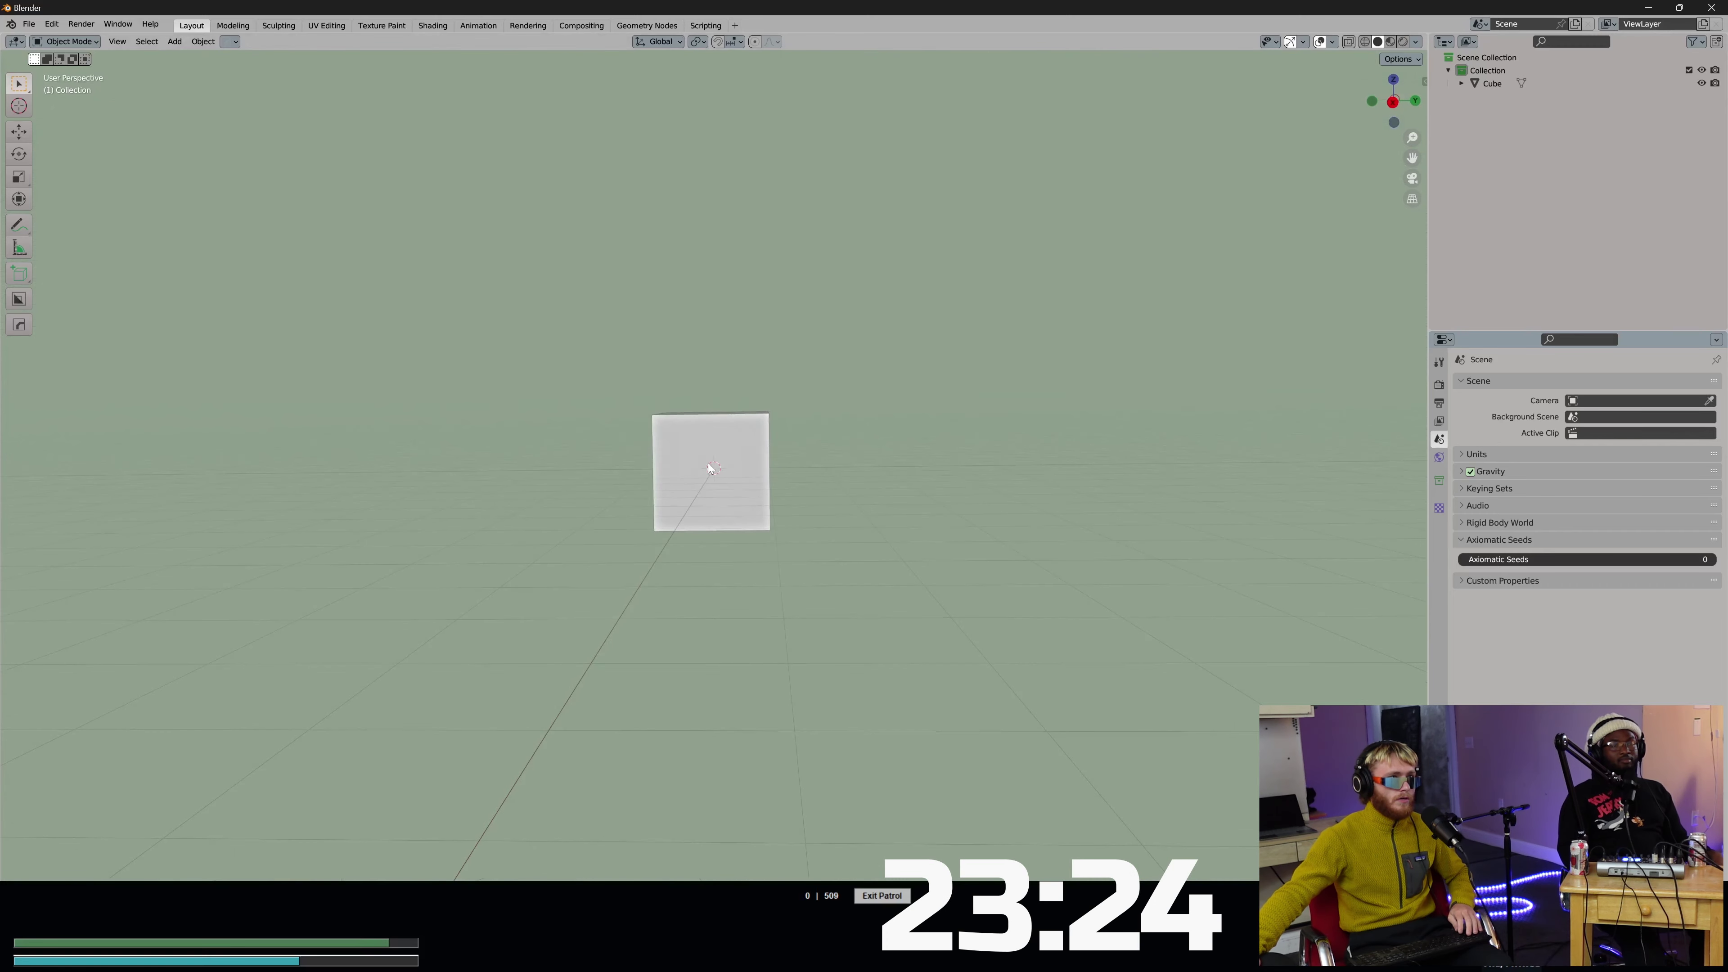
key(super)
key(super)
key(super)
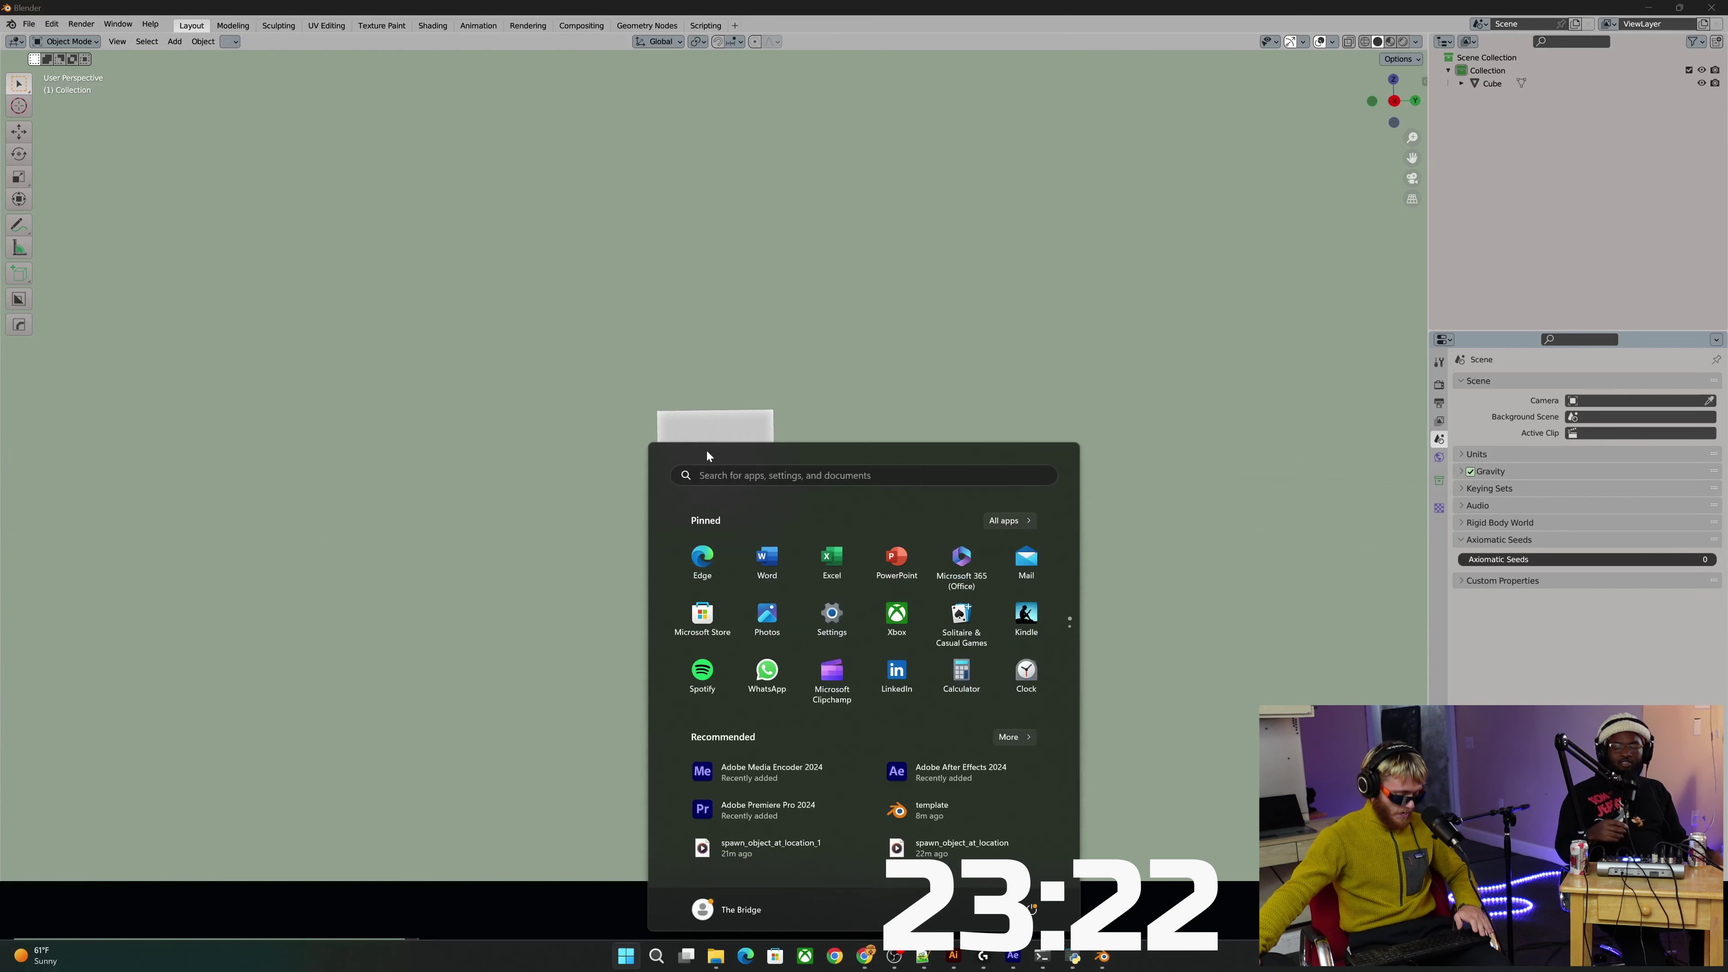
key(super)
Look at the default cube straight from the right side, activate BoxCutter, and set its cut shape to Lasso.
scroll(733, 443, up, 4)
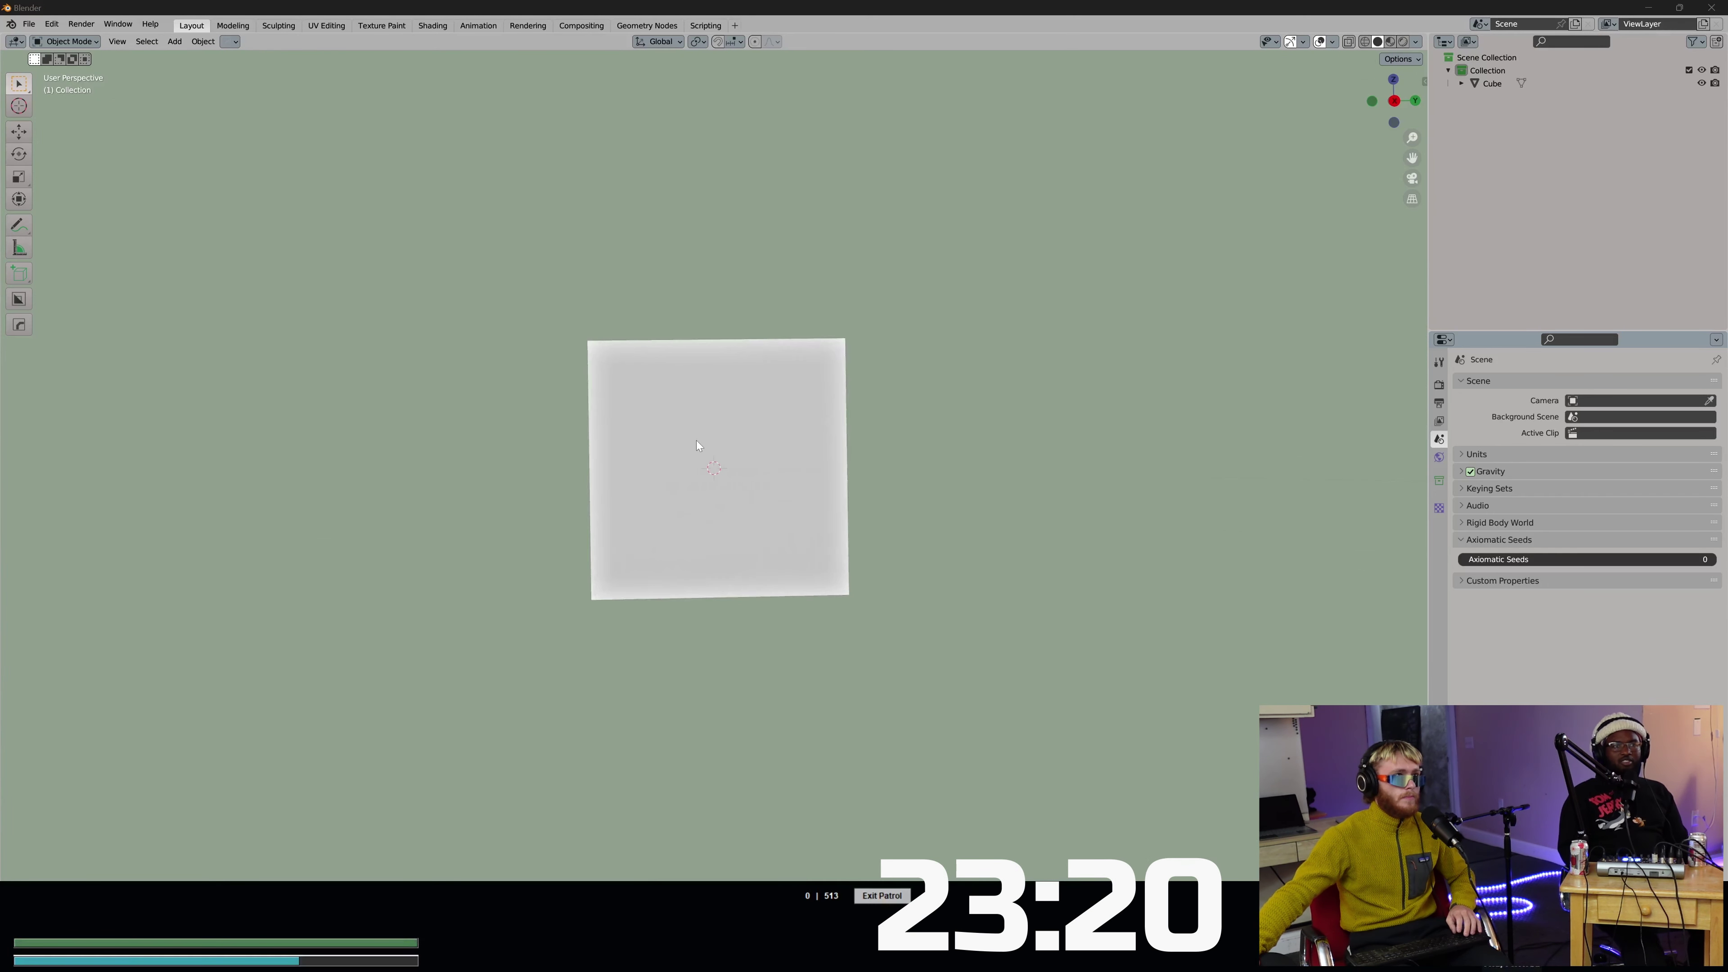
alt+middle_drag(696, 441, 704, 444)
key(alt+w)
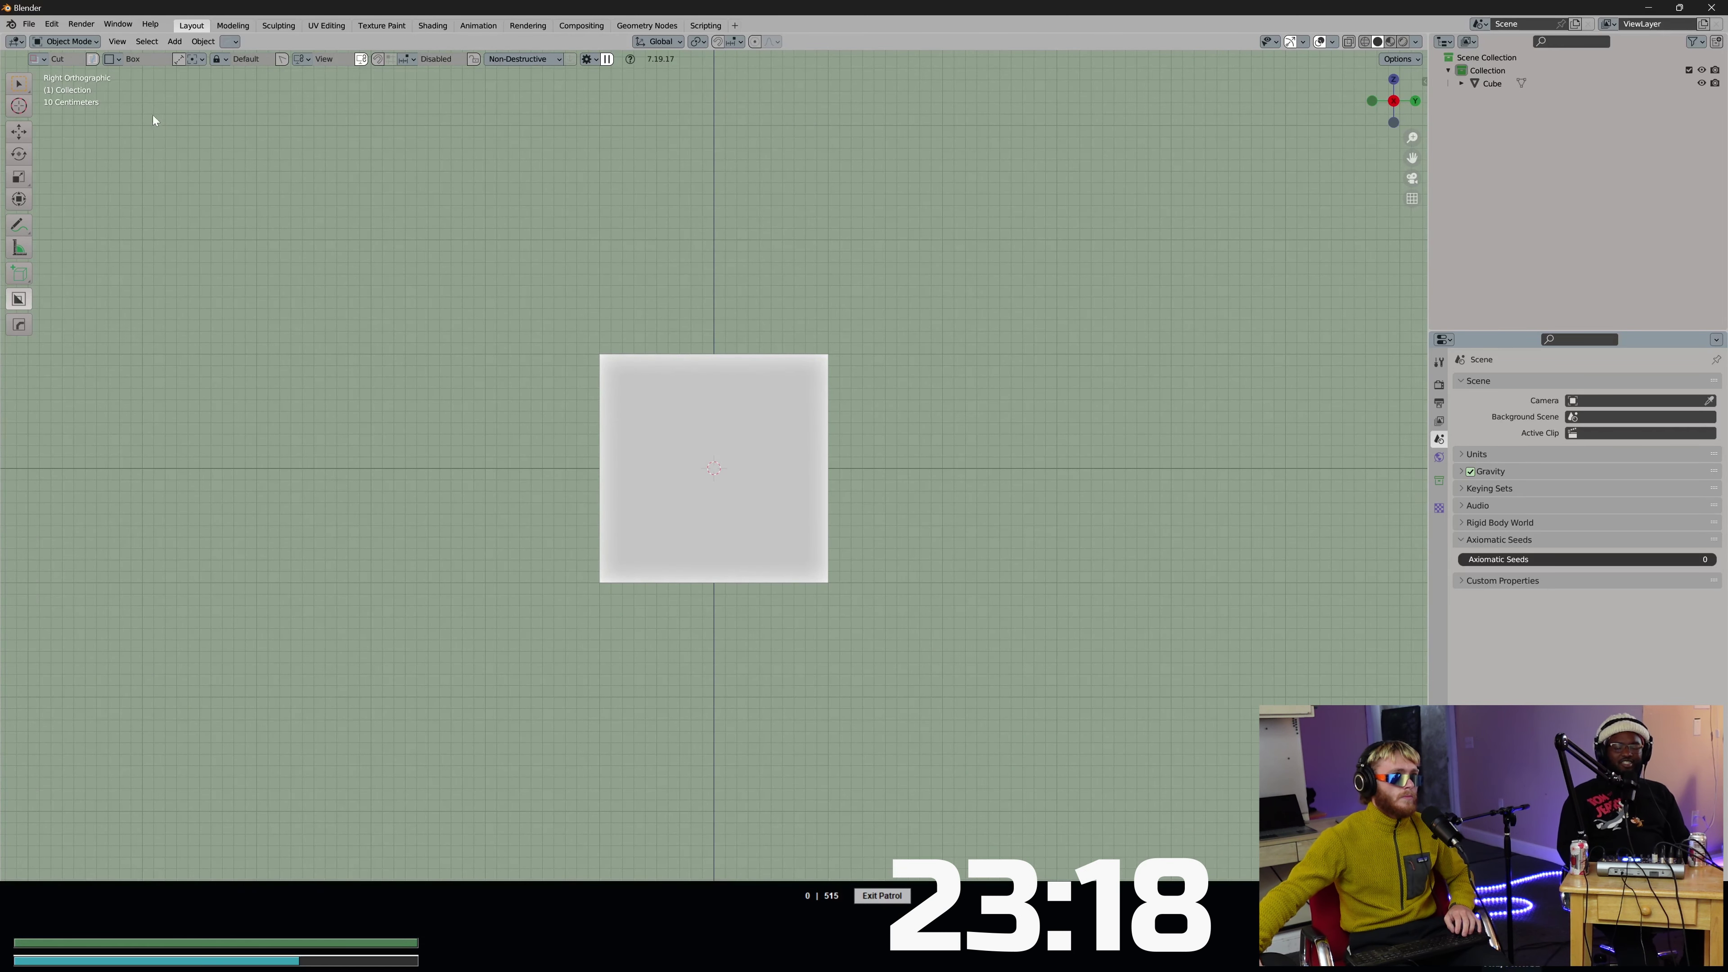
click(113, 59)
click(128, 103)
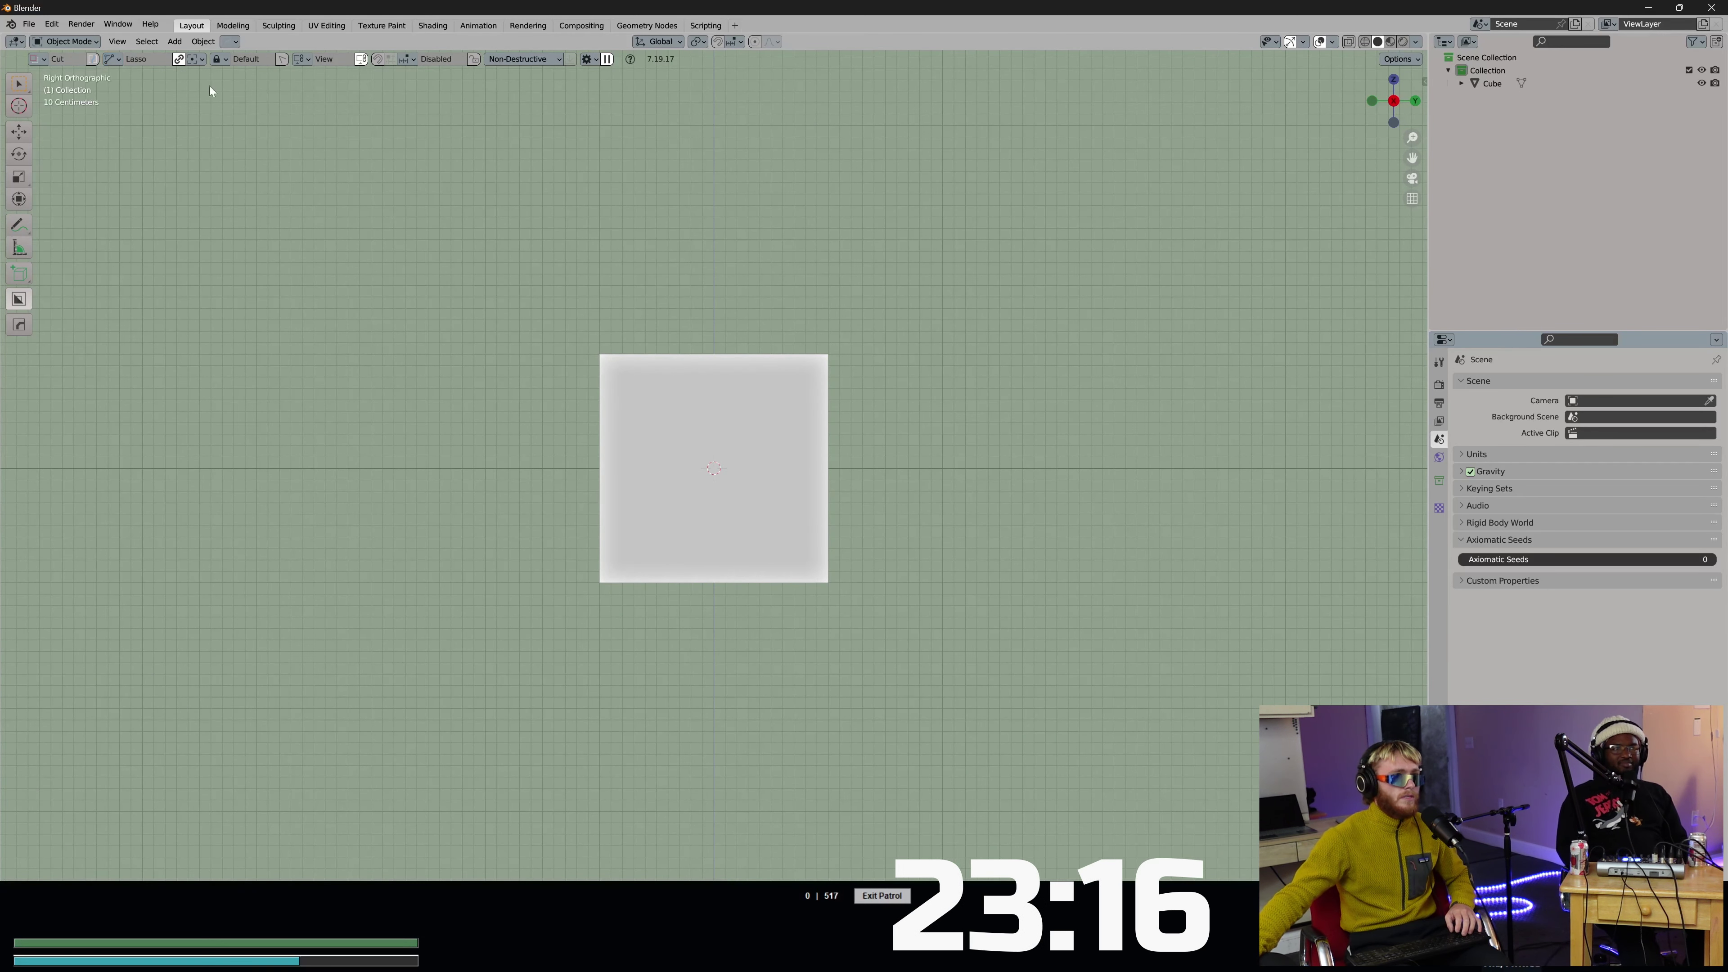
Try a lasso cut across the upper part of the cube's right face and undo it.
click(728, 435)
mouse_move(799, 438)
mouse_down()
mouse_move(735, 400)
mouse_move(643, 388)
mouse_up()
drag(799, 412, 805, 383)
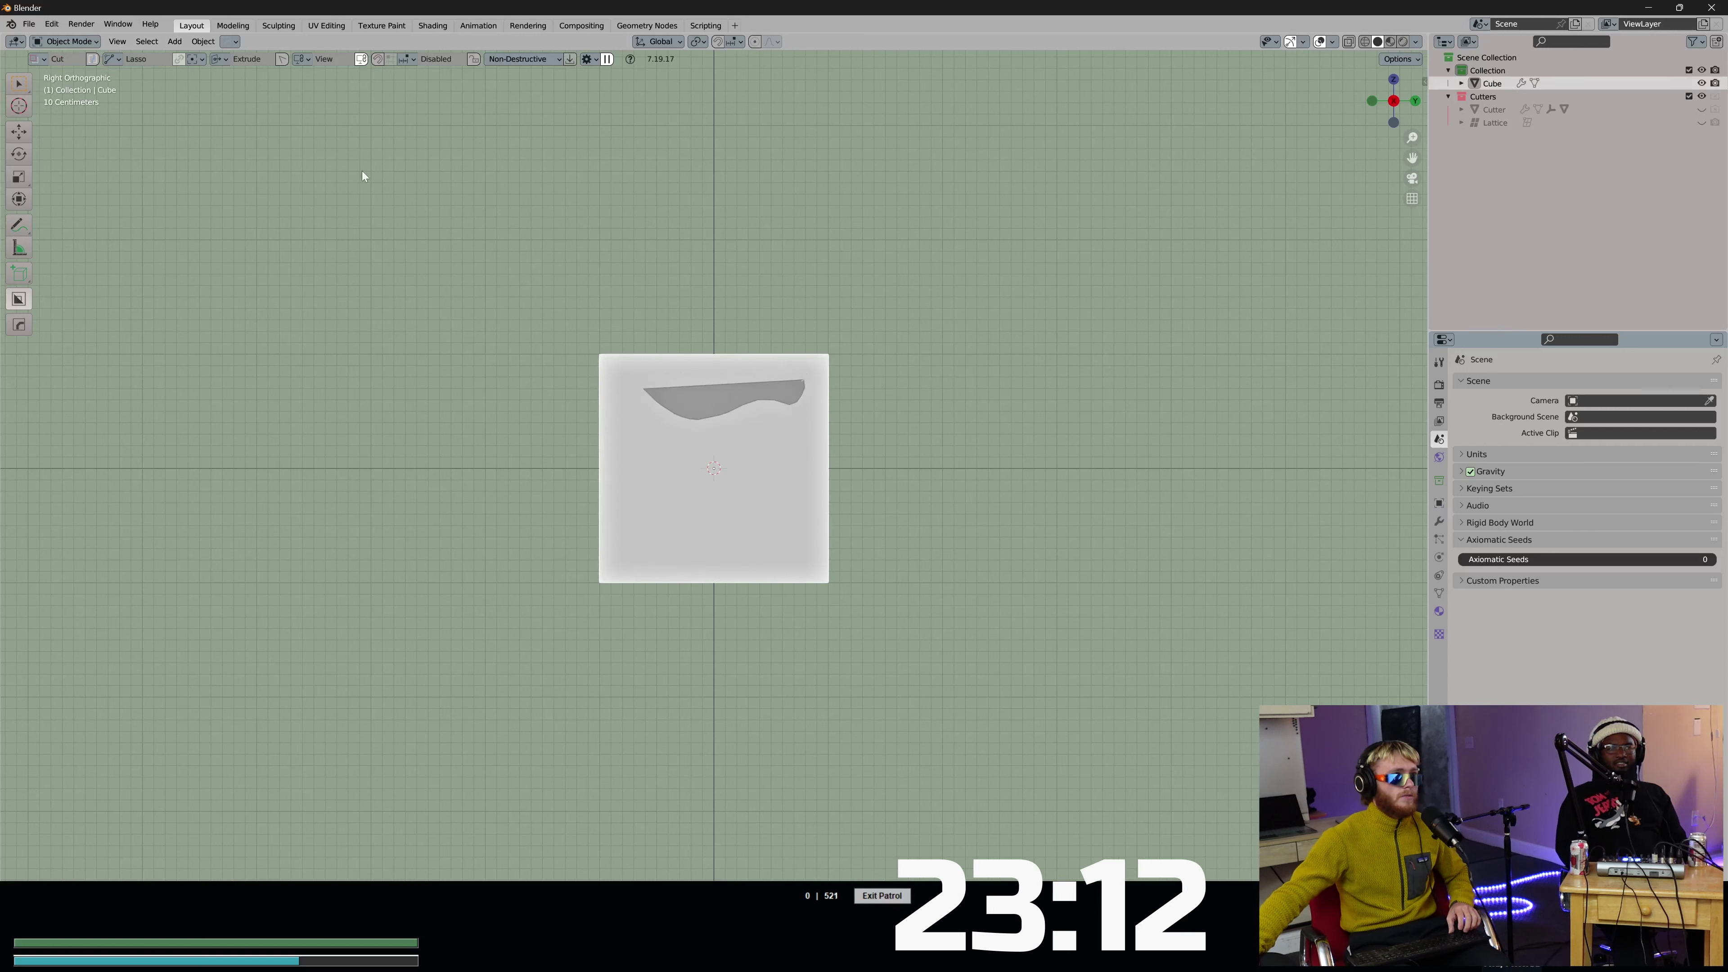
key(Escape)
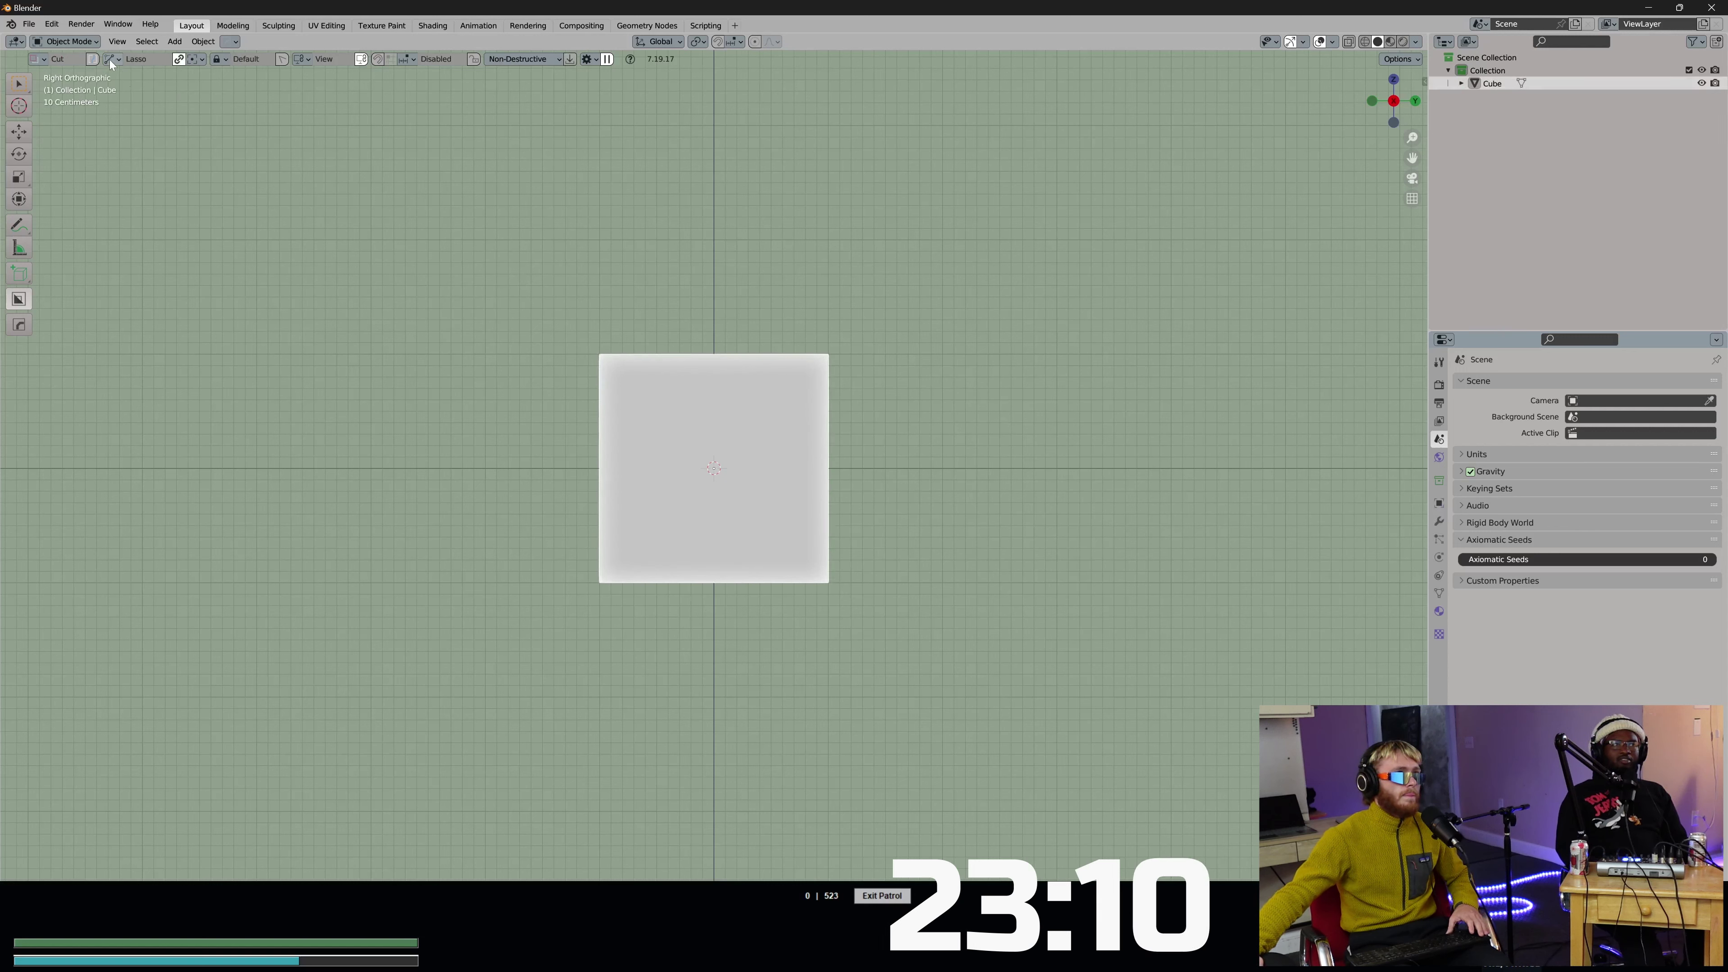
Review the lasso cutter's settings, try a short diagonal lasso cut near the middle of the cube's face, and undo it.
click(111, 59)
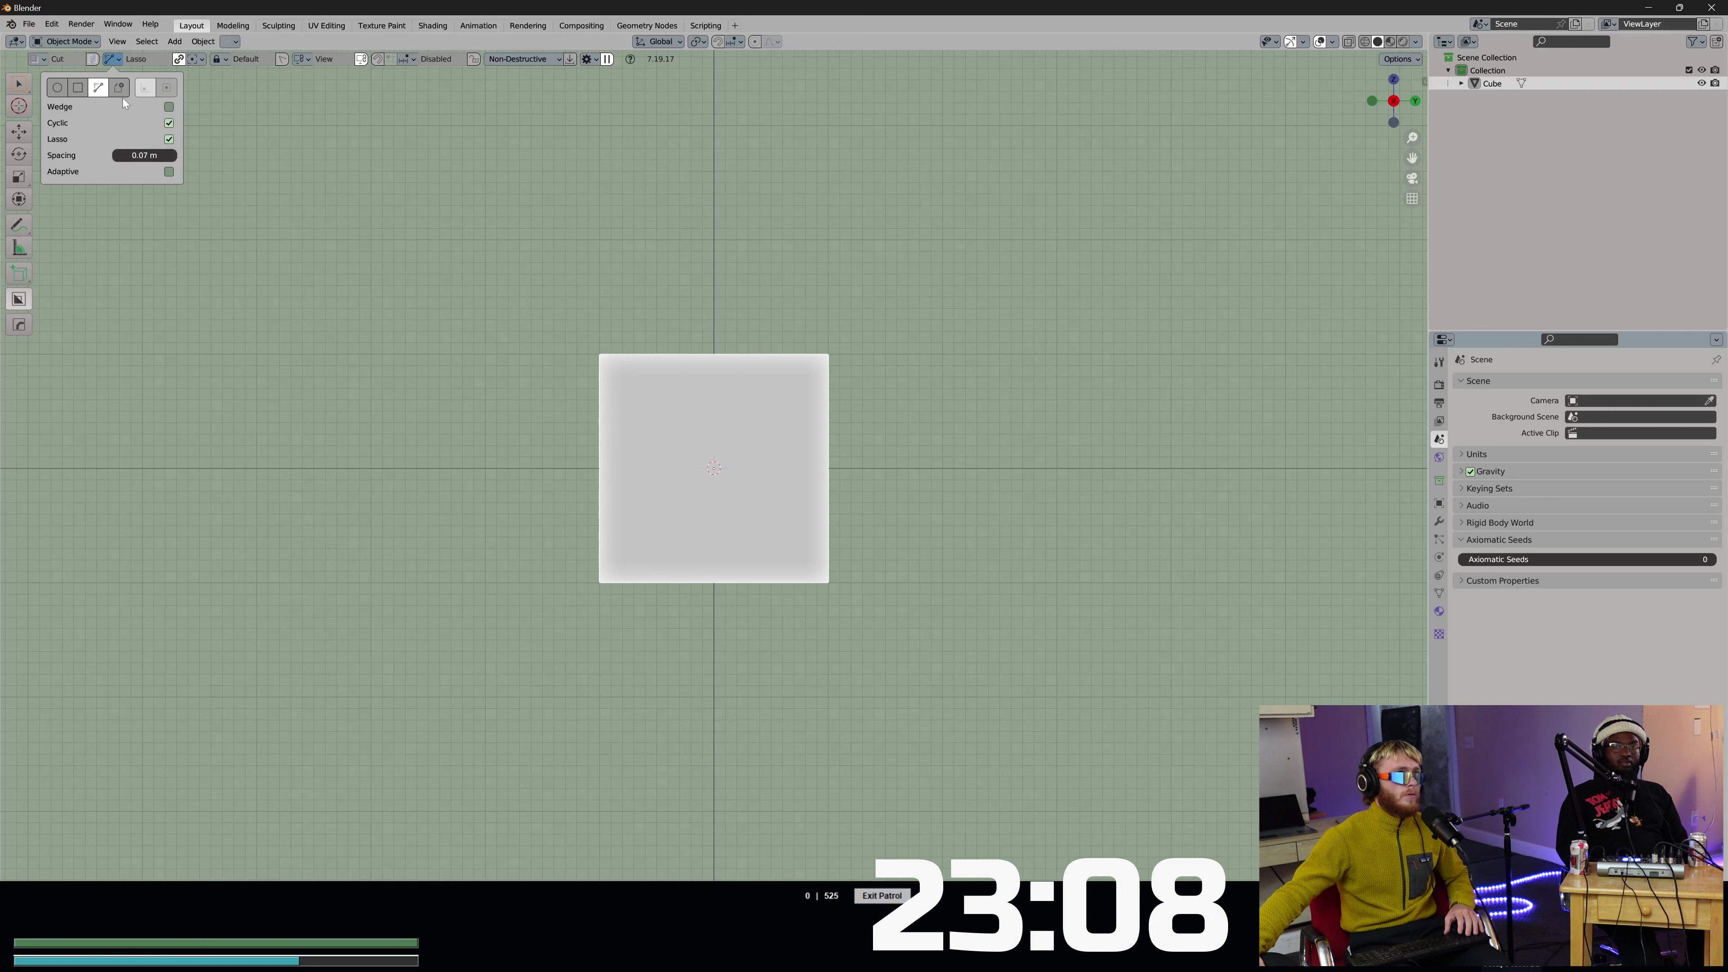
click(39, 59)
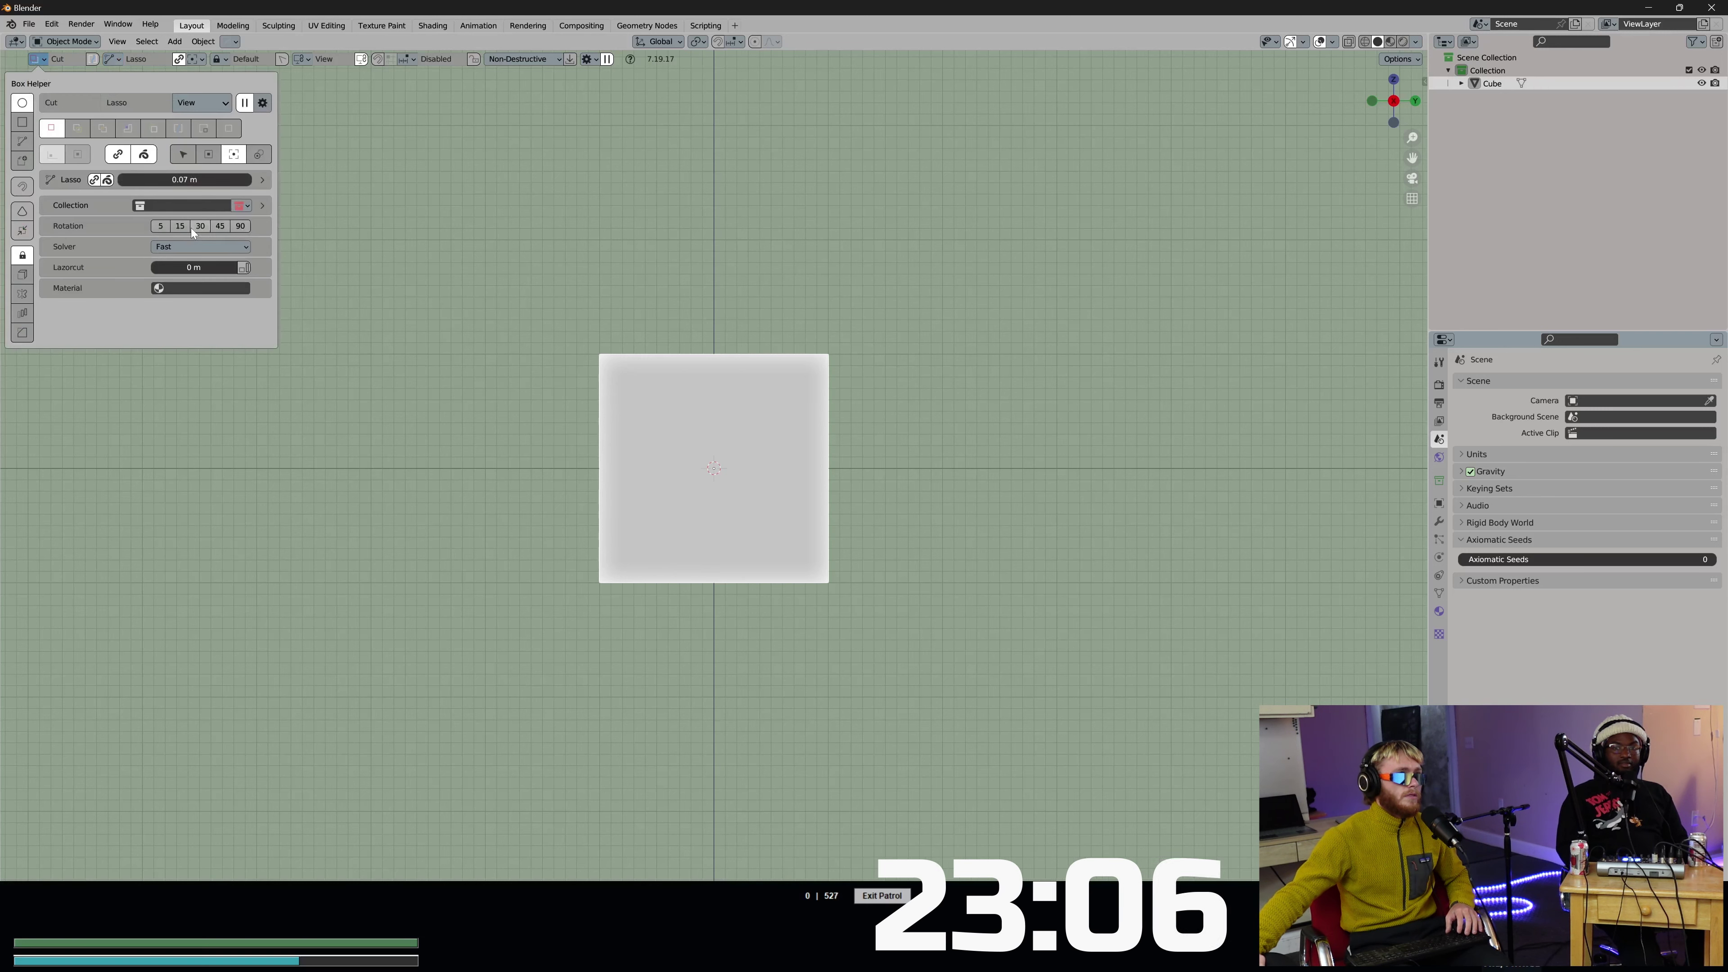
drag(659, 410, 711, 490)
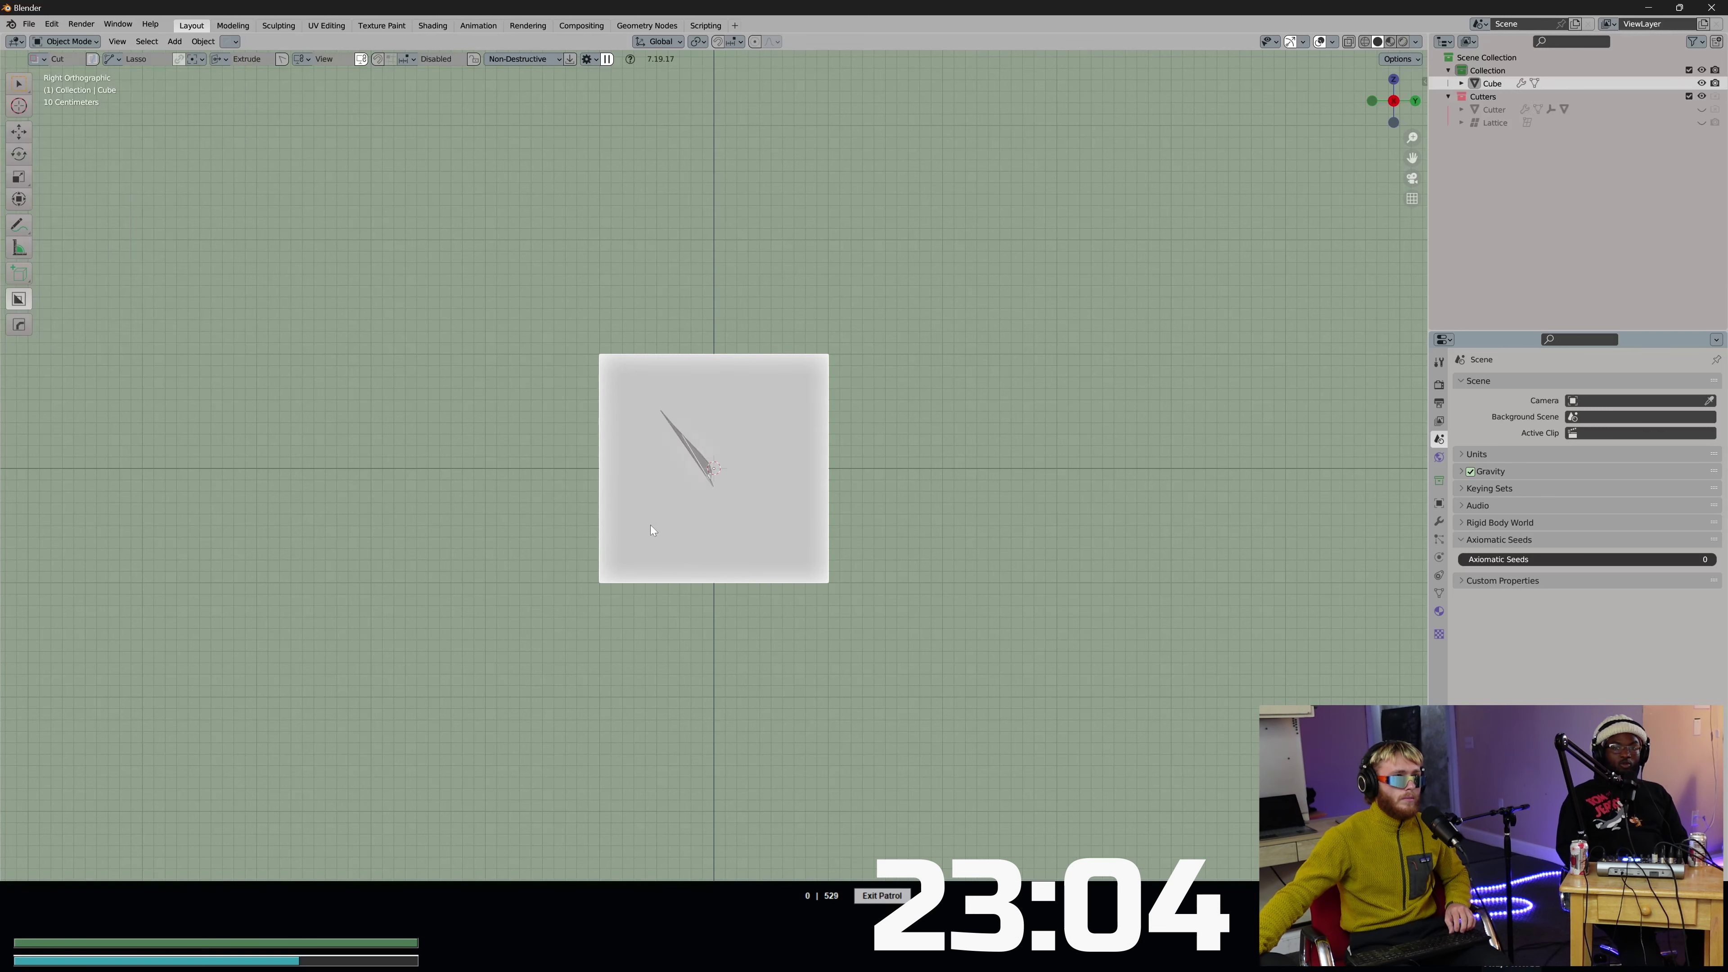
middle_drag(711, 479, 827, 518)
key(ctrl+z)
Scale the cube down in X and Z into a thin bar running along the Y axis.
scroll(763, 437, down, 2)
mouse_move(763, 438)
middle_down()
mouse_move(802, 437)
mouse_move(753, 466)
mouse_move(862, 439)
middle_up()
key(s)
key(x)
click(742, 454)
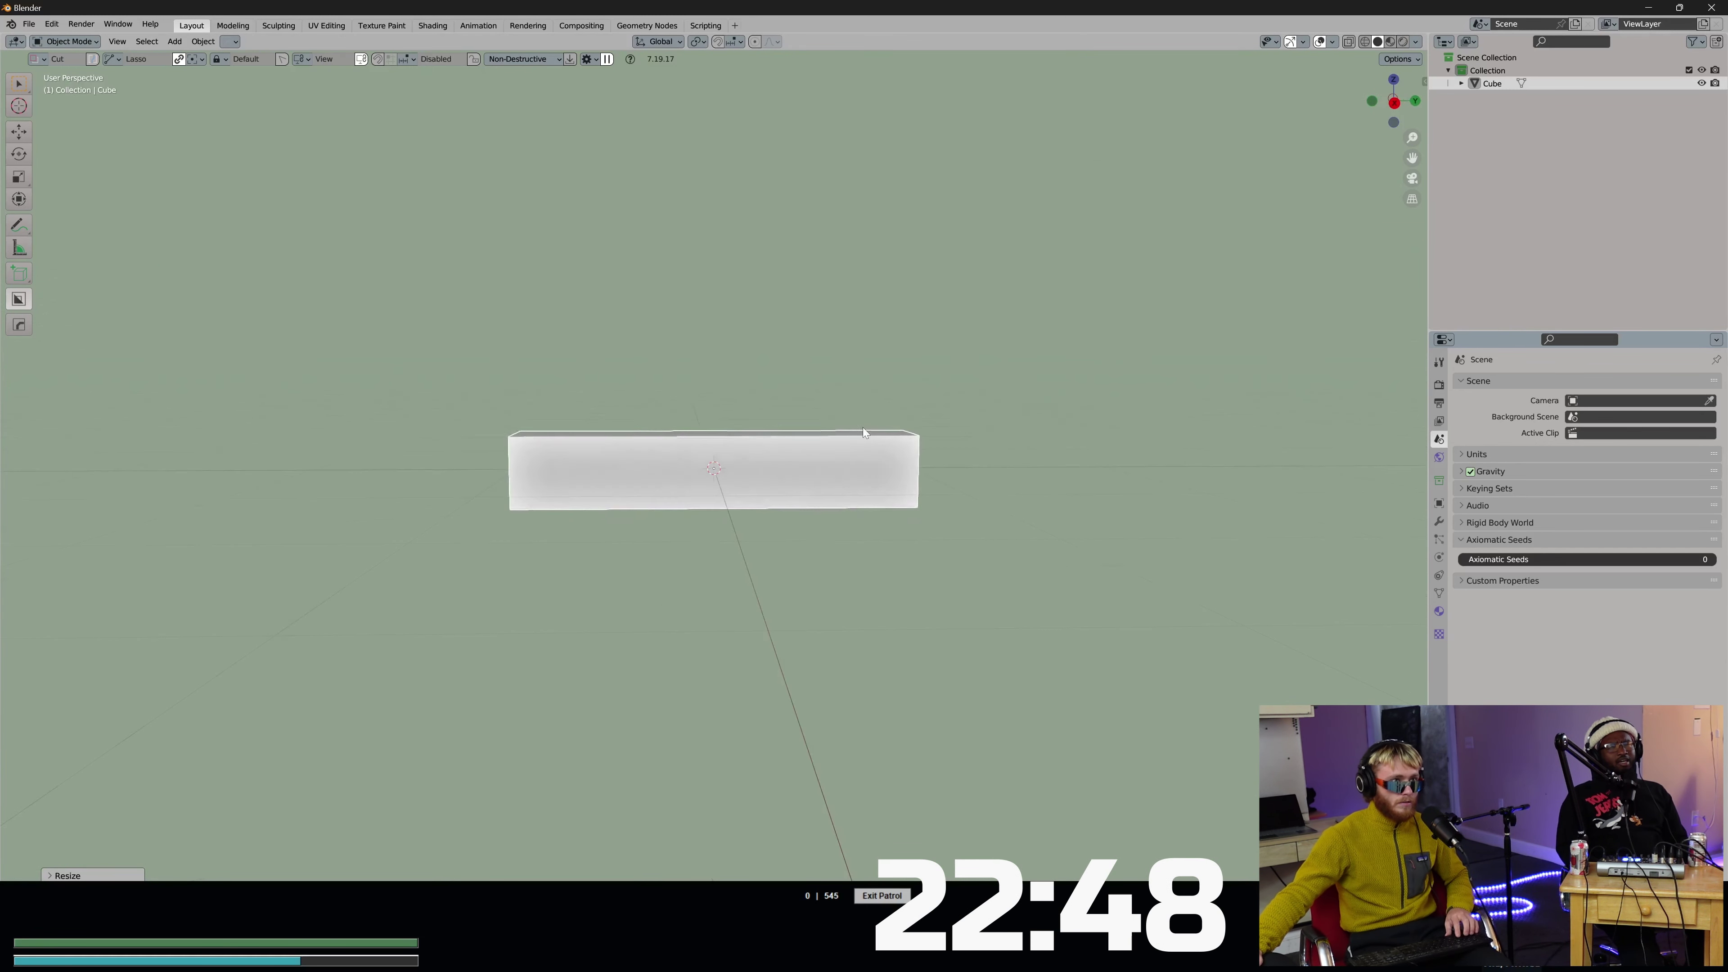
Duplicate the bar in place and rotate the copy 90° about the X axis to make it vertical.
key(shift+d)
key(r)
key(x)
key(9)
key(0)
key(Return)
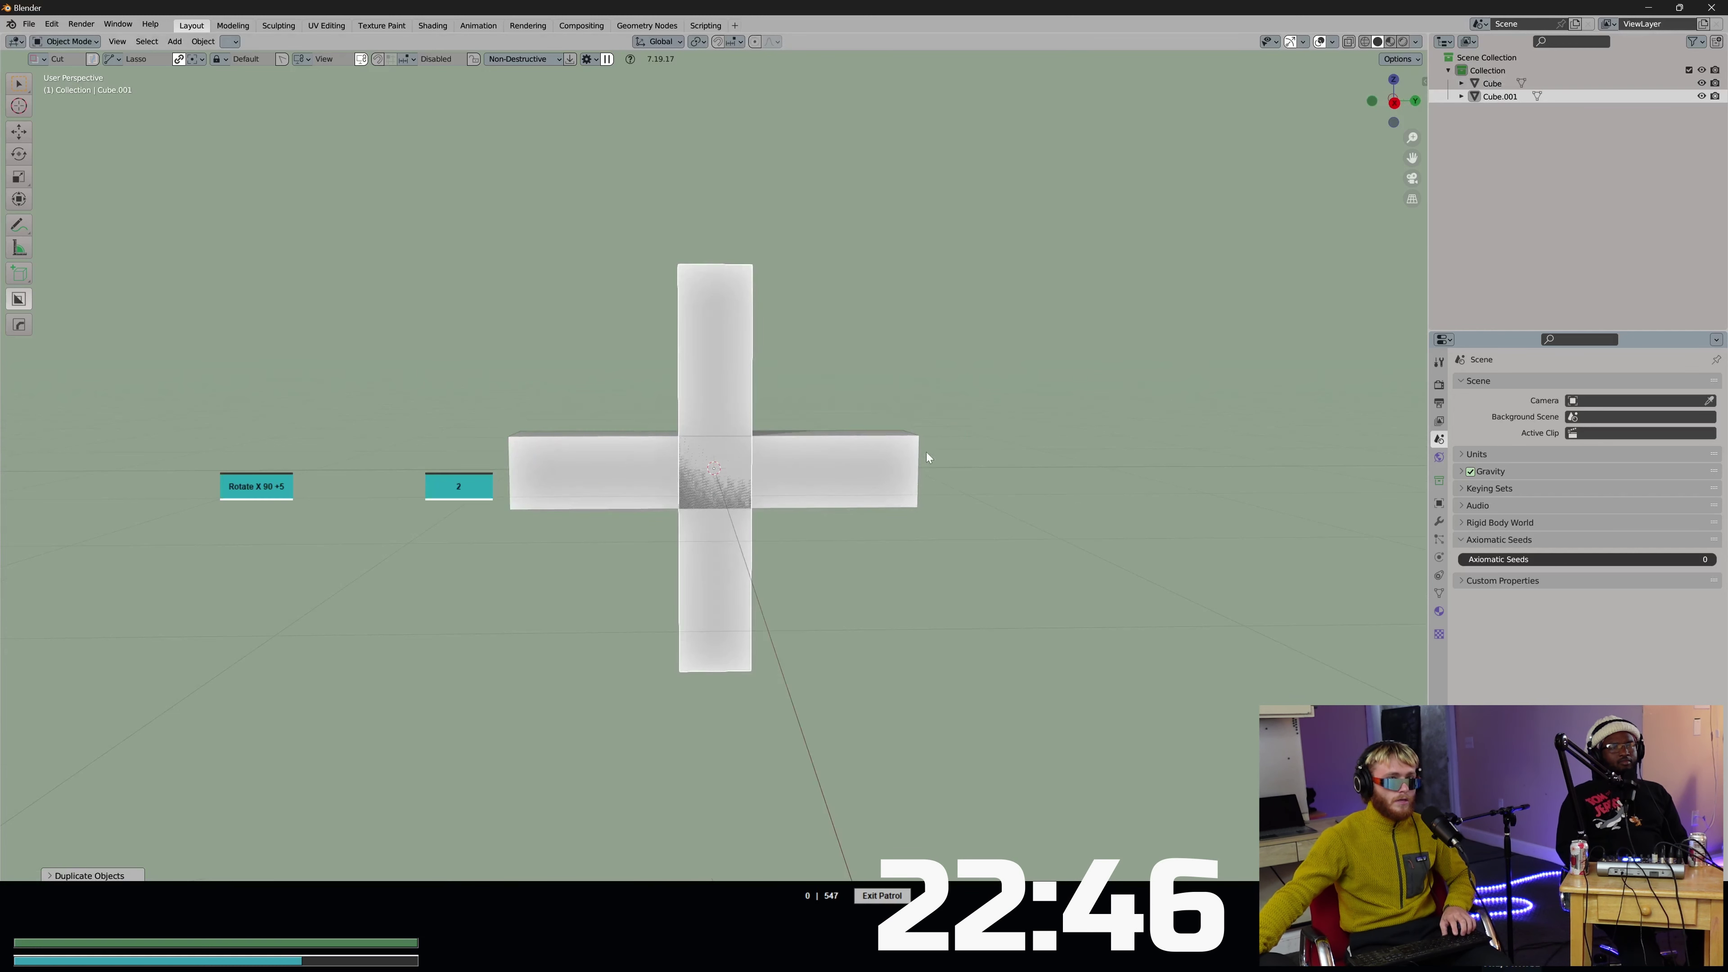
Display the object's transform values and set the scene units to Imperial with lengths in Inches.
click(1424, 83)
right_click(1143, 382)
click(1144, 382)
click(1476, 454)
click(1596, 535)
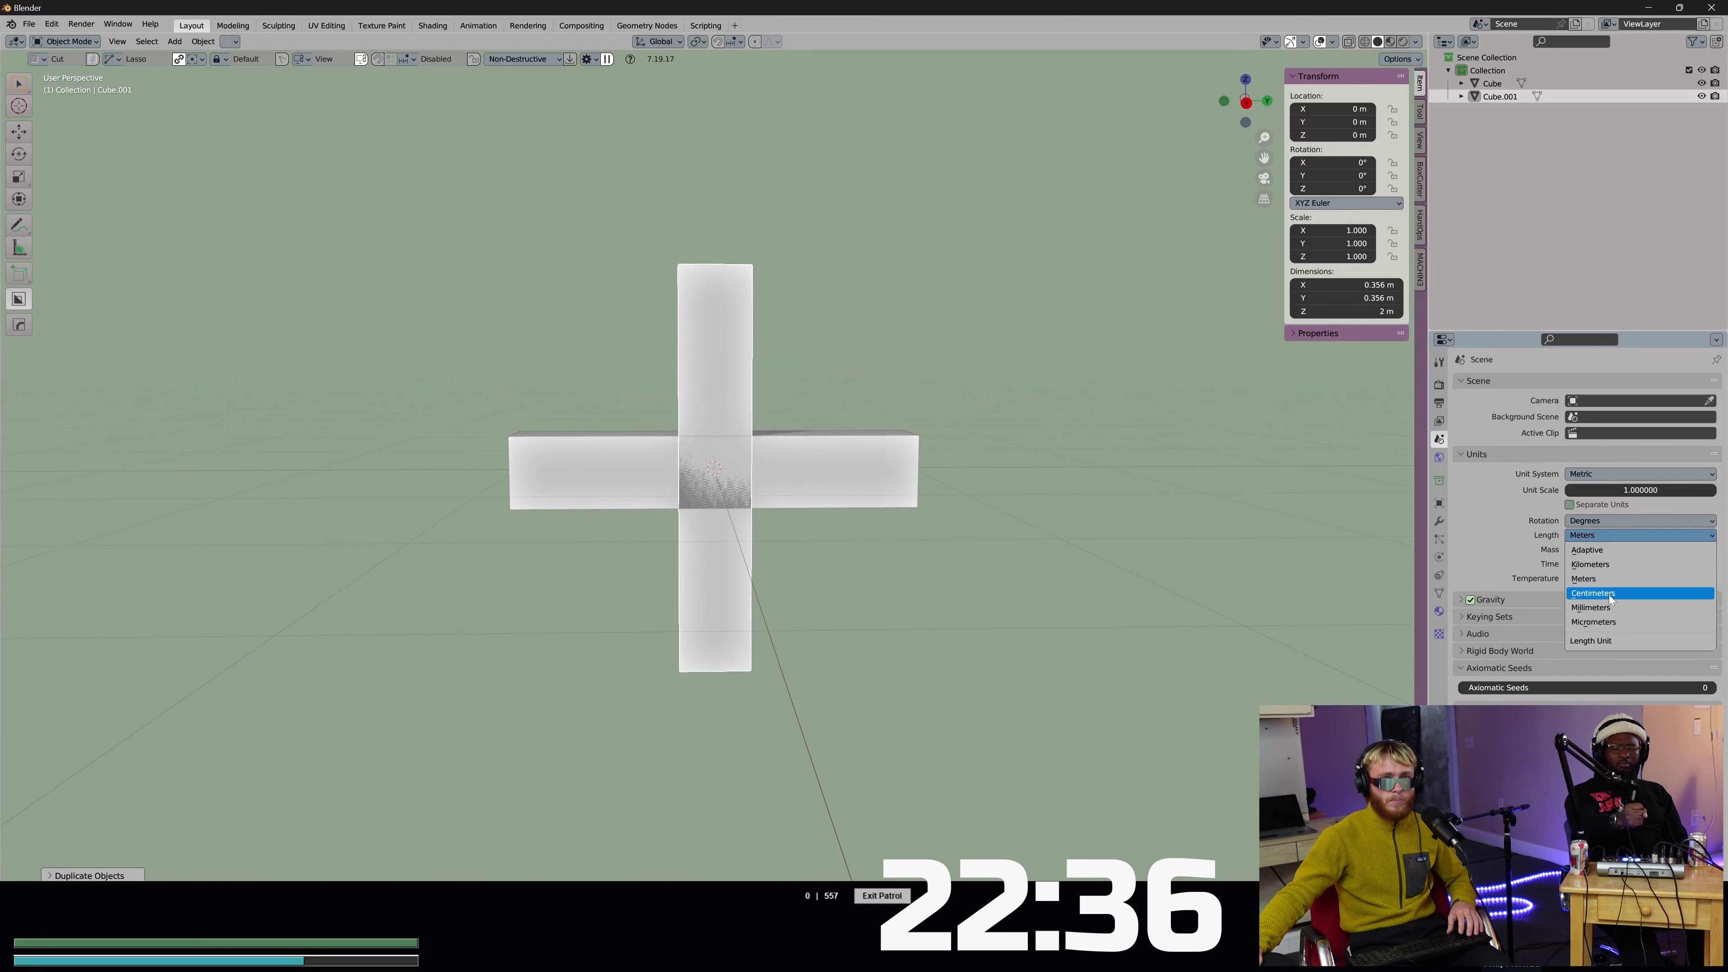
click(1595, 474)
click(1605, 521)
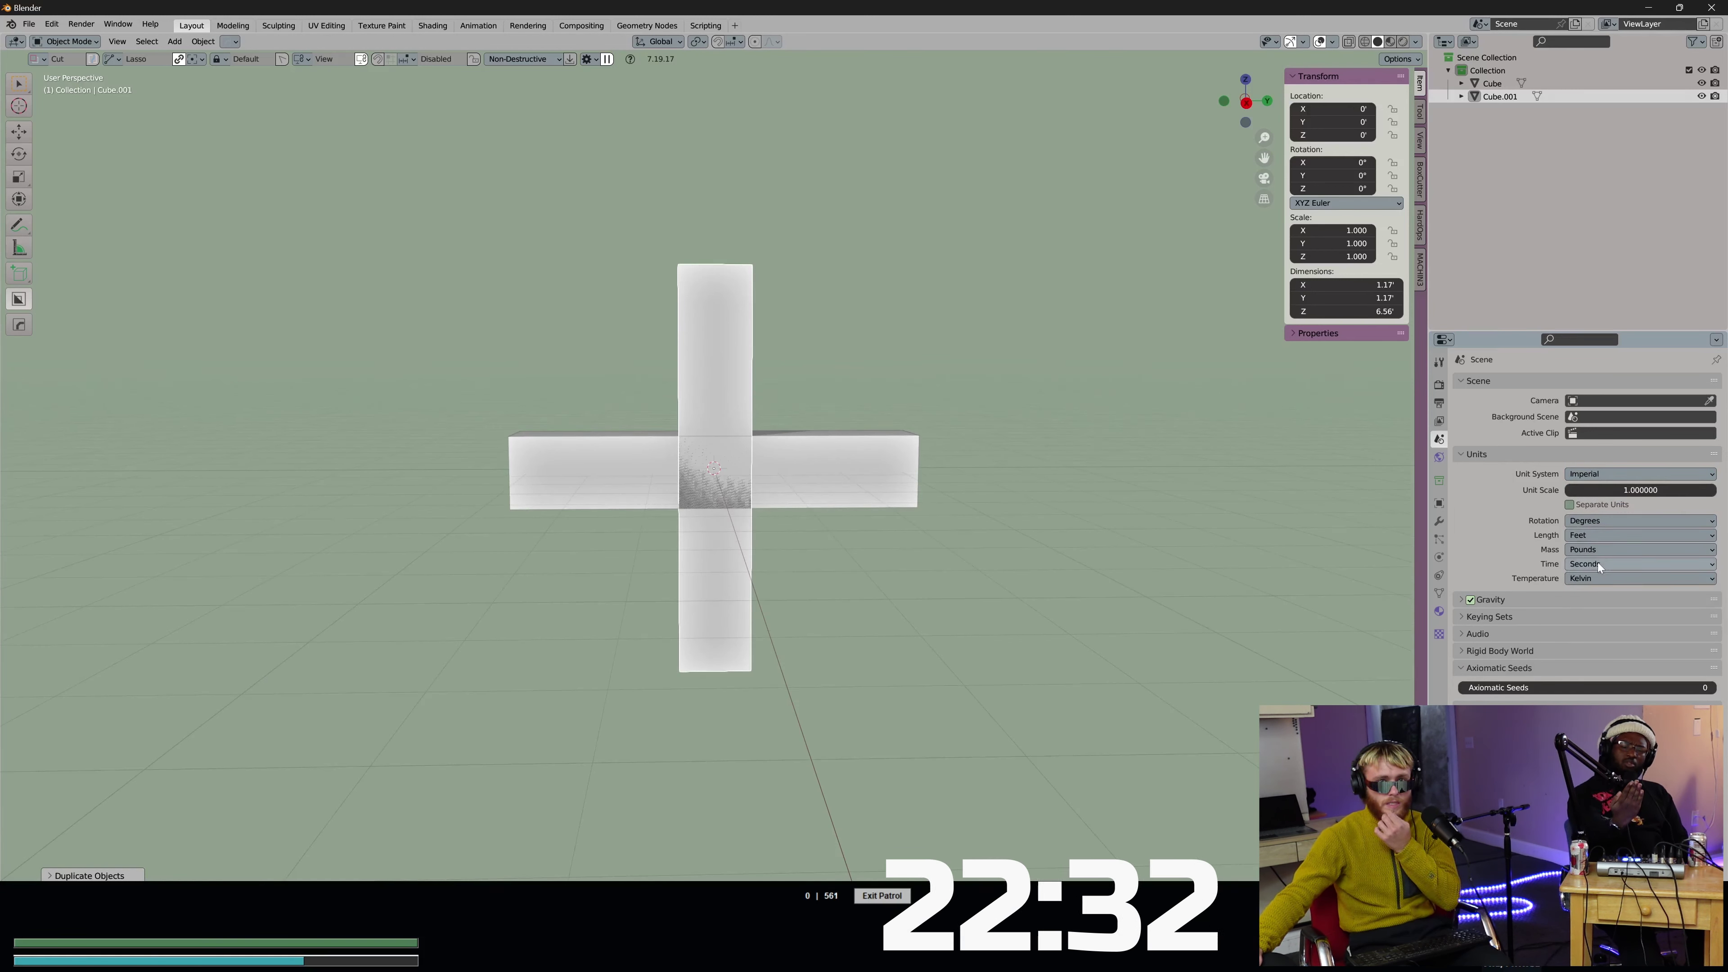
click(1590, 536)
click(1582, 592)
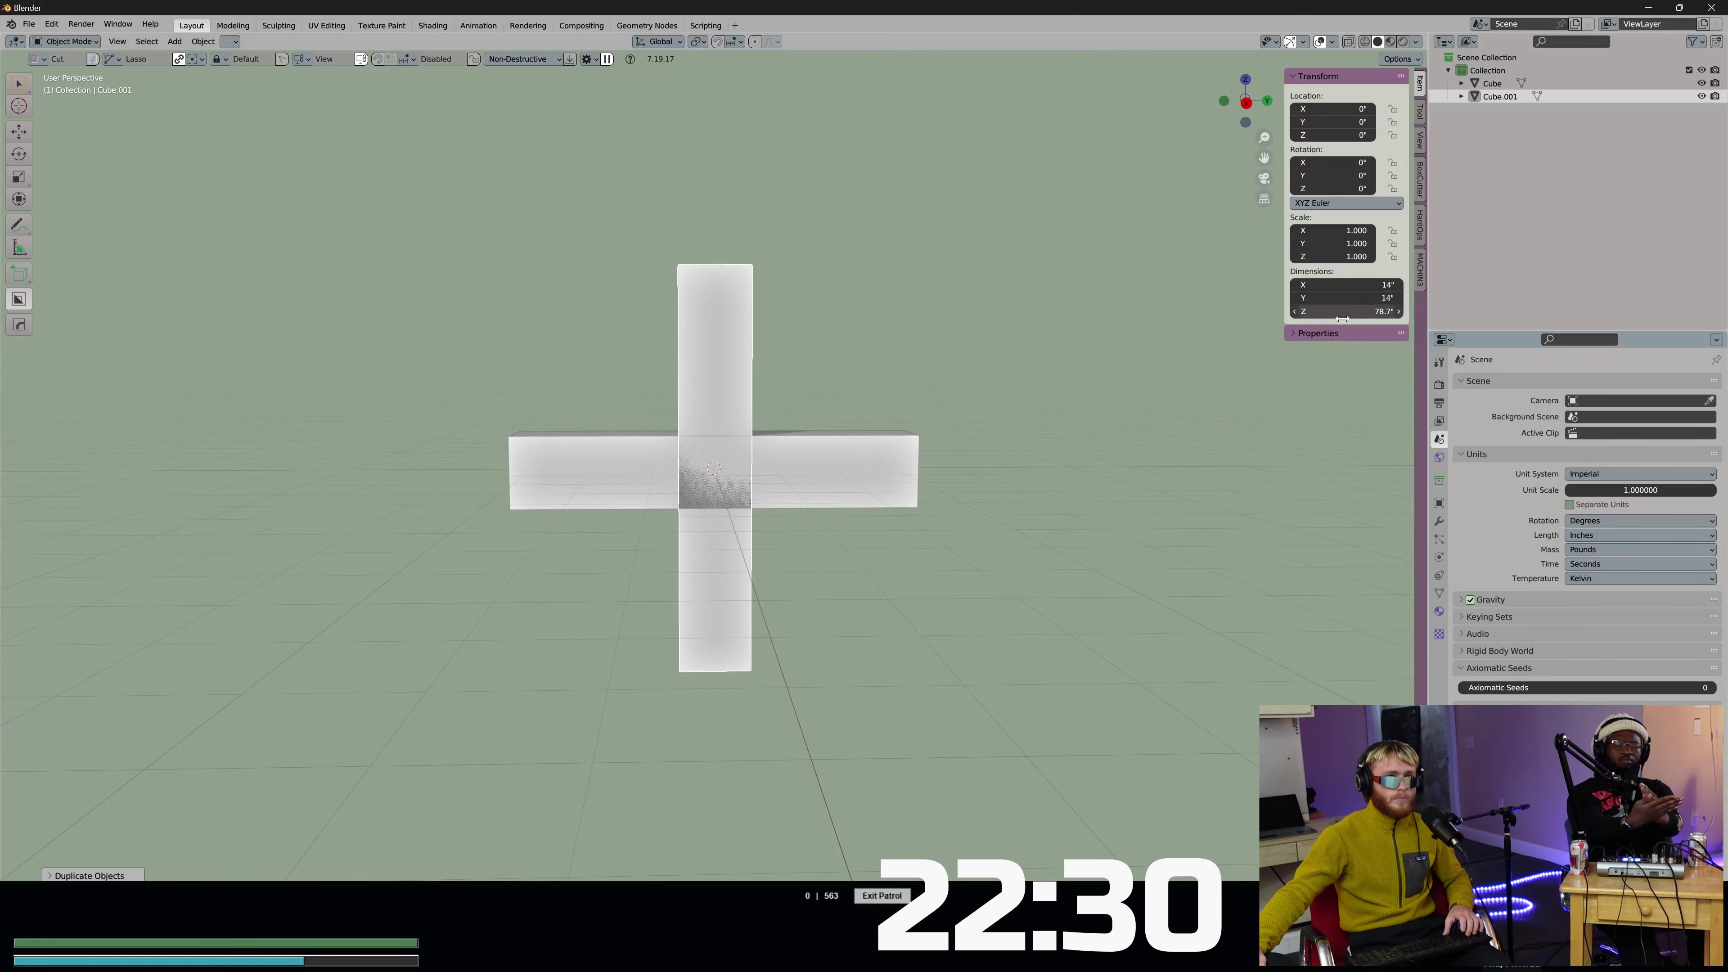
Set the vertical bar's Z dimension to 4 inches and delete the original horizontal bar.
click(1354, 311)
text(4)
key(Return)
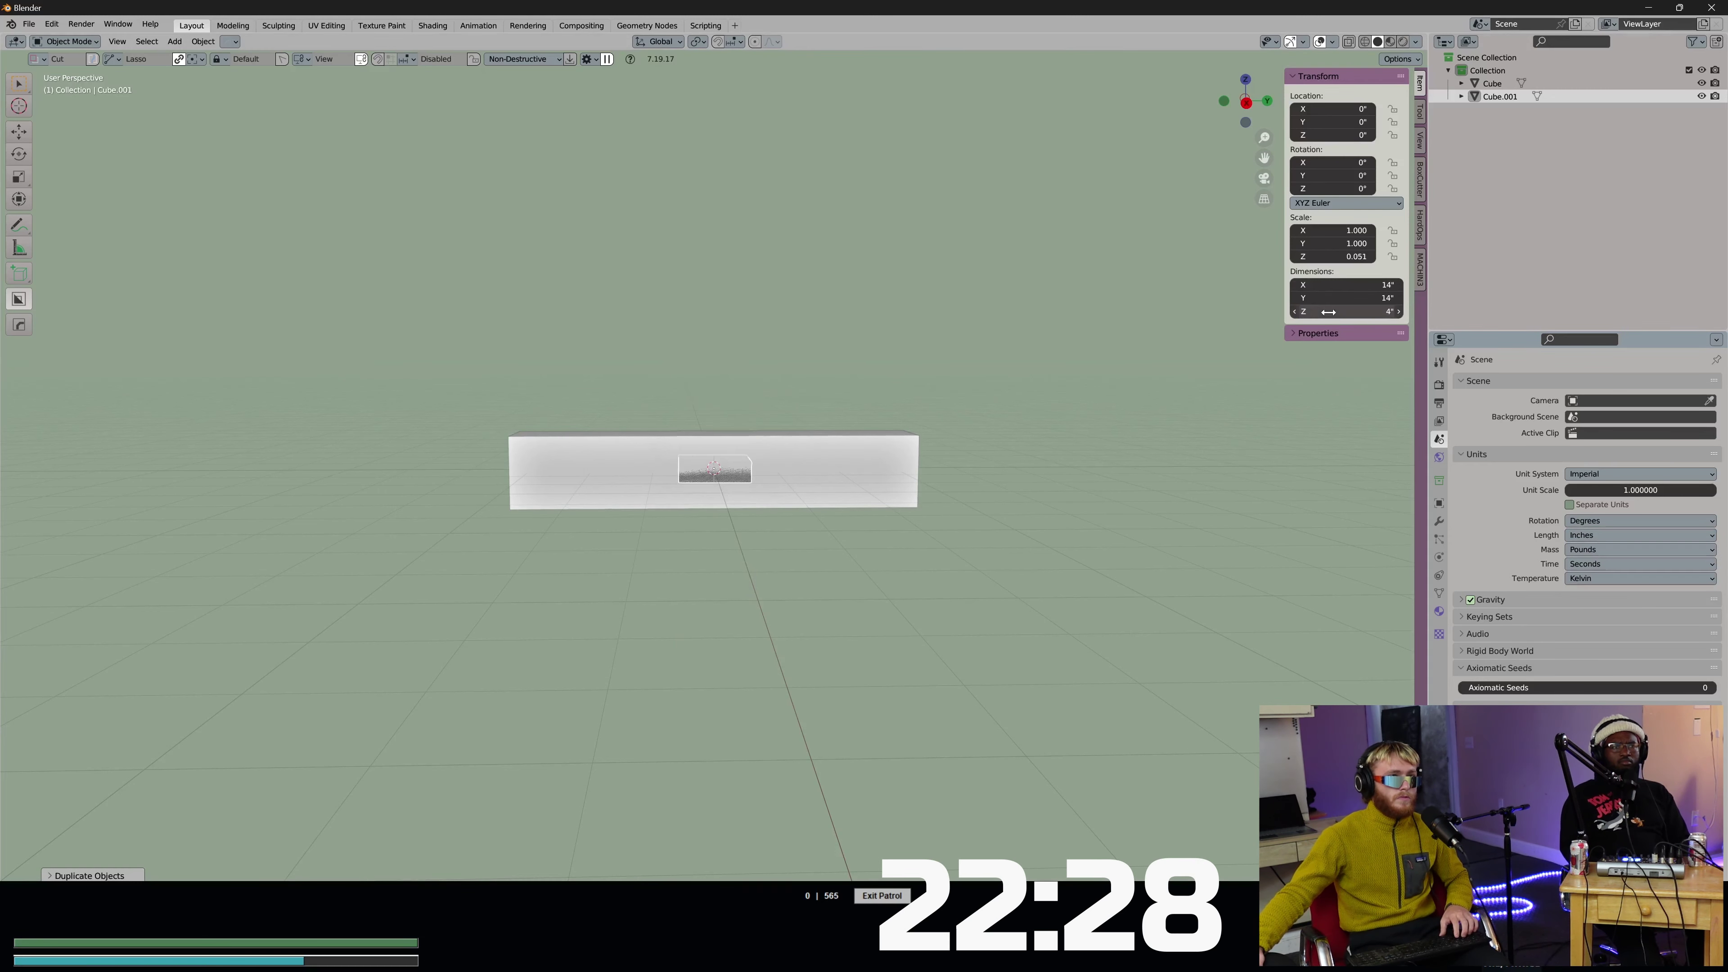
middle_drag(1156, 354, 963, 392)
click(810, 446)
key(Delete)
Set the remaining block's X and Y dimensions to 1 inch each.
click(723, 471)
click(1350, 285)
text(1)
key(Tab)
text(1)
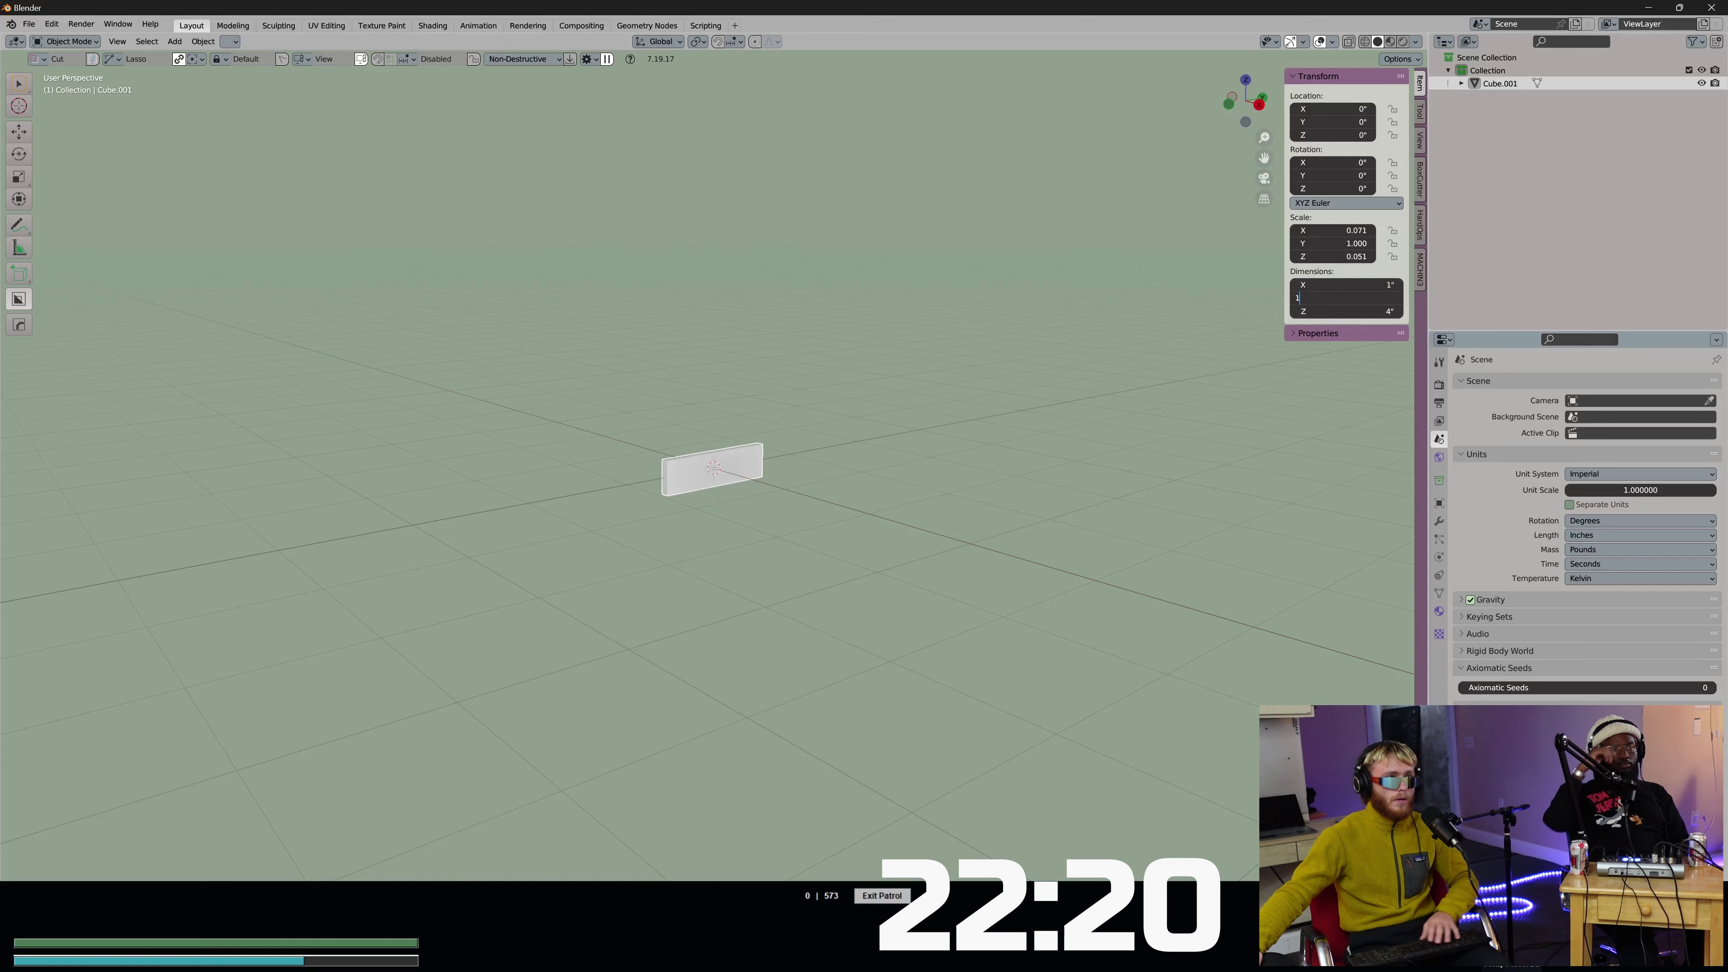
key(Return)
Duplicate the 4-inch block in place and rotate the copy -90° about the X axis so it lies horizontally.
scroll(962, 406, up, 8)
middle_drag(923, 399, 889, 394)
key(shift+d)
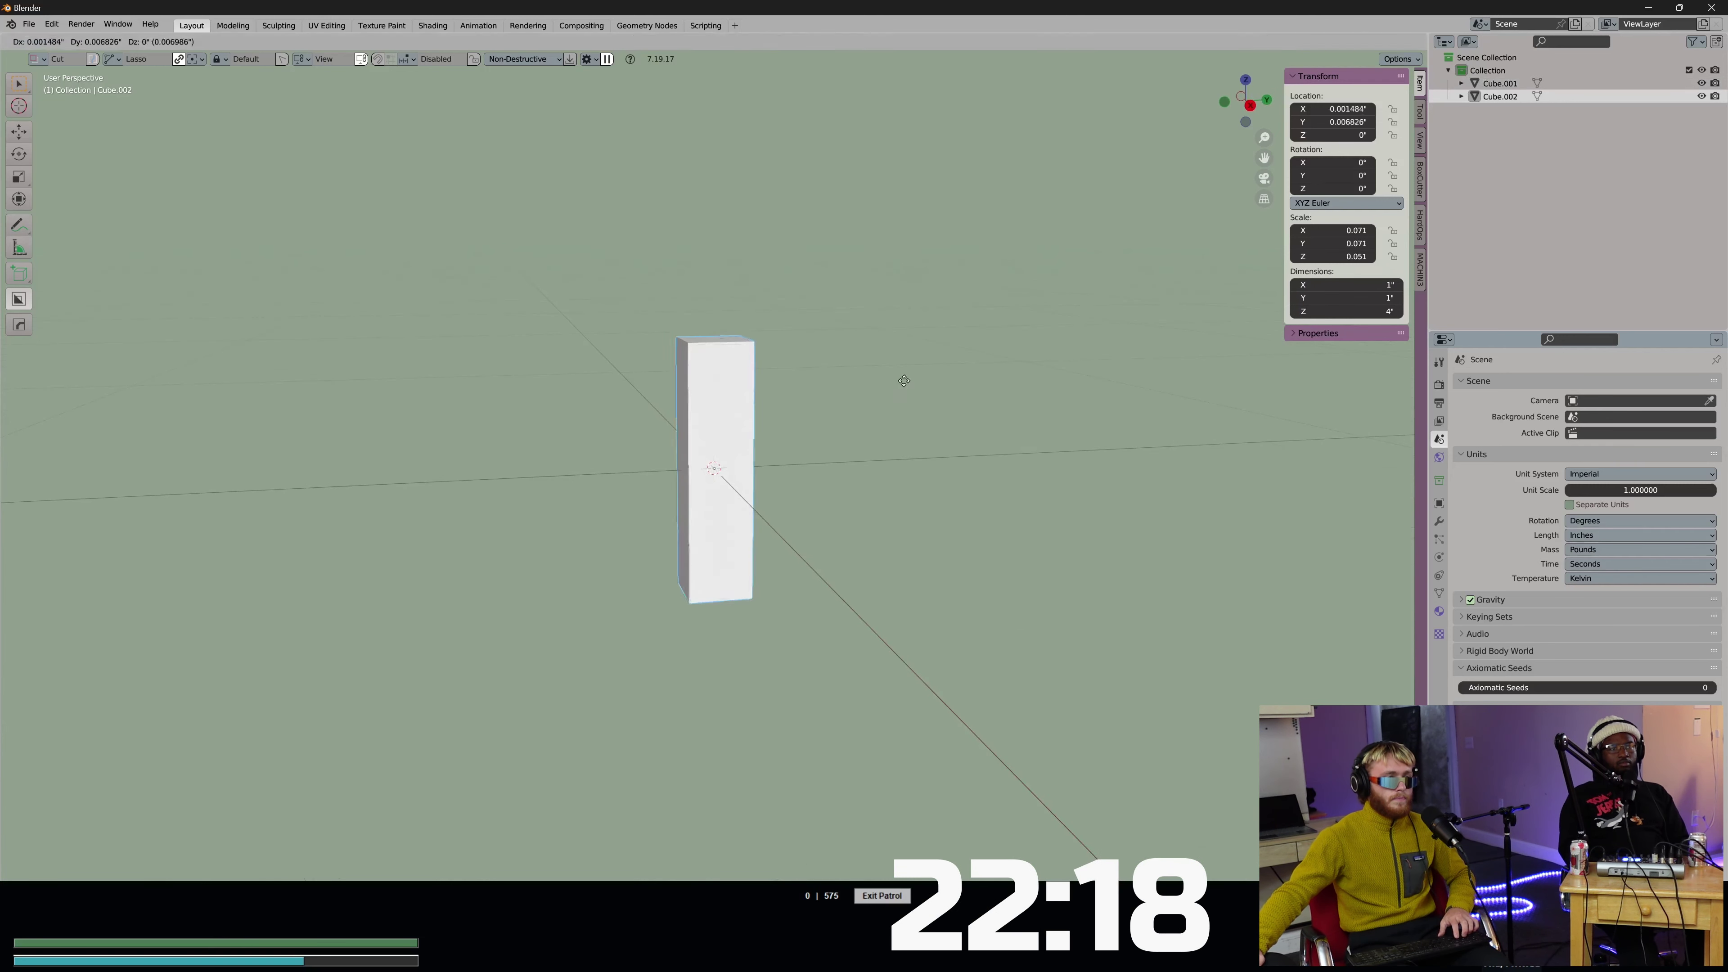
right_click(950, 360)
key(alt+y)
key(alt+x)
key(alt+z)
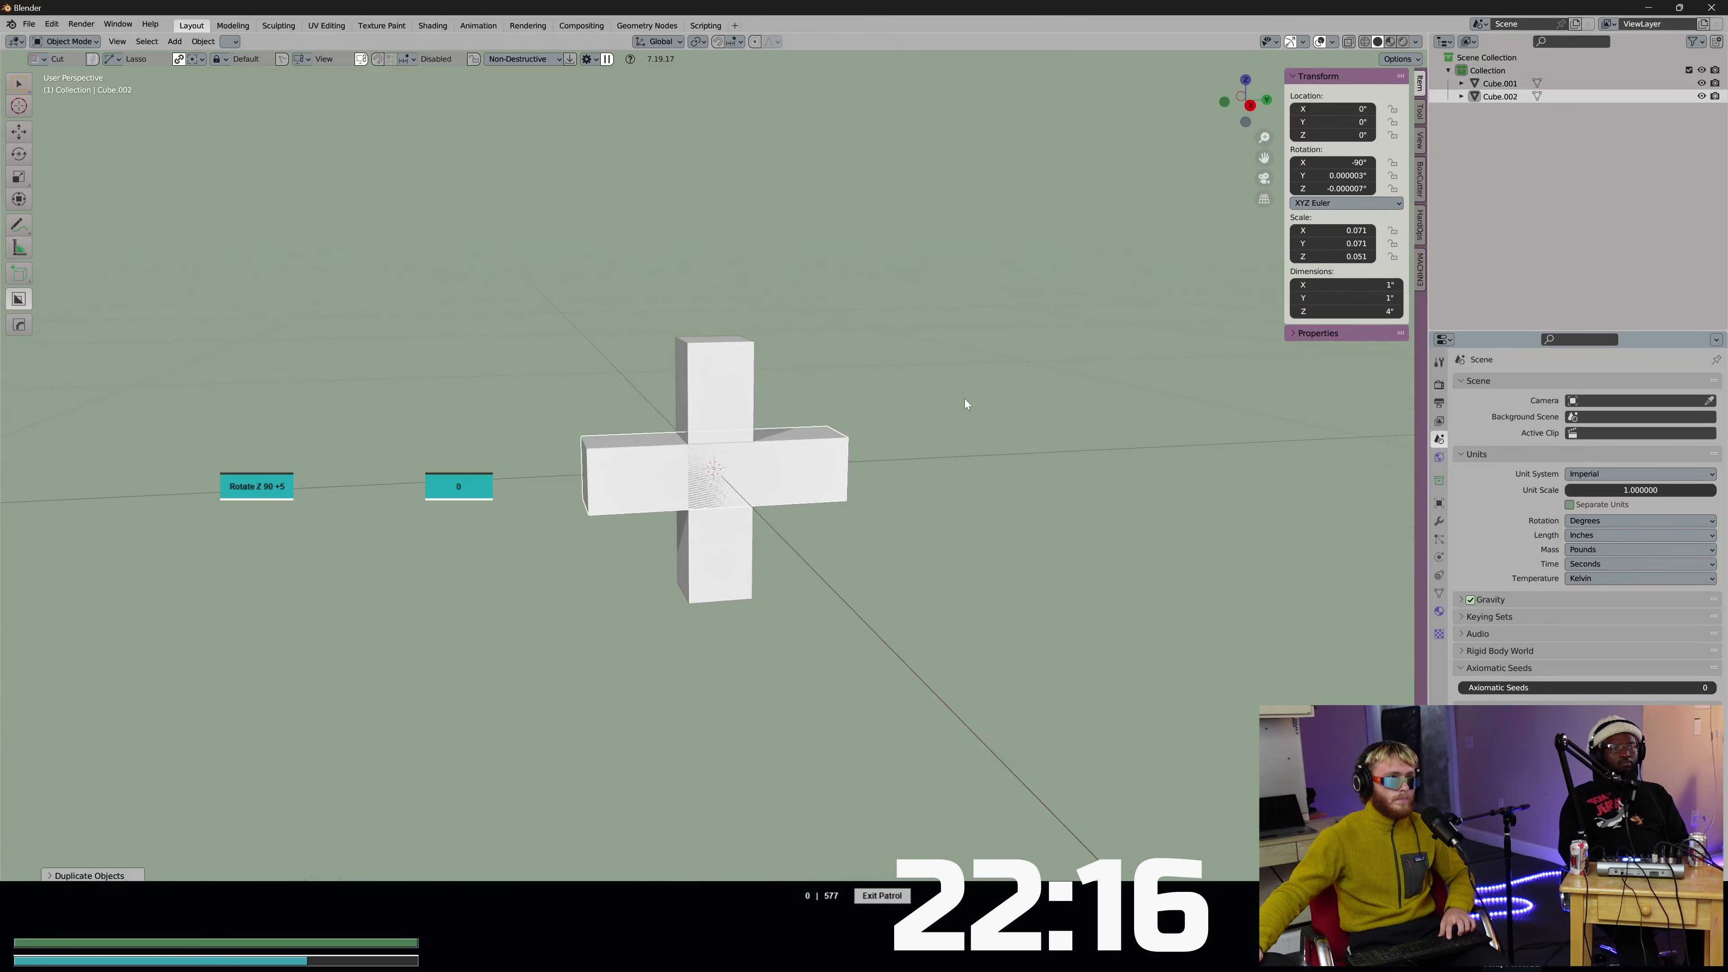
Scale the horizontal copy up to about 11 inches long while keeping its X thickness, and move it above the vertical block.
key(s)
key(shift+x)
click(1095, 538)
key(g)
click(871, 313)
middle_drag(871, 313, 805, 360)
Delete the vertical reference block and select the long horizontal bar.
click(751, 358)
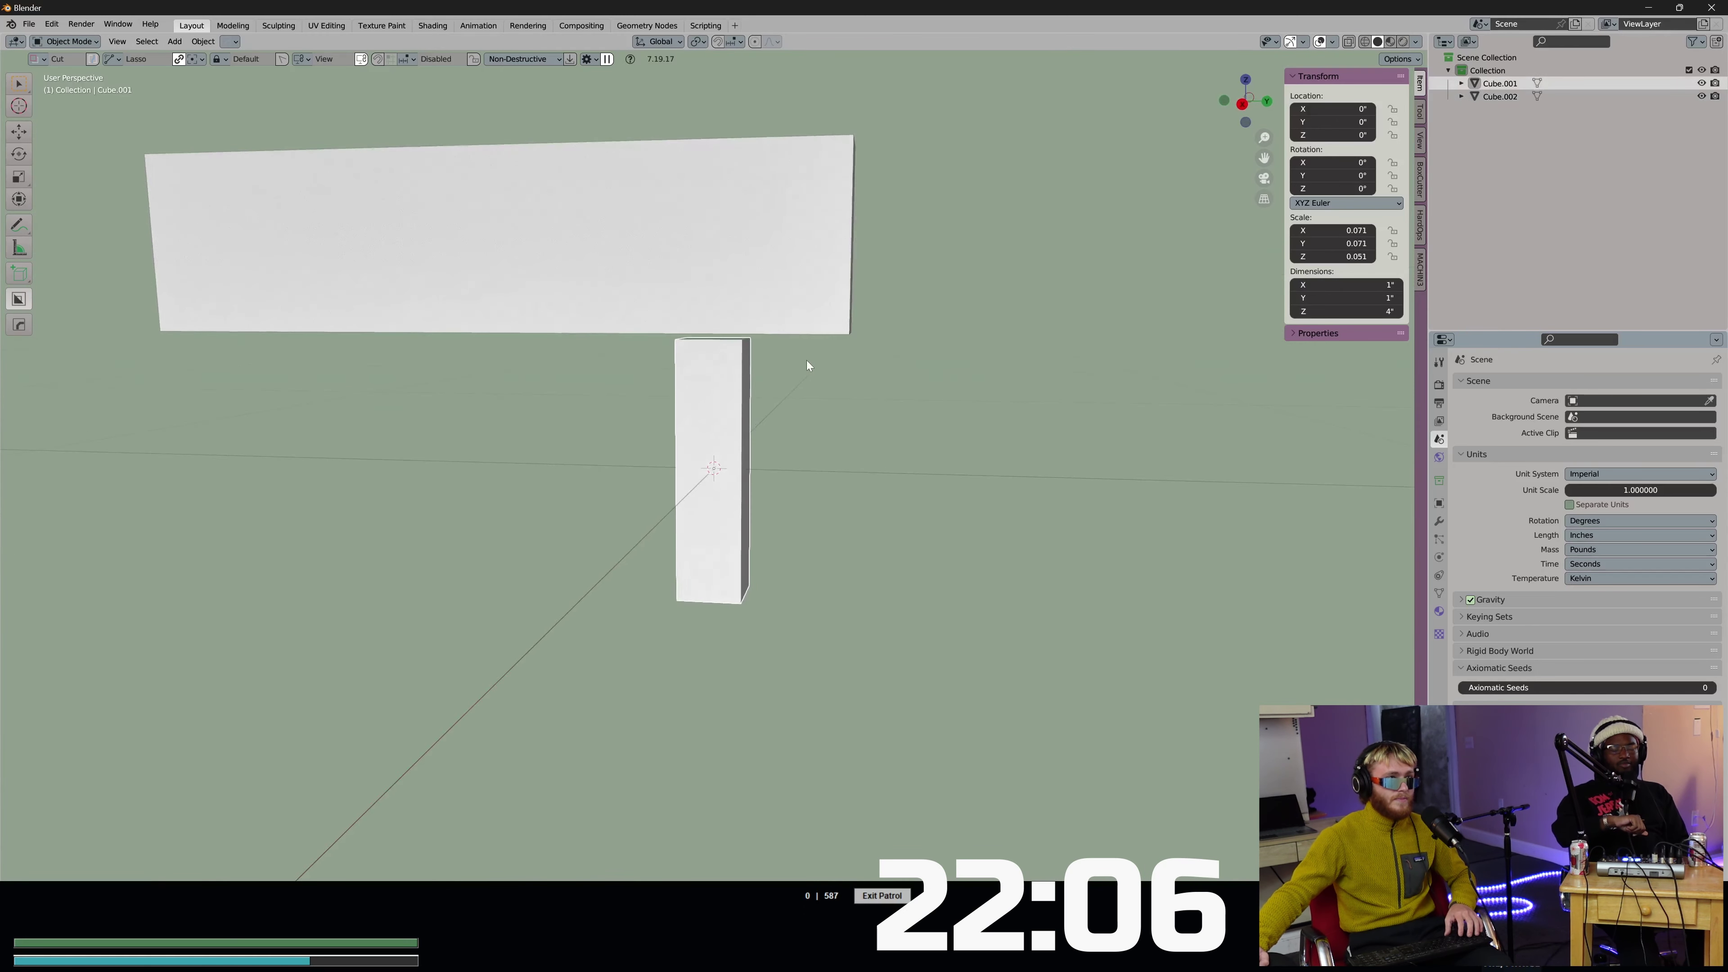
key(Delete)
click(760, 307)
middle_drag(760, 306, 772, 190)
Enter Edit Mode, add one loop cut across the long bar, and move it along Y toward the rear end.
key(Tab)
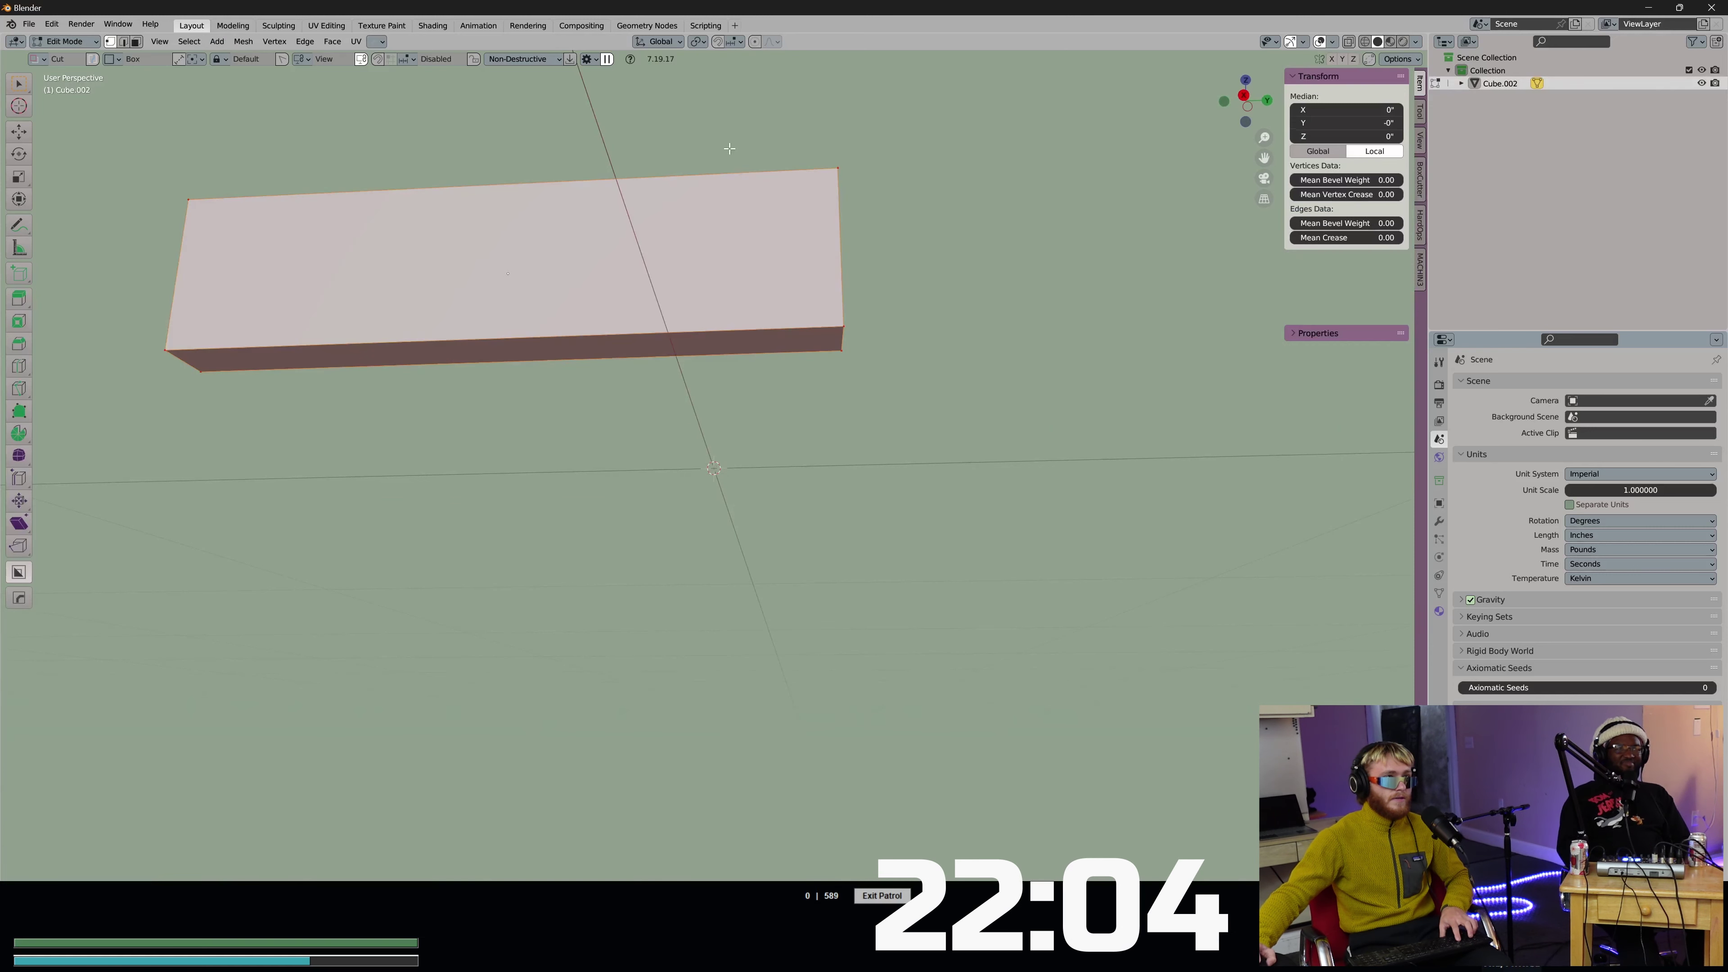
key(ctrl+r)
click(639, 350)
right_click(660, 359)
key(g)
key(y)
click(915, 402)
Extrude the underside of the short rear section downward as a handle, to an overall height of about 6.6 inches.
key(3)
click(742, 344)
key(e)
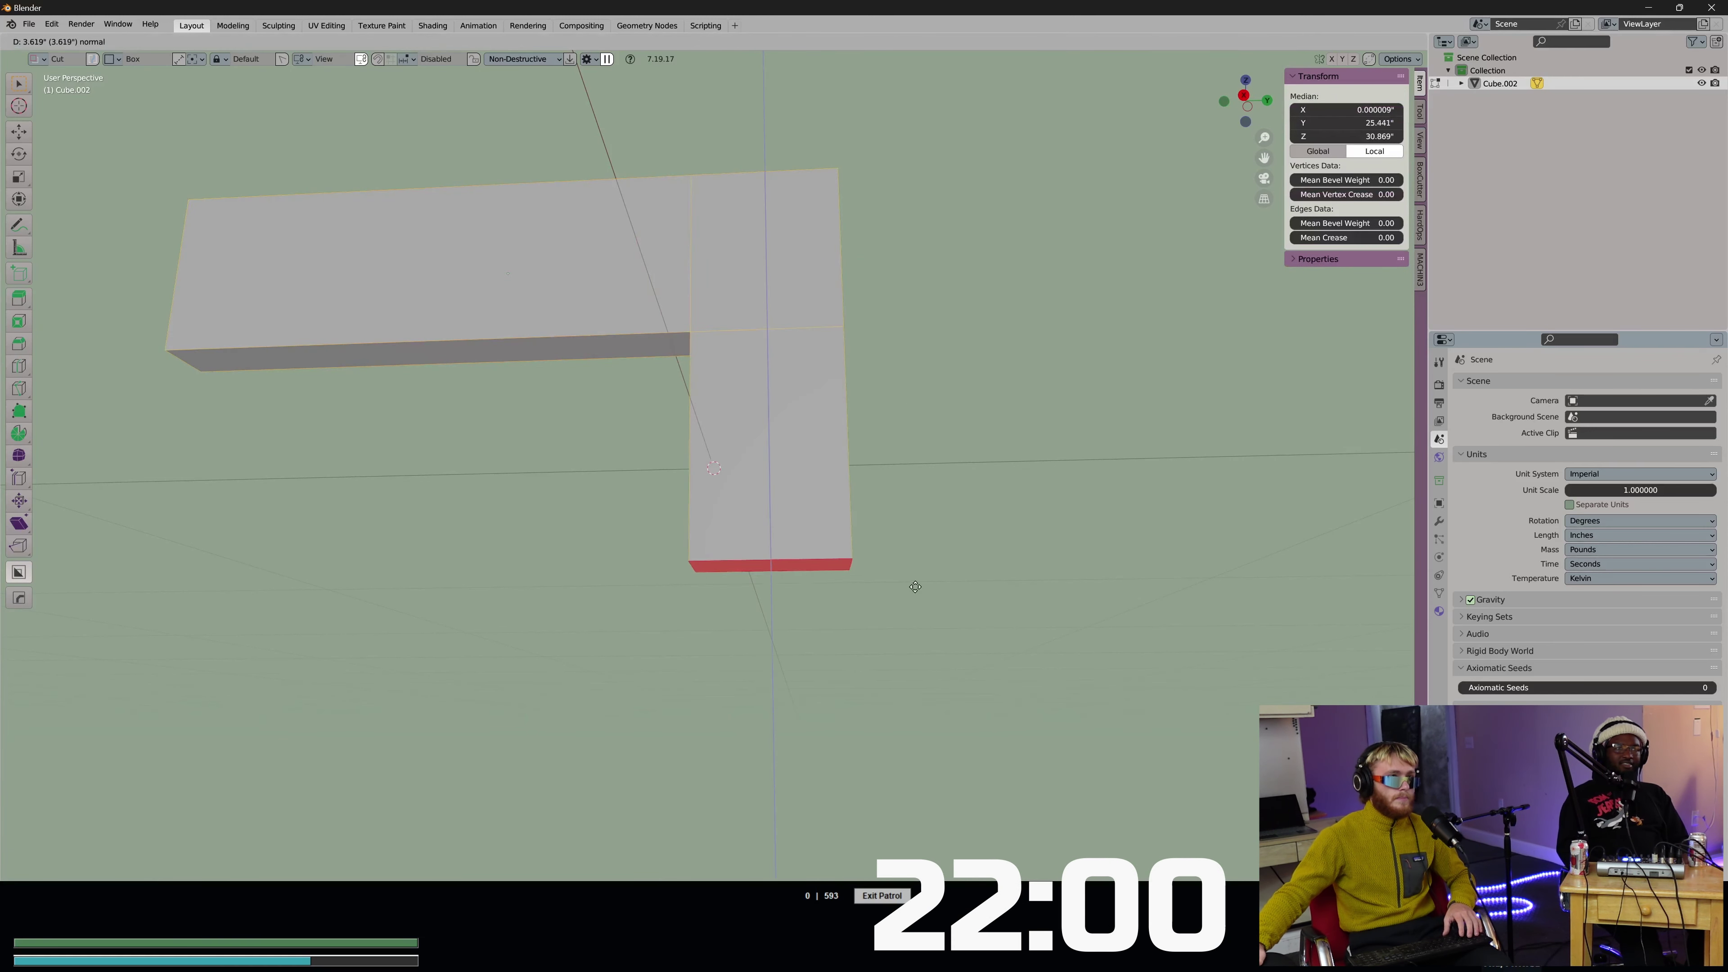
click(913, 604)
Move the handle's front face along the Y axis to change the handle's width.
middle_drag(844, 482, 884, 505)
click(691, 461)
middle_drag(680, 460, 639, 473)
key(g)
key(y)
click(616, 501)
Move the rear edge where the body meets the handle forward along Y to form a shallow notch.
middle_drag(803, 396, 738, 393)
click(810, 366)
key(g)
key(y)
click(824, 416)
Adjust the handle's face once more along the Y axis to refine the side profile.
key(3)
click(743, 397)
key(g)
key(y)
click(949, 397)
middle_drag(949, 397, 765, 412)
mouse_move(791, 335)
middle_down()
mouse_move(809, 255)
mouse_move(768, 324)
middle_up()
key(KP_3)
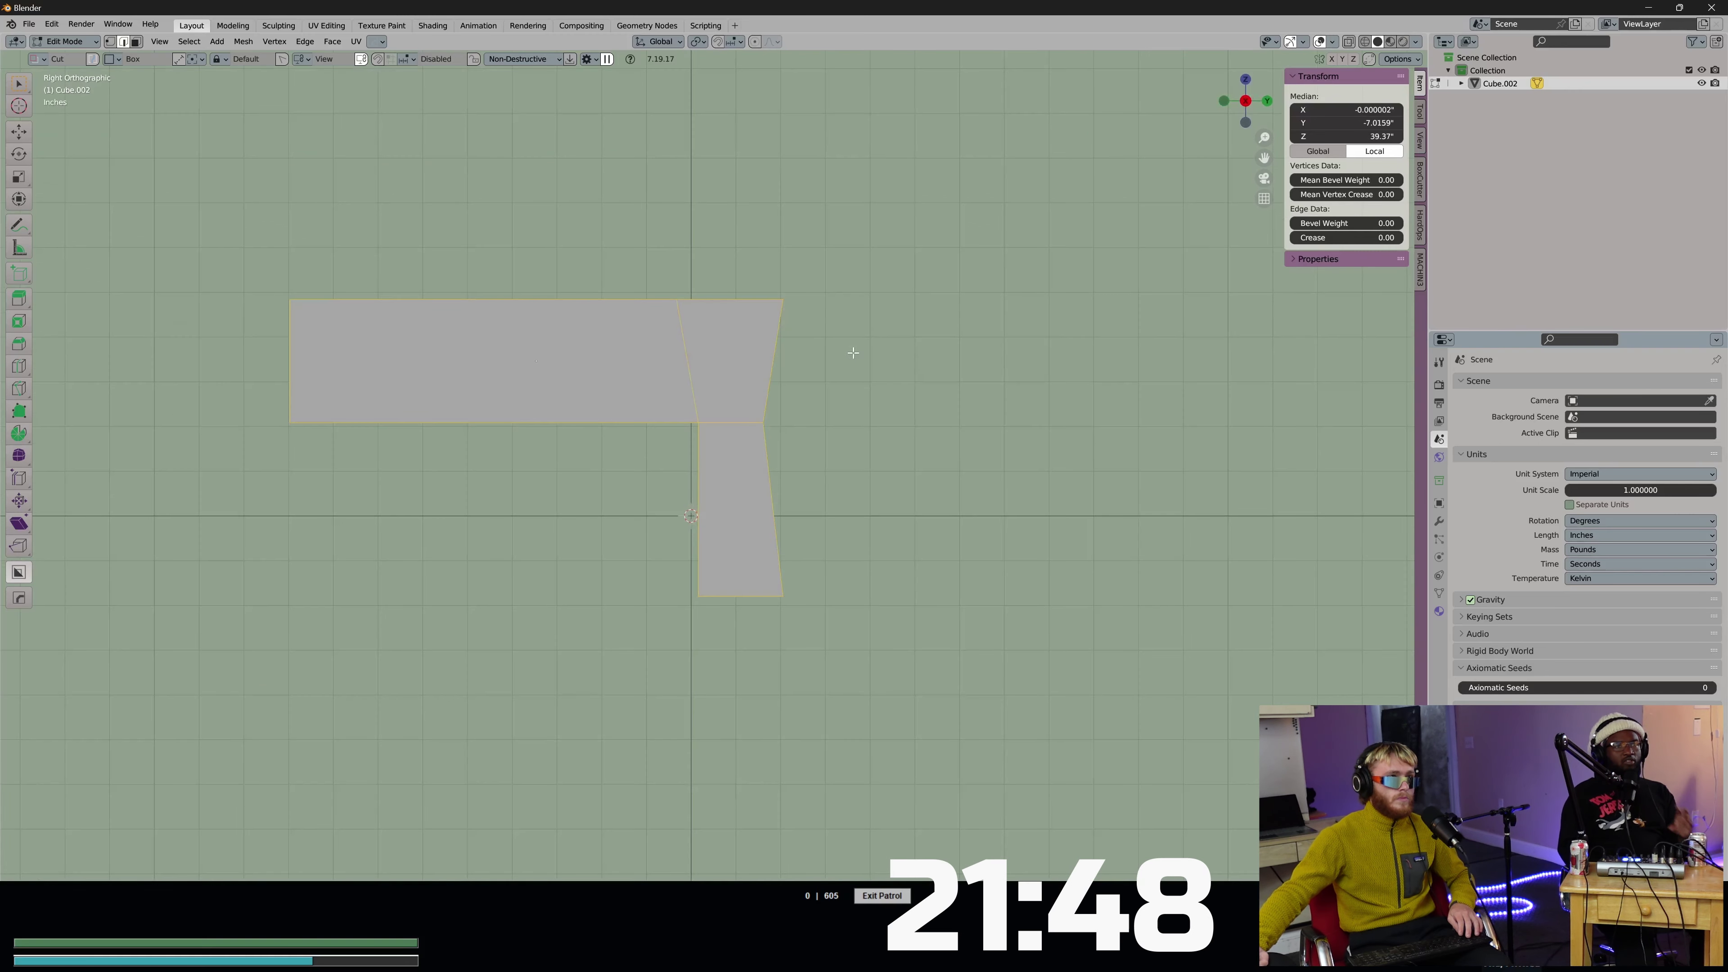
Leave Edit Mode, try a lasso cut through the front half of the body, and undo it.
key(Tab)
click(705, 366)
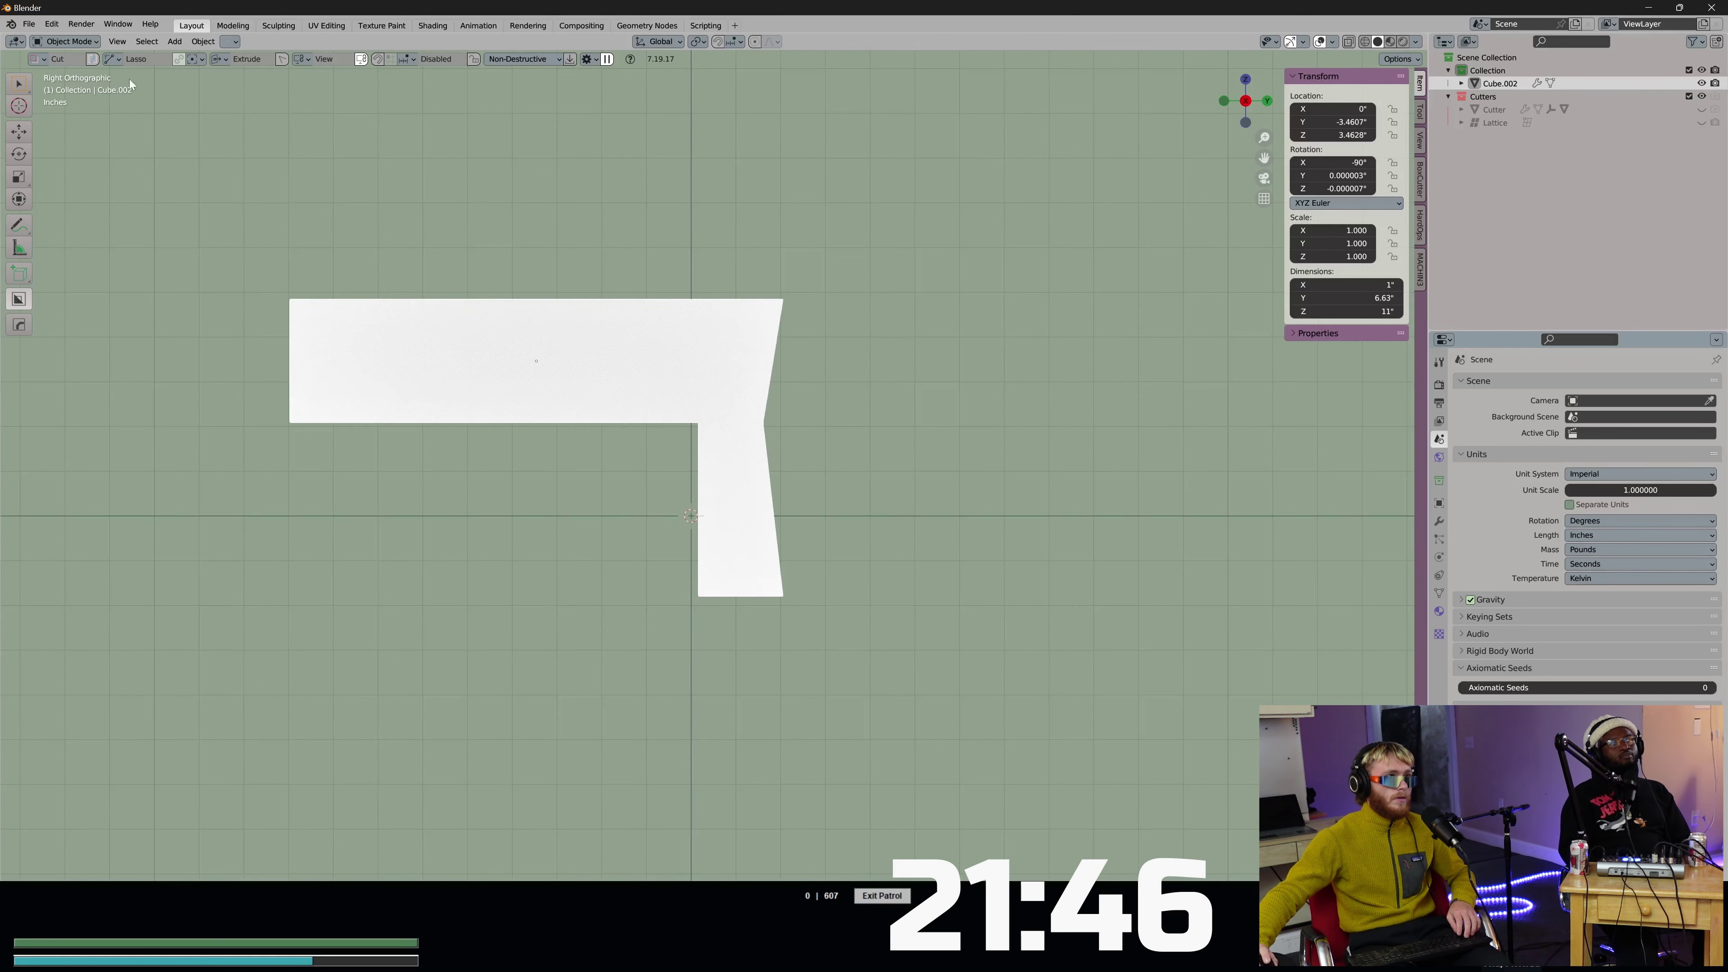
click(112, 59)
click(513, 322)
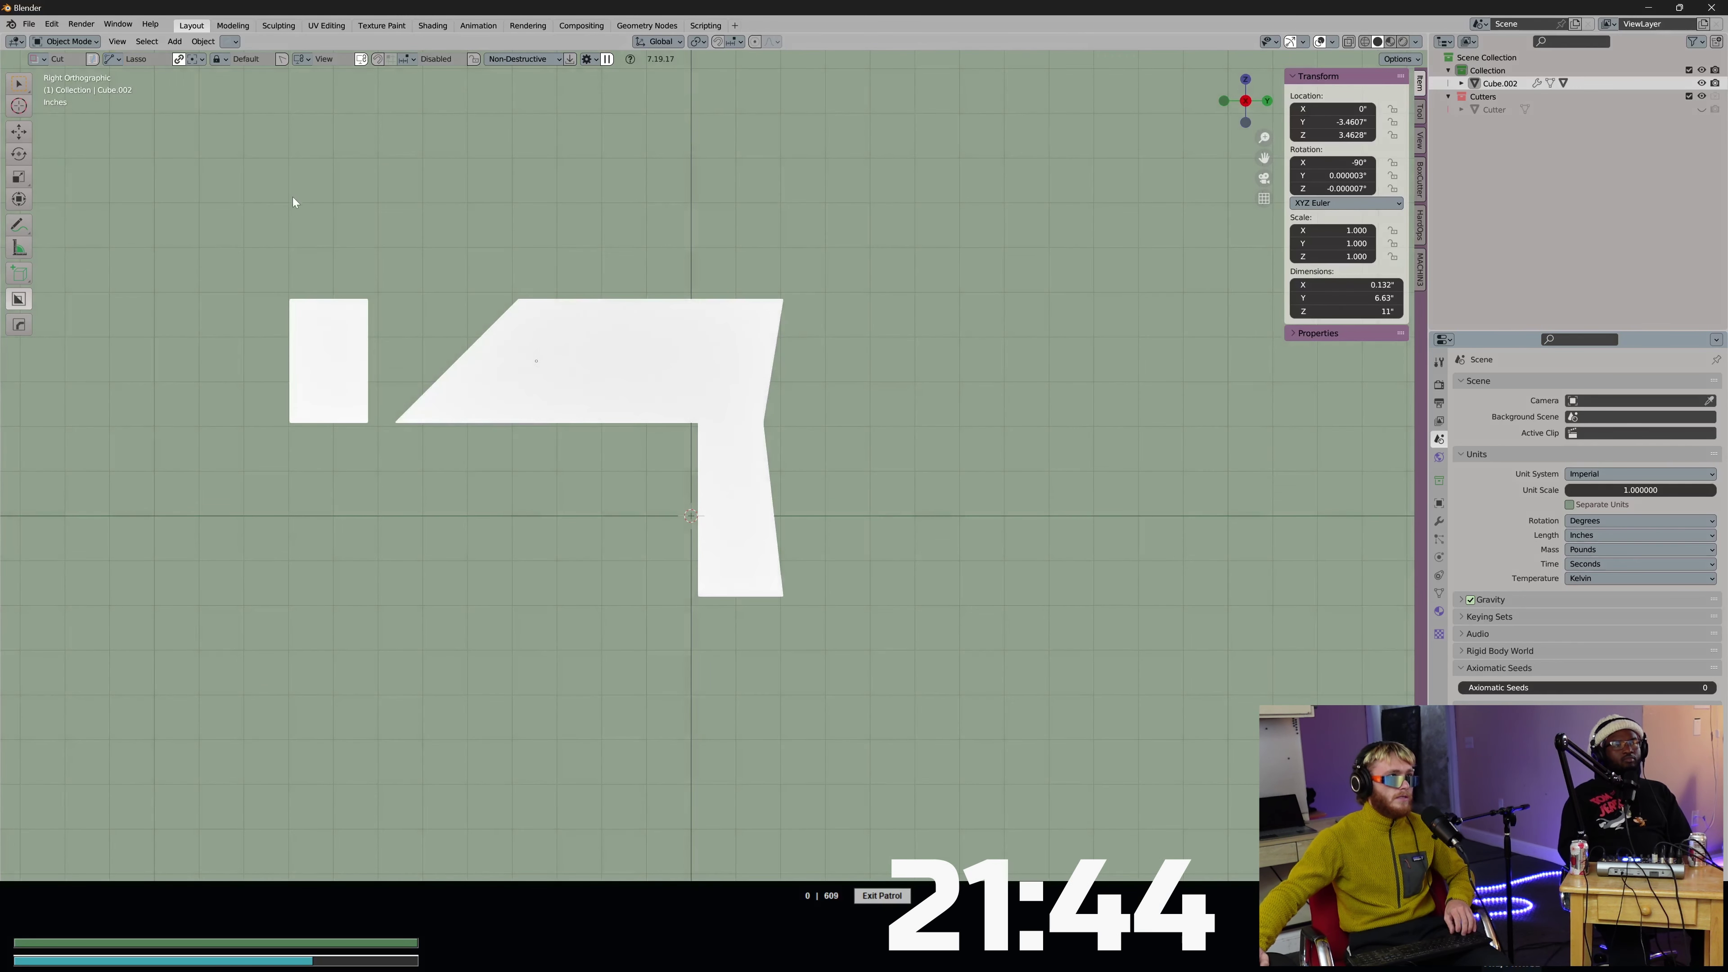
key(ctrl+z)
Switch the cutter's shape to Box and try a box cut at the body's top edge.
click(112, 60)
click(77, 87)
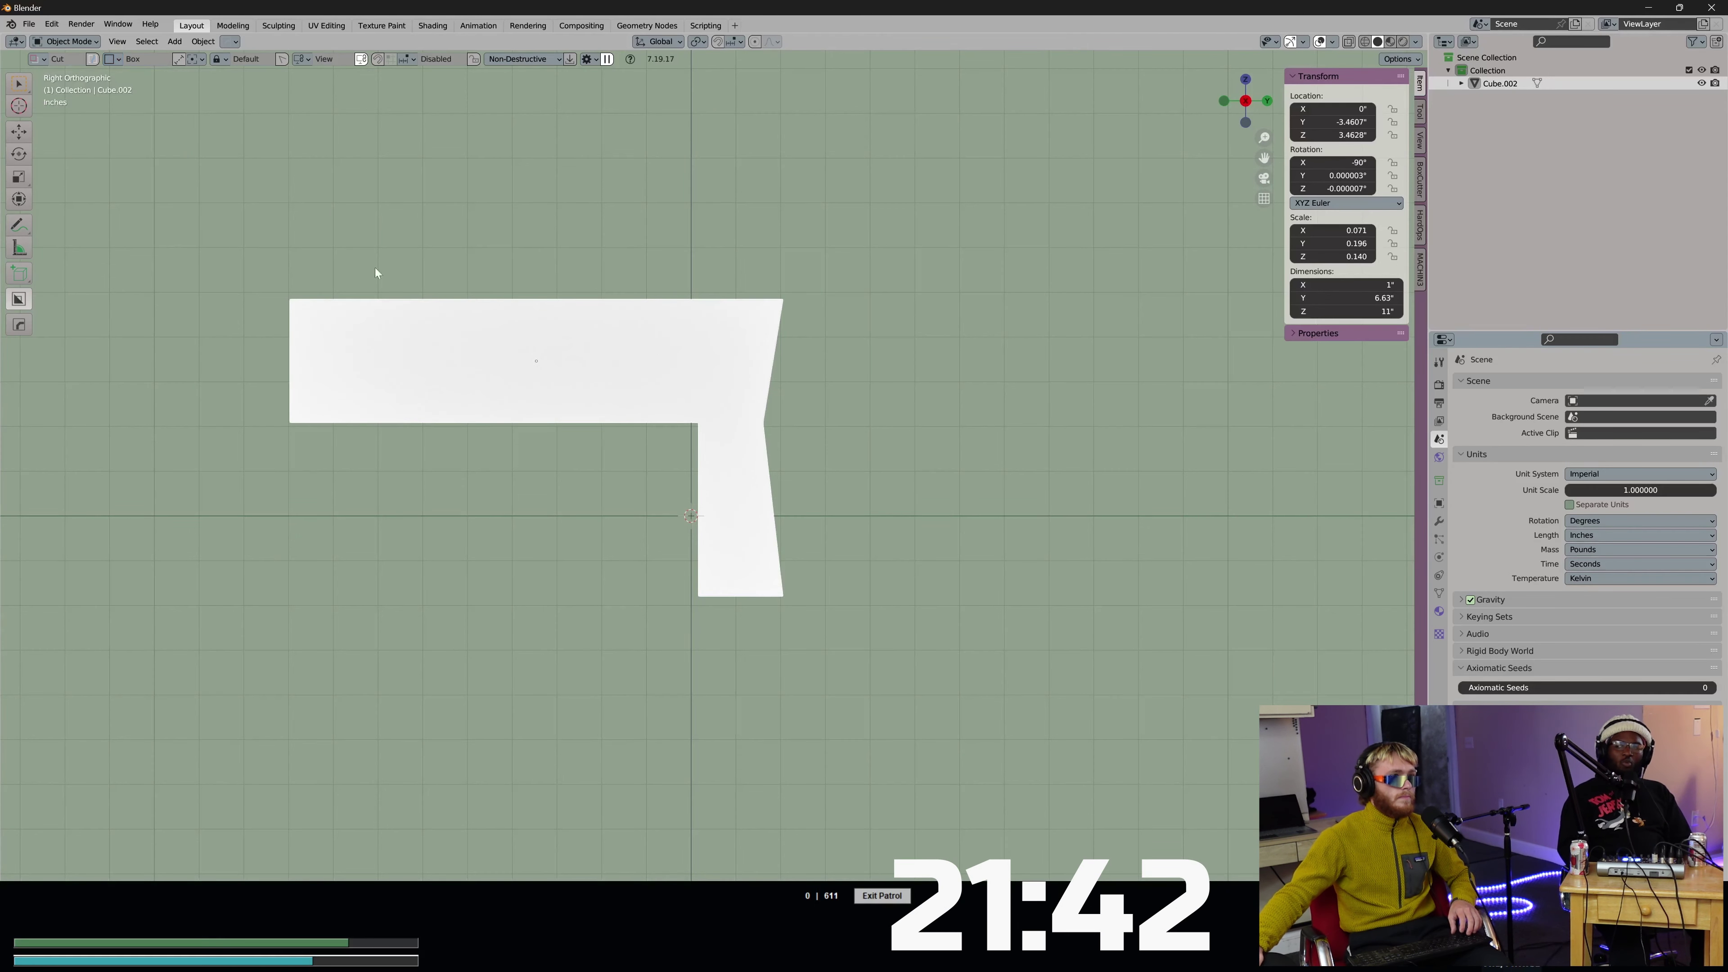
drag(489, 288, 532, 247)
middle_drag(532, 248, 578, 270)
key(Escape)
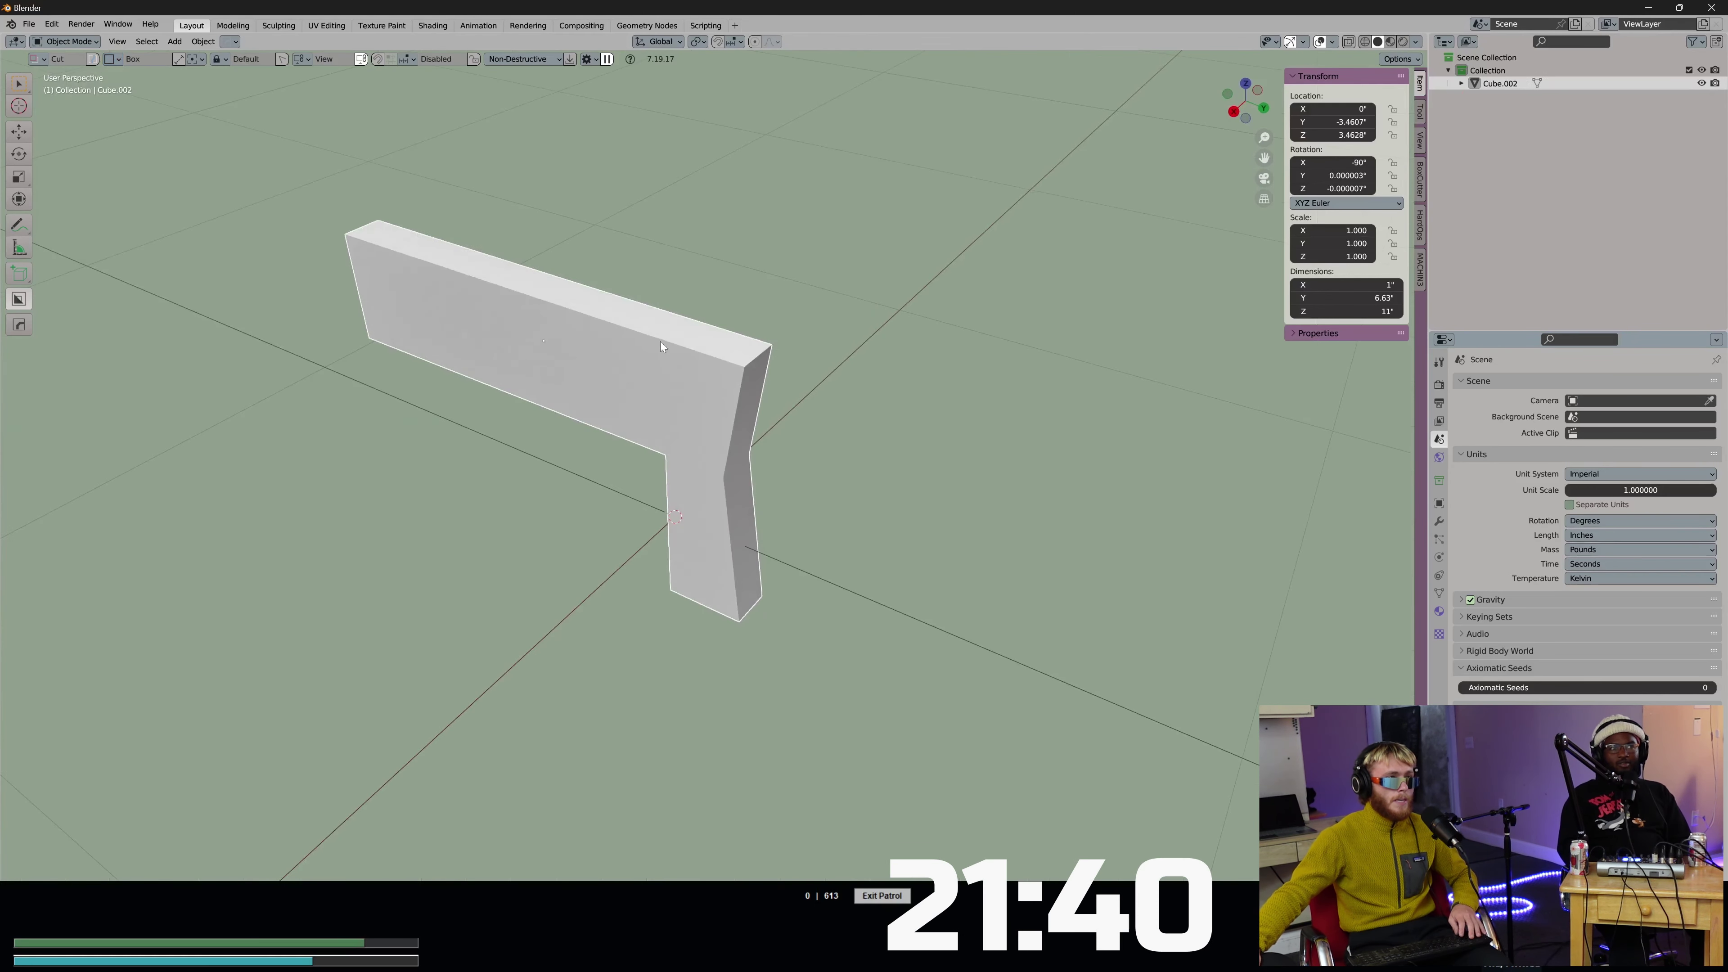
Return to Edit Mode and round the rear notch edge between body and handle with a multi-segment bevel.
key(KP_3)
middle_drag(741, 293, 720, 358)
key(Tab)
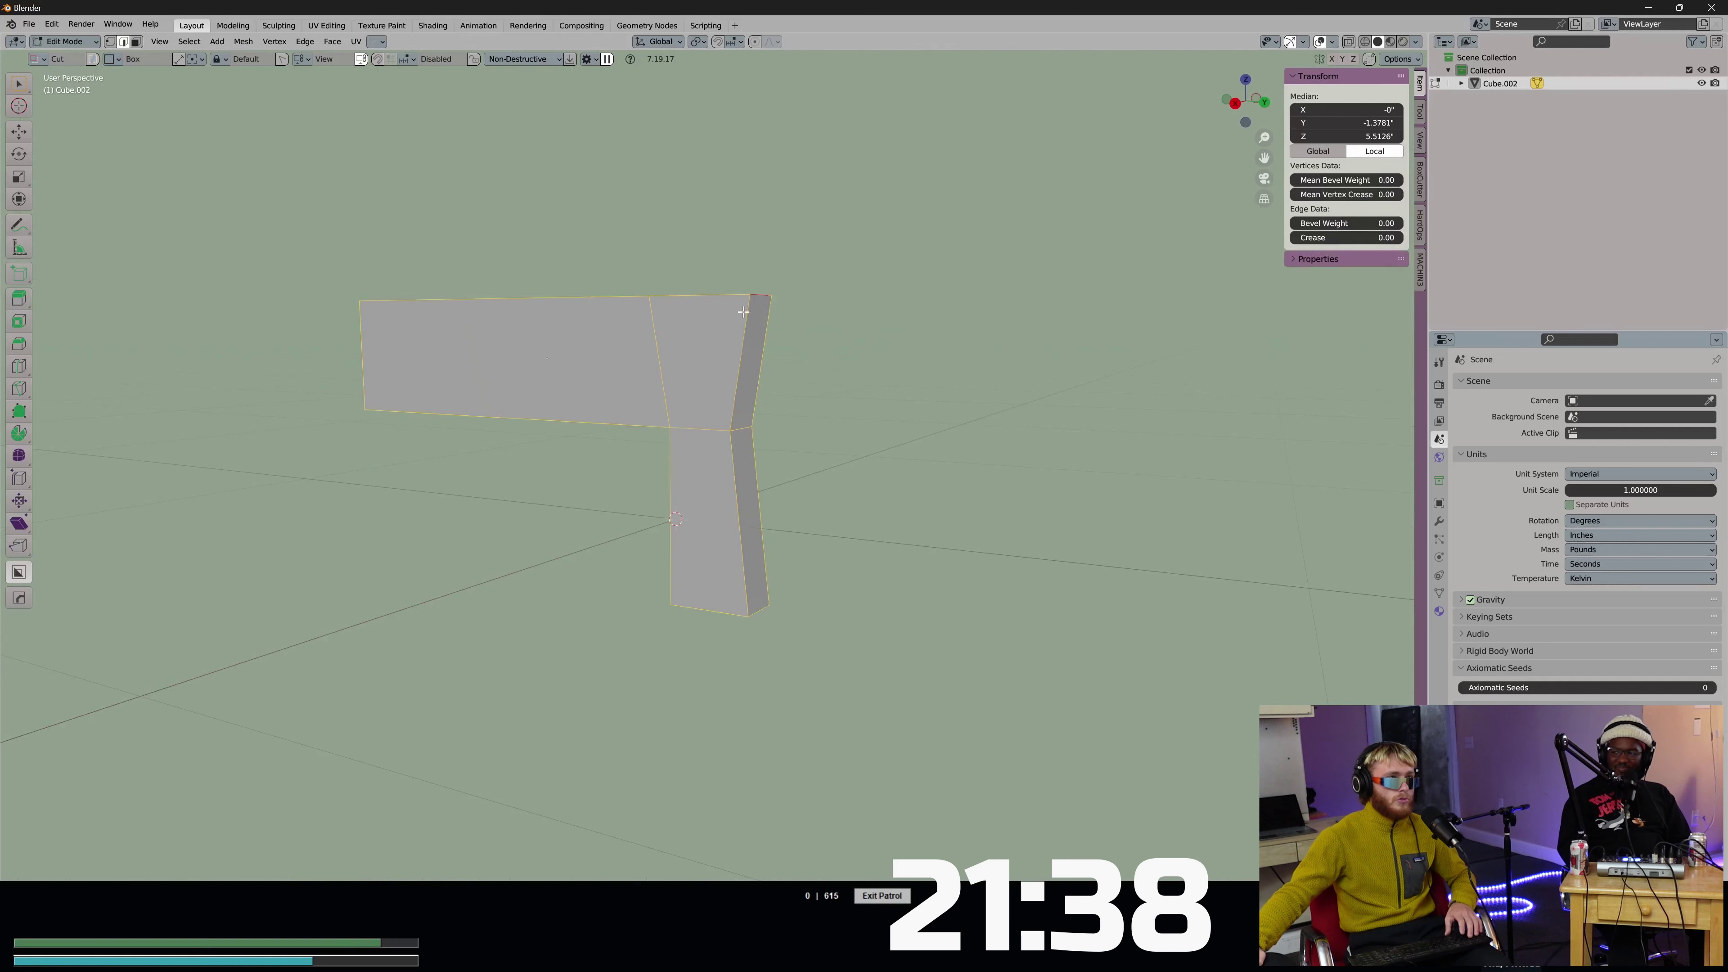
click(744, 426)
scroll(875, 384, up, 4)
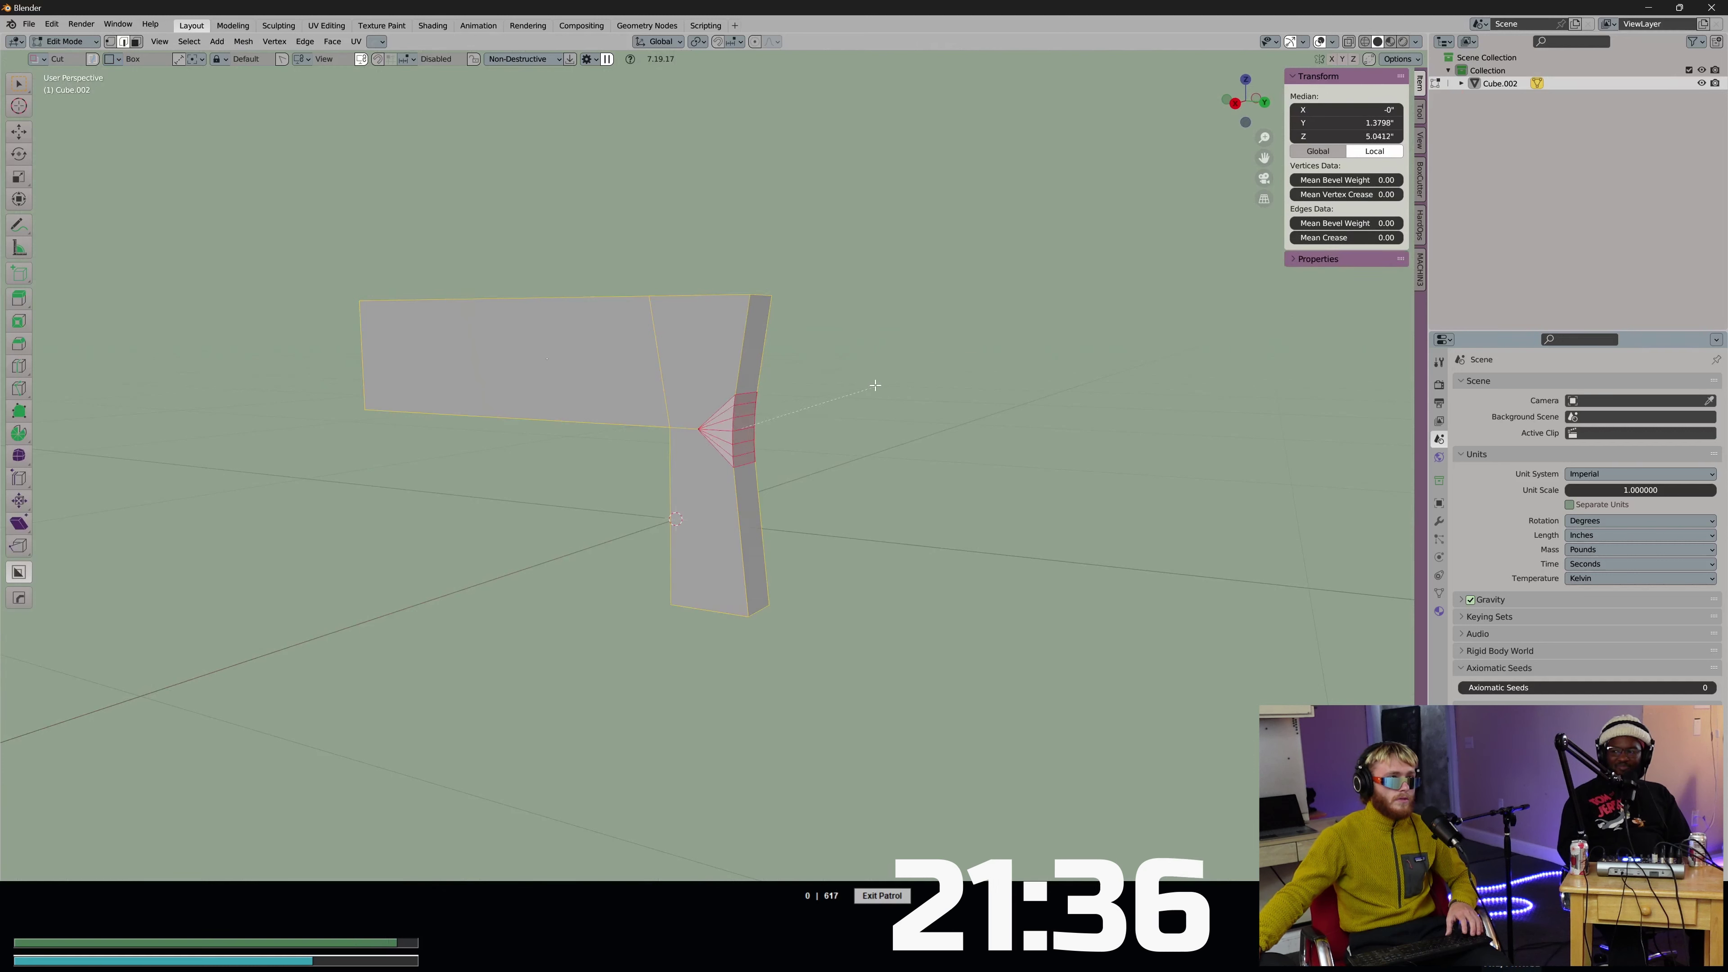
click(859, 341)
Chamfer the body's top rear edge with a single flat bevel.
mouse_move(856, 339)
middle_down()
mouse_move(821, 365)
mouse_move(755, 356)
mouse_move(857, 340)
middle_up()
key(ctrl+b)
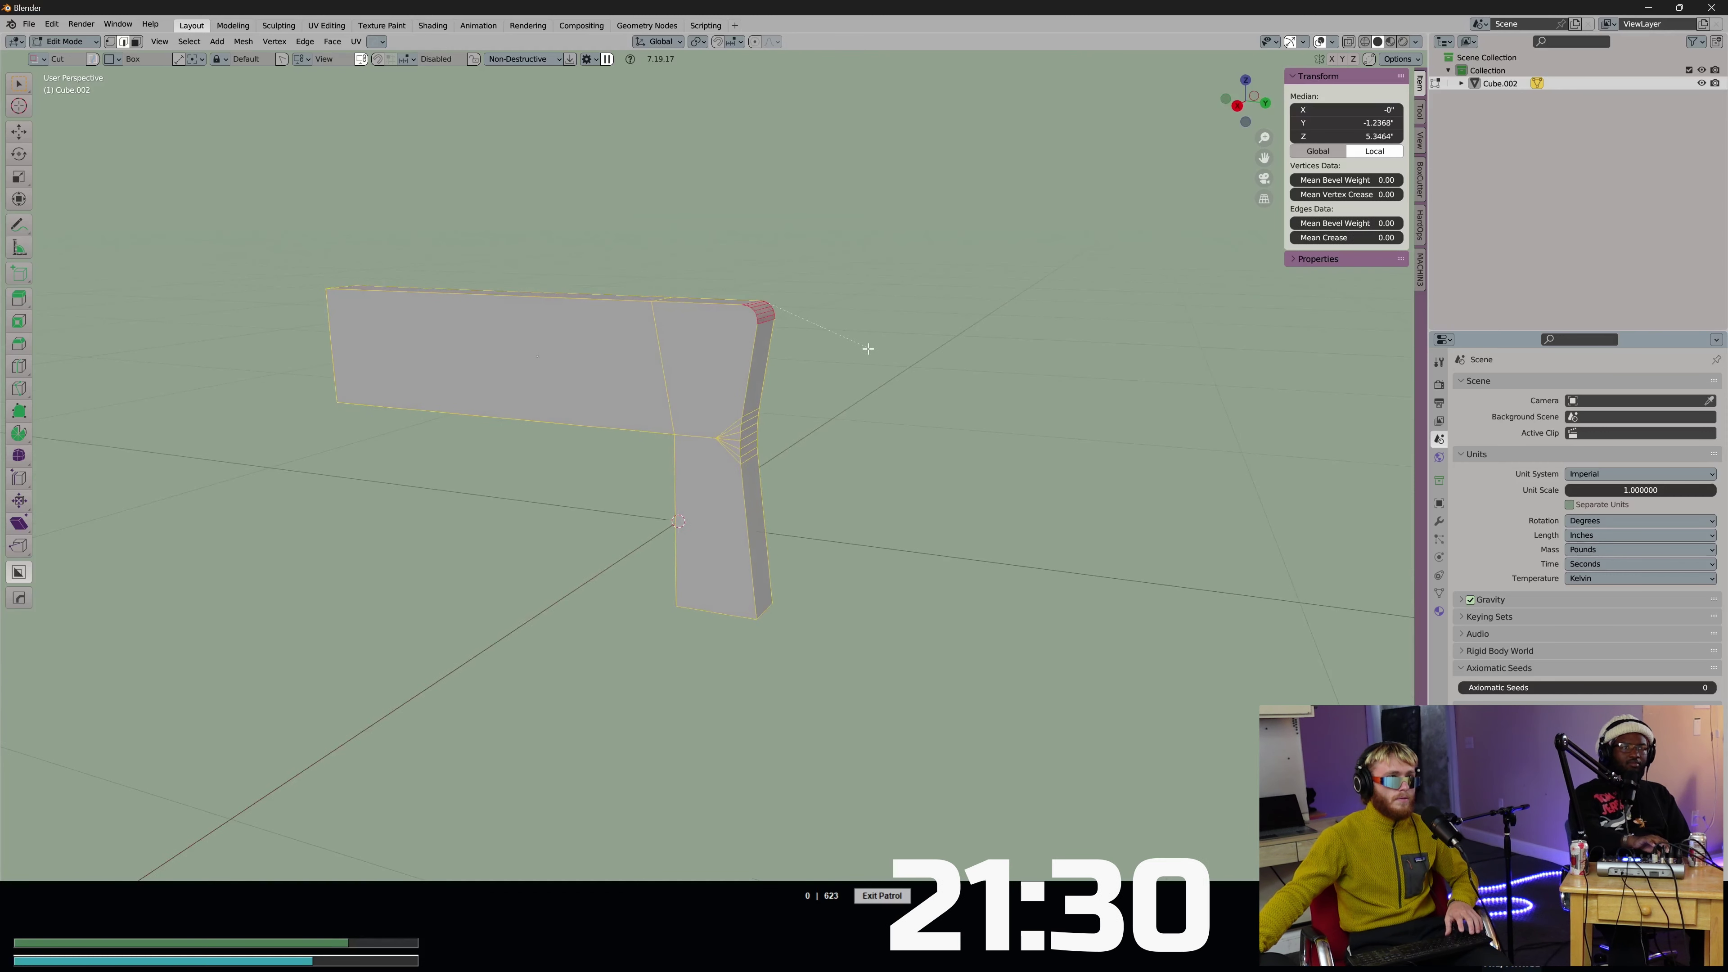
click(830, 368)
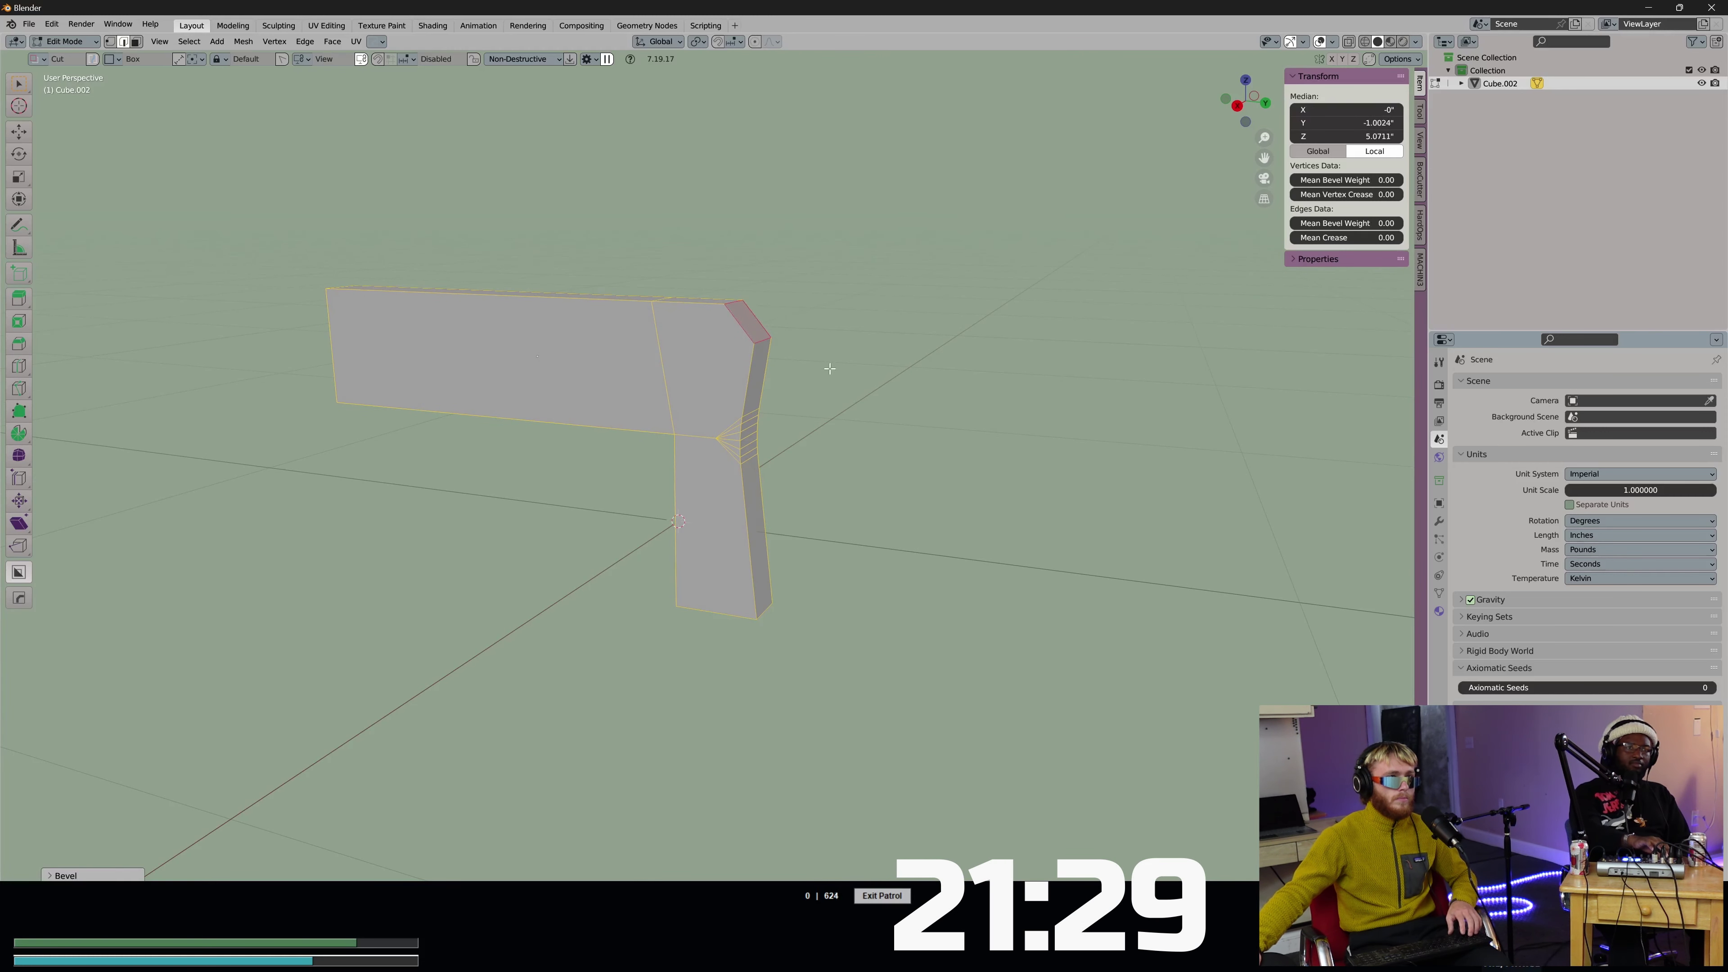
Select the long edges down both sides of the model's back and round them with a multi-segment bevel.
ctrl+click(754, 588)
middle_drag(816, 456, 858, 452)
shift+click(739, 399)
ctrl+click(746, 505)
key(ctrl+b)
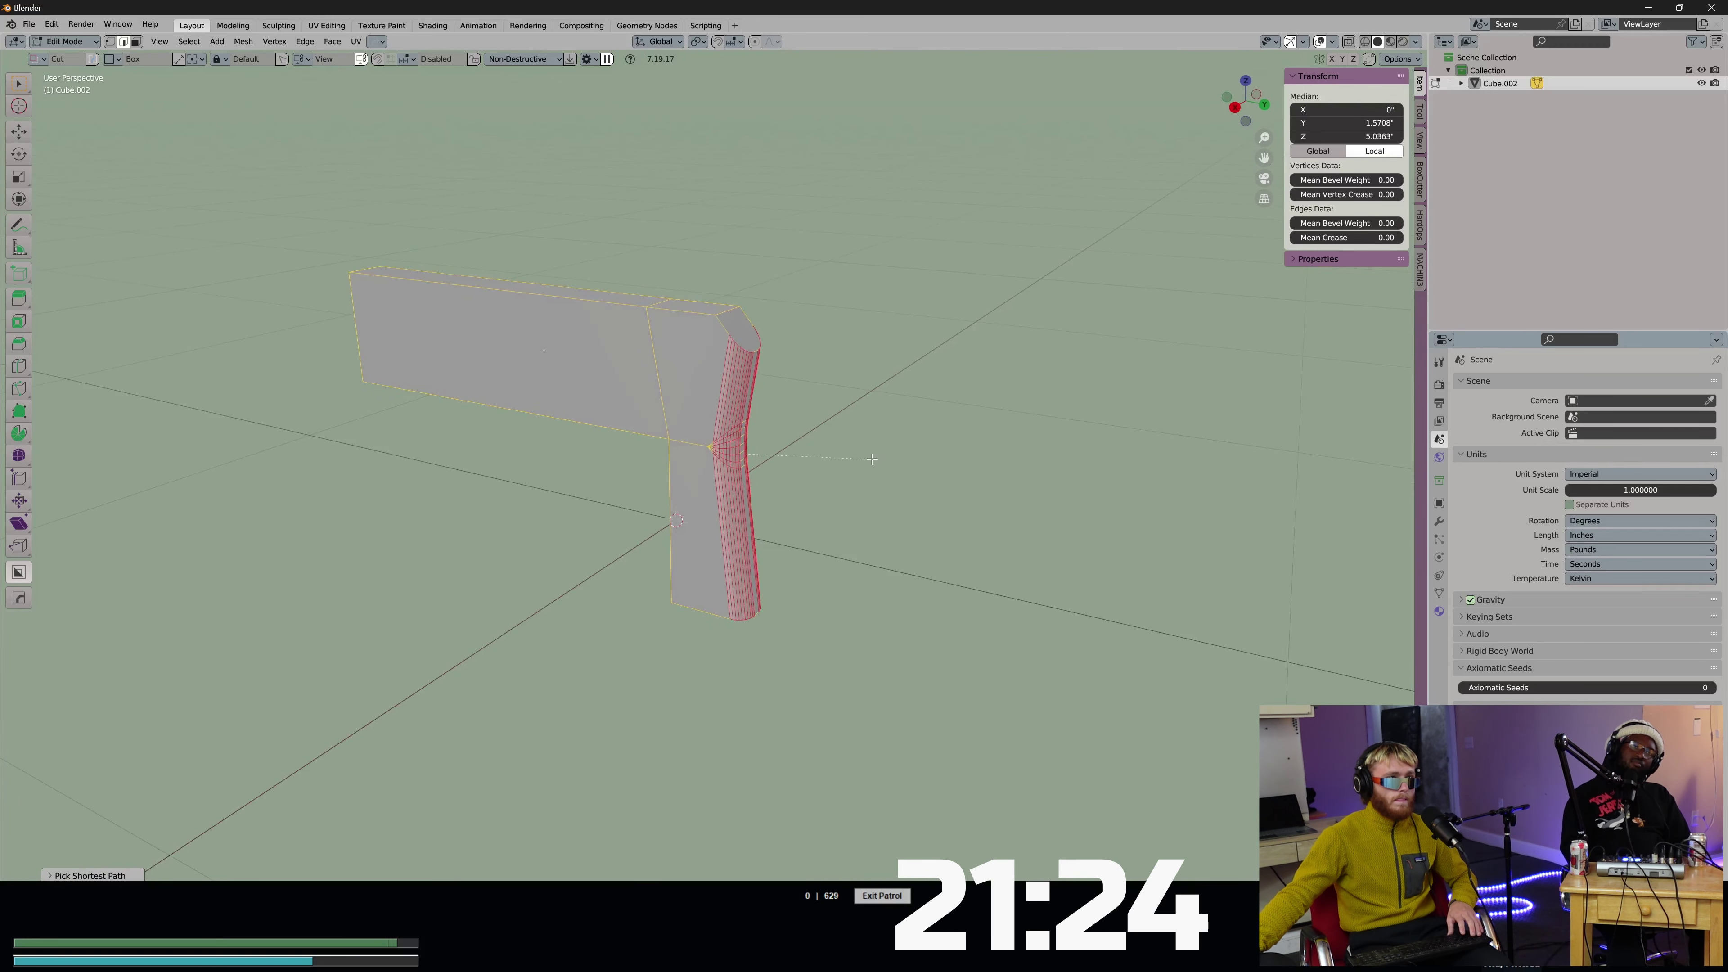
click(877, 459)
Undo the bevel on the long back edges and bevel them again with a narrower width.
scroll(843, 453, up, 4)
middle_drag(843, 453, 859, 415)
scroll(806, 432, down, 1)
key(ctrl+z)
key(ctrl+b)
click(856, 452)
key(Tab)
key(Tab)
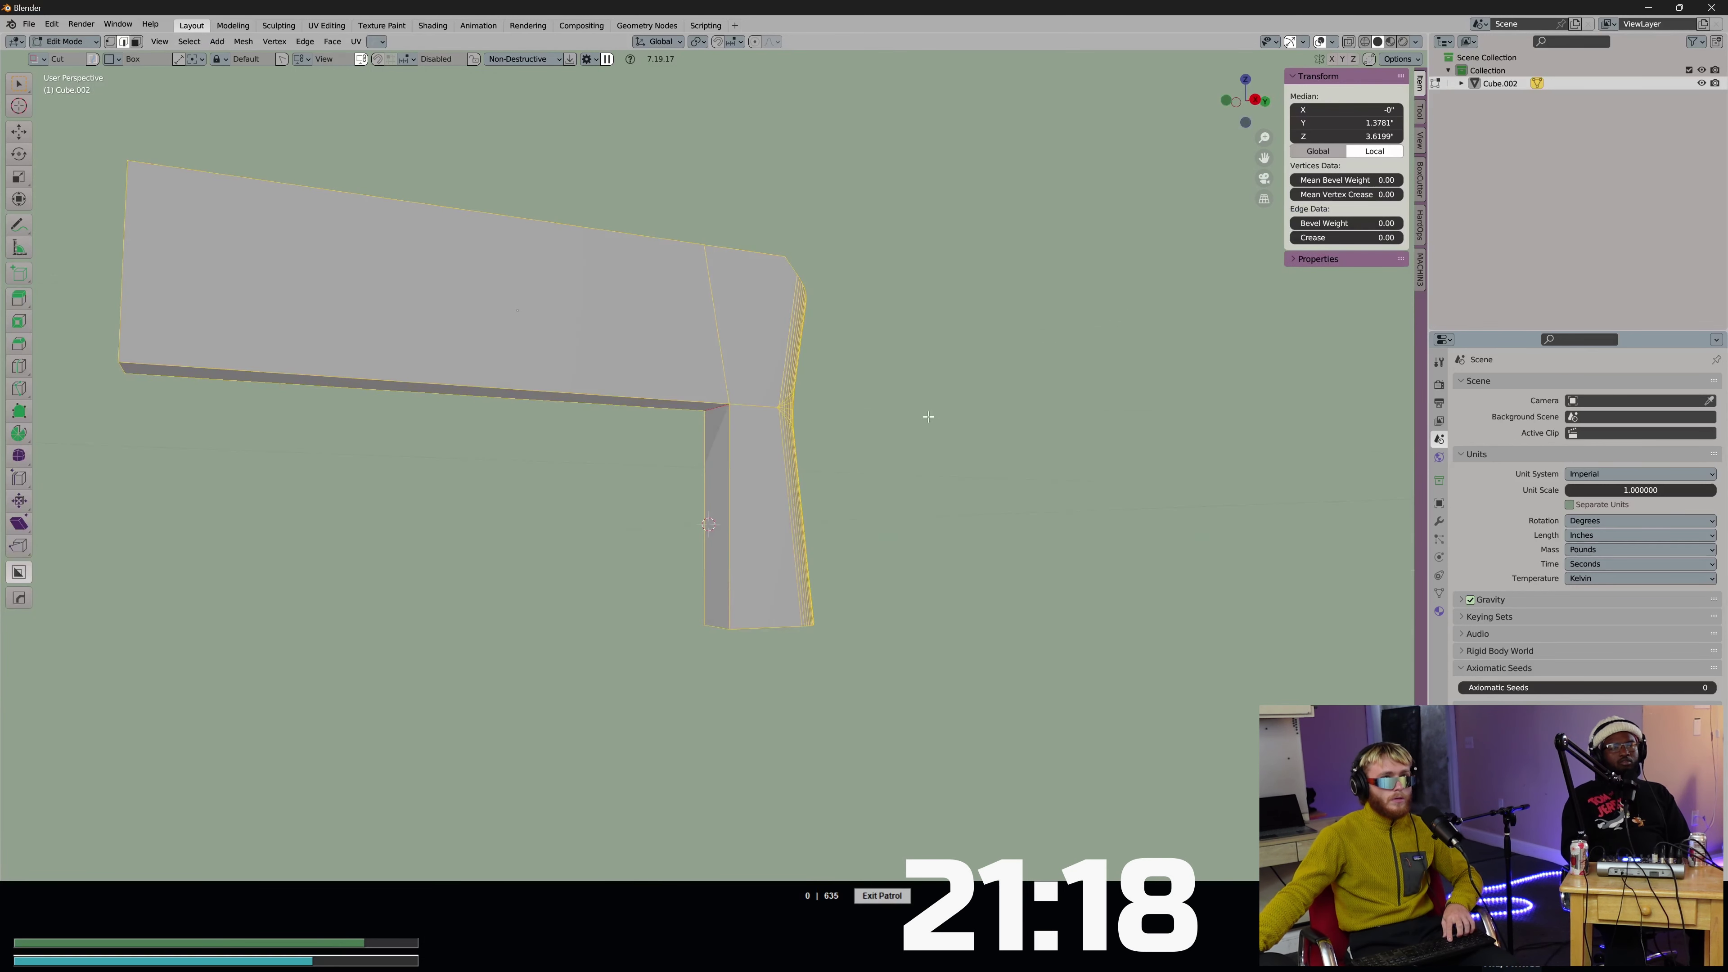
Move the upper front edge of the handle about 0.49 inch forward along global Y to slant the handle's front face.
key(g)
click(953, 420)
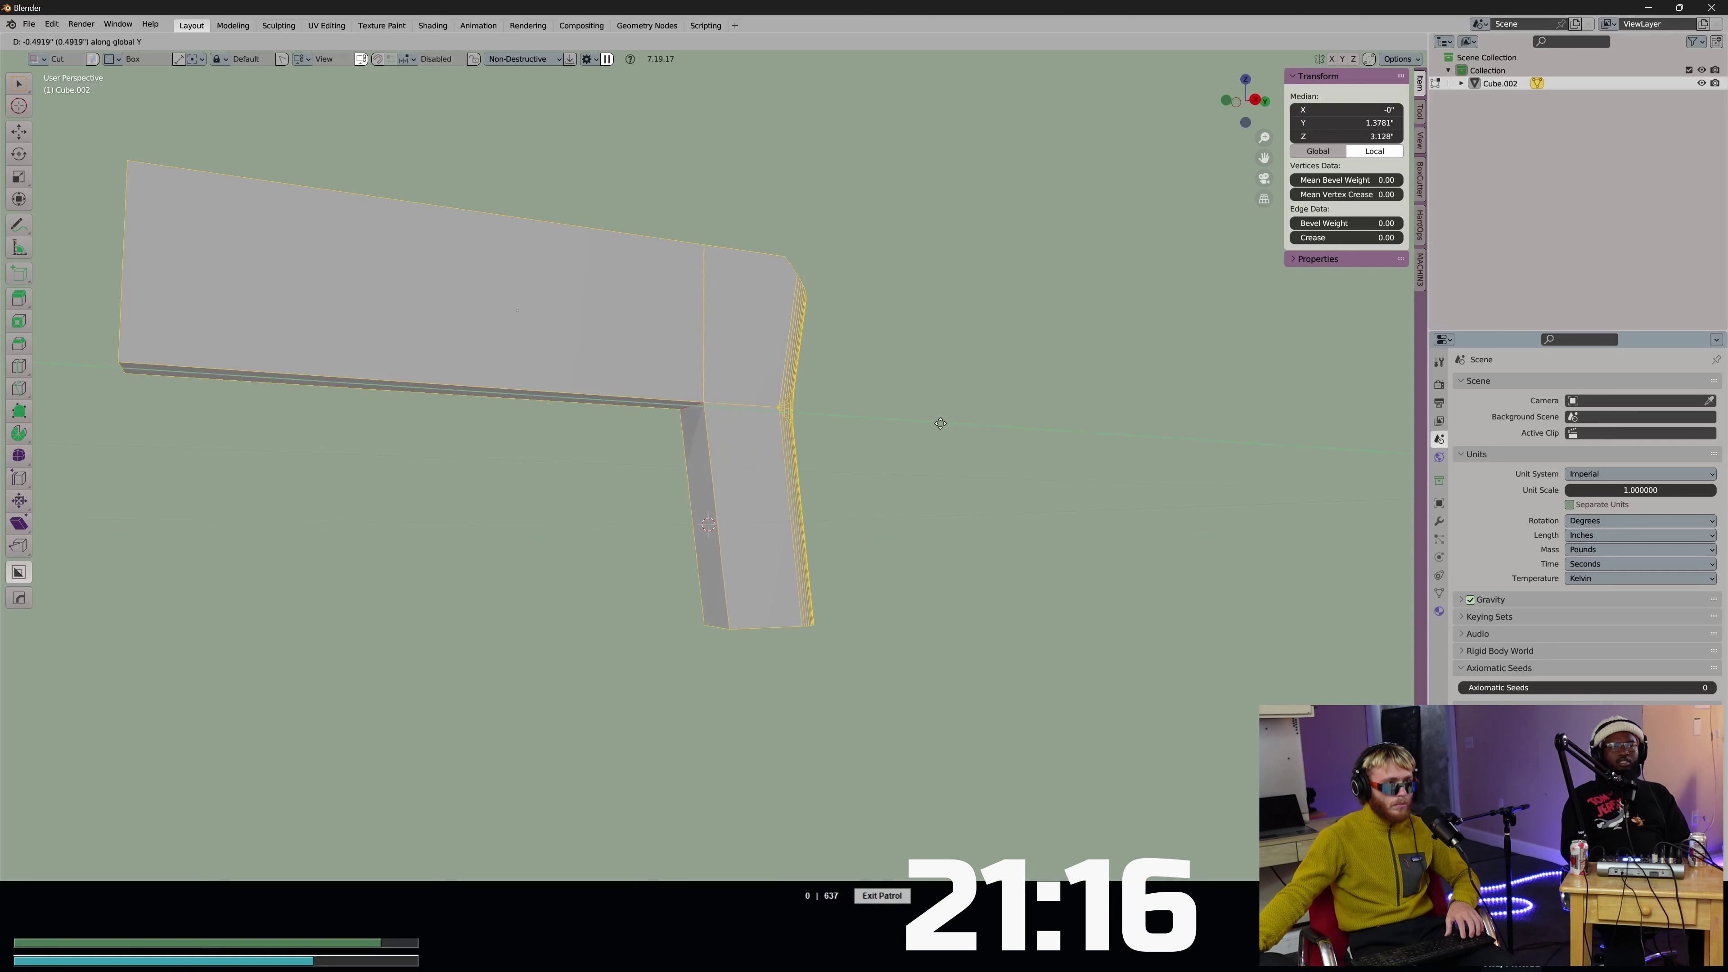
middle_drag(841, 428, 802, 401)
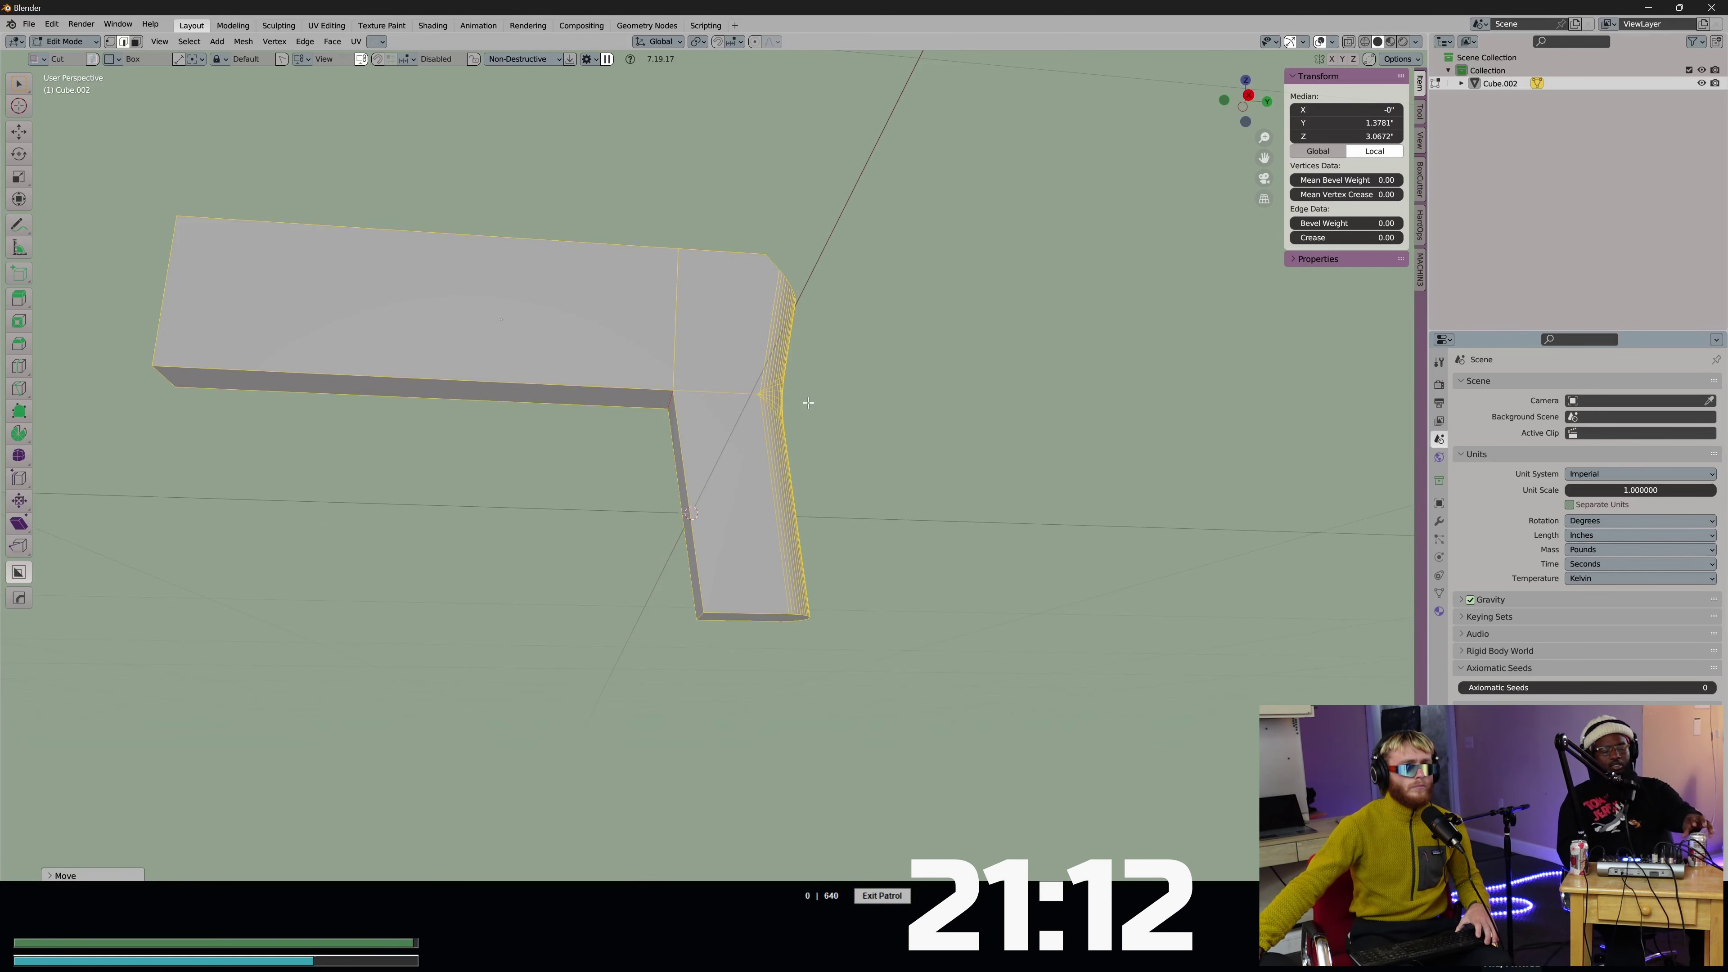
Convert the handle's front face into a separate plate with To_Plate and apply its Solidify modifier.
middle_drag(813, 402, 834, 368)
scroll(813, 387, up, 3)
key(3)
click(810, 381)
shift+middle_drag(735, 476, 813, 376)
key(q)
click(786, 409)
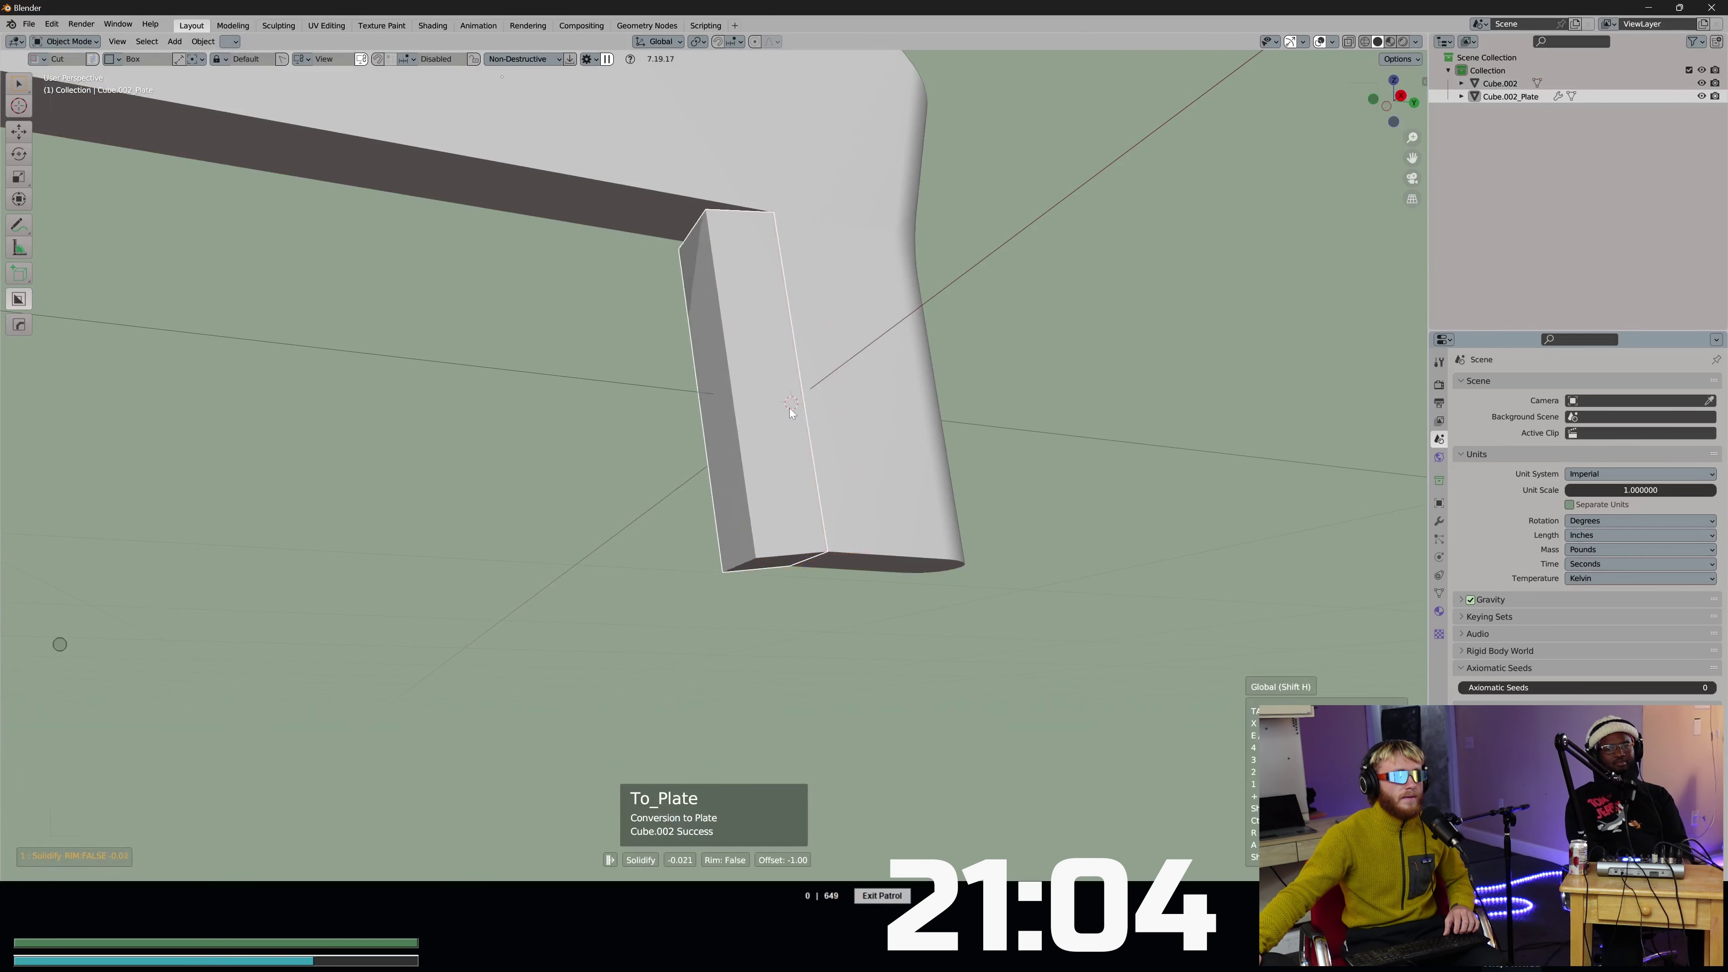
click(1061, 436)
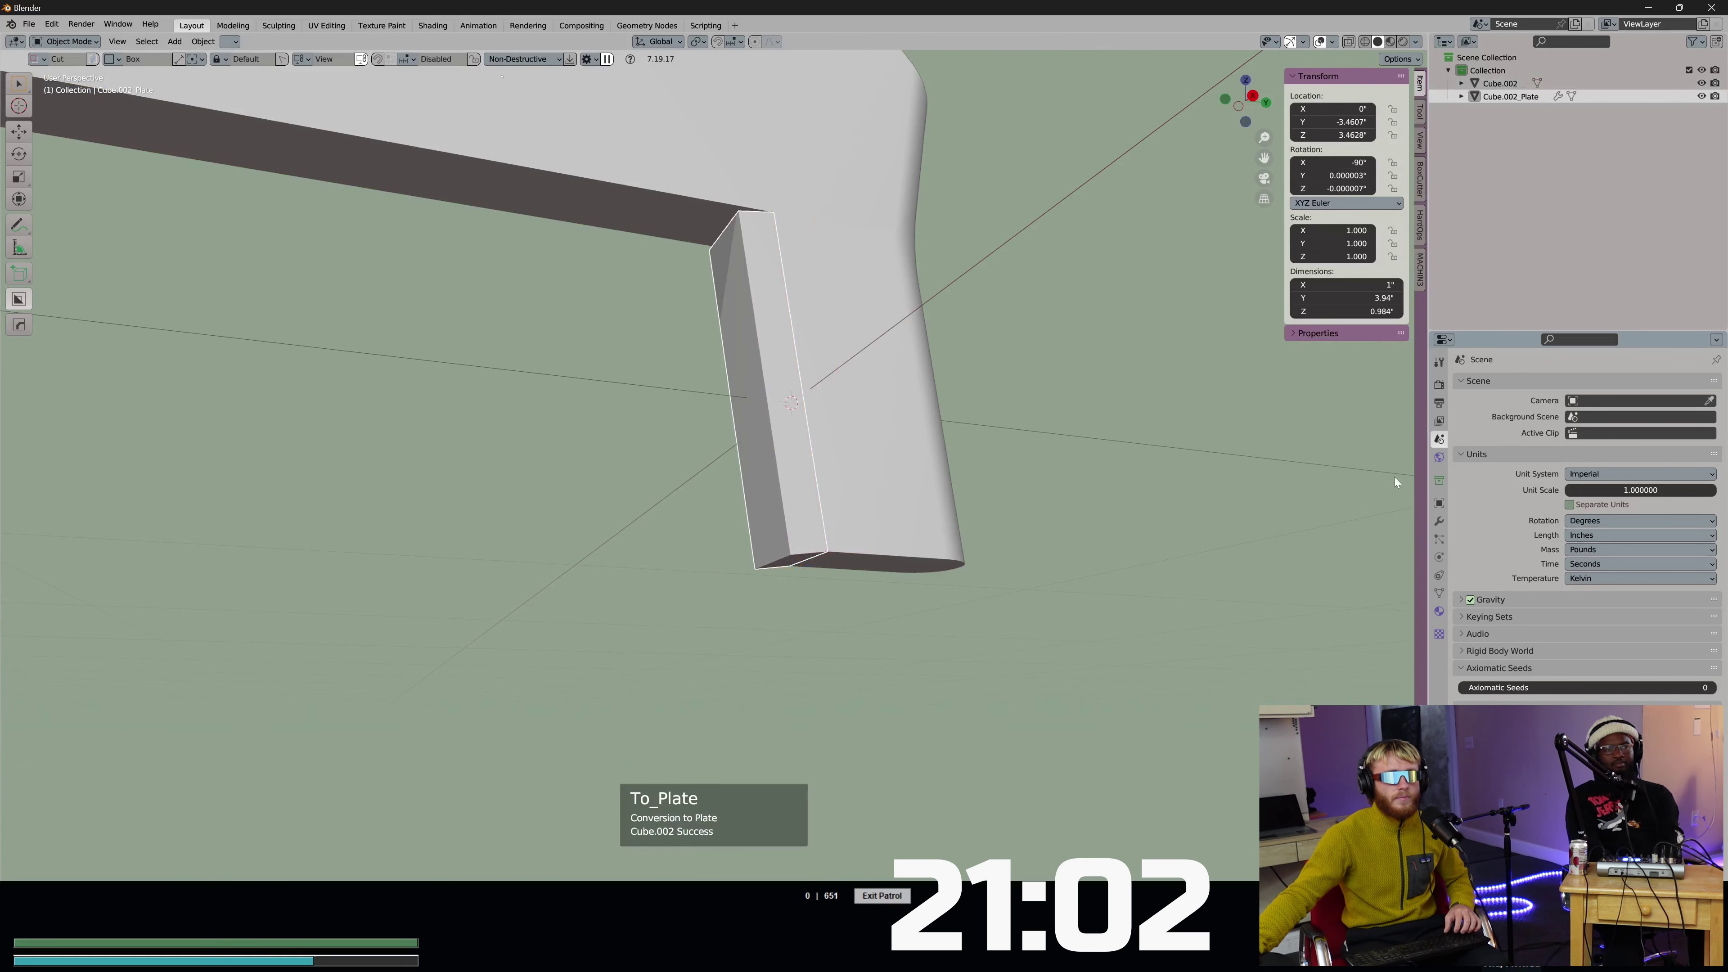
click(1439, 521)
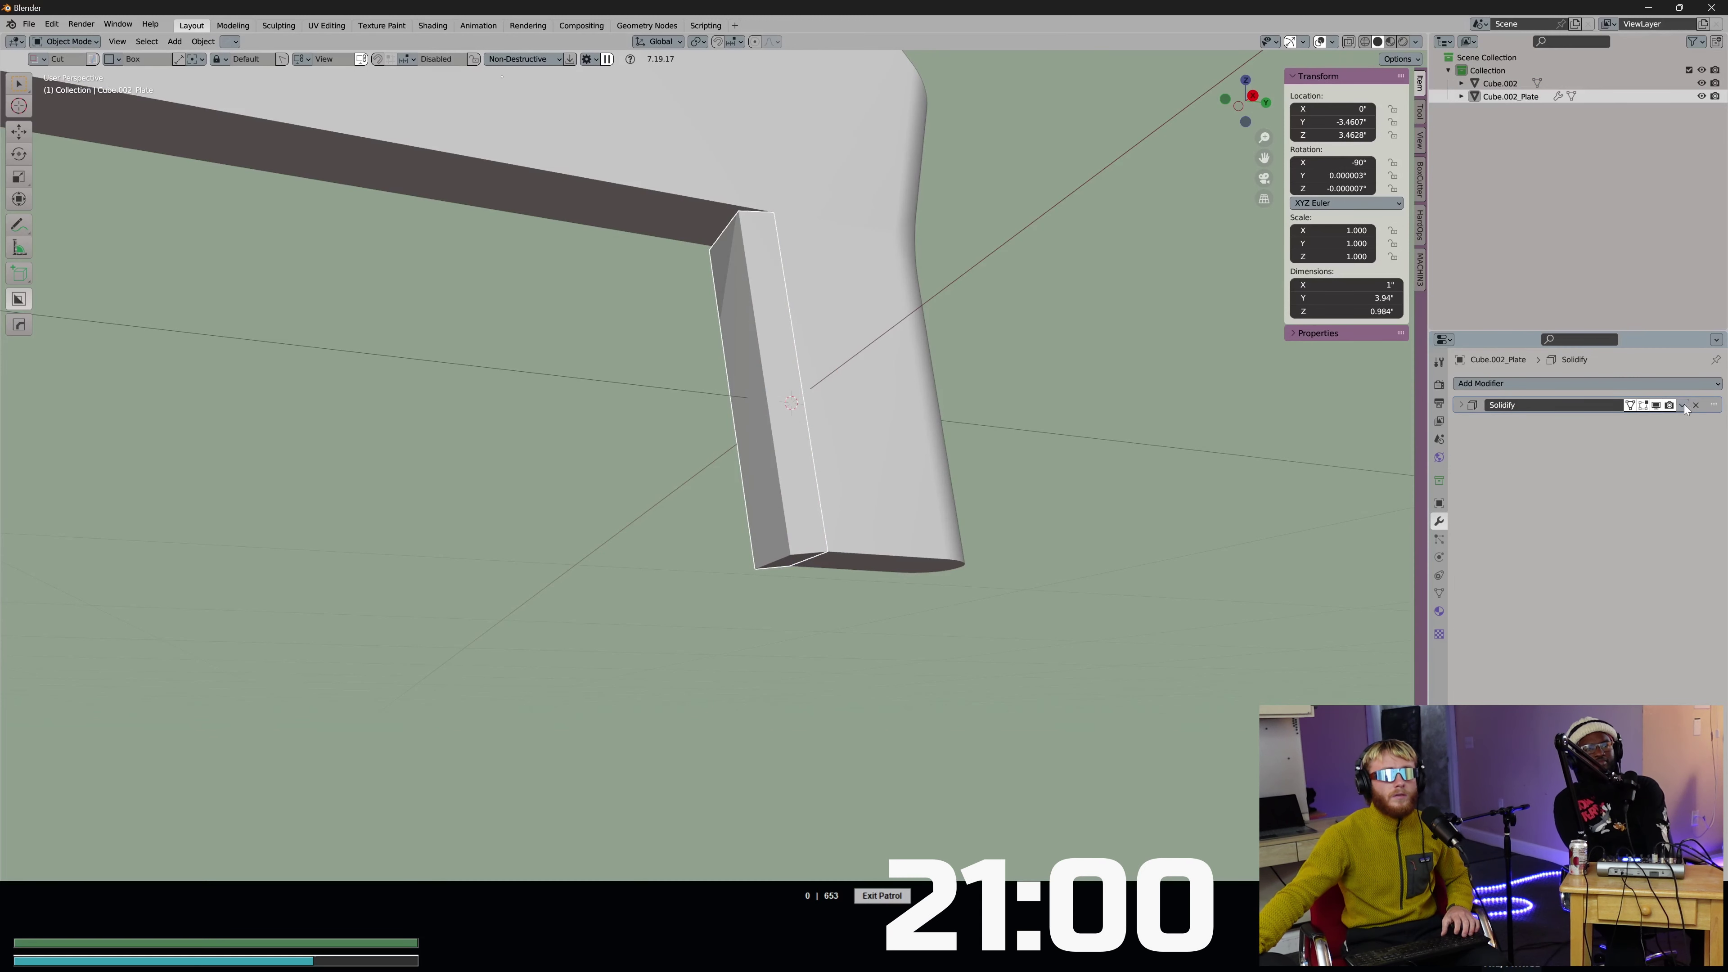
click(1622, 419)
middle_drag(1183, 458, 1060, 480)
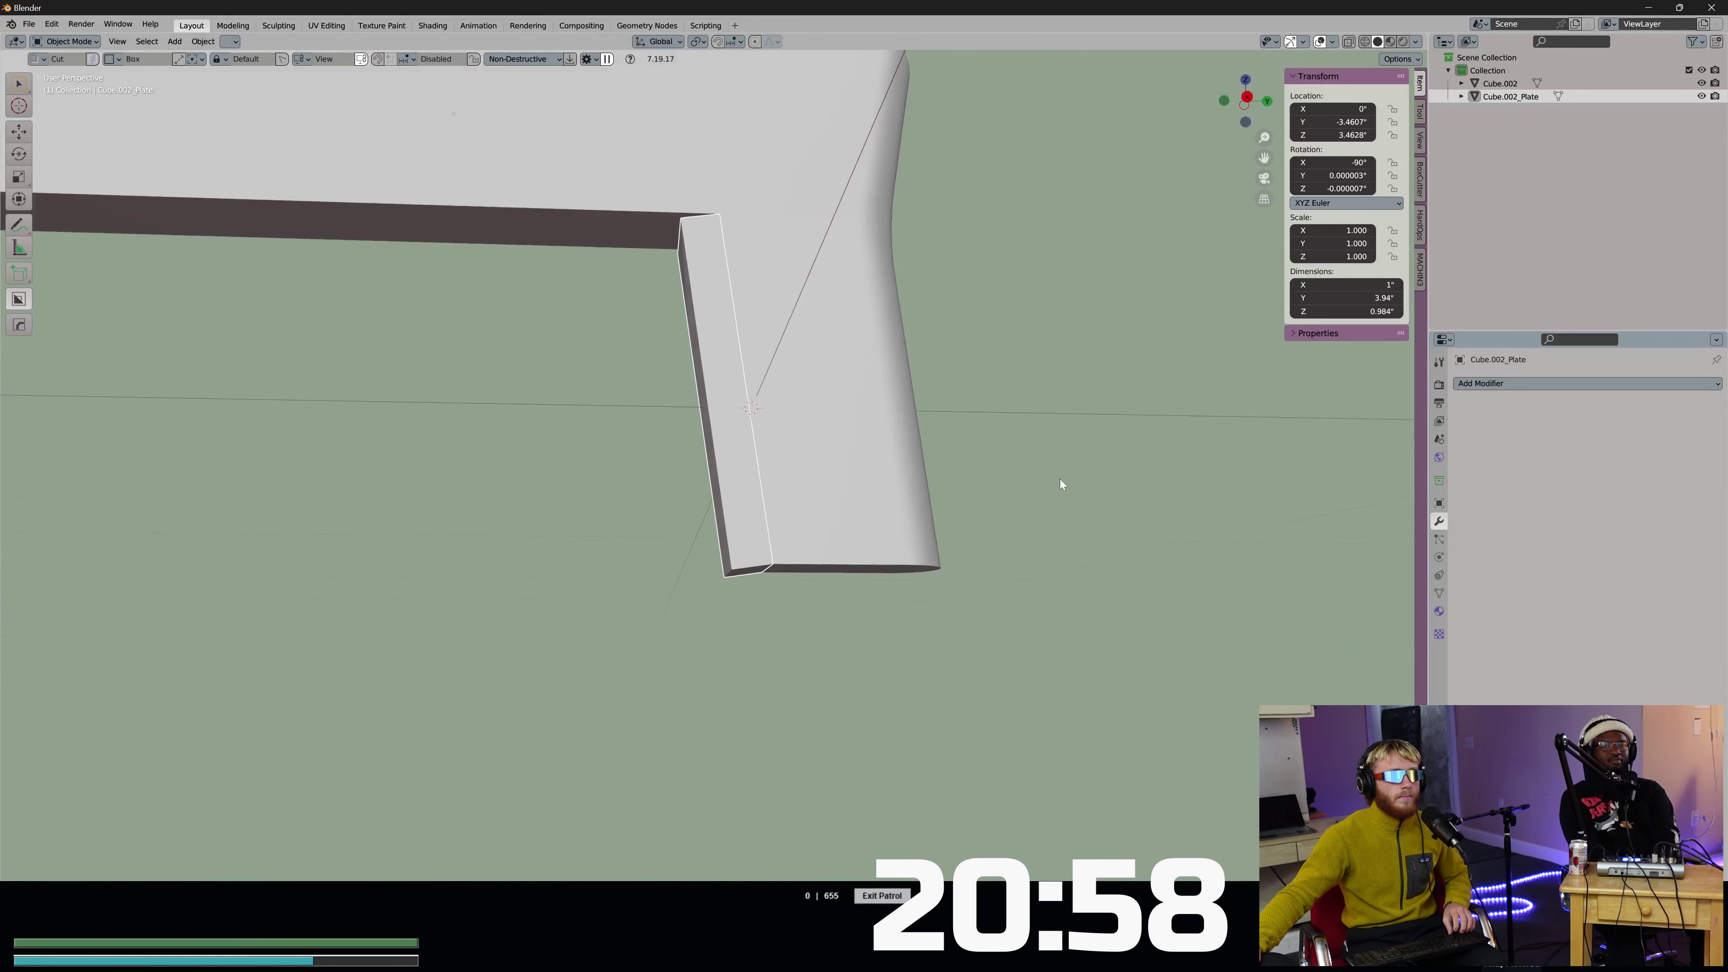
Undo the last plate change and delete the plate object.
key(ctrl+z)
middle_drag(825, 478, 846, 462)
key(x)
click(775, 481)
click(818, 479)
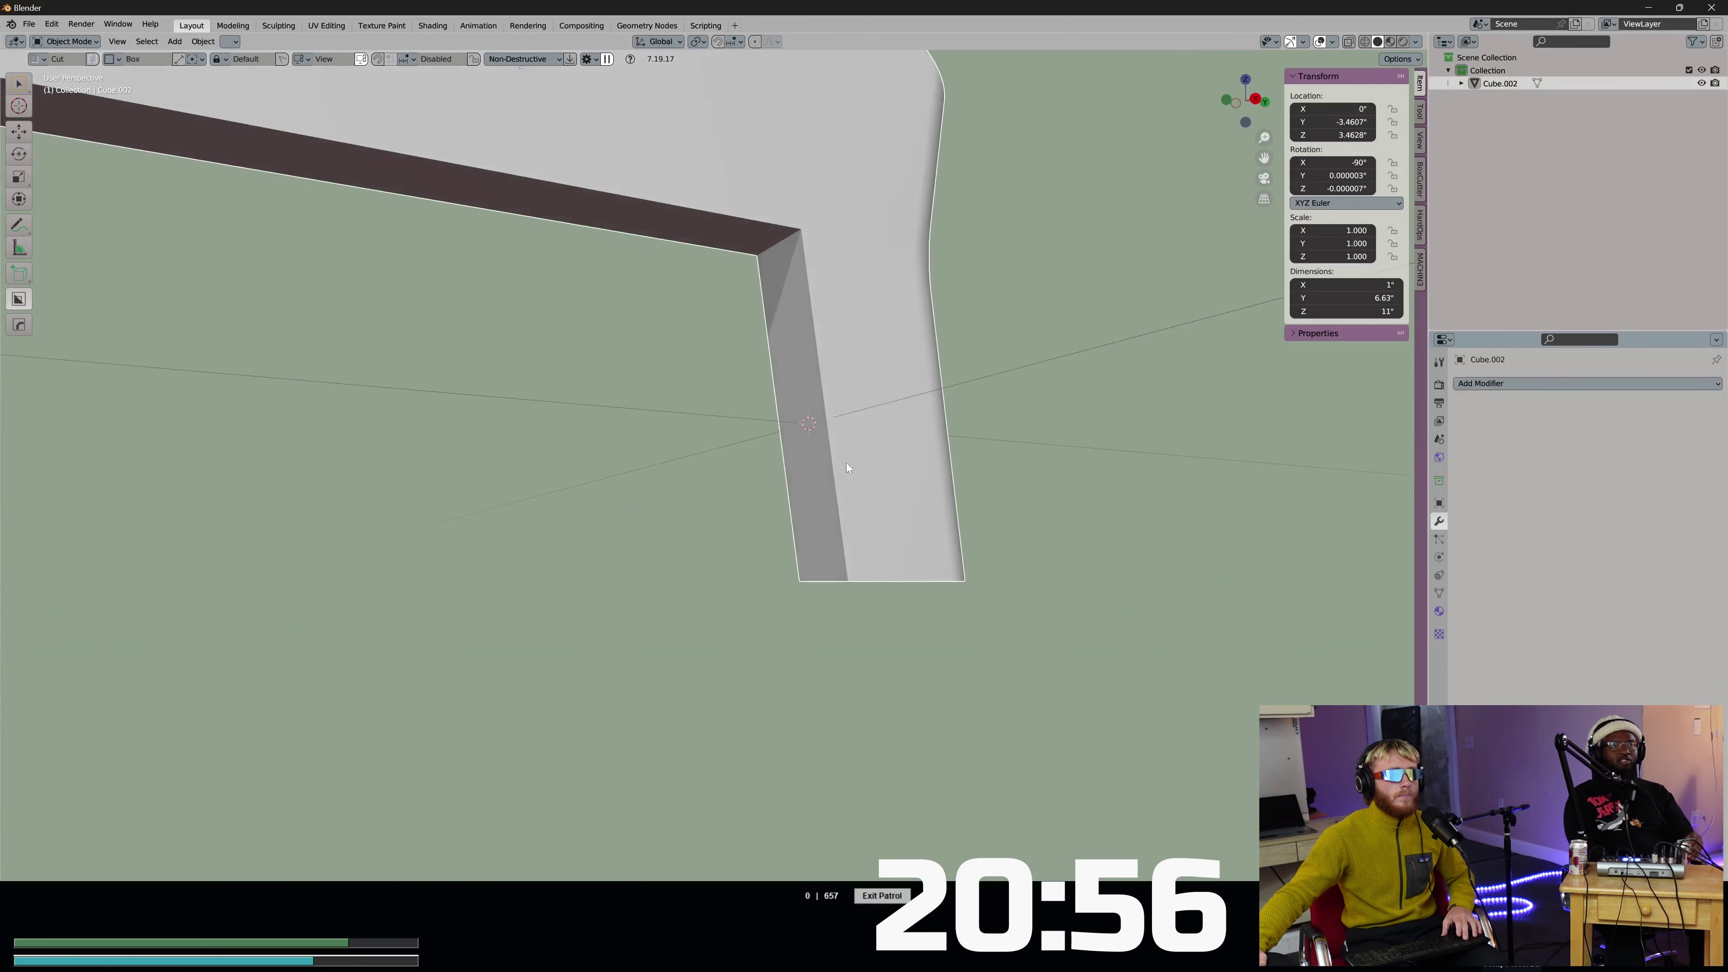
Duplicate the handle's front face in place and separate it into its own object.
key(Tab)
key(shift+d)
right_click(1048, 439)
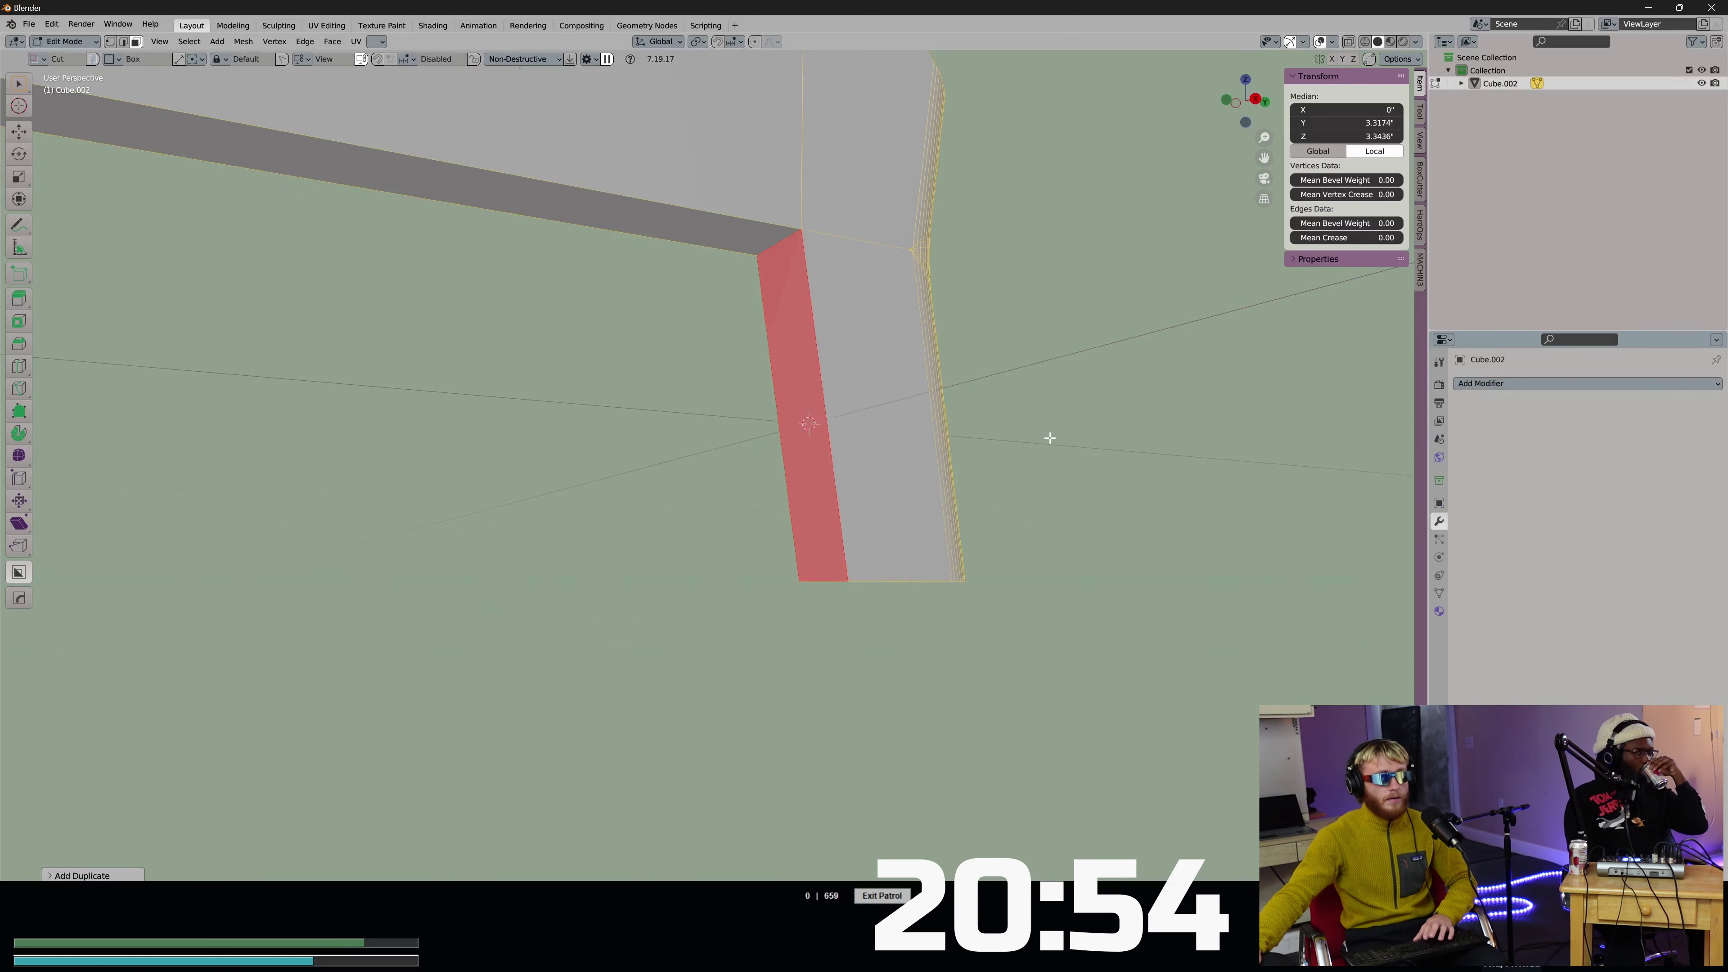
click(1050, 439)
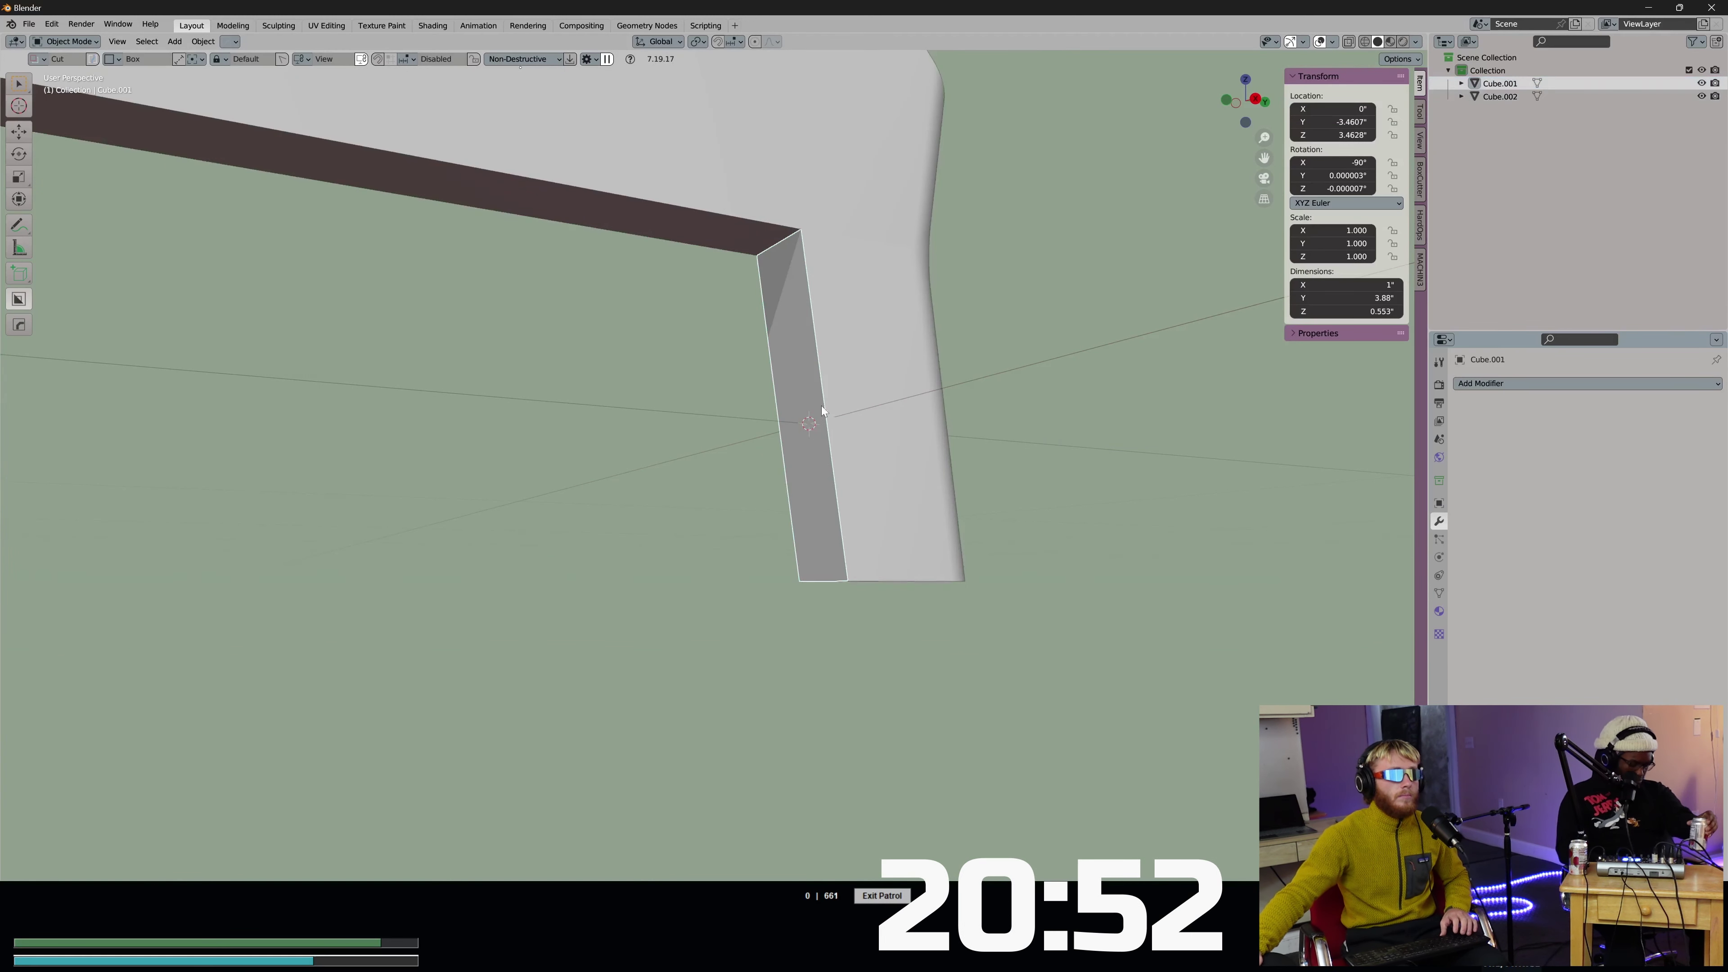
Extrude the separated handle face about 0.3 inch forward along global Y.
key(a)
key(e)
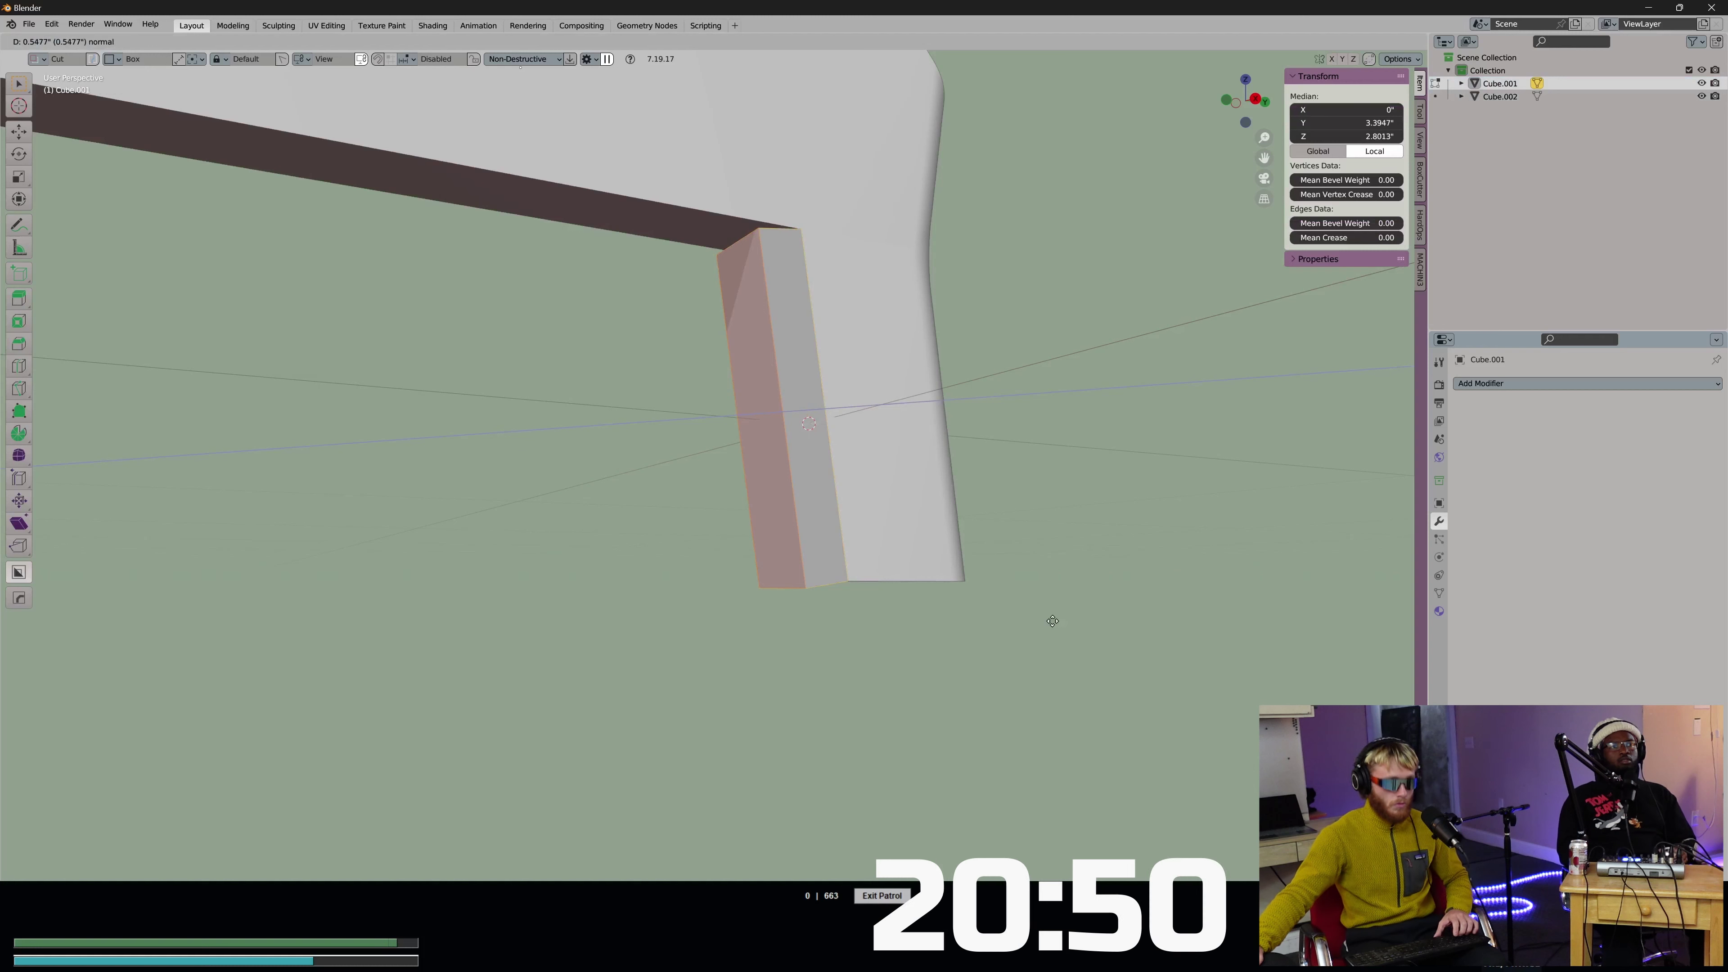
key(y)
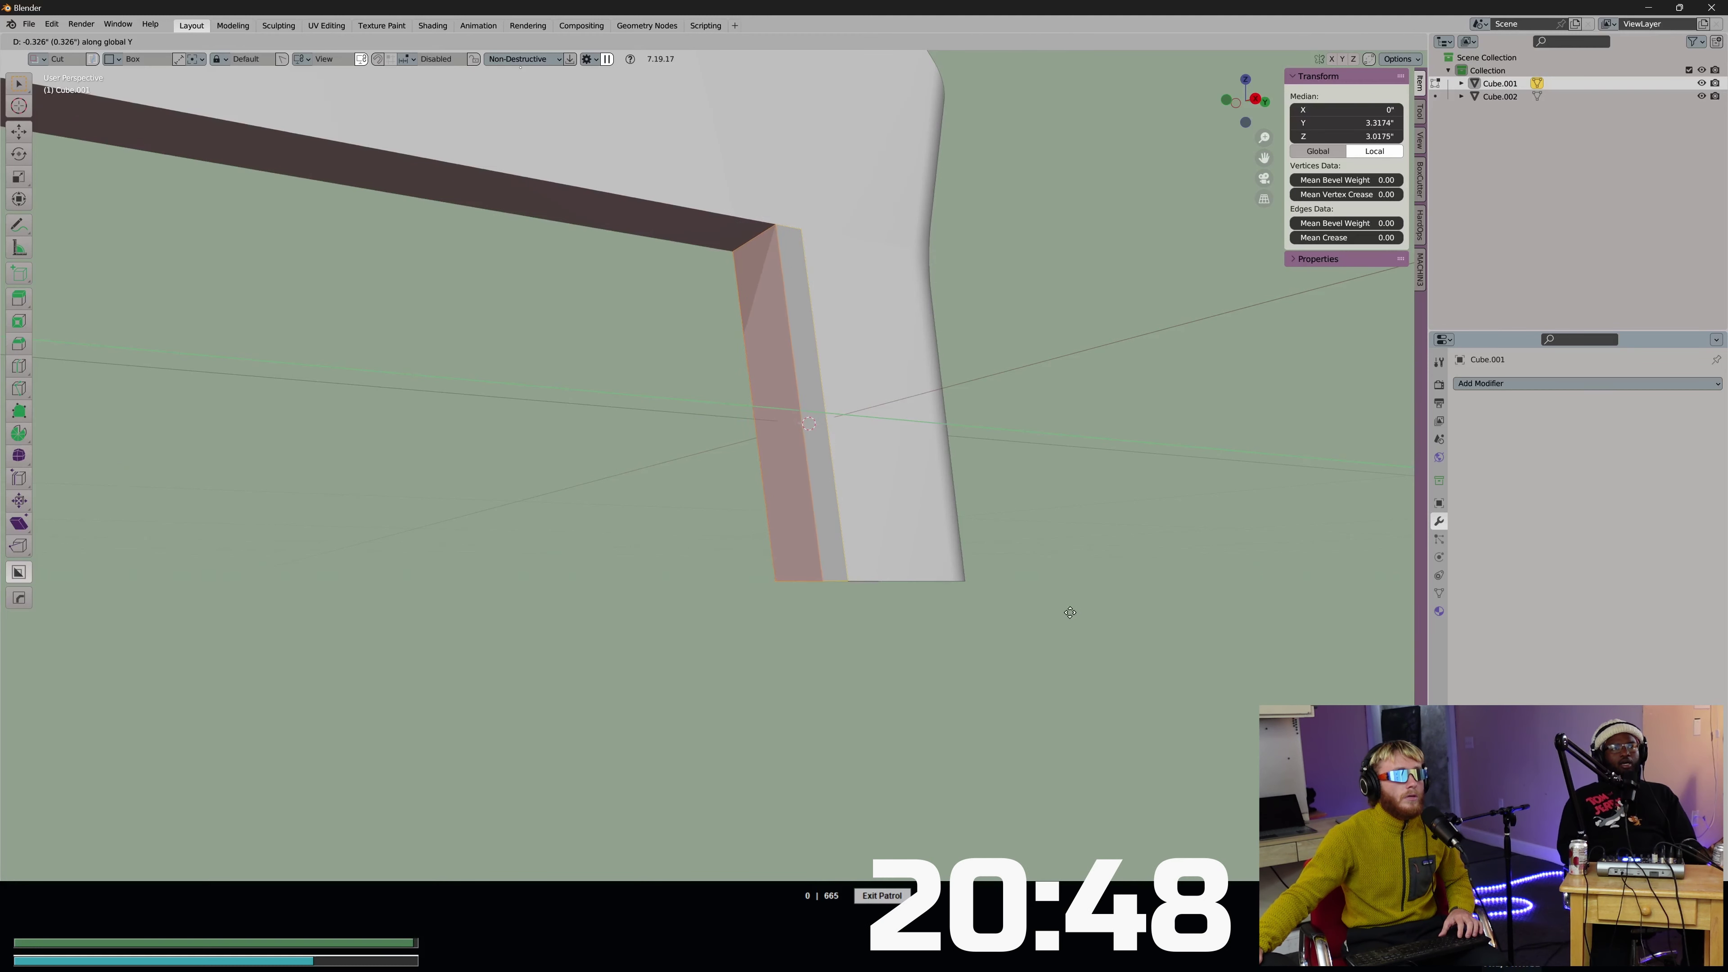
click(1041, 601)
Round the two long front edges of the extruded handle piece with a multi-segment bevel.
middle_drag(1033, 598, 972, 414)
shift+click(762, 482)
key(ctrl+b)
right_click(1001, 474)
scroll(999, 473, up, 3)
key(ctrl+b)
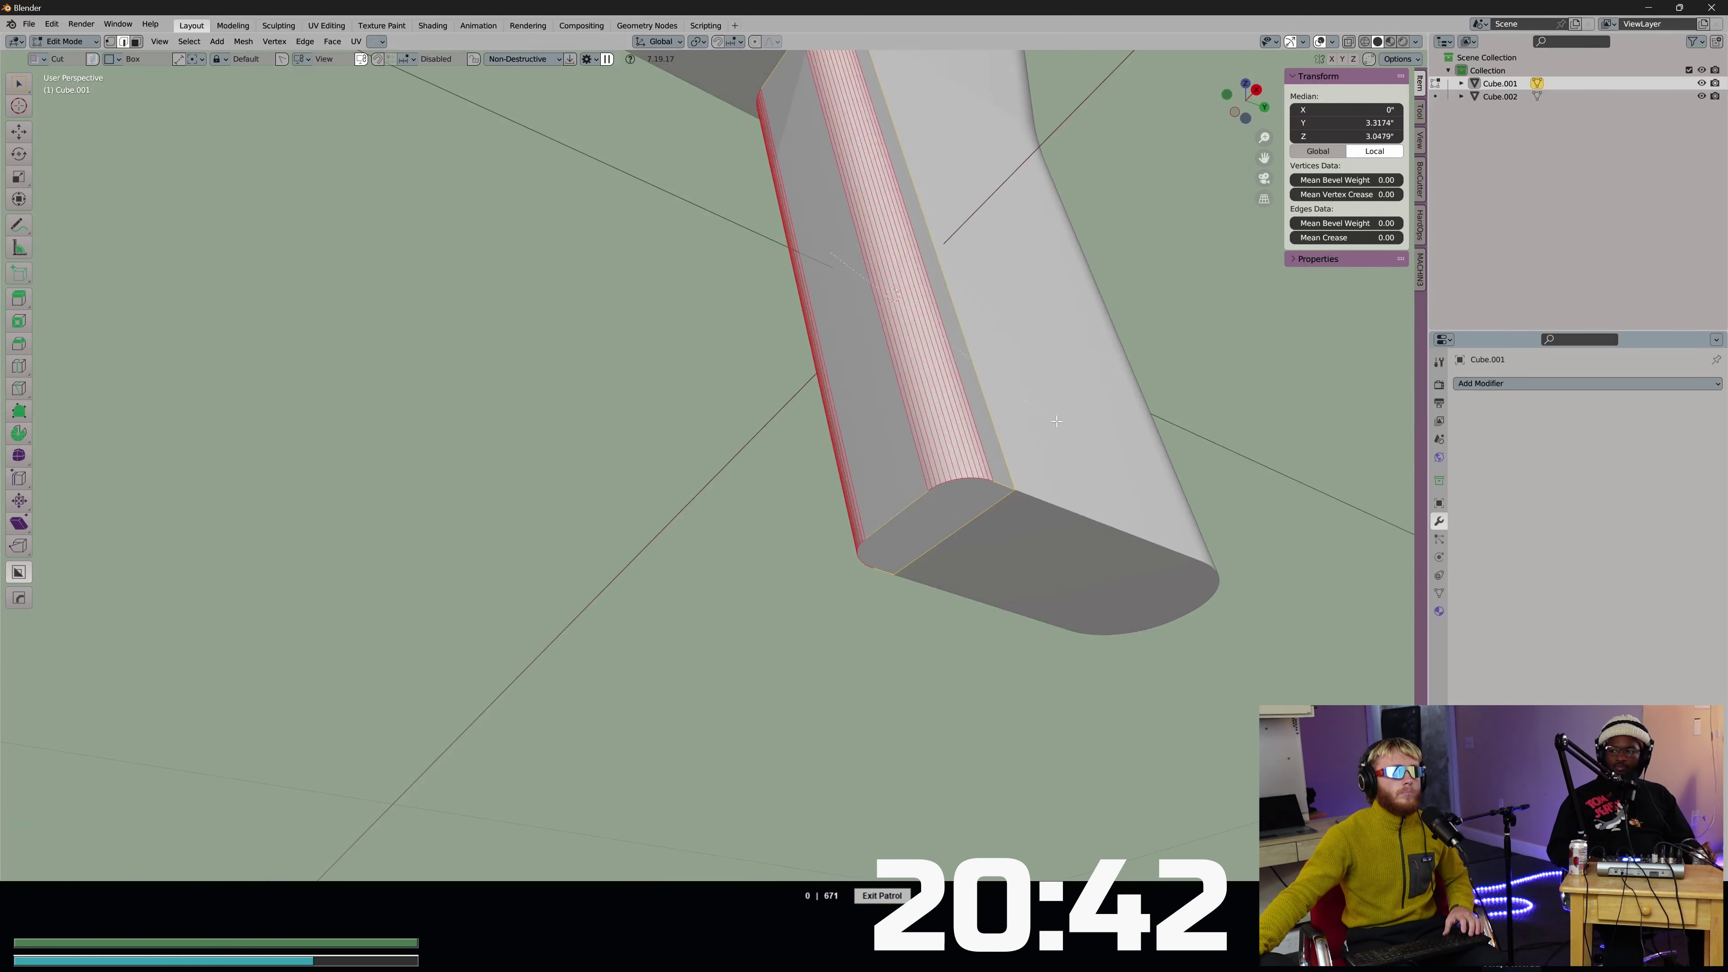
click(1067, 422)
Leave Edit Mode, check the rounded handle piece from several angles and delete it.
key(Tab)
scroll(992, 386, down, 3)
middle_drag(1082, 316, 867, 407)
click(993, 387)
scroll(894, 396, down, 1)
scroll(894, 395, down, 1)
click(754, 385)
middle_drag(711, 393, 778, 349)
scroll(722, 373, up, 4)
click(808, 317)
key(x)
click(807, 317)
click(844, 315)
Enter Edit Mode on the body and add a vertical loop cut across the barrel section.
key(Tab)
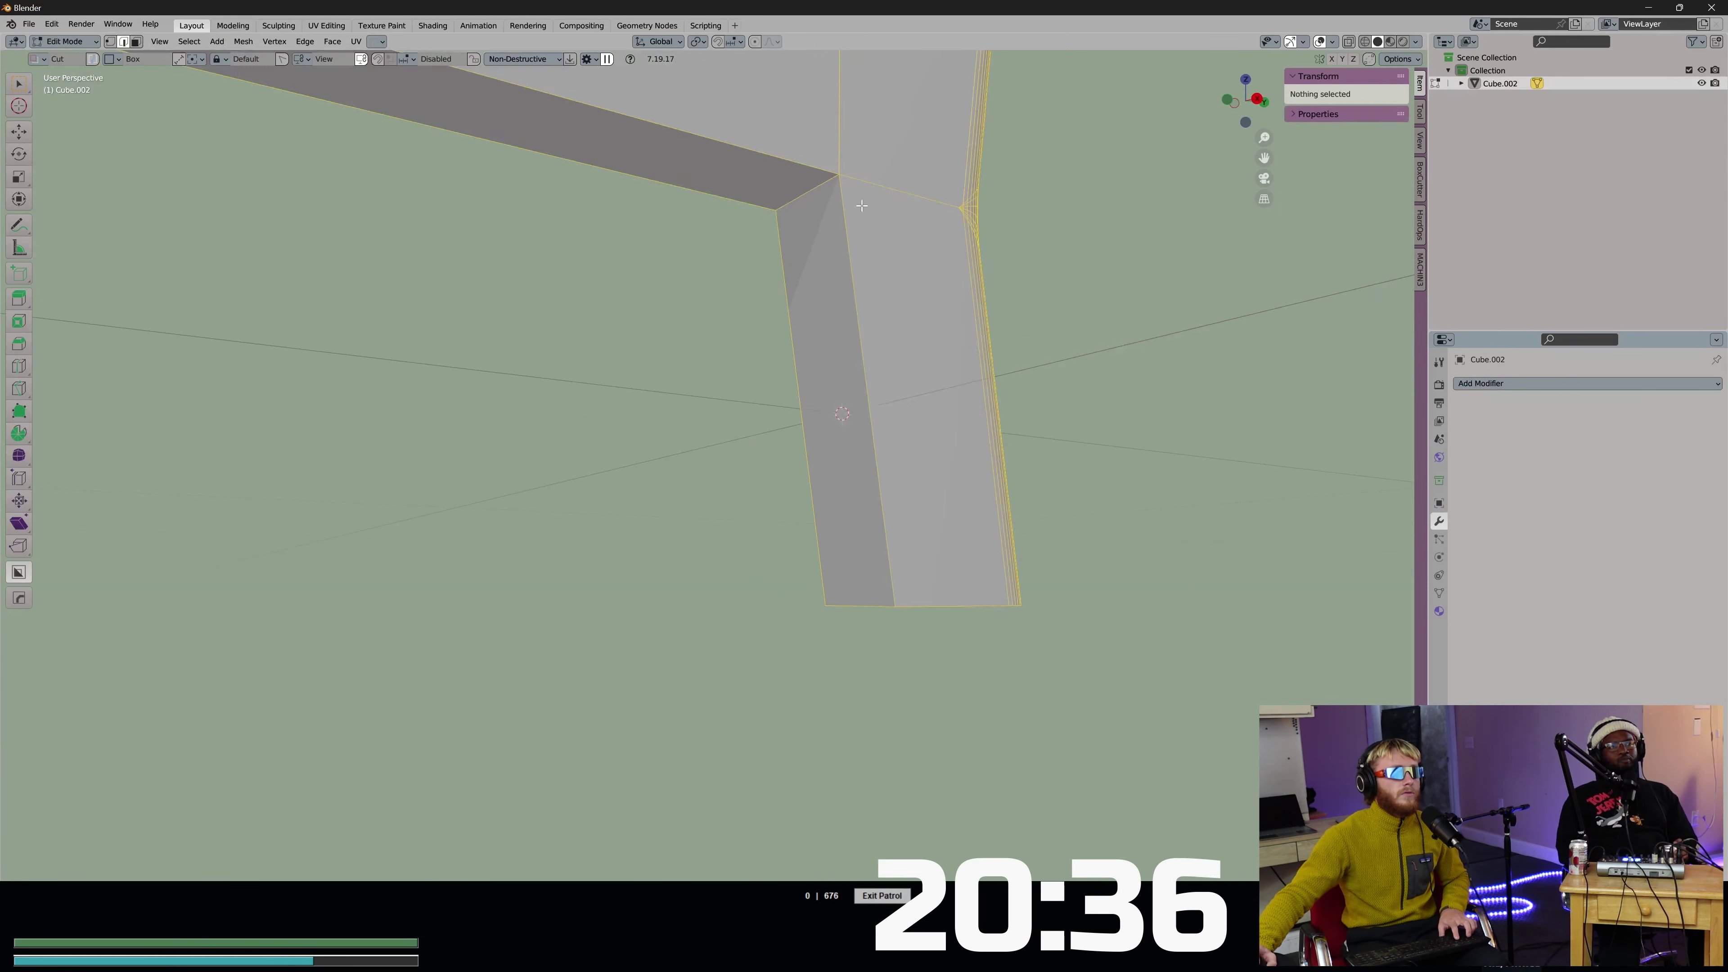
scroll(755, 248, down, 4)
key(ctrl+r)
click(617, 325)
Duplicate the body's underside faces and the handle's front face in place and separate them into an L-shaped strip object.
key(3)
click(664, 328)
shift+click(763, 408)
shift+click(543, 316)
key(ctrl+z)
key(ctrl+z)
key(ctrl+z)
key(ctrl+z)
key(ctrl+z)
key(ctrl+z)
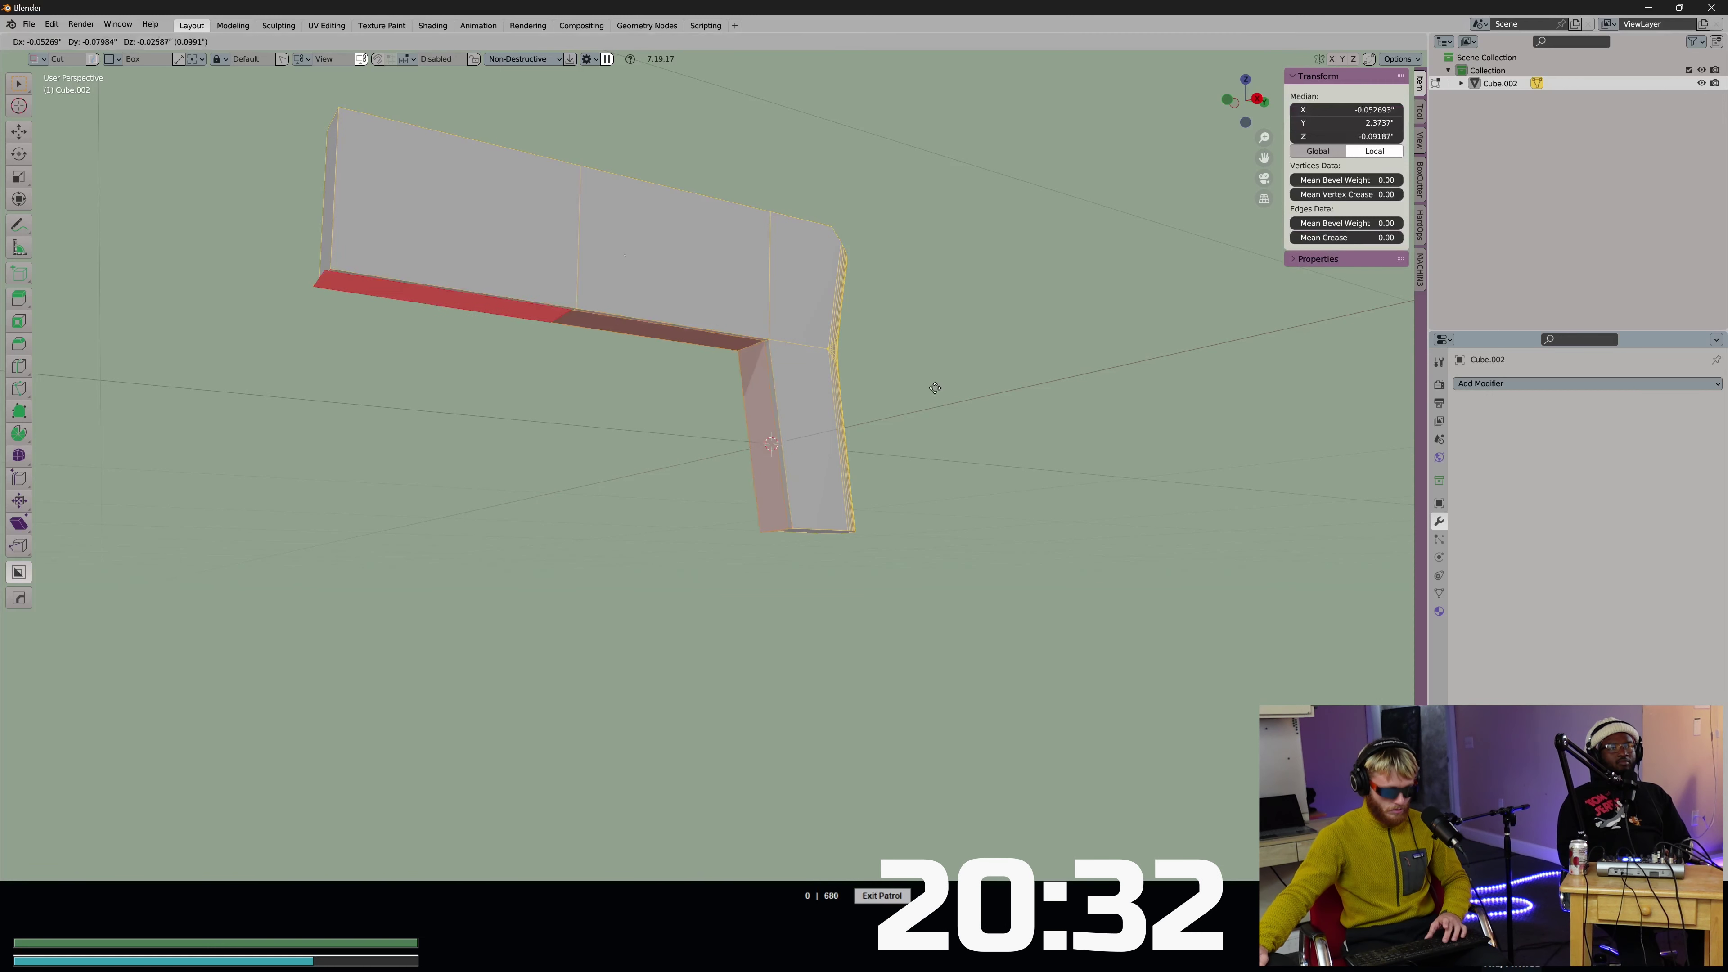
click(758, 361)
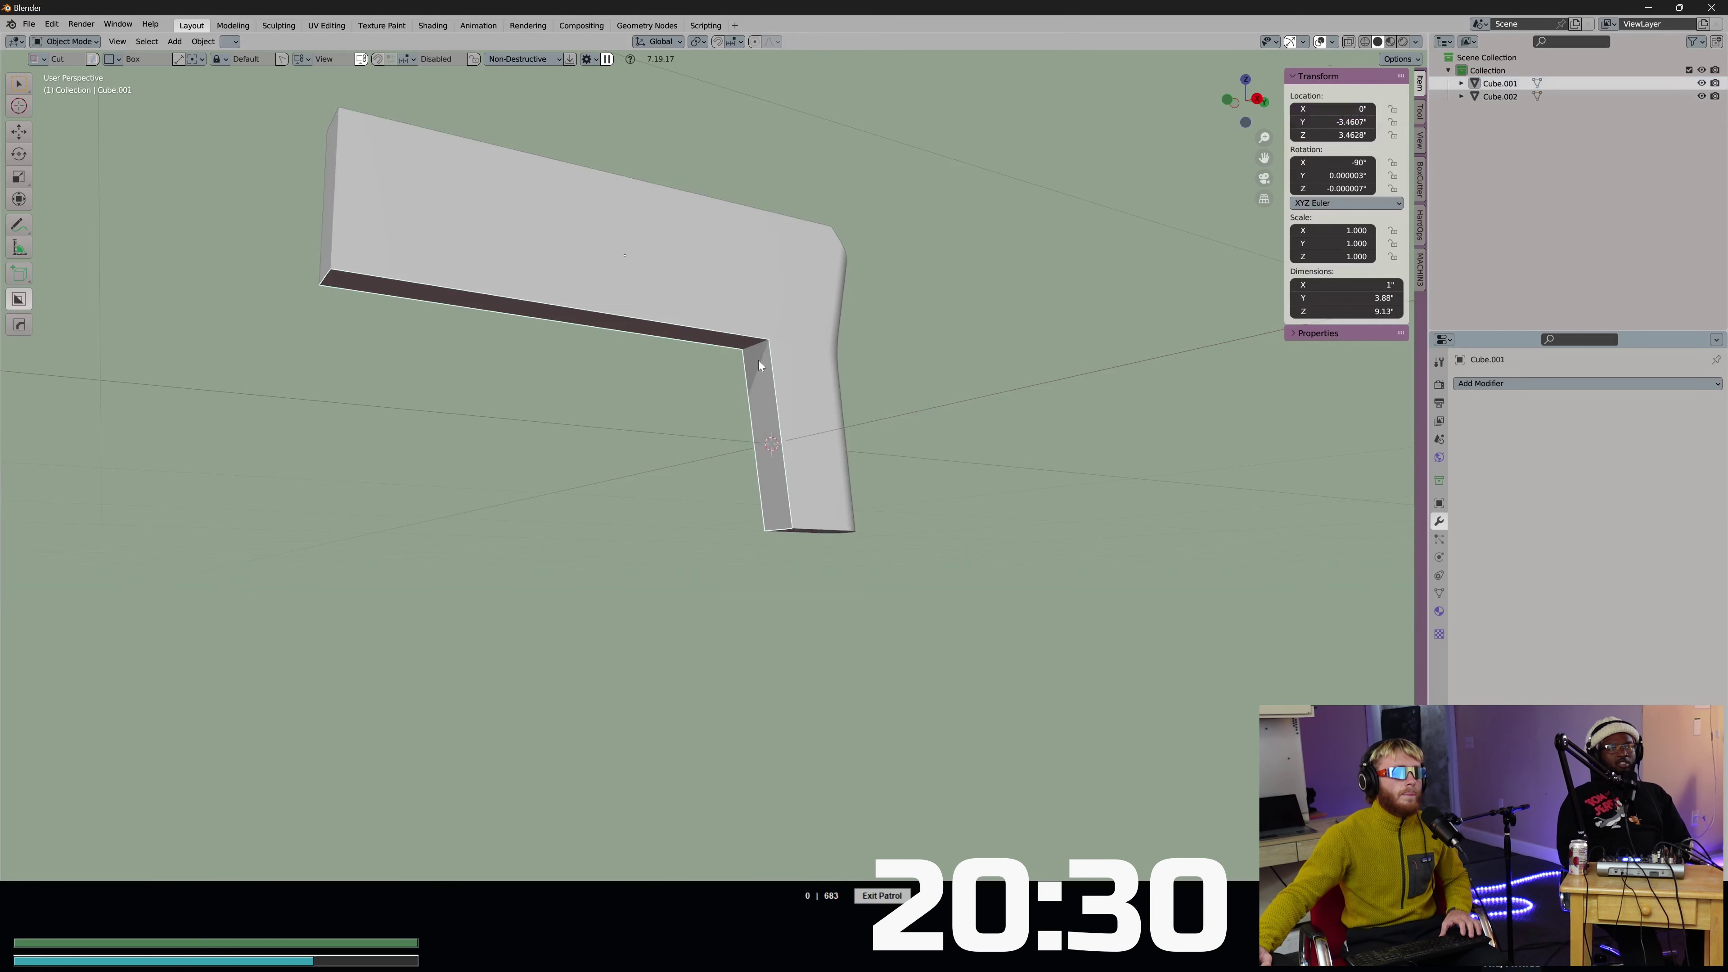
Enter Edit Mode on the separated L-shaped strip and select all its faces.
key(Tab)
key(q)
click(833, 364)
key(a)
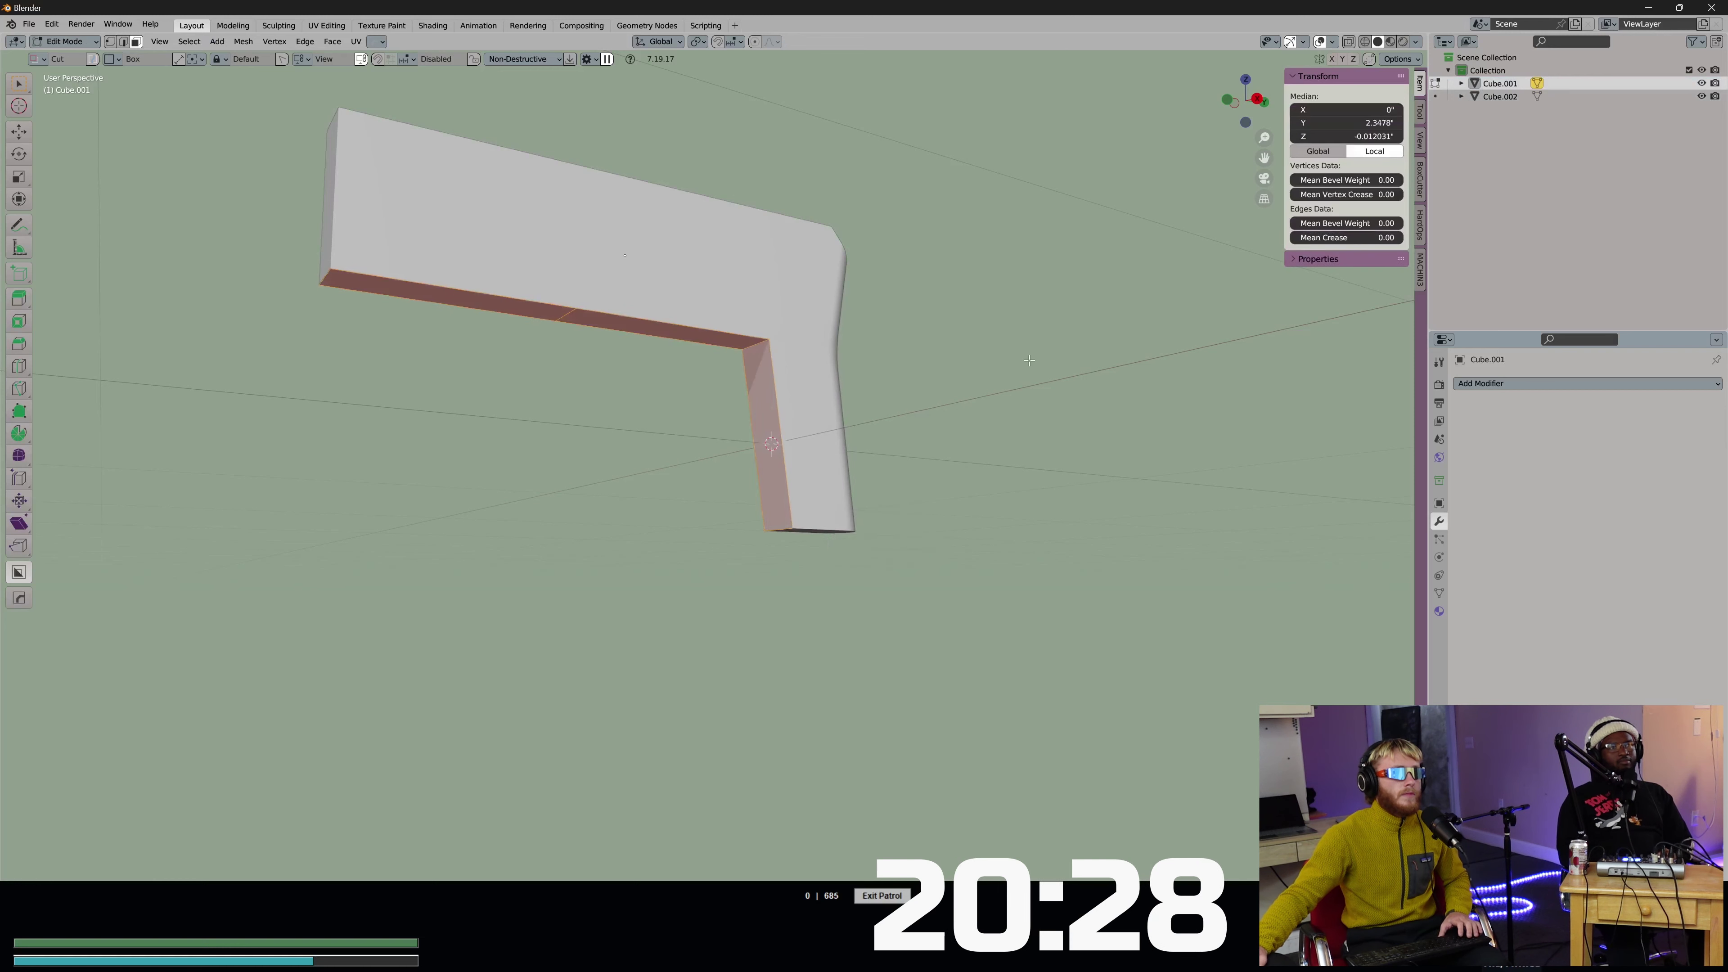
key(e)
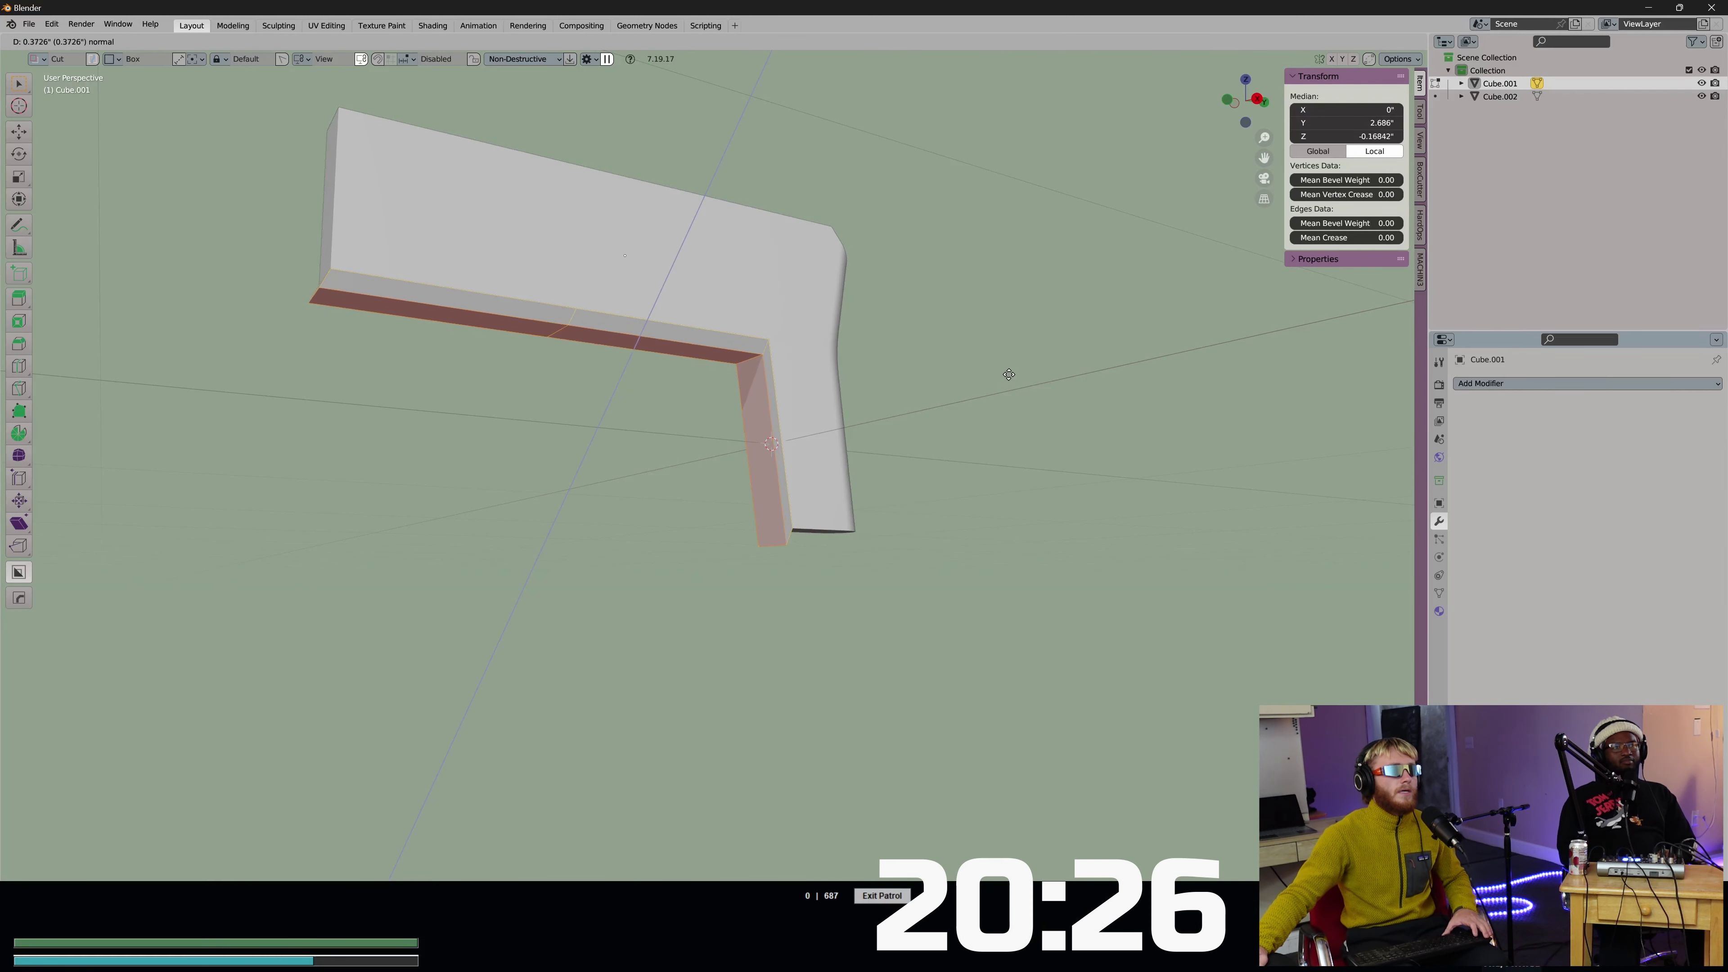
right_click(1008, 375)
key(ctrl+z)
Extrude the strip's faces along their normals by about 0.95 inch.
click(331, 41)
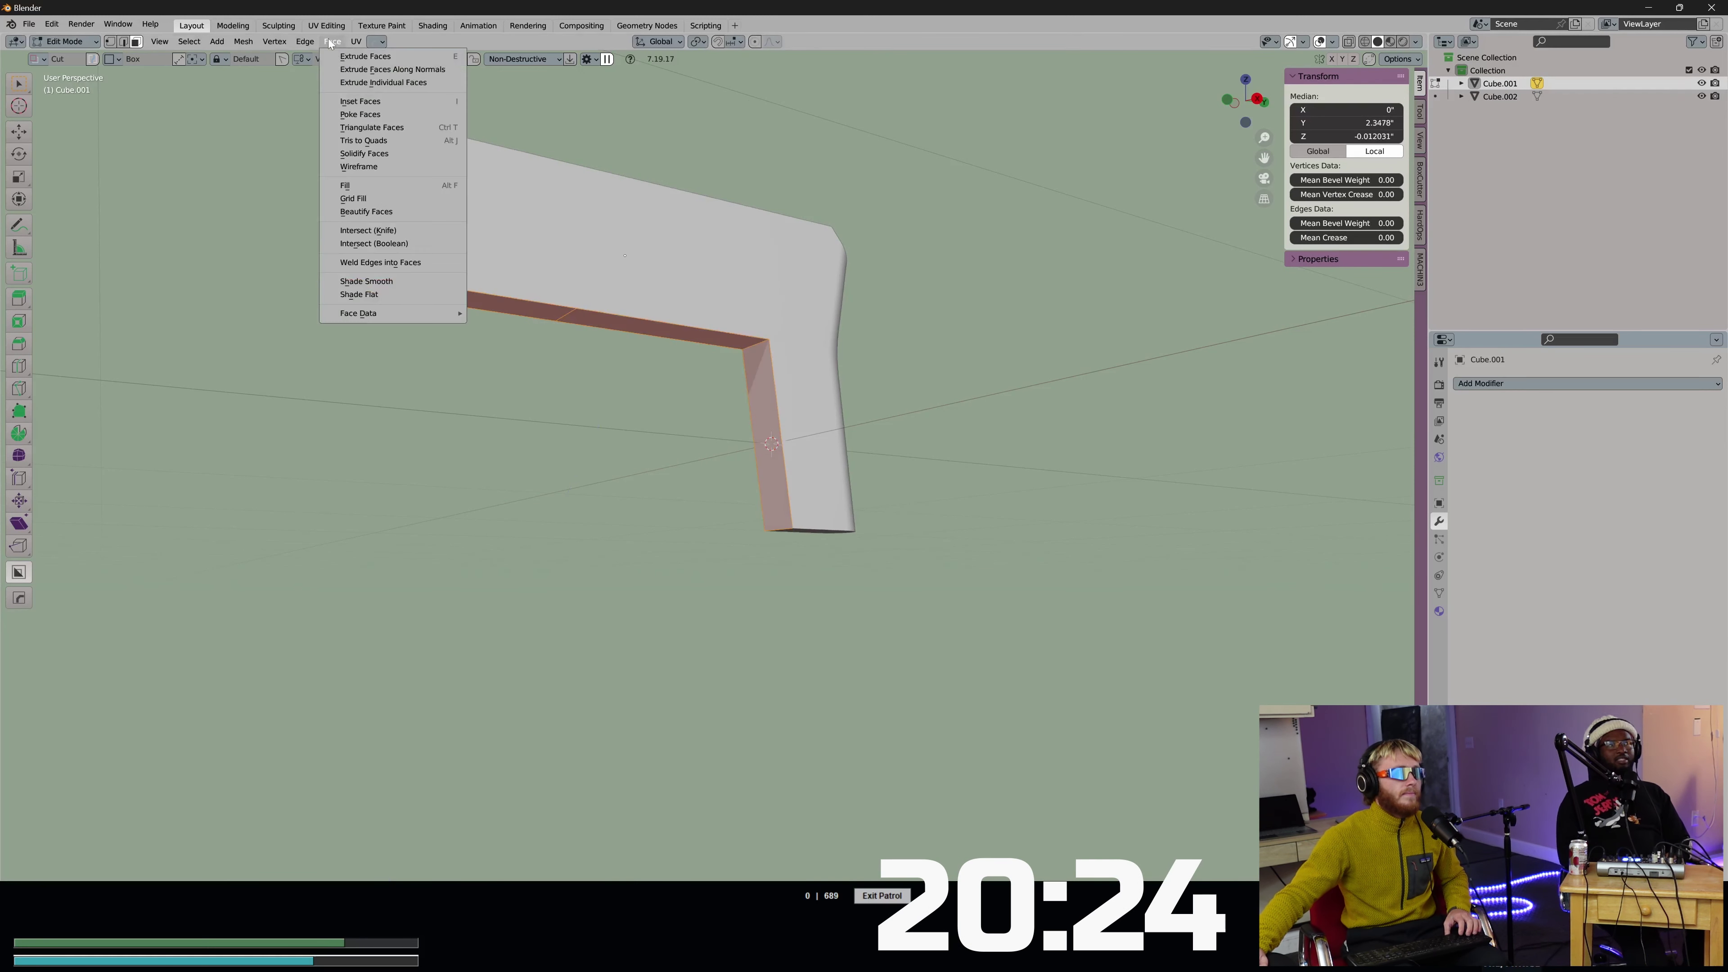
click(373, 69)
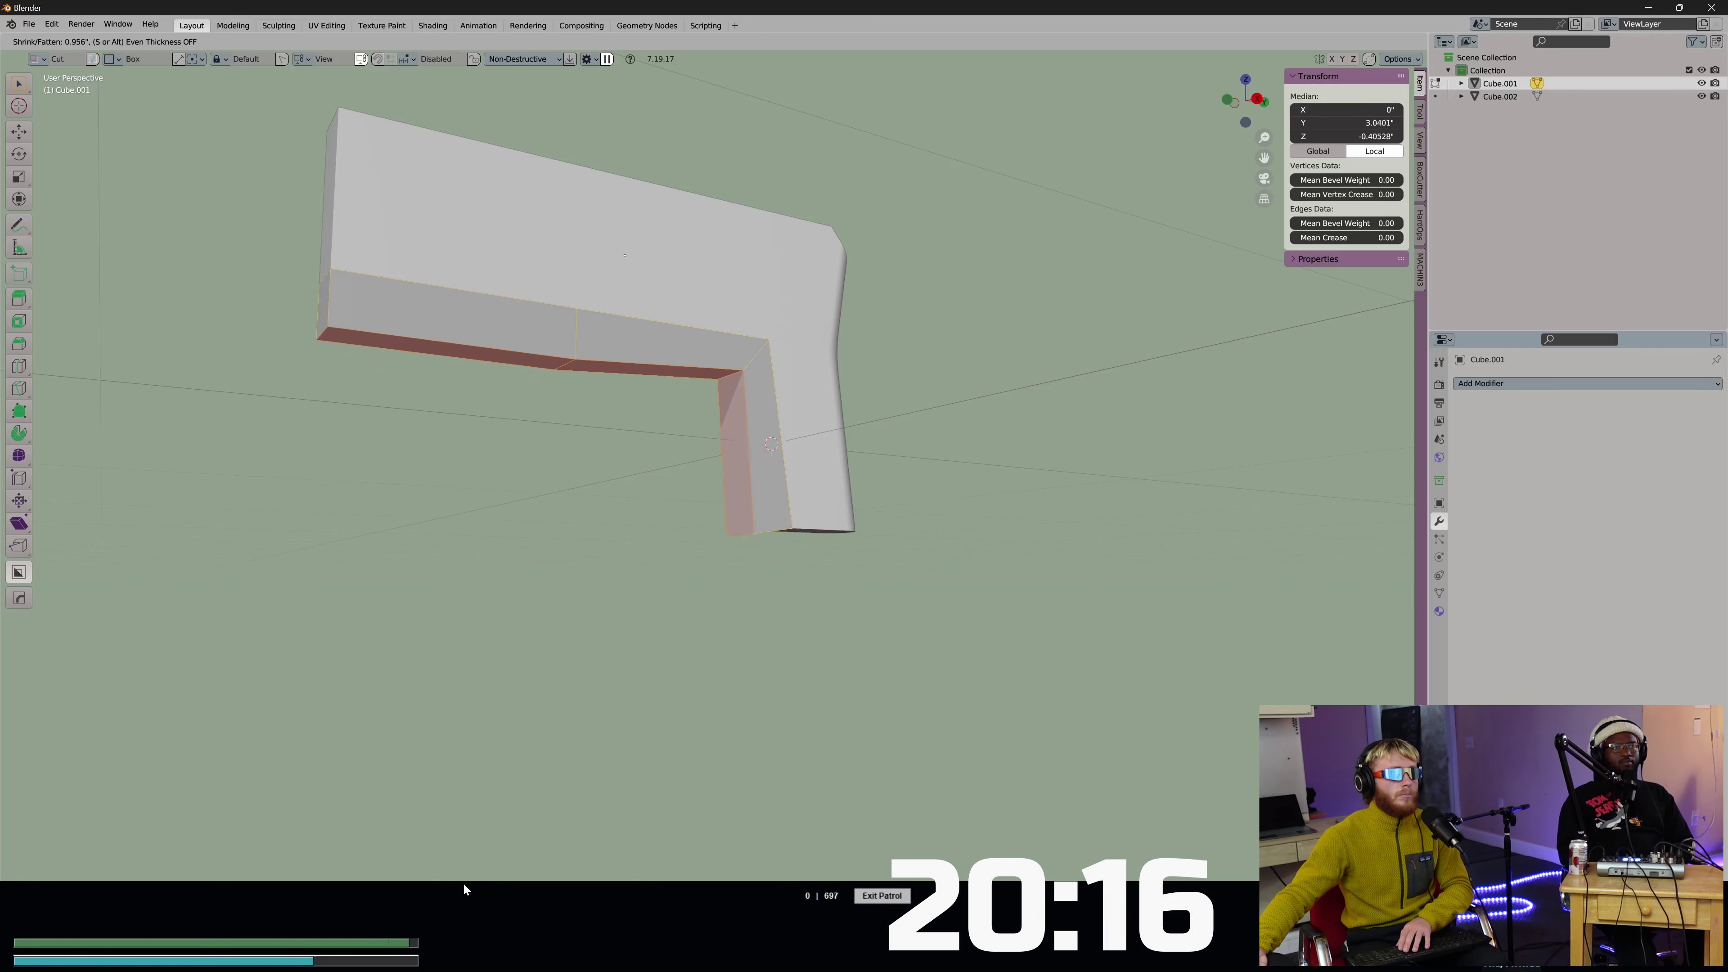
click(679, 668)
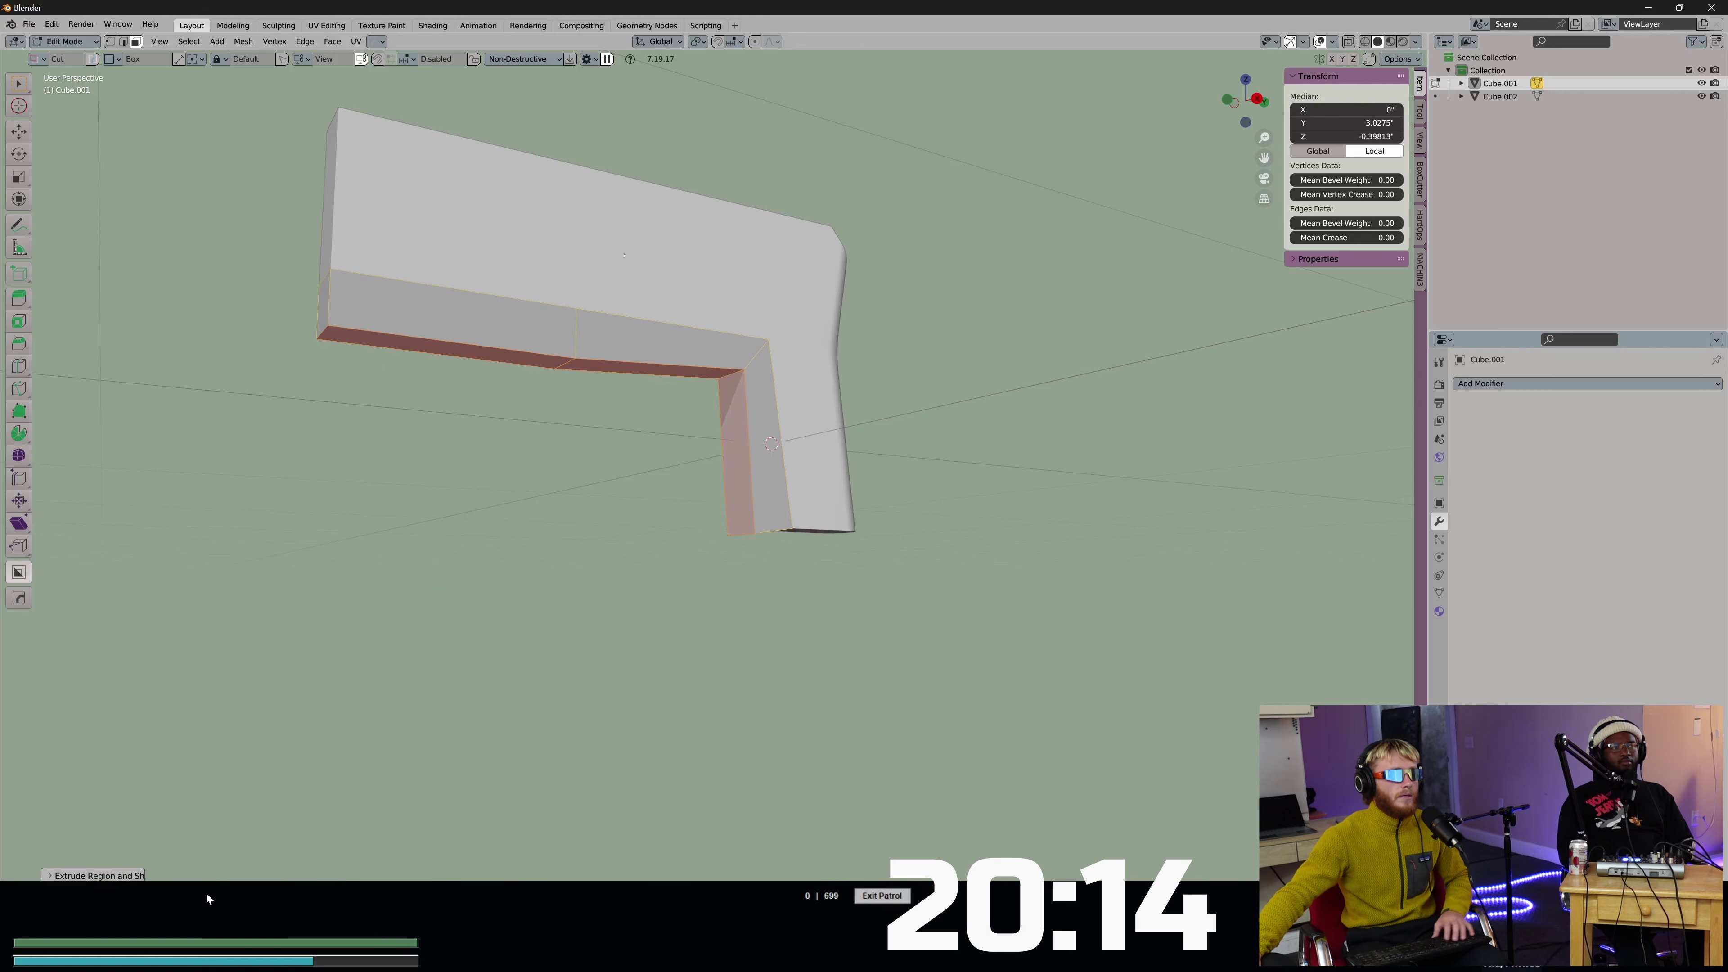
click(675, 676)
Select the lower front edge of the strip's handle section, turn on snapping and choose its snap target.
scroll(674, 677, up, 1)
click(757, 551)
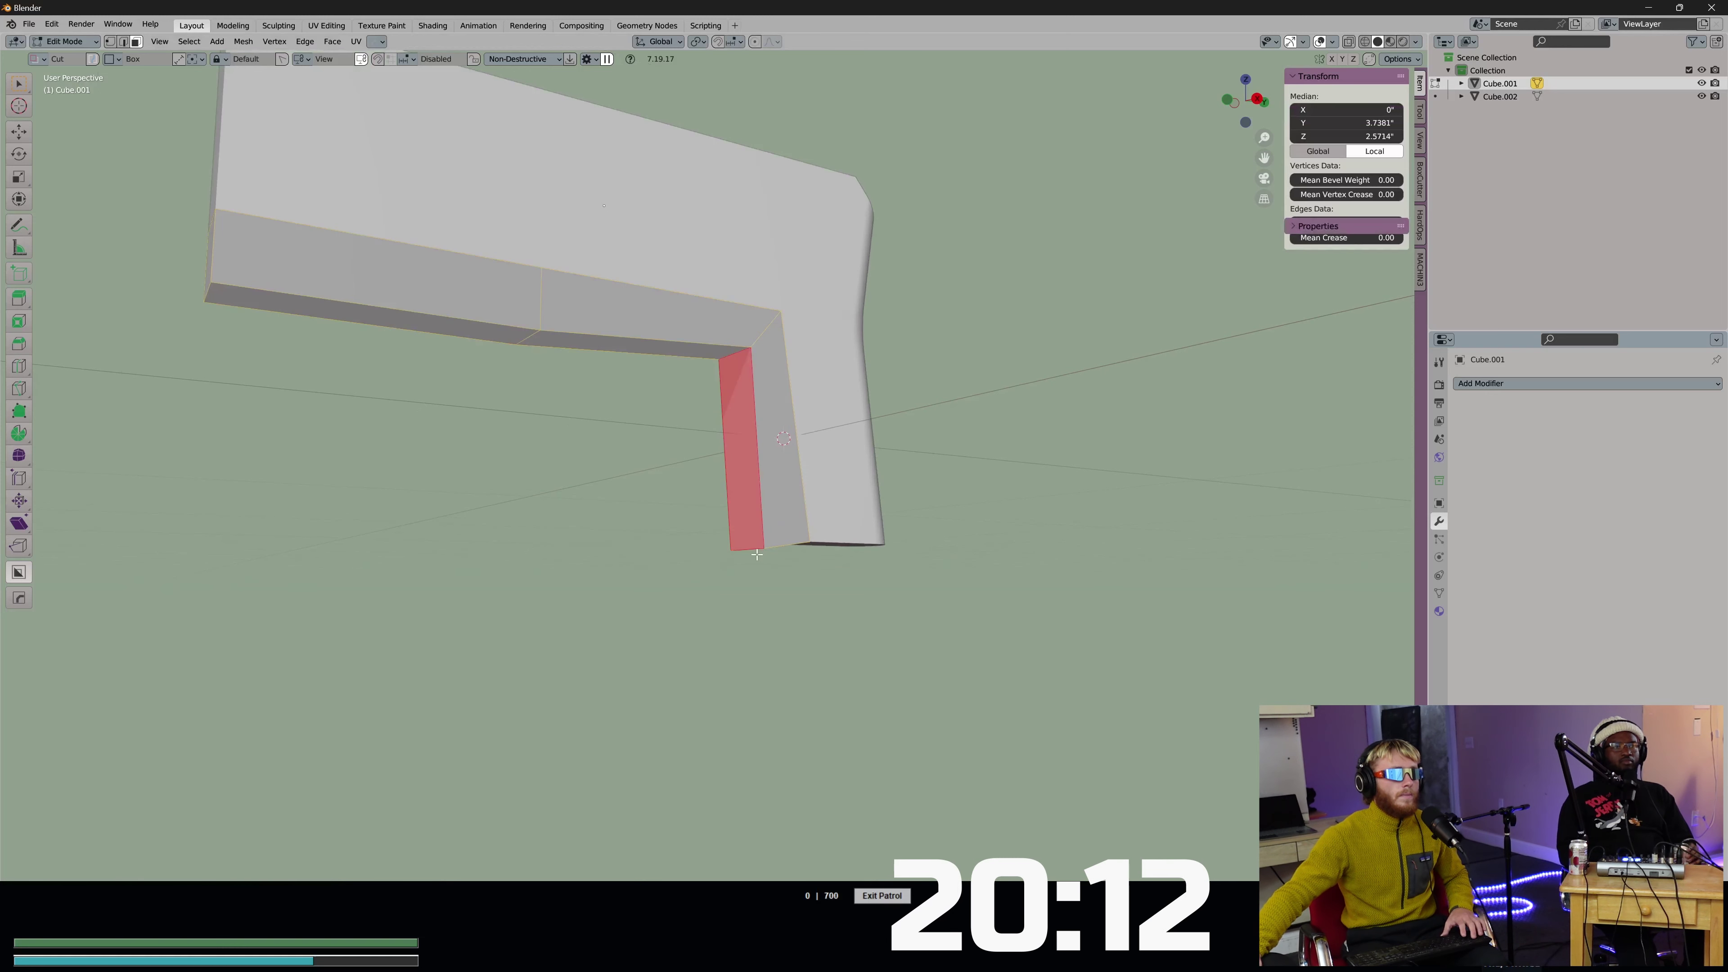
key(2)
click(752, 544)
click(718, 42)
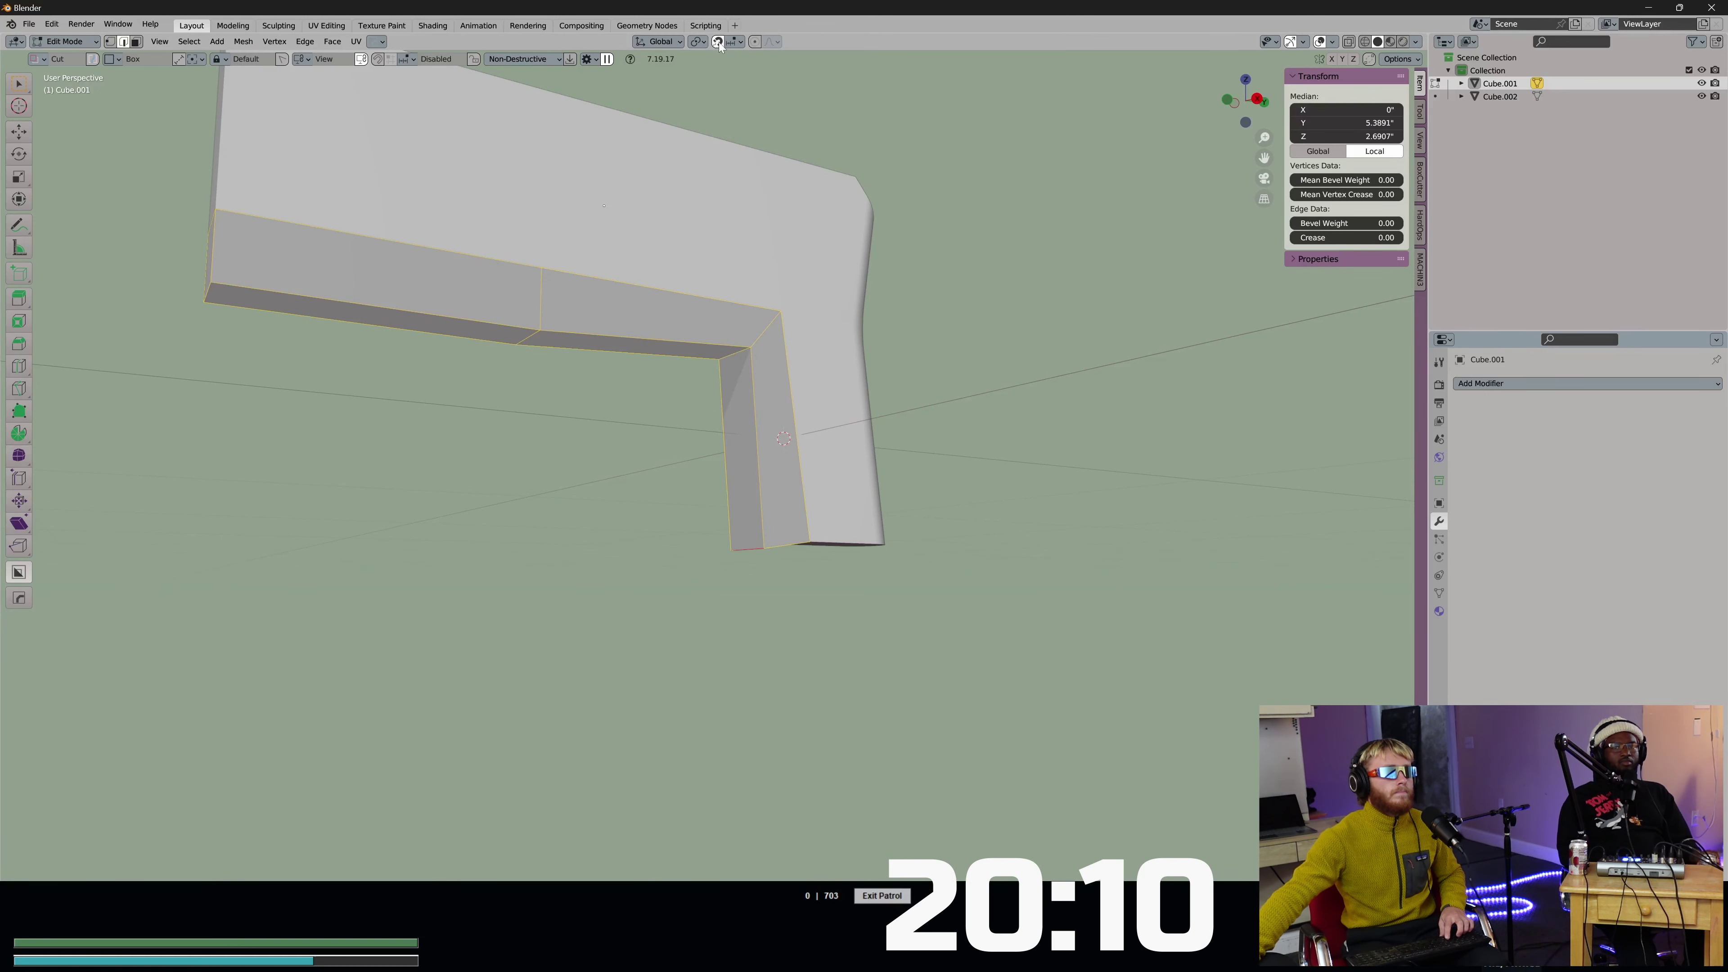
click(734, 42)
click(747, 107)
Move the selected lower edge so the strip's handle section ends level with the bottom of the handle.
middle_drag(818, 487, 787, 469)
key(g)
key(y)
click(826, 525)
scroll(843, 537, up, 3)
middle_drag(899, 564, 827, 571)
key(g)
key(z)
click(791, 578)
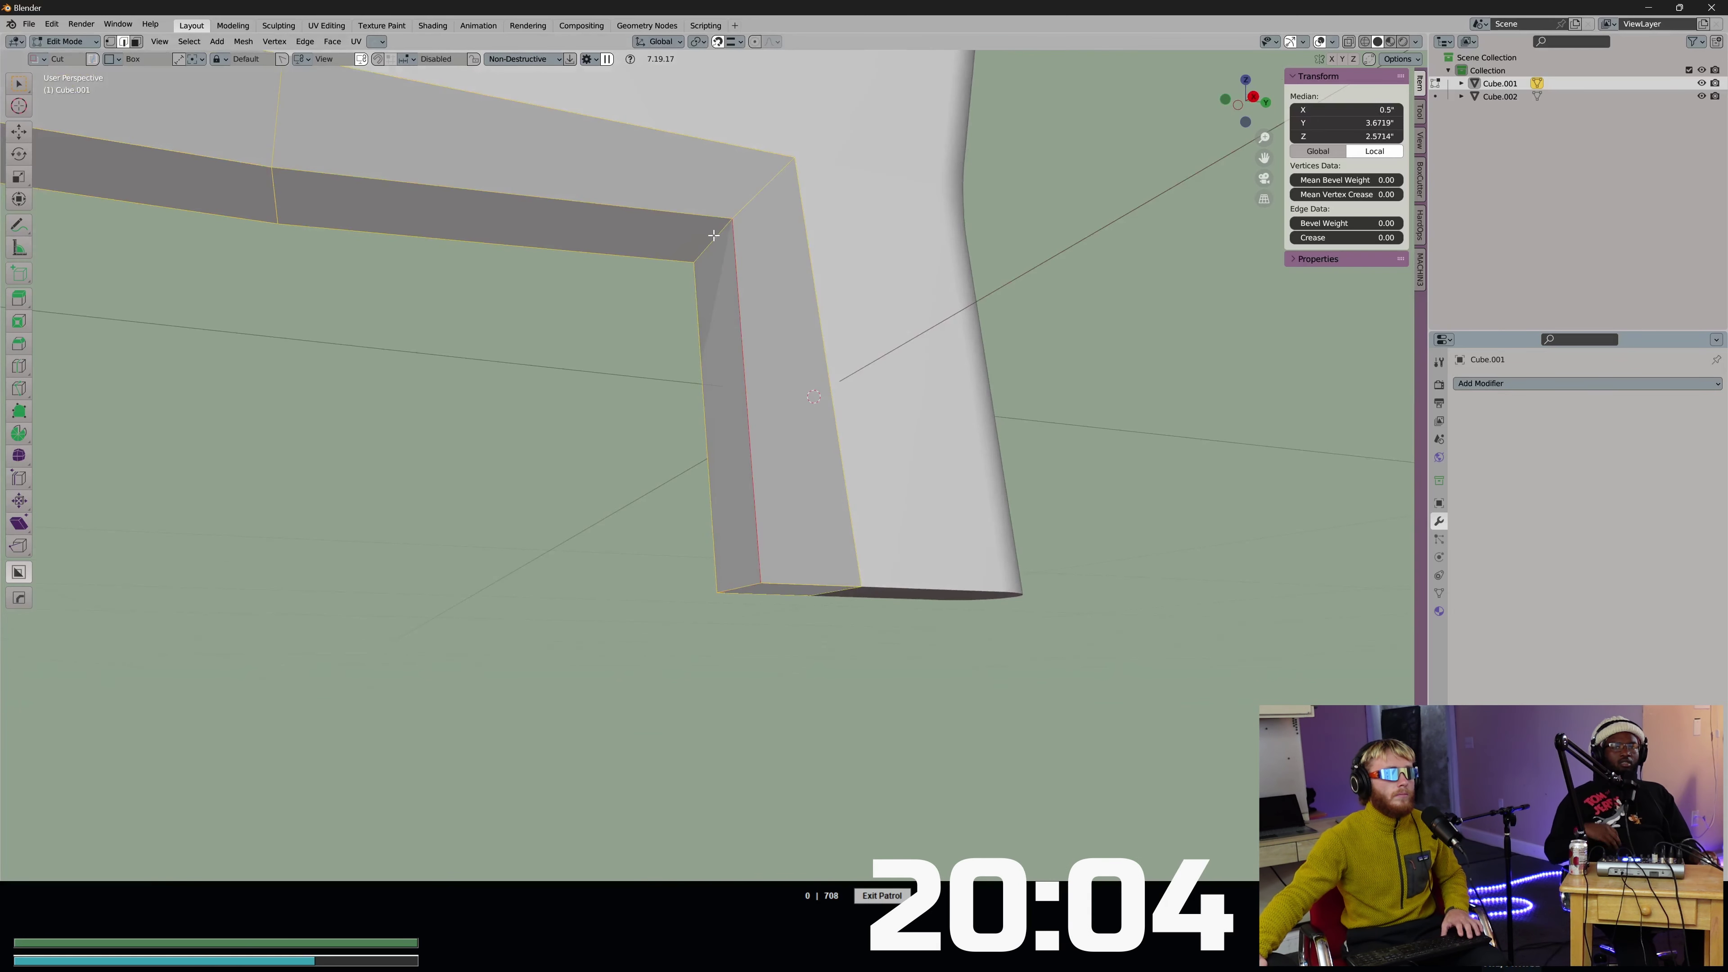
Move the front face of the strip's handle section back toward the handle to thin that section.
key(3)
click(743, 466)
key(g)
key(z)
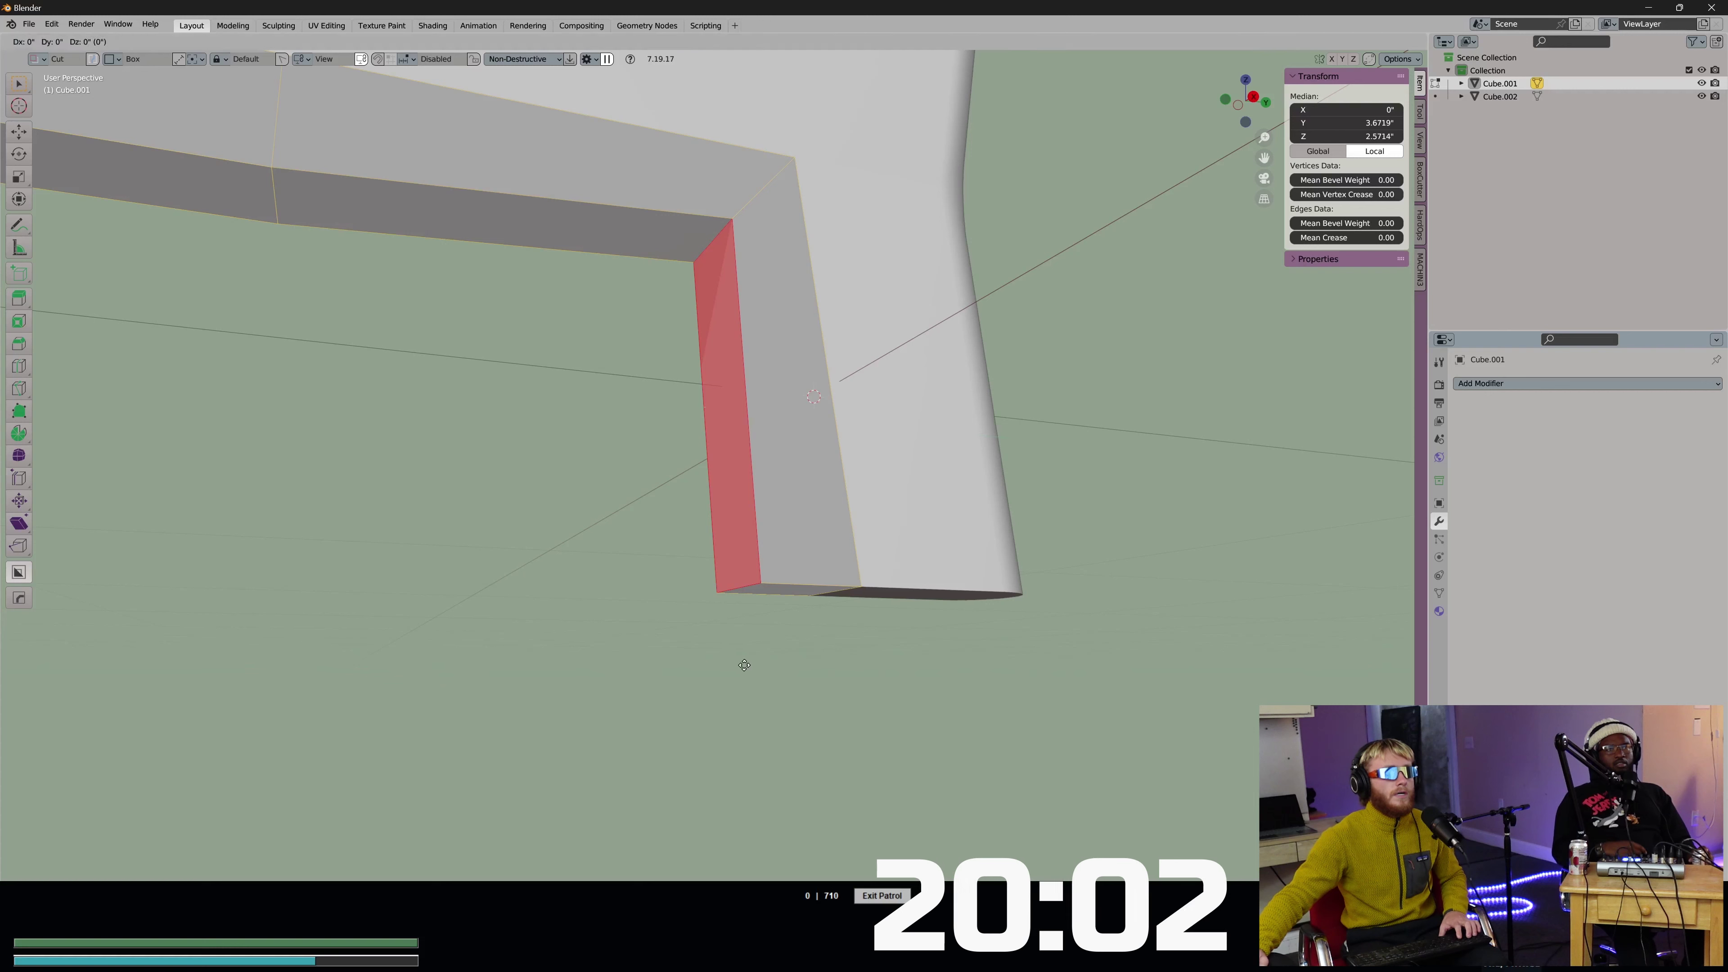
click(772, 596)
Round the strip's inner corner edge between barrel and handle sections with a multi-segment bevel.
key(2)
click(761, 273)
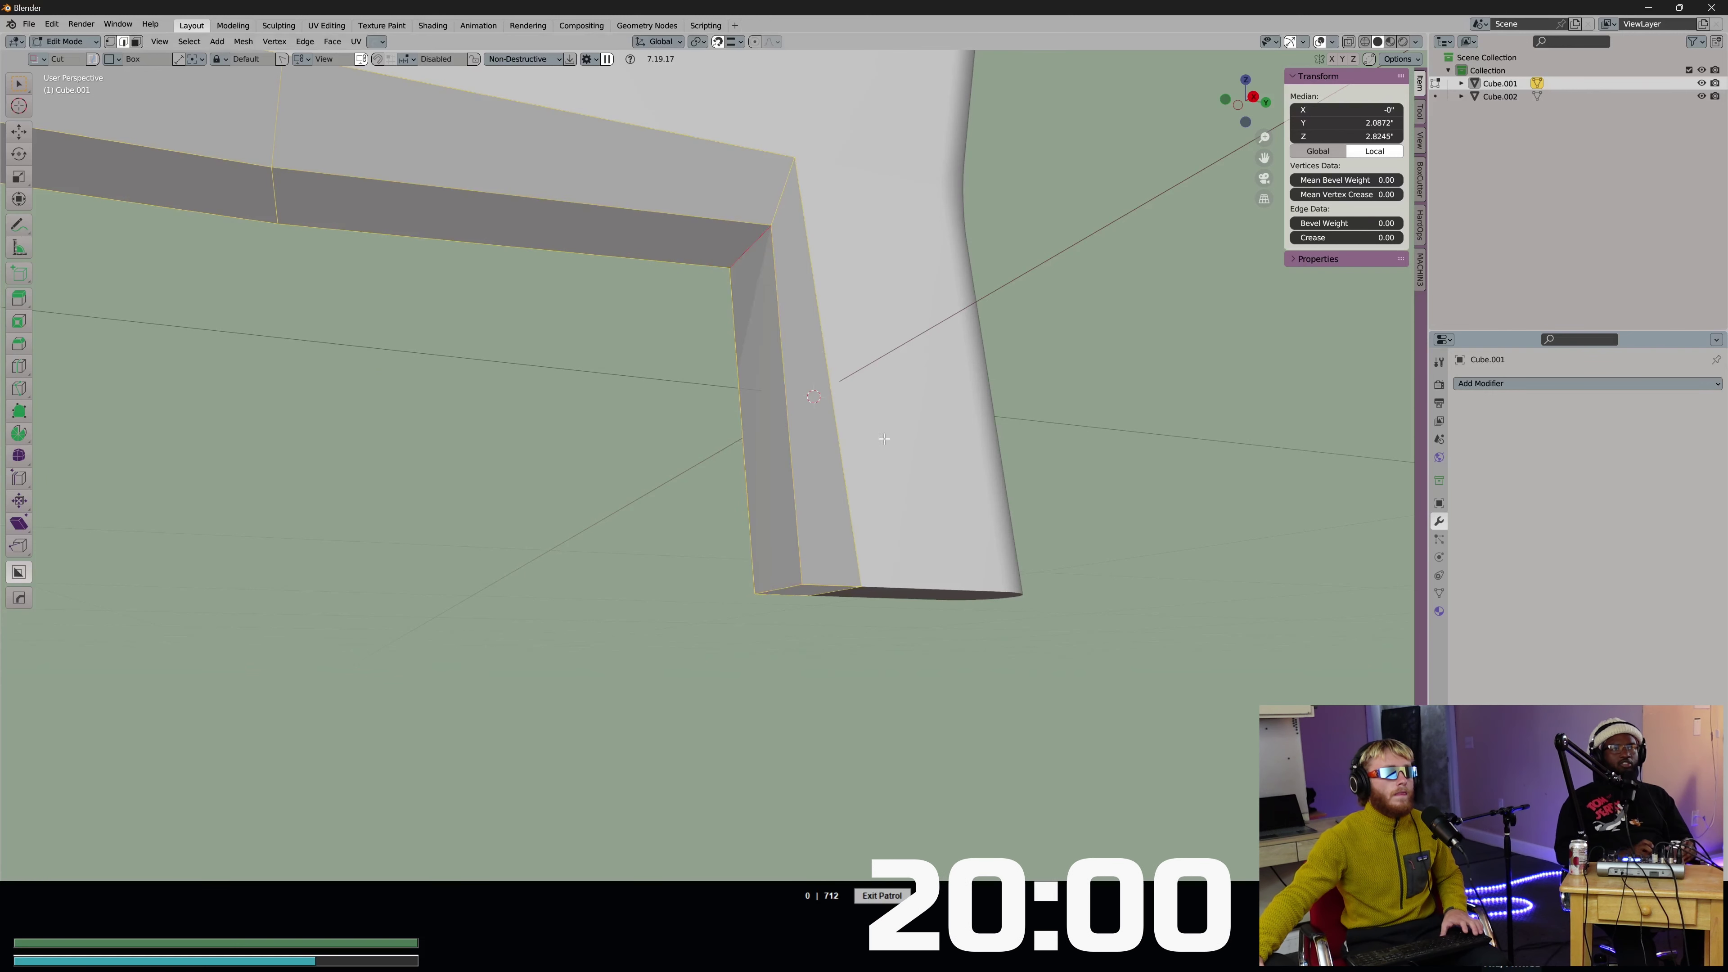
key(g)
click(924, 485)
key(ctrl+b)
click(883, 455)
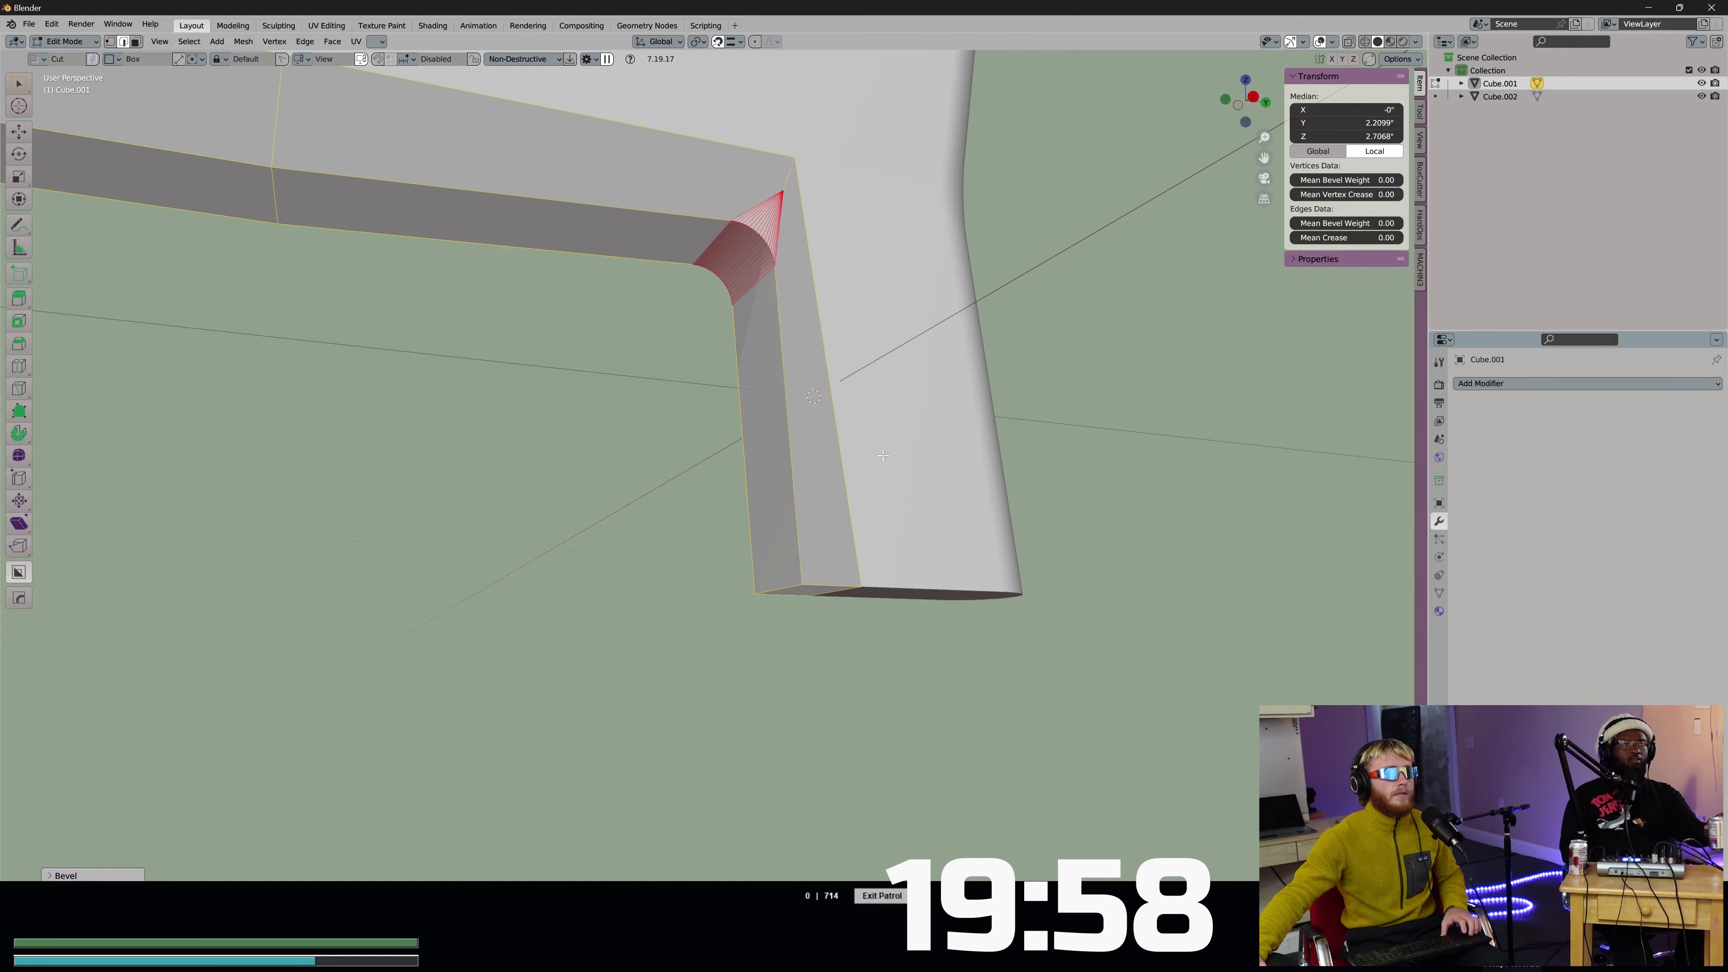
Try a multi-segment bevel on the strip's outer side edge path along the barrel underside and handle front.
click(780, 392)
scroll(714, 364, down, 4)
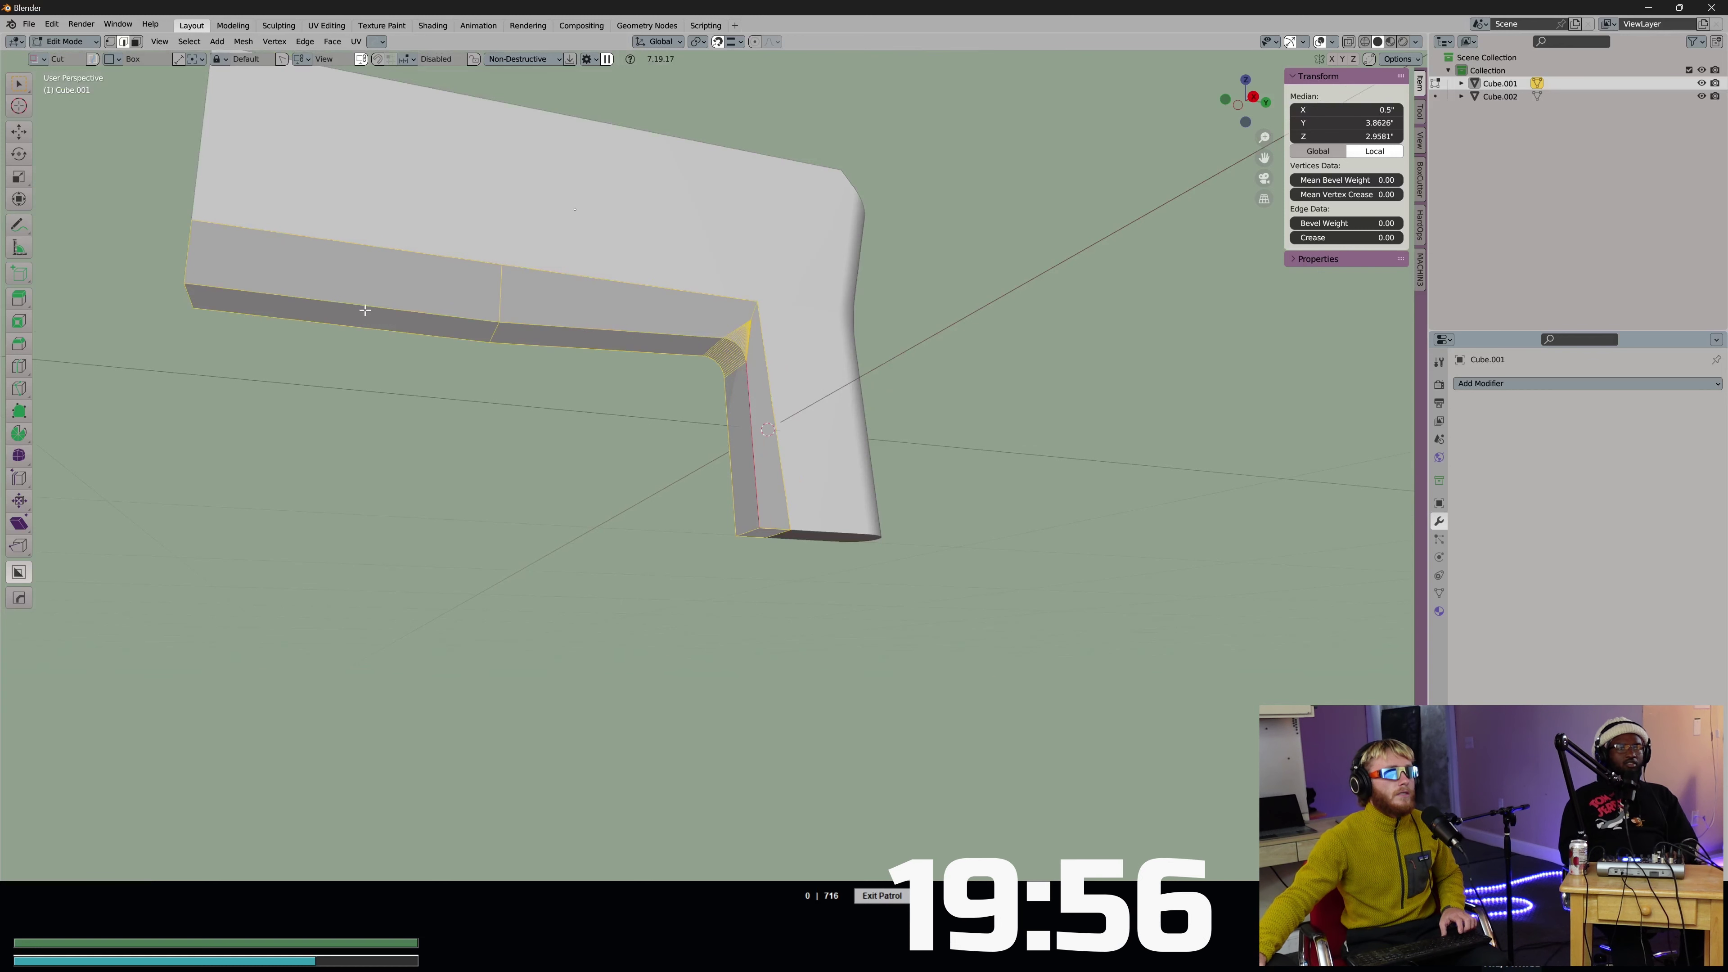
ctrl+click(755, 422)
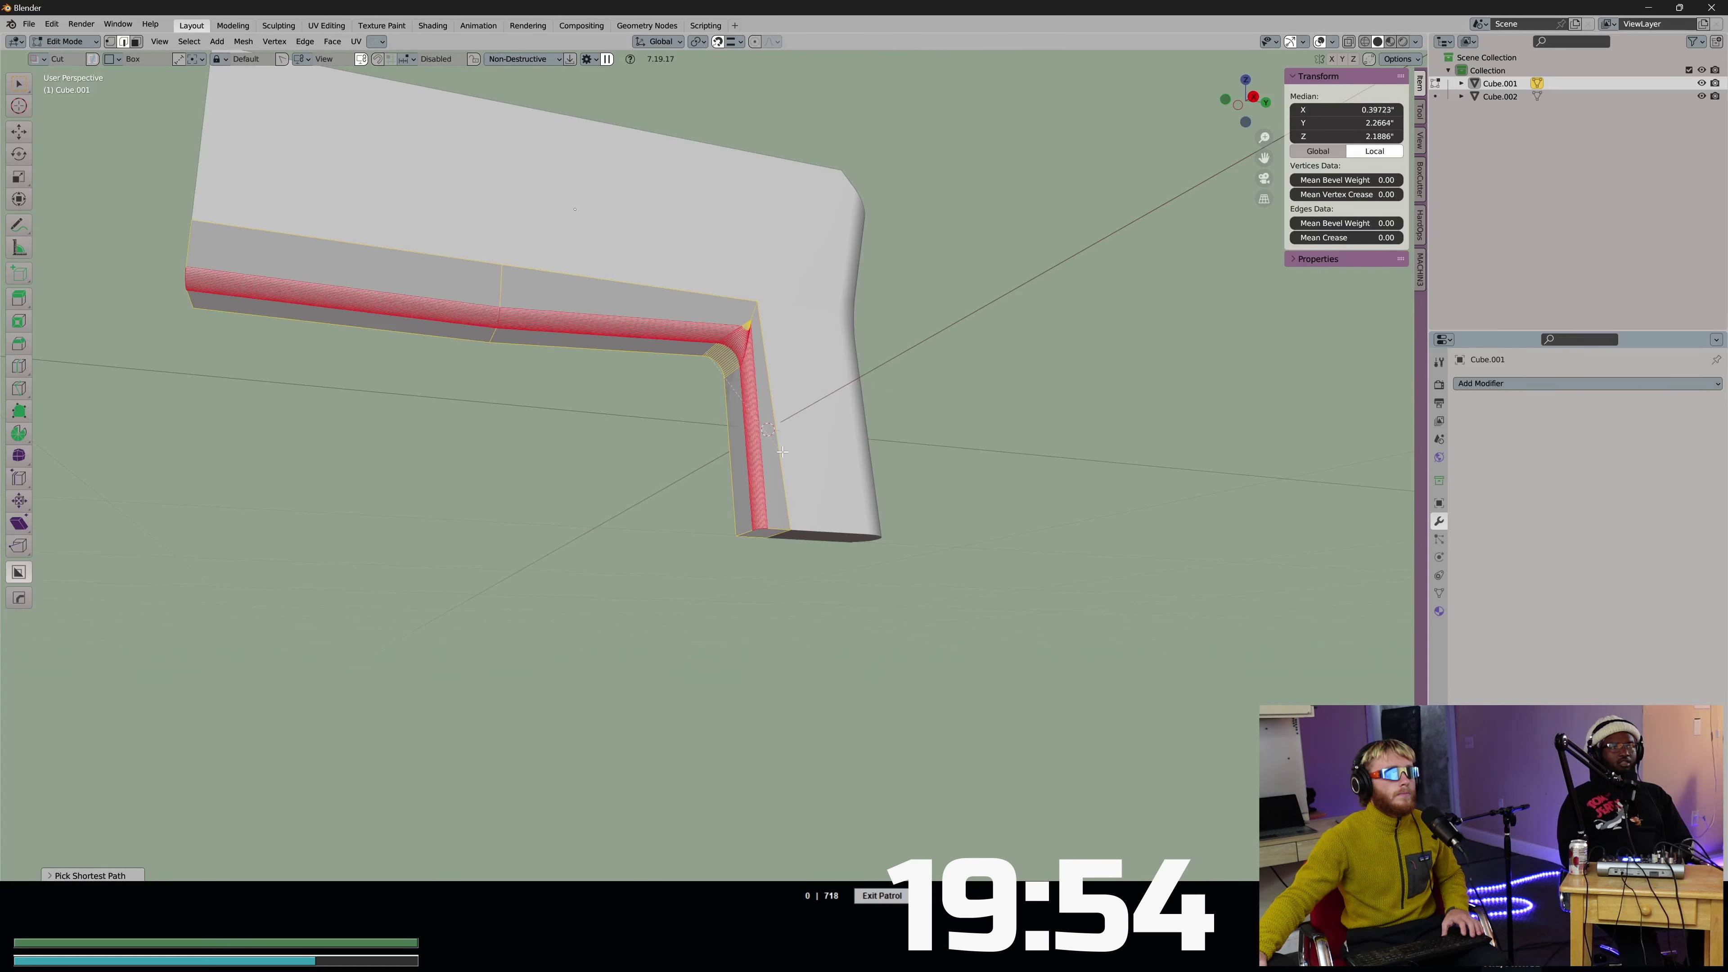
scroll(783, 446, up, 3)
Run Clean Mesh on the whole strip, then check it in Object Mode and return to Edit Mode.
key(a)
key(q)
key(c)
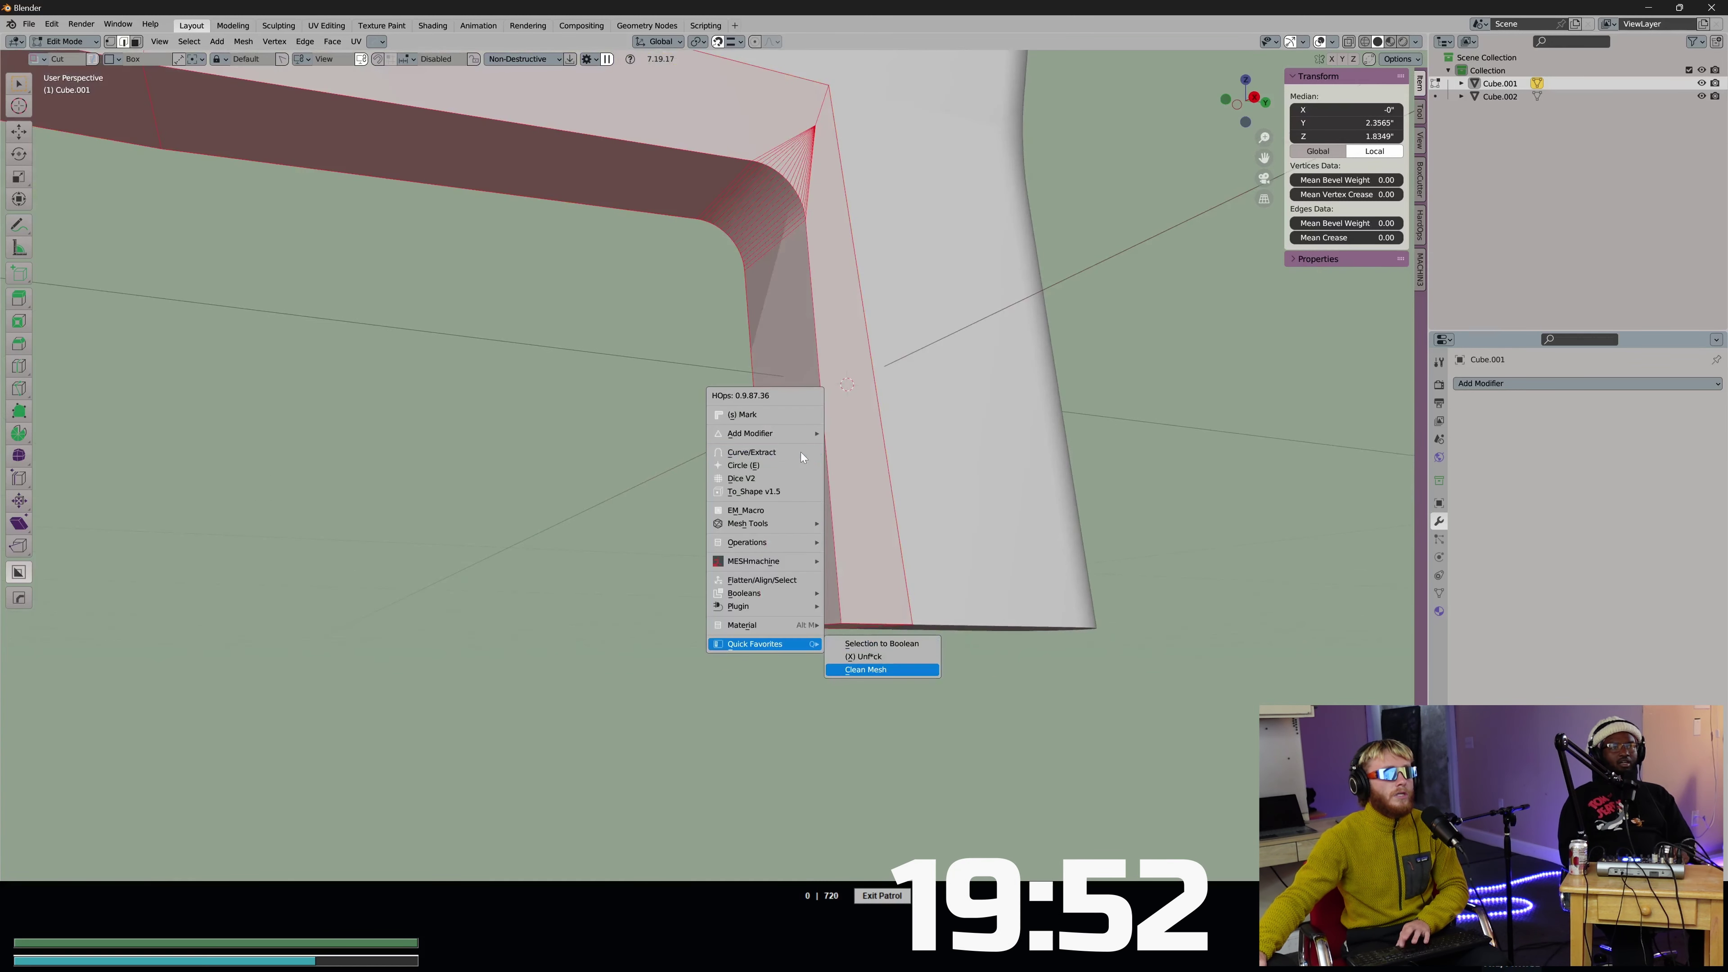
key(Tab)
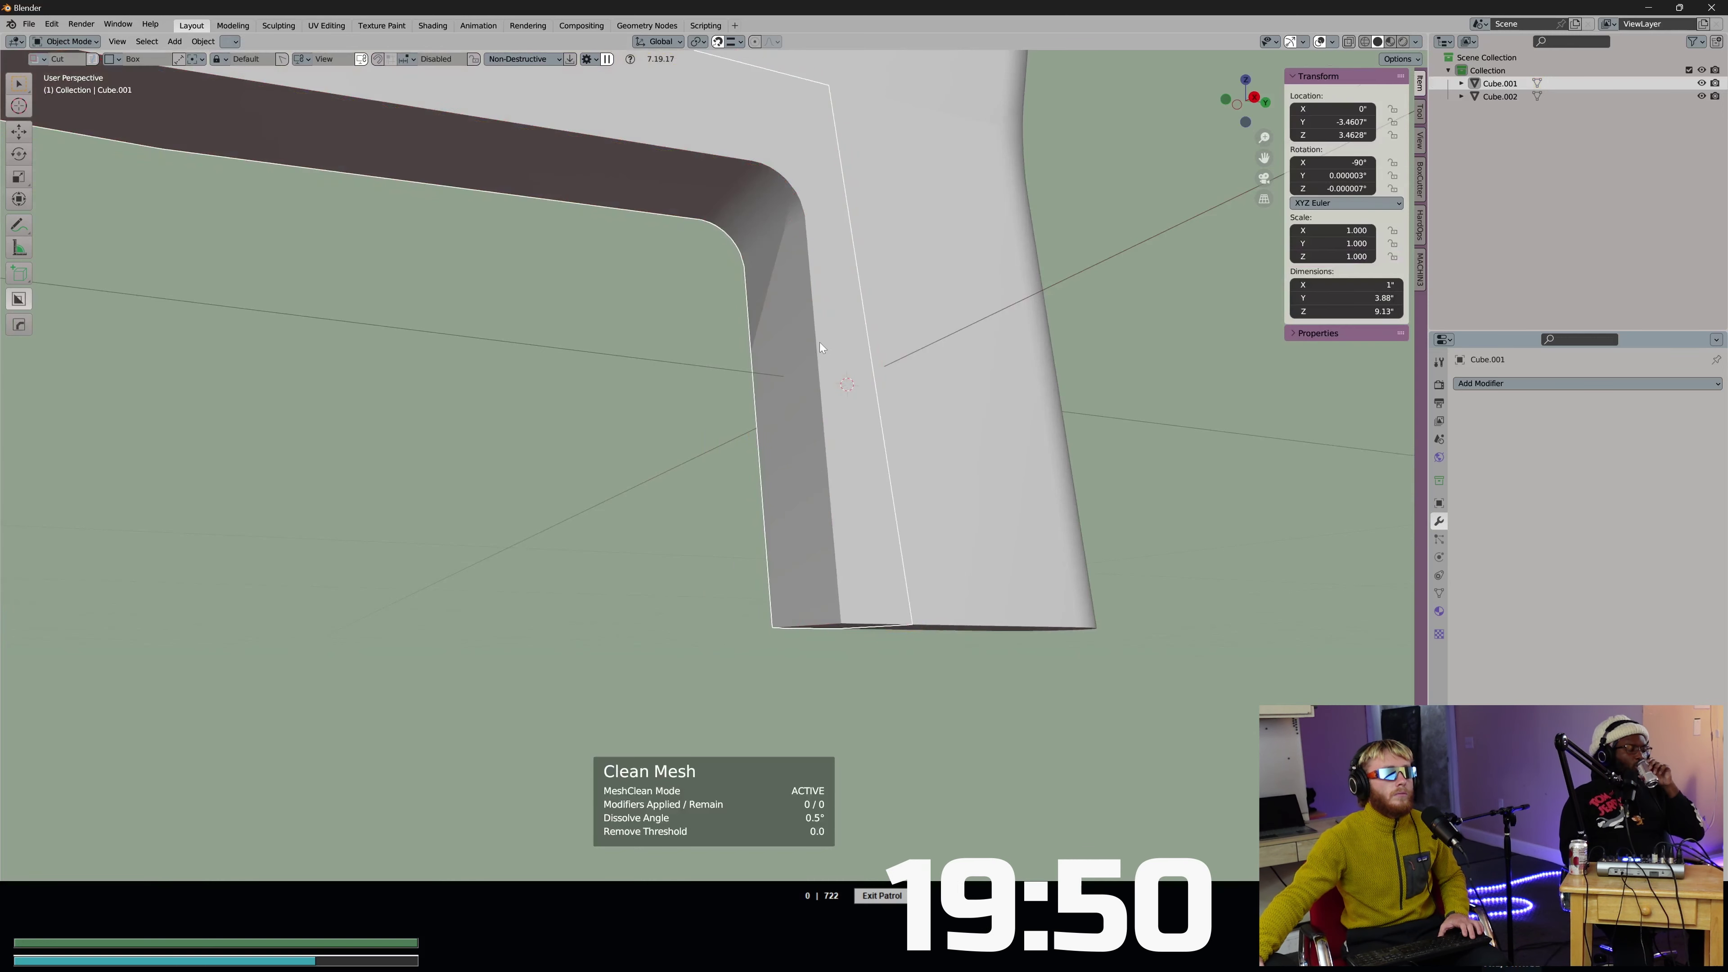
key(Tab)
Select the continuous side edge path along the strip's underside and handle front and round it with a bevel.
middle_drag(837, 258, 315, 268)
ctrl+click(314, 269)
scroll(681, 368, up, 2)
key(ctrl+b)
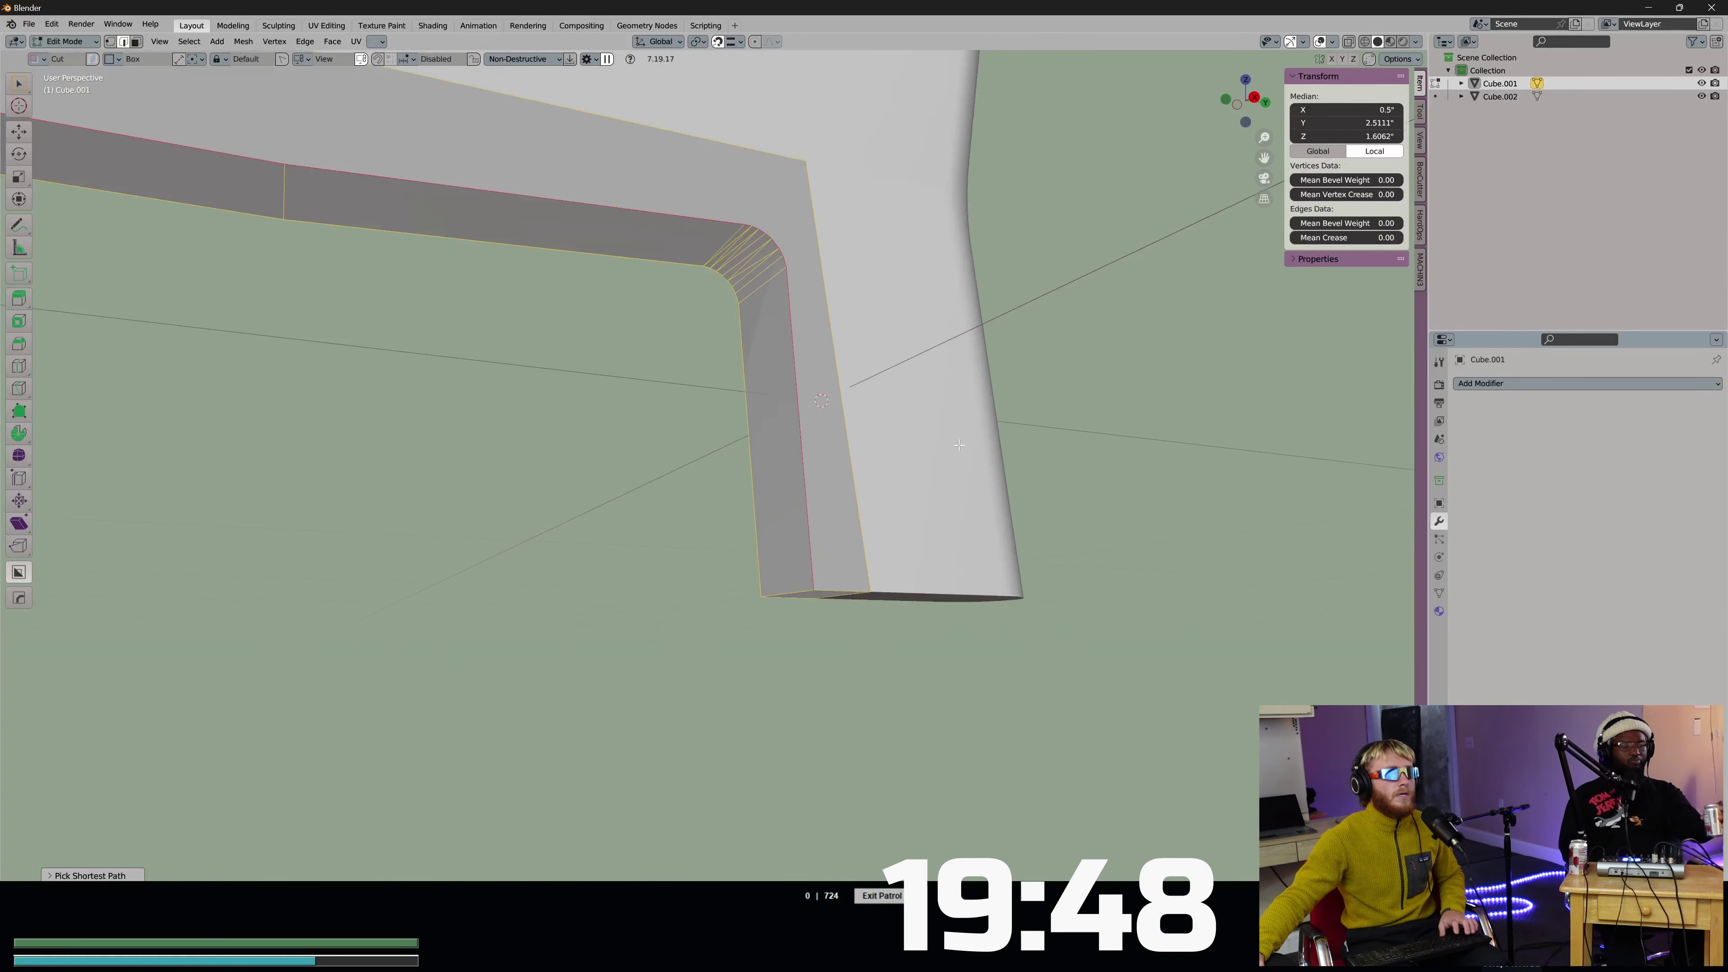
click(998, 451)
Run Clean Mesh on the rounded strip, return to Object Mode and inspect the whole model from the side.
middle_drag(694, 435, 809, 440)
key(q)
key(c)
key(Tab)
scroll(697, 362, down, 3)
middle_drag(813, 376, 682, 364)
click(962, 418)
middle_drag(962, 419, 798, 427)
scroll(797, 427, down, 2)
scroll(791, 434, up, 2)
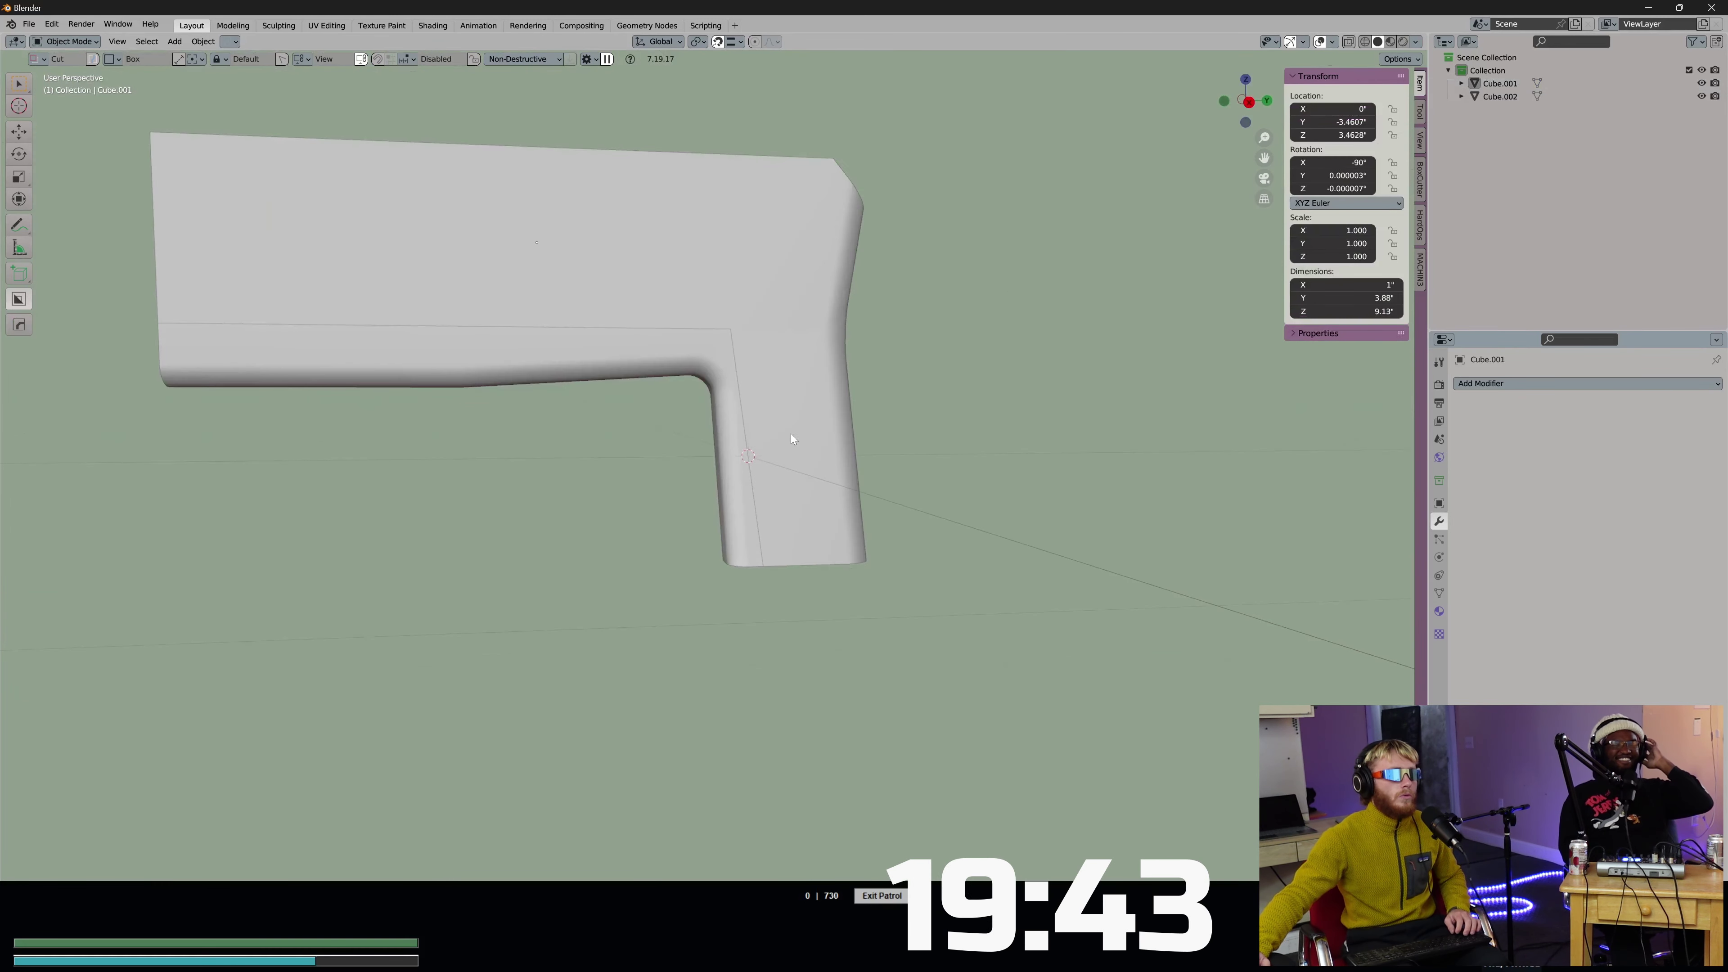
Select the strip object and add a three-segment Bevel modifier to it.
click(718, 328)
scroll(718, 328, up, 5)
key(q)
key(c)
click(734, 252)
key(q)
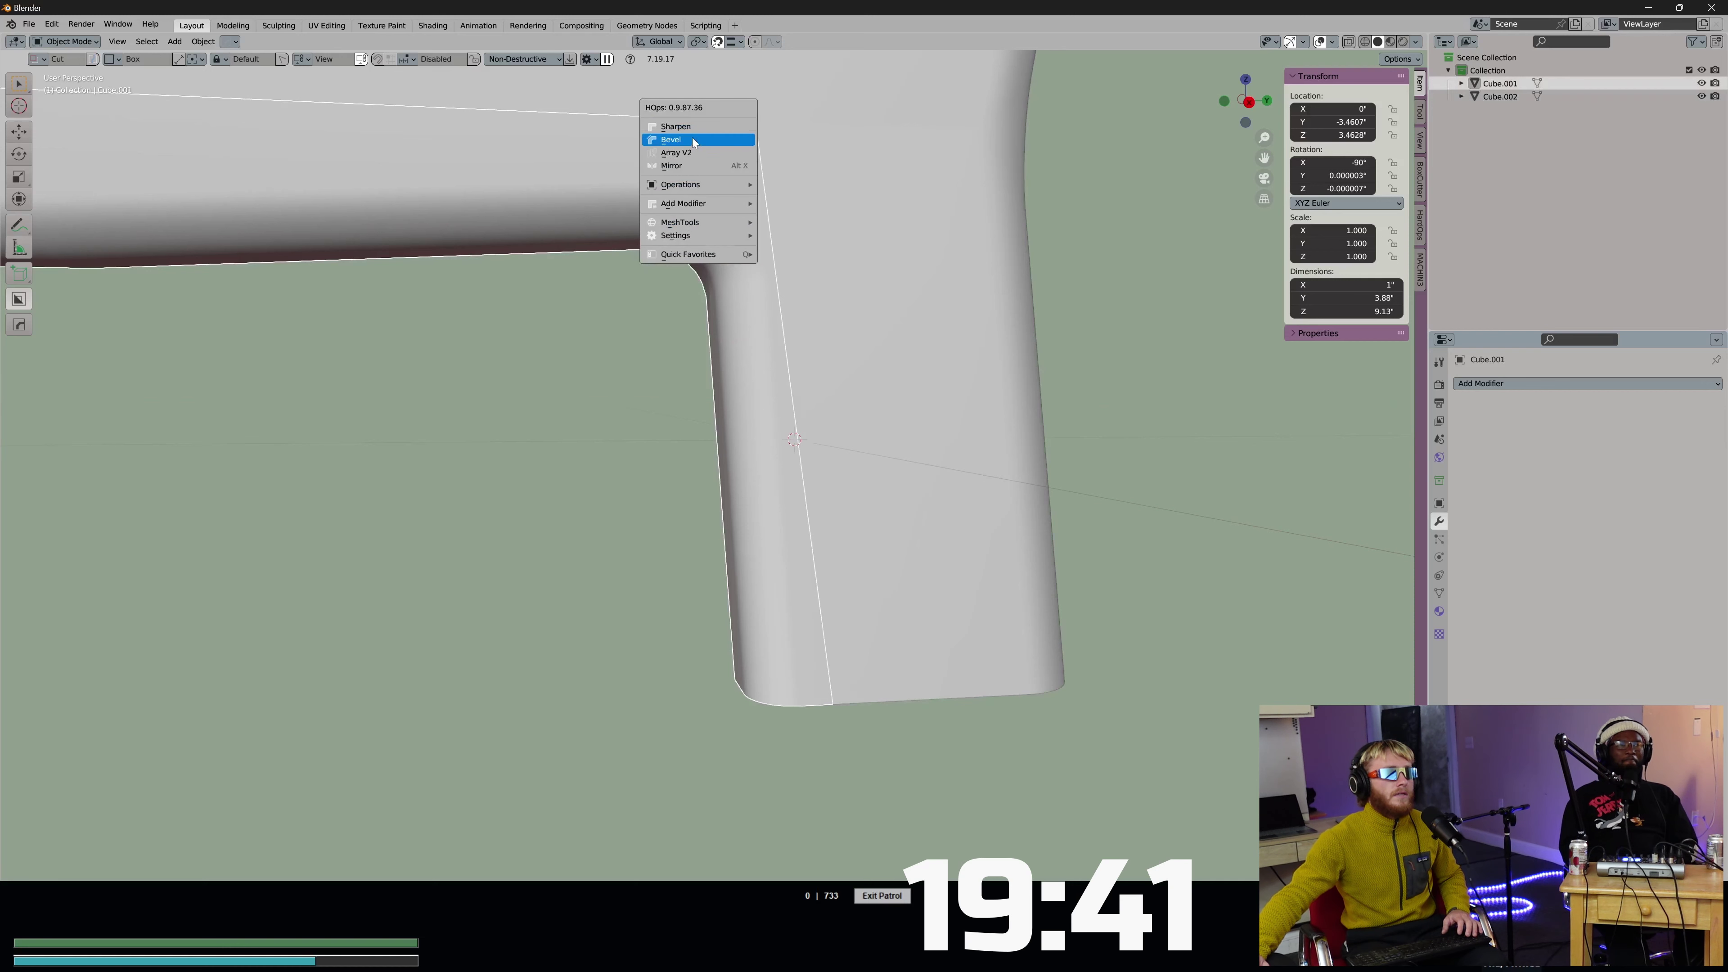
click(692, 137)
click(698, 140)
Set the strip's Bevel modifier amount to 0.03974 inch.
key(n)
click(1460, 405)
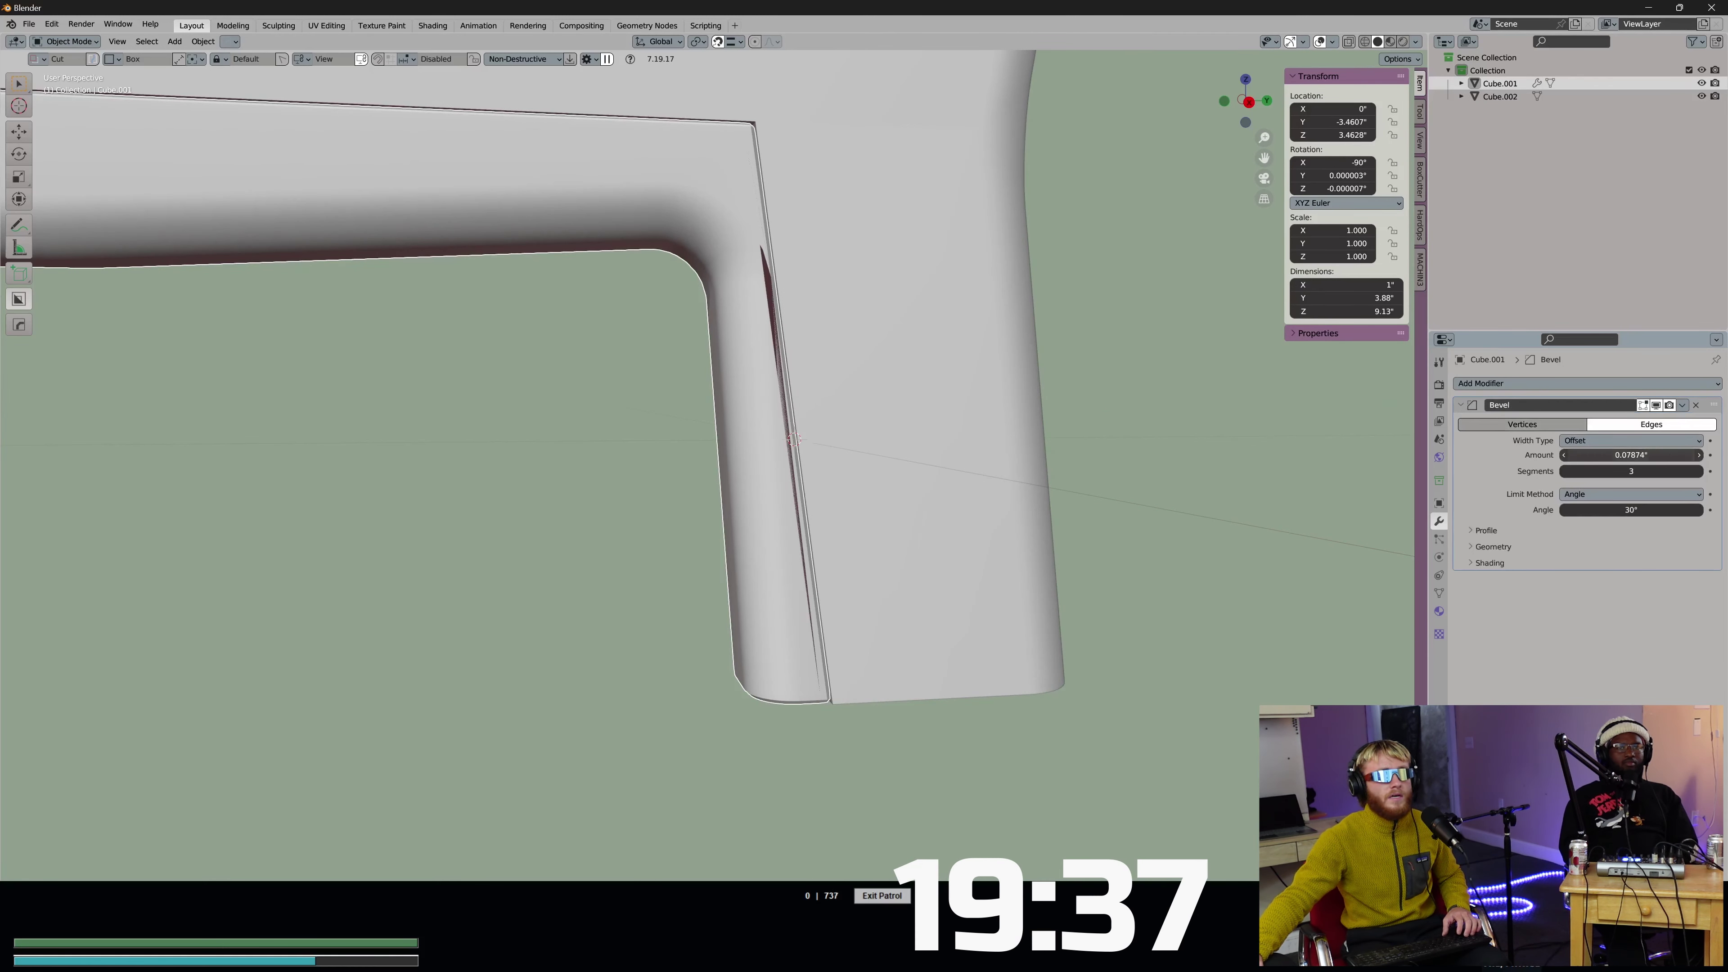
drag(1631, 455, 1591, 454)
Isolate the strip in local view and shift the rear face of its handle section along global Y in Edit Mode.
key(slash)
key(Tab)
scroll(1033, 324, down, 2)
middle_drag(1033, 324, 883, 351)
click(770, 335)
key(g)
key(y)
click(887, 348)
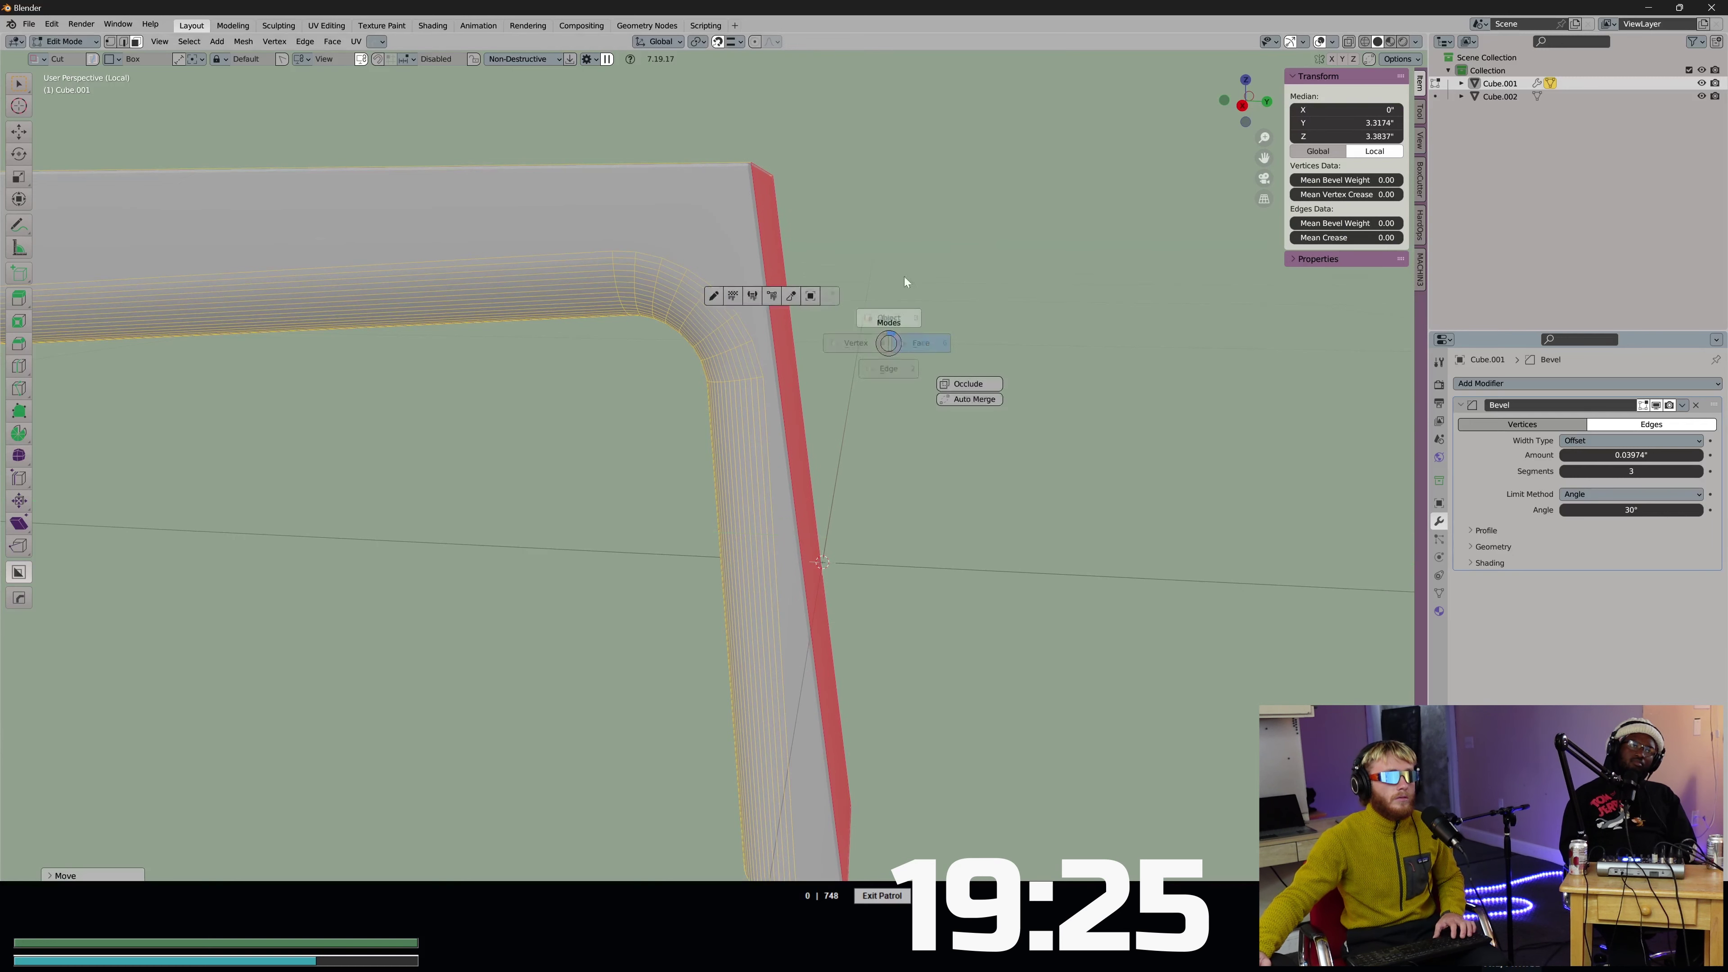
Leave Edit Mode and local view, and shift the strip object slightly along global Y.
key(Tab)
key(KP_Divide)
key(g)
key(y)
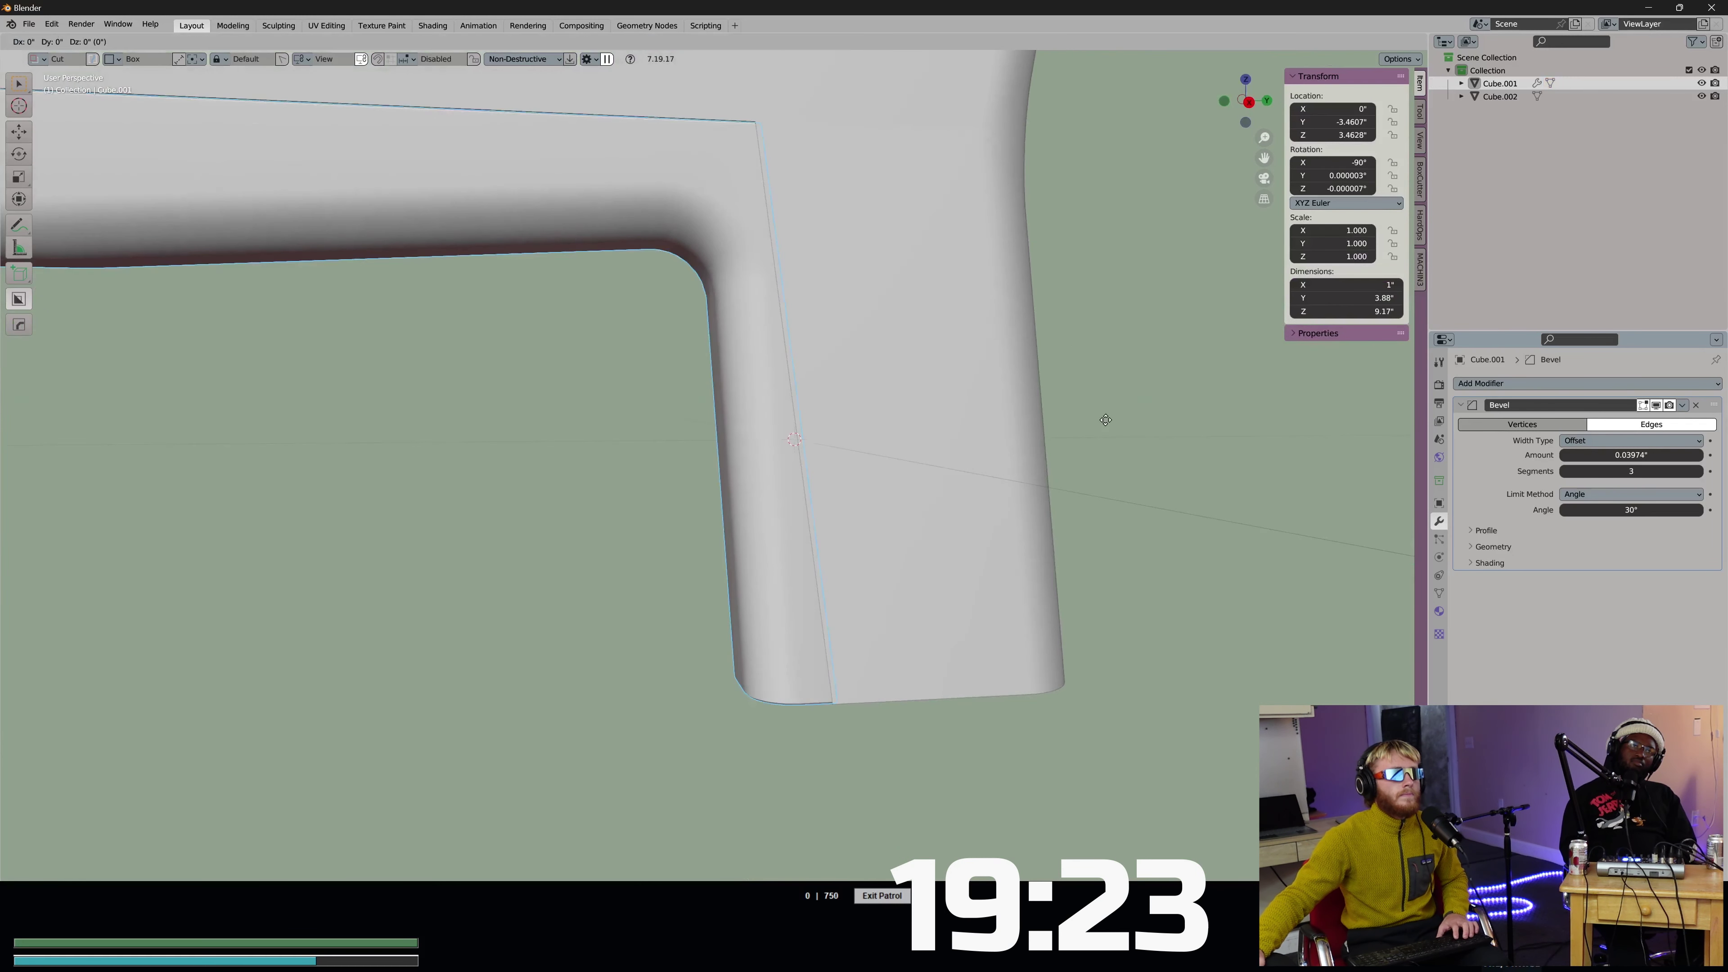
click(1096, 422)
Select the main body and add a five-segment Bevel modifier to it with HardOps.
click(878, 376)
key(q)
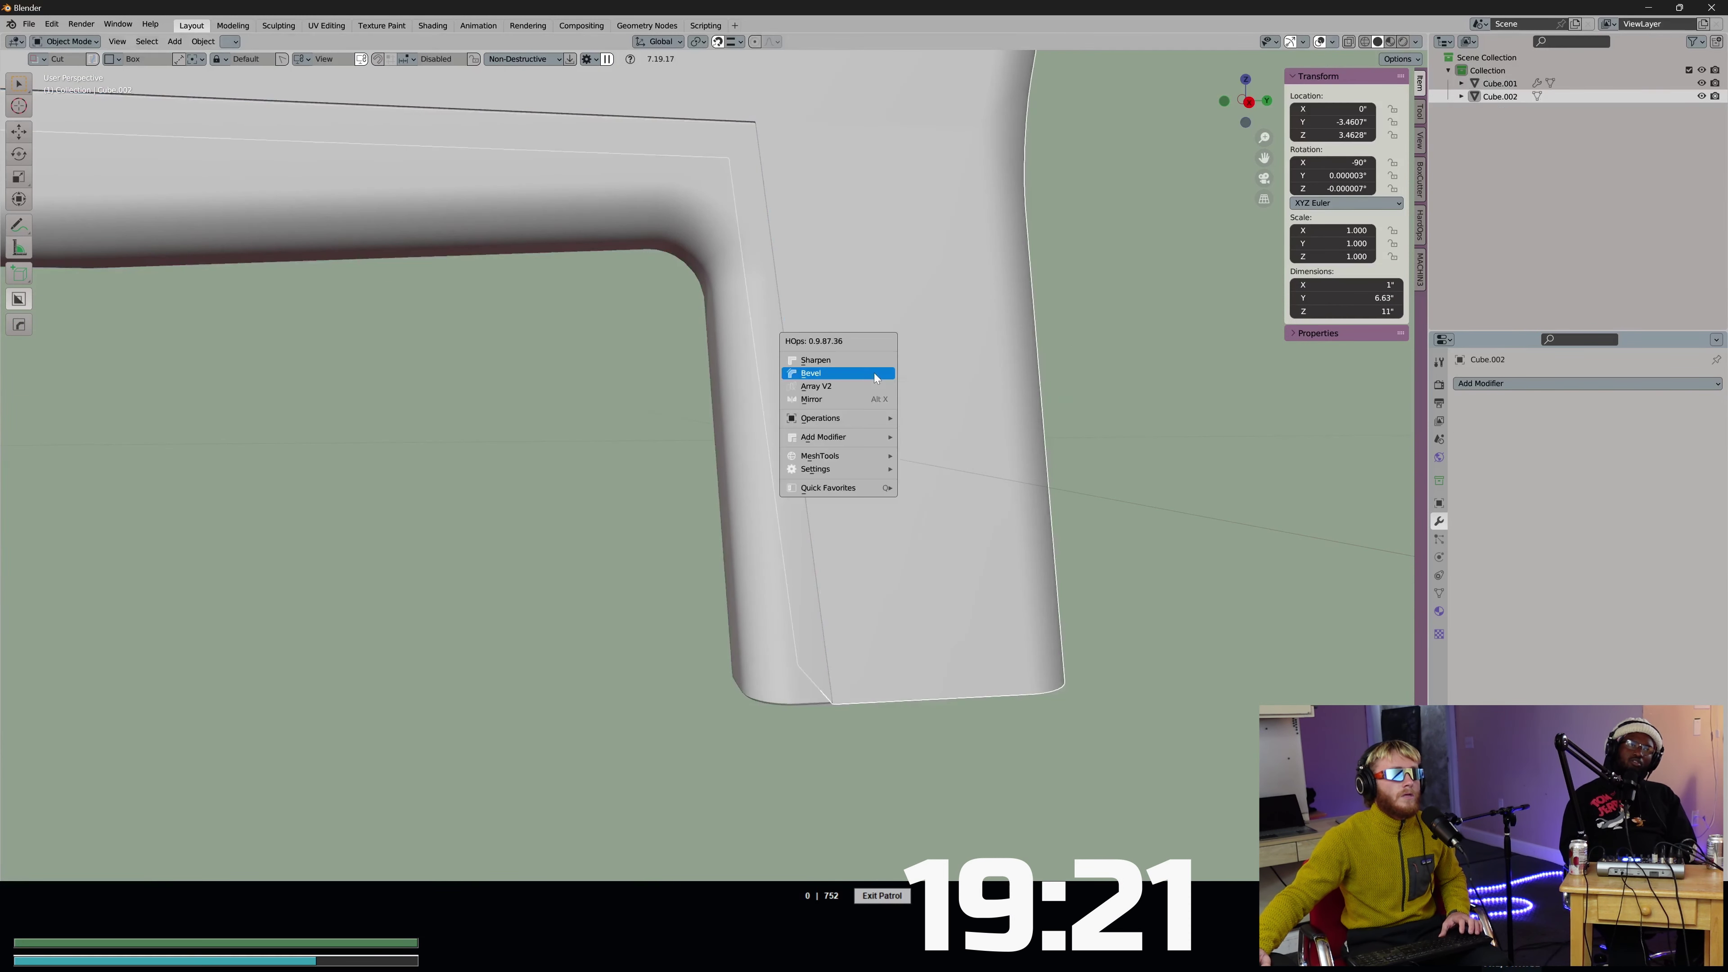
click(875, 375)
scroll(883, 379, up, 2)
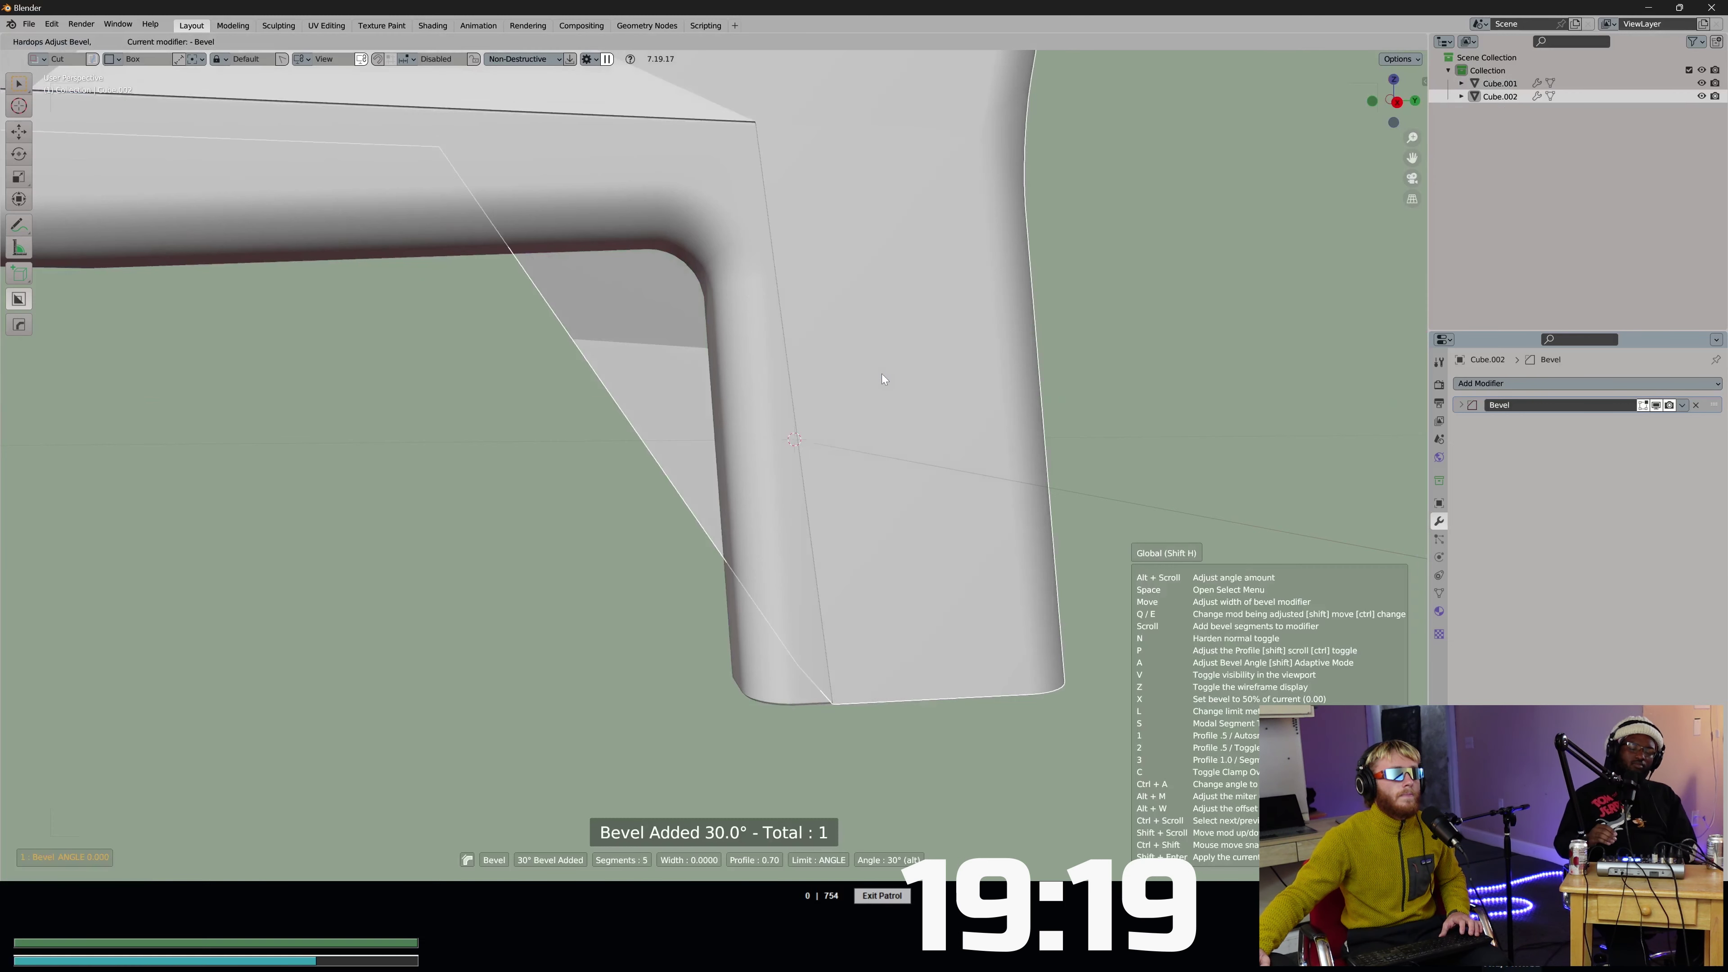
click(885, 373)
Apply the body's transforms and reset its origin with Anchor, and set its Bevel amount to 0.03148 inch.
key(q)
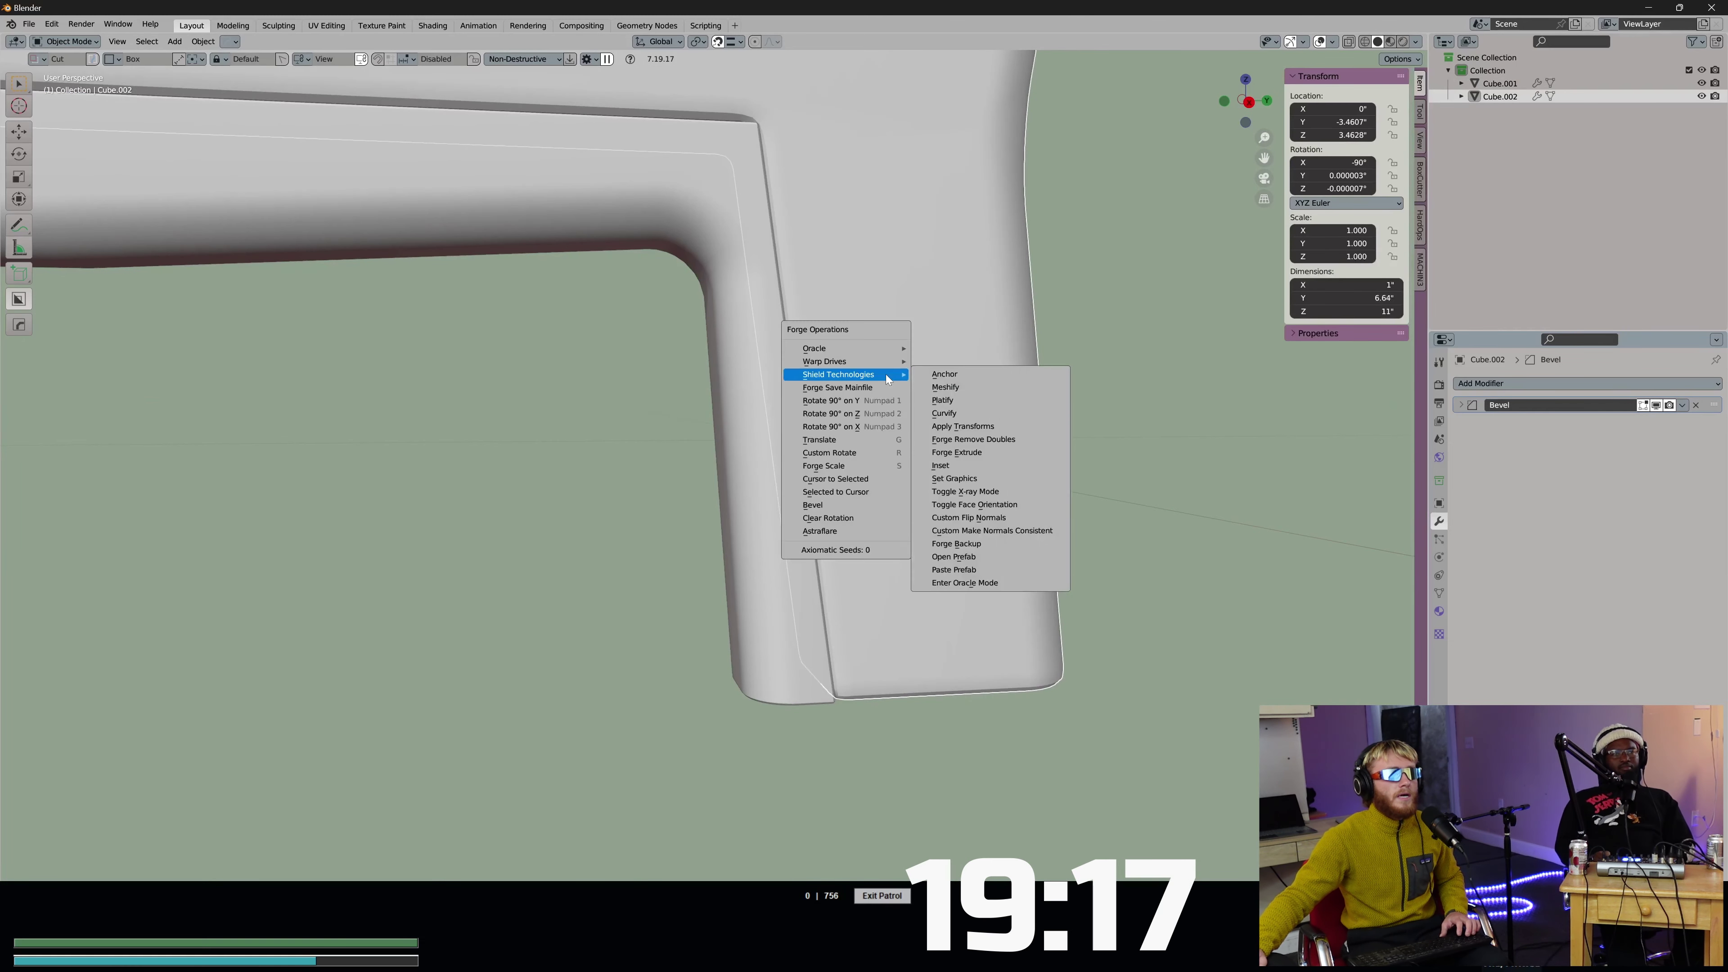
click(985, 376)
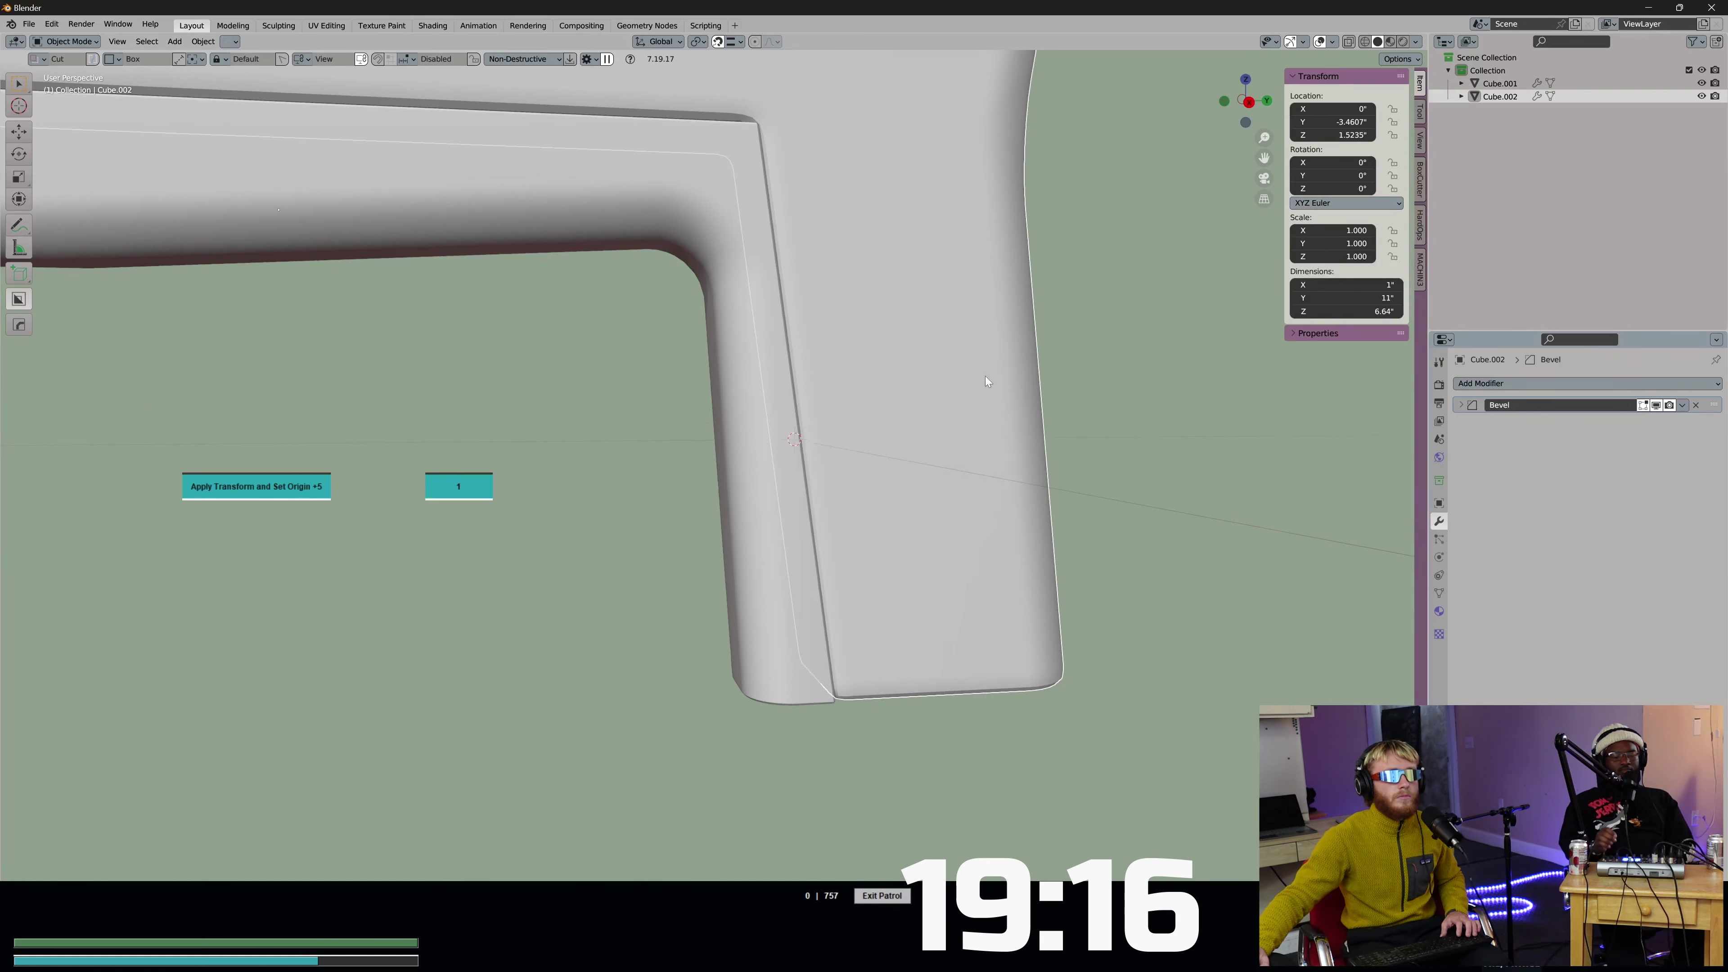
click(1461, 405)
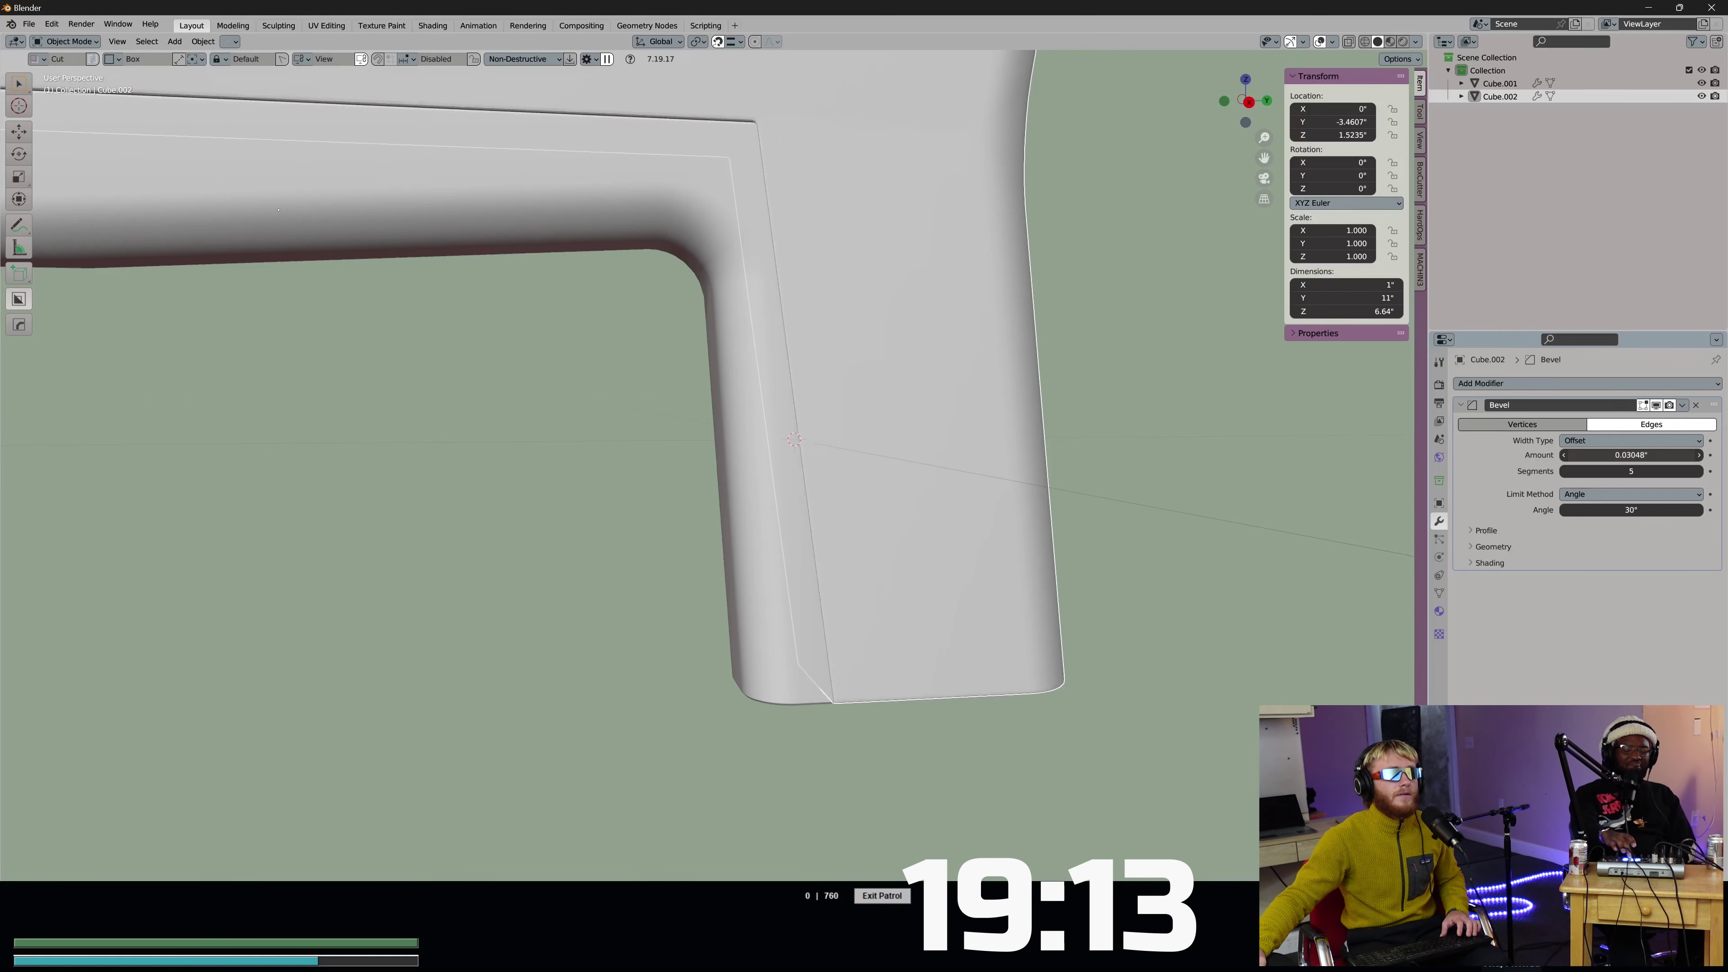
Try to extract the bottom face of the body's grip as a plate with HardOps Curve/Extract.
scroll(1264, 474, down, 3)
middle_drag(1264, 474, 809, 327)
middle_drag(835, 544, 832, 494)
key(Tab)
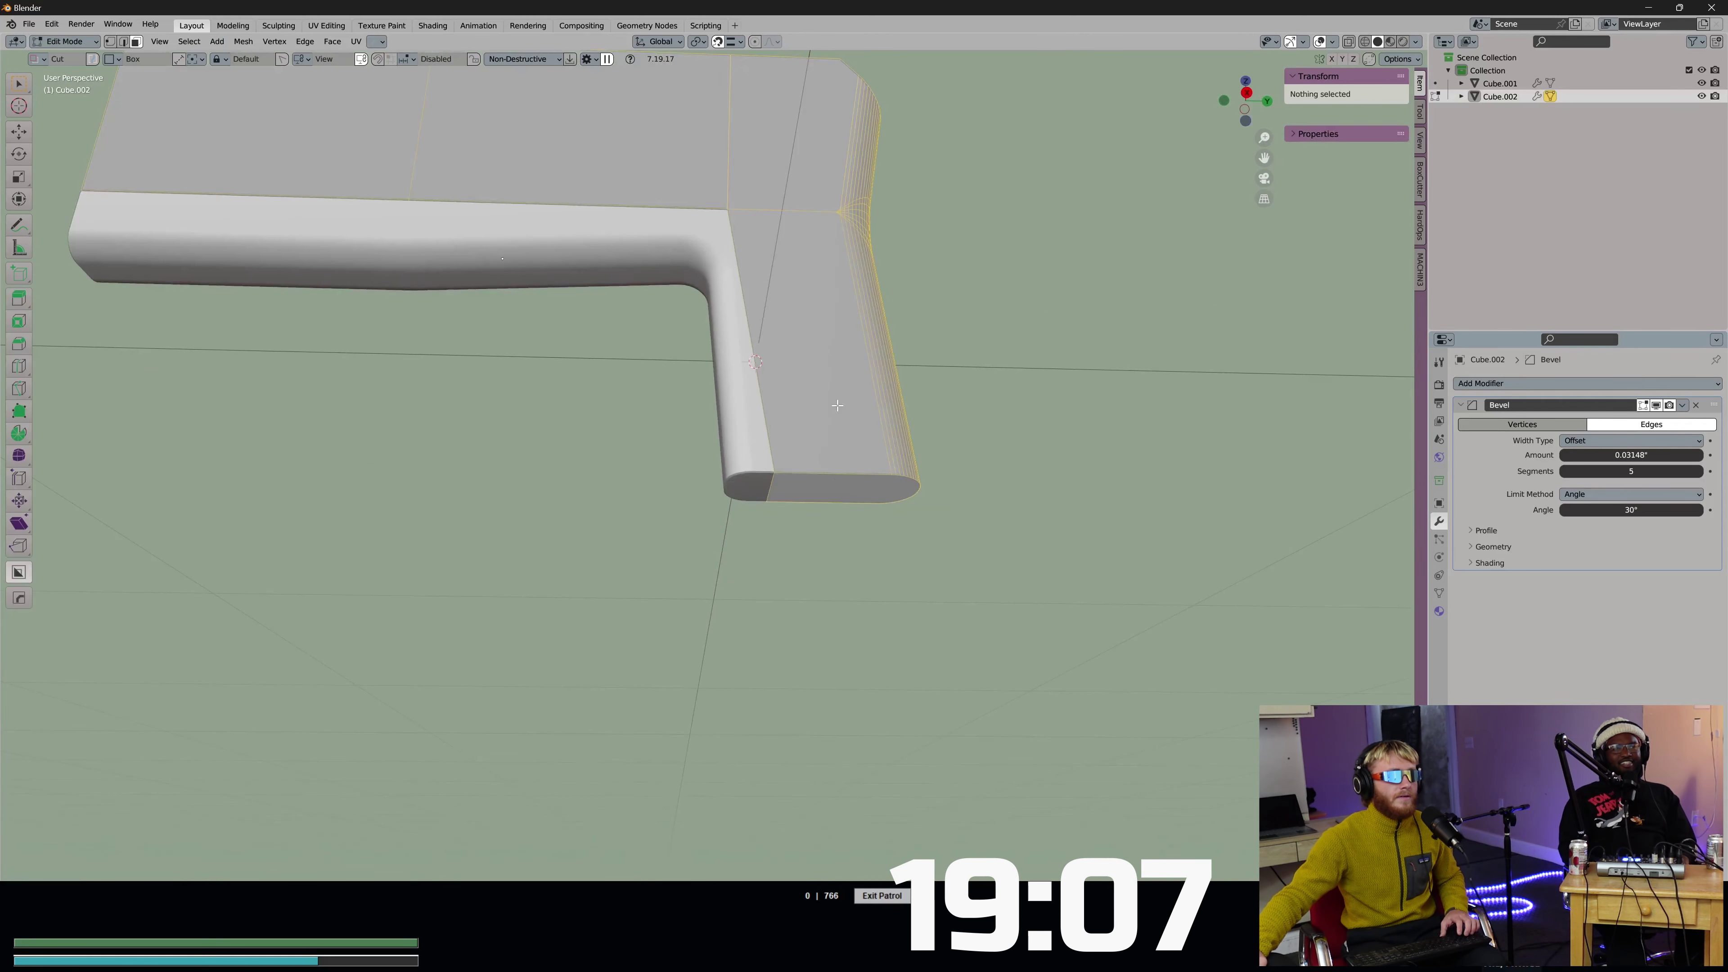
scroll(778, 442, up, 4)
key(q)
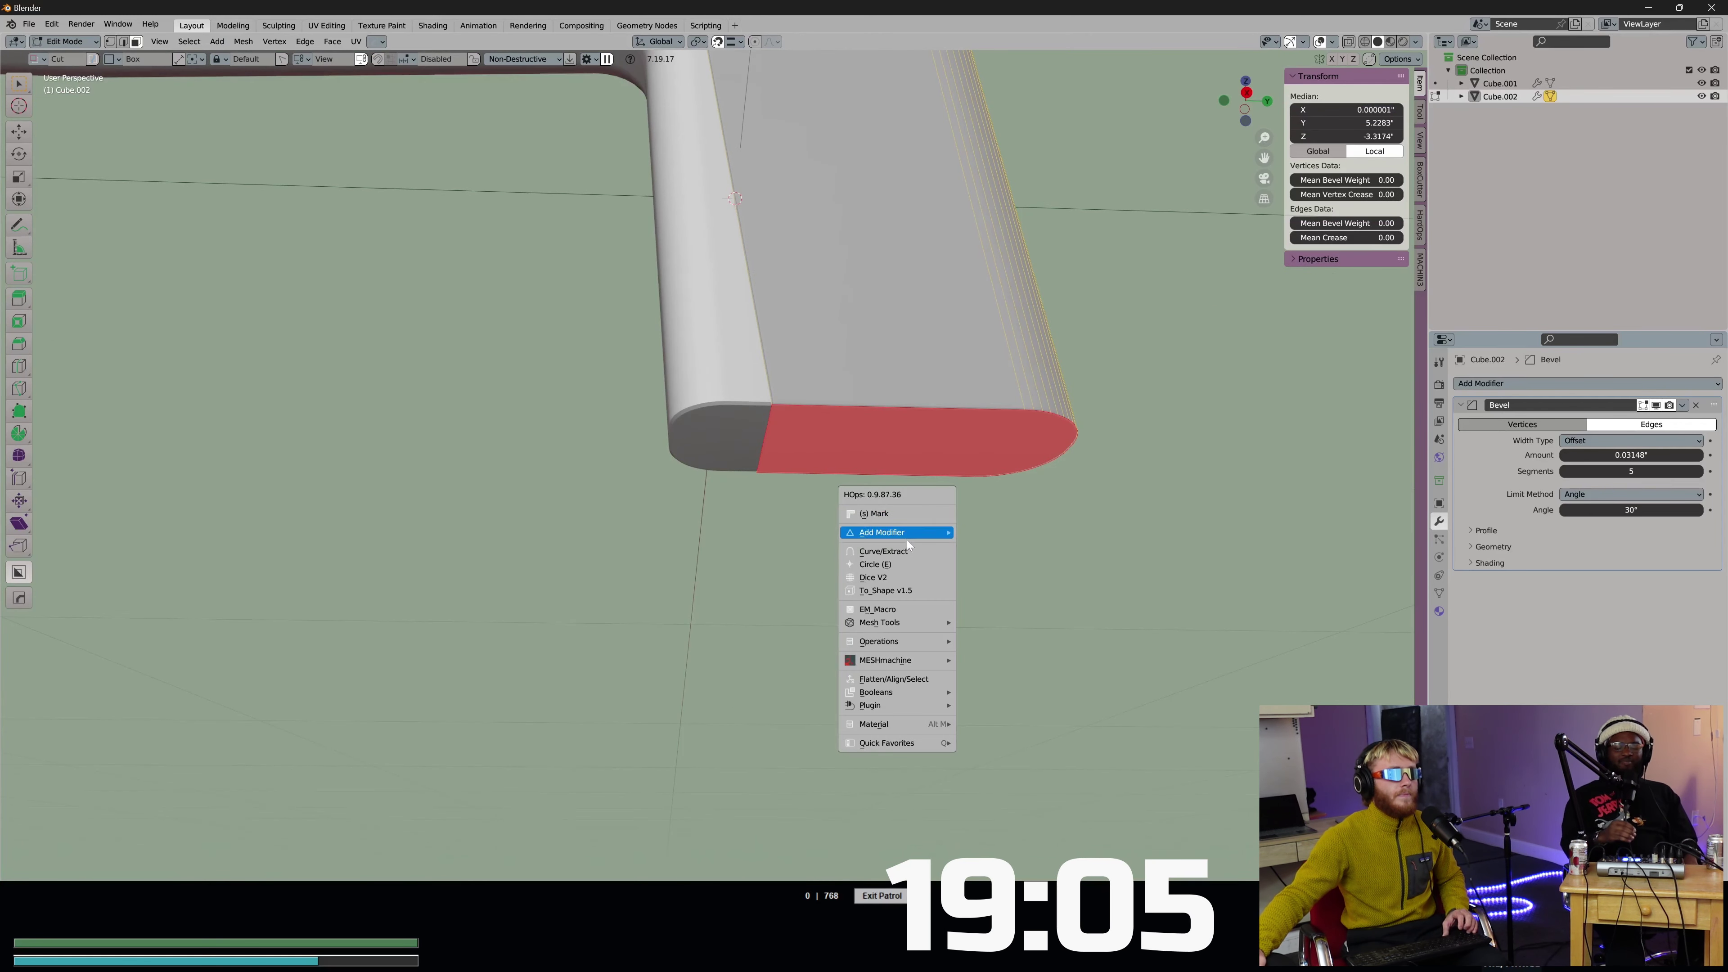
click(904, 550)
scroll(907, 548, down, 4)
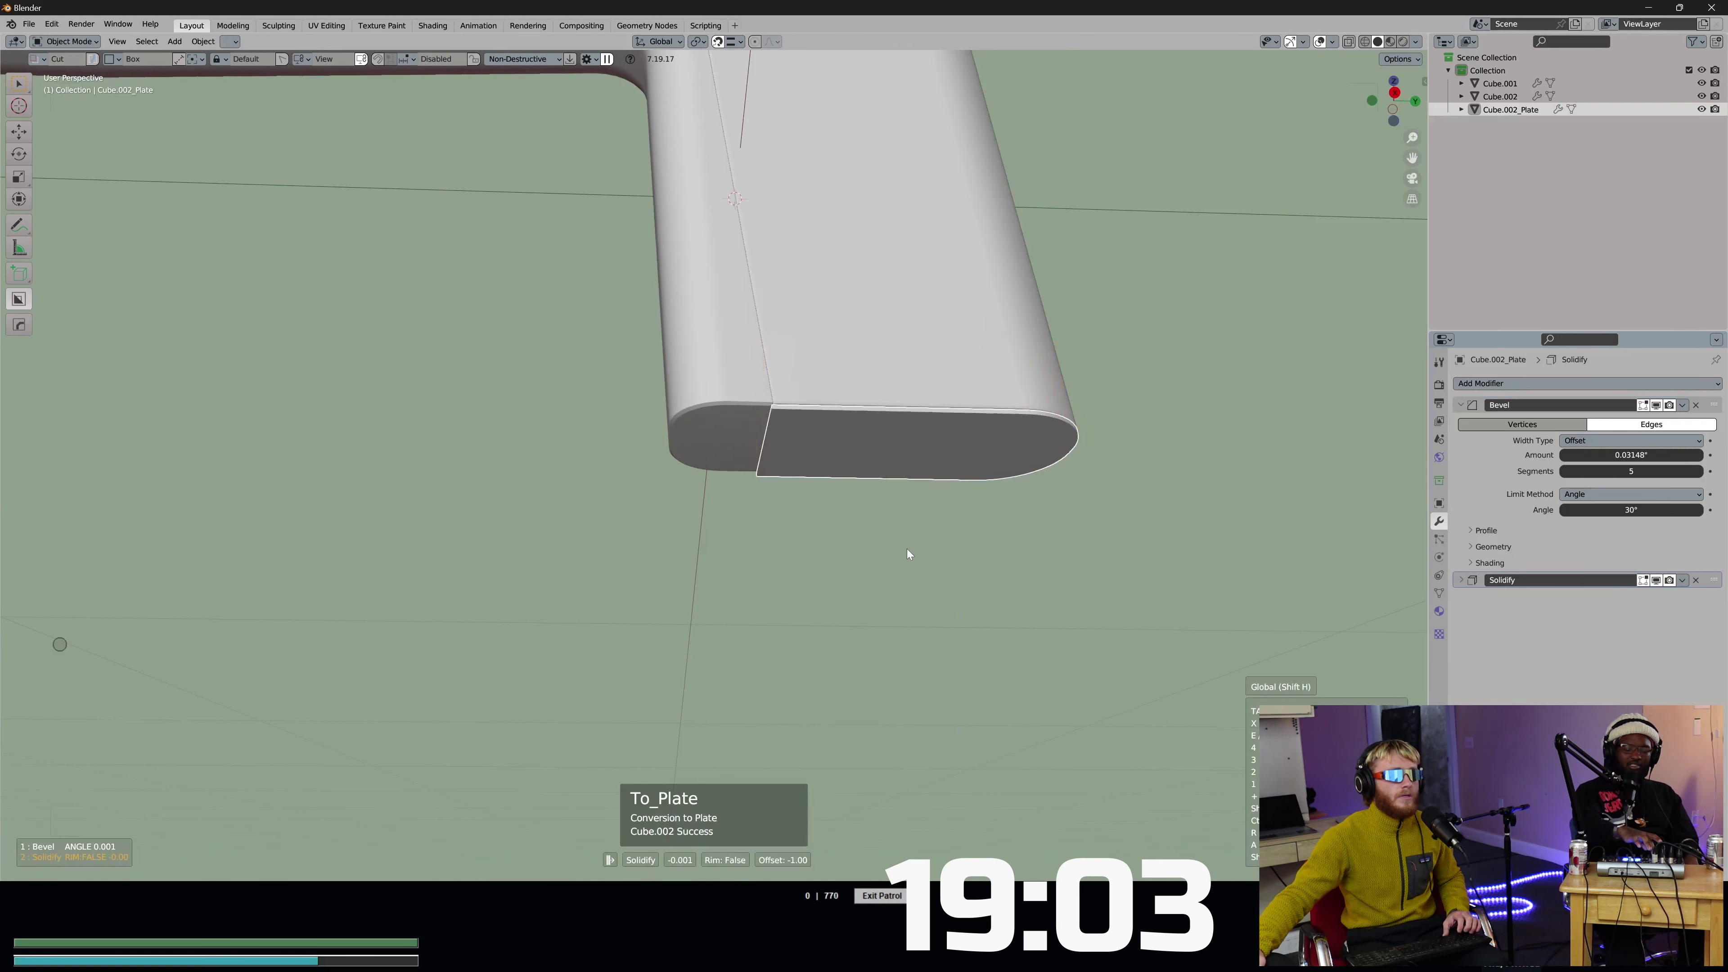
key(n)
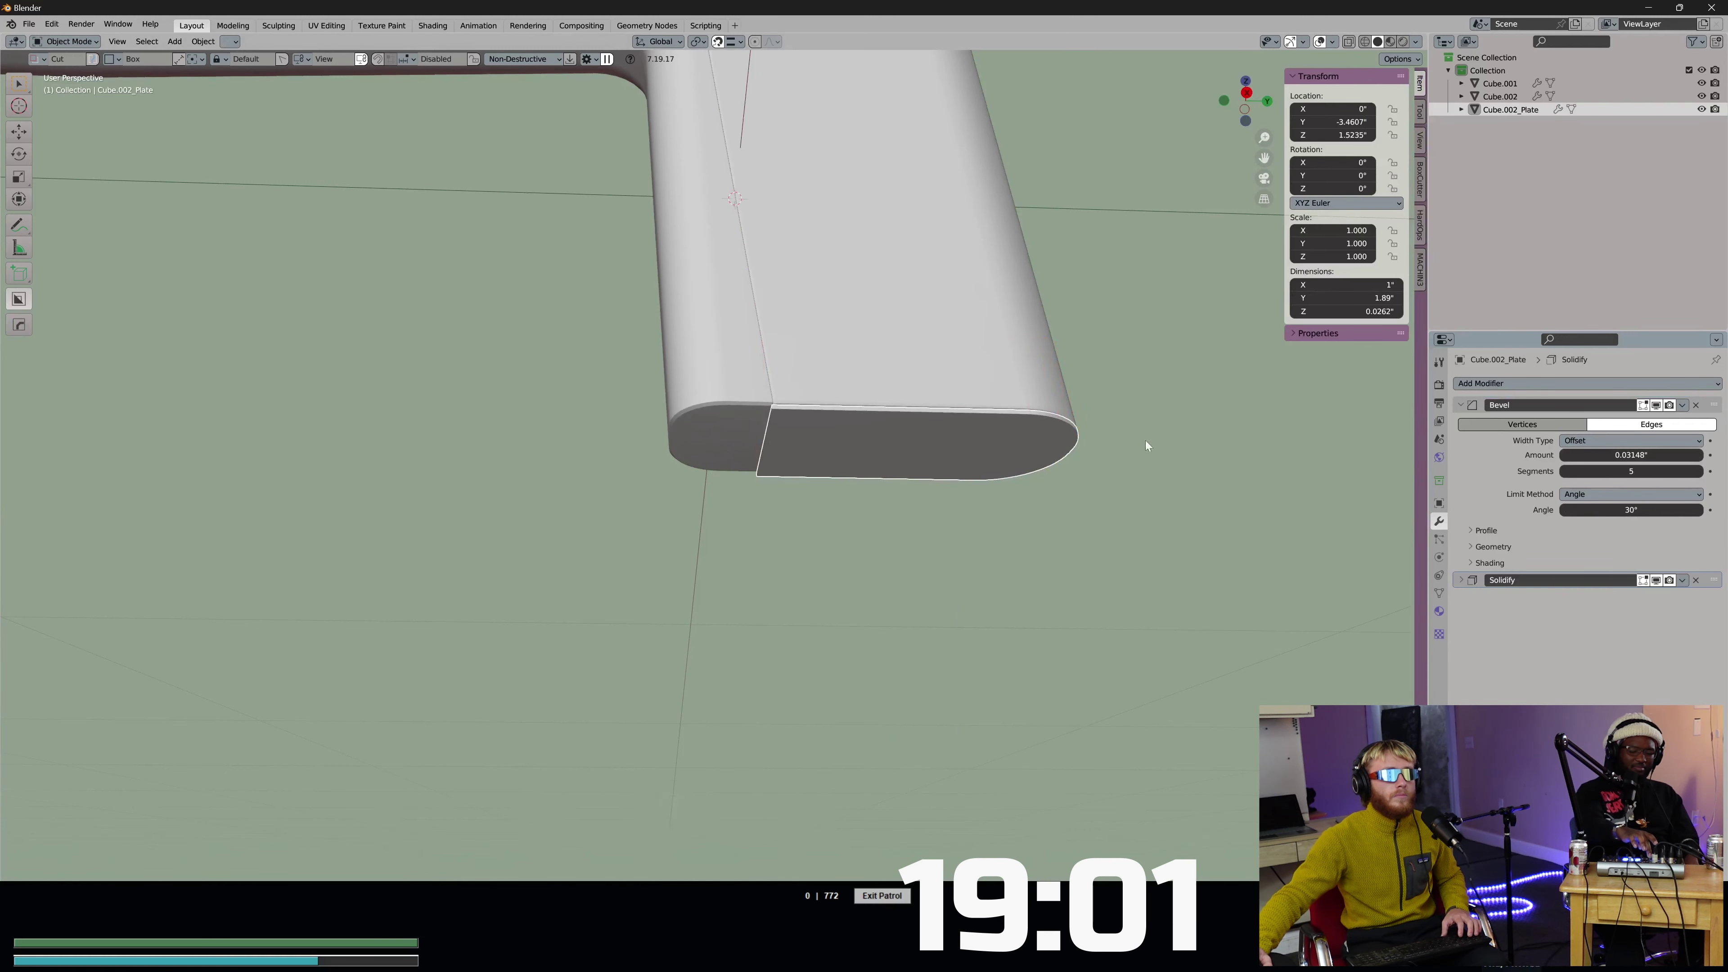
Separate copies of the strip's and body's grip-bottom faces into their own objects and open both in Edit Mode.
middle_drag(1219, 441, 1238, 427)
scroll(993, 429, up, 1)
key(Tab)
key(Tab)
click(822, 345)
scroll(822, 345, up, 3)
key(Tab)
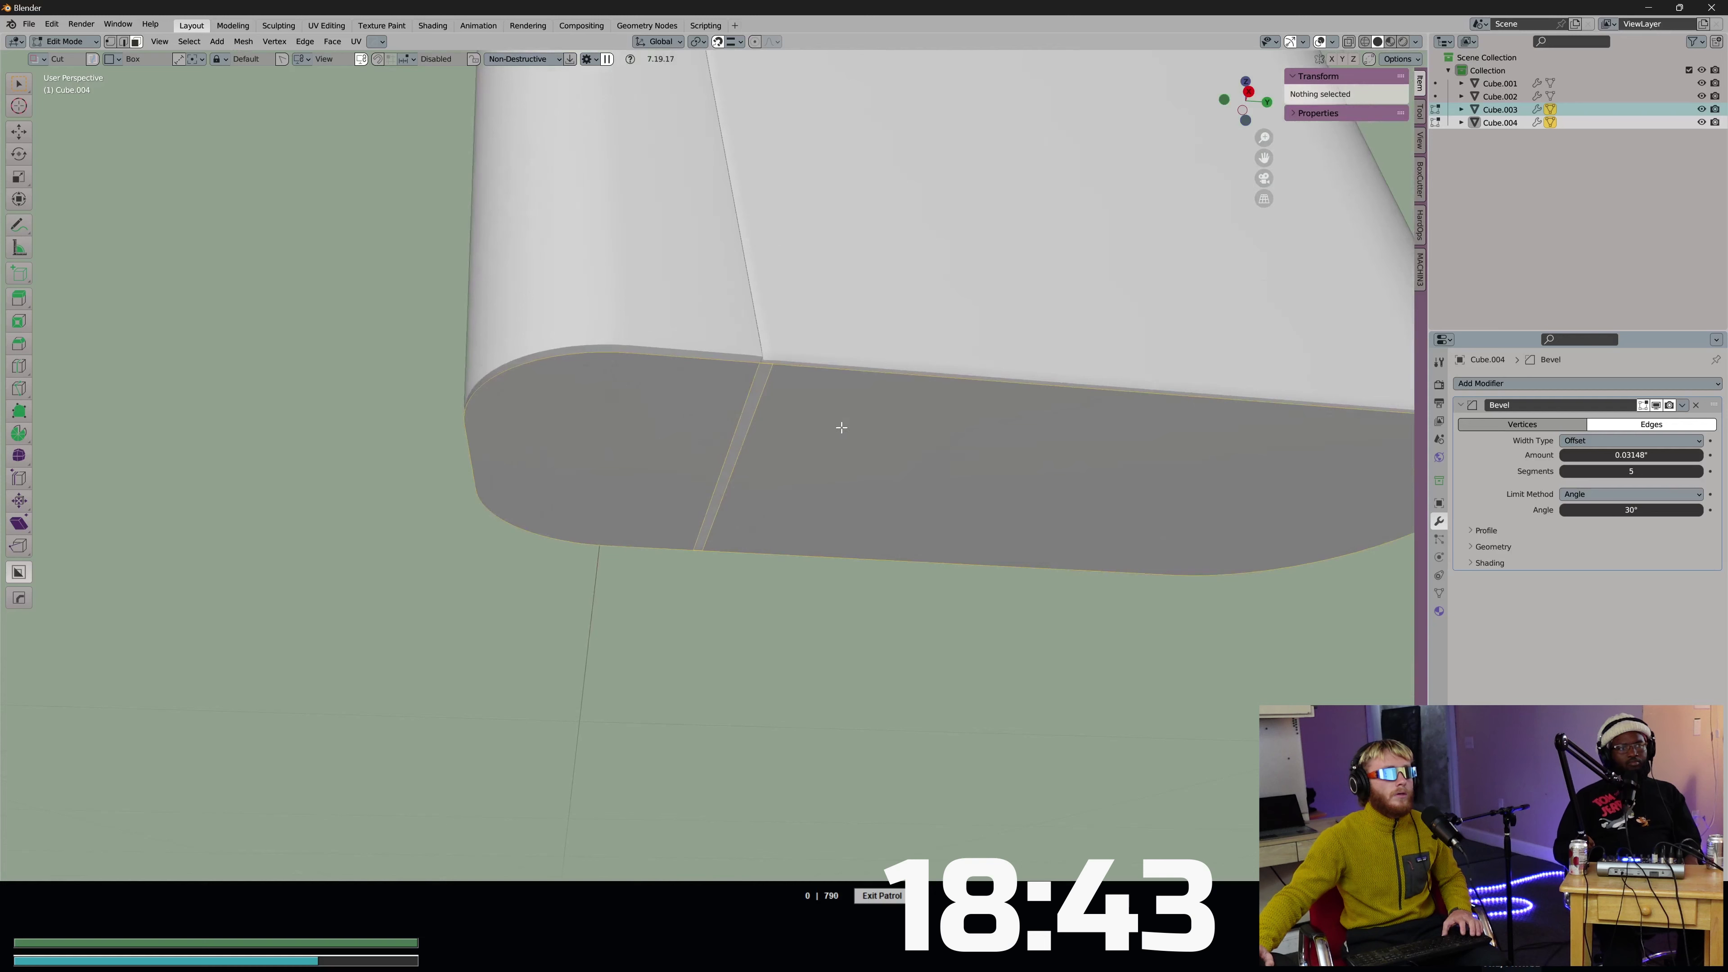
Set snapping to Vertex and try to move the corner vertex at the seam onto the neighbouring piece's corner.
click(768, 370)
scroll(821, 314, up, 3)
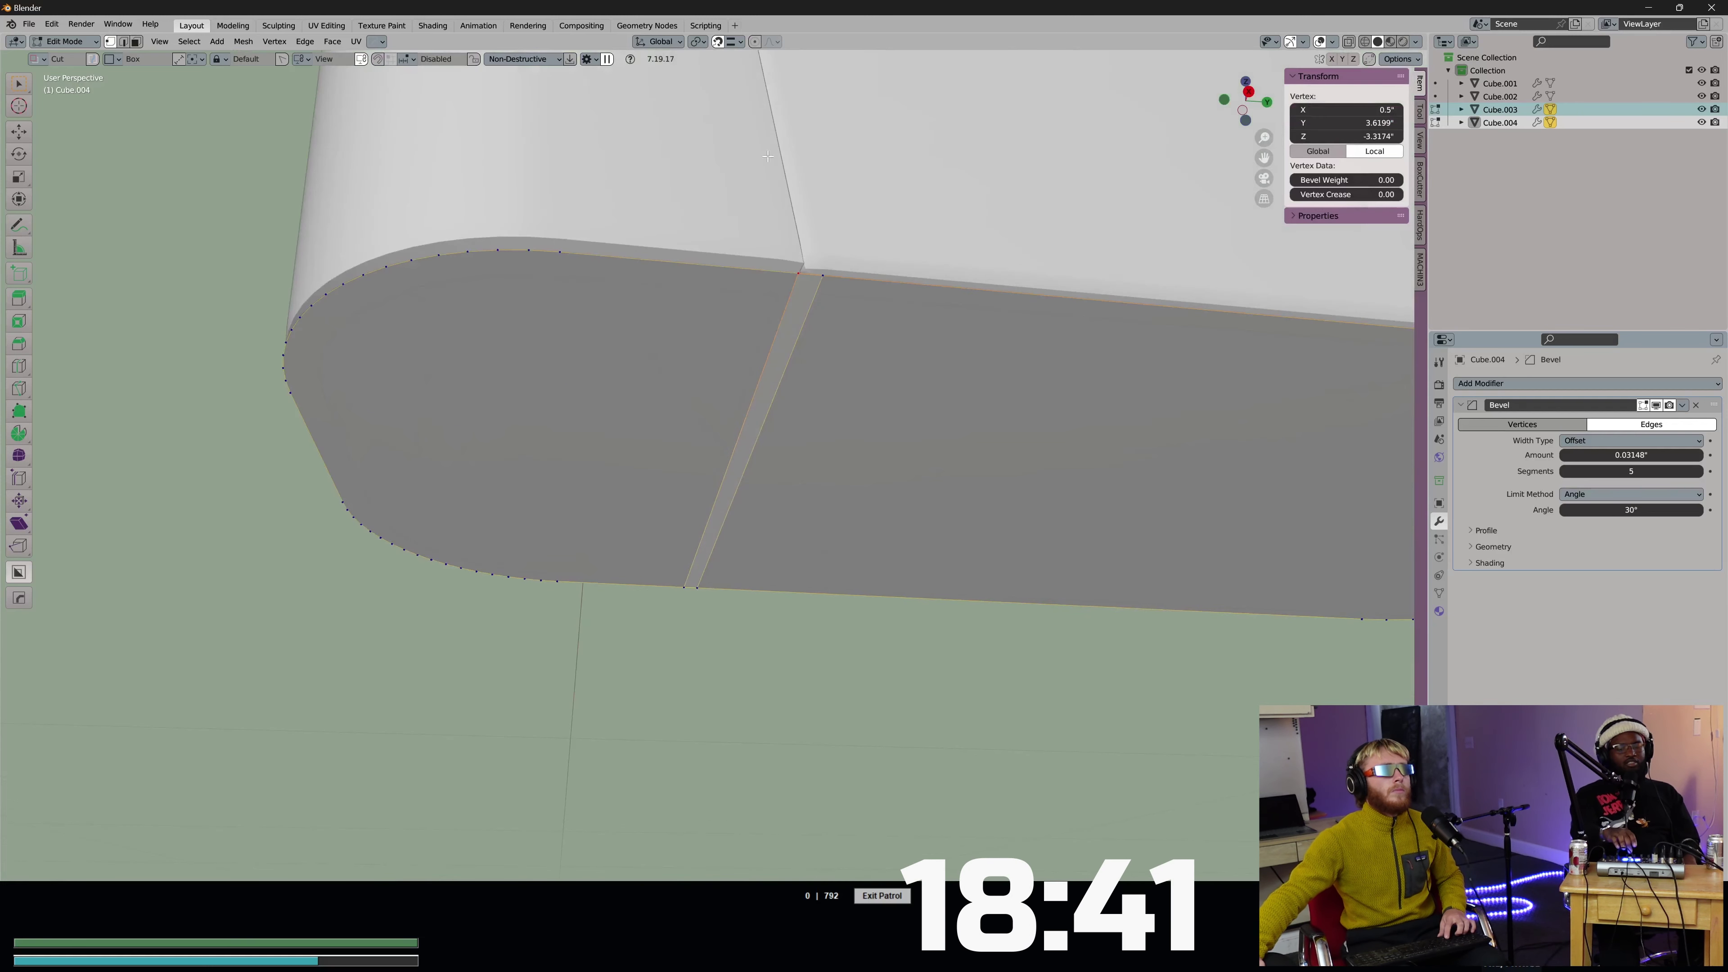
click(738, 42)
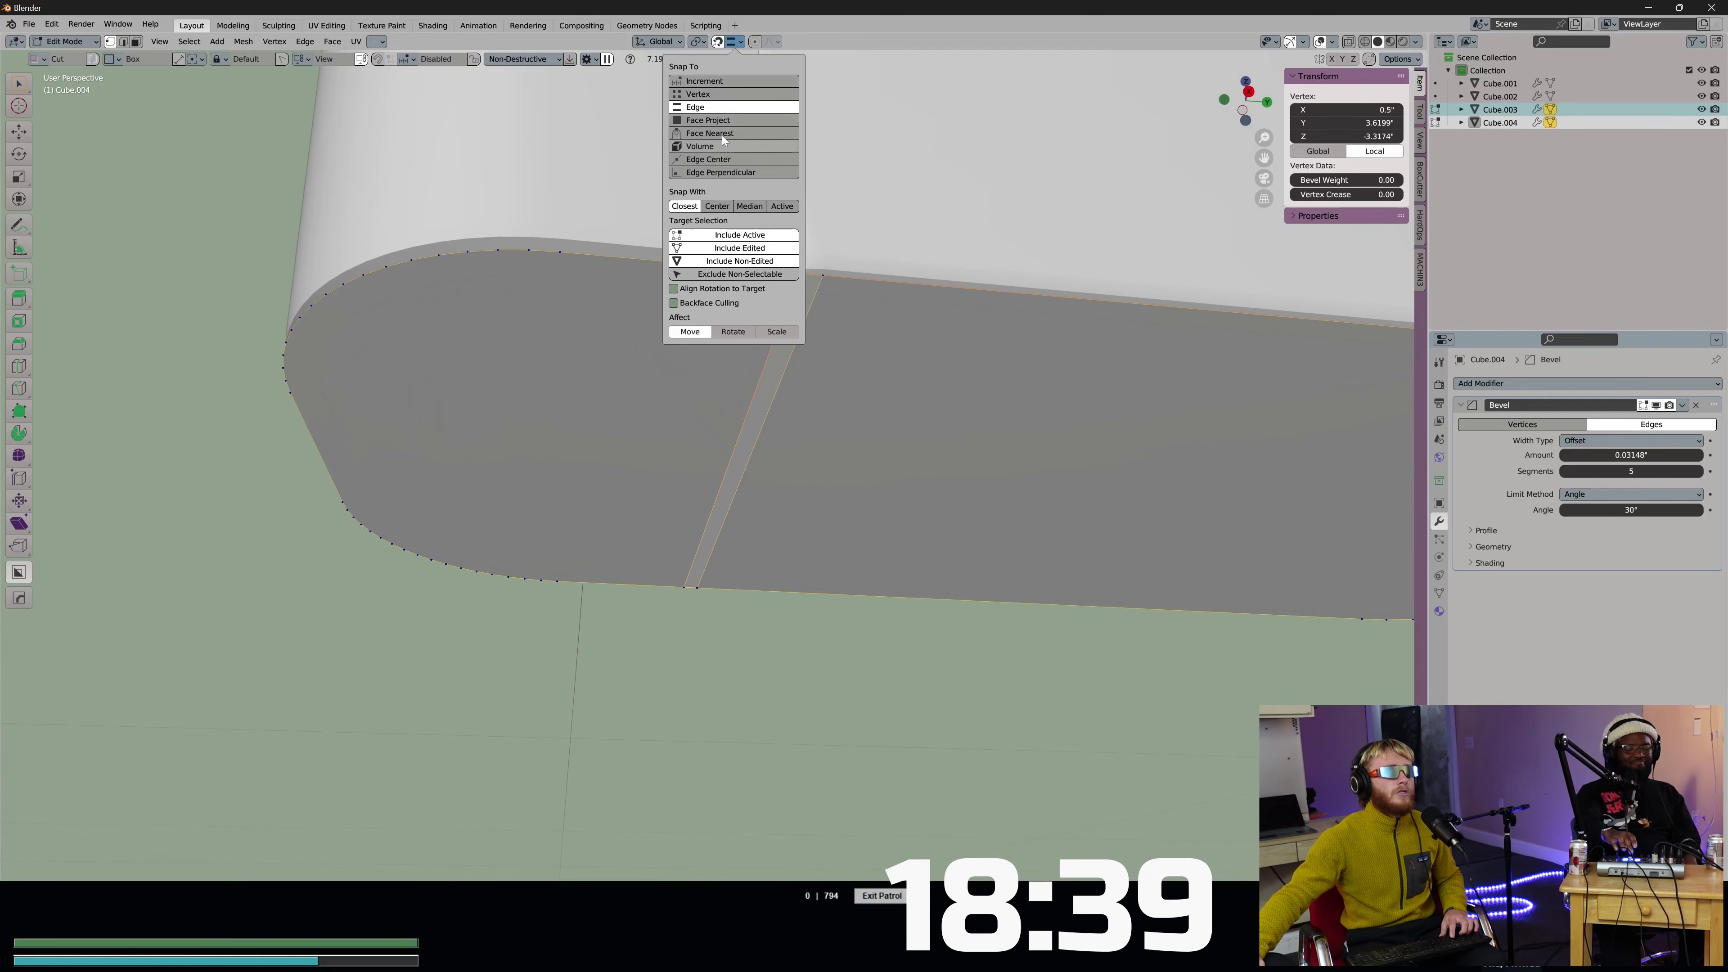
click(722, 95)
key(g)
right_click(824, 280)
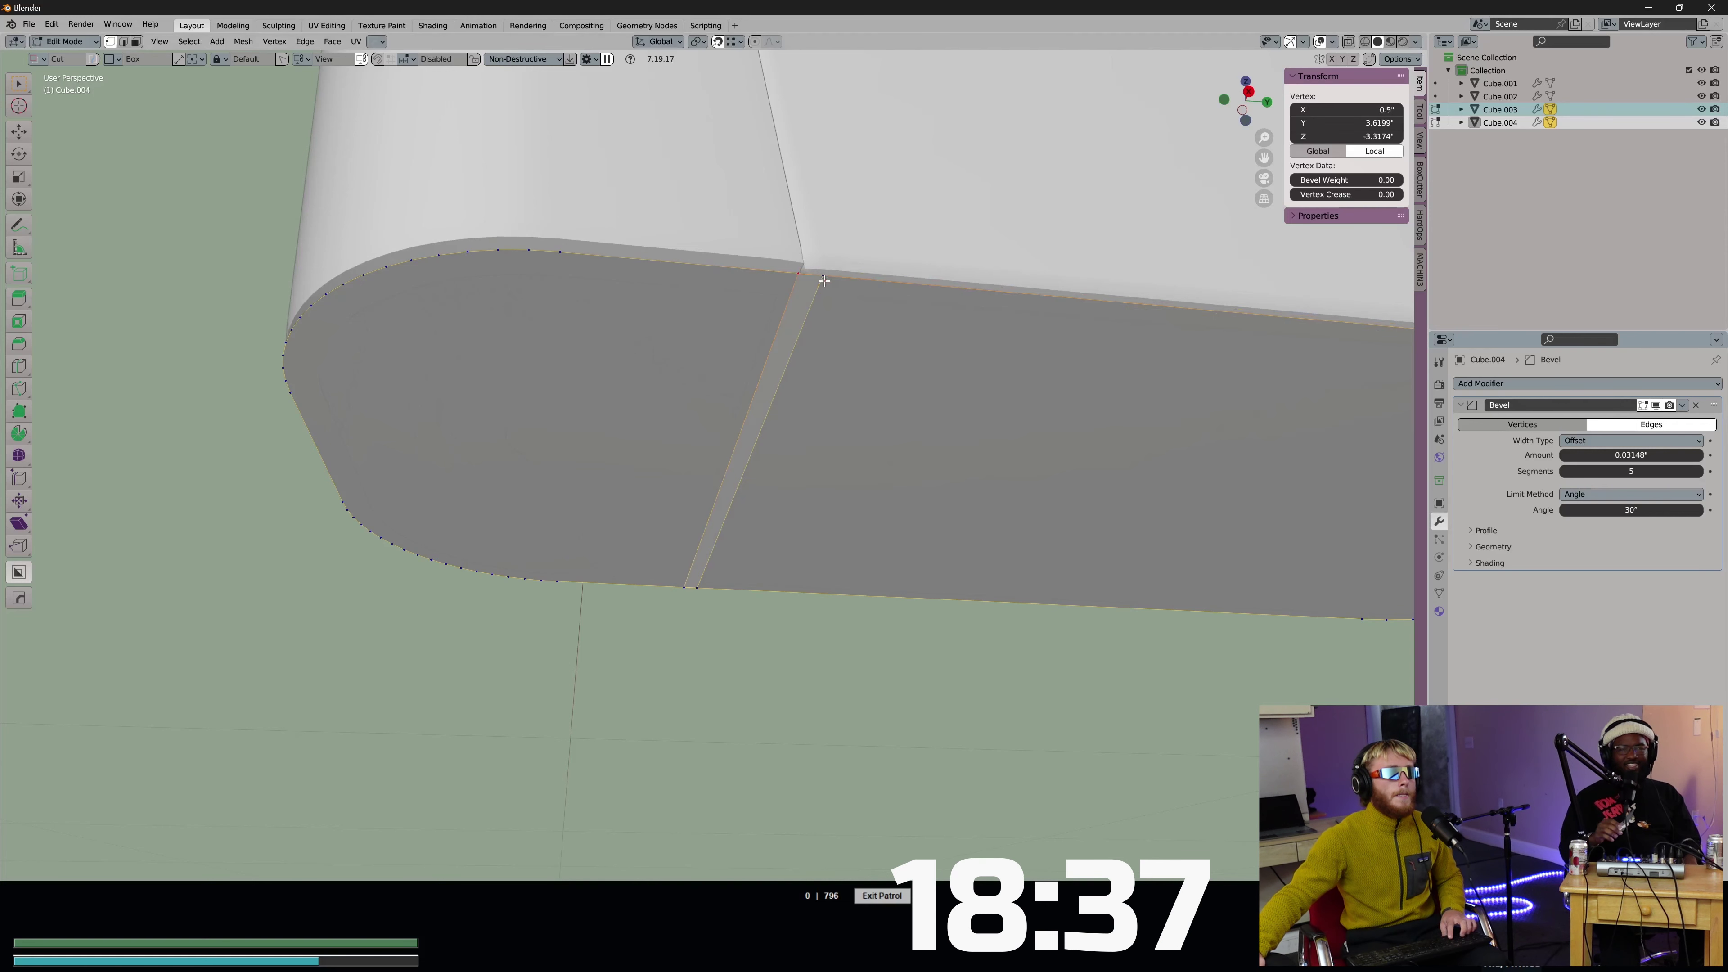
key(g)
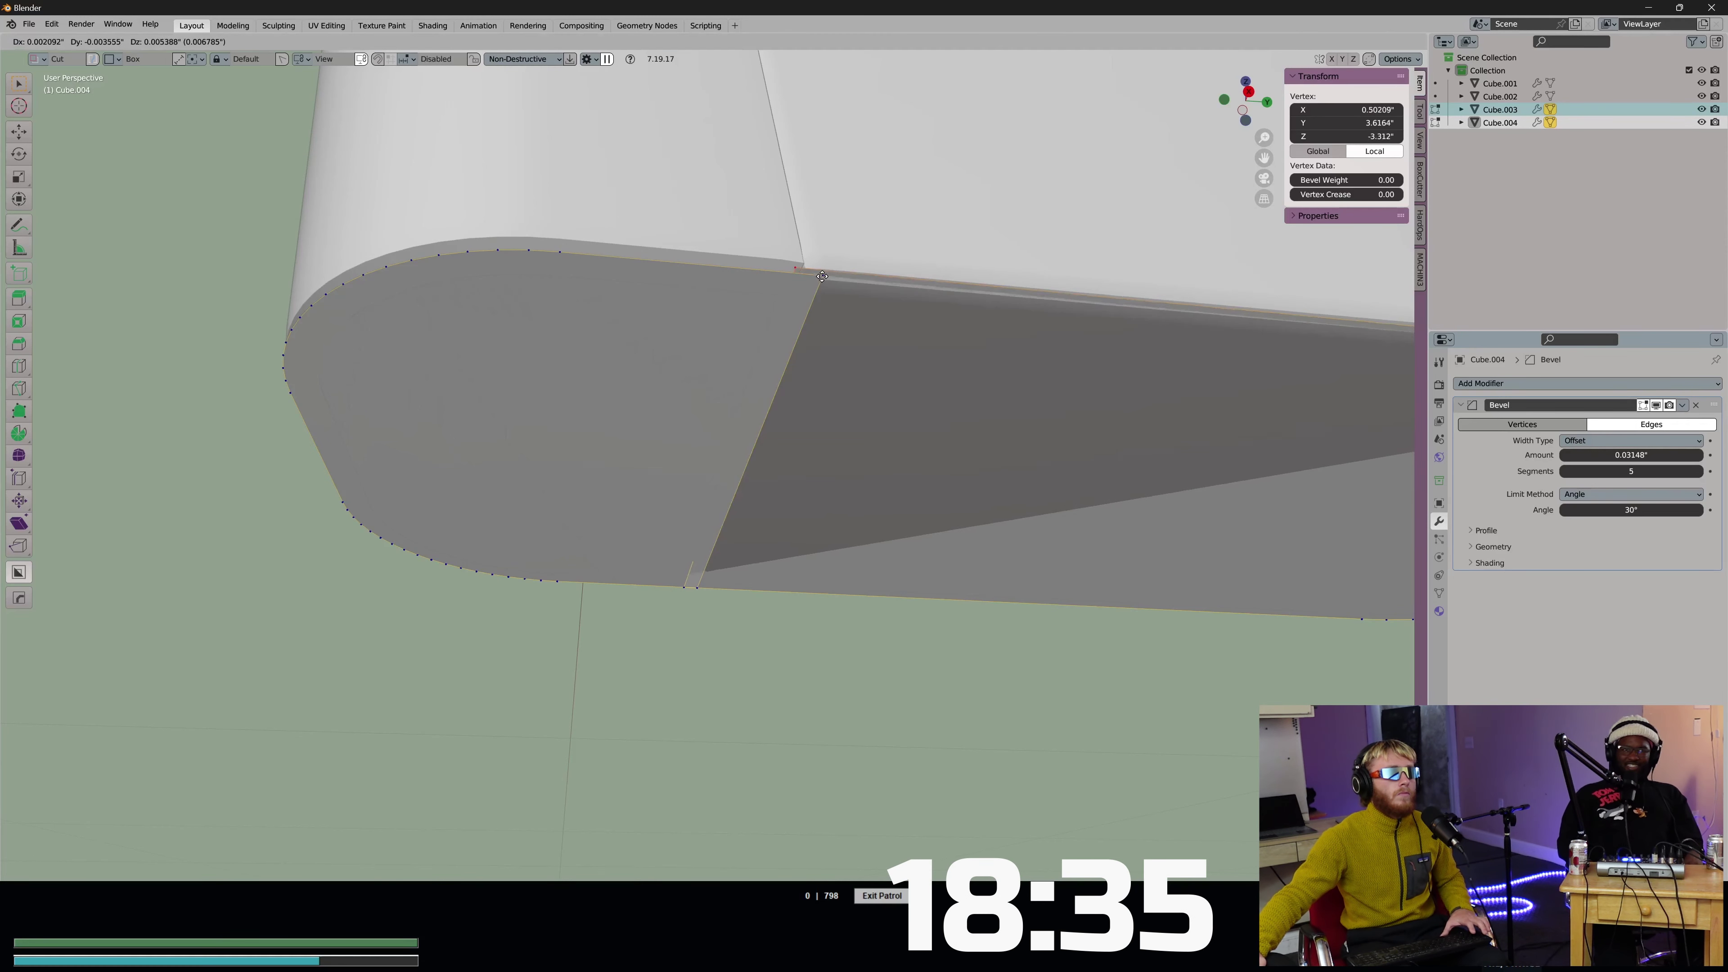
right_click(835, 279)
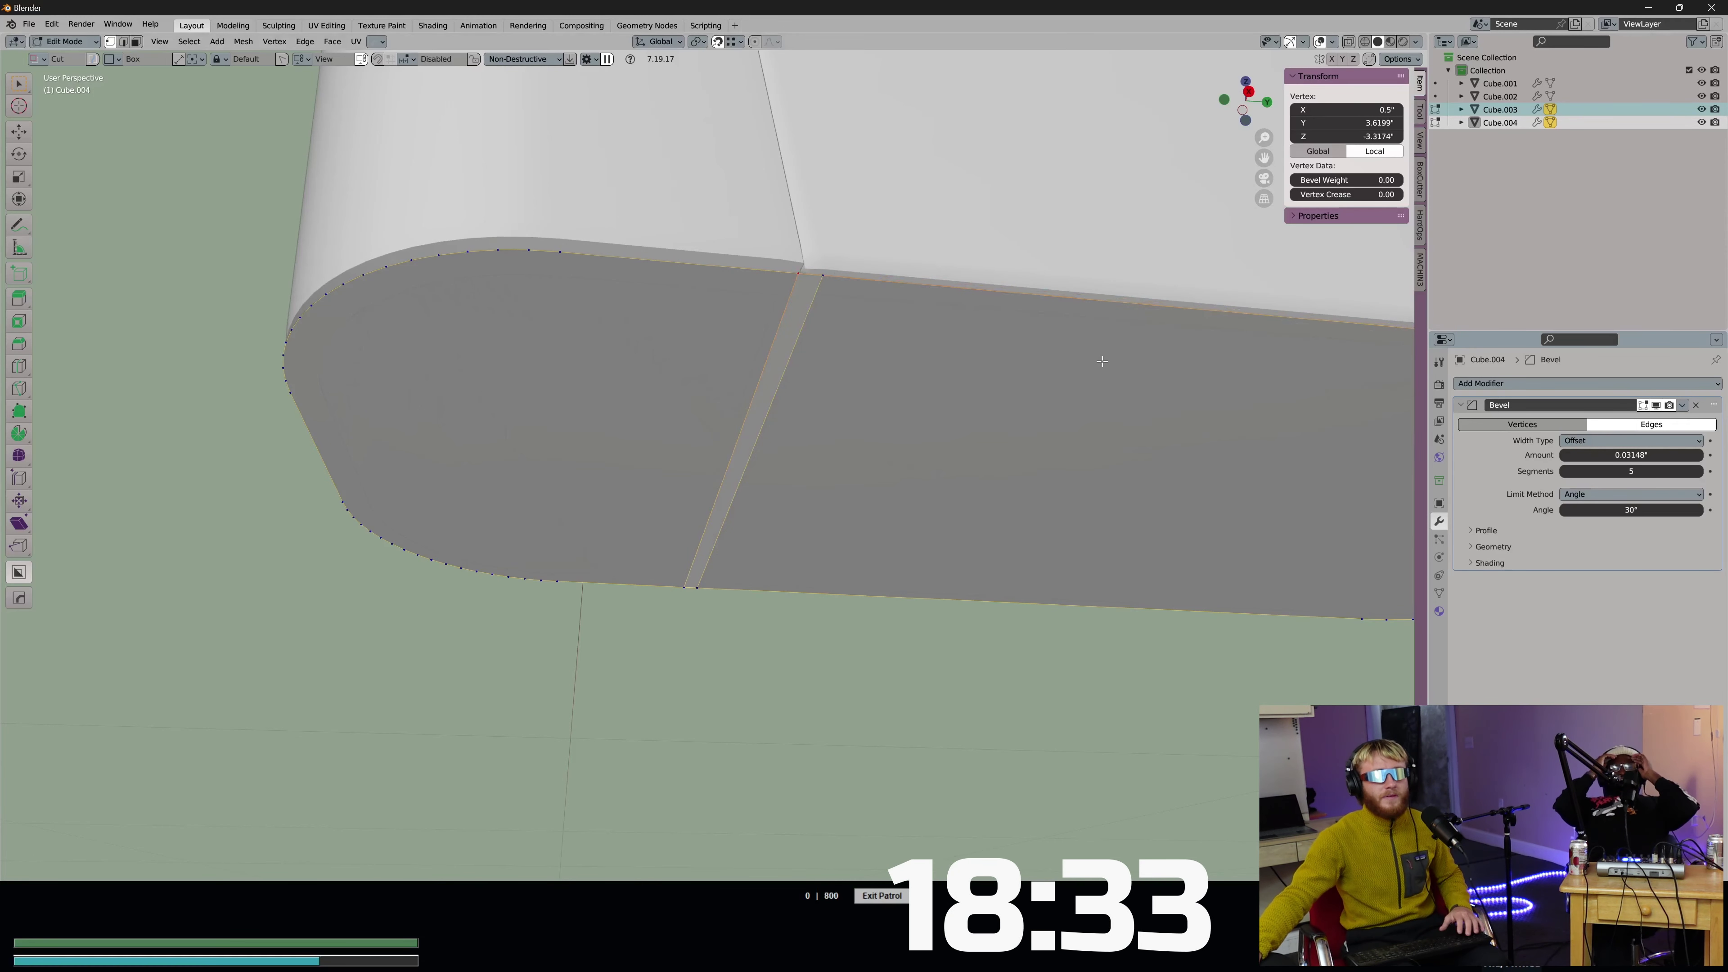
Remove the Bevel modifiers from both separated grip-bottom pieces and join the two into one object.
key(Tab)
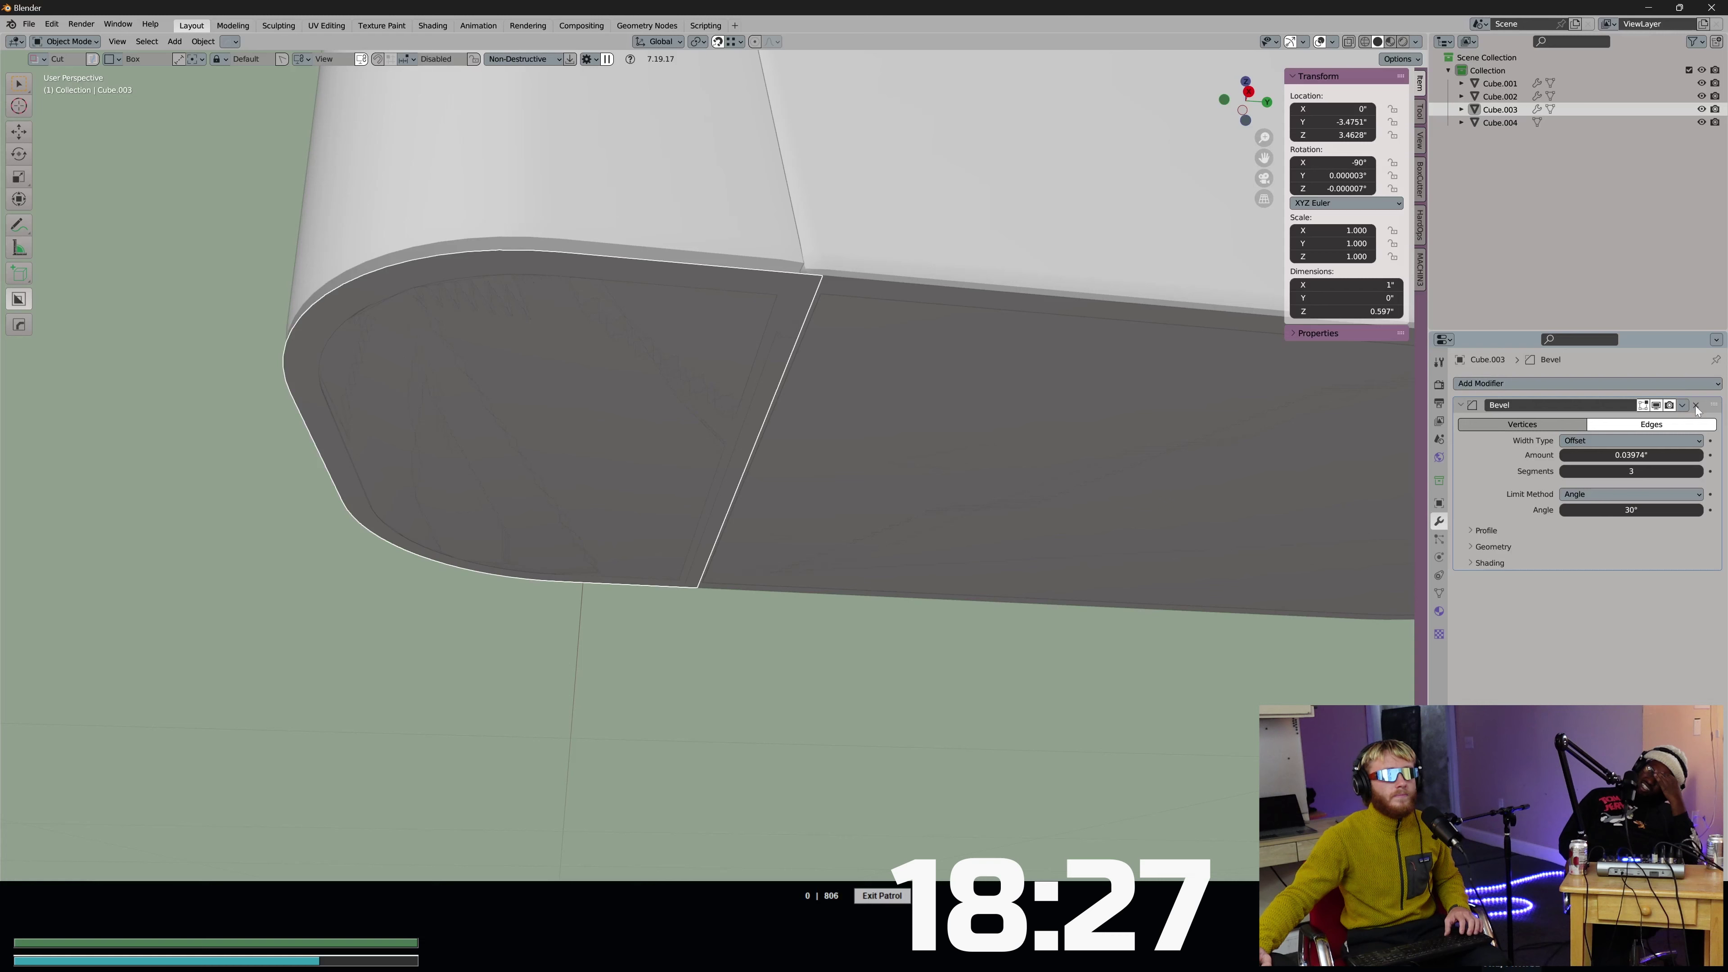
click(1124, 407)
shift+click(689, 436)
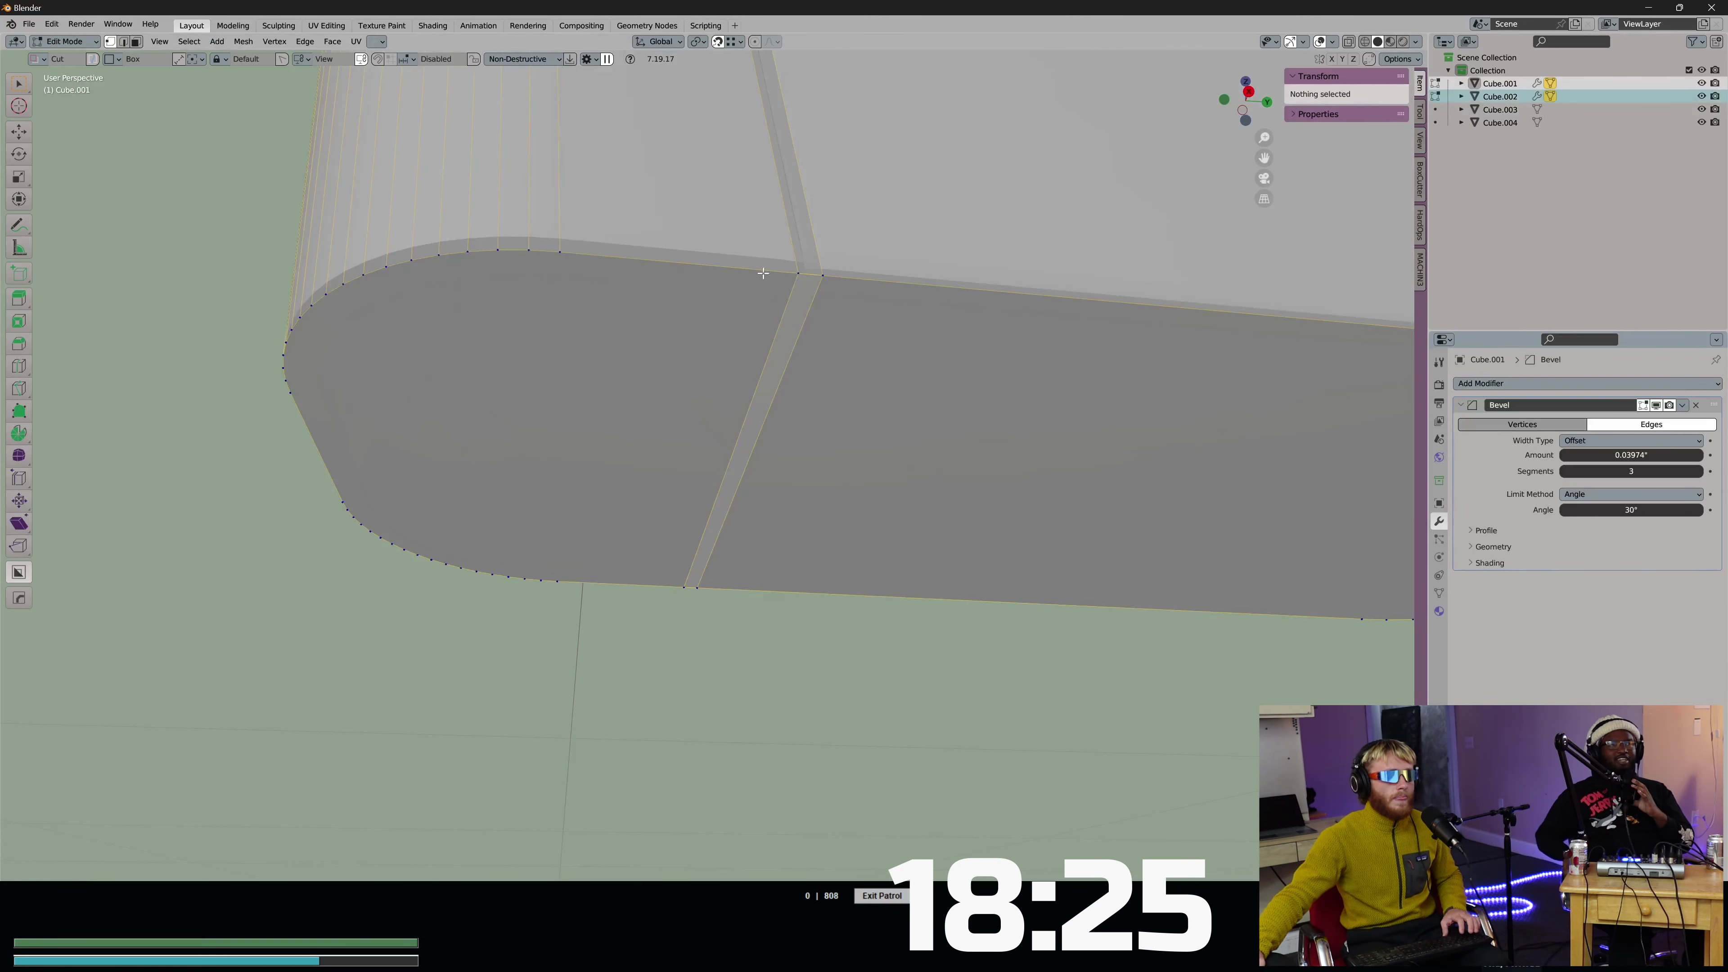
click(842, 345)
key(KP_Decimal)
click(729, 579)
shift+click(669, 584)
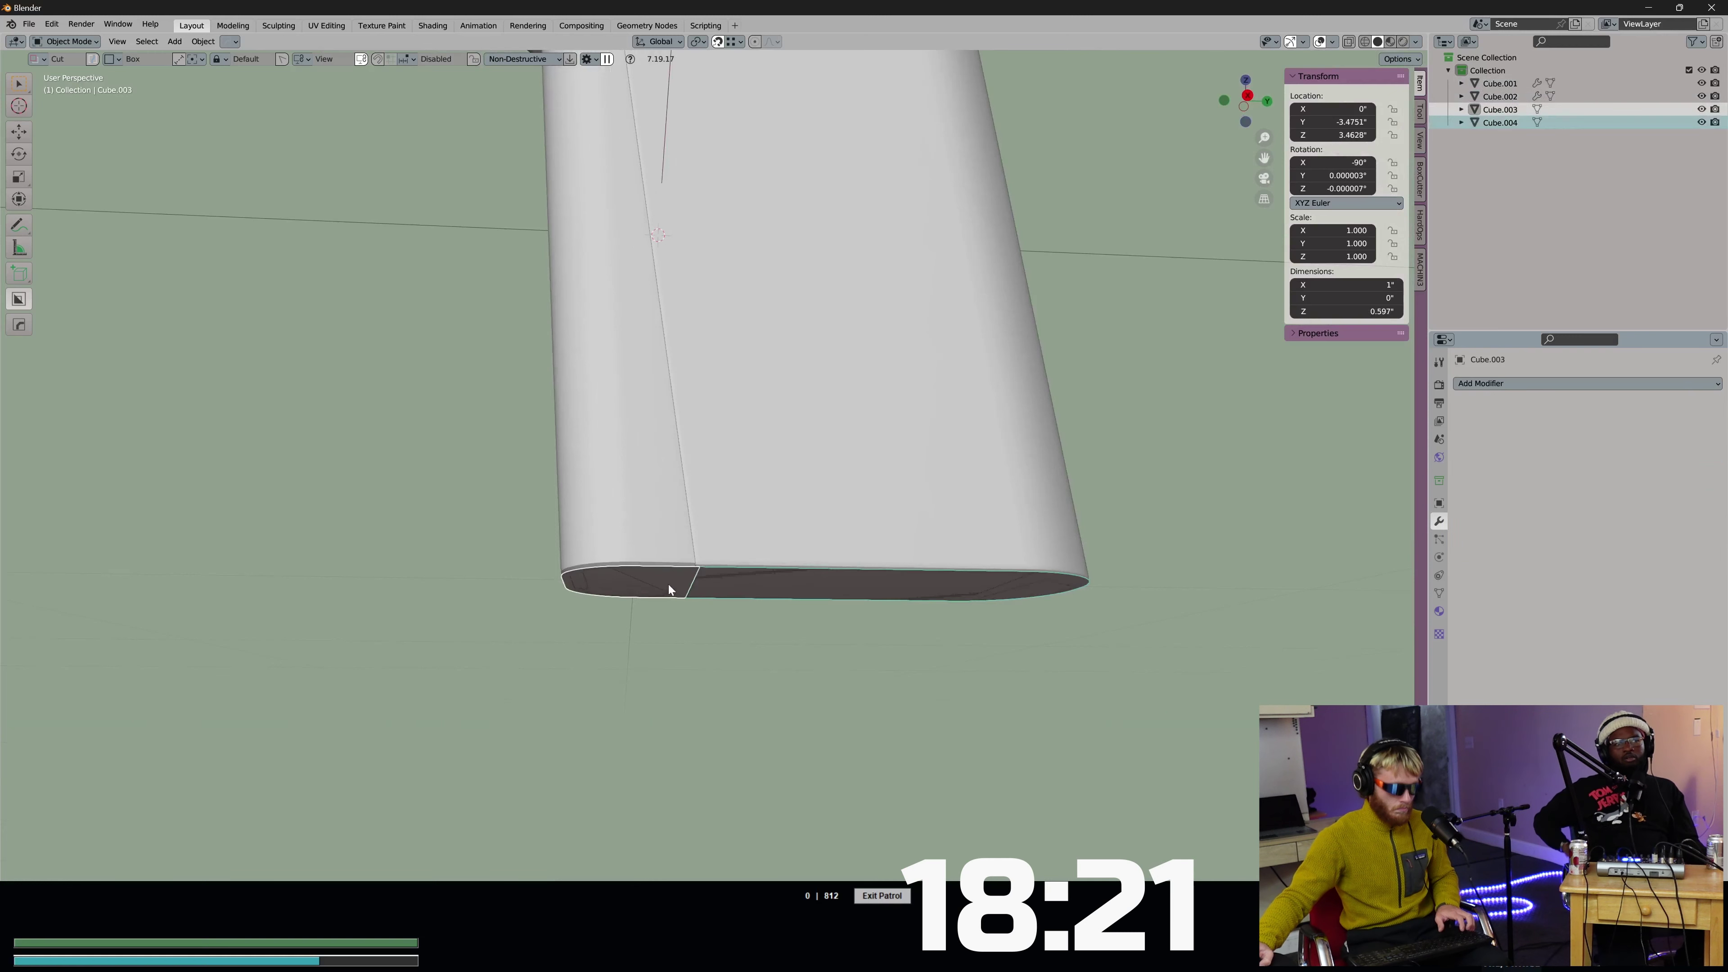
key(ctrl+j)
Snap the joined cap's corner vertex at the seam in Edit Mode and merge all its vertices by distance.
key(Tab)
middle_drag(786, 579, 775, 475)
scroll(775, 474, up, 4)
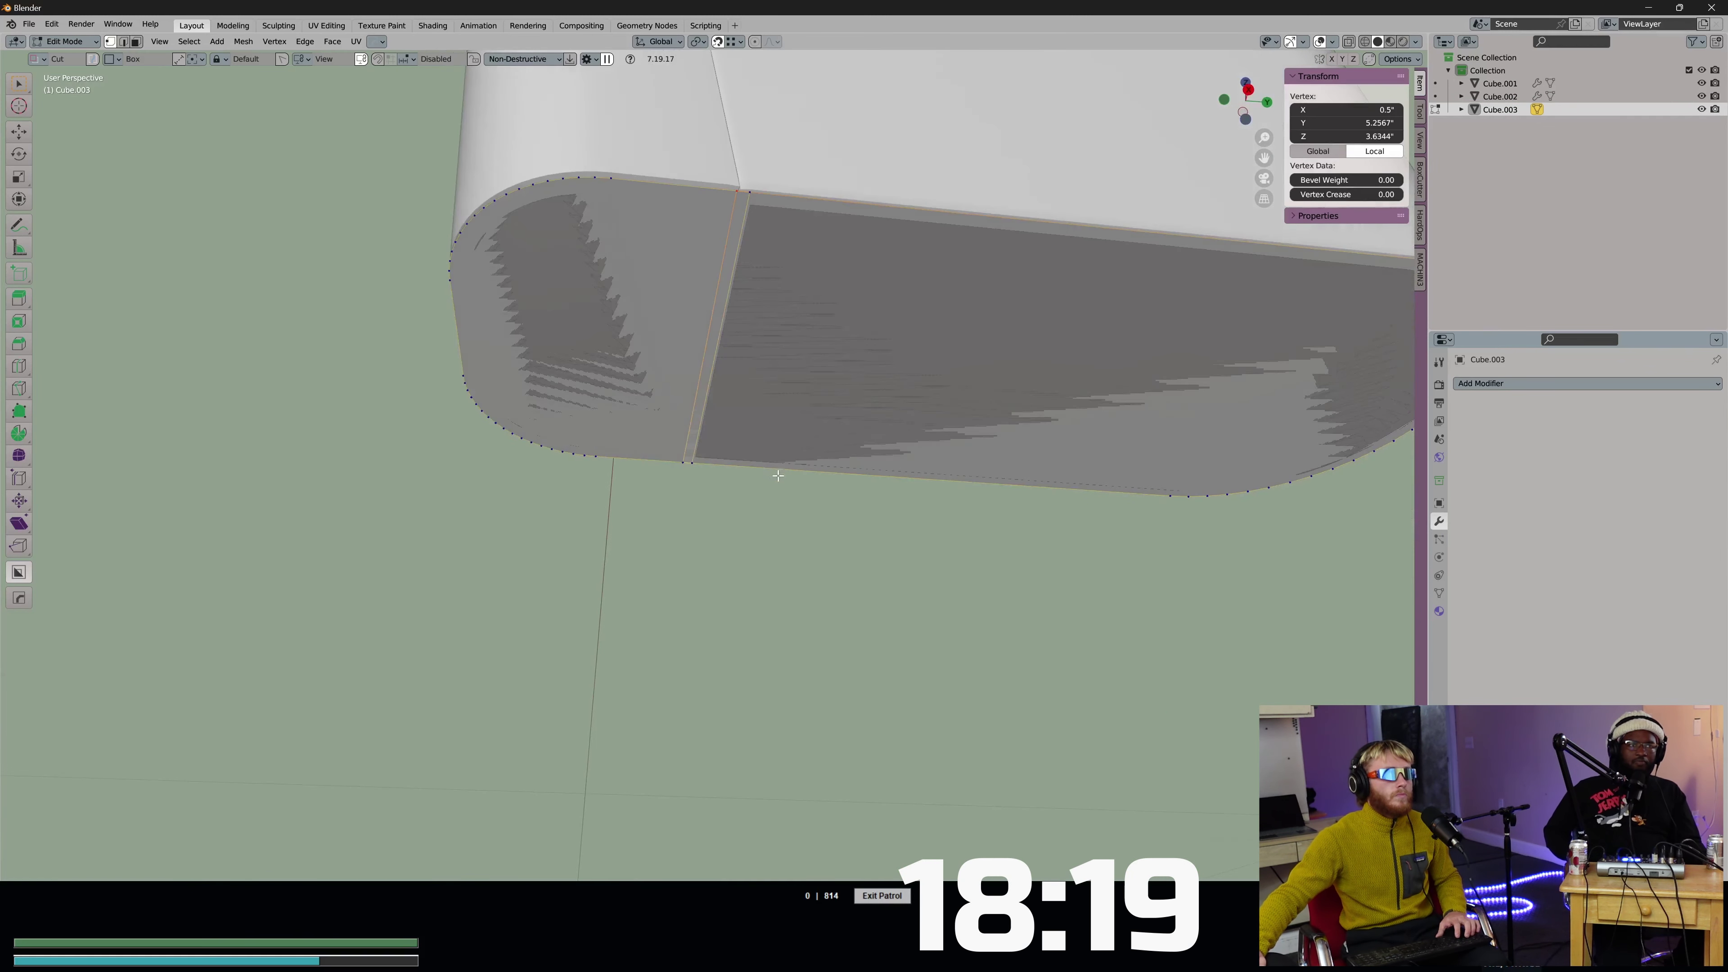
click(740, 196)
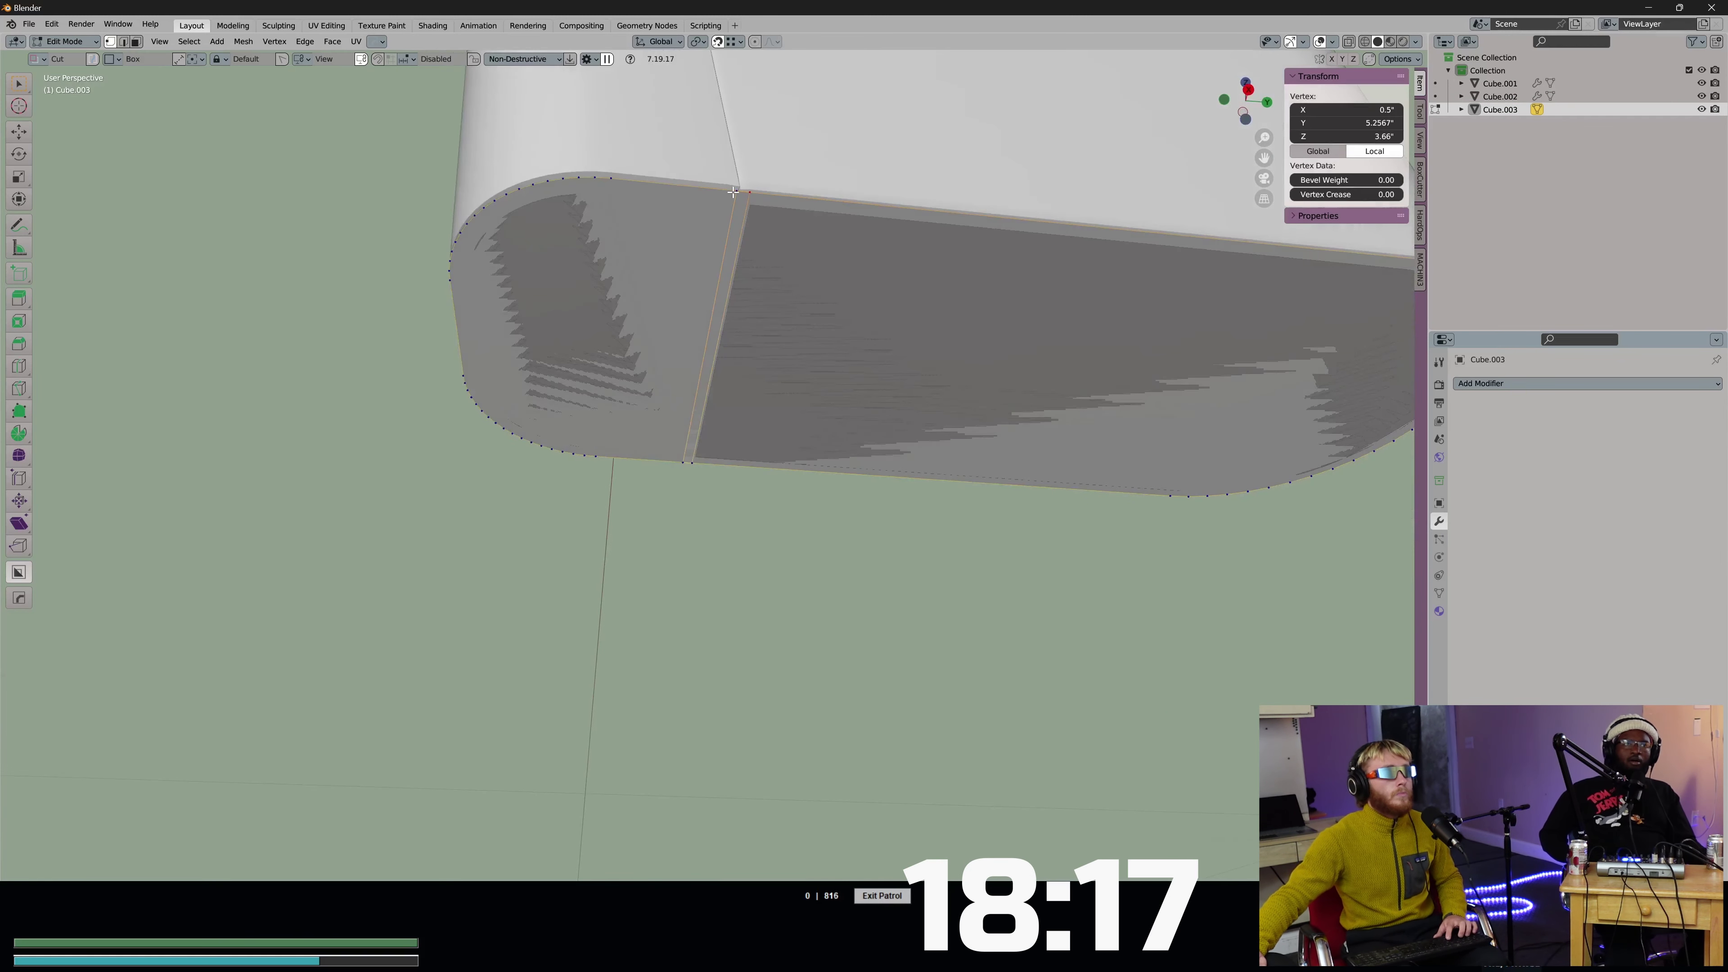
key(g)
click(734, 192)
key(a)
key(m)
key(b)
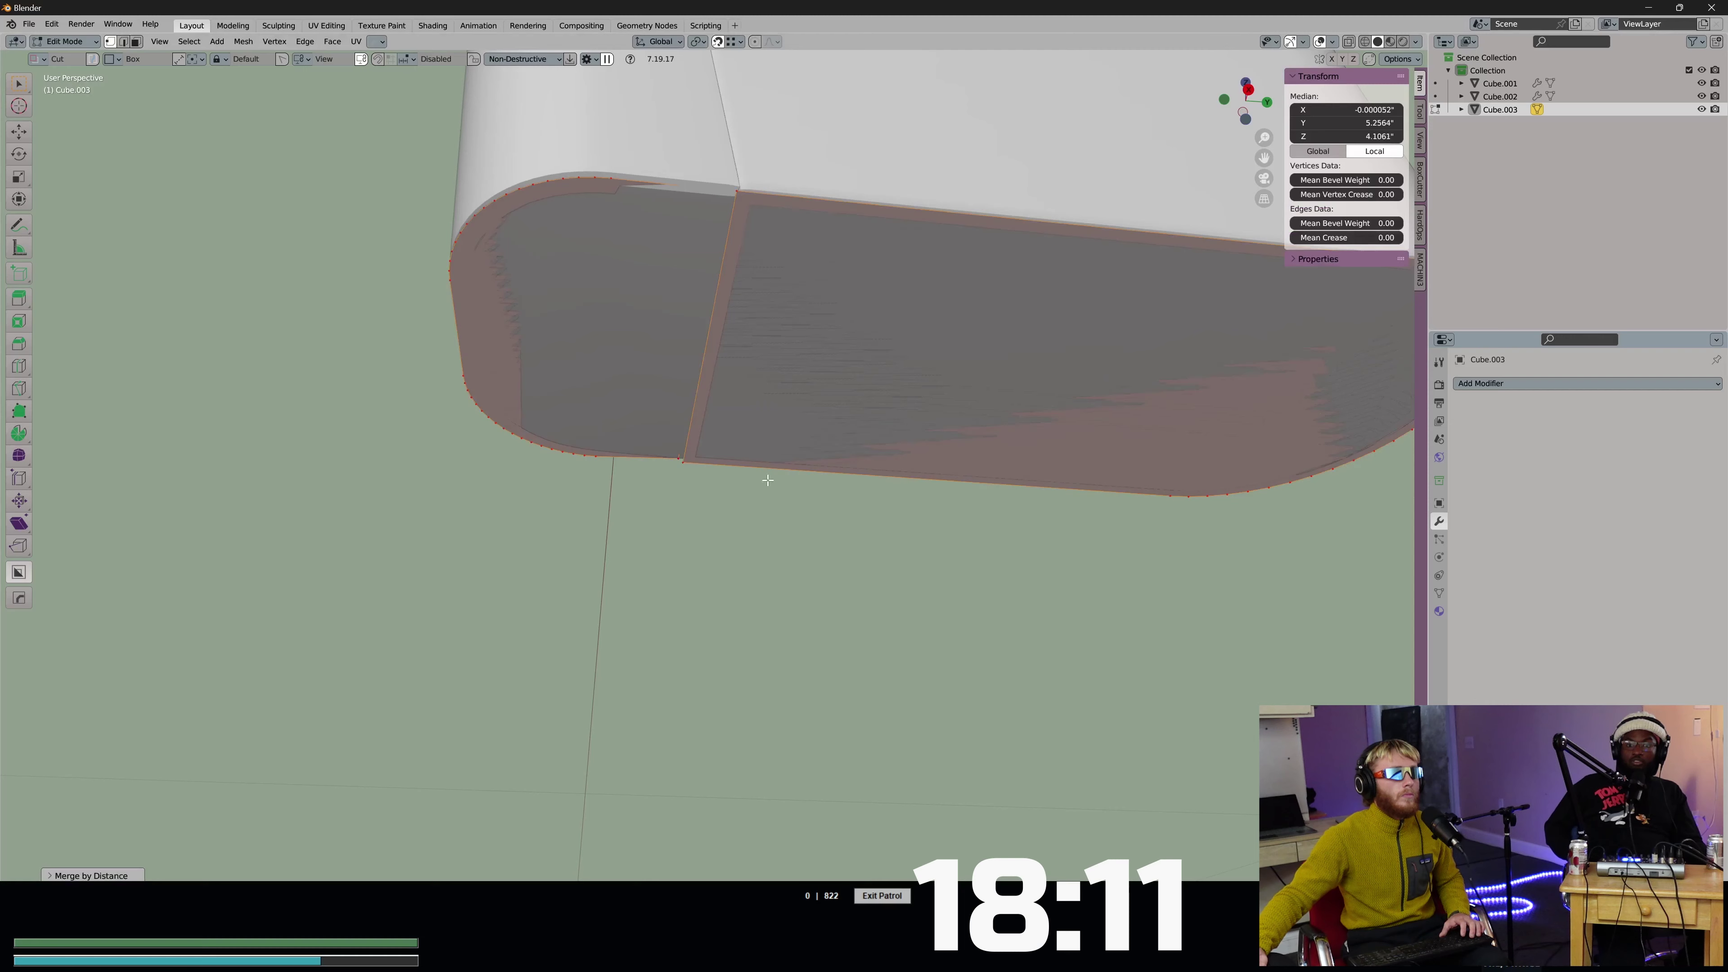
Delete the strip-side face of the joined grip-bottom cap.
scroll(771, 245, up, 3)
middle_drag(771, 270, 773, 277)
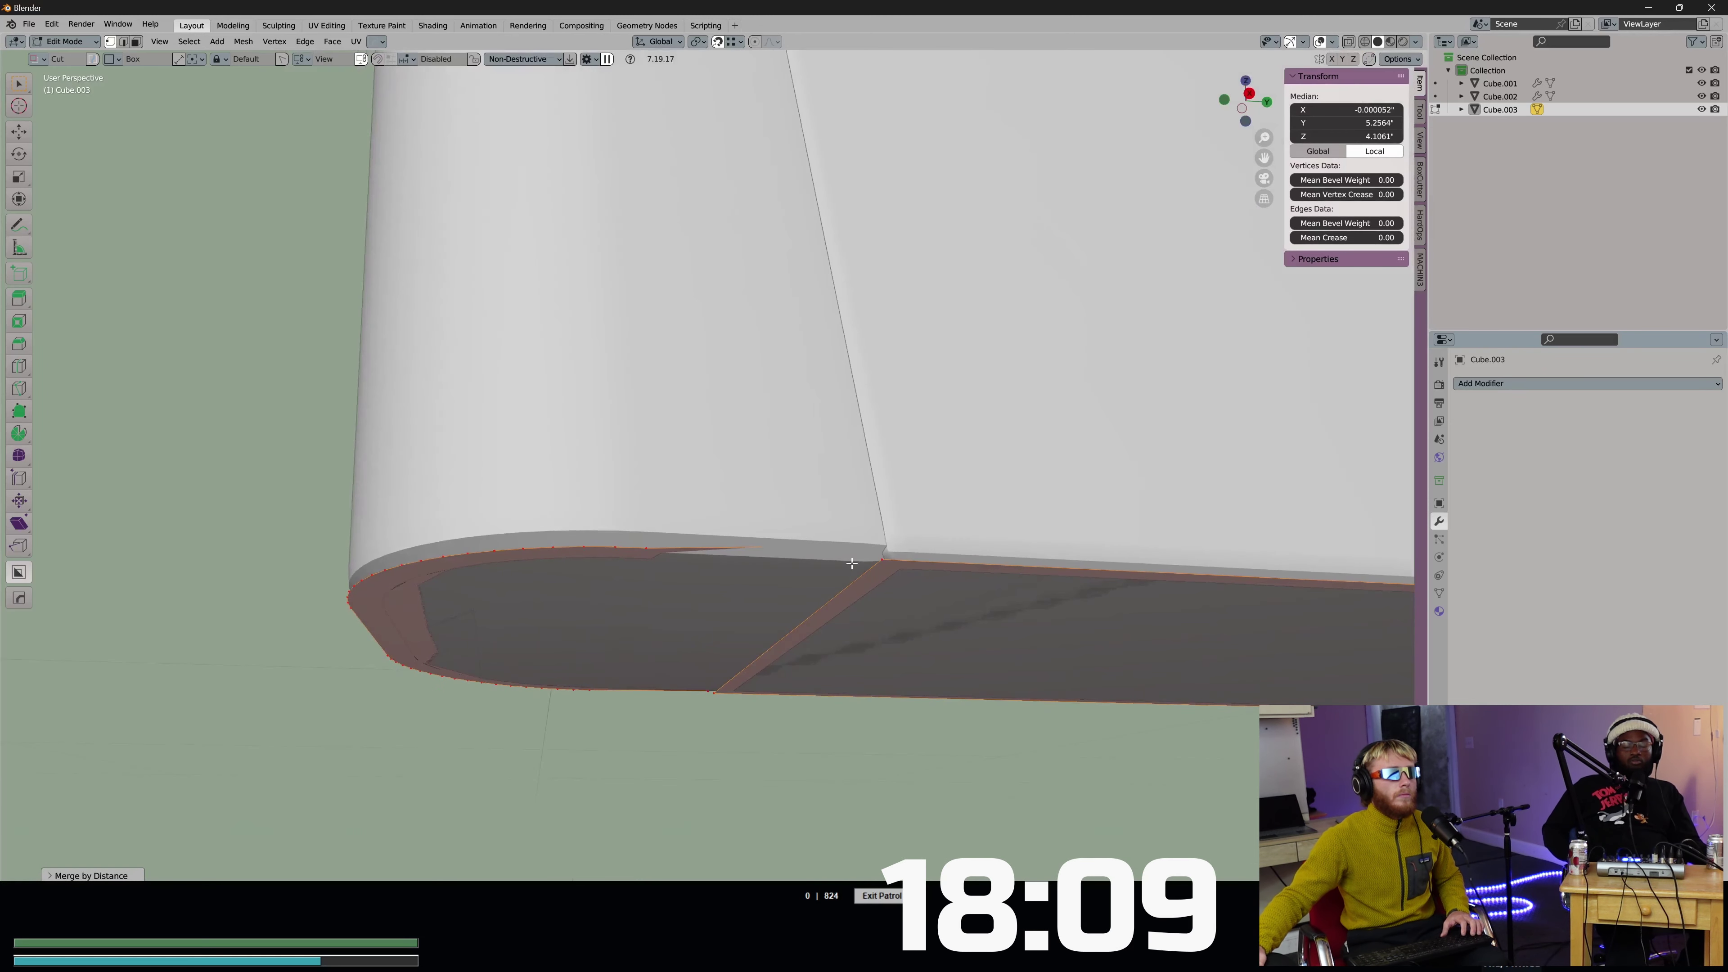
middle_drag(852, 564, 848, 579)
key(alt+a)
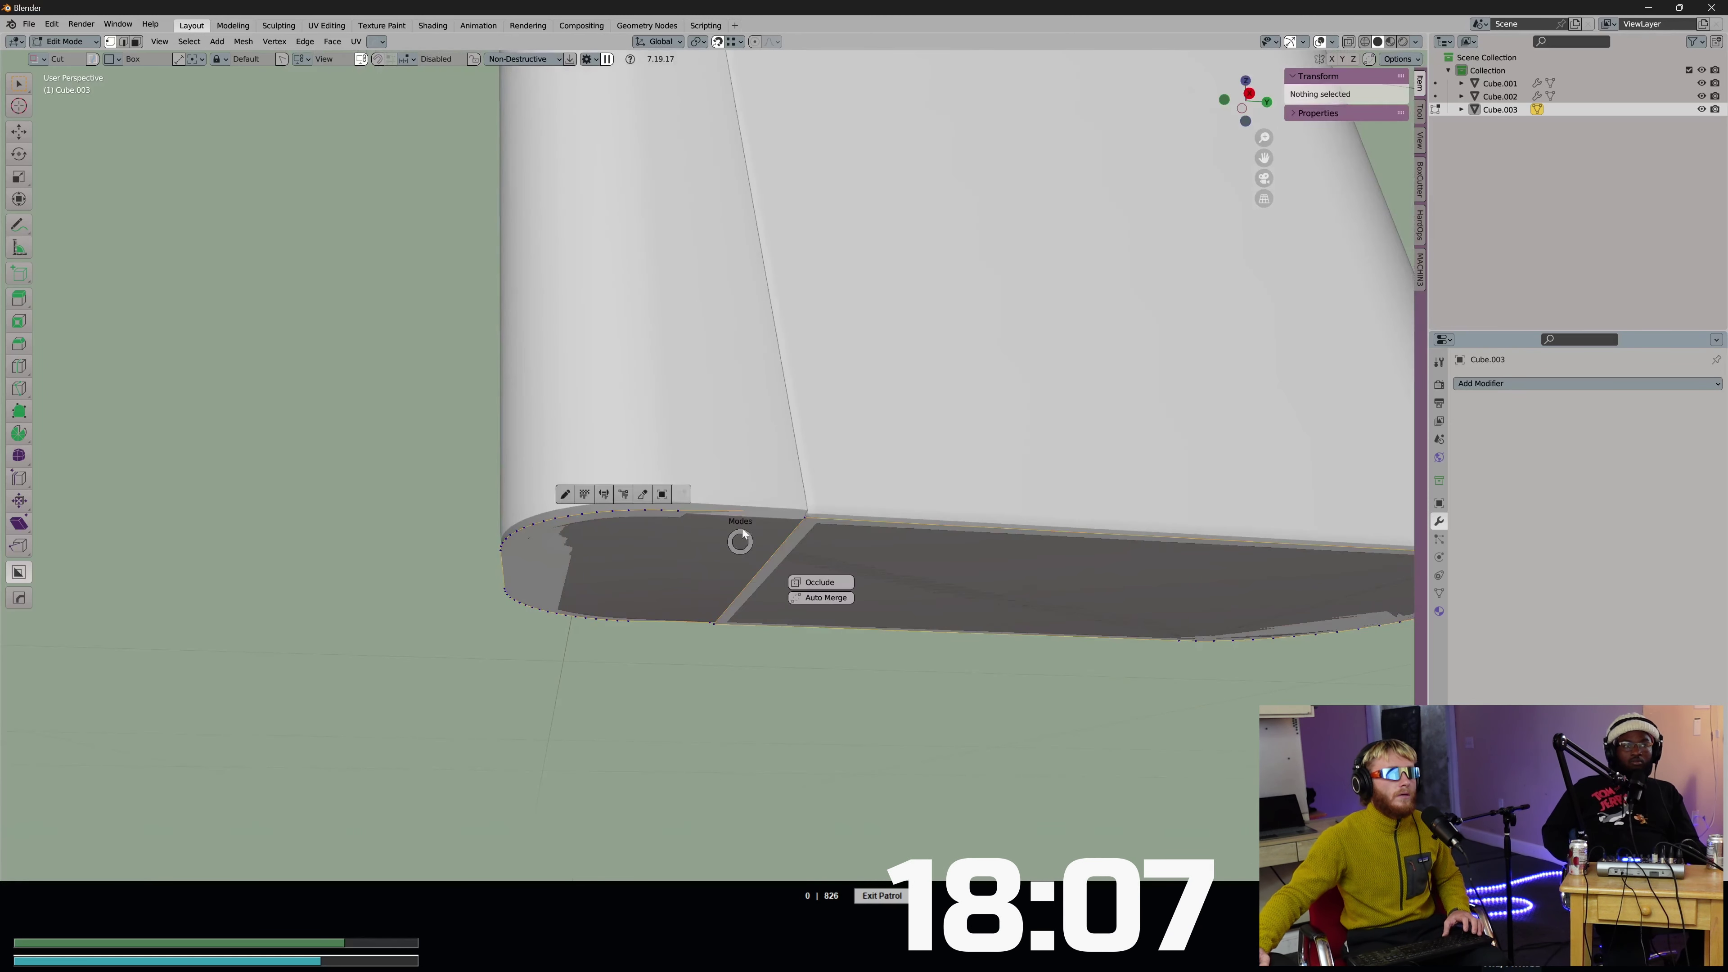
key(Tab)
key(Tab)
key(3)
click(693, 545)
key(x)
key(f)
Extrude the seam edge of the remaining cap face along global Y to the front of the grip.
key(2)
click(753, 578)
scroll(754, 579, down, 3)
key(e)
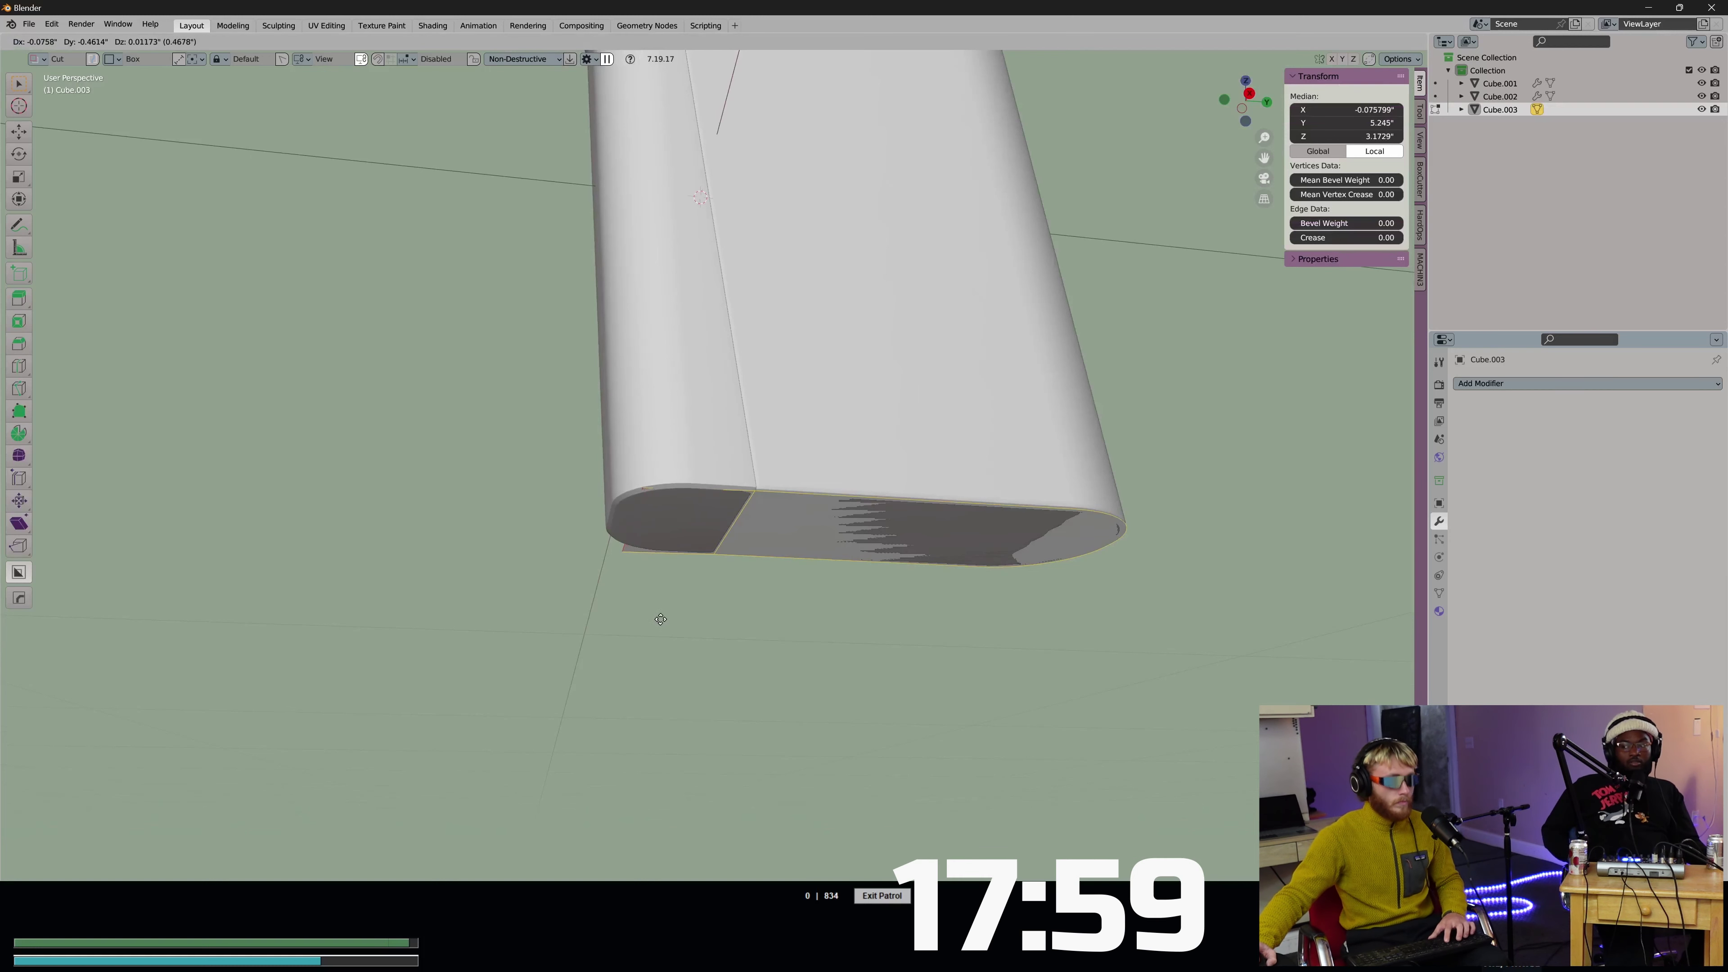
key(y)
click(639, 620)
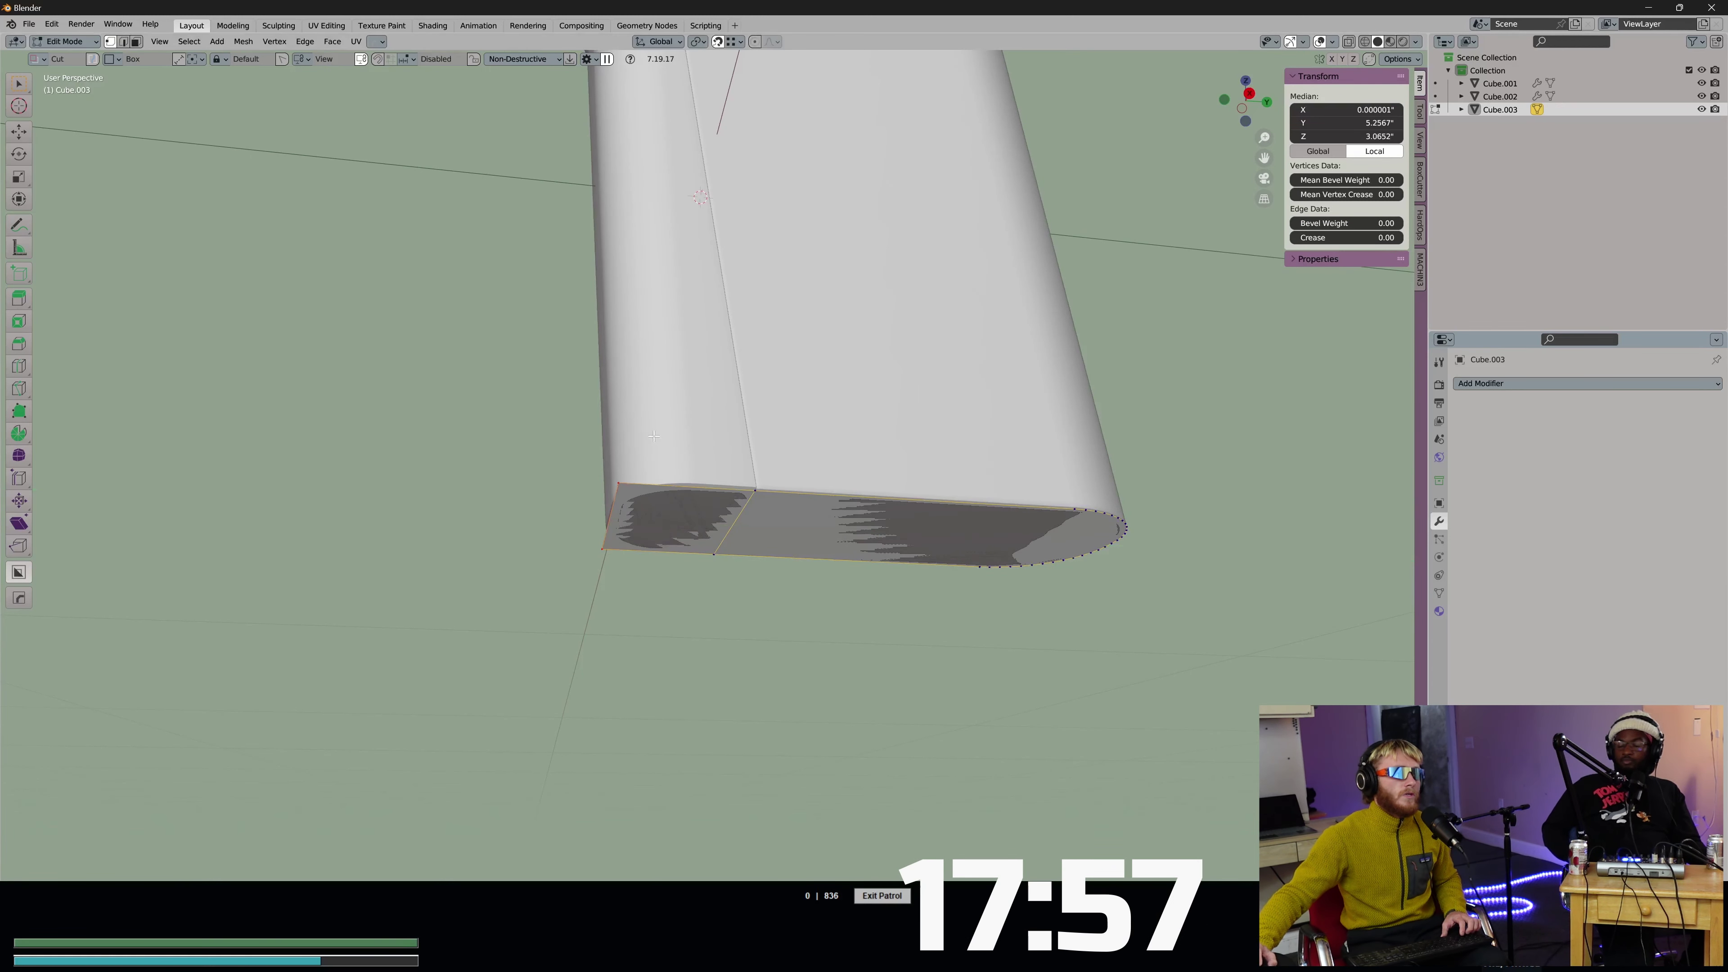
Bevel the two front corner vertices of the cap into rounded arcs following the grip's outline.
click(636, 513)
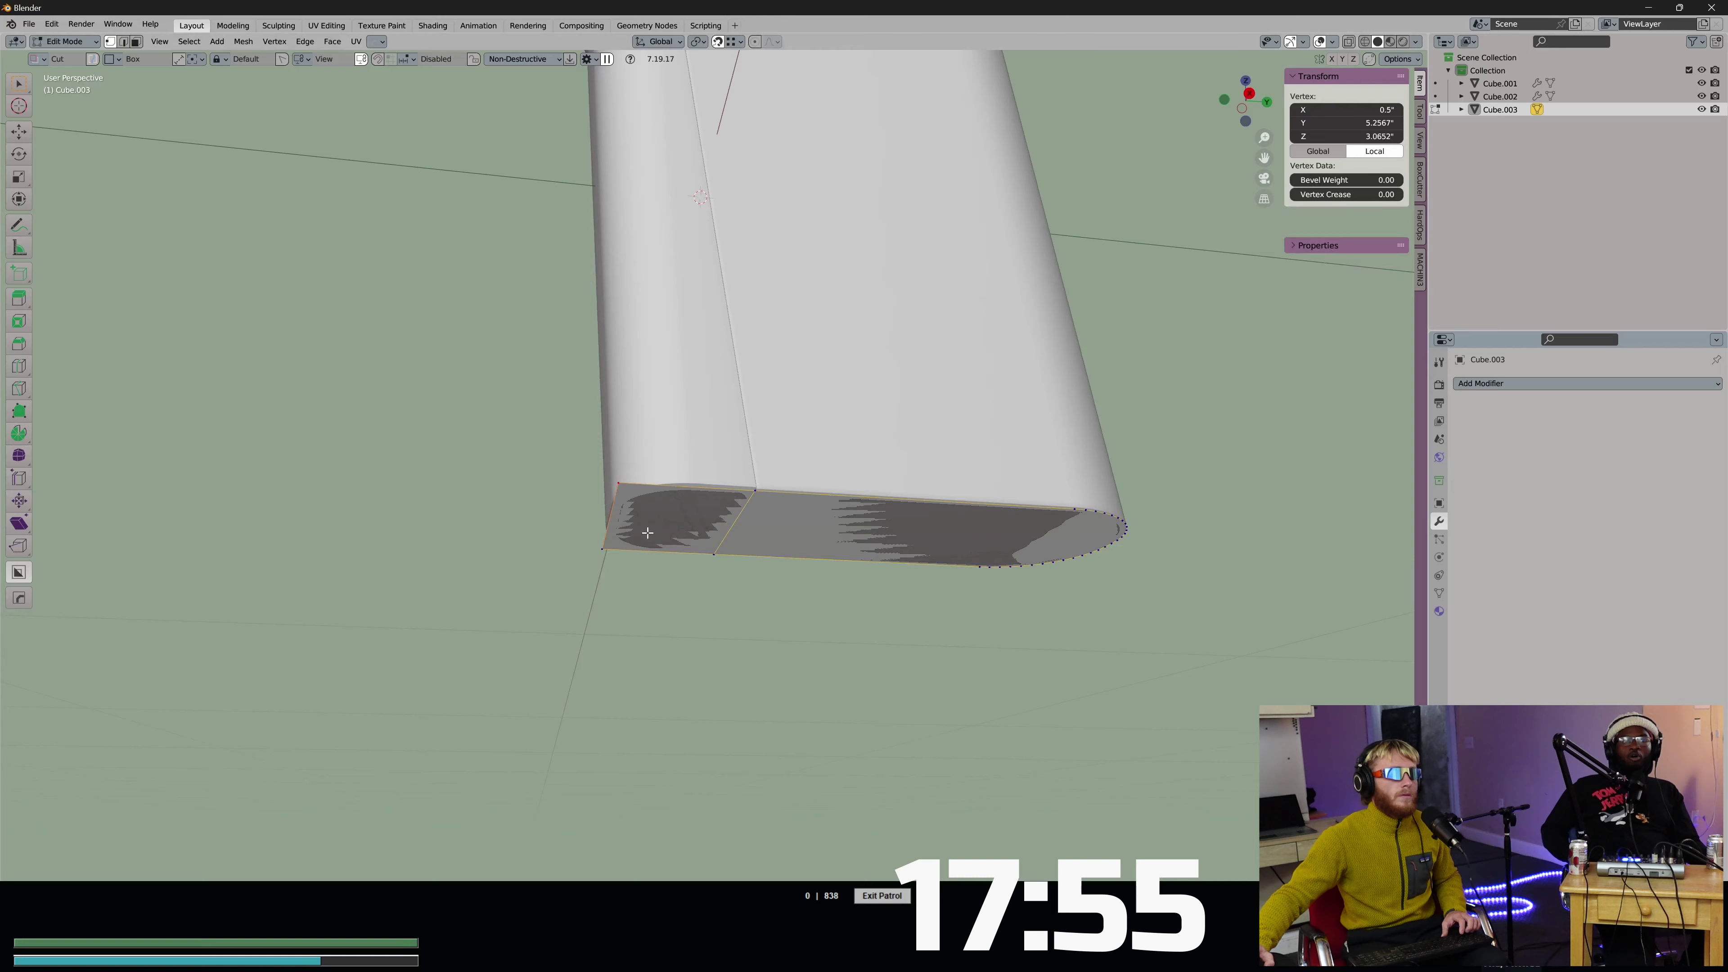
key(ctrl+z)
middle_drag(705, 509, 874, 422)
key(alt+a)
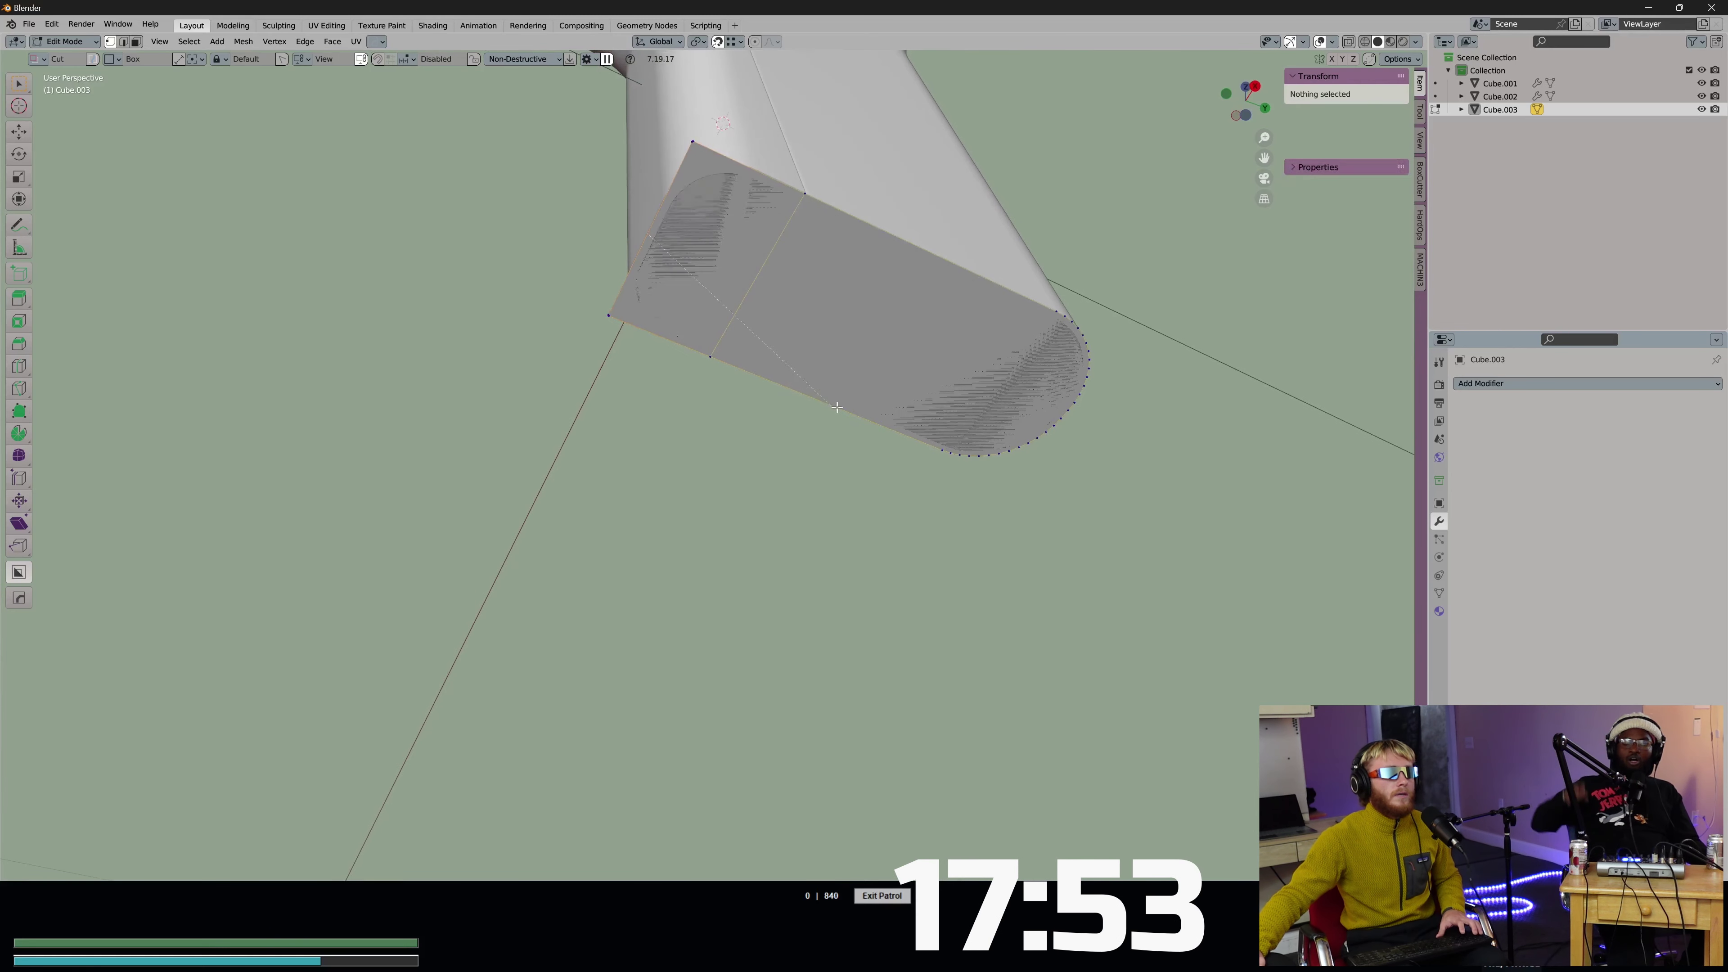
key(ctrl+b)
click(877, 423)
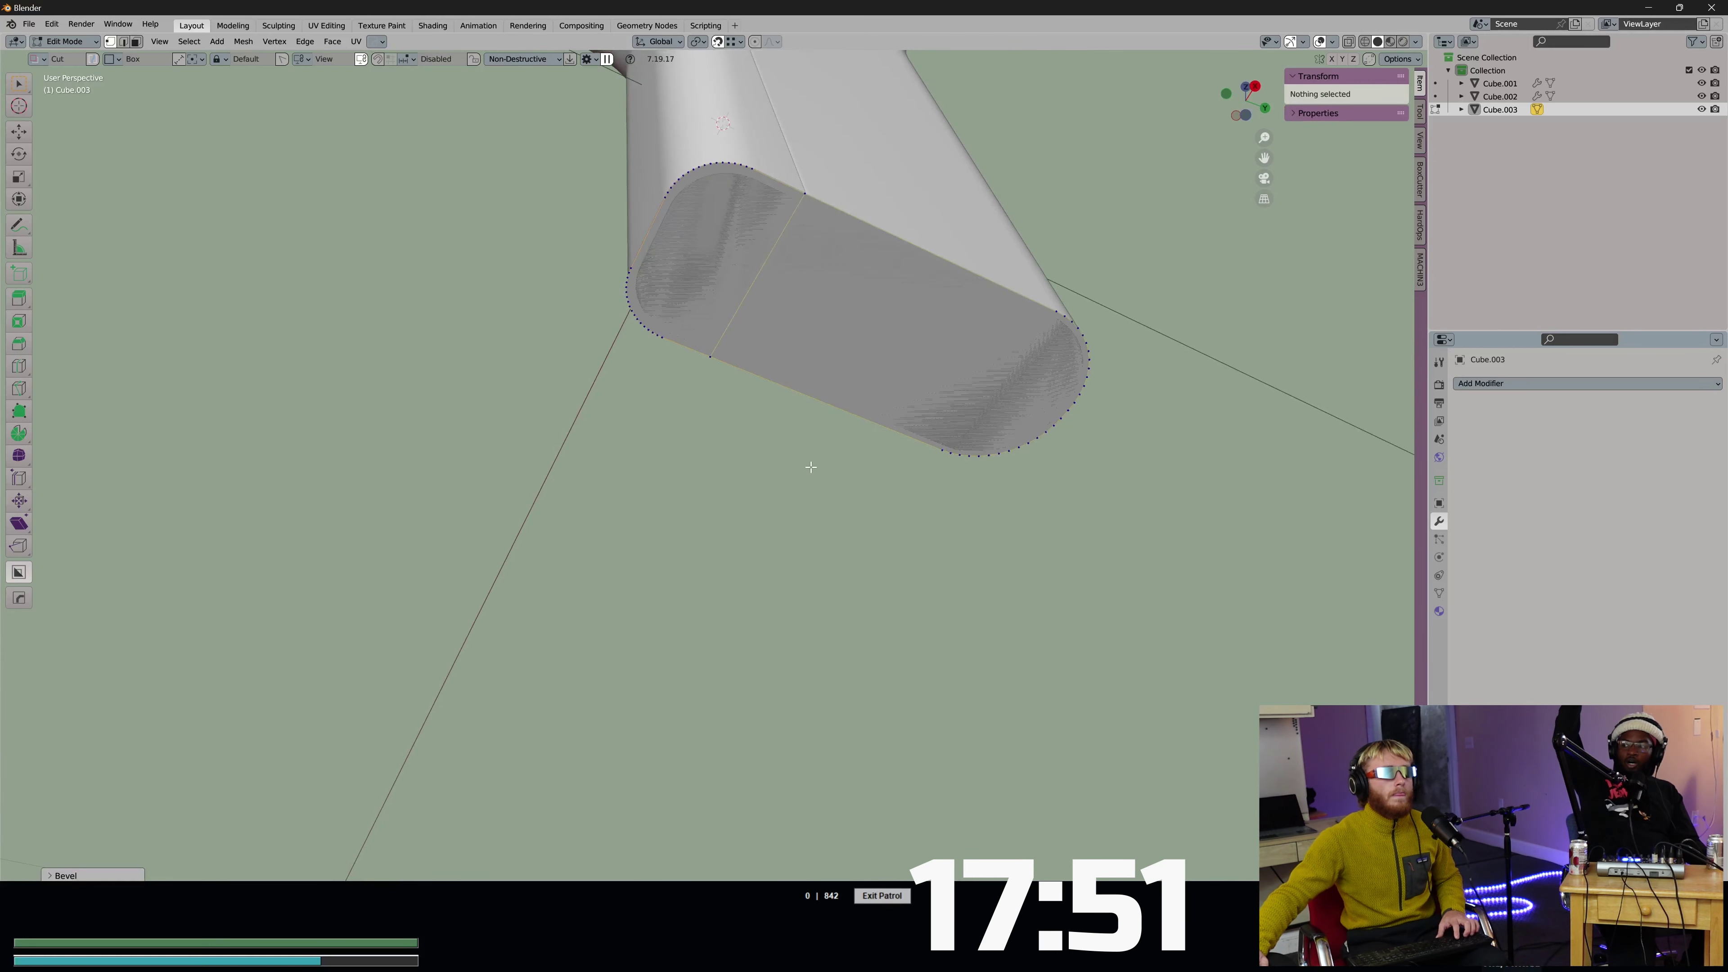
Box-select the cap's rounded front vertices through the mesh and move them along global Y to line up with the grip.
key(alt+z)
key(w)
drag(578, 136, 775, 346)
key(alt+z)
scroll(748, 286, up, 1)
key(g)
key(y)
click(690, 413)
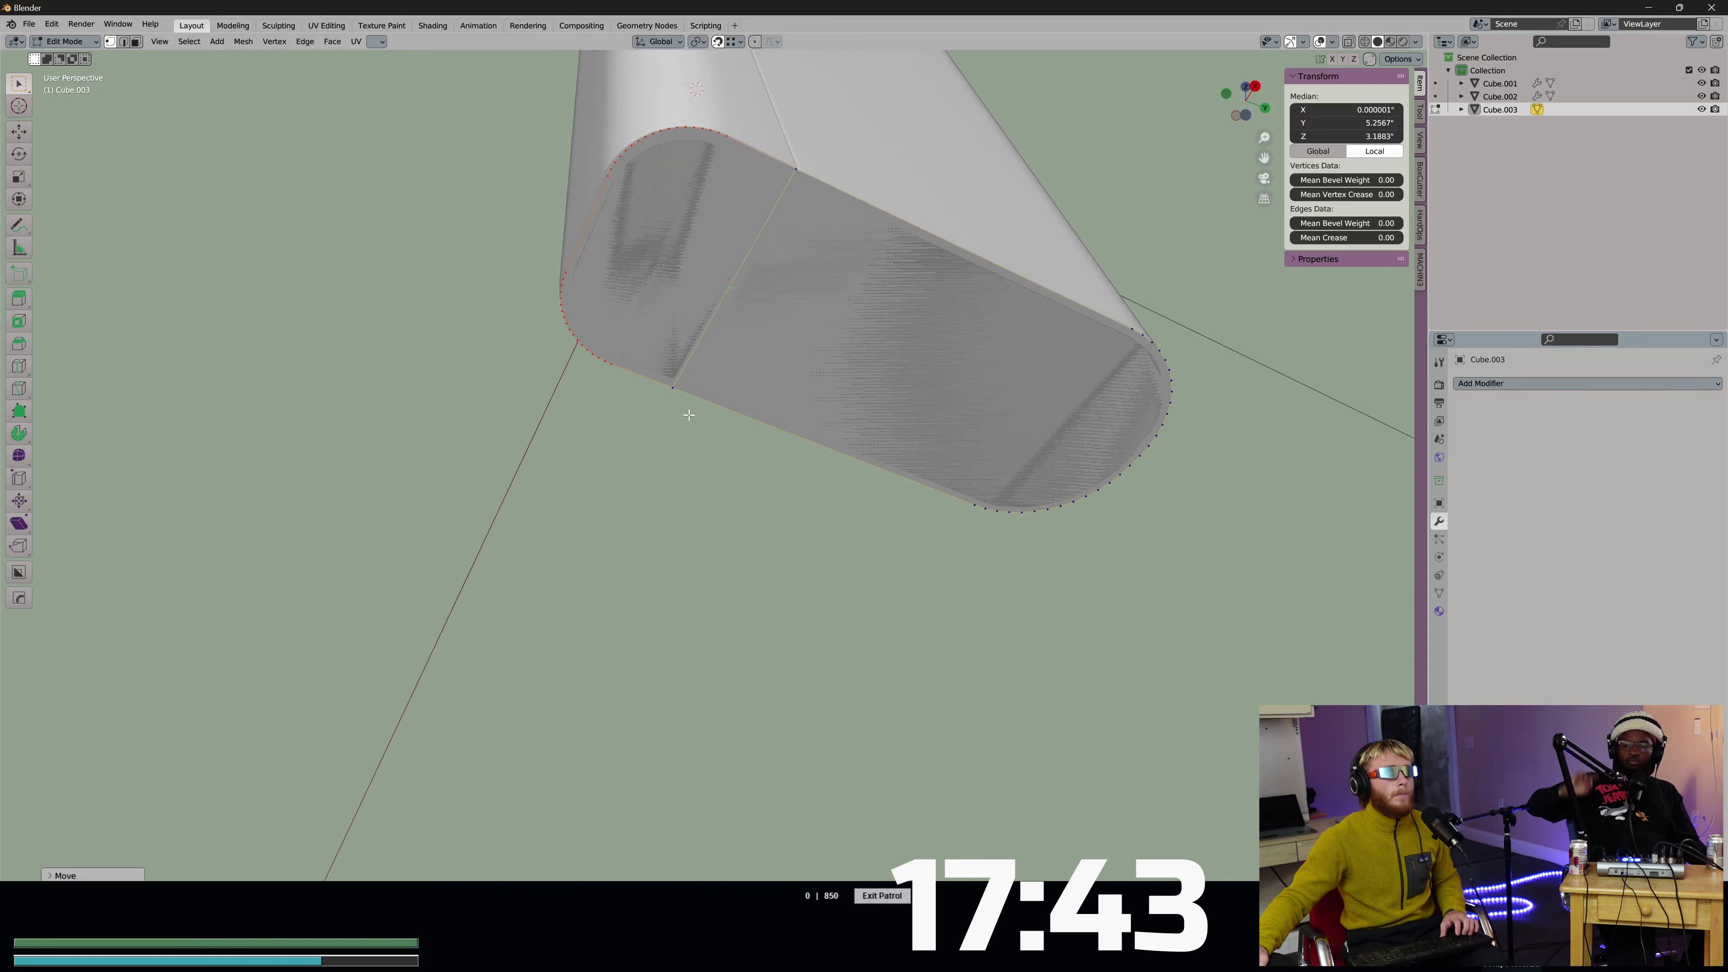
Extrude the whole grip cap downward along its normal by about 0.0447 inch and return to Object Mode.
middle_drag(803, 374, 787, 409)
key(Tab)
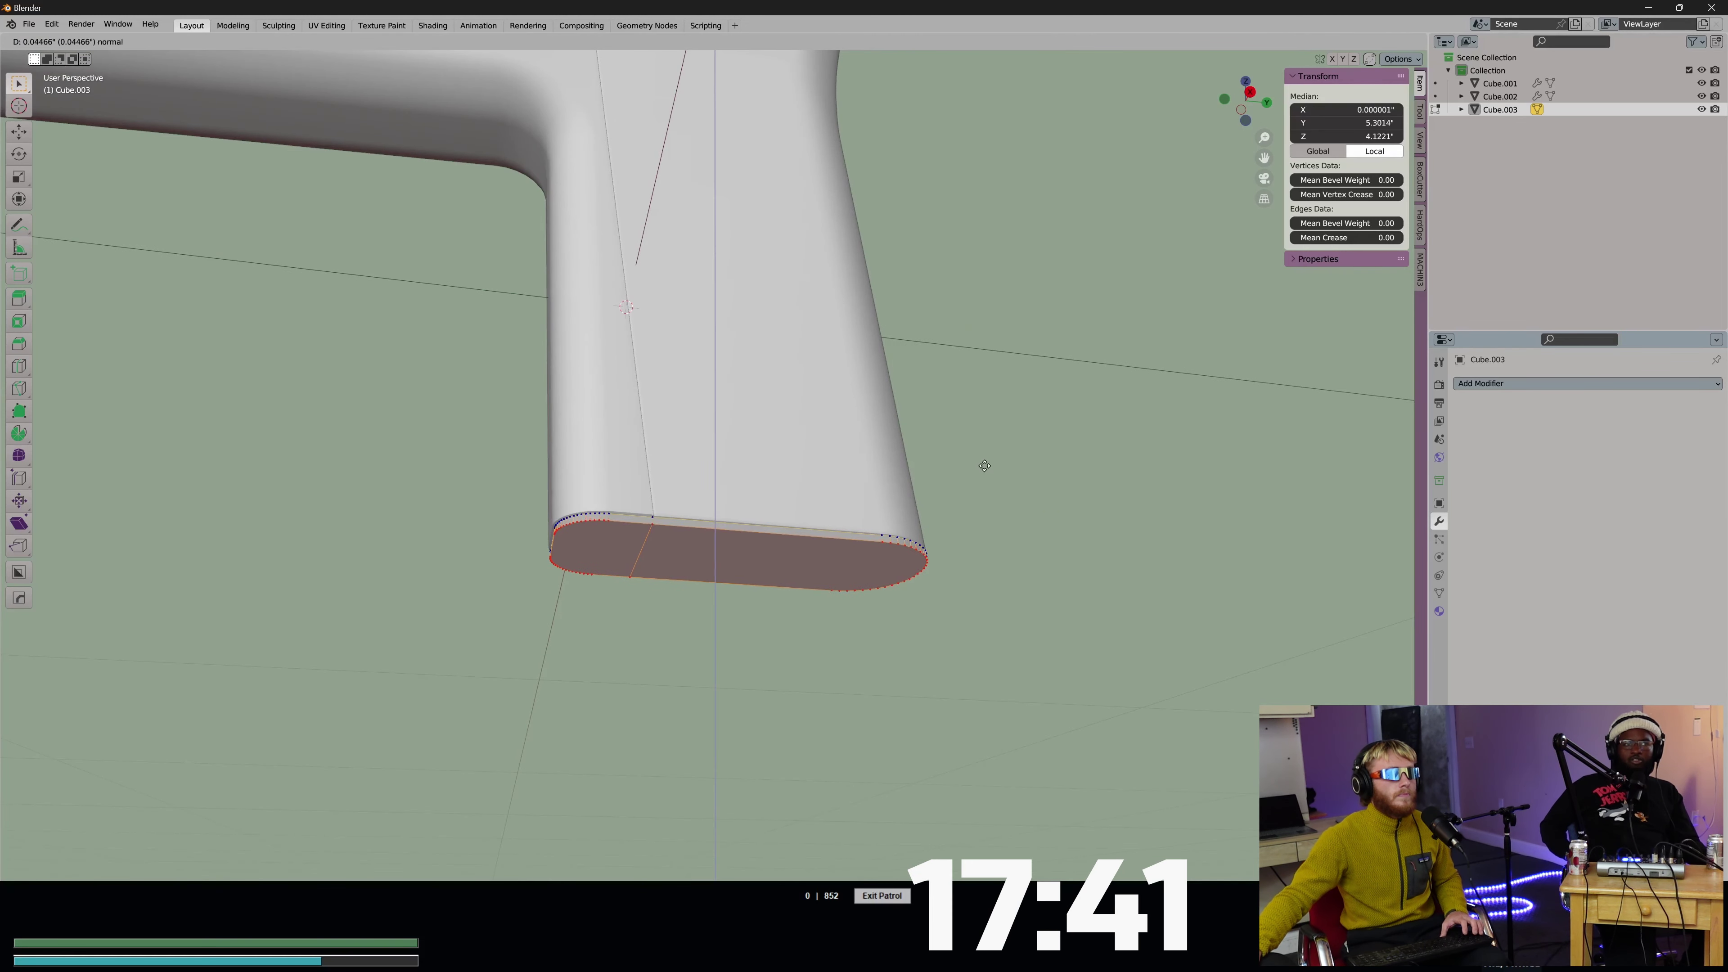
middle_drag(946, 415, 820, 572)
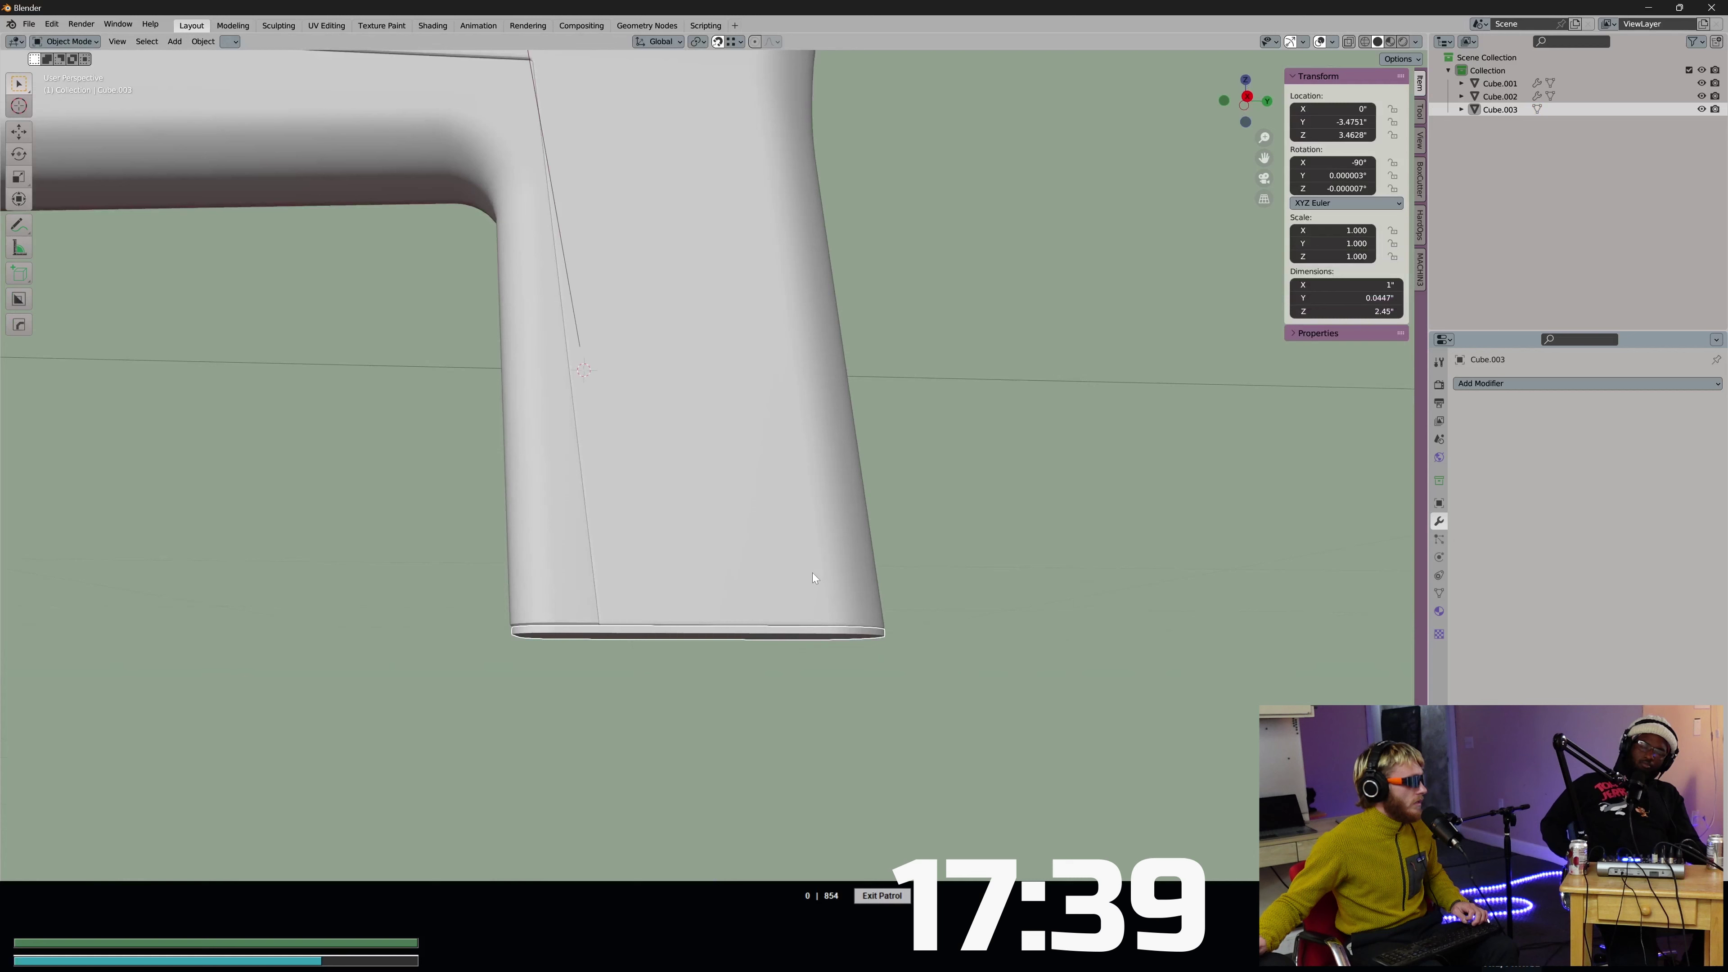
Inspect the whole model from the side and select the main body.
middle_drag(888, 486, 917, 389)
scroll(887, 414, down, 4)
scroll(877, 416, up, 1)
scroll(884, 392, down, 3)
scroll(789, 388, up, 2)
click(760, 388)
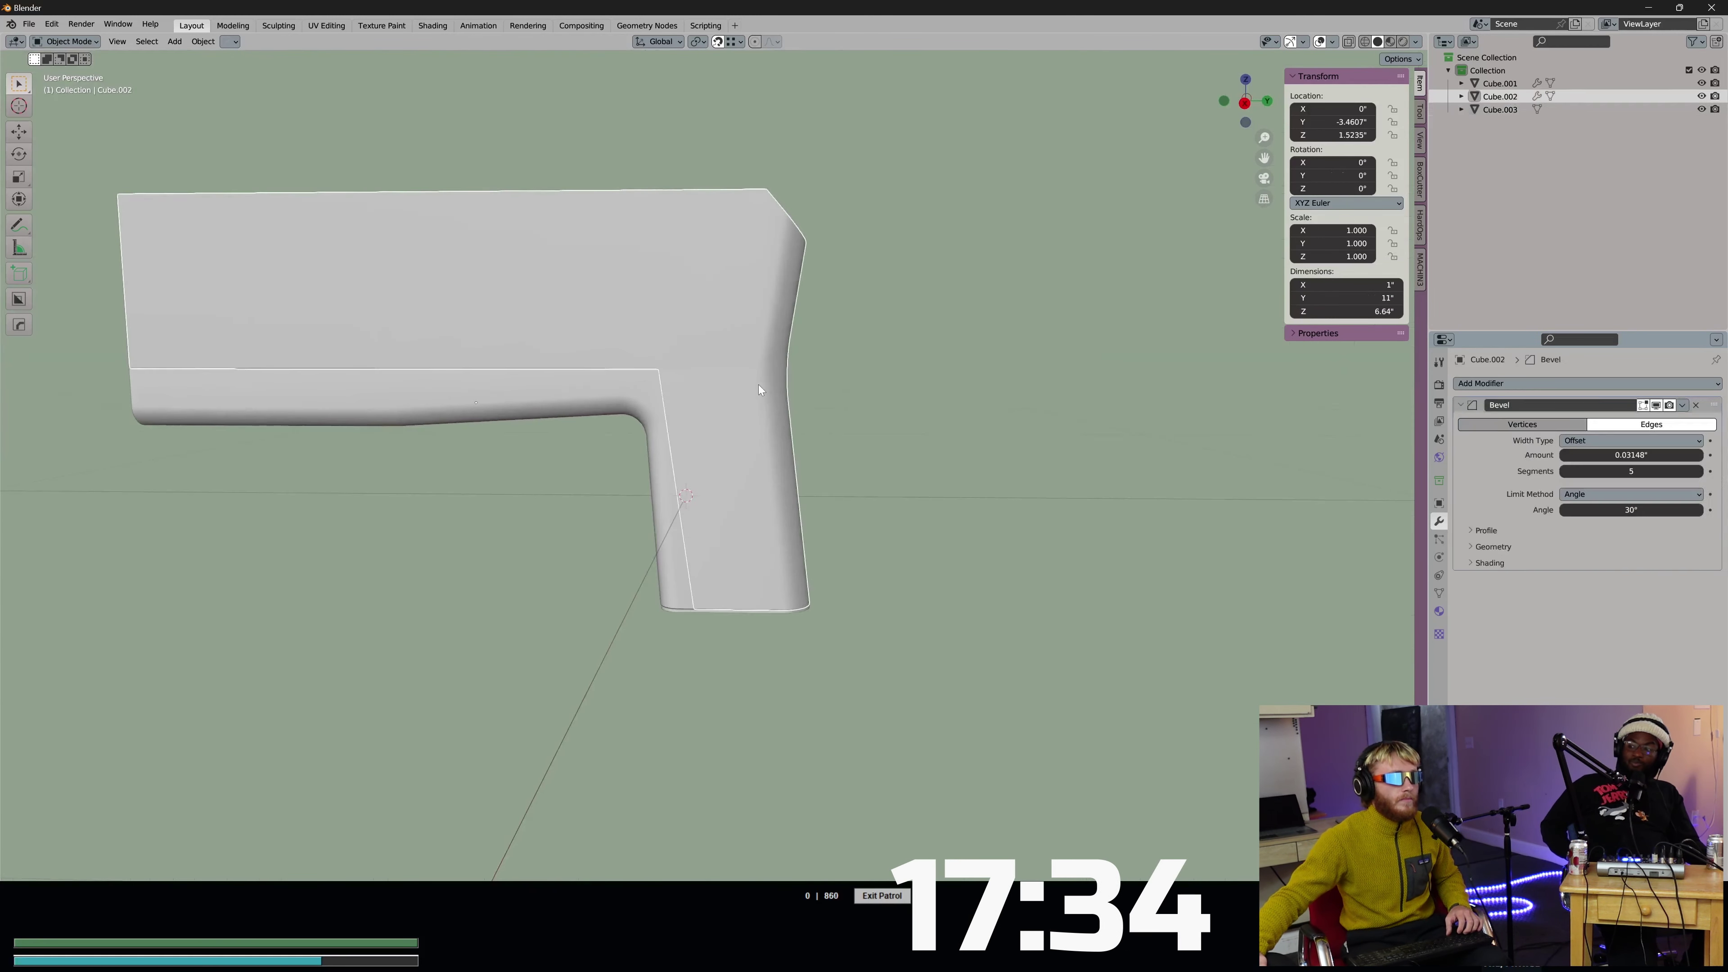
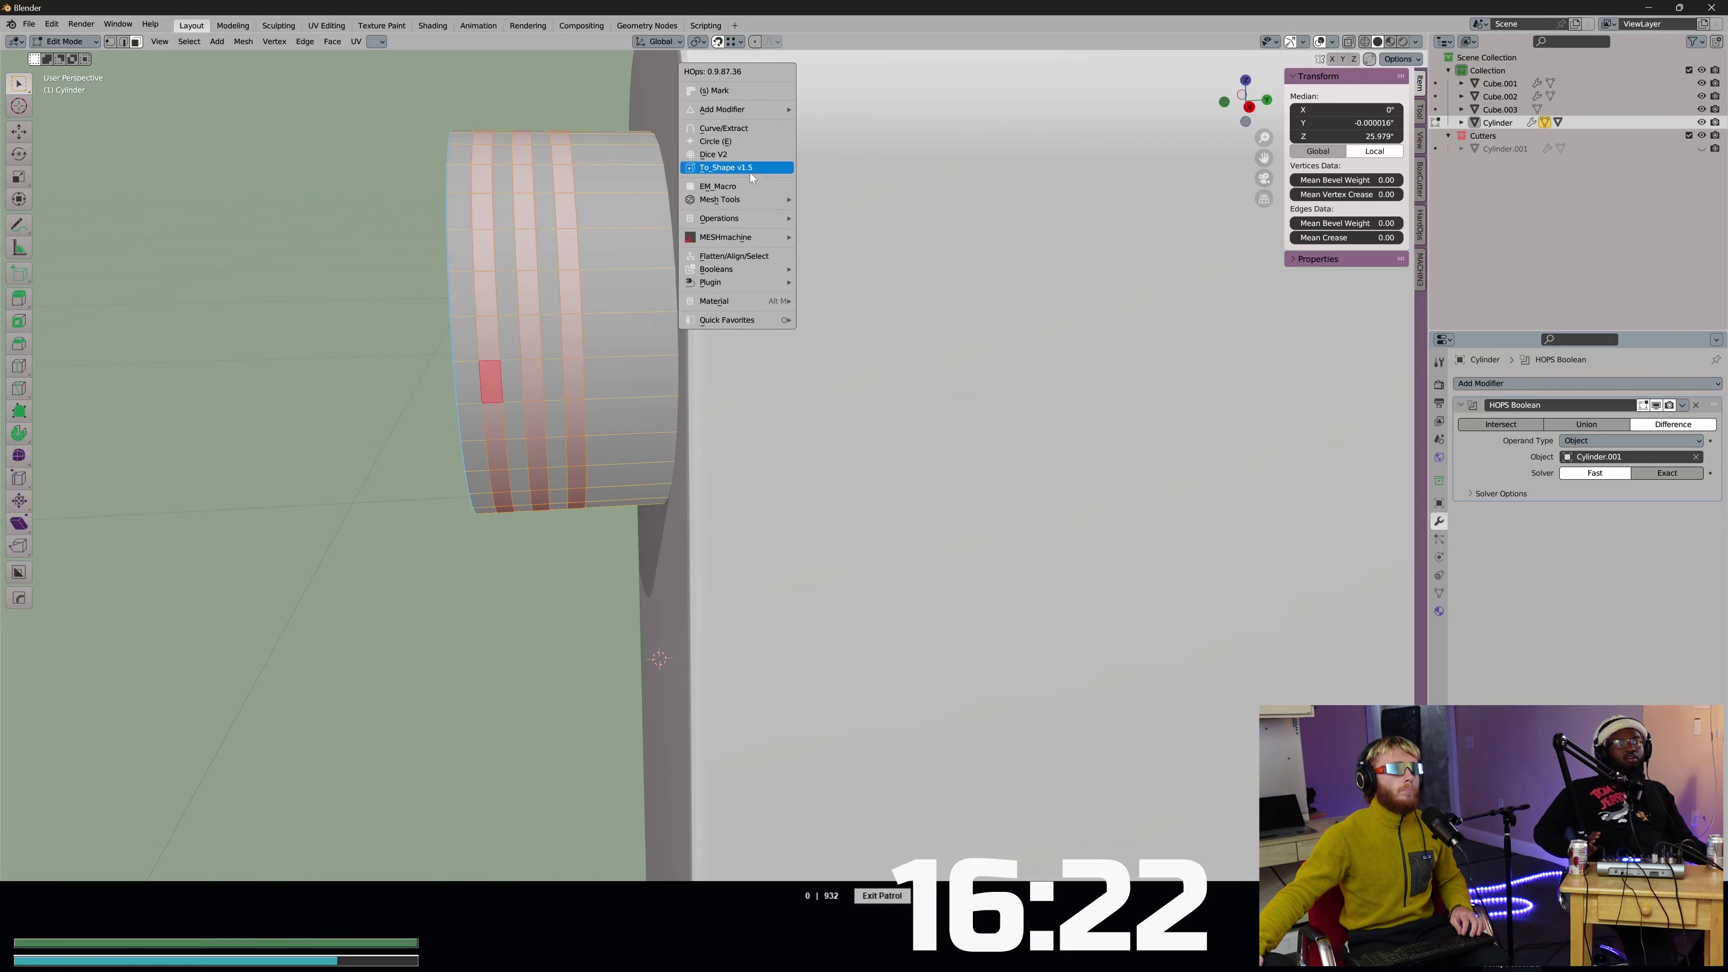
Panel the three selected face bands around the barrel cylinder and return to Object Mode.
click(748, 192)
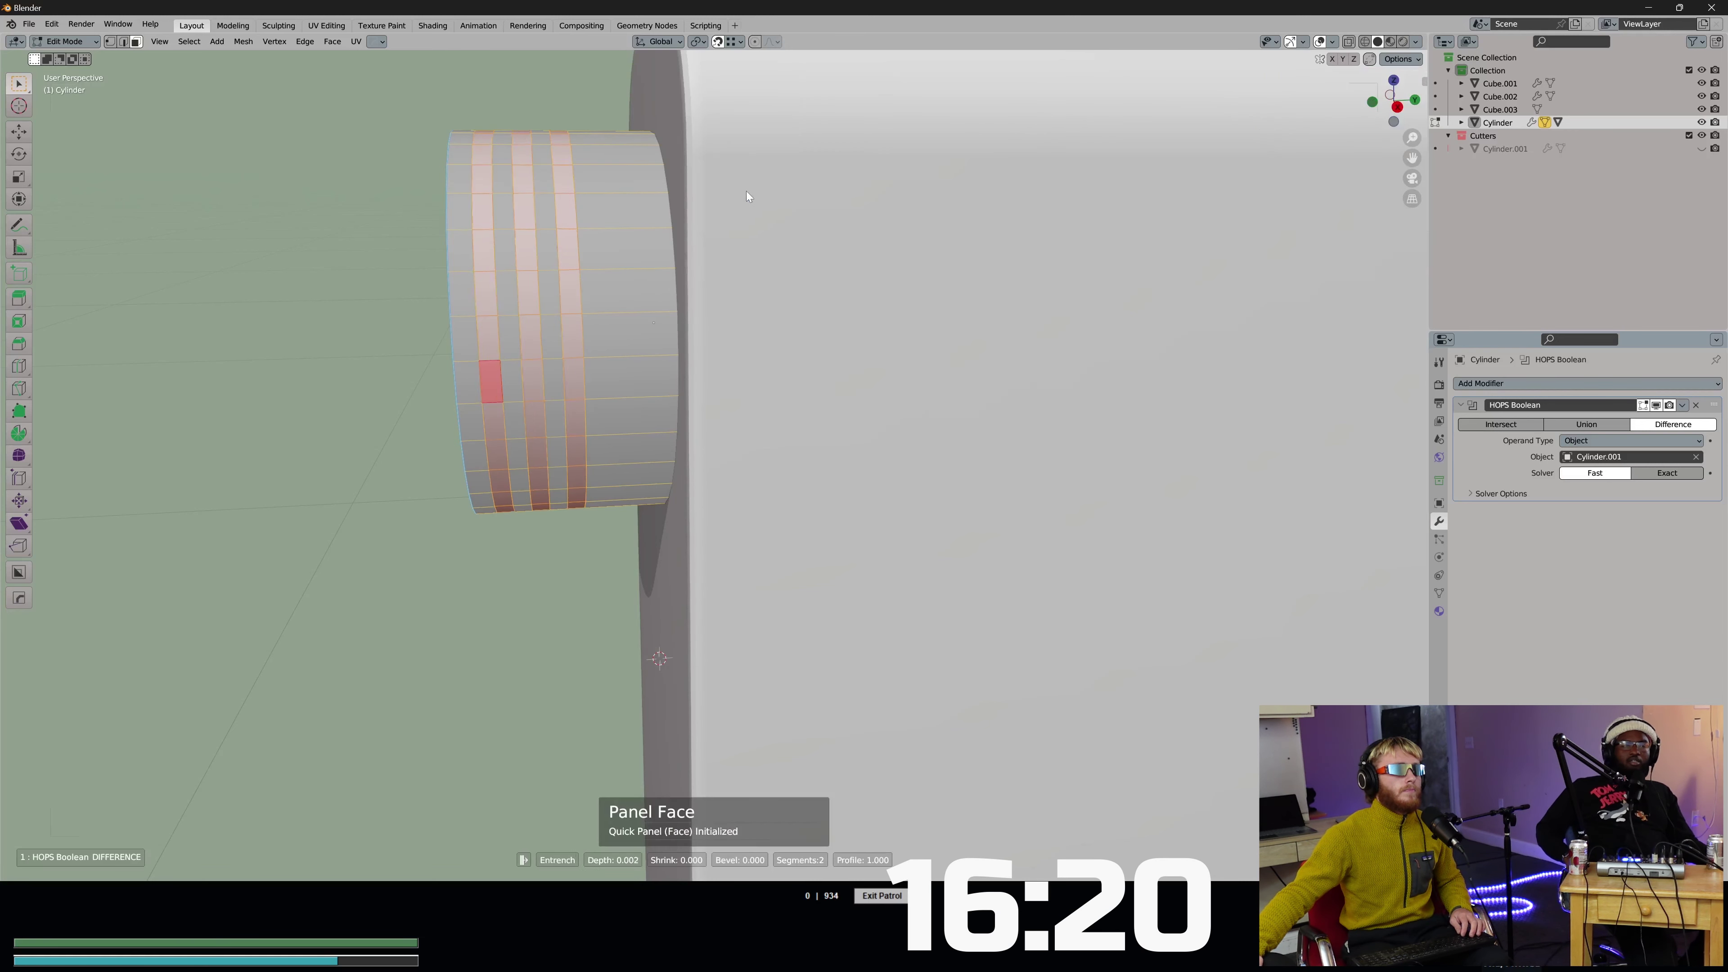
key(Tab)
scroll(734, 195, down, 5)
Add a cube, shrink it to about 0.103 inch and place it at the top of the barrel's muzzle end.
key(shift+a)
key(s)
click(758, 539)
key(g)
key(z)
click(763, 309)
key(g)
key(y)
click(763, 266)
key(s)
click(646, 280)
Move the small block along Z onto the barrel rim and flatten it along Z to about 0.05 inch.
scroll(646, 280, up, 4)
key(g)
key(z)
click(738, 270)
middle_drag(738, 271, 736, 267)
key(s)
key(z)
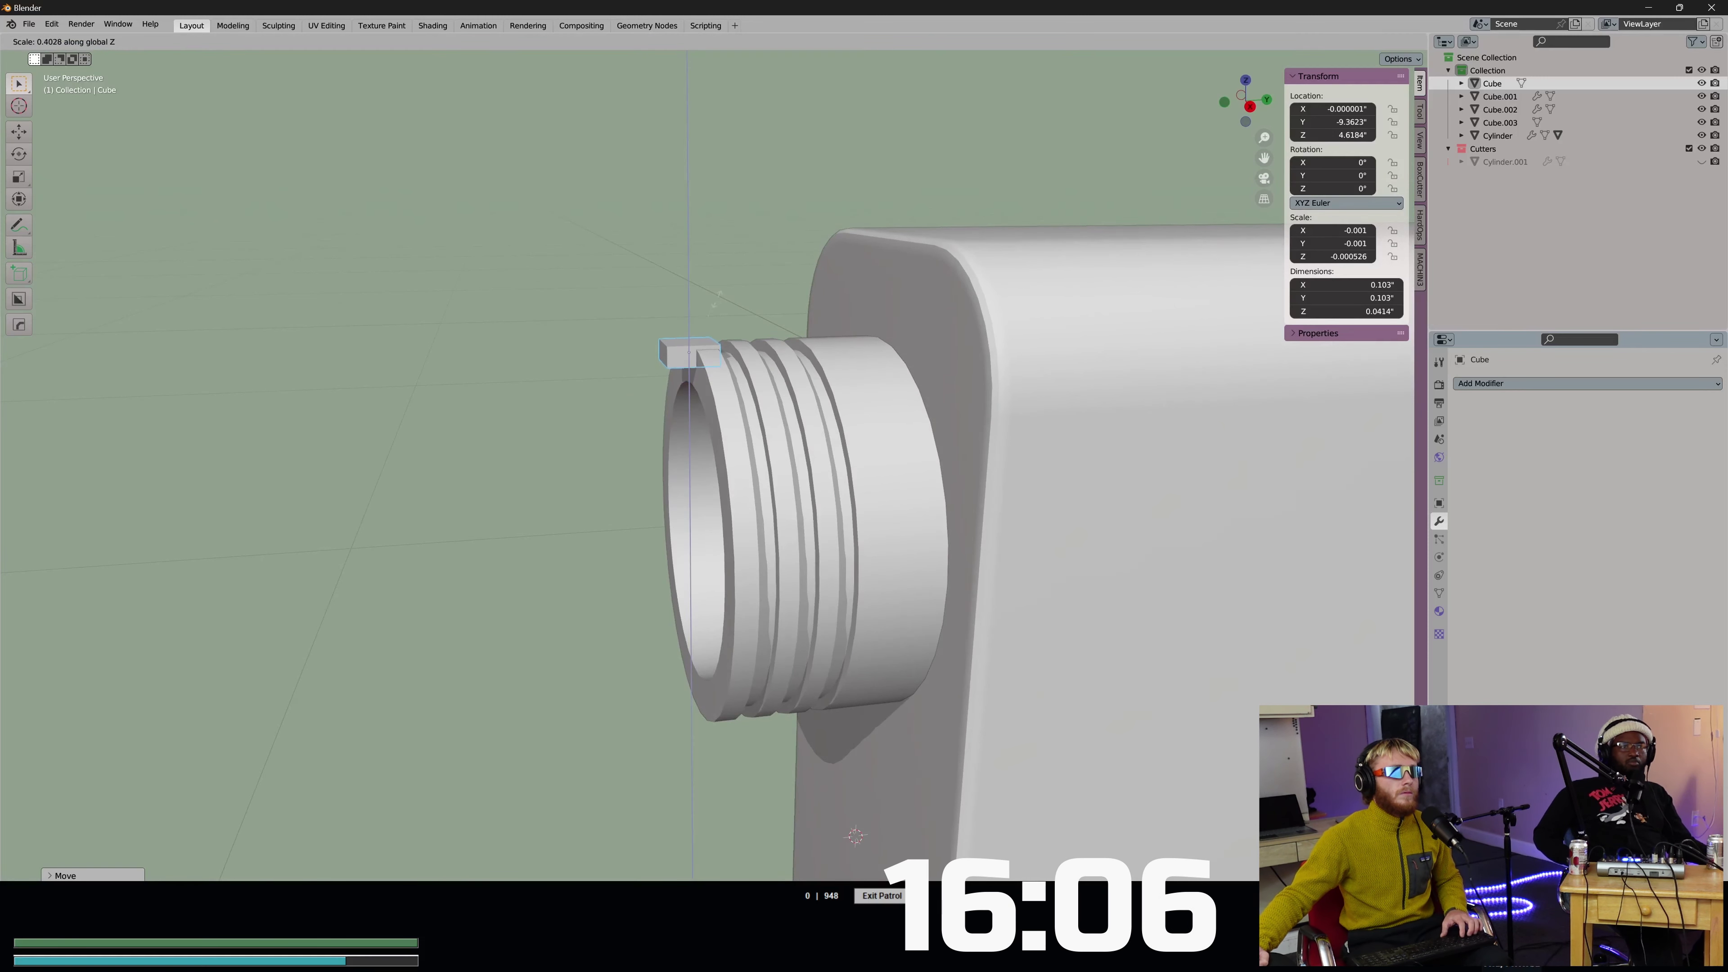
click(718, 299)
Mirror the rim block across the barrel cylinder, and duplicate the mirrored block with the copy rotated about Y.
scroll(777, 301, down, 3)
middle_drag(778, 302, 845, 357)
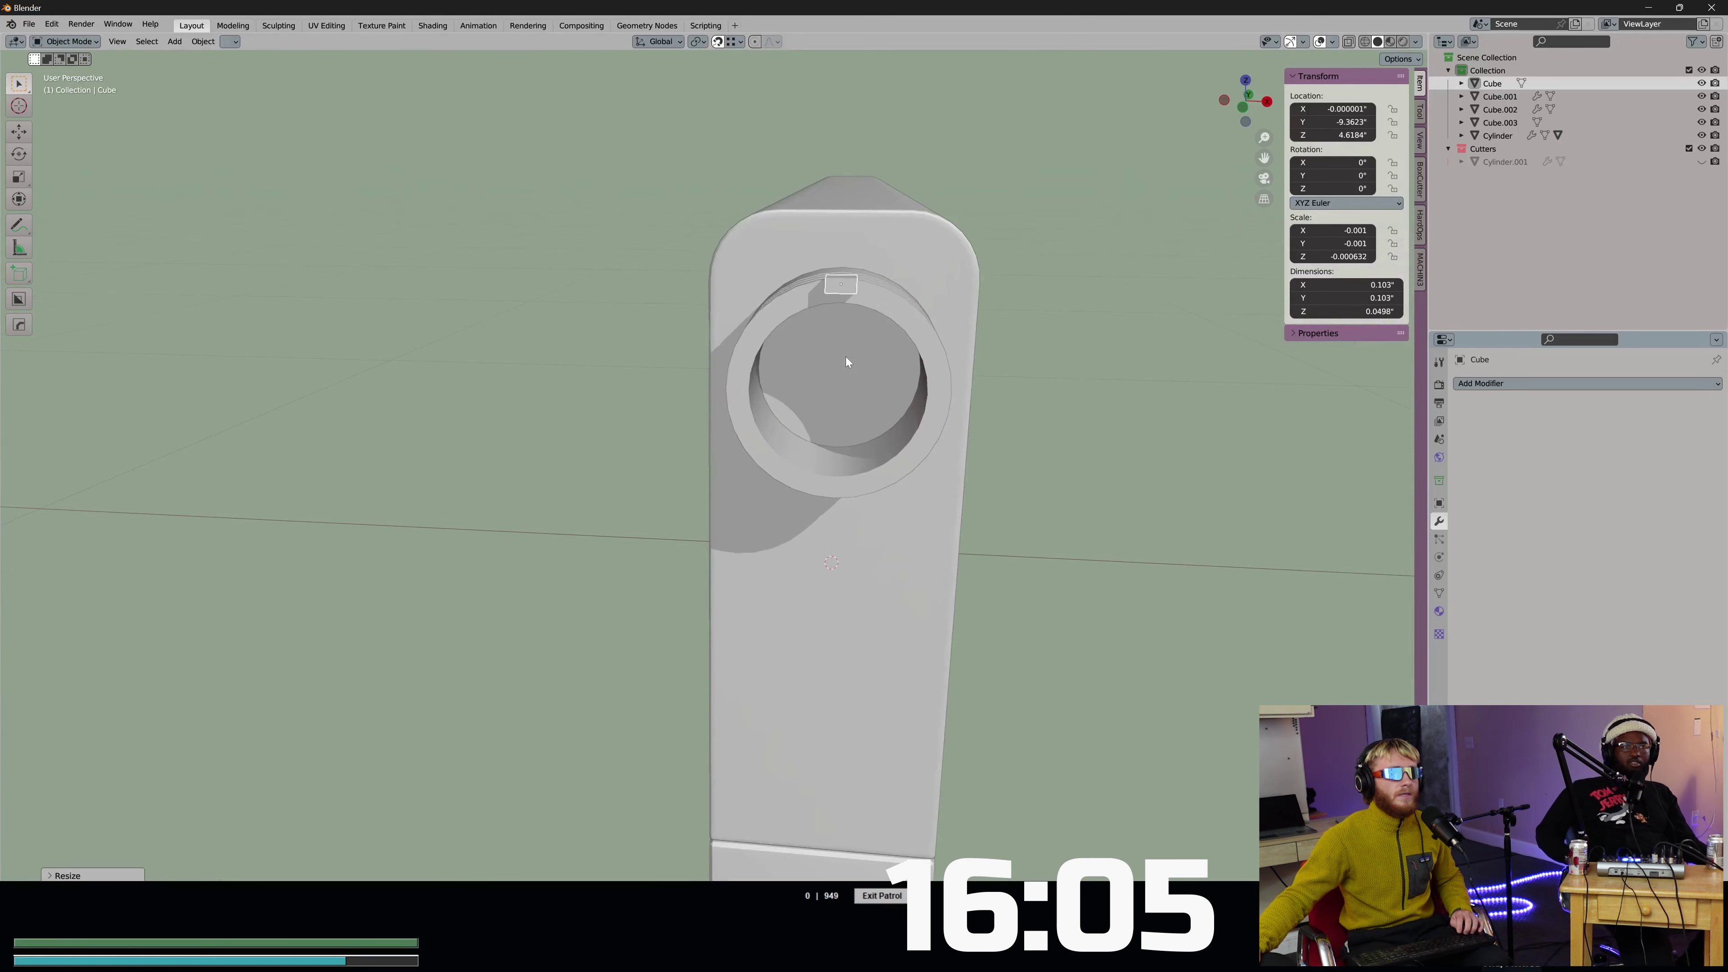
shift+click(902, 313)
key(alt+x)
click(842, 274)
key(alt+x)
click(937, 373)
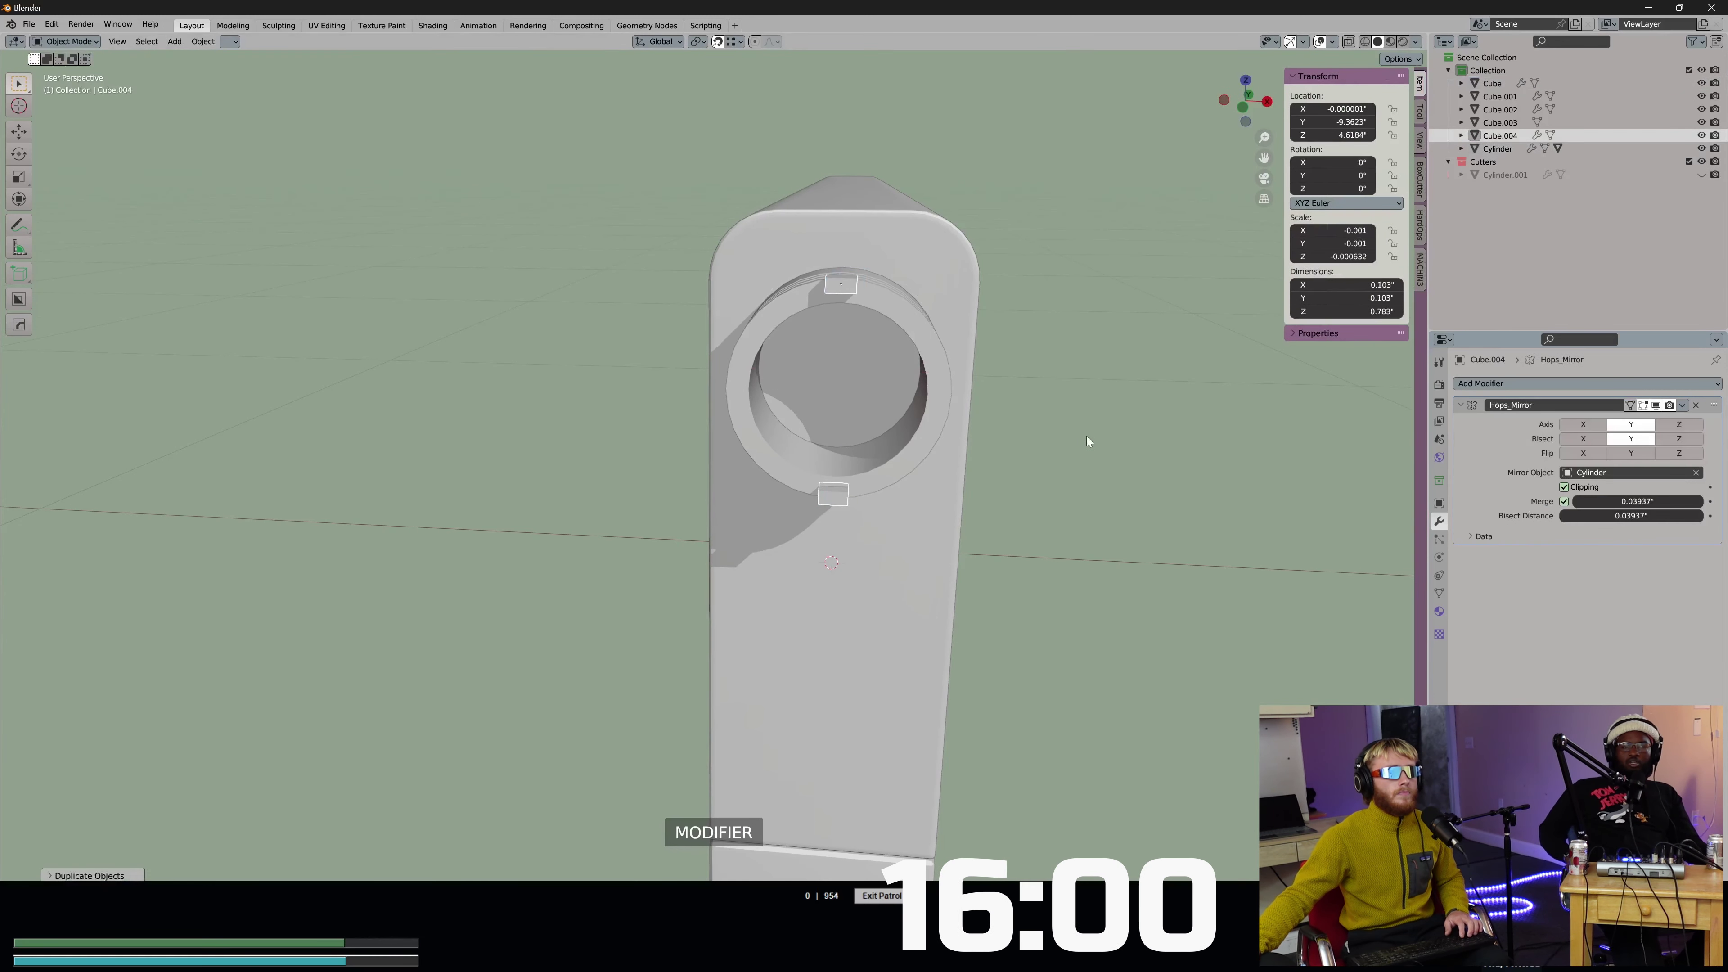
key(1)
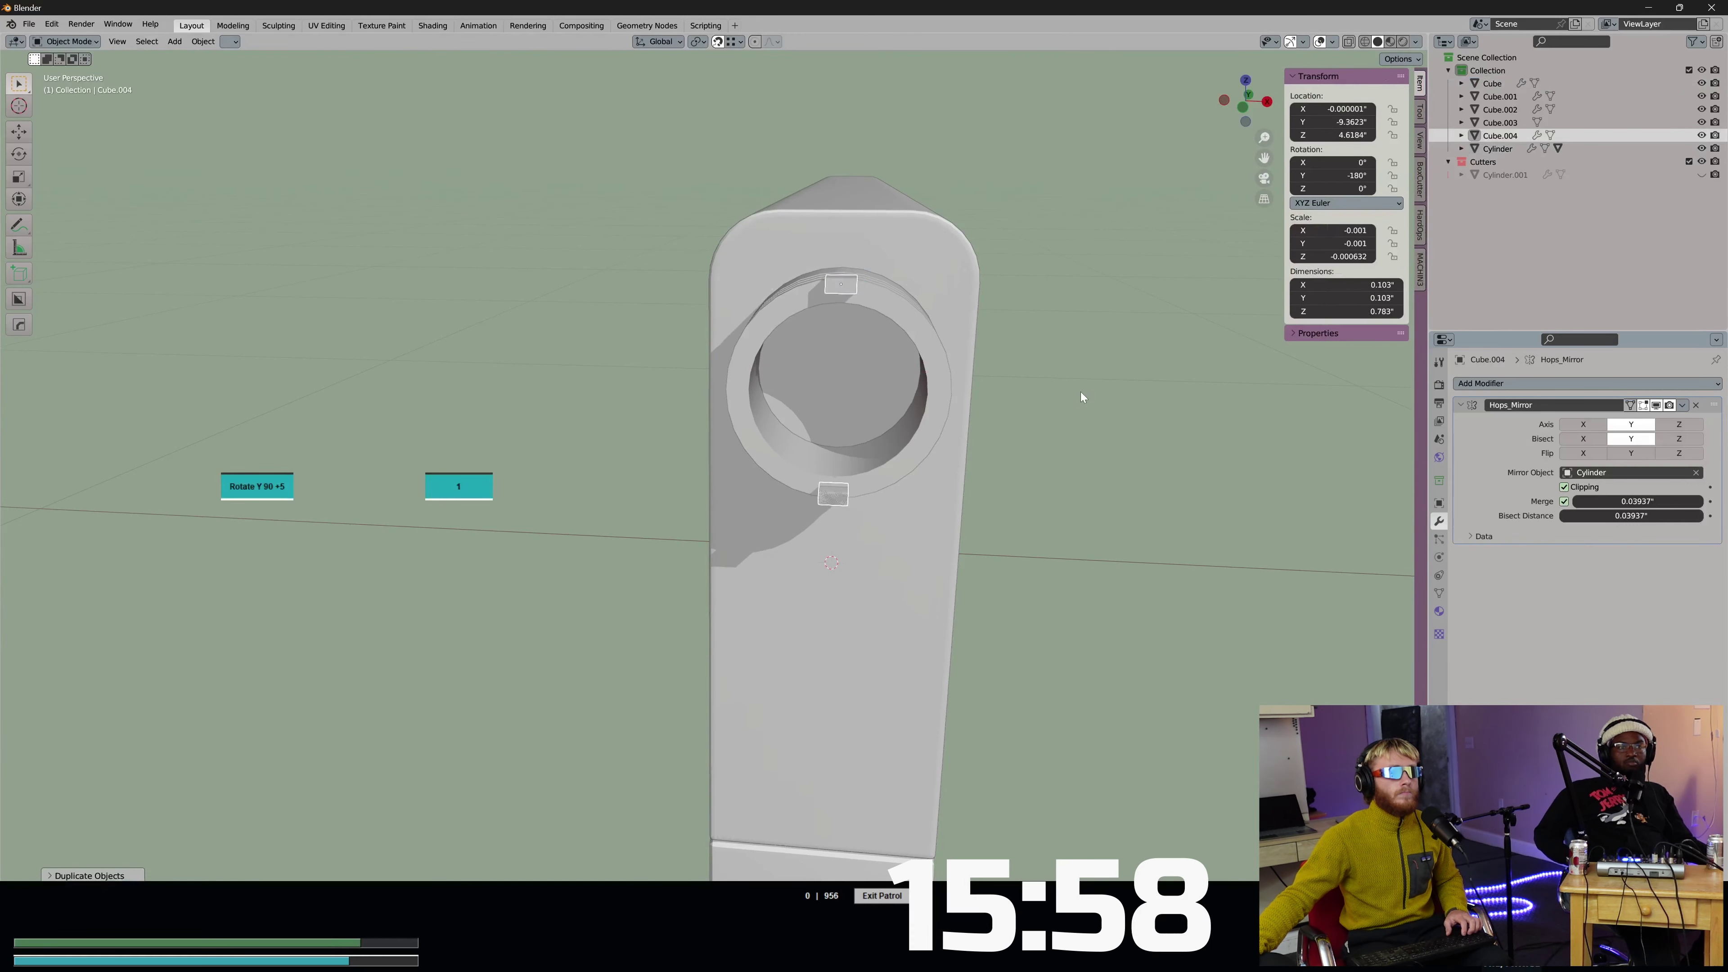
key(5)
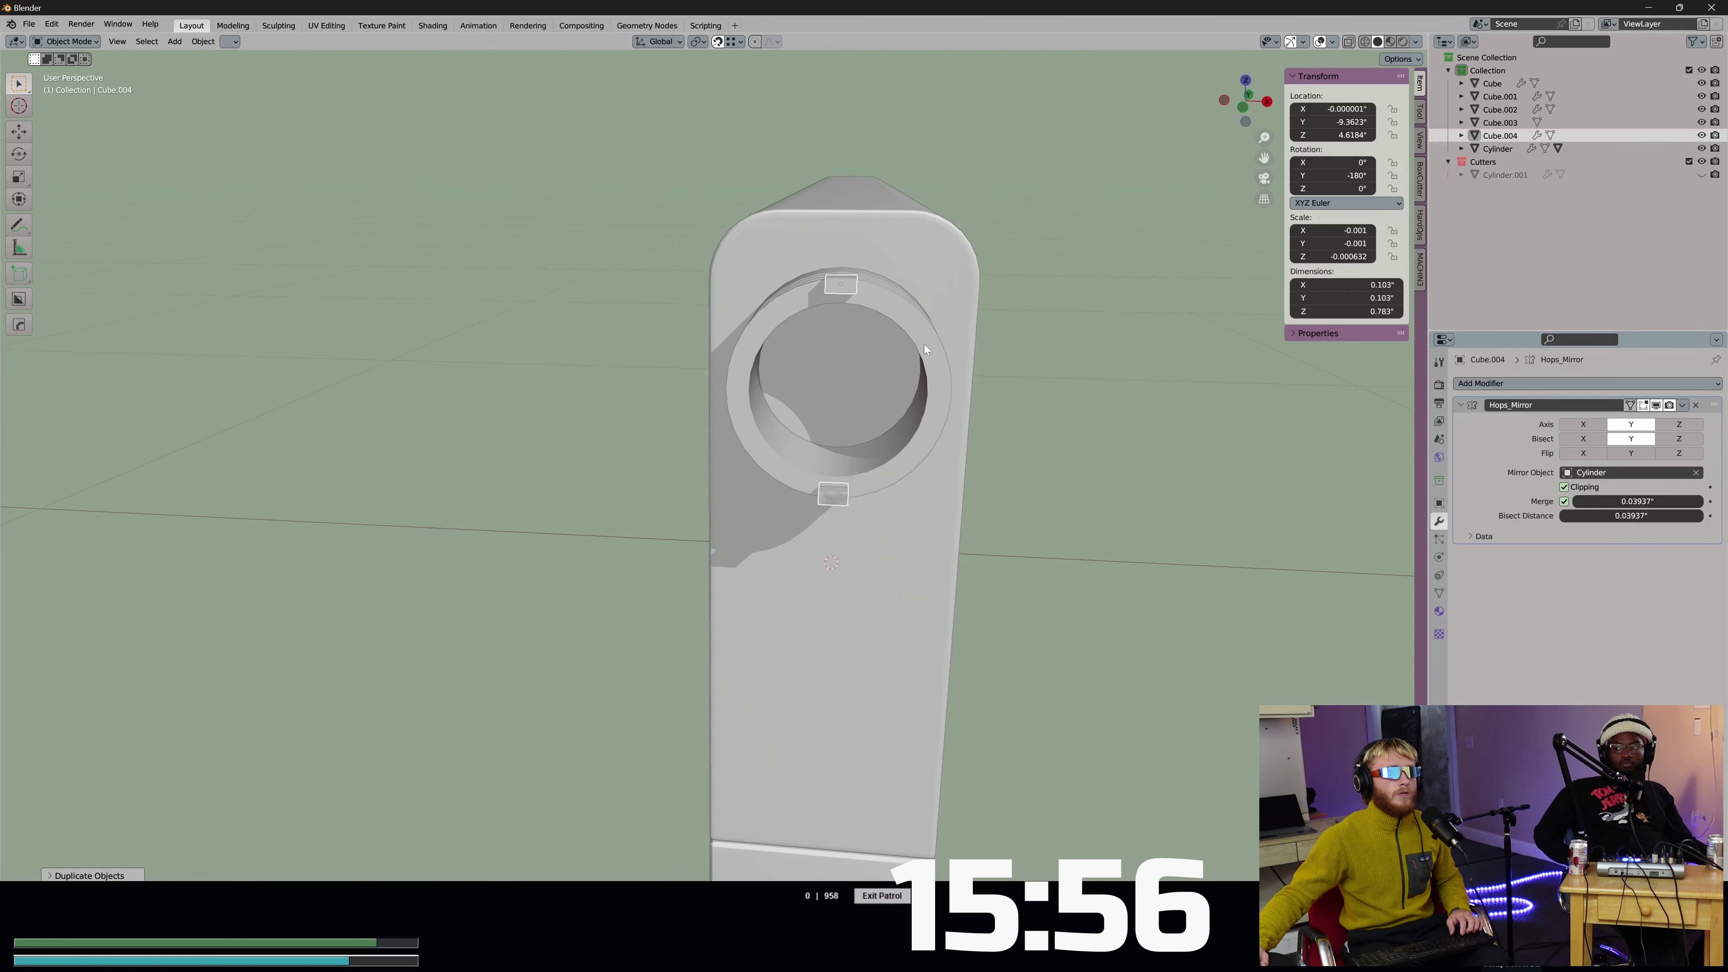
Snap the 3D cursor to the barrel cylinder and set the origin of the original rim block.
click(888, 312)
key(shift+s)
click(886, 384)
click(840, 288)
click(203, 41)
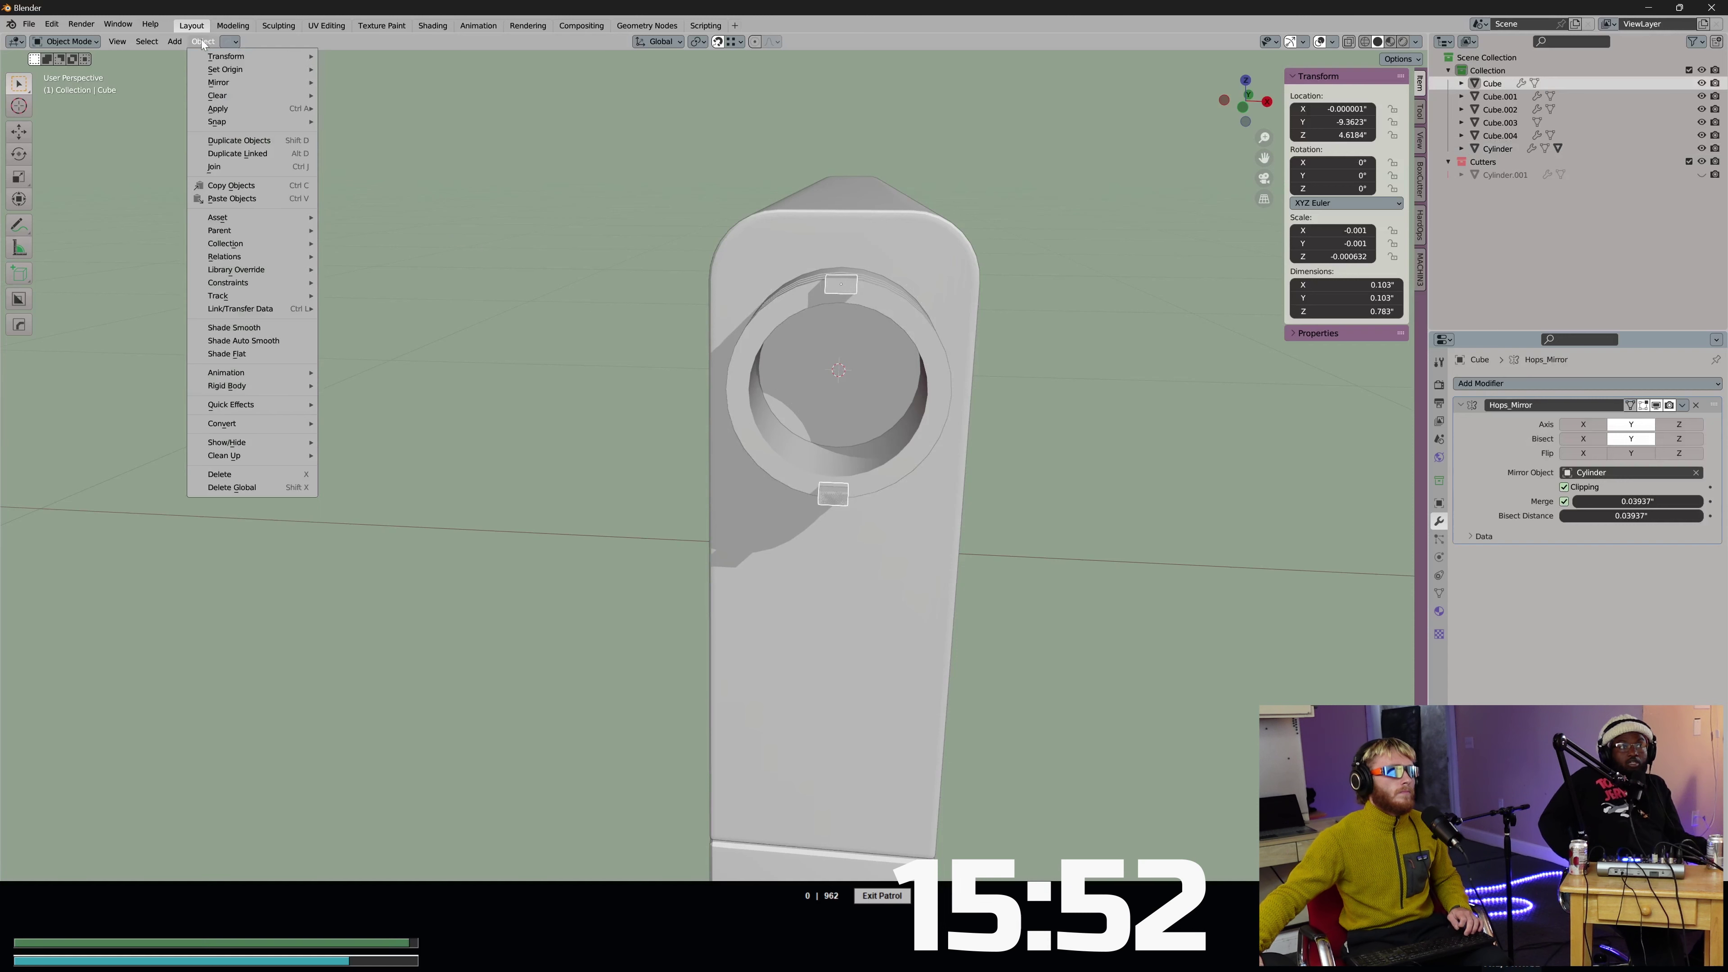
mouse_move(299, 71)
click(388, 80)
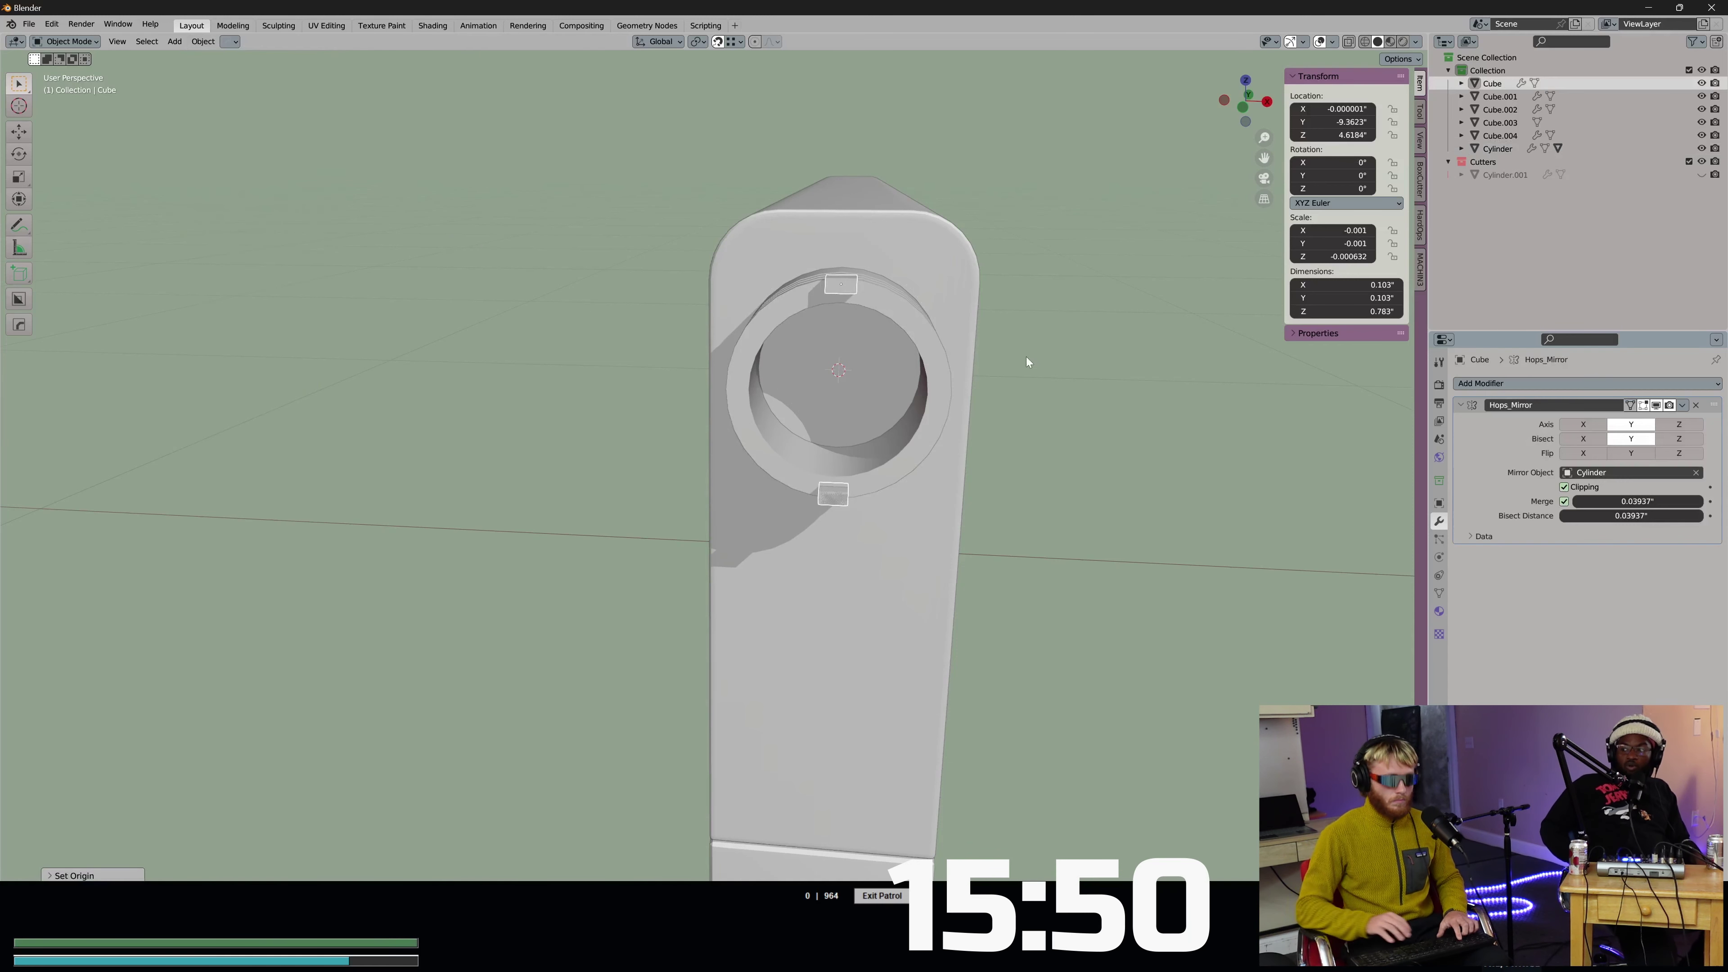
text(ry90)
key(Escape)
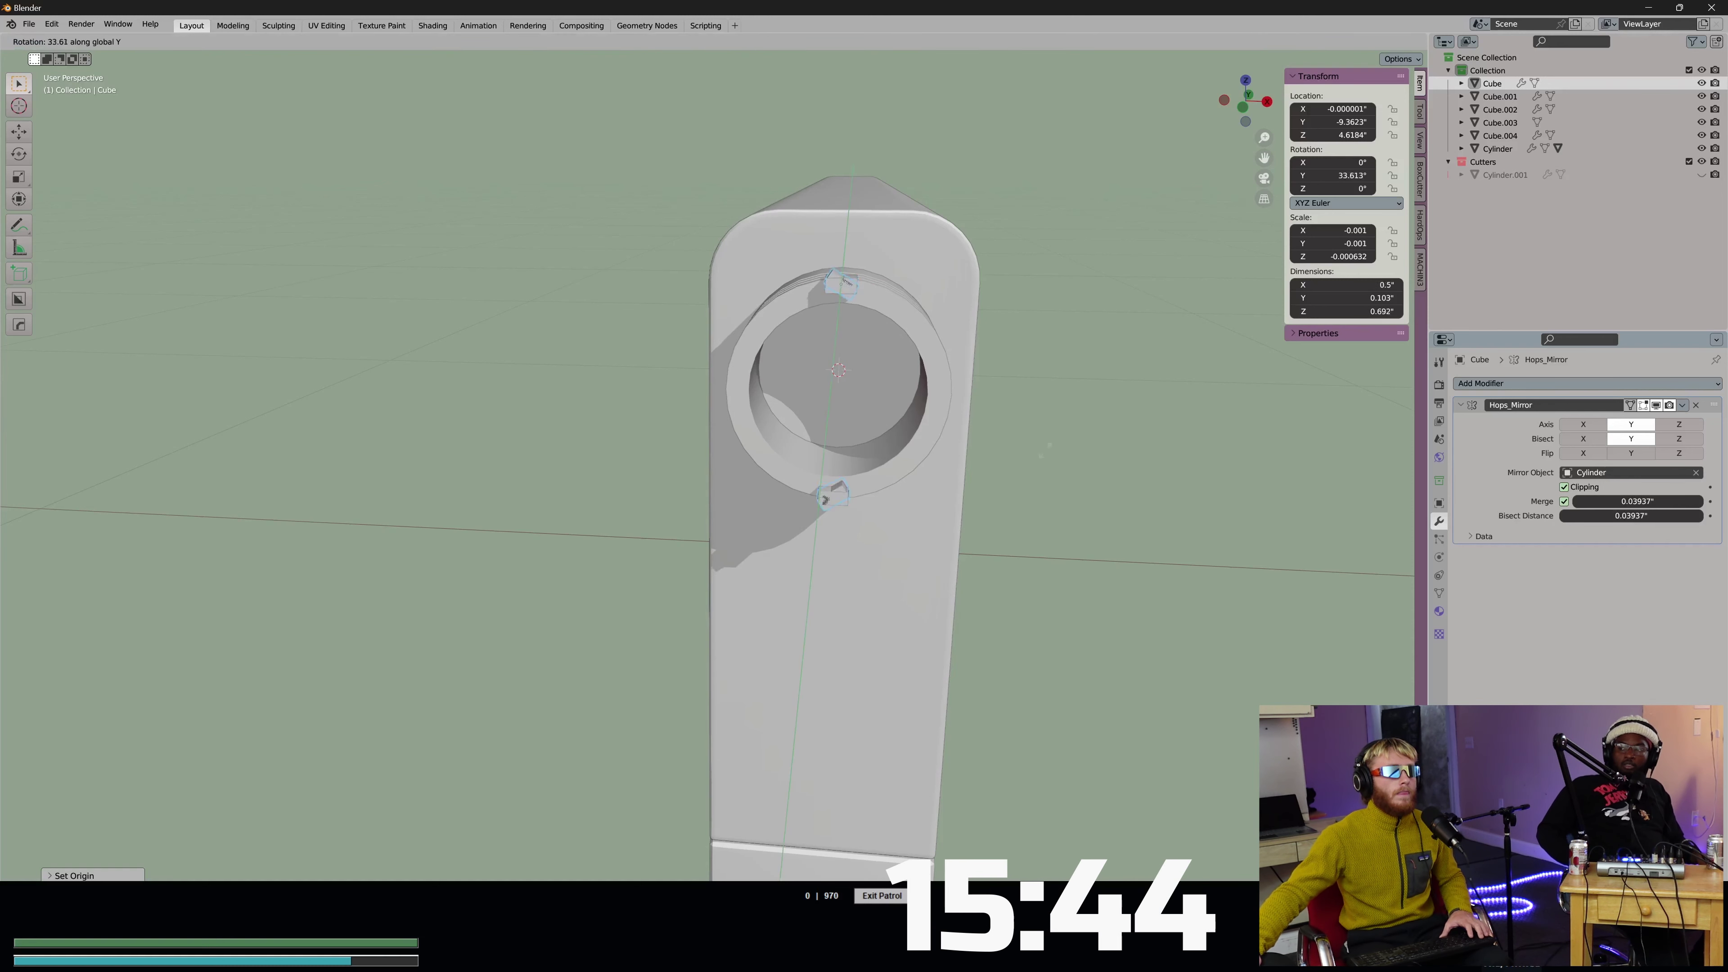
click(698, 41)
click(742, 54)
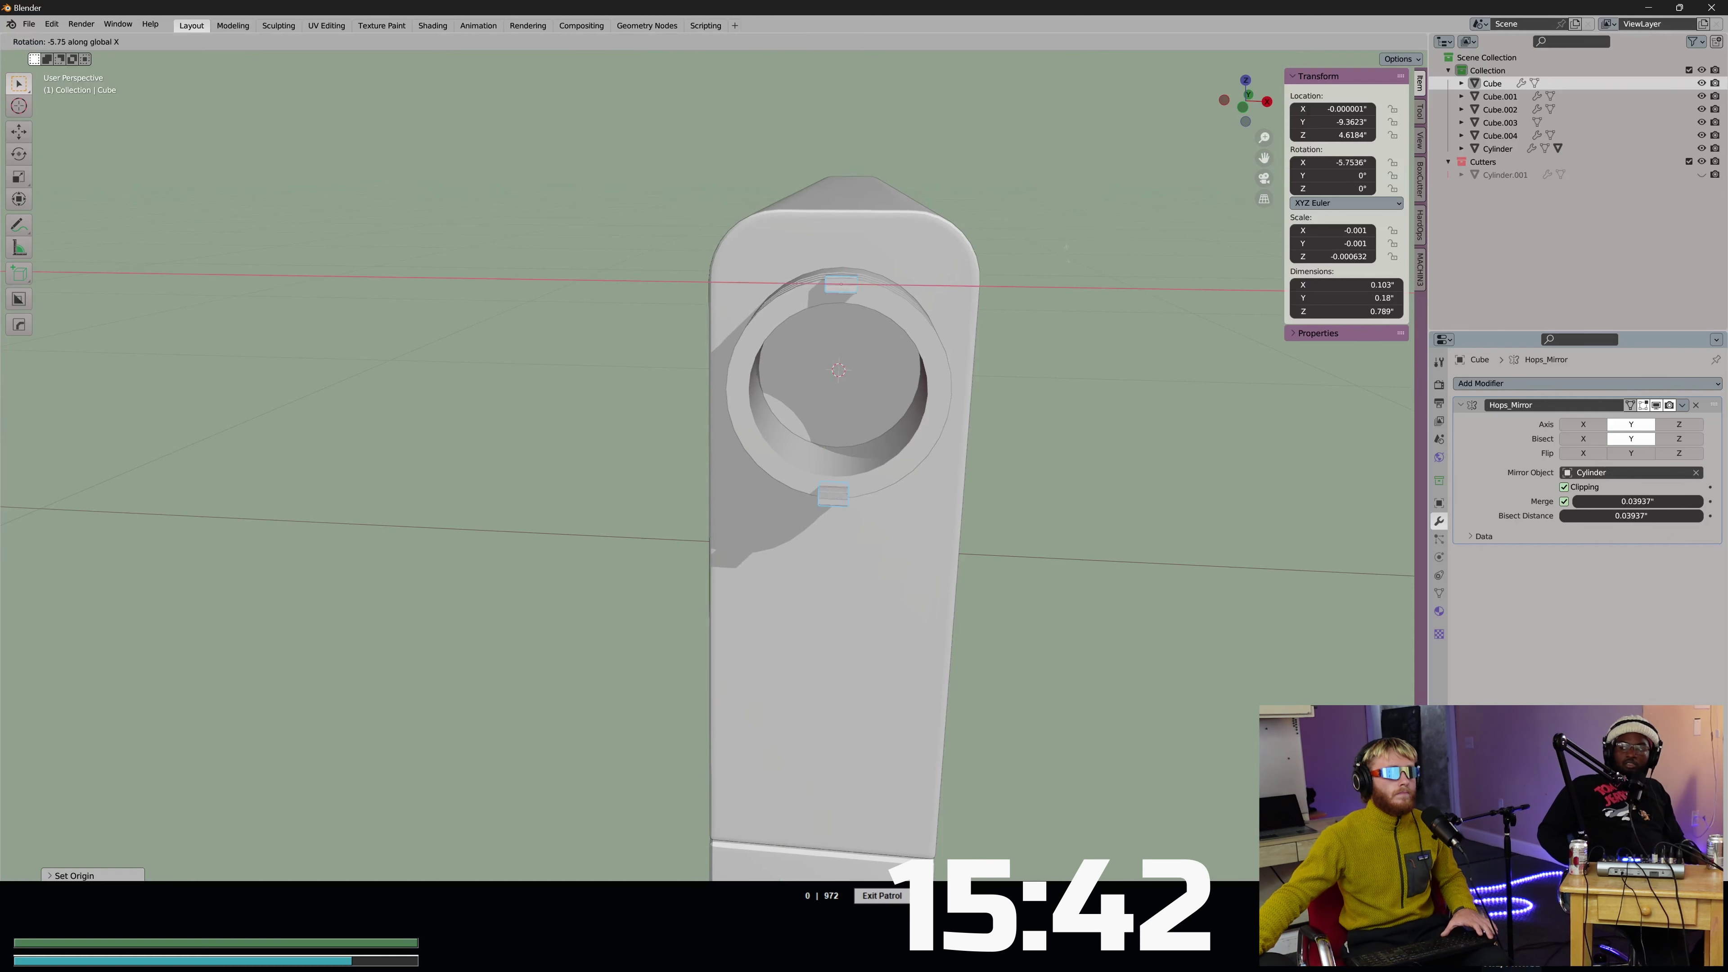
Remove the mirror modifier from the original rim block.
click(1694, 404)
middle_drag(1258, 401, 741, 303)
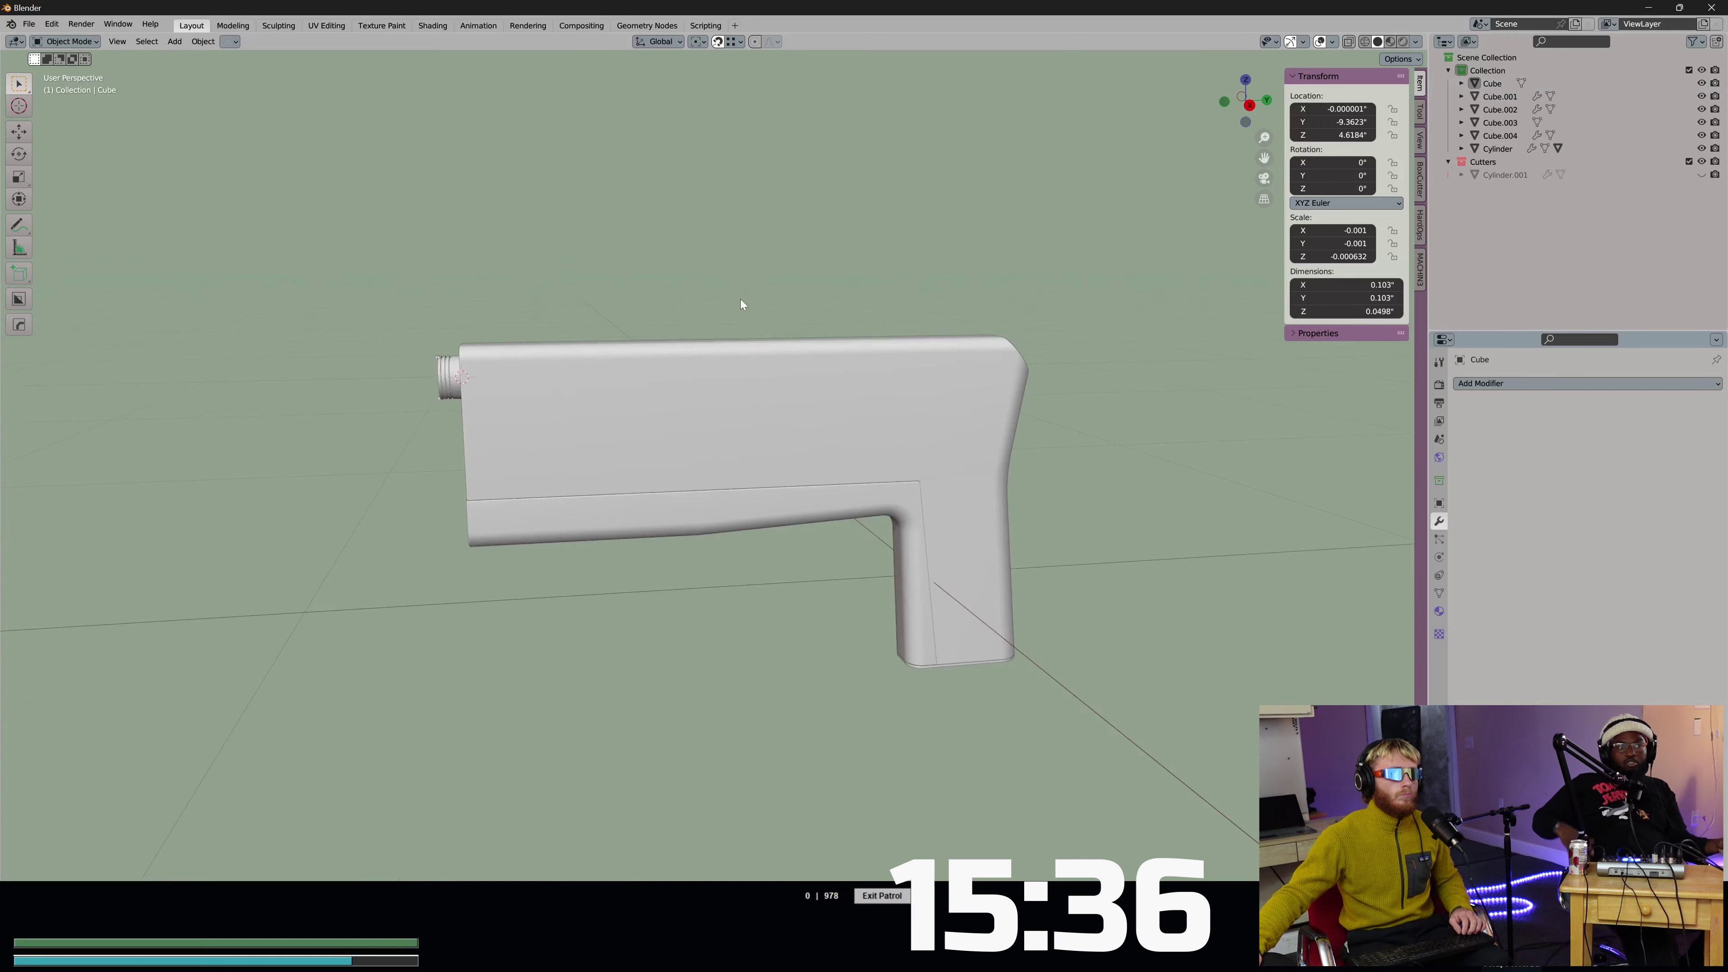
Select the main body together with the lower strip in the right side view, ready for a BoxCutter box cut.
click(812, 388)
middle_drag(812, 388, 795, 327)
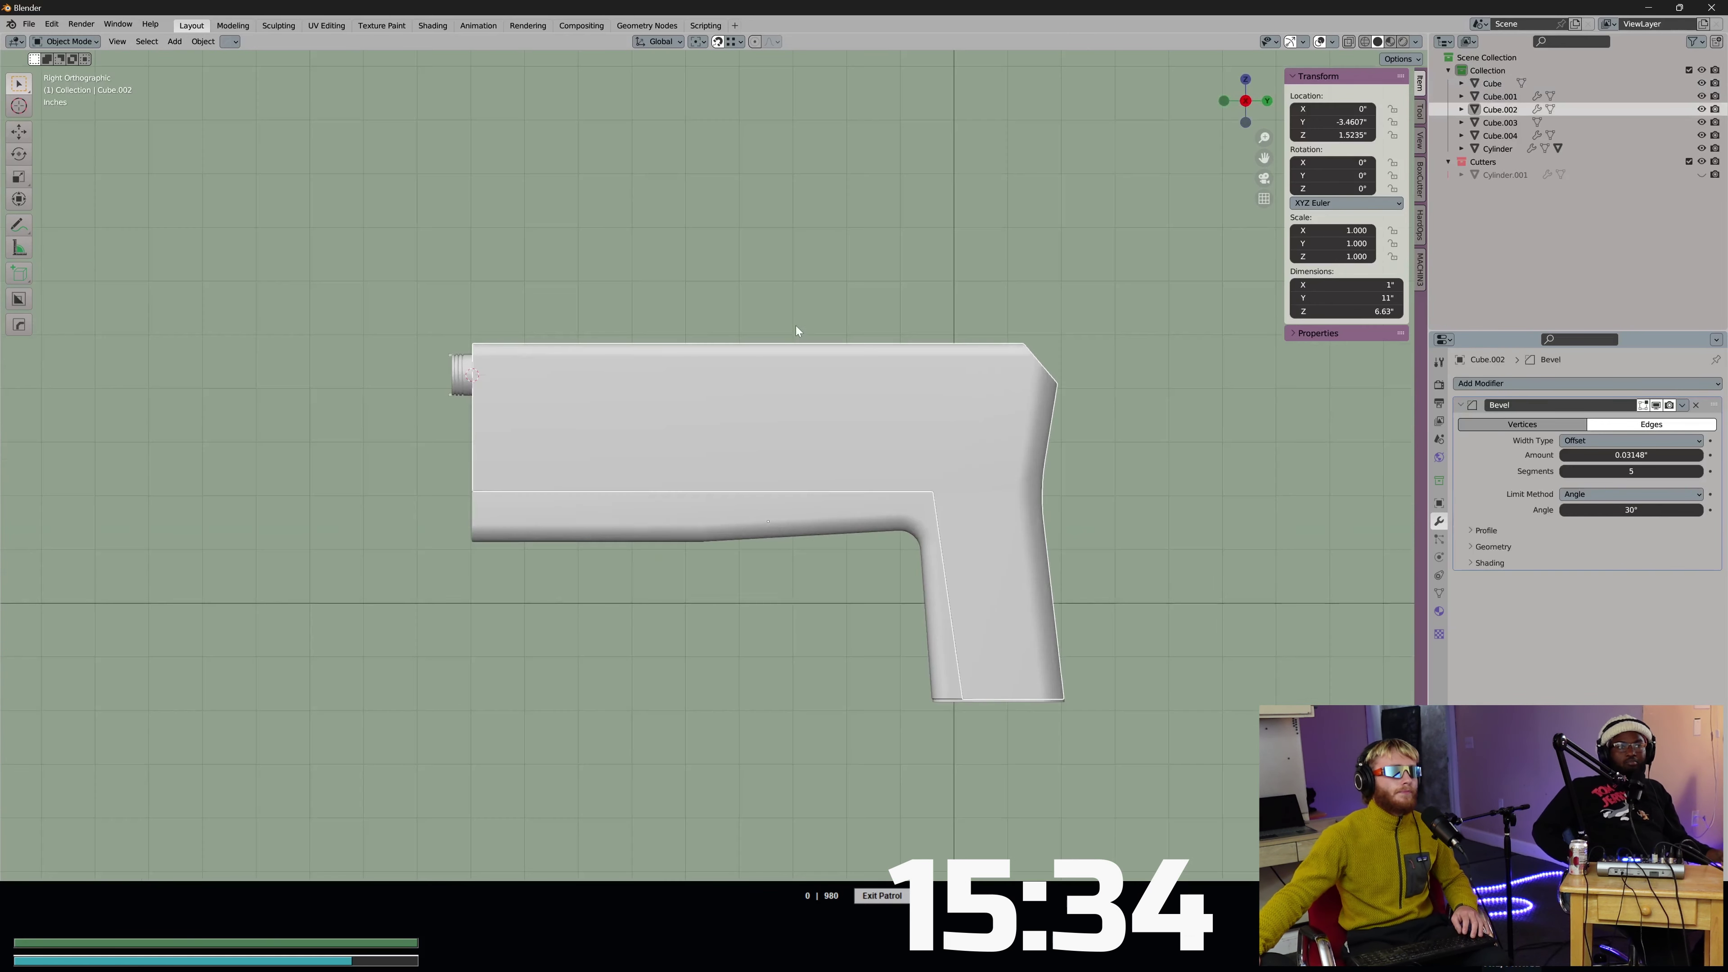
scroll(850, 434, up, 4)
shift+middle_drag(807, 392, 668, 343)
key(alt+w)
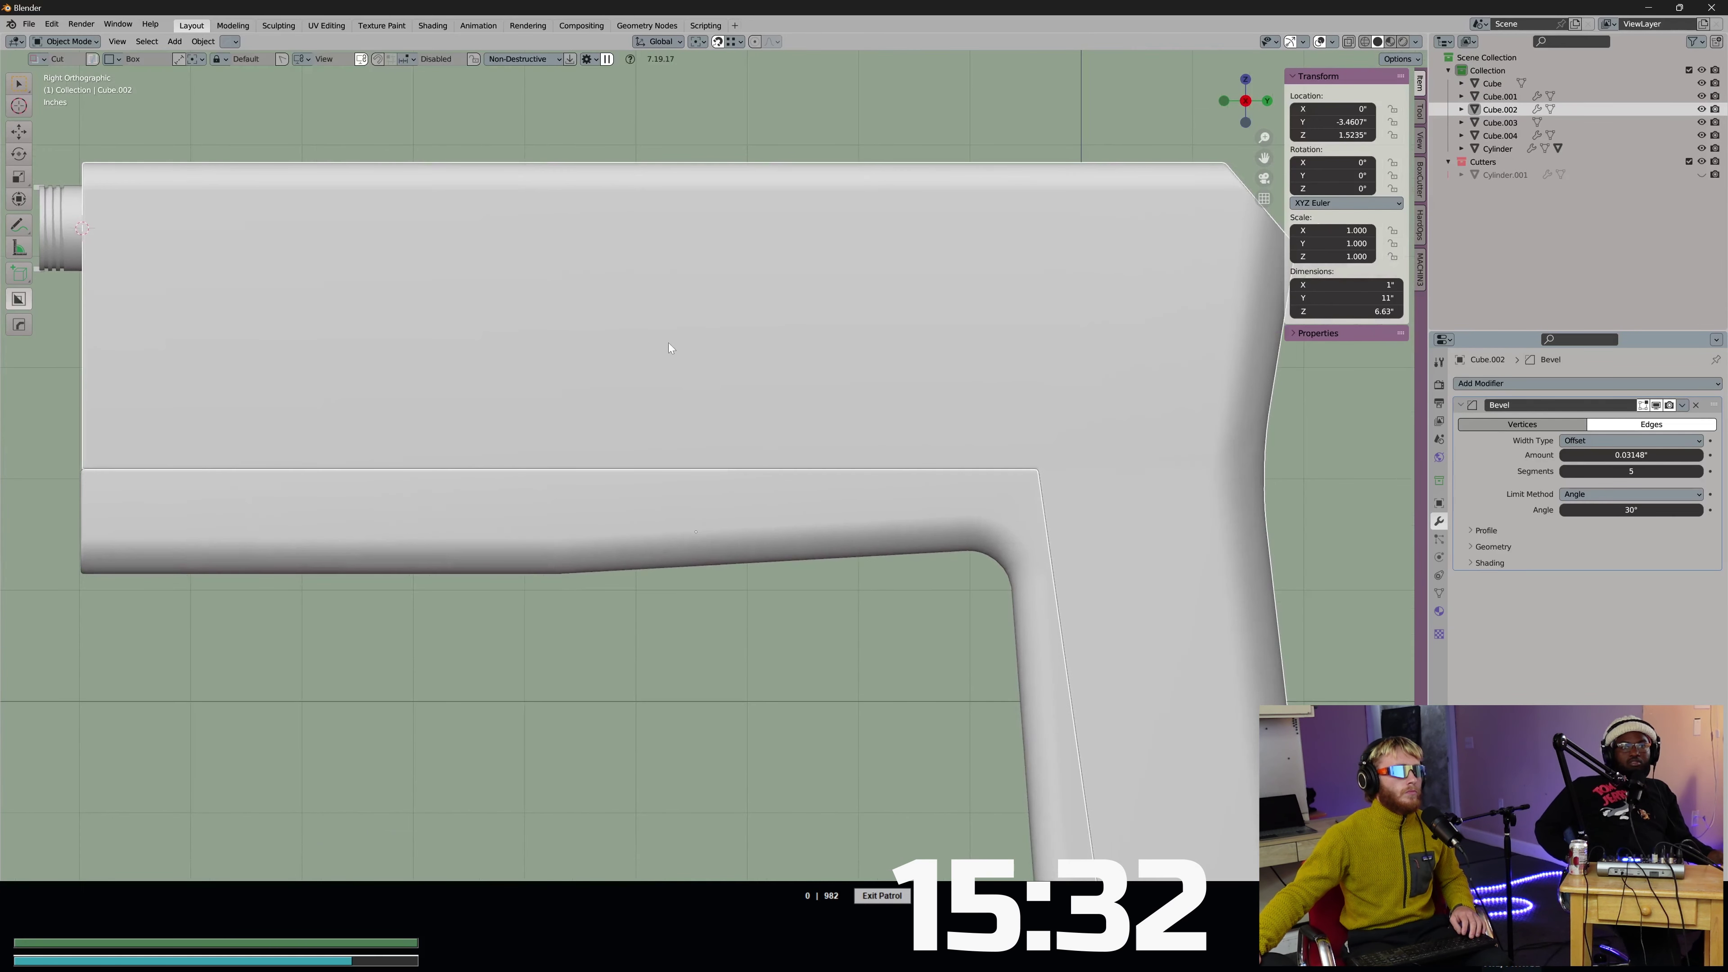
drag(683, 375, 889, 451)
right_click(809, 425)
shift+click(792, 487)
Cut a box opening of about 1.94 by 1.06 inches through the body and strip ahead of the grip, with rounded corners.
drag(696, 404, 910, 495)
key(Escape)
drag(697, 378, 912, 492)
middle_drag(928, 422, 882, 449)
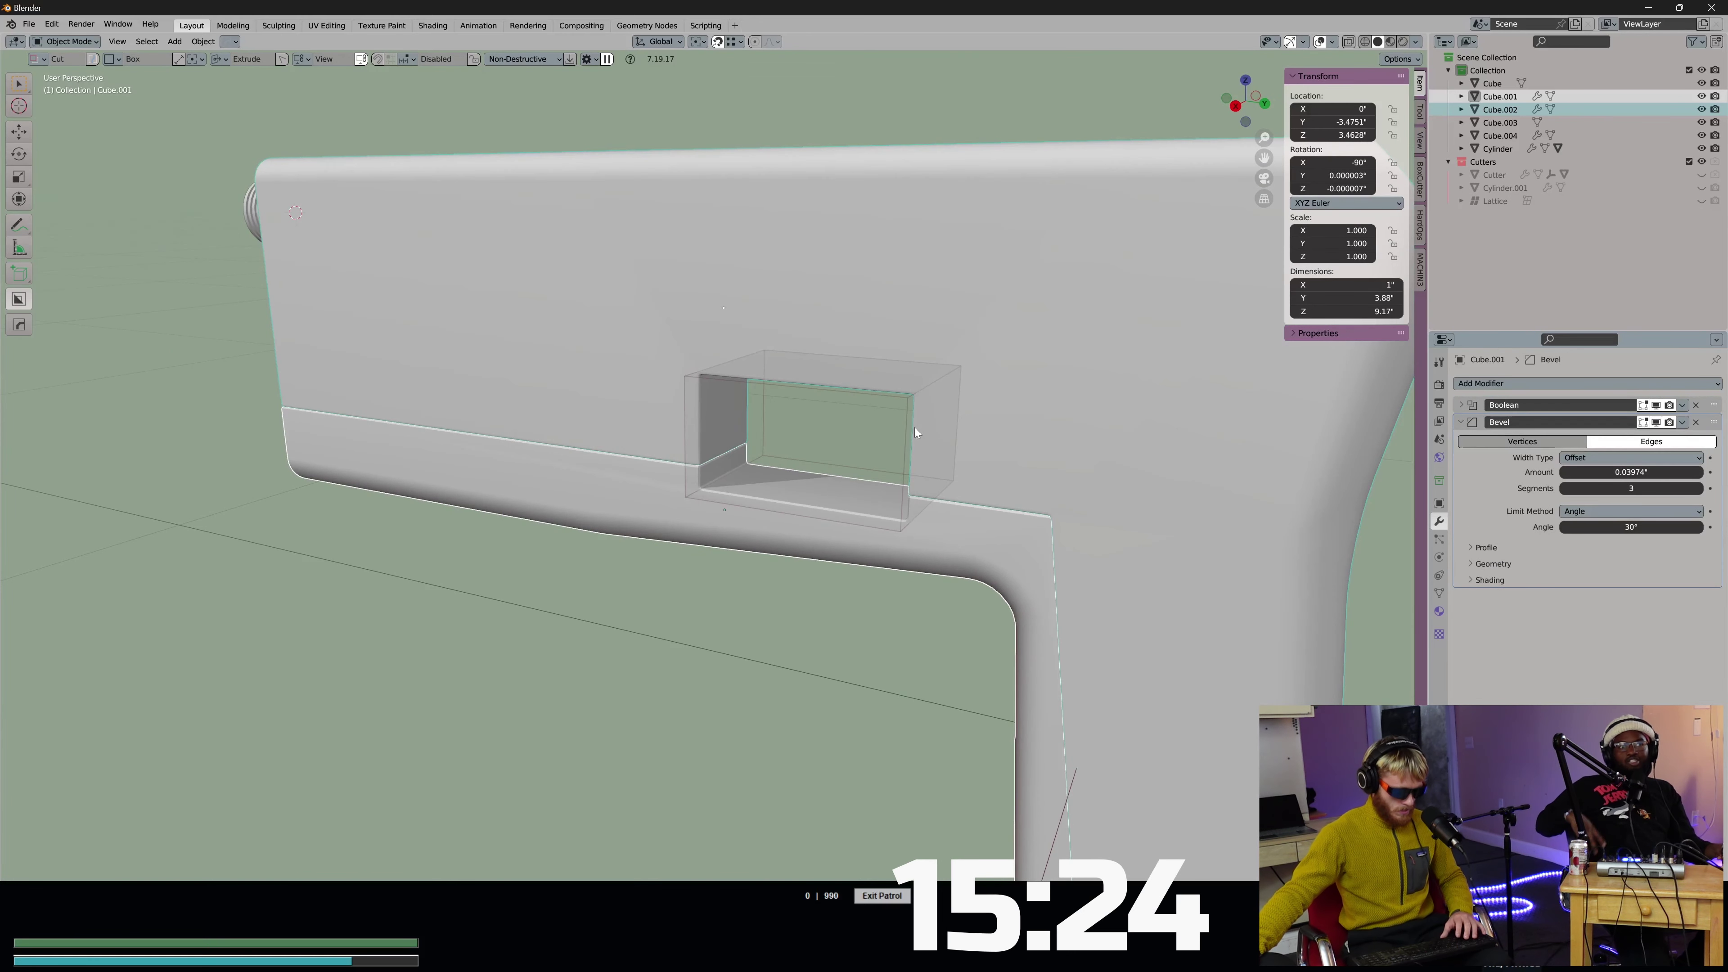
key(b)
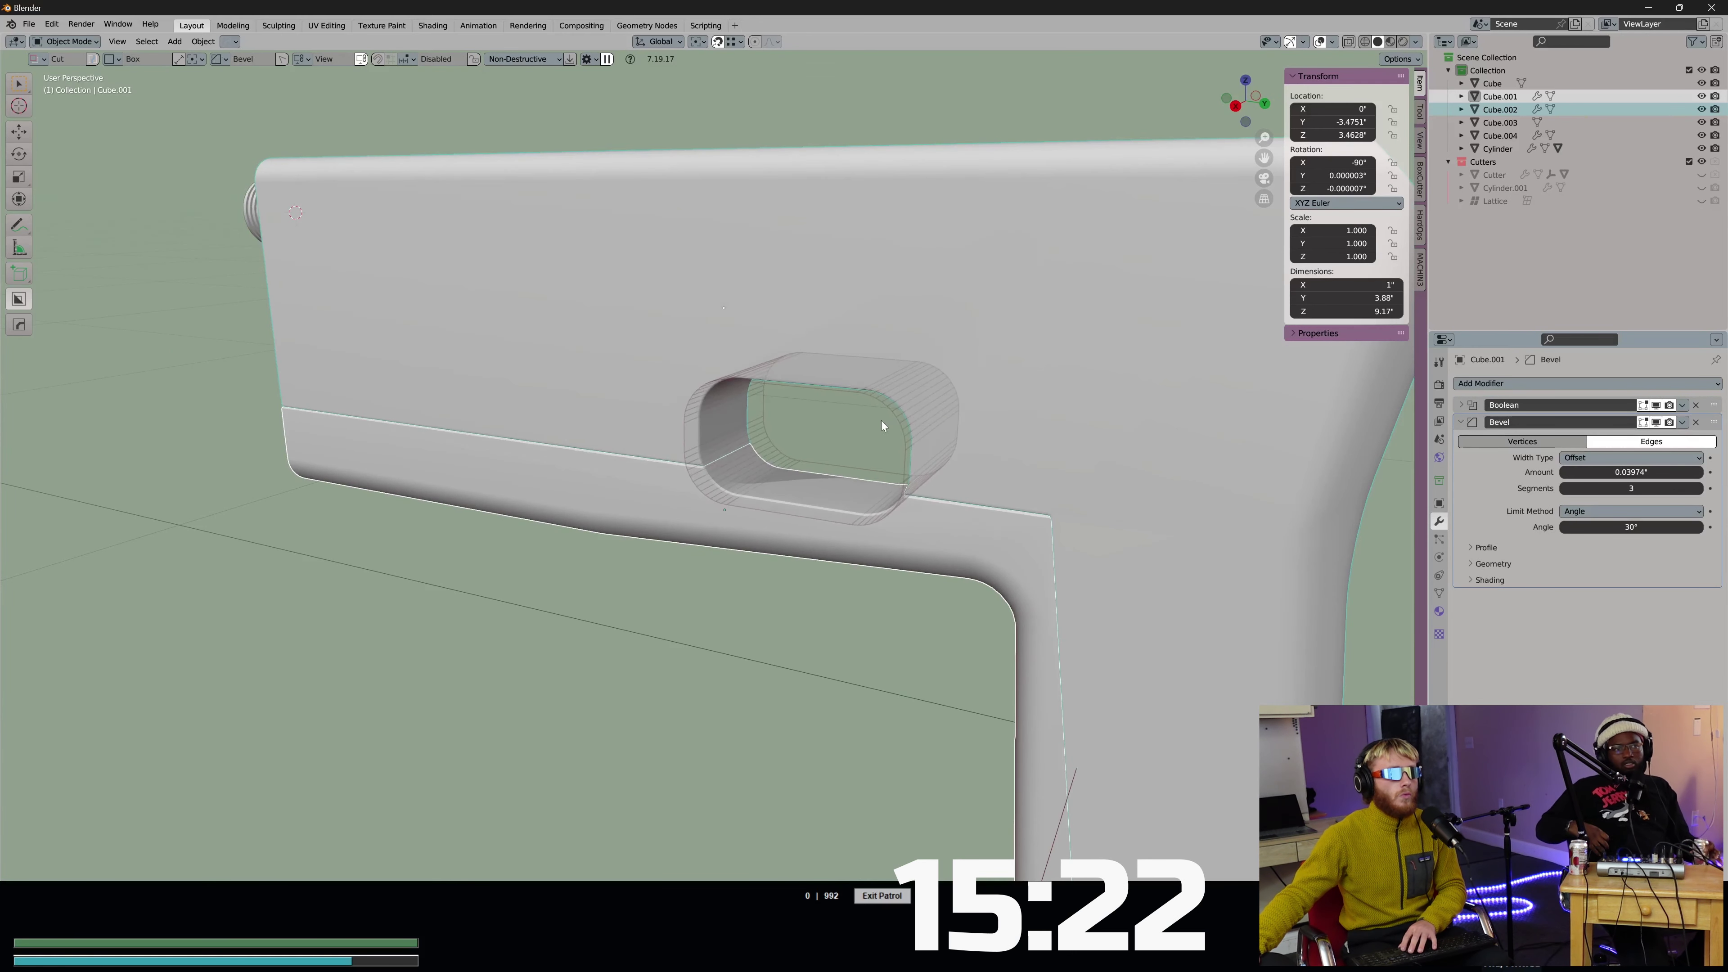
click(873, 426)
Reveal the hidden cutter of the new opening, select it and check its mesh.
middle_drag(873, 426, 1020, 408)
scroll(1020, 409, up, 3)
click(1701, 175)
click(1493, 175)
key(Tab)
key(Tab)
key(Tab)
key(Tab)
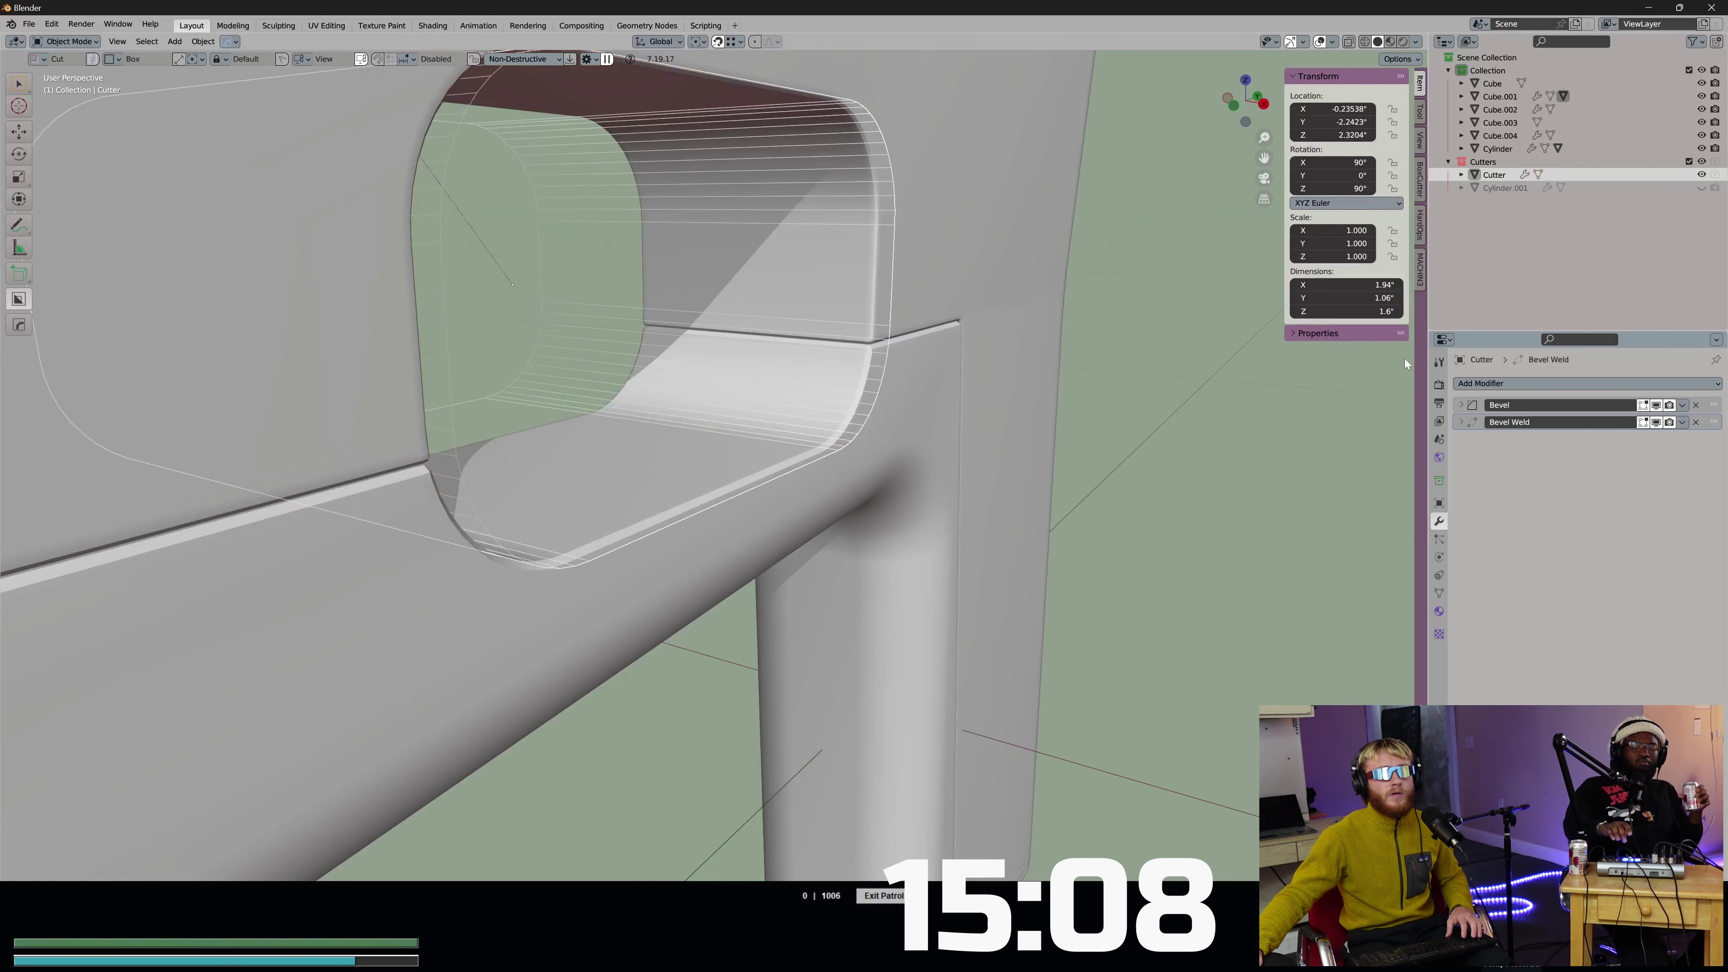
Apply the cutter's Bevel and Bevel Weld modifiers.
click(1682, 404)
click(1681, 415)
click(1682, 404)
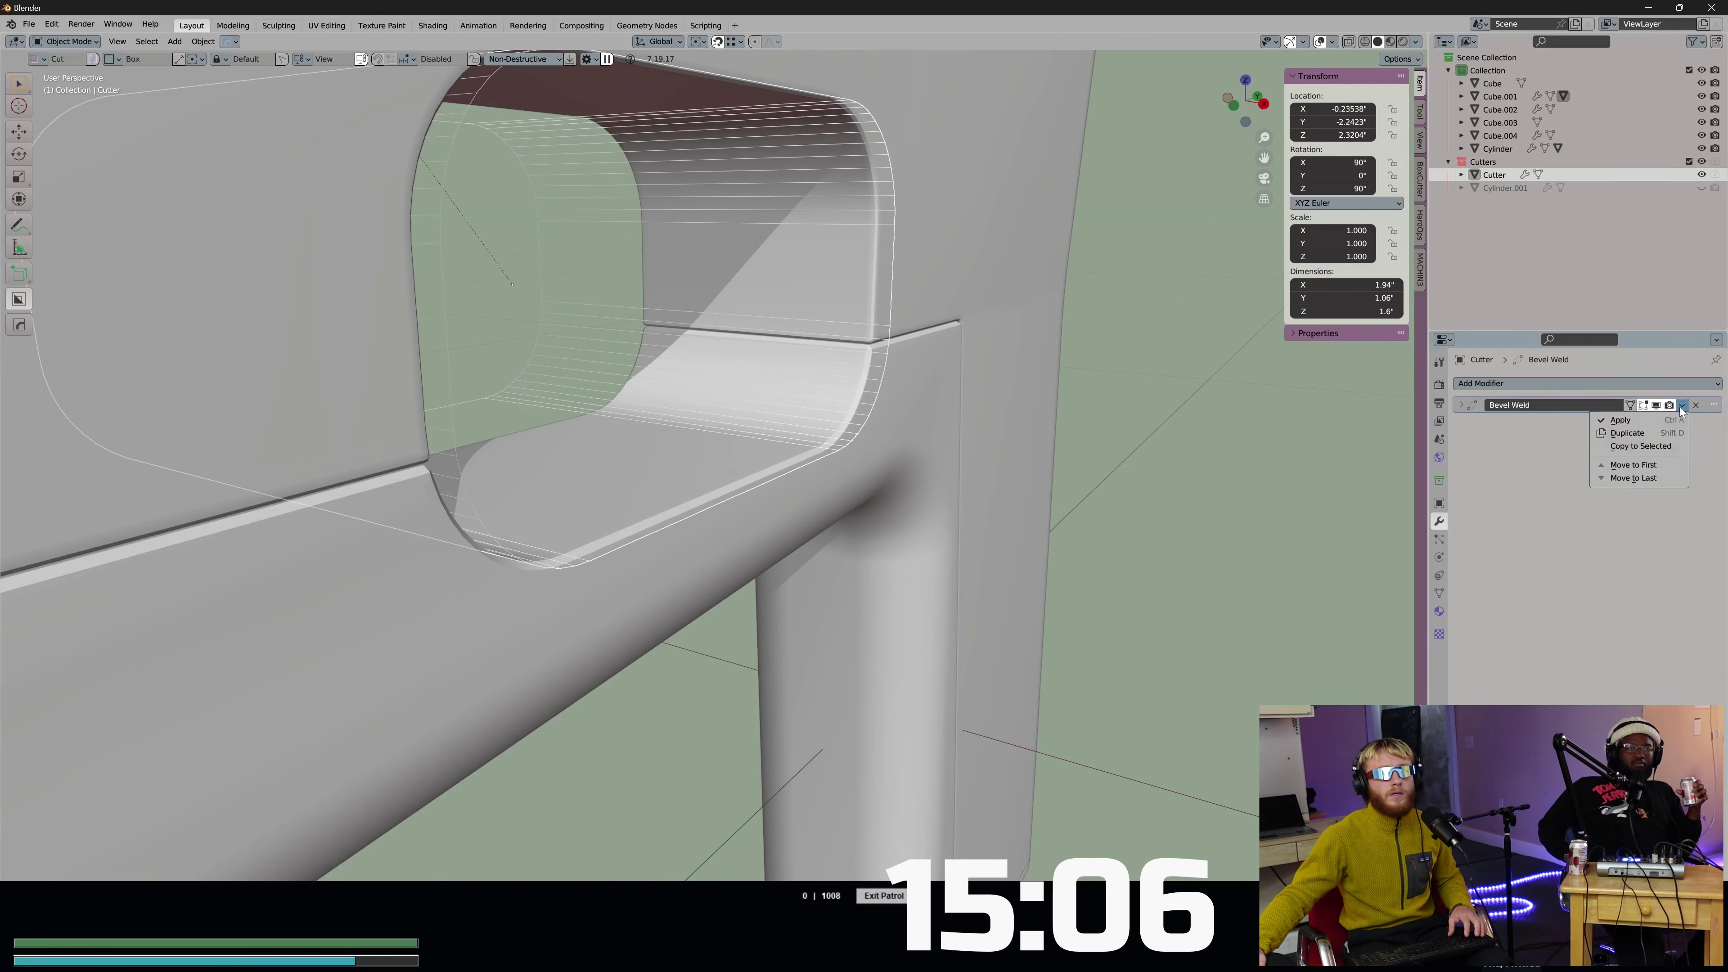
click(1675, 418)
Flare and bevel the cutter's outer end to about 2.08 by 1.19 inches, and hide the cutter.
key(Tab)
key(a)
click(807, 322)
middle_drag(807, 323, 748, 320)
key(ctrl+b)
click(1090, 374)
key(Tab)
middle_drag(1088, 374, 905, 198)
key(h)
scroll(911, 221, down, 3)
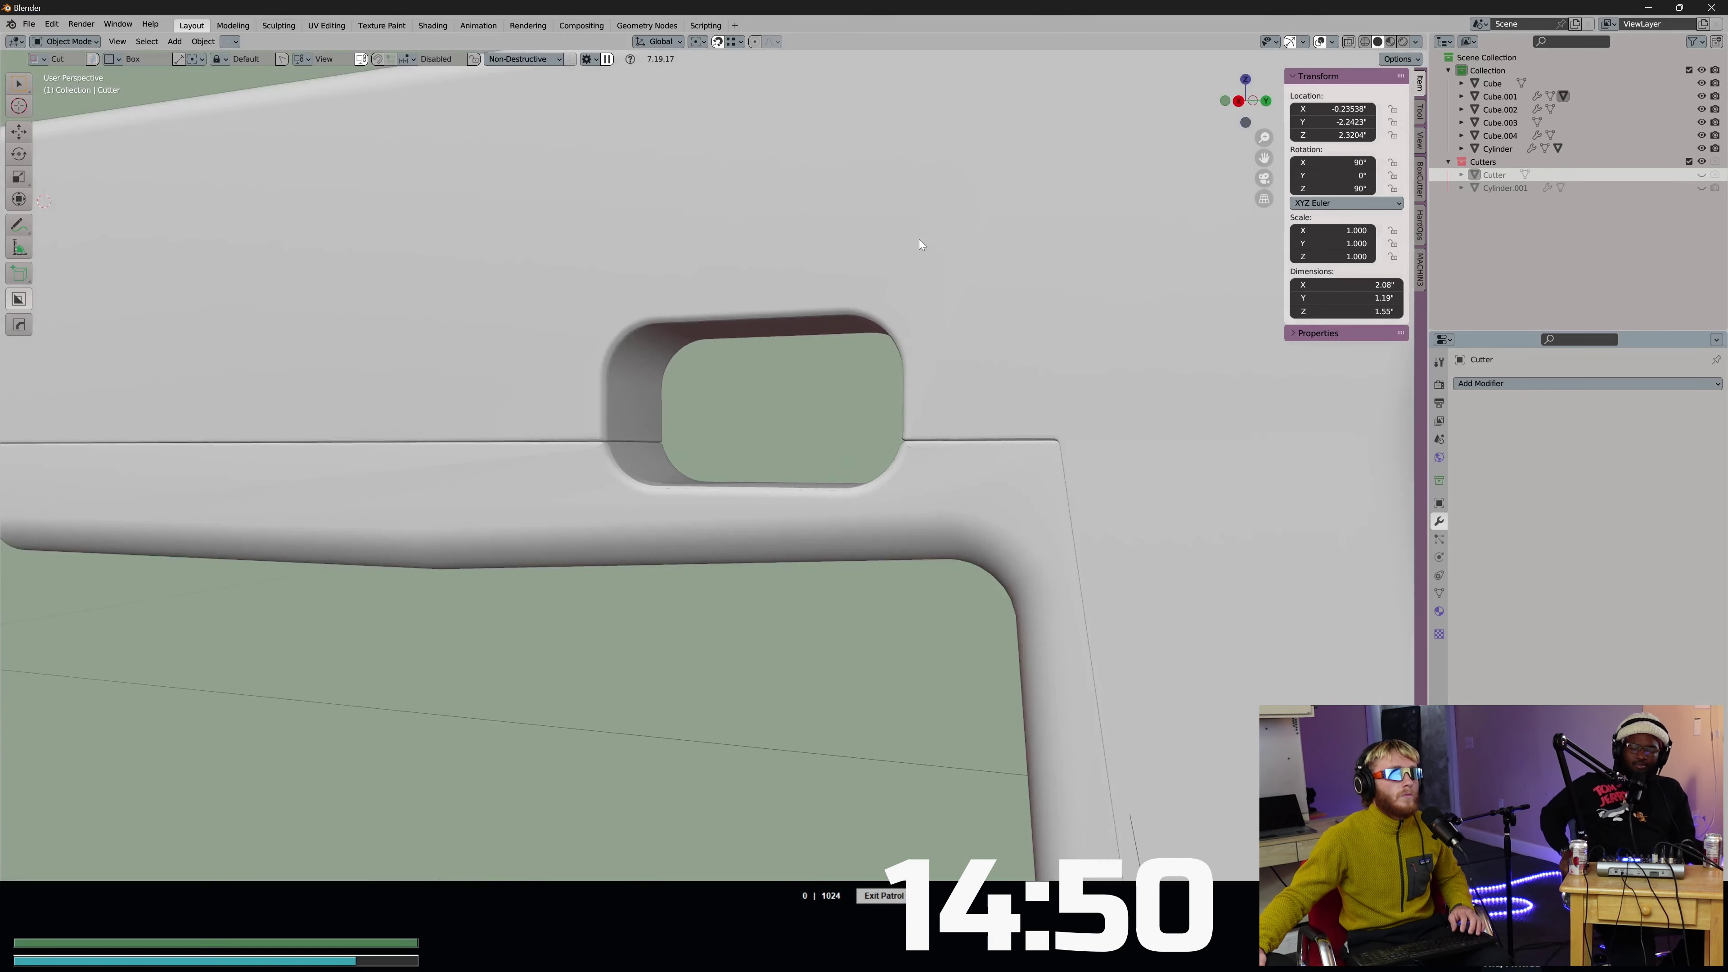
Reveal and select the opening's cutter and mirror it across its Z axis to the other side of the body.
click(918, 239)
key(q)
click(920, 237)
middle_drag(920, 232, 1006, 248)
click(833, 306)
middle_drag(833, 306, 887, 312)
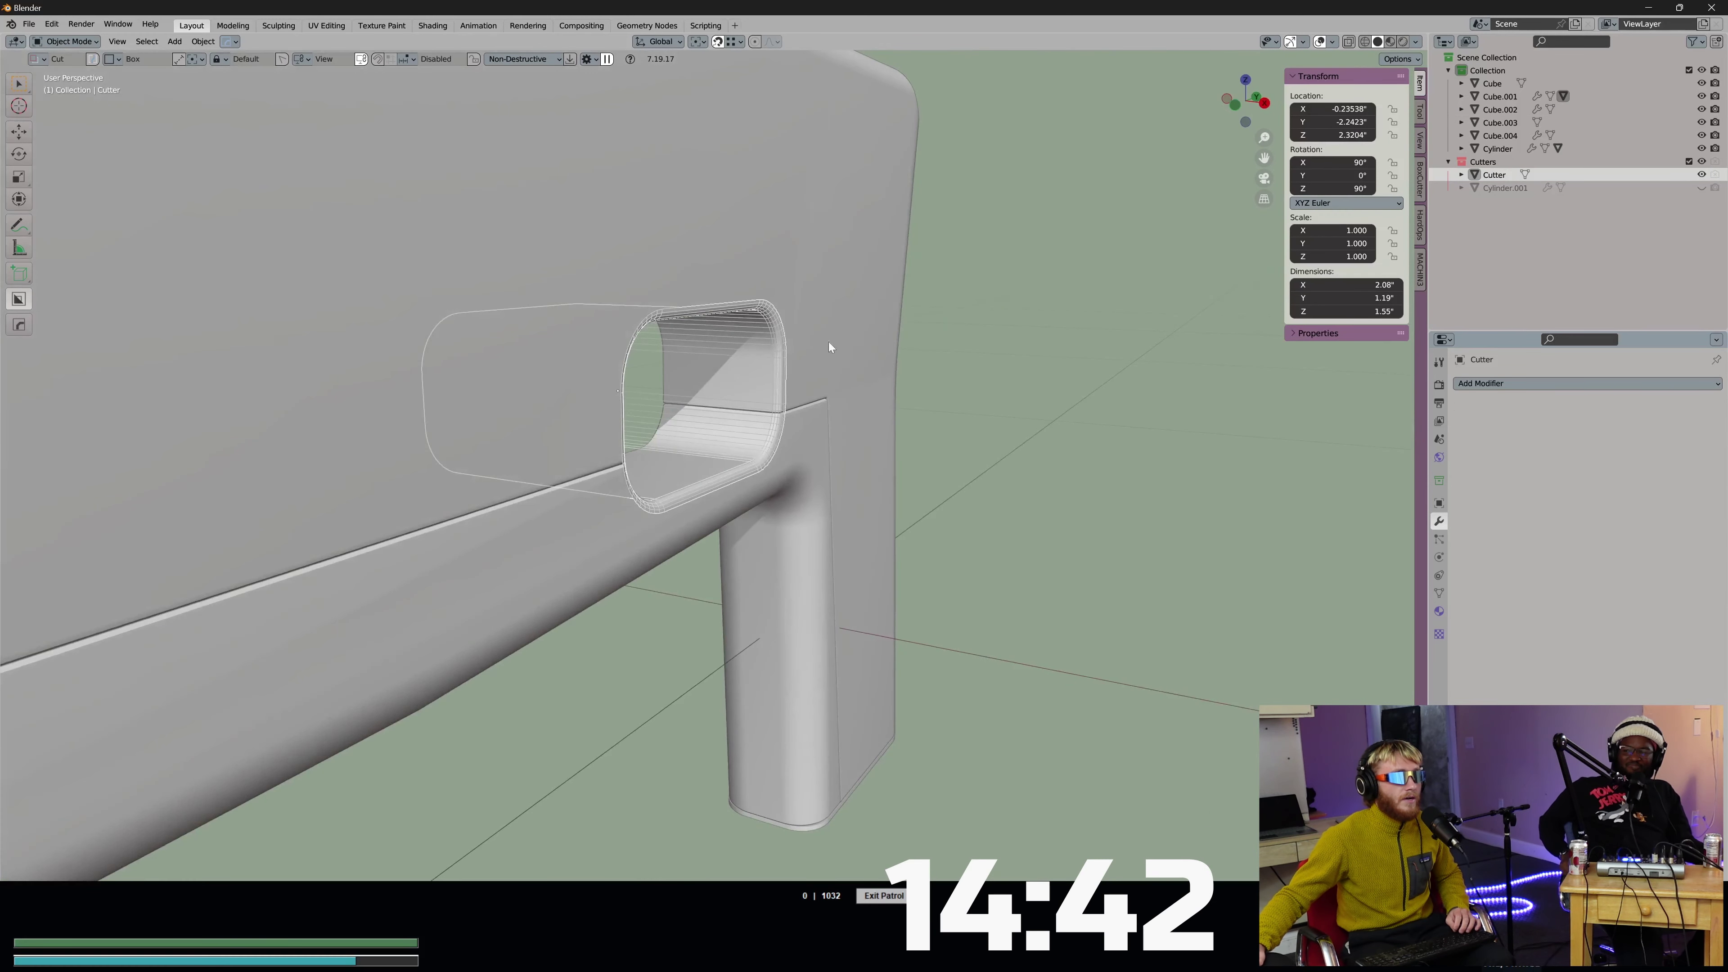
key(alt+x)
click(701, 397)
middle_drag(700, 397, 884, 419)
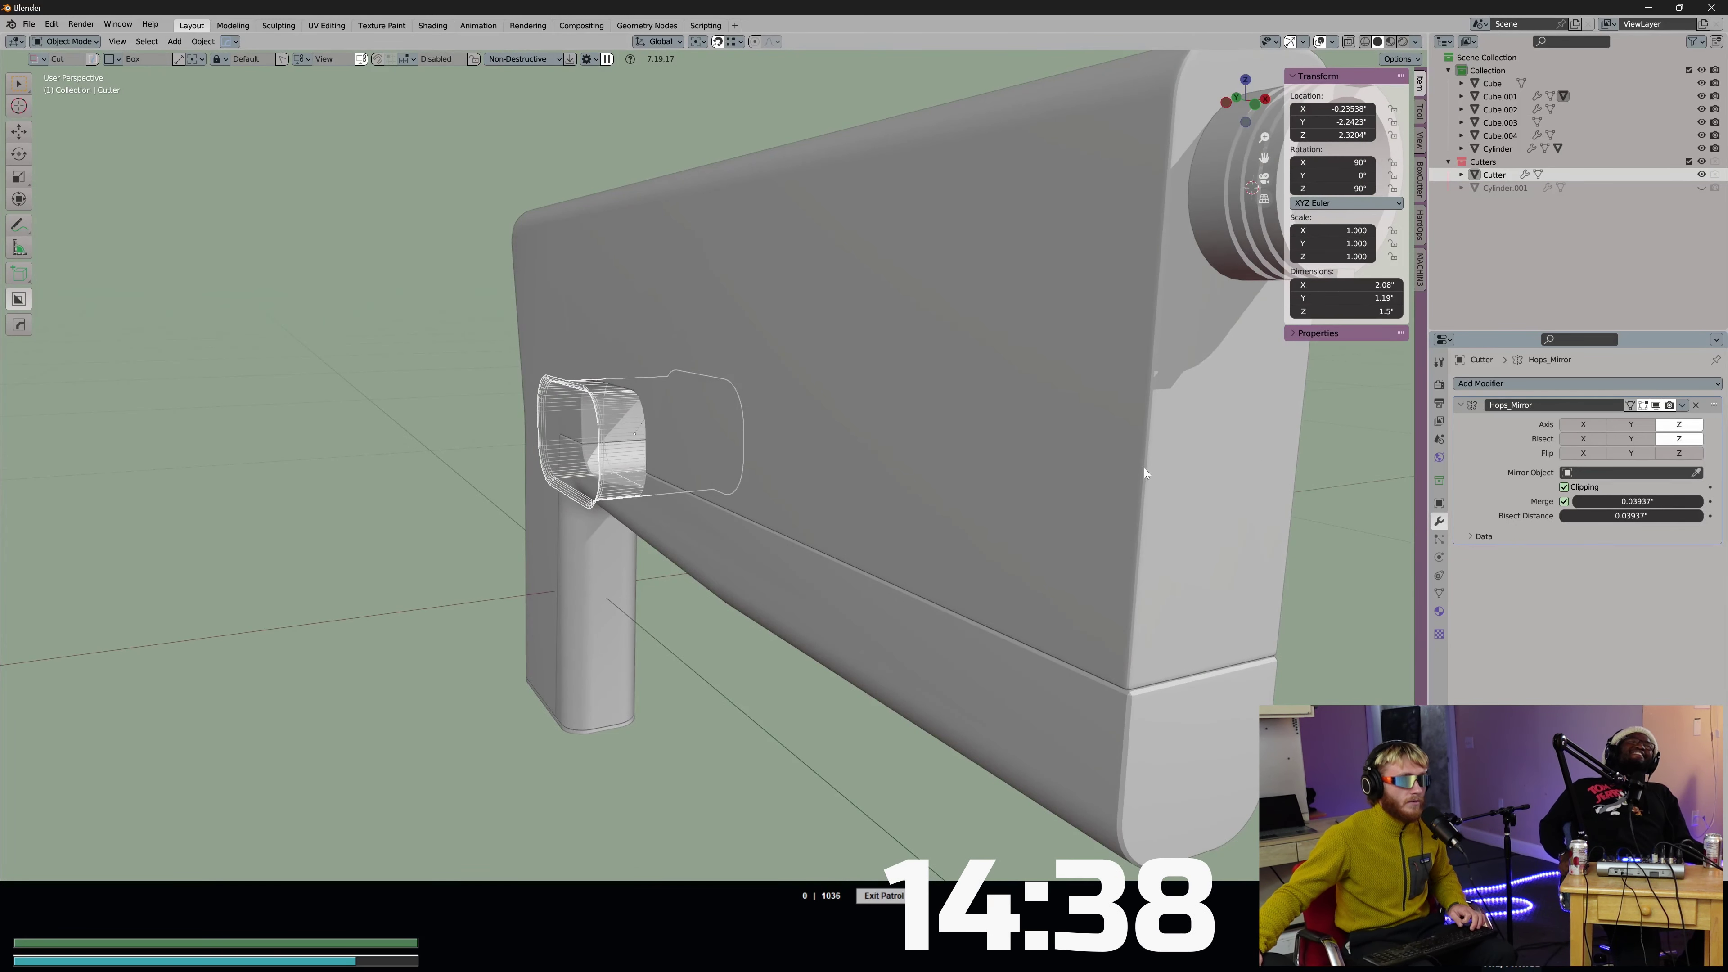
middle_drag(1143, 459, 953, 470)
Mirror the main body and the lower strip across the X axis.
scroll(953, 470, down, 3)
click(633, 436)
key(alt+x)
click(713, 507)
click(632, 501)
key(alt+x)
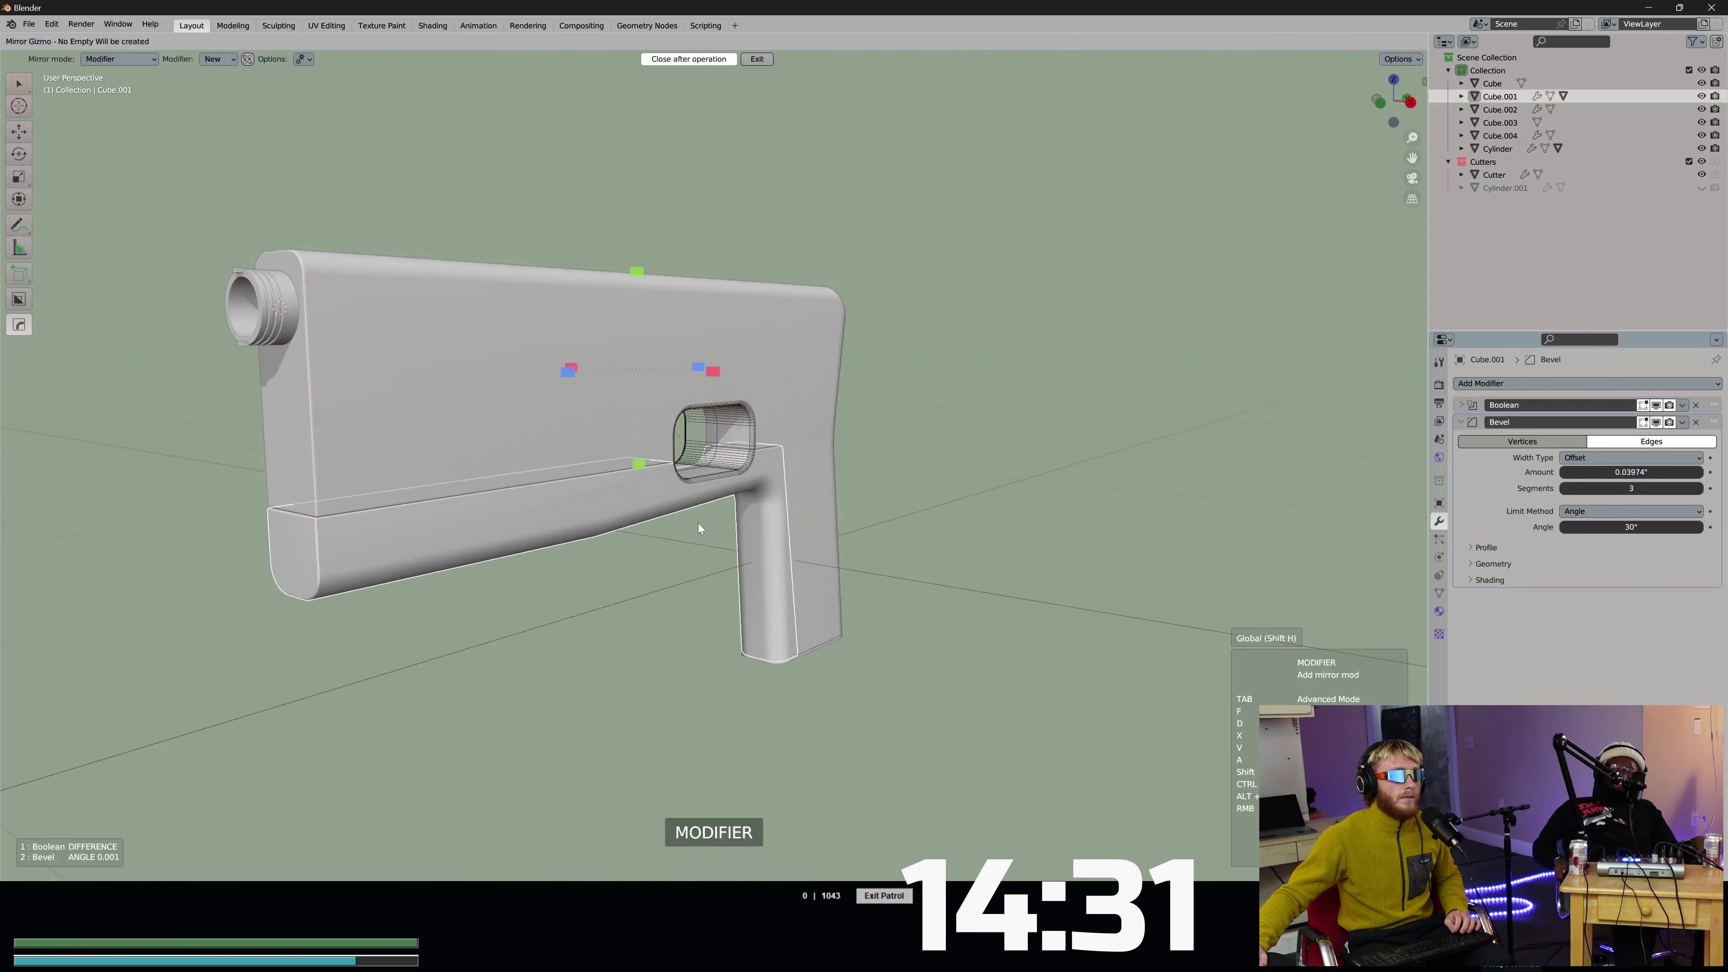
click(718, 368)
Select the opening's cutter and snap the 3D cursor to it.
middle_drag(735, 370, 836, 381)
click(679, 429)
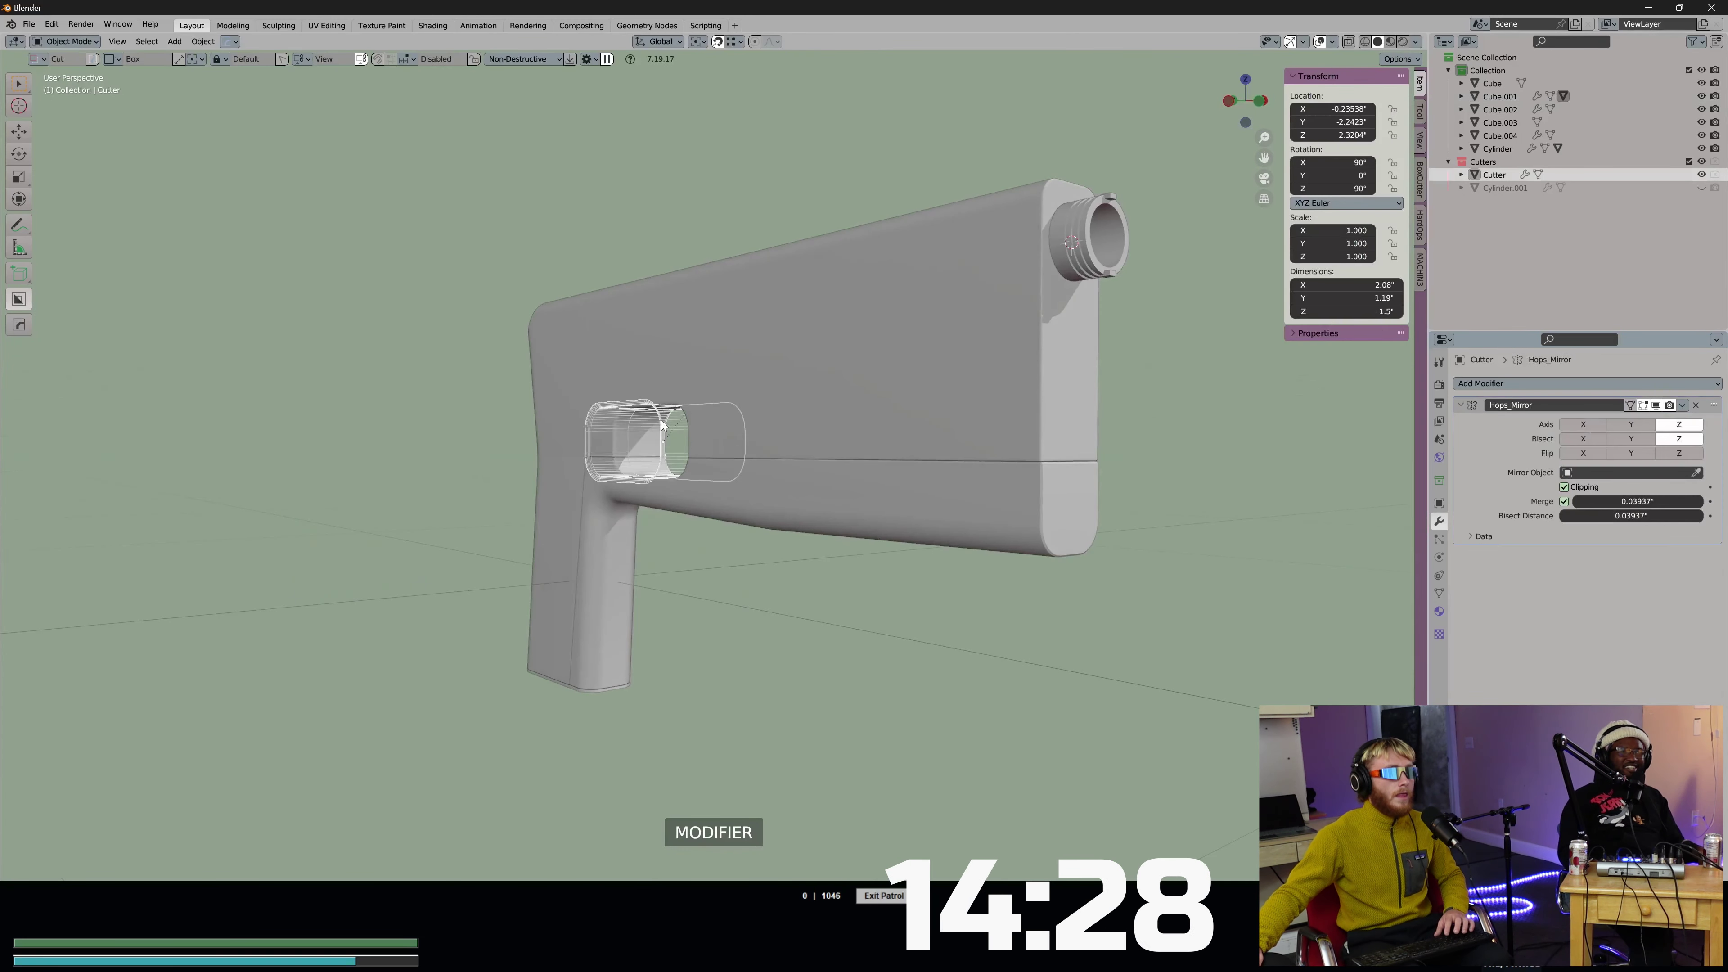
key(h)
scroll(715, 409, up, 2)
middle_drag(715, 409, 381, 429)
key(ctrl+z)
key(shift+s)
Add a cube at the 3D cursor, scale it down and thin it along Y to about 0.0425 inch.
key(shift+a)
key(s)
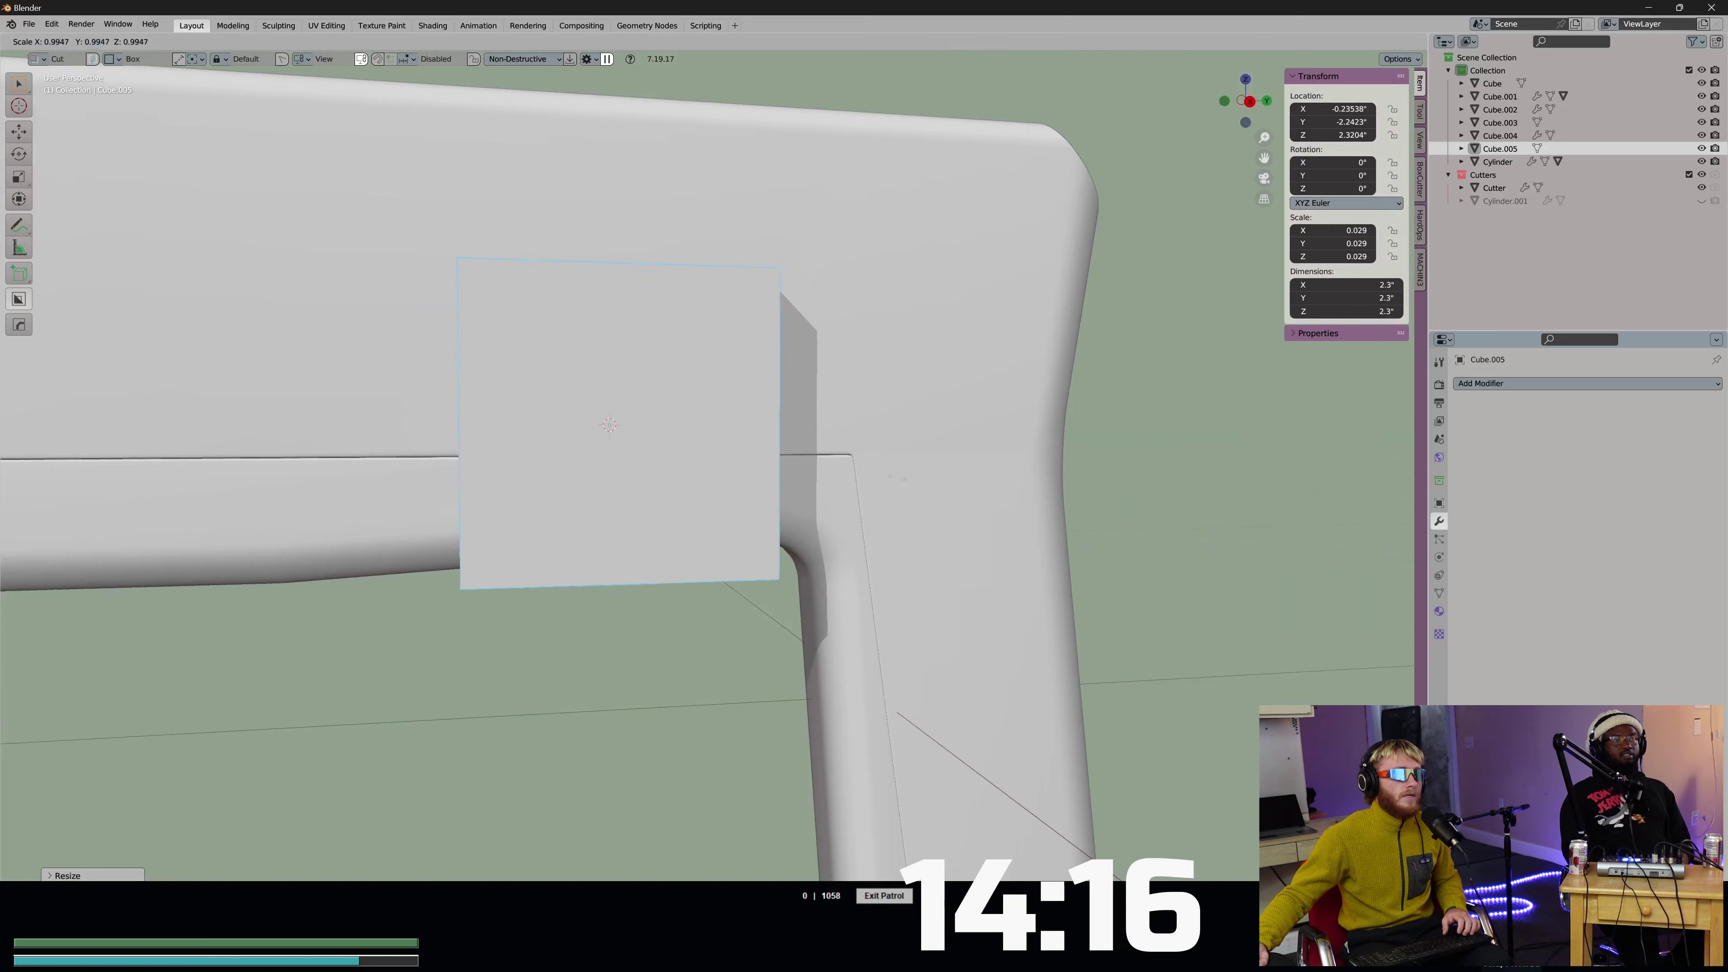
click(857, 425)
key(s)
key(x)
right_click(829, 414)
key(s)
key(y)
click(622, 402)
Narrow the thin bar along X to about 0.177 inch.
scroll(687, 418, down, 2)
middle_drag(734, 425, 979, 455)
scroll(783, 436, up, 6)
key(s)
key(x)
click(607, 417)
middle_drag(606, 417, 497, 382)
scroll(614, 427, down, 5)
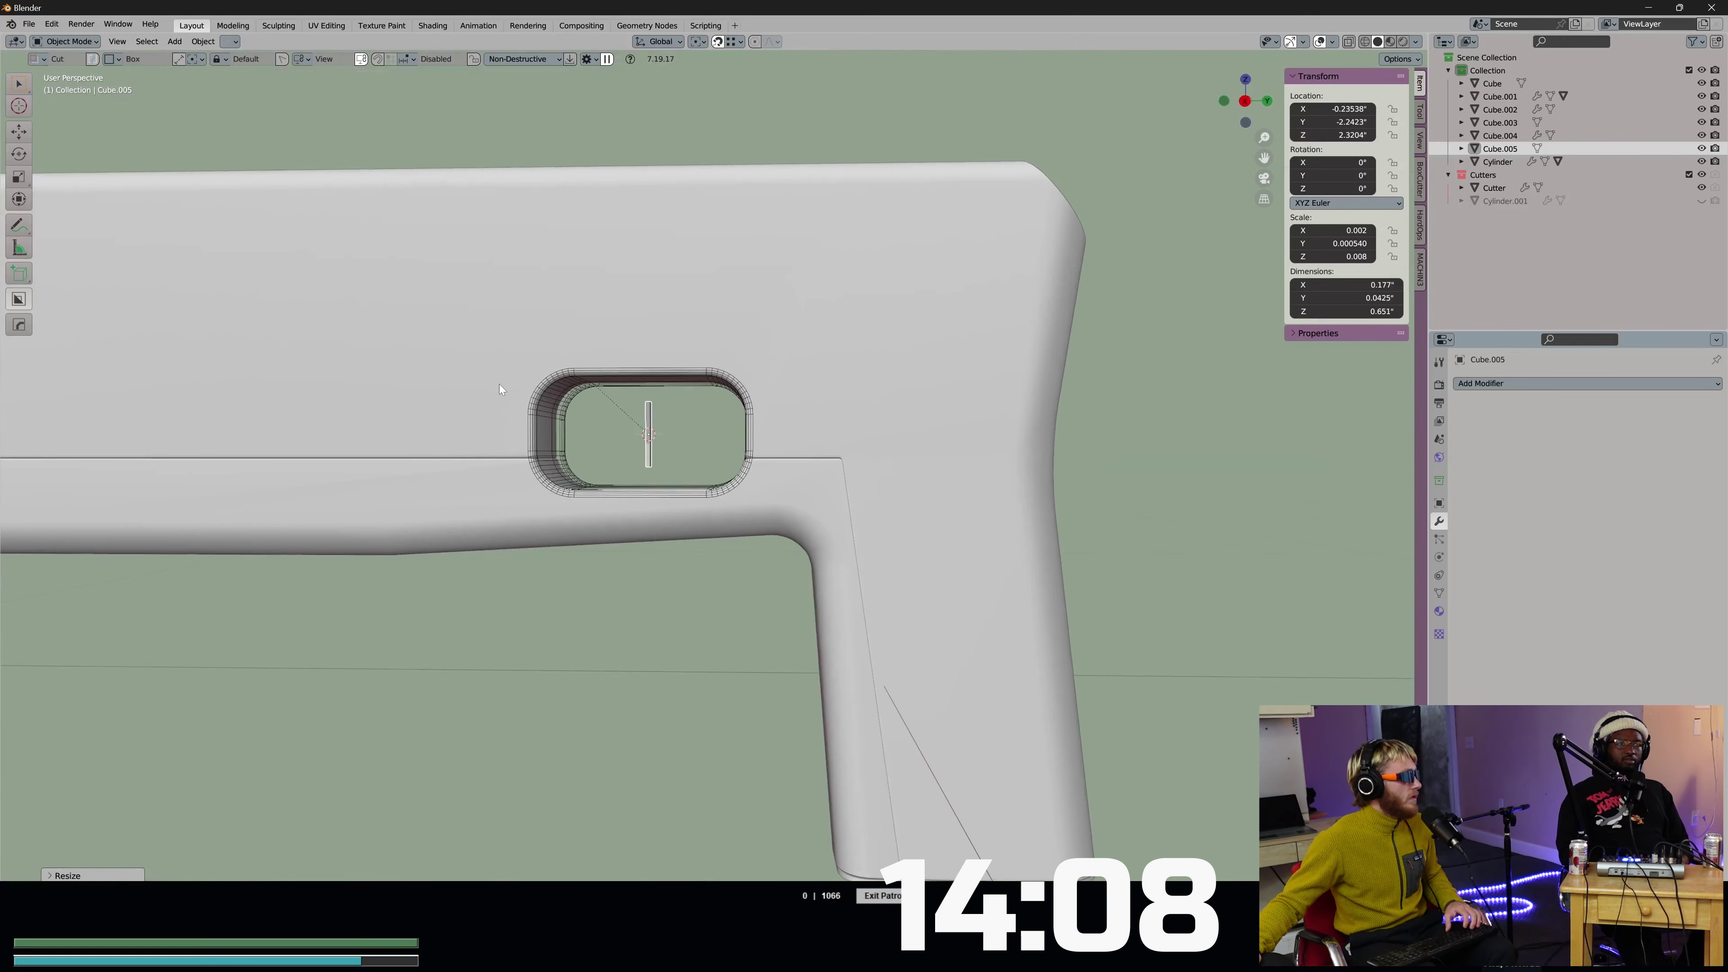
Hide the opening's cutter and move the thin bar along global X into position within the opening.
middle_drag(607, 392, 552, 472)
click(694, 444)
key(h)
click(688, 472)
middle_drag(690, 470, 871, 351)
key(g)
key(x)
click(880, 431)
middle_drag(880, 431, 705, 436)
Lengthen the bar in Edit Mode by moving its bottom face down toward the opening's lower edge.
scroll(707, 446, up, 3)
key(Tab)
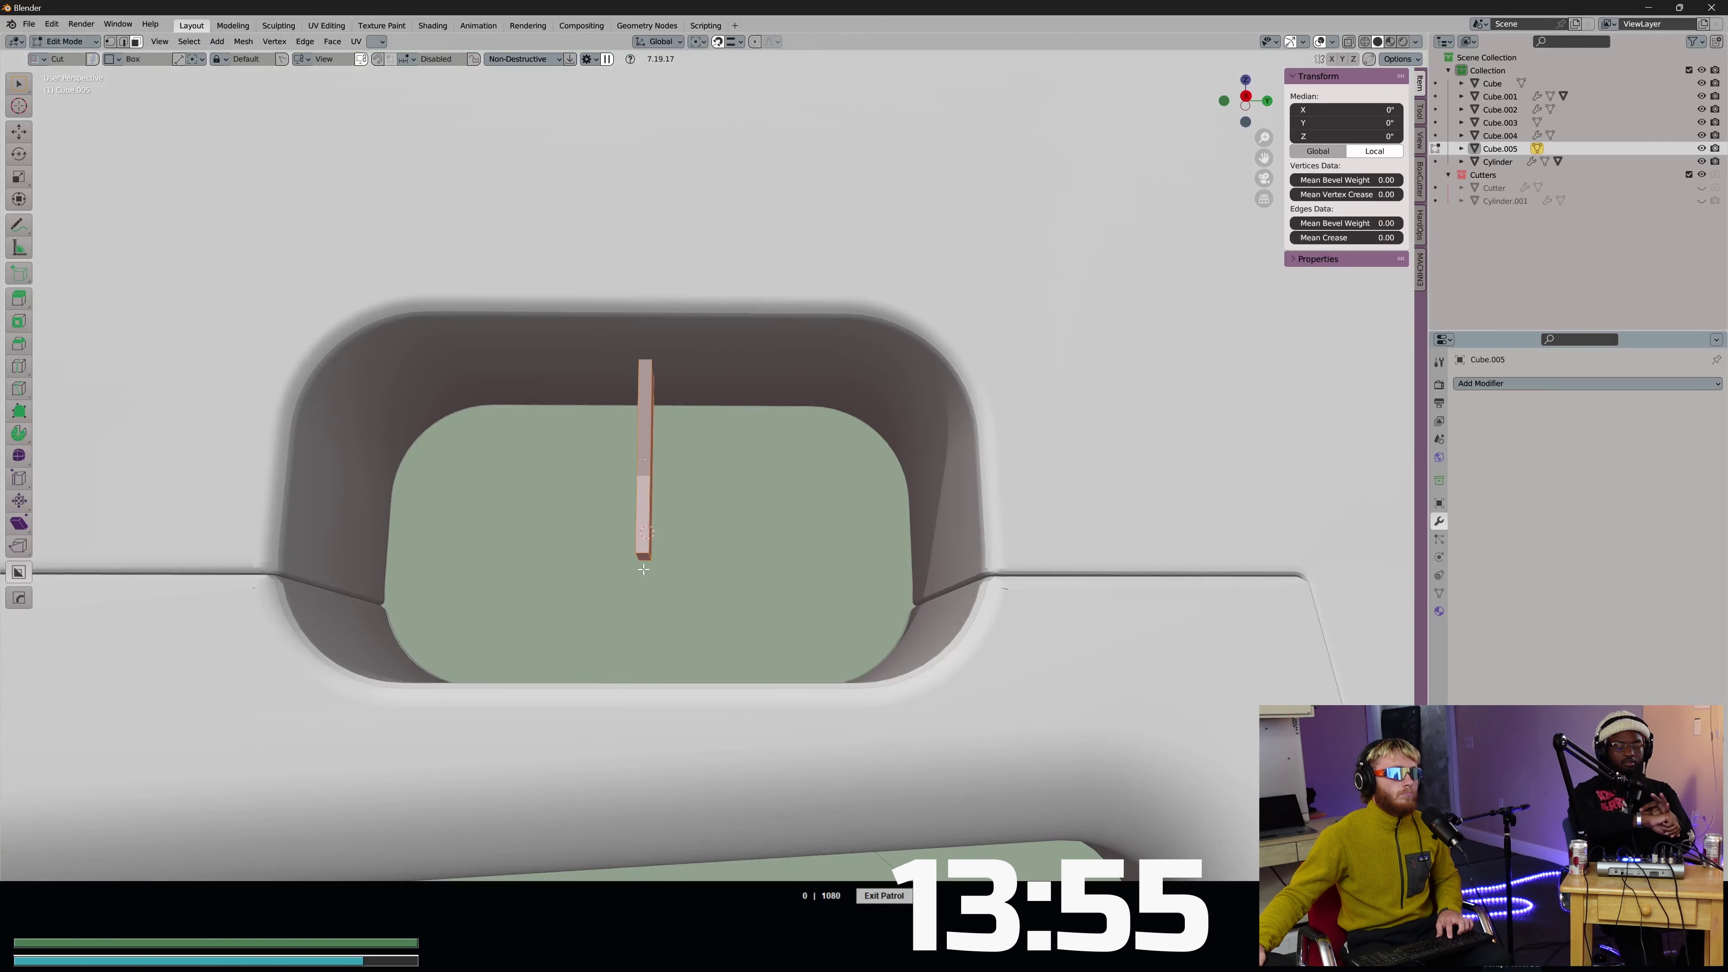
click(643, 556)
key(g)
click(731, 575)
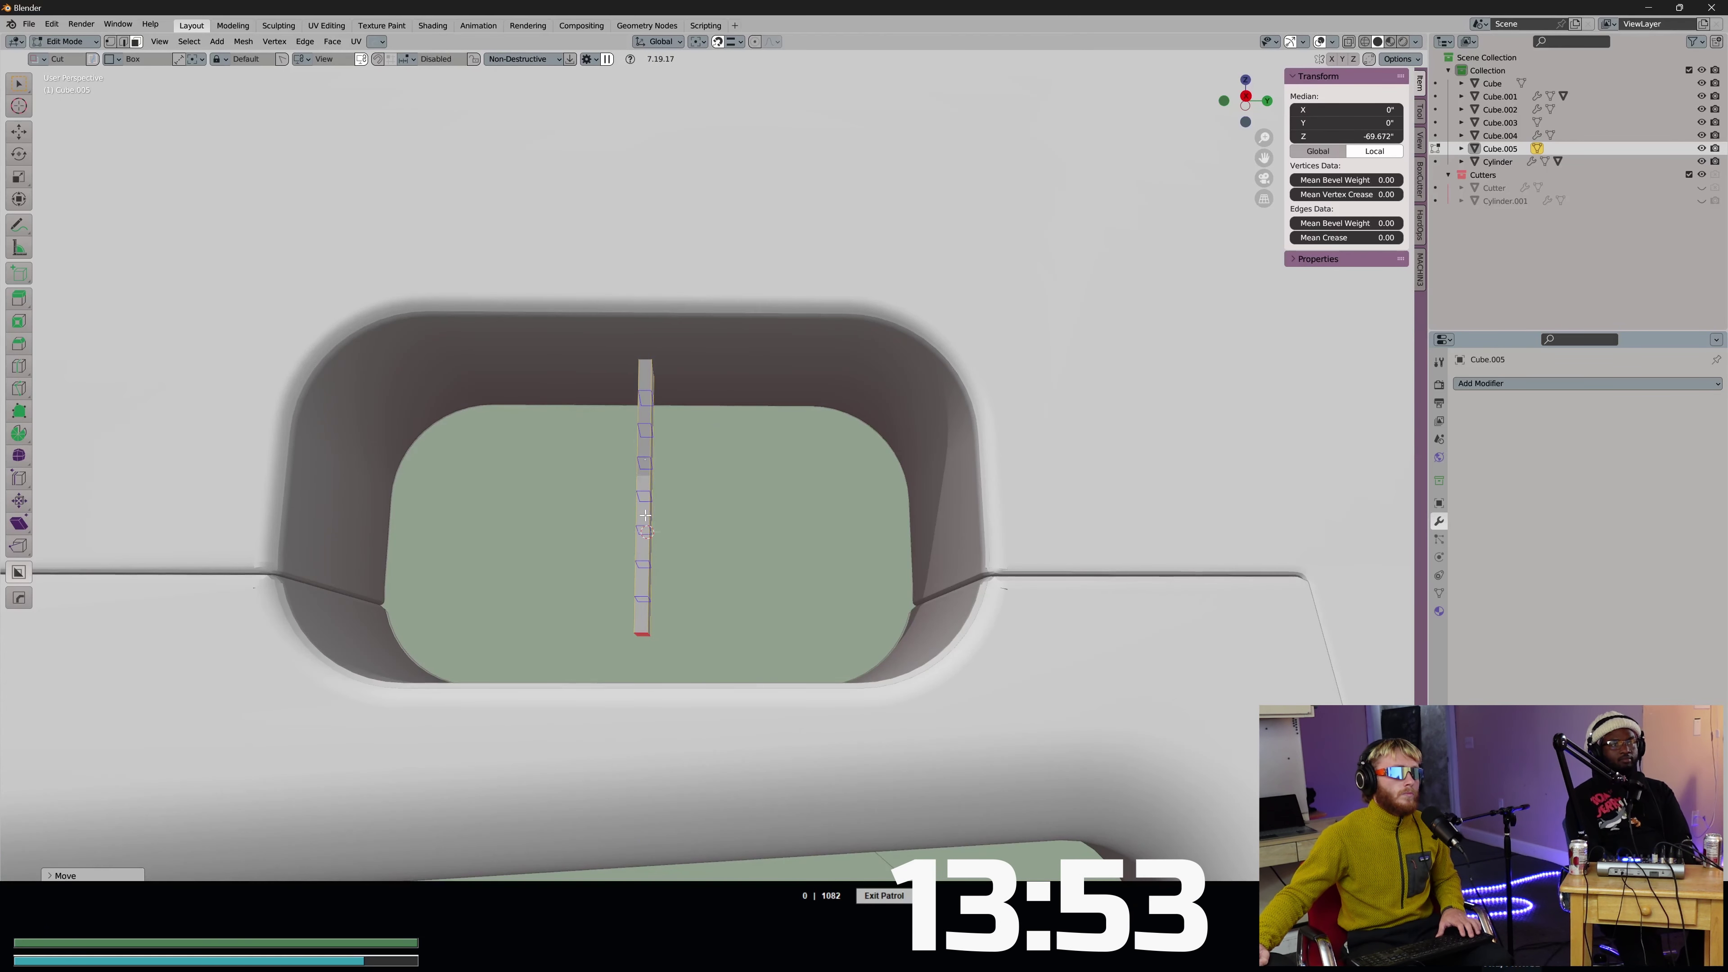
Add evenly spaced horizontal loop cuts along the bar and select only its bottom face with proportional editing enabled.
scroll(645, 515, up, 3)
click(645, 516)
right_click(645, 515)
key(alt+a)
click(642, 634)
middle_drag(642, 634, 794, 106)
scroll(762, 340, down, 4)
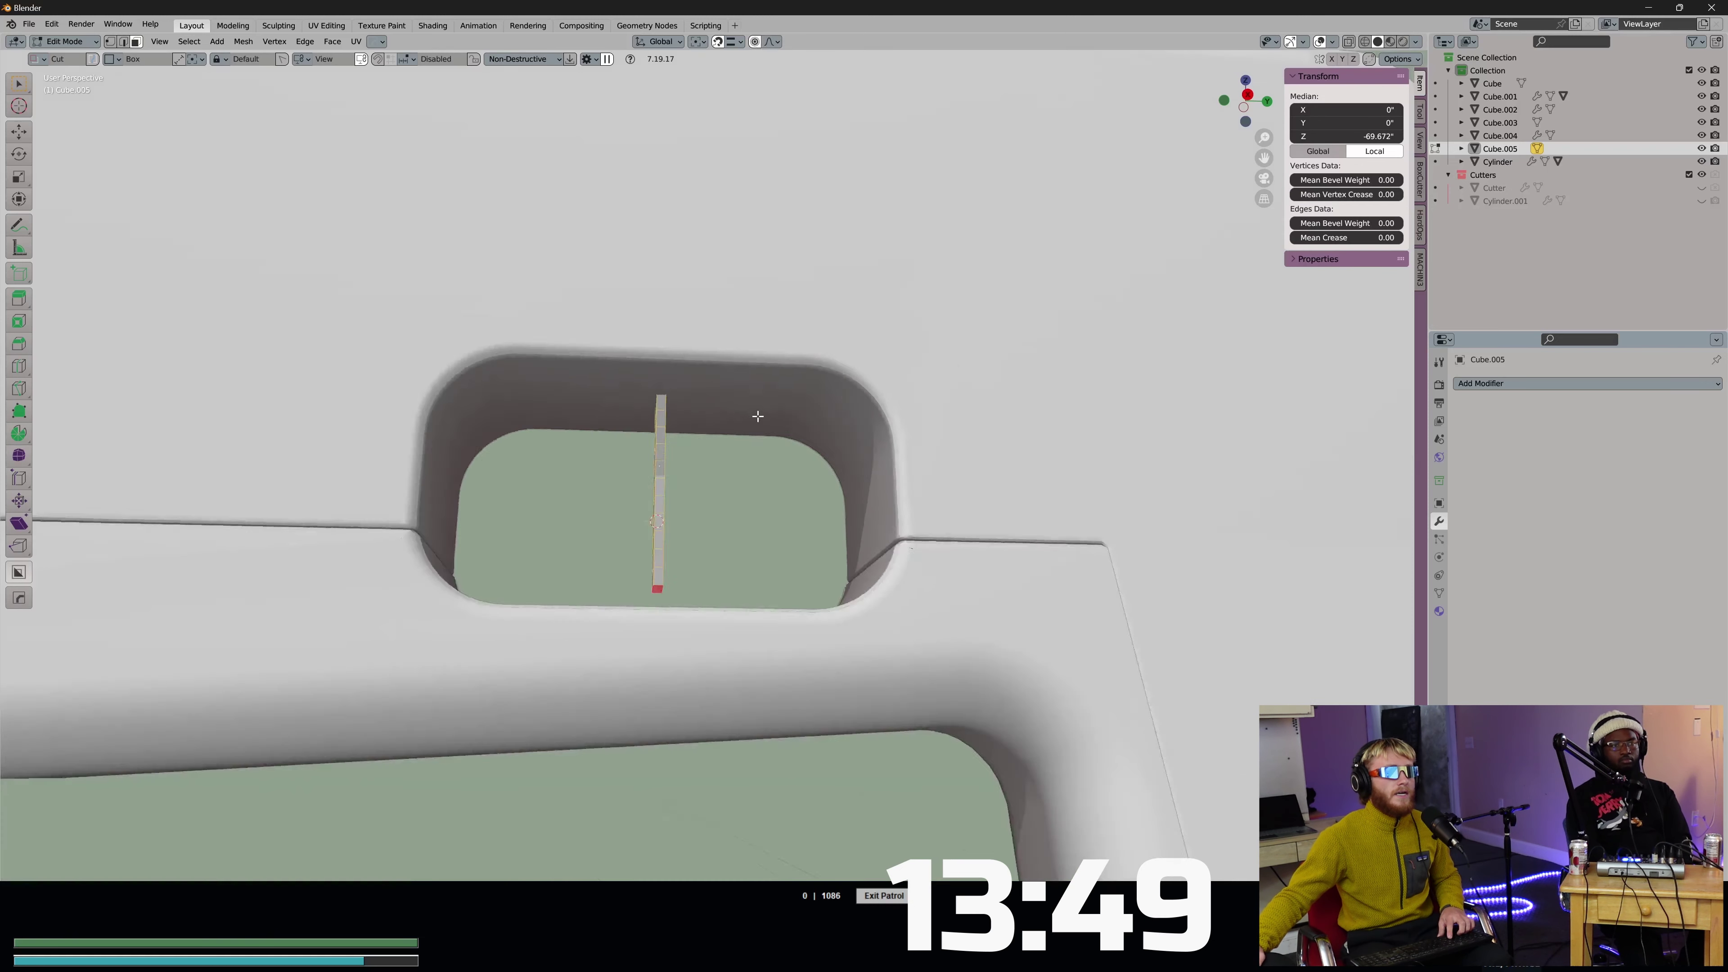
key(g)
key(y)
scroll(735, 579, down, 6)
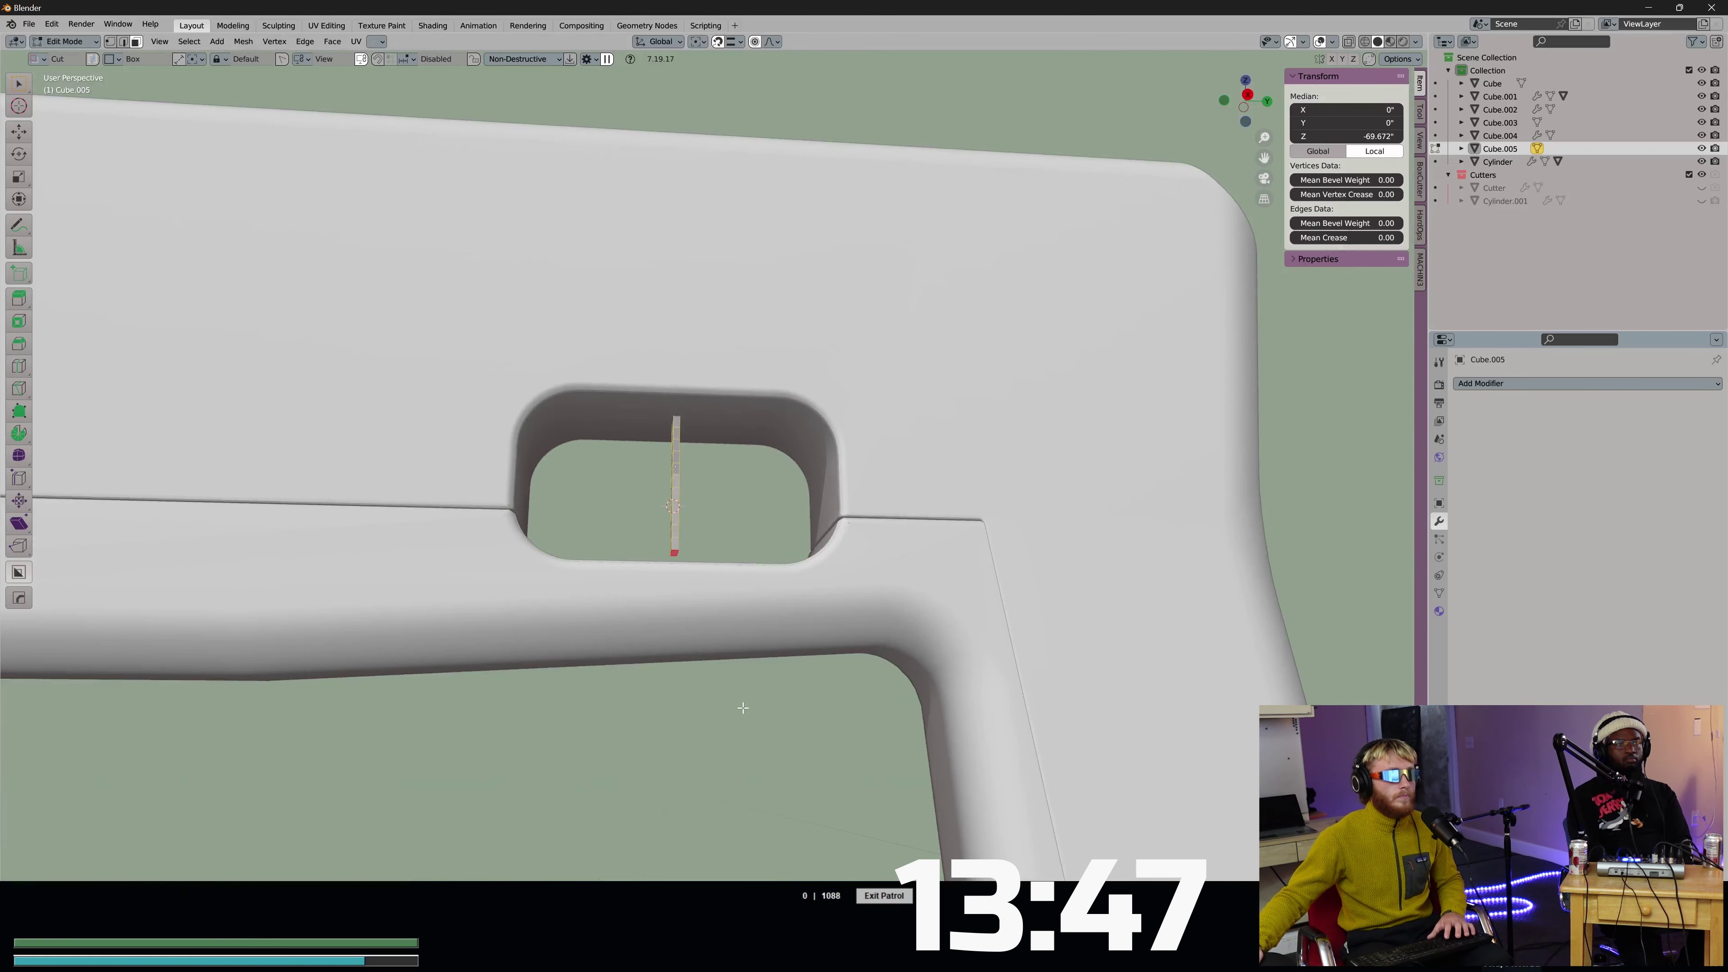
scroll(714, 722, down, 20)
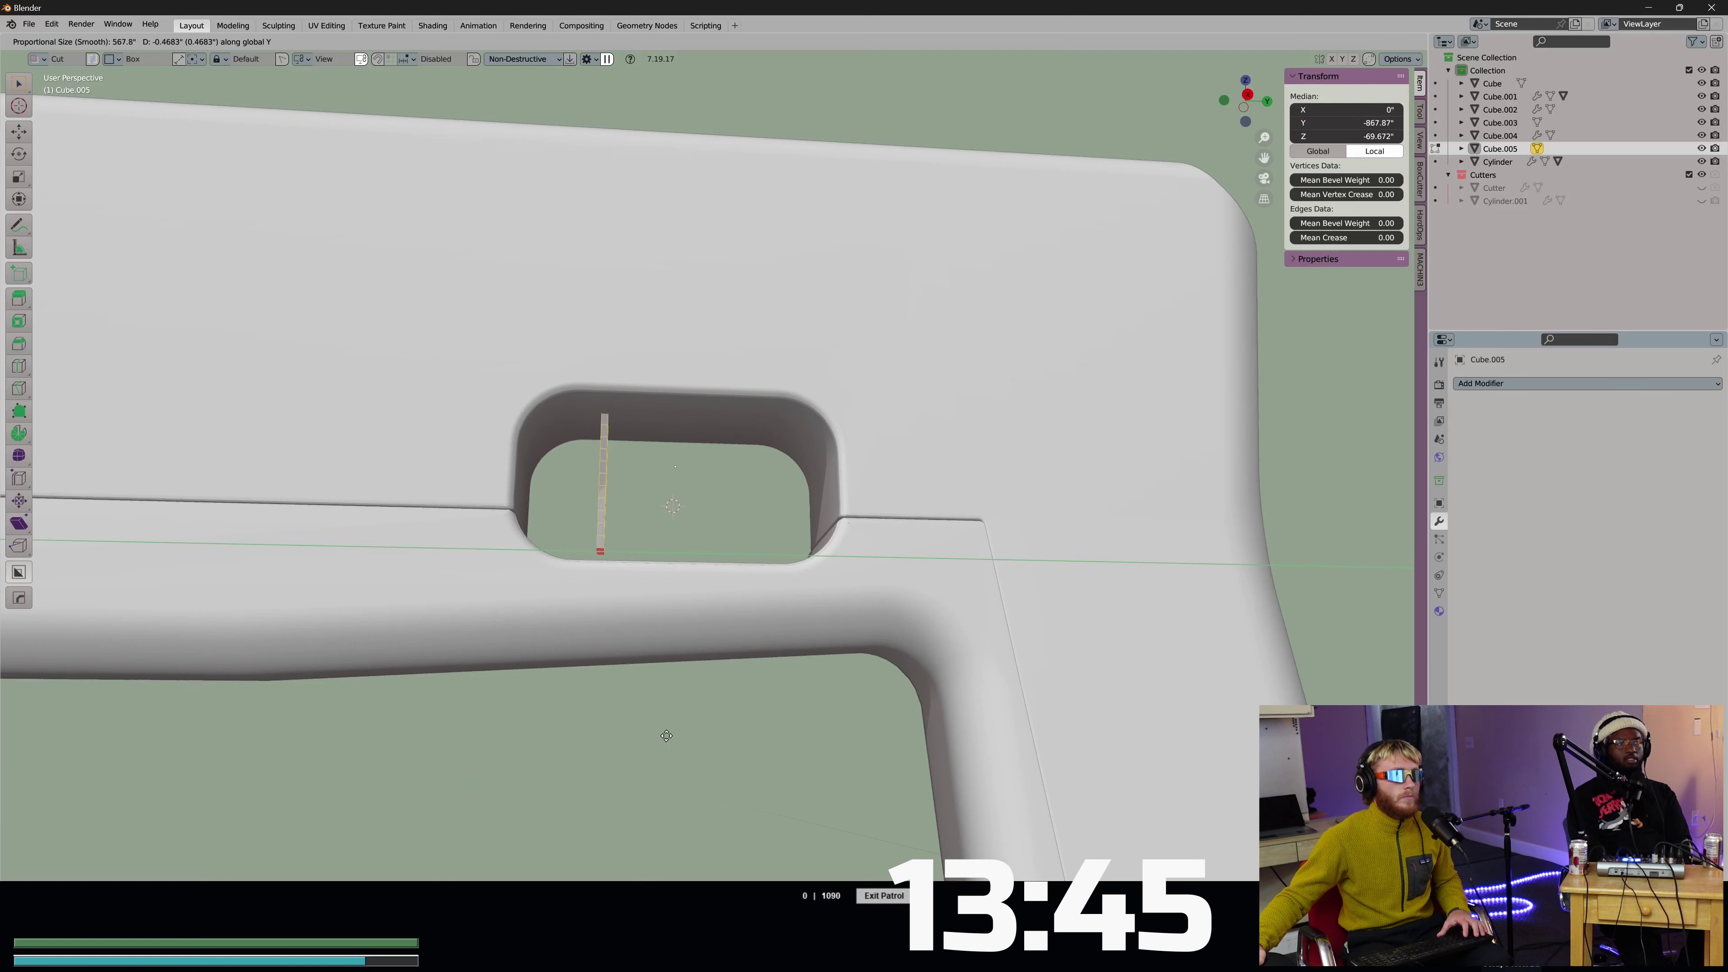
scroll(744, 707, down, 16)
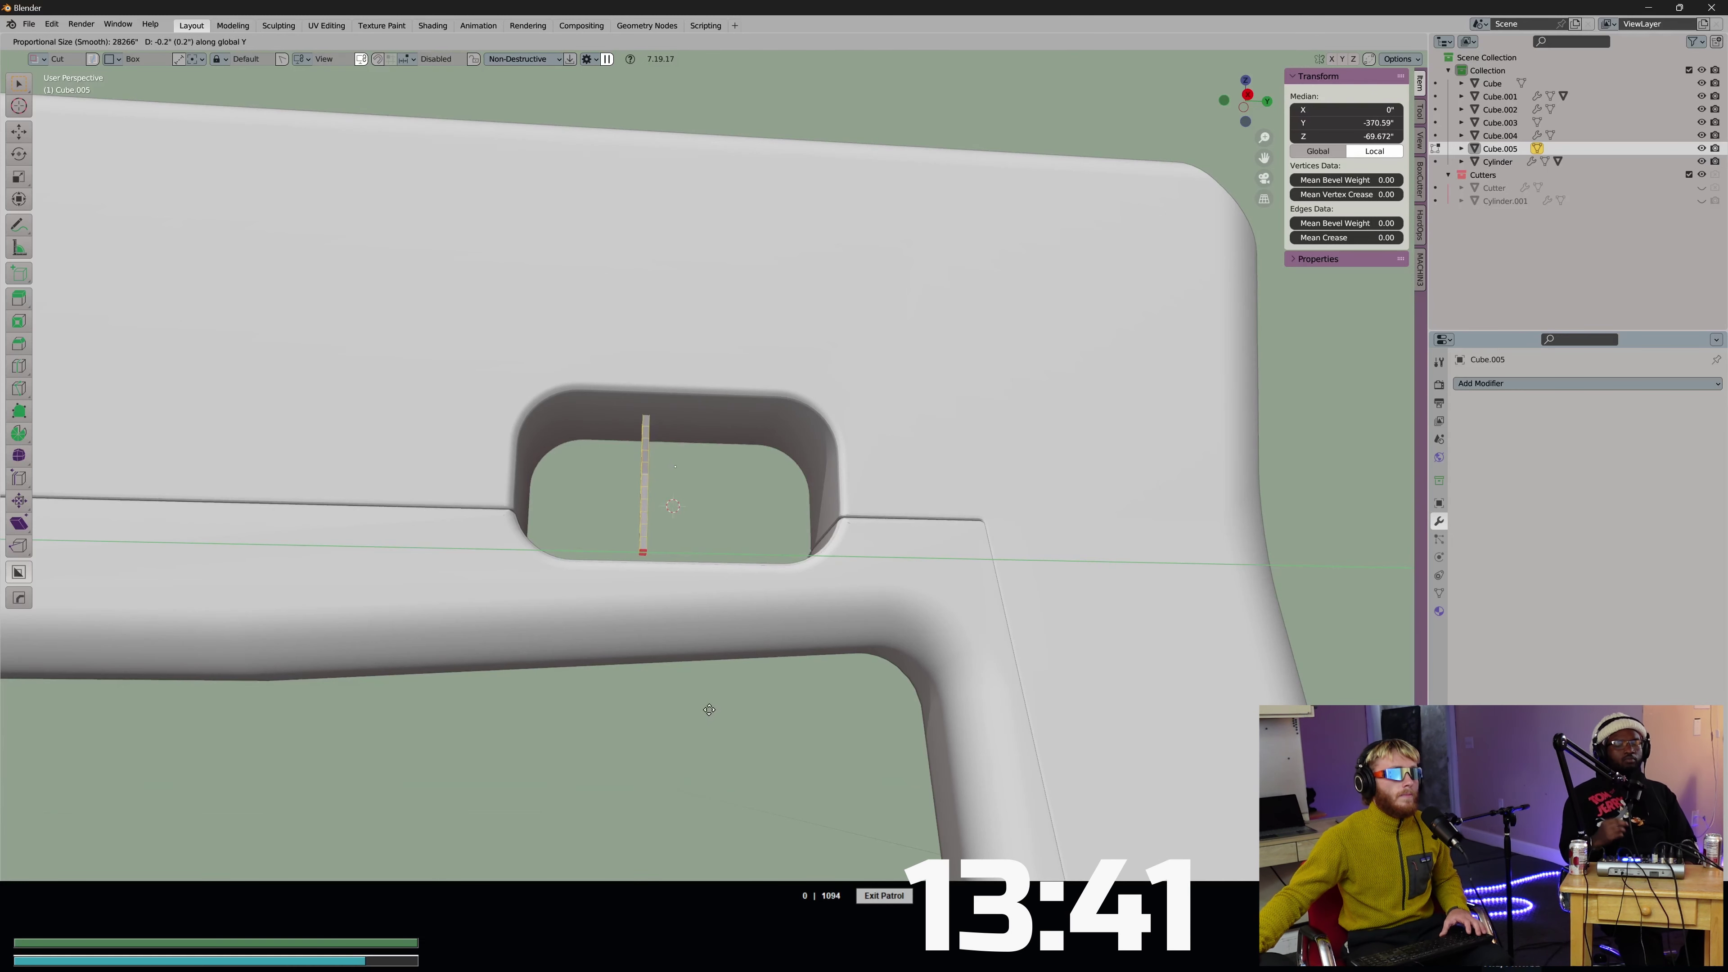
key(Escape)
scroll(707, 707, down, 8)
key(g)
scroll(772, 592, up, 20)
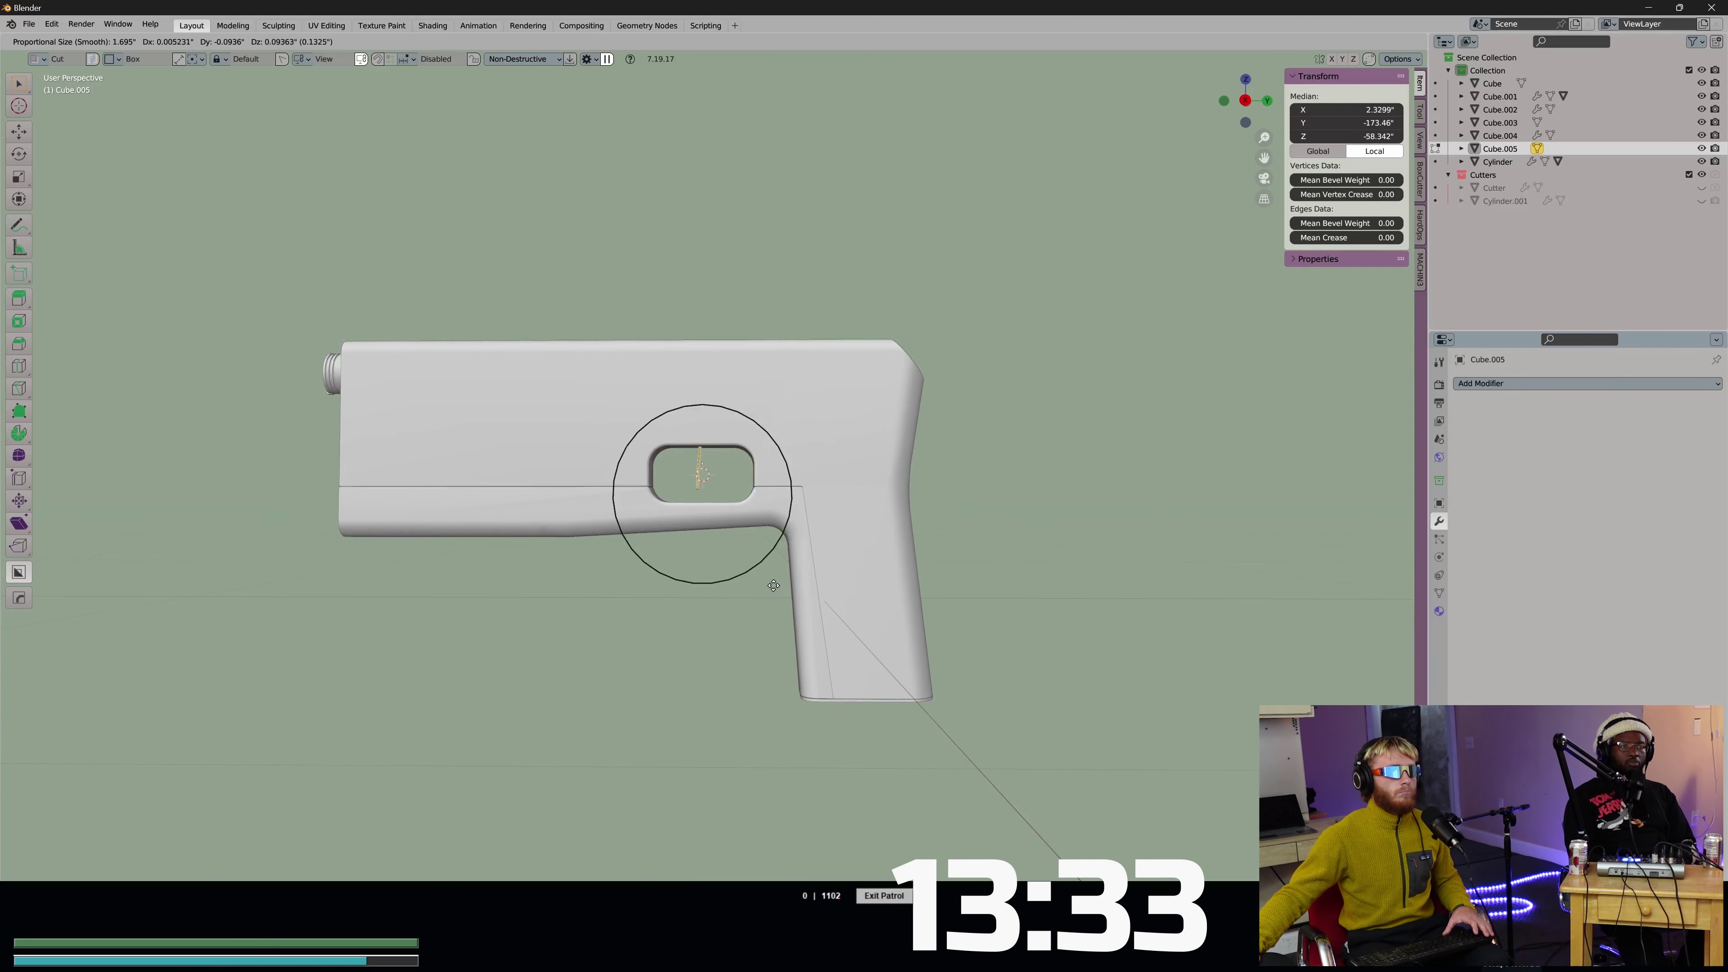
scroll(773, 585, up, 5)
key(Escape)
scroll(812, 707, up, 6)
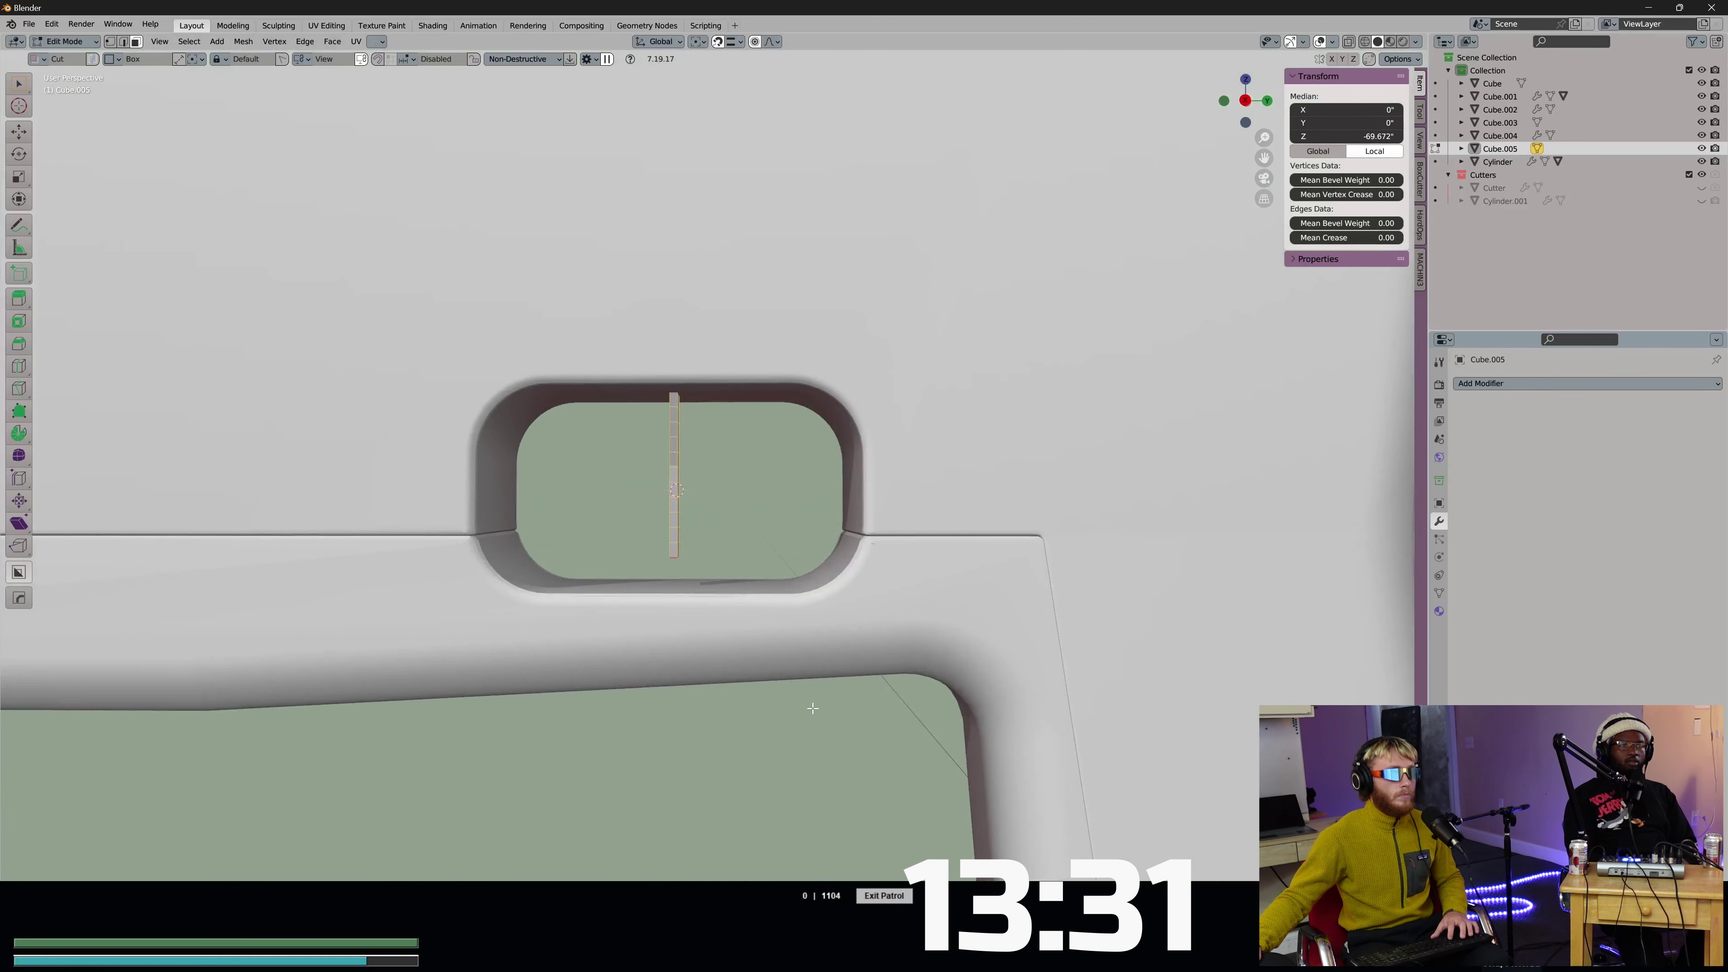
Curve the bar by moving its bottom face about -0.3 inch along global Y with a proportional radius of about 1.27 inches.
key(g)
key(y)
scroll(782, 723, down, 5)
scroll(775, 721, down, 6)
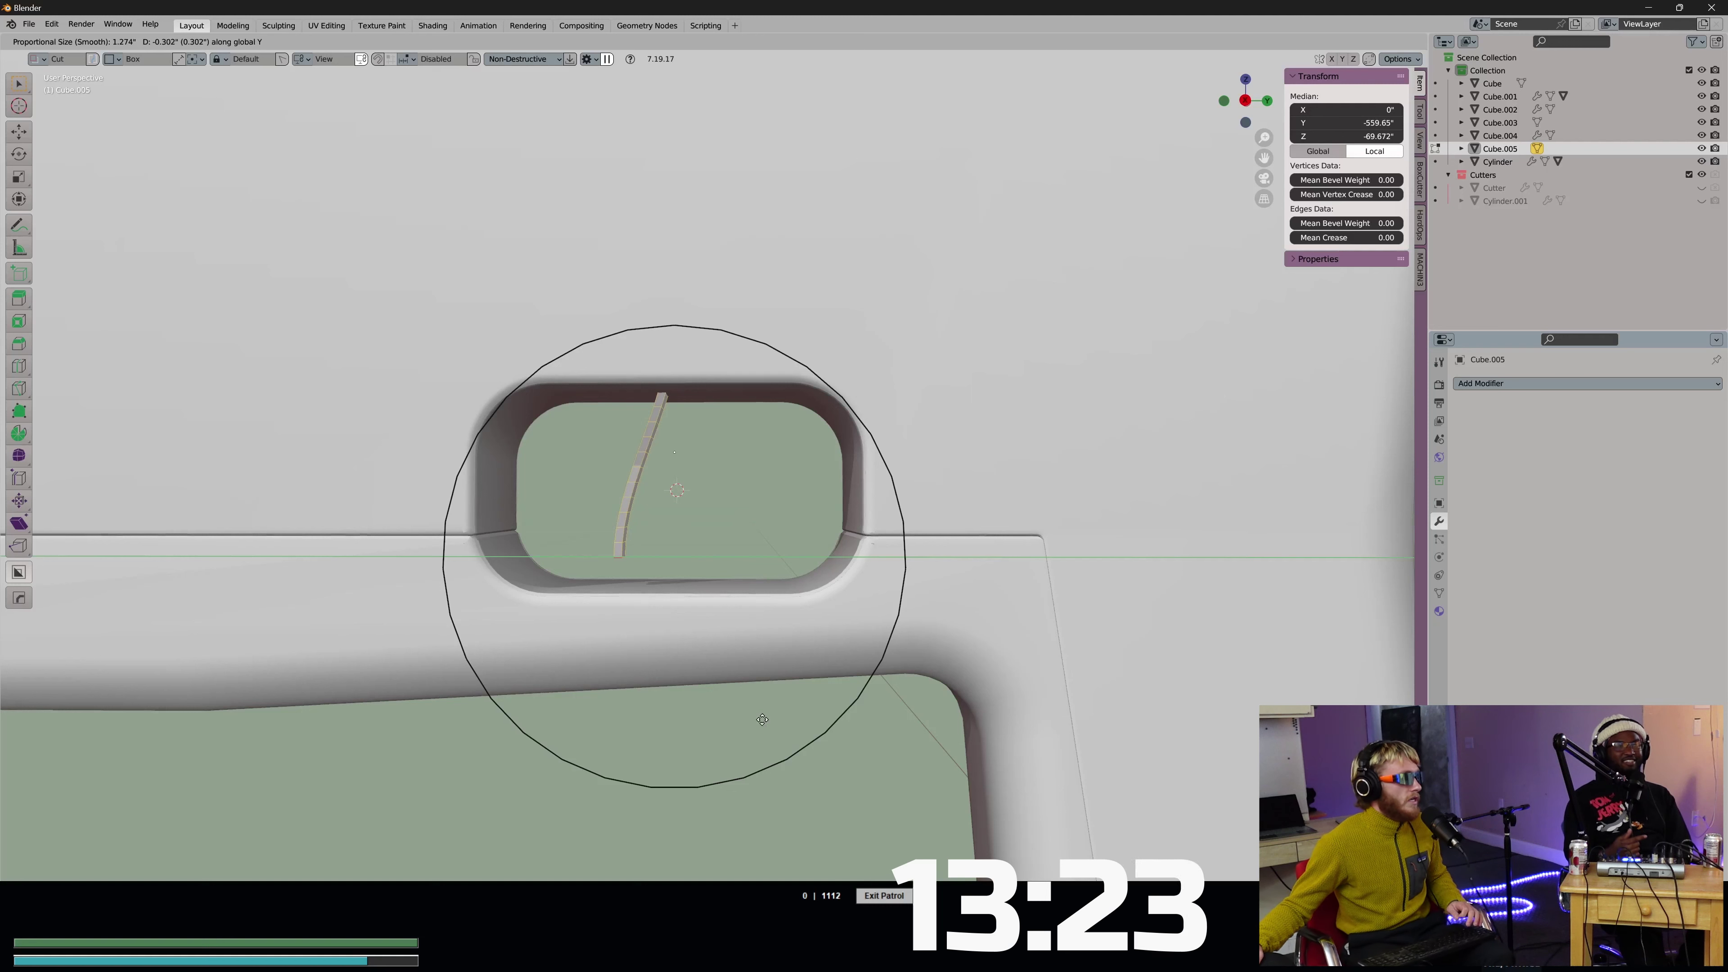
click(763, 719)
key(Tab)
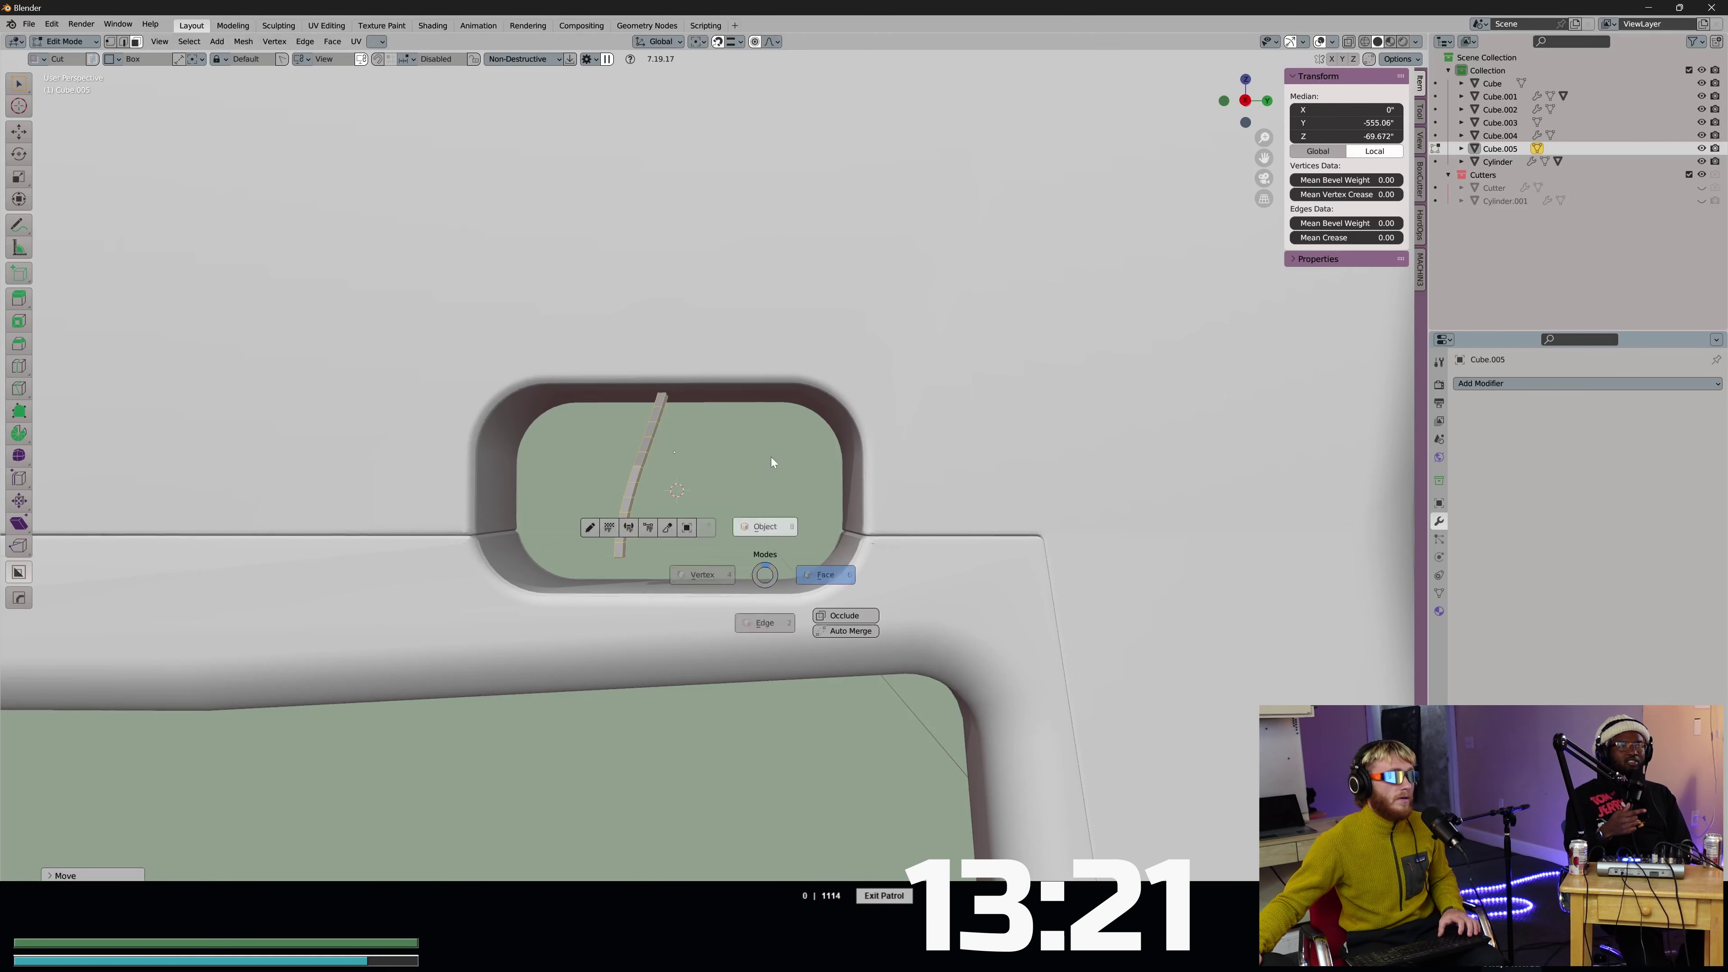
In Object Mode, rotate the curved bar by -90° about Y twice and move it along global Z within the opening.
click(771, 464)
text(ry-90)
key(Return)
key(shift+r)
key(g)
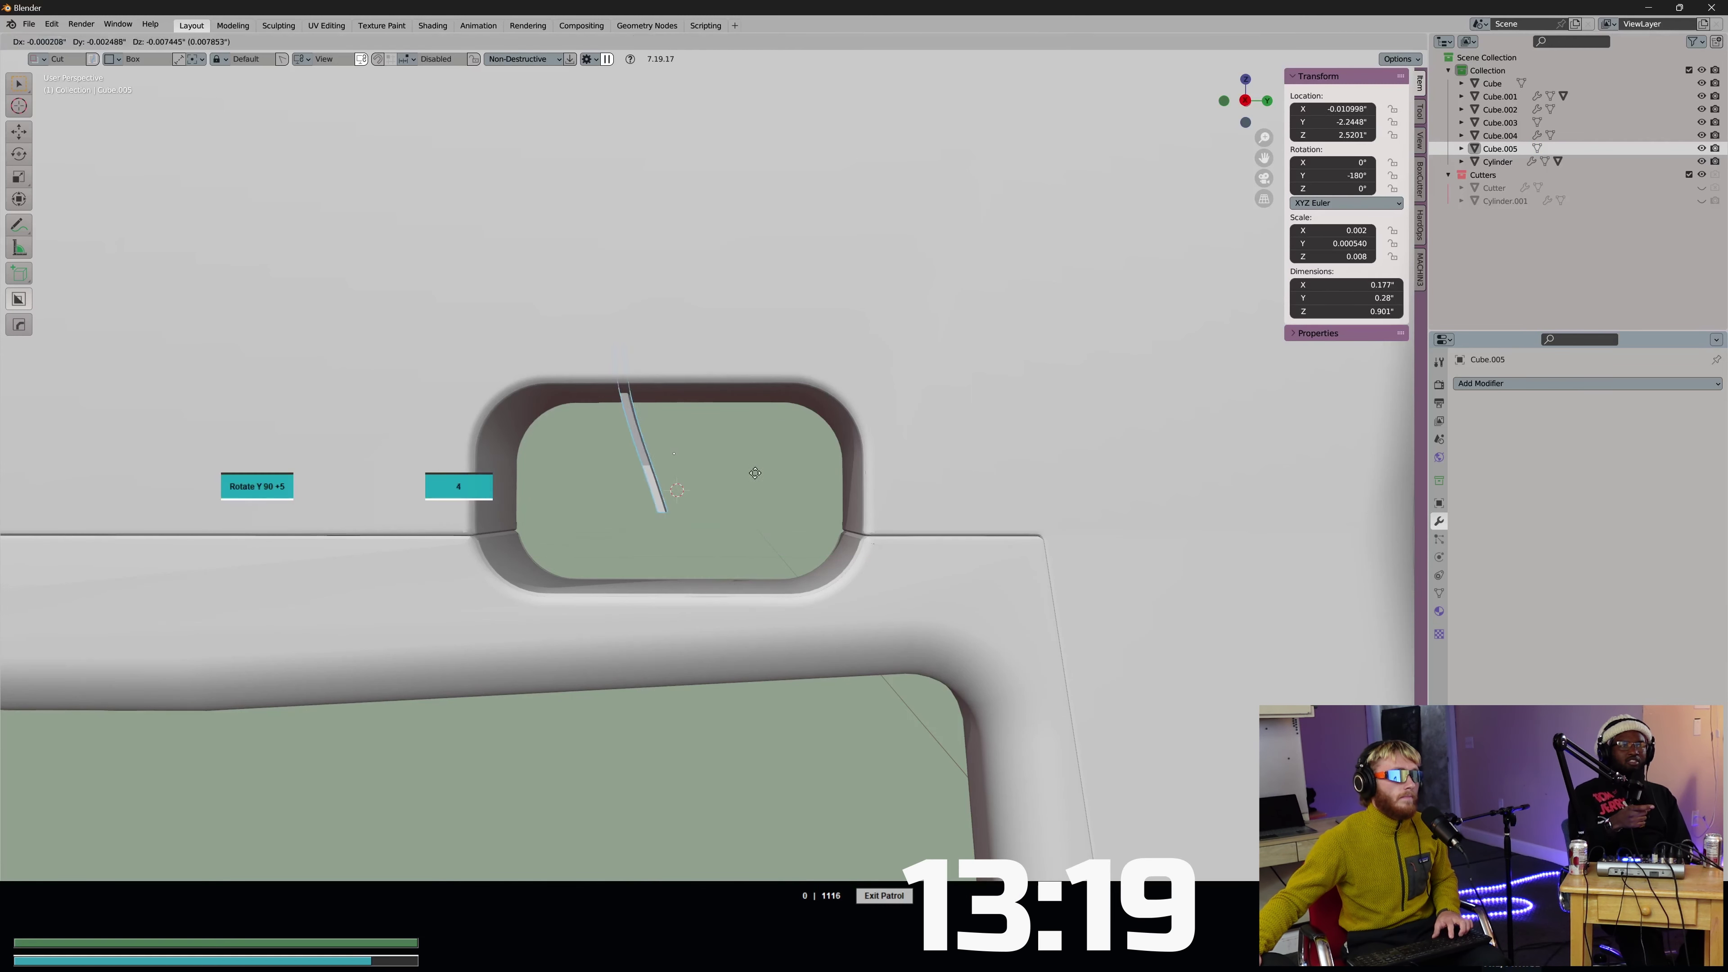
key(z)
click(753, 510)
Add a centred lengthwise loop cut down the bar's side in Edit Mode and bevel it.
scroll(754, 516, up, 2)
middle_drag(753, 517, 729, 534)
key(Tab)
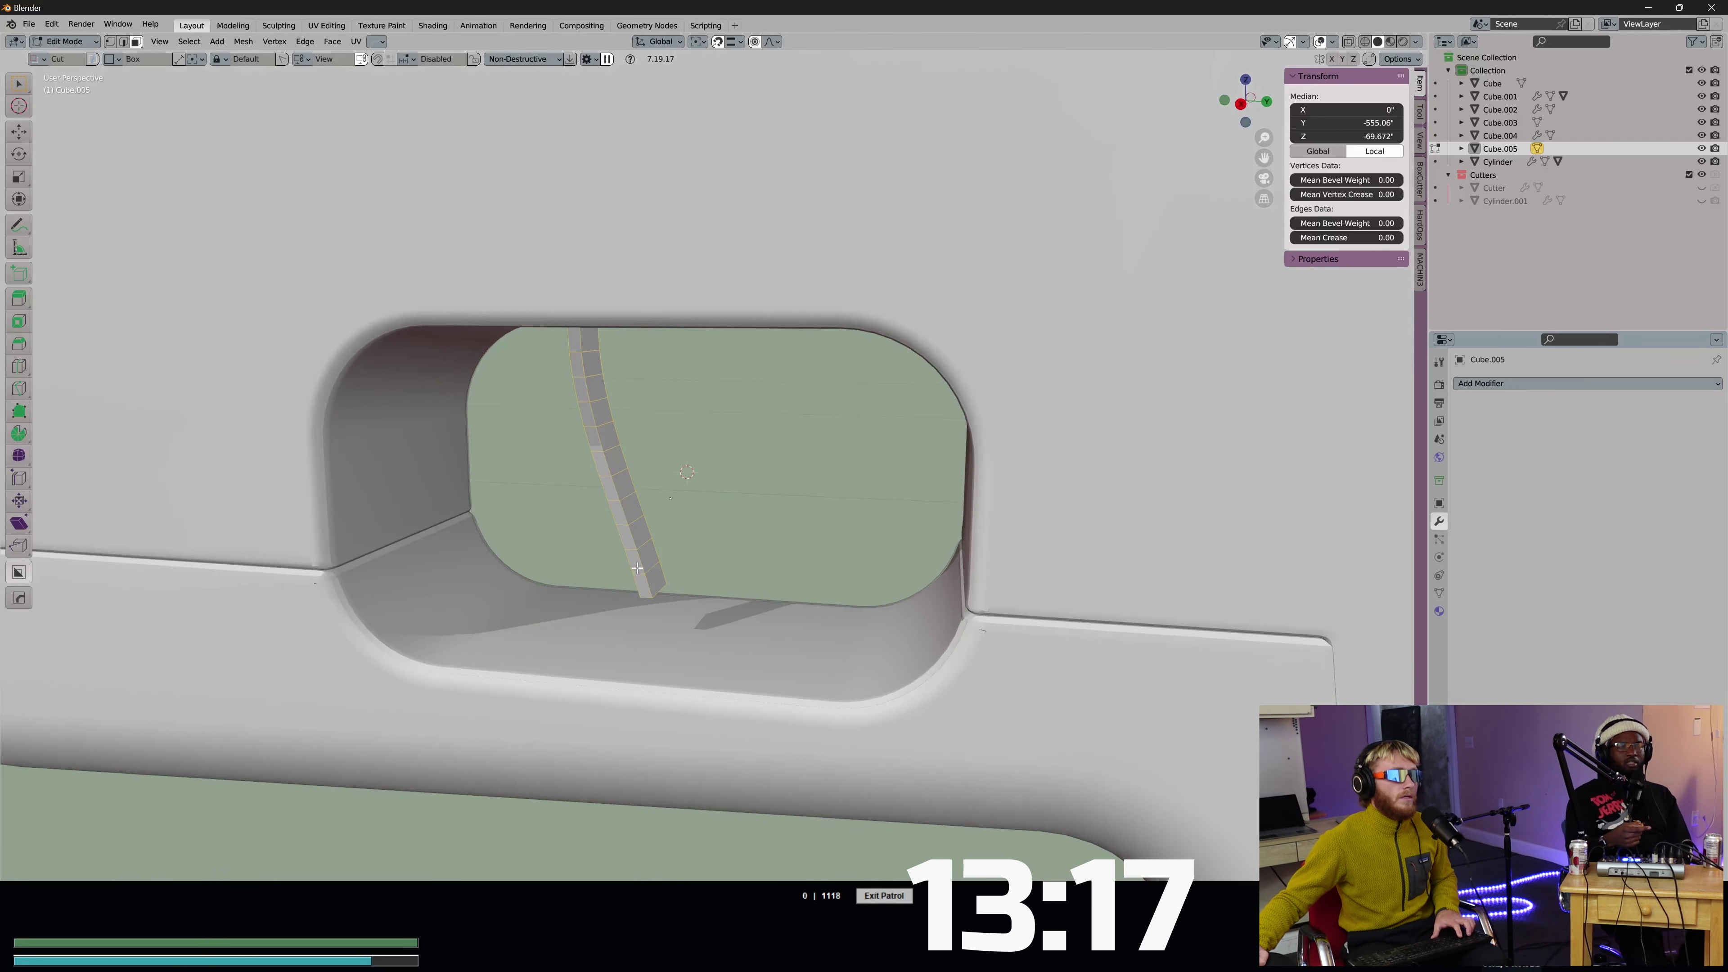
key(ctrl+r)
click(657, 580)
right_click(657, 580)
key(ctrl+b)
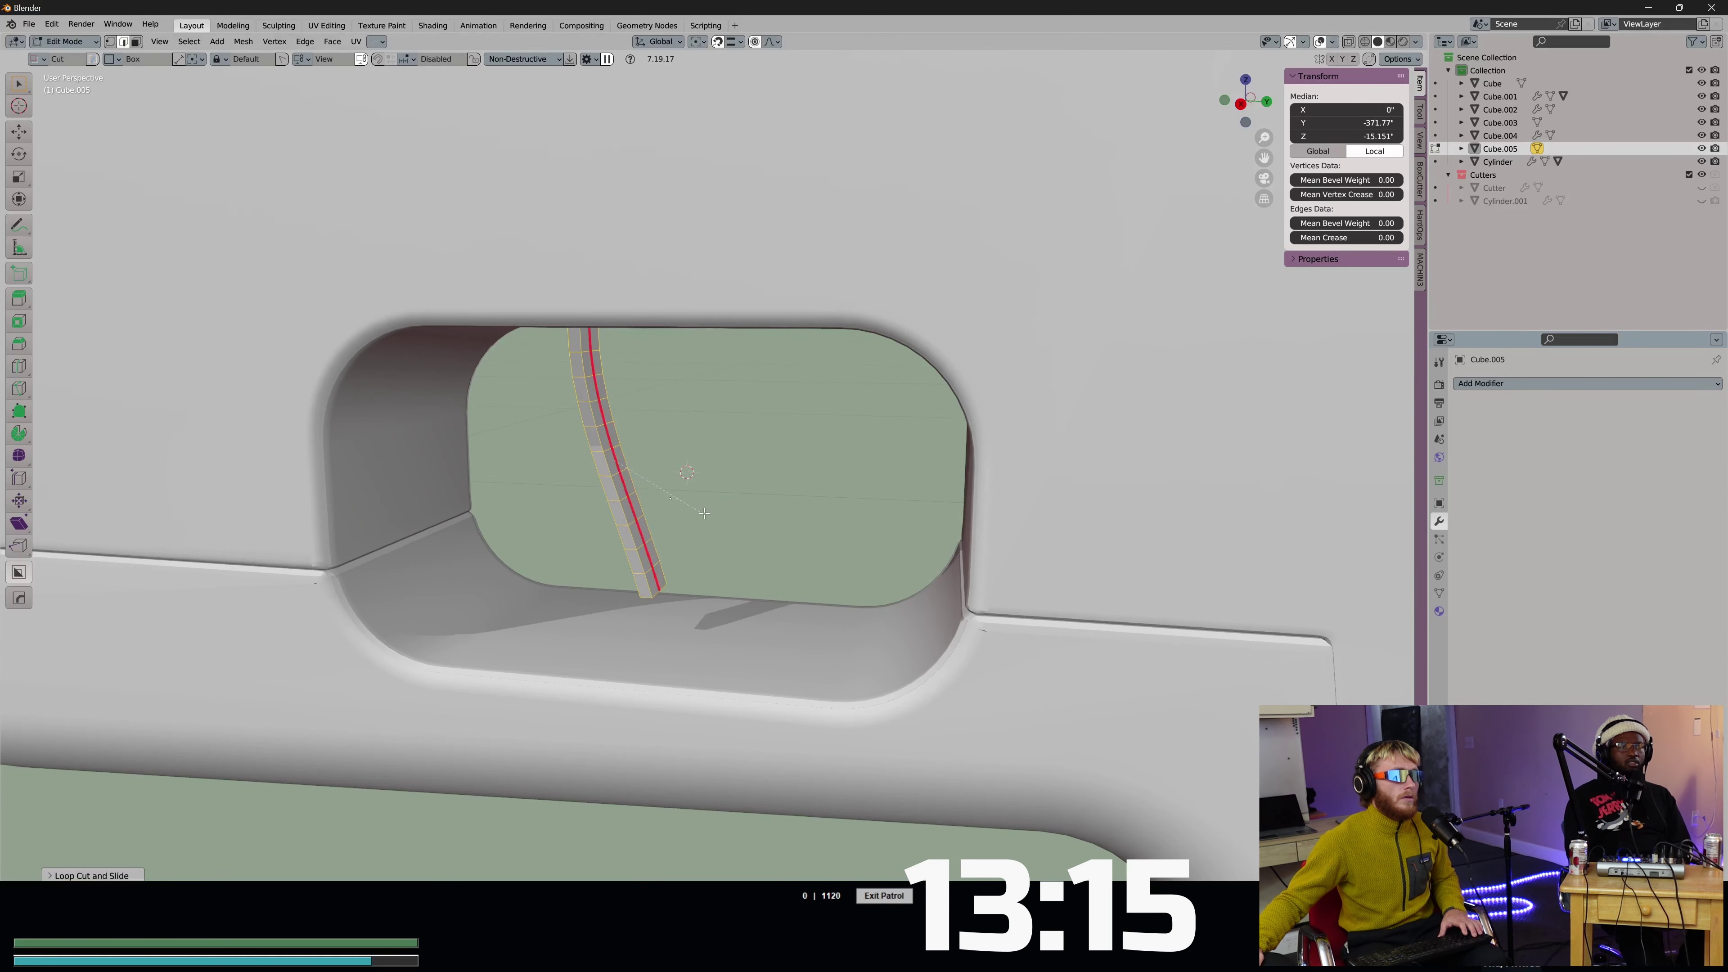
click(714, 510)
Extrude the bar's beveled strip along global Y to make the part about 1.05 inches deep.
scroll(707, 514, up, 3)
key(e)
key(y)
click(864, 477)
key(Tab)
Scale the trigger along global Z to about 1.29 inches tall and reposition it along global Z and Y in the opening.
key(KP_3)
scroll(857, 413, down, 3)
key(s)
key(z)
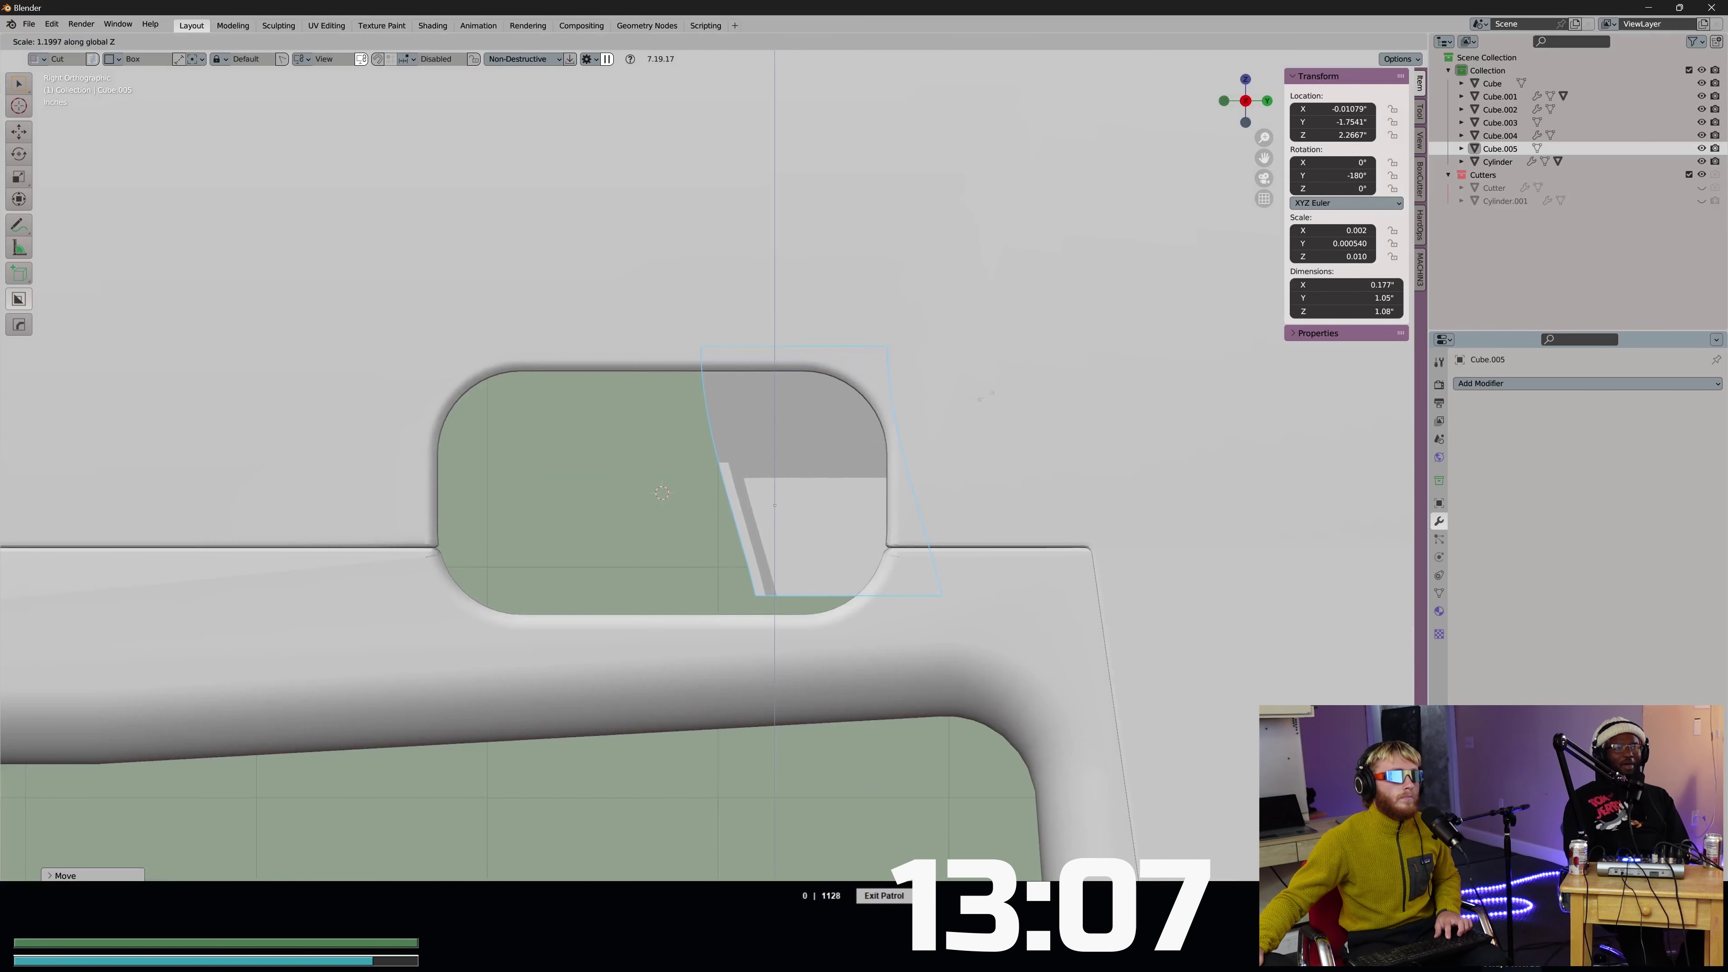
click(1028, 382)
key(g)
key(z)
key(y)
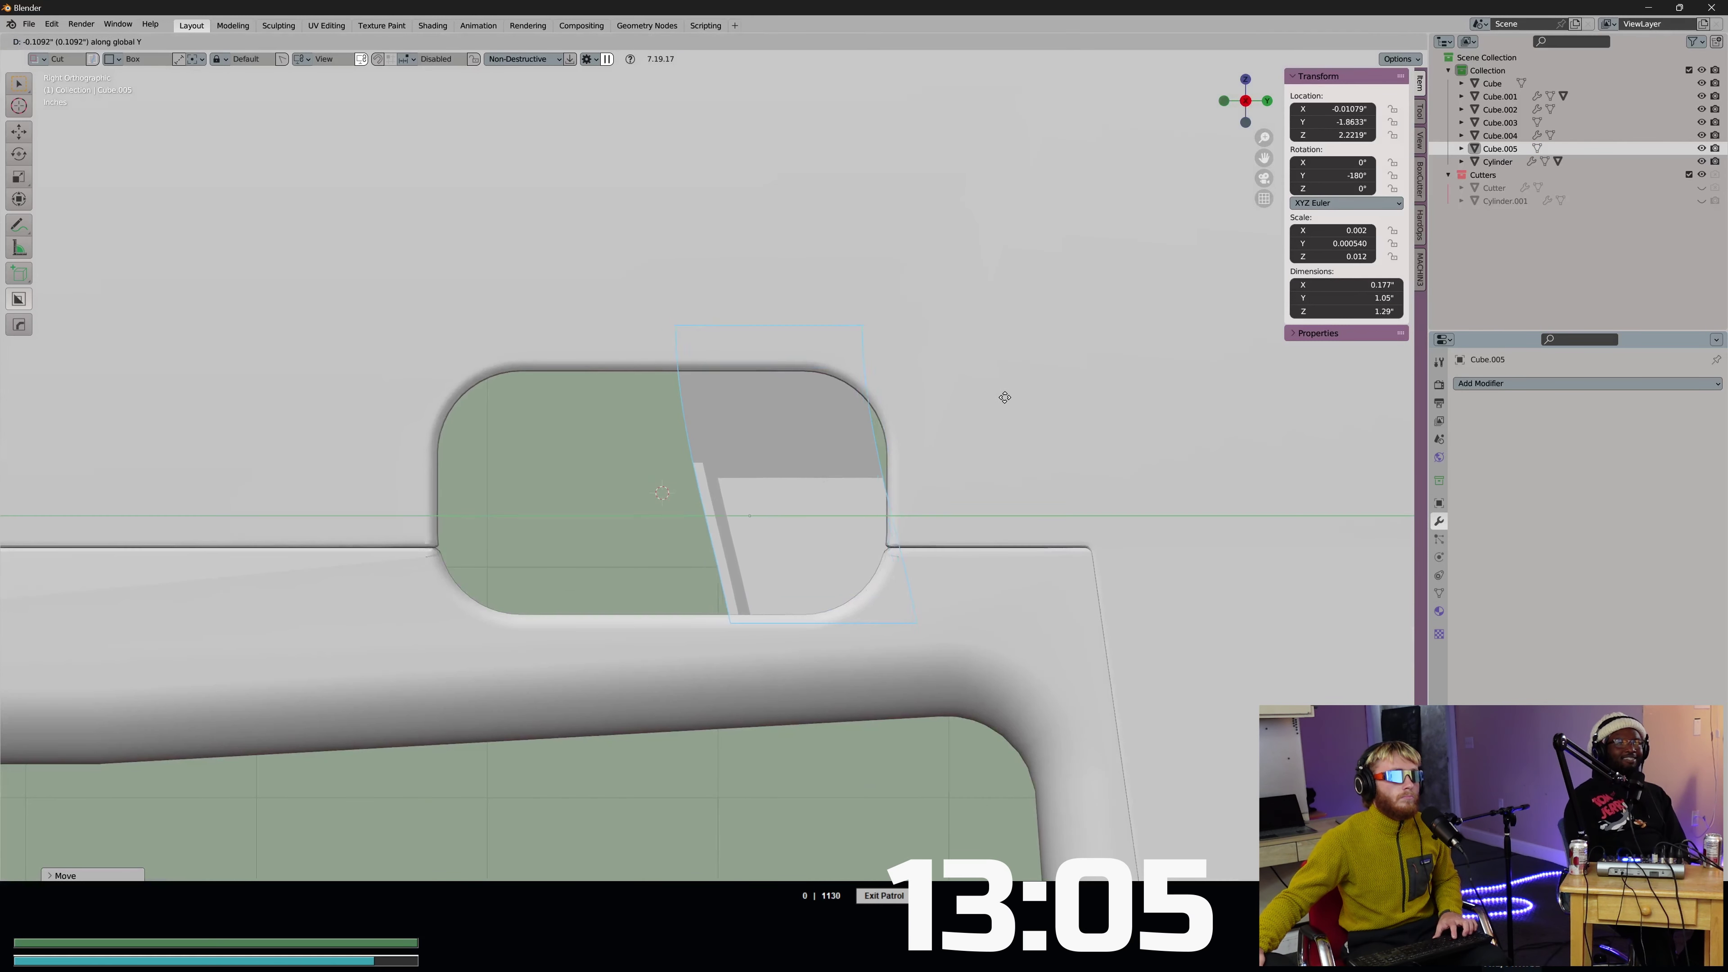
click(1012, 397)
Inspect the trigger in isolation and undo the last three changes.
middle_drag(894, 430, 966, 435)
scroll(1006, 466, down, 4)
click(1011, 471)
scroll(844, 506, up, 2)
middle_drag(843, 505, 739, 516)
key(slash)
middle_drag(840, 478, 784, 397)
key(slash)
key(ctrl+z)
key(ctrl+z)
key(ctrl+z)
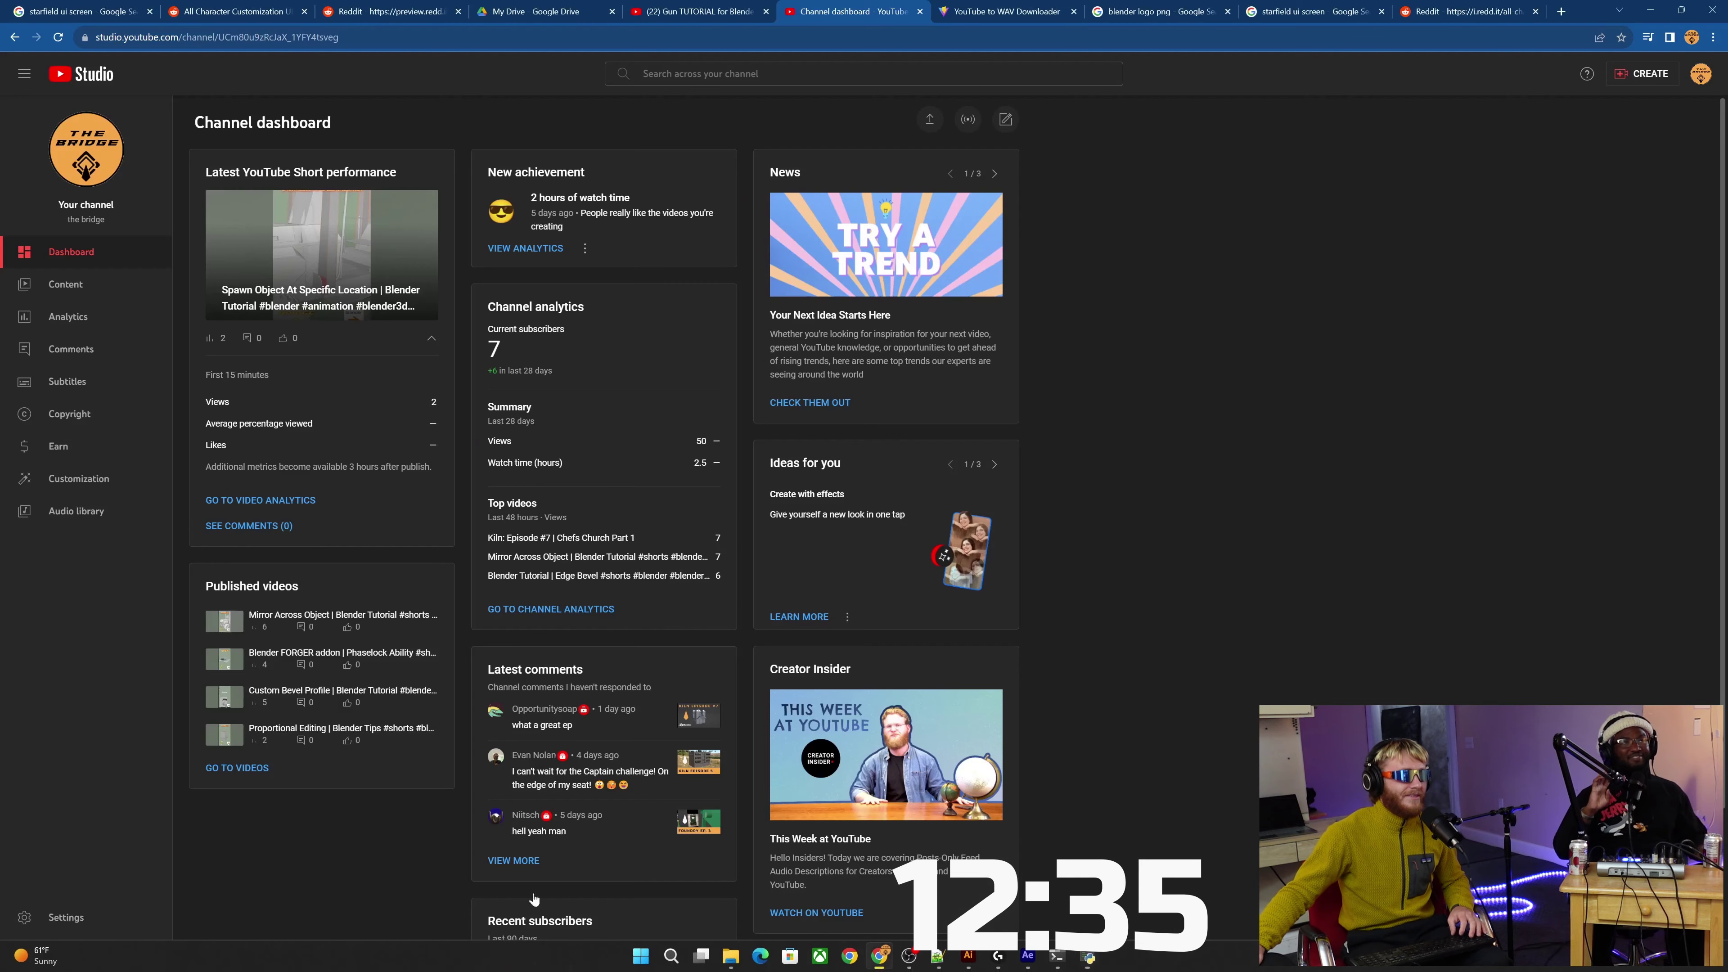
Search Windows for "blender" and launch Blender 3.6.
click(661, 965)
text(blender)
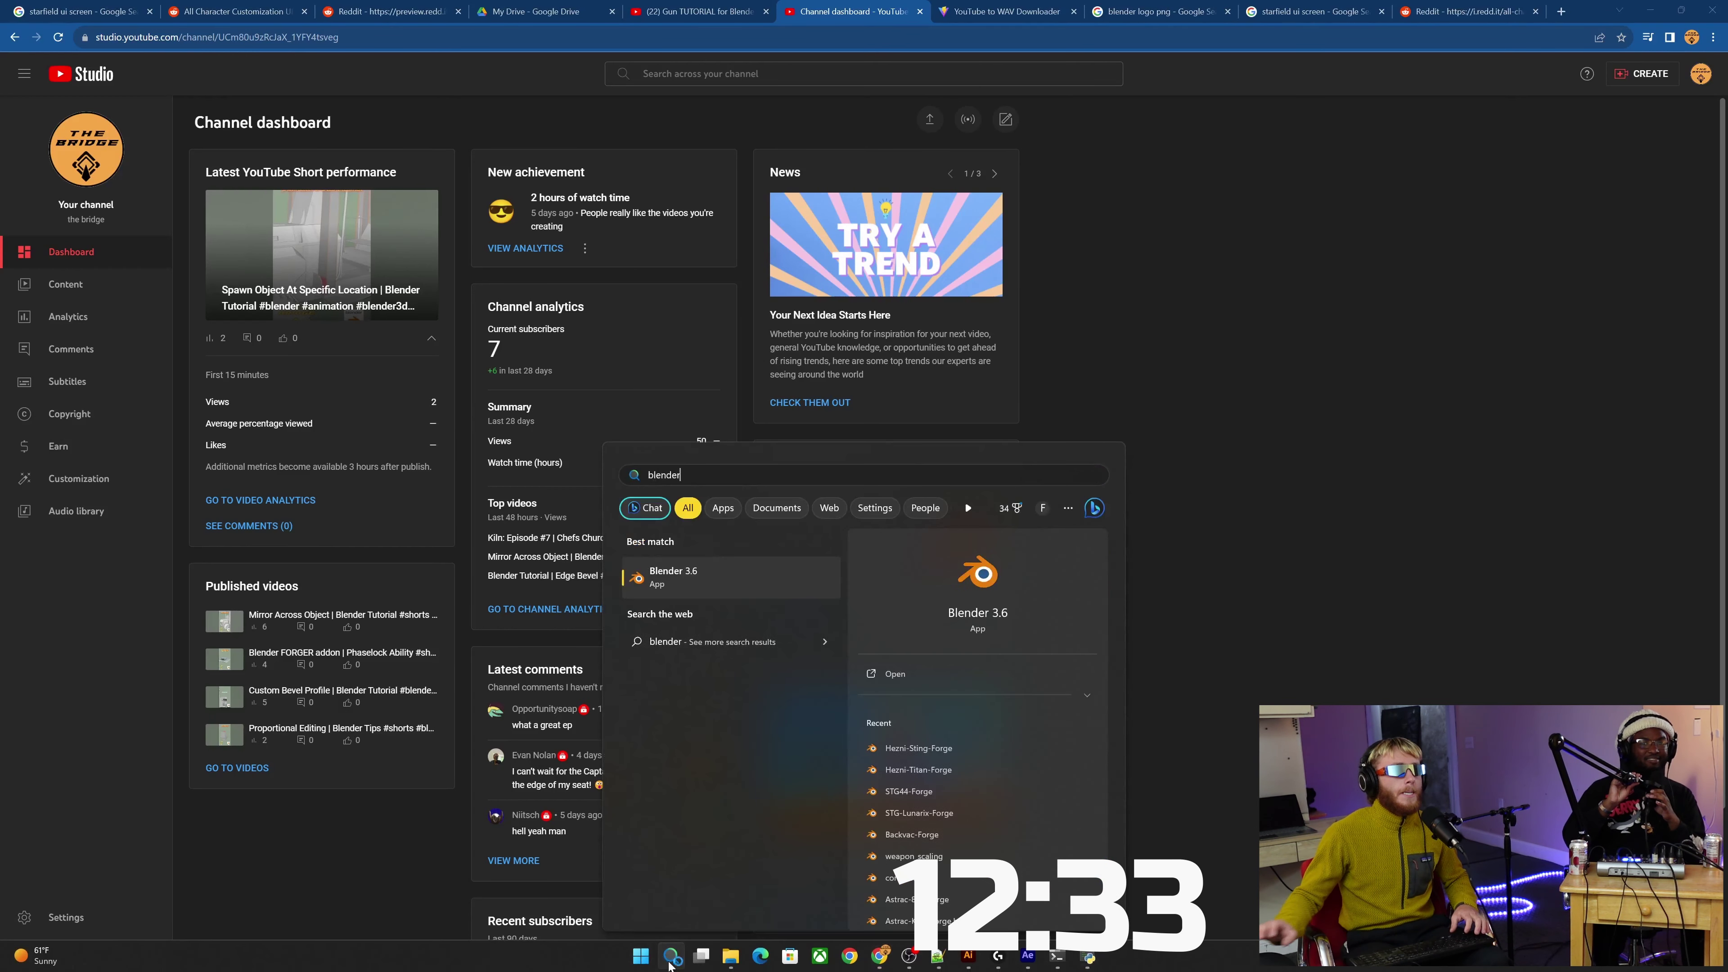
key(Return)
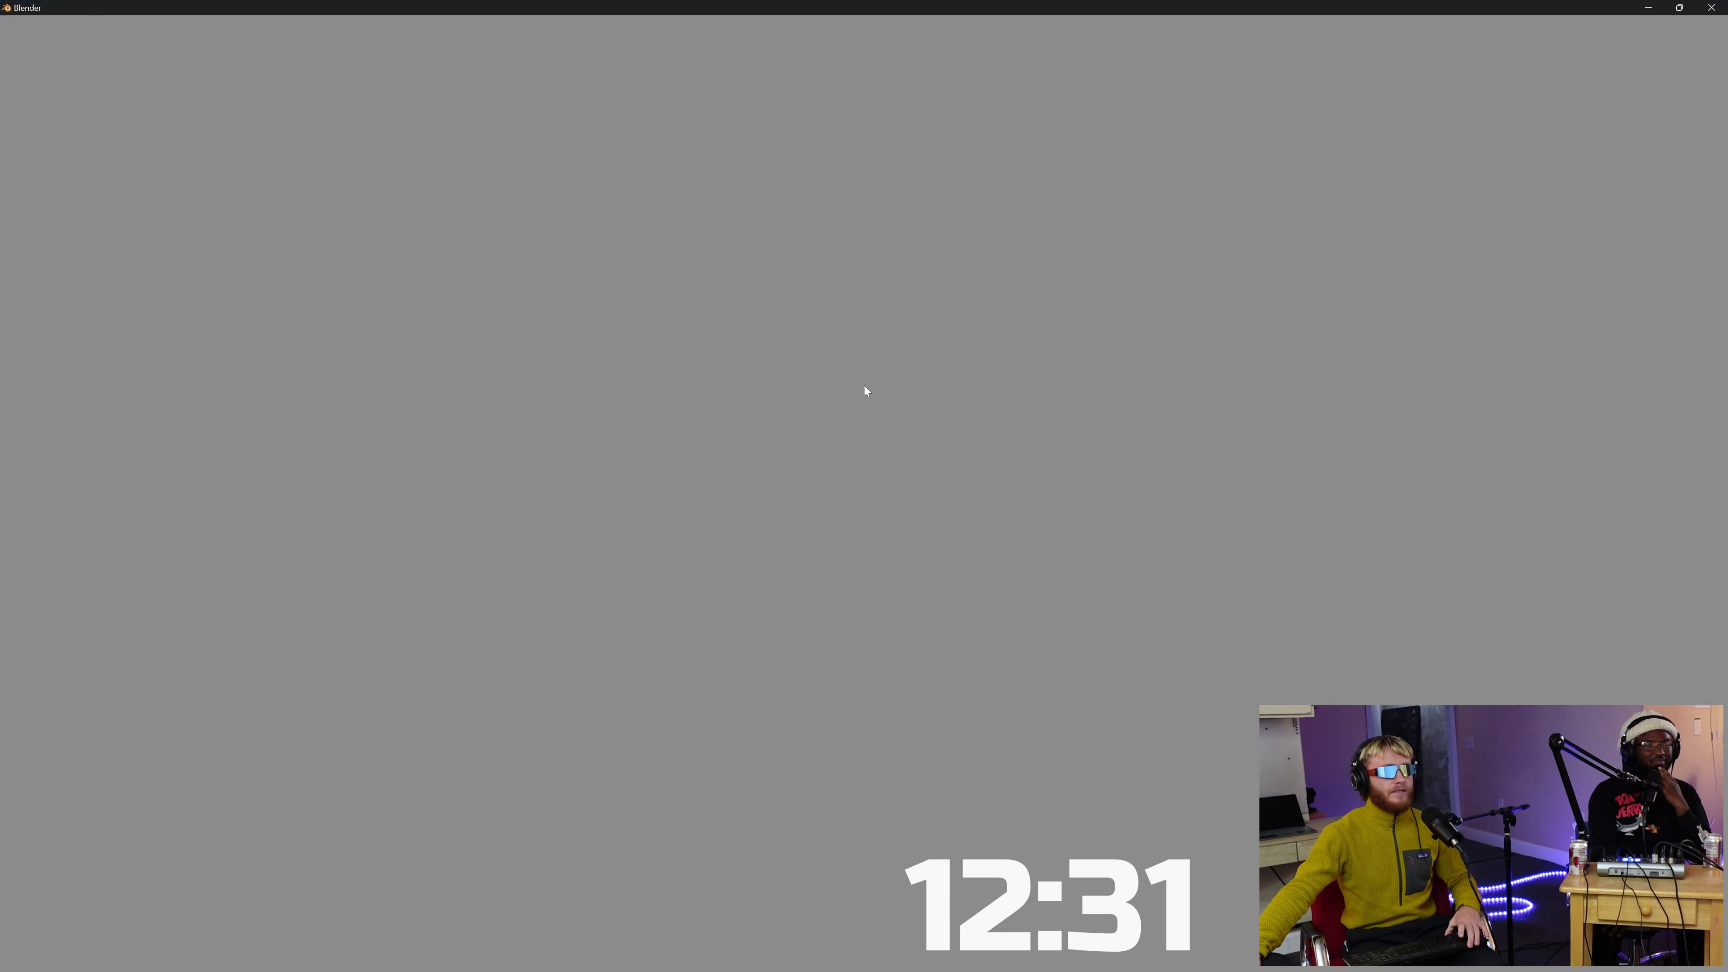
Scale the default cube into a long, low block and add a cylinder to the scene.
key(s)
key(z)
key(shift+a)
key(KP_3)
Narrow the cylinder by scaling it with global Z locked.
key(s)
key(x)
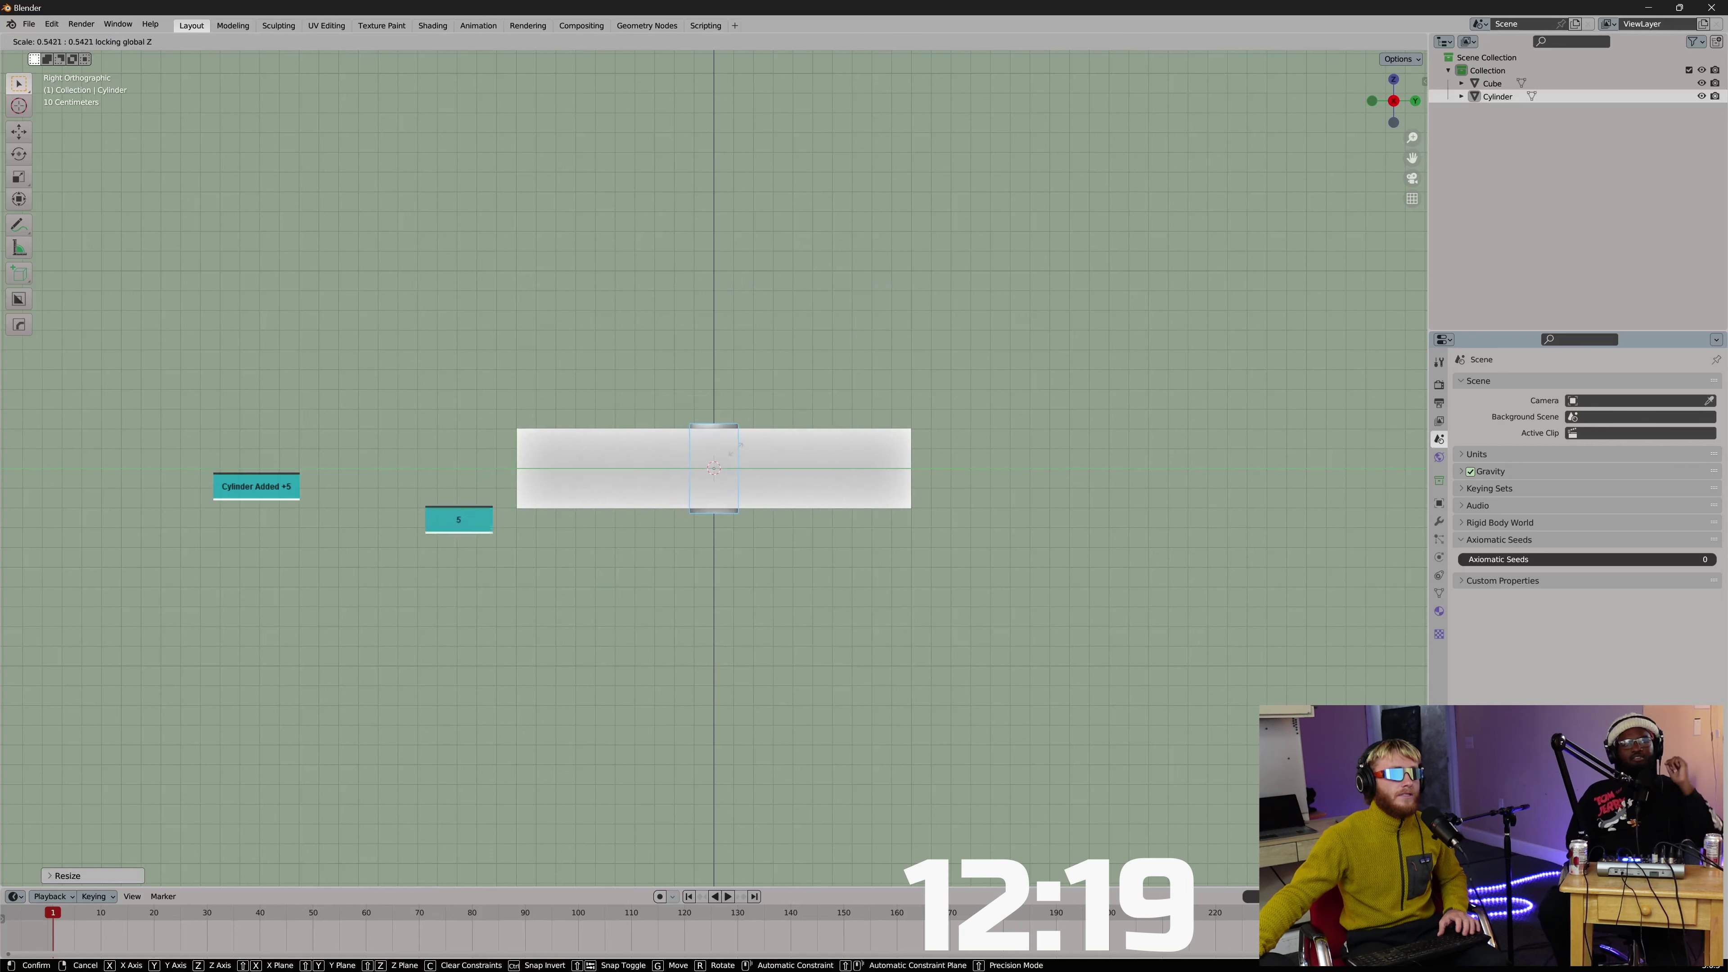
click(1078, 454)
key(s)
key(shift+z)
click(1067, 480)
Lower the cylinder along global Z and snap it to the block's underside with snapping set to Edge.
key(g)
key(z)
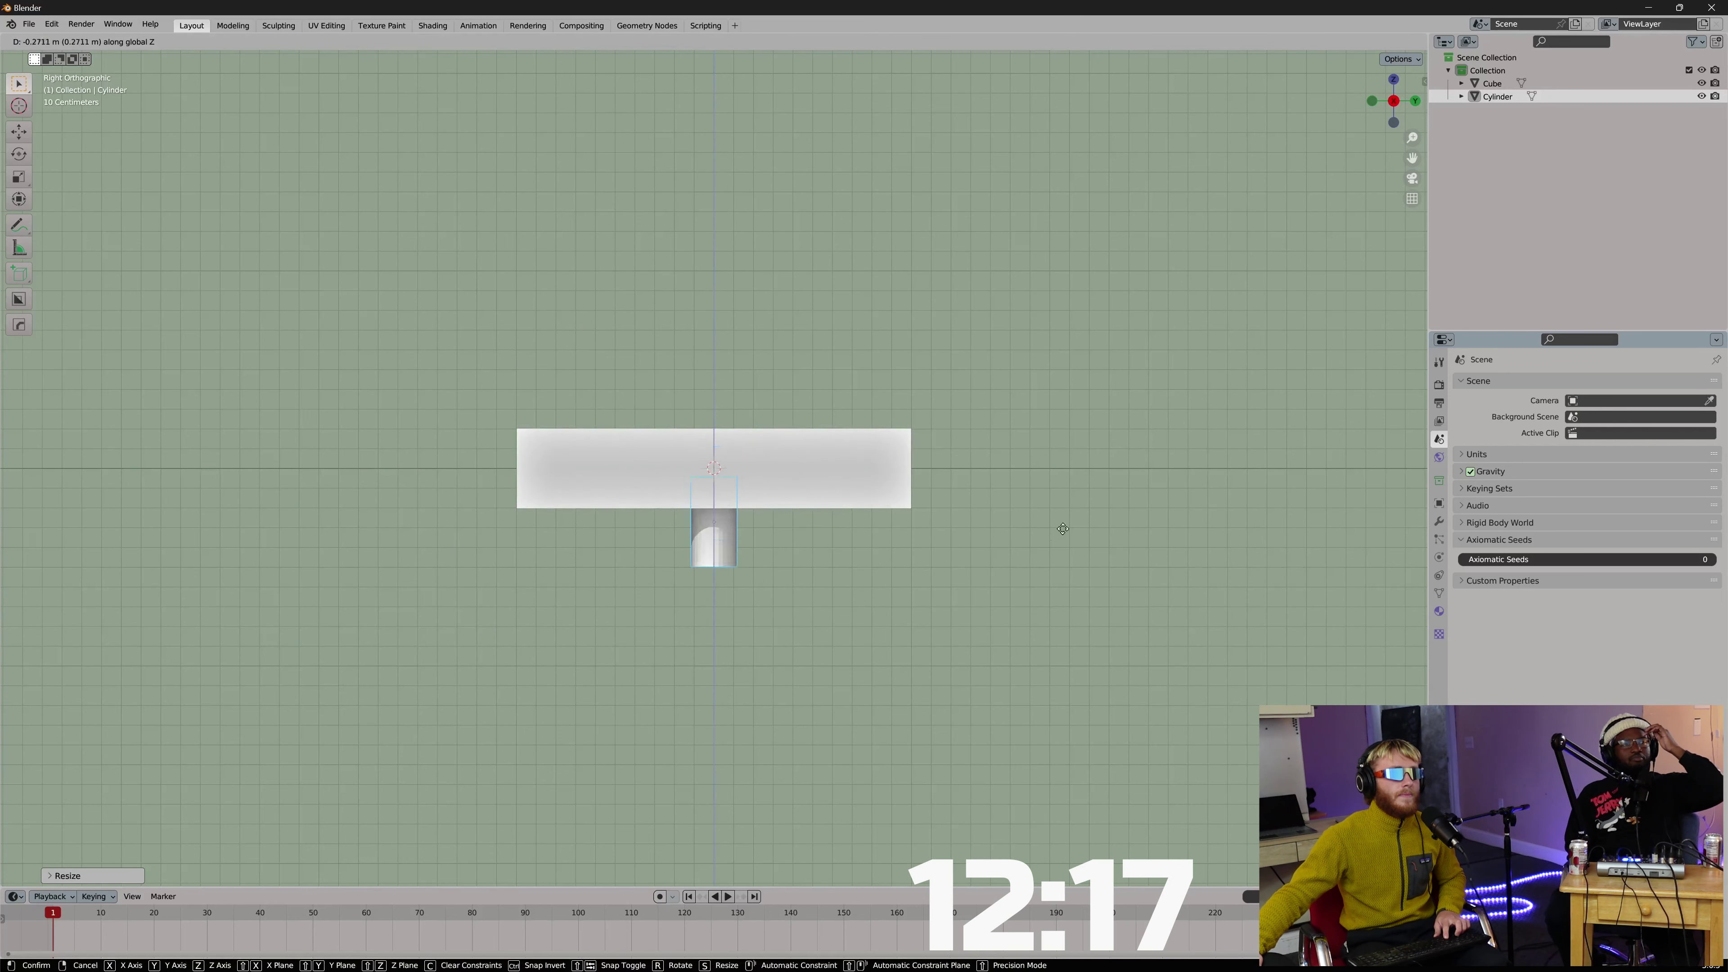
click(1041, 585)
click(739, 42)
click(745, 106)
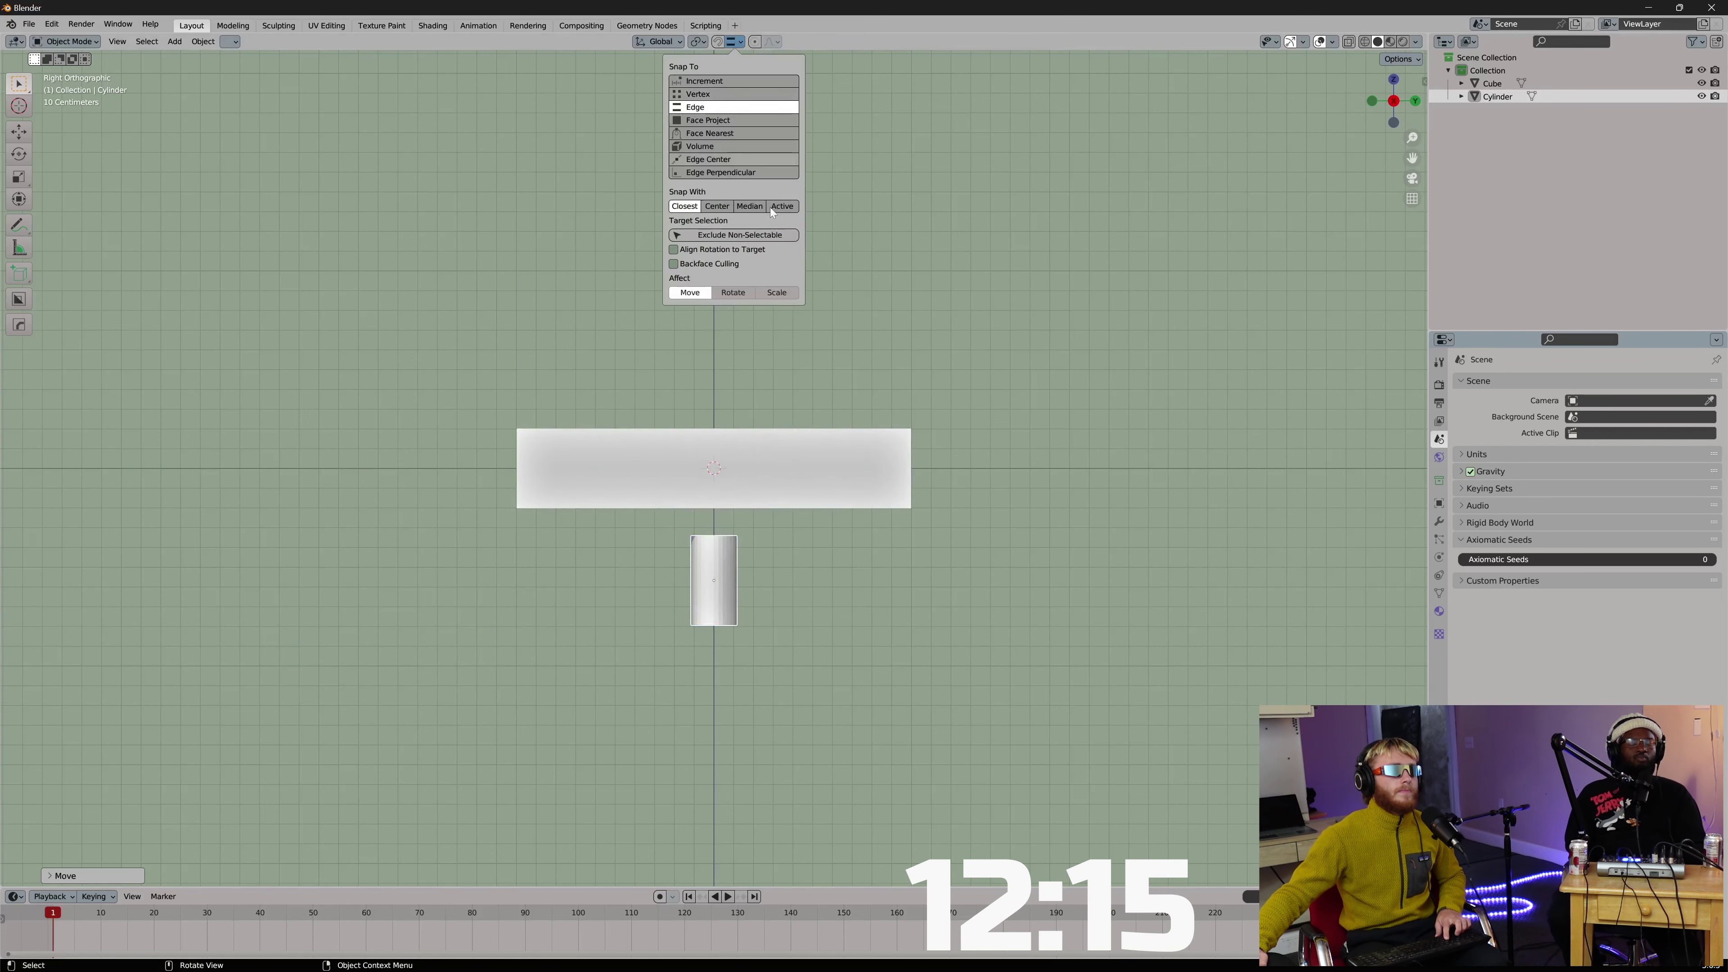
key(g)
key(z)
ctrl+click(847, 504)
Select the block and scale it along global X.
scroll(857, 504, up, 4)
scroll(881, 500, down, 4)
middle_drag(877, 498, 1023, 446)
click(816, 488)
scroll(816, 487, up, 2)
key(s)
key(x)
click(924, 494)
Lengthen the cylinder downward in Edit Mode and move it under the block's rear end to serve as the grip.
middle_drag(924, 494, 755, 510)
click(710, 573)
scroll(710, 574, up, 1)
key(Tab)
click(855, 511)
click(722, 741)
shift+middle_drag(834, 654, 842, 581)
key(Tab)
key(g)
click(1065, 591)
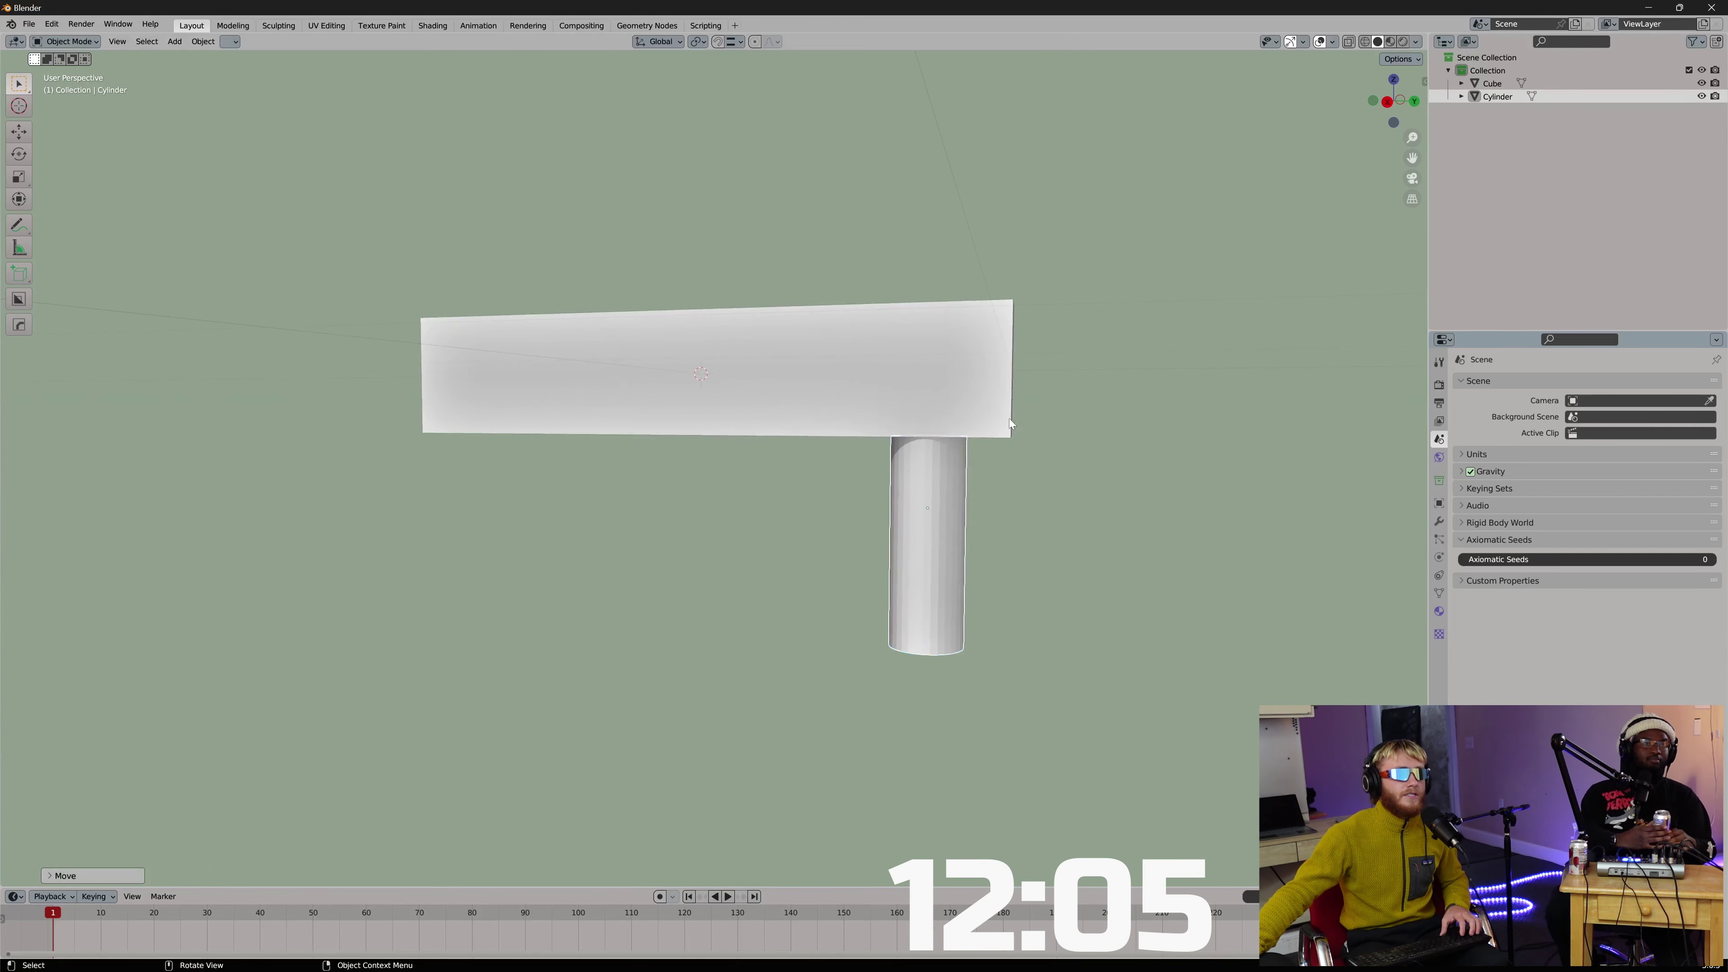
Round the block's rear vertical edges in Edit Mode.
click(1008, 418)
middle_drag(1009, 418, 945, 411)
key(Tab)
key(Tab)
Isolate the grip cylinder, divide it with evenly spaced horizontal loop cuts and select its top face.
click(844, 599)
key(KP_Divide)
key(Tab)
key(3)
click(714, 358)
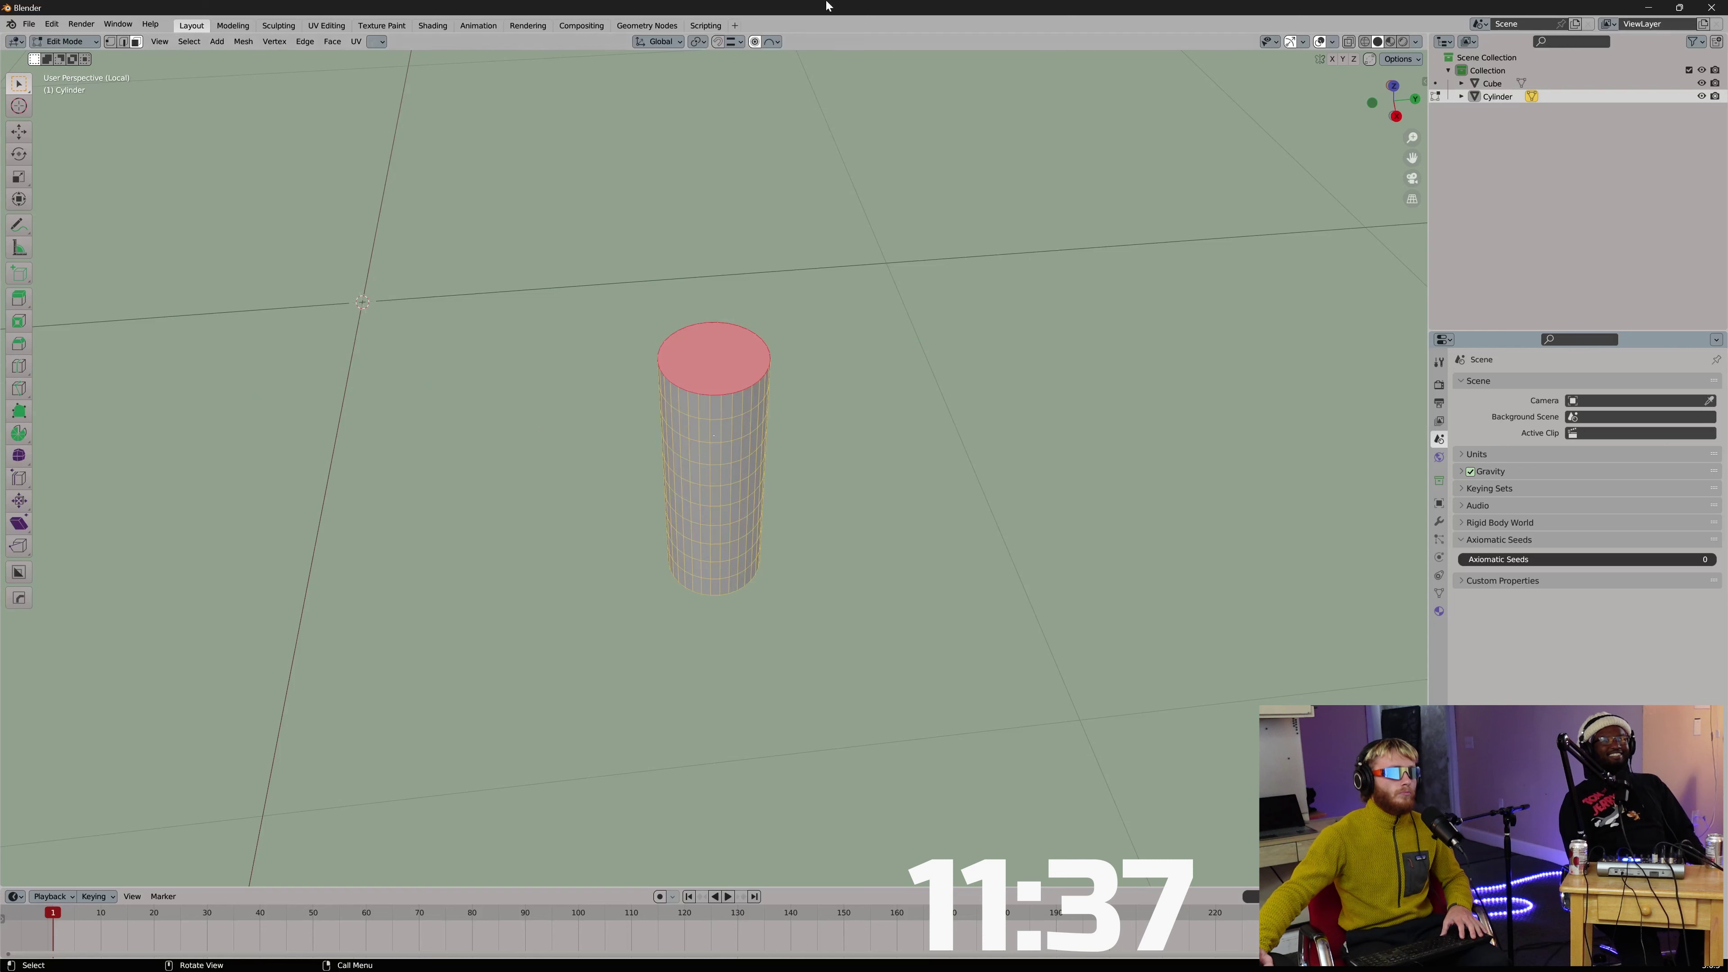
Try moving the grip's top face along global Y with Root proportional falloff.
click(771, 41)
key(g)
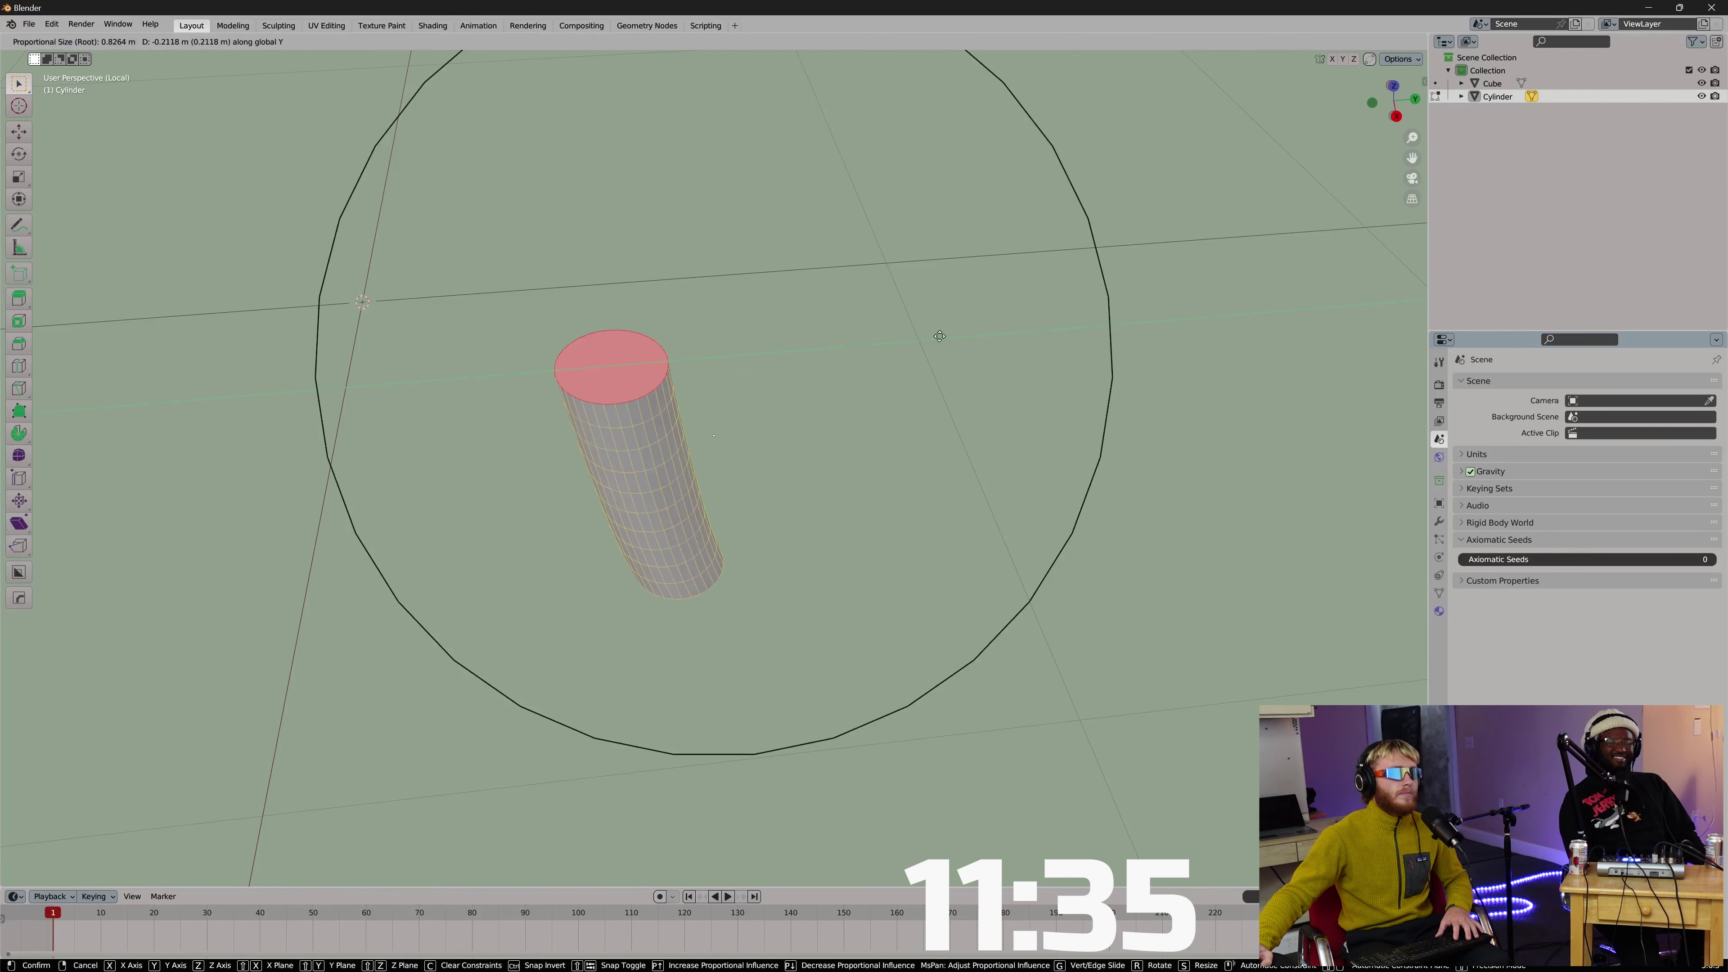
key(Escape)
click(773, 41)
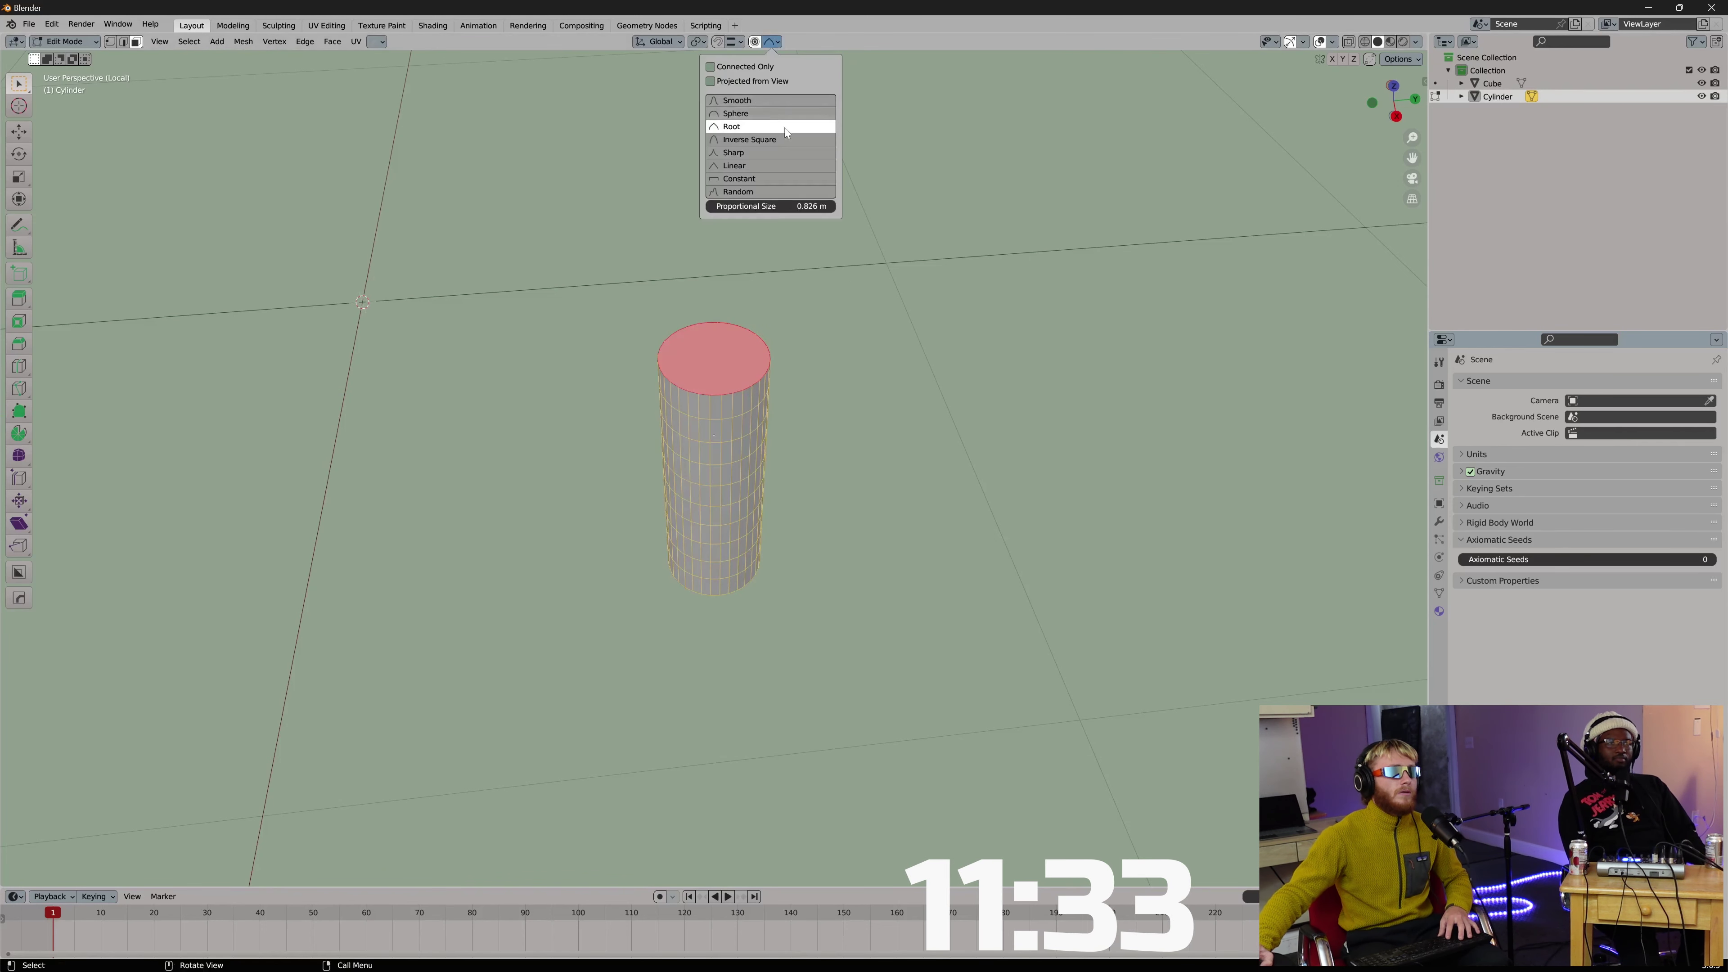
click(784, 128)
key(g)
key(Escape)
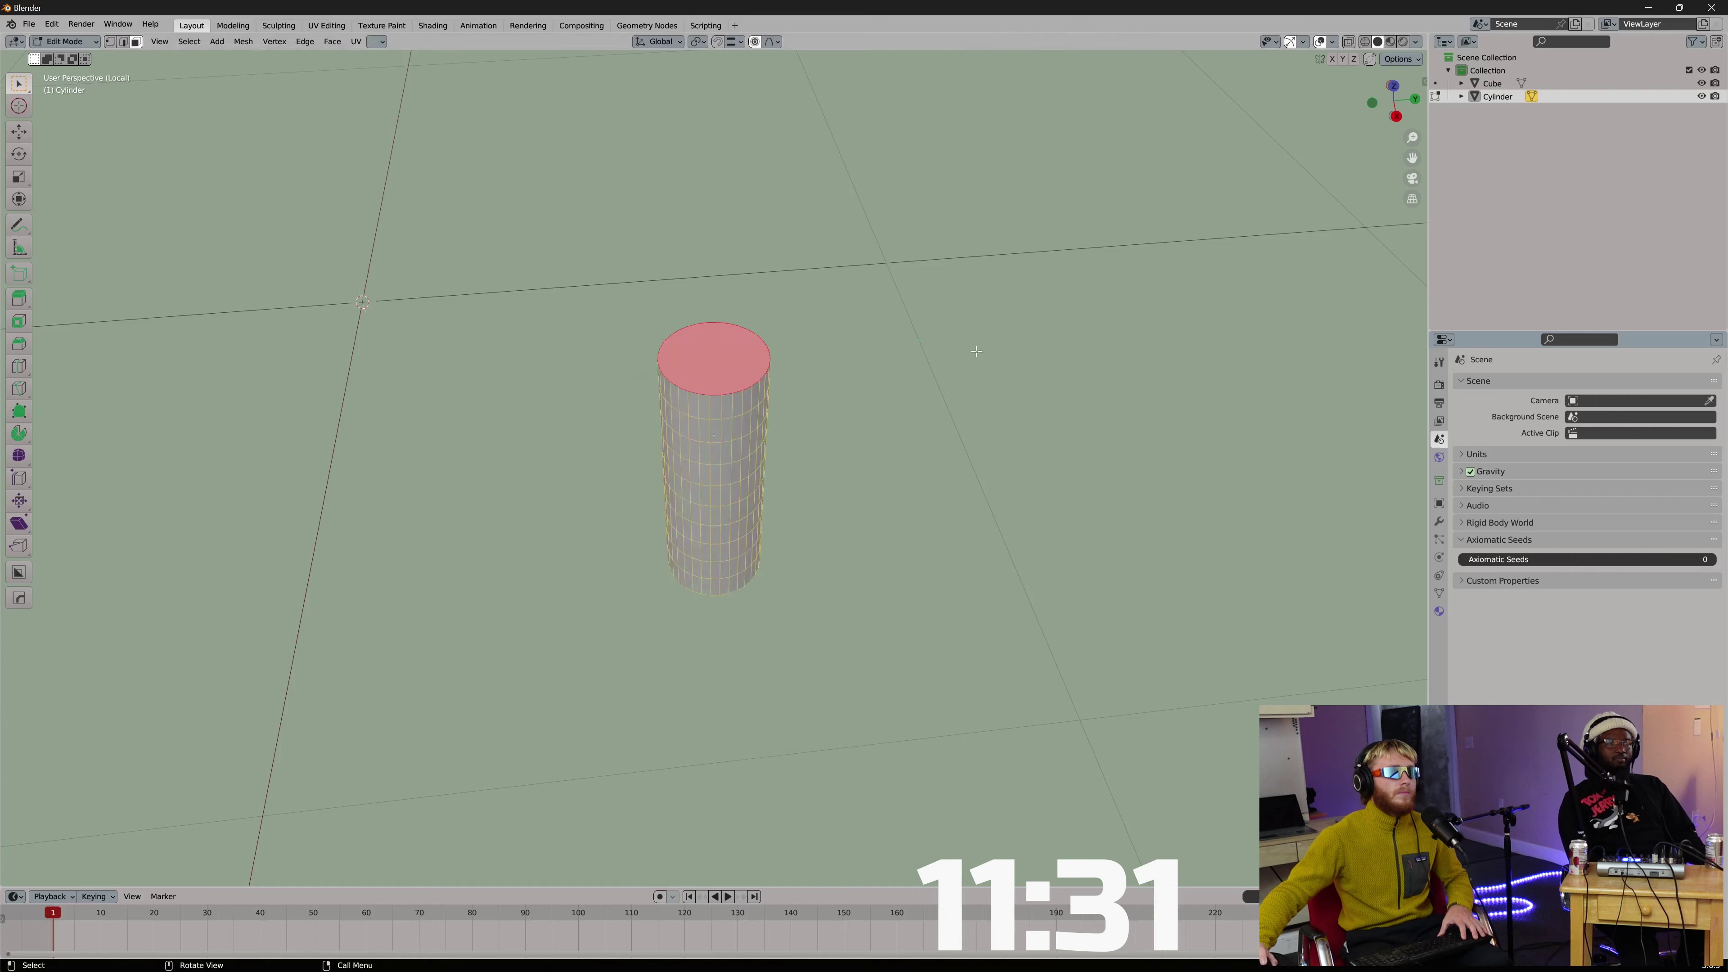
Try moving the grip's top face along global Y with Sharp and Linear proportional falloffs.
click(773, 41)
click(769, 140)
key(g)
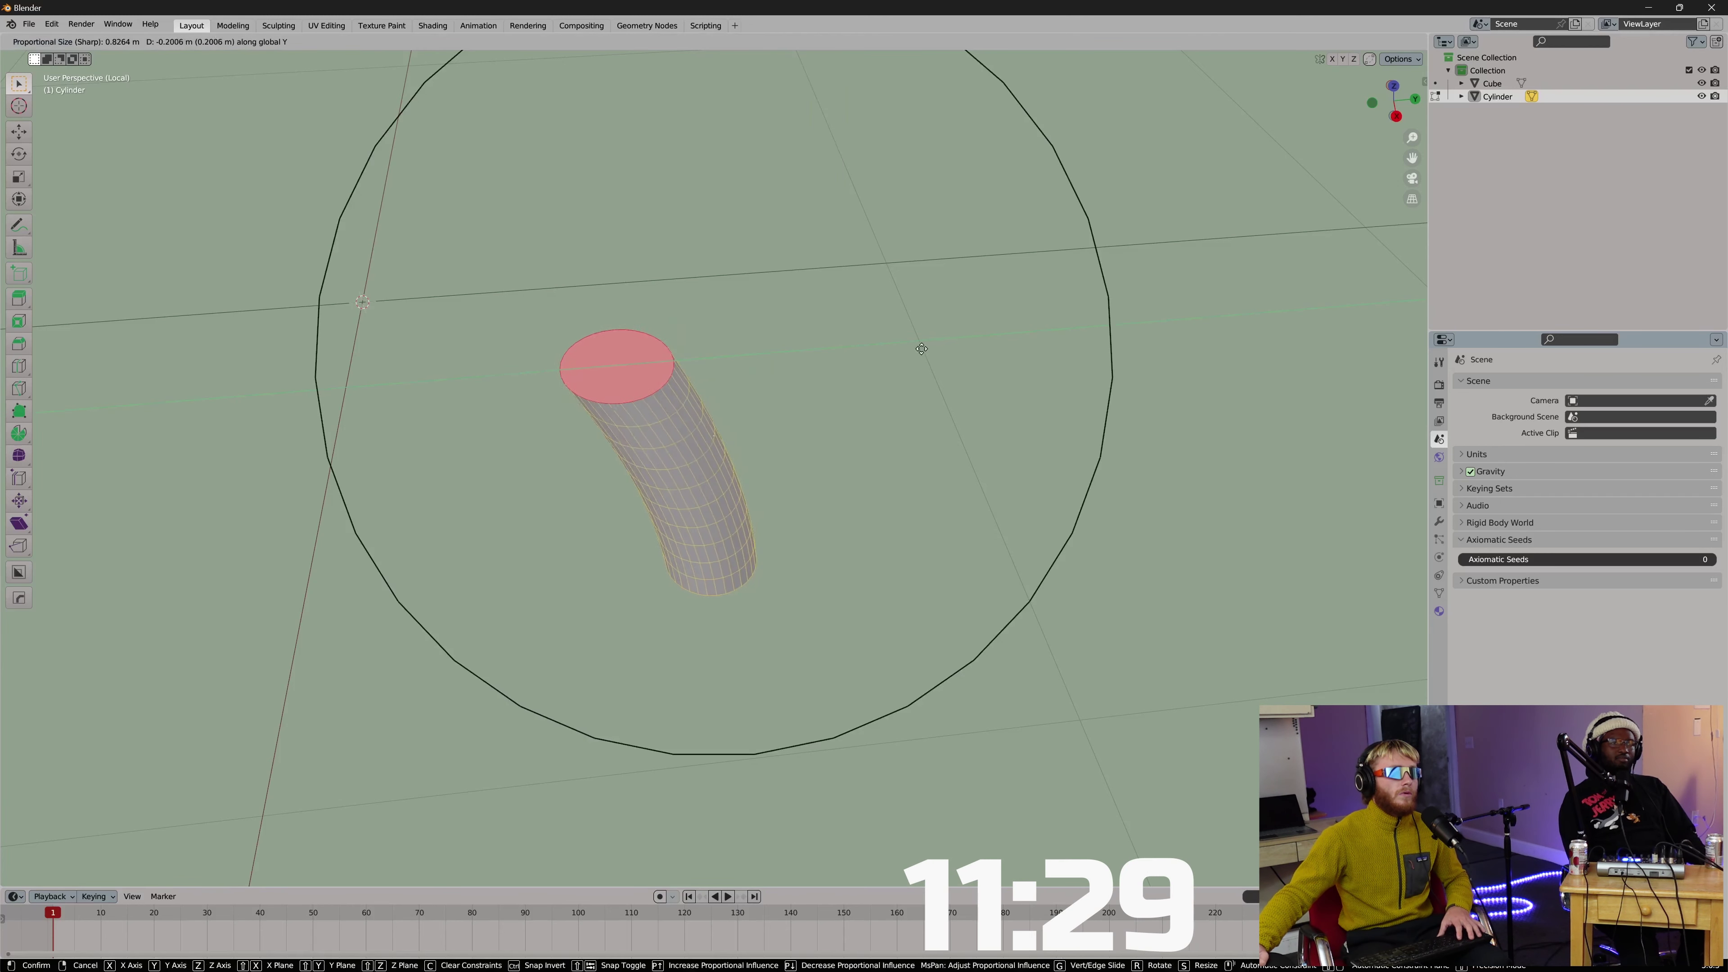
key(Escape)
click(773, 41)
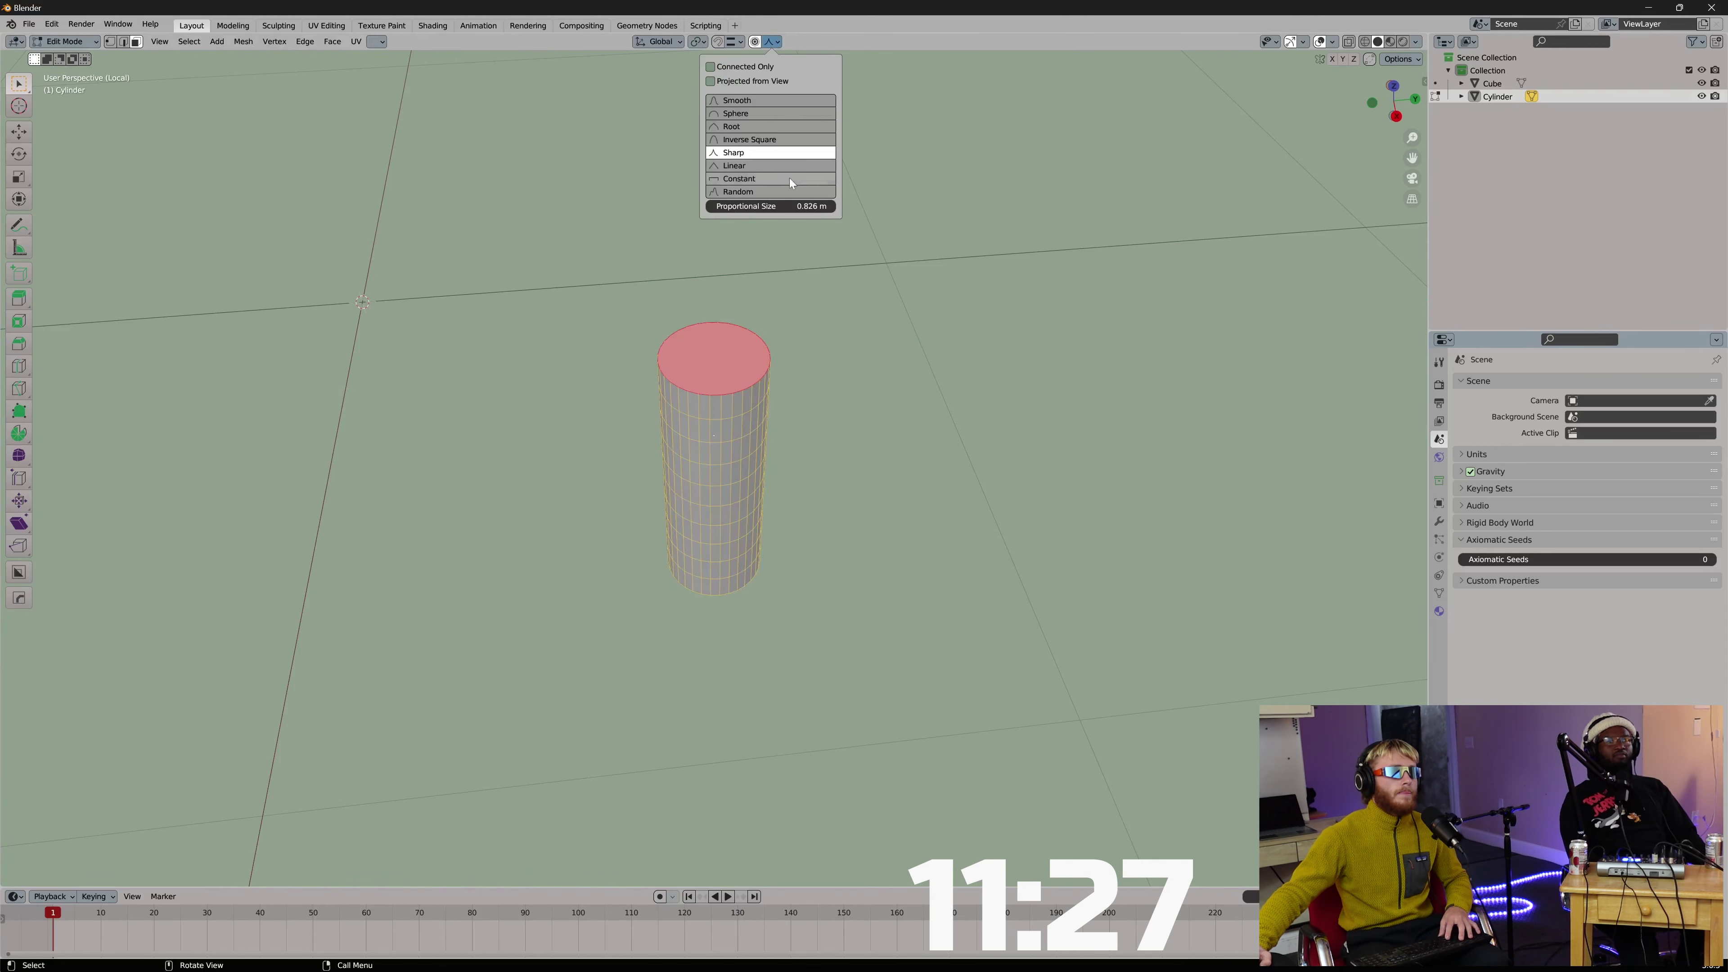
click(771, 166)
key(g)
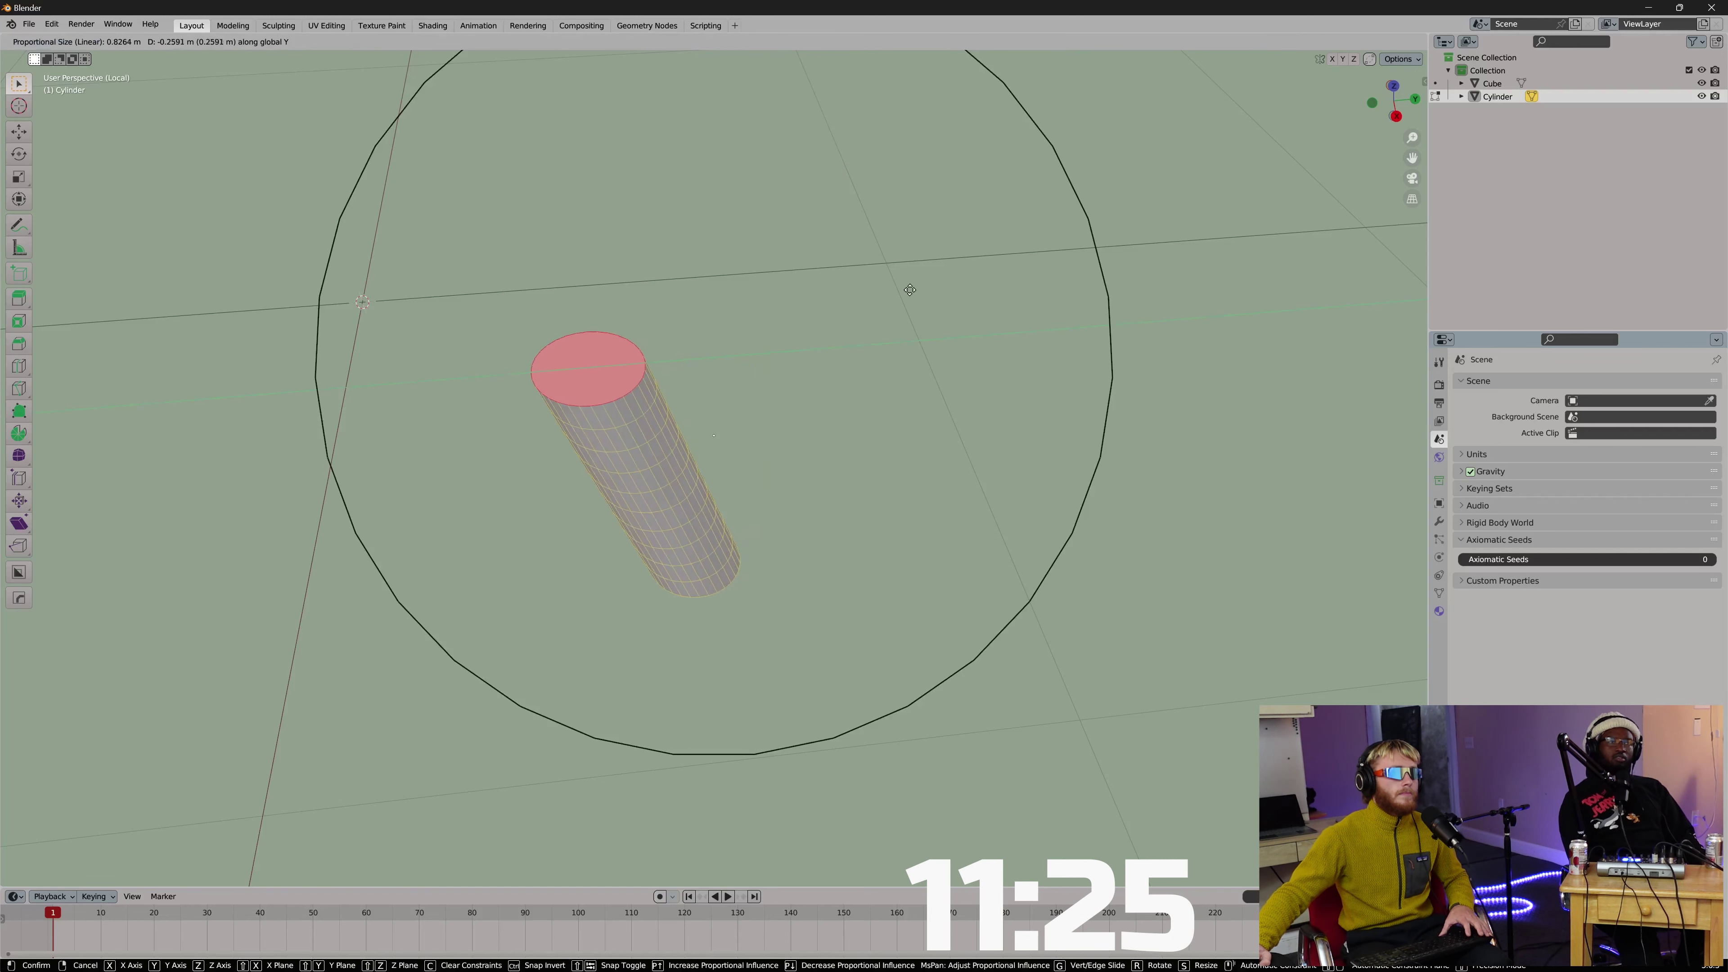
key(Escape)
Bend the grip by moving its top face about -0.105 m along global Y with Smooth falloff and a proportional radius of about 0.91 m.
click(773, 41)
click(776, 101)
key(g)
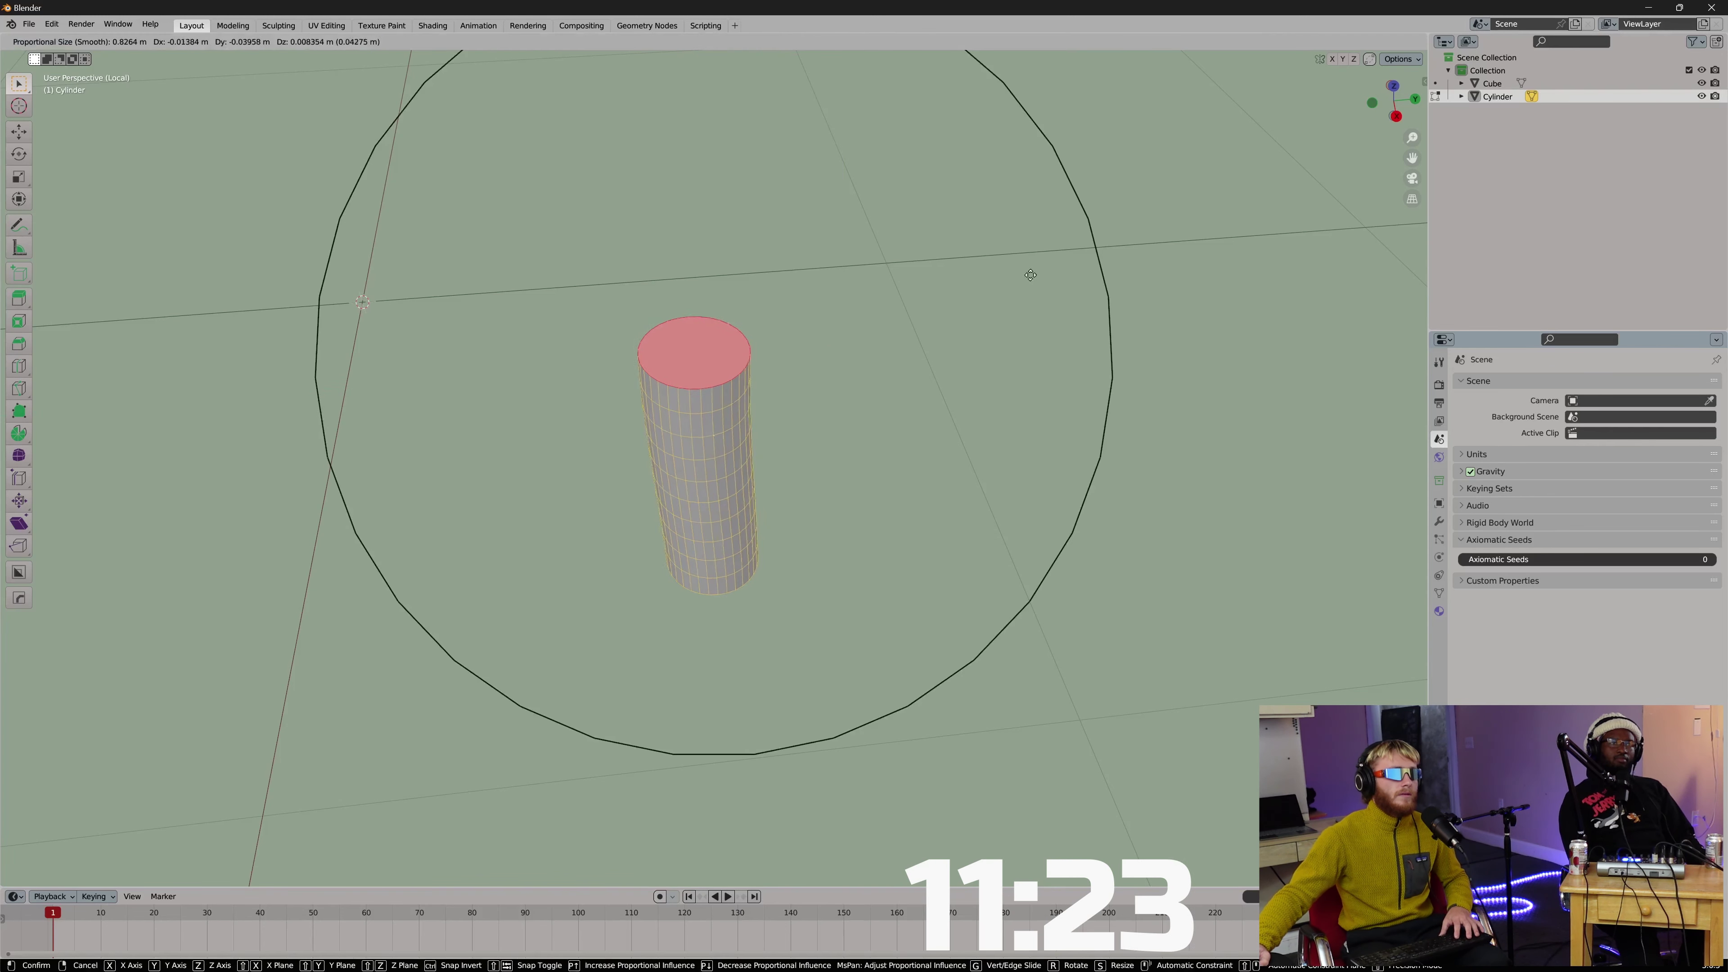
key(y)
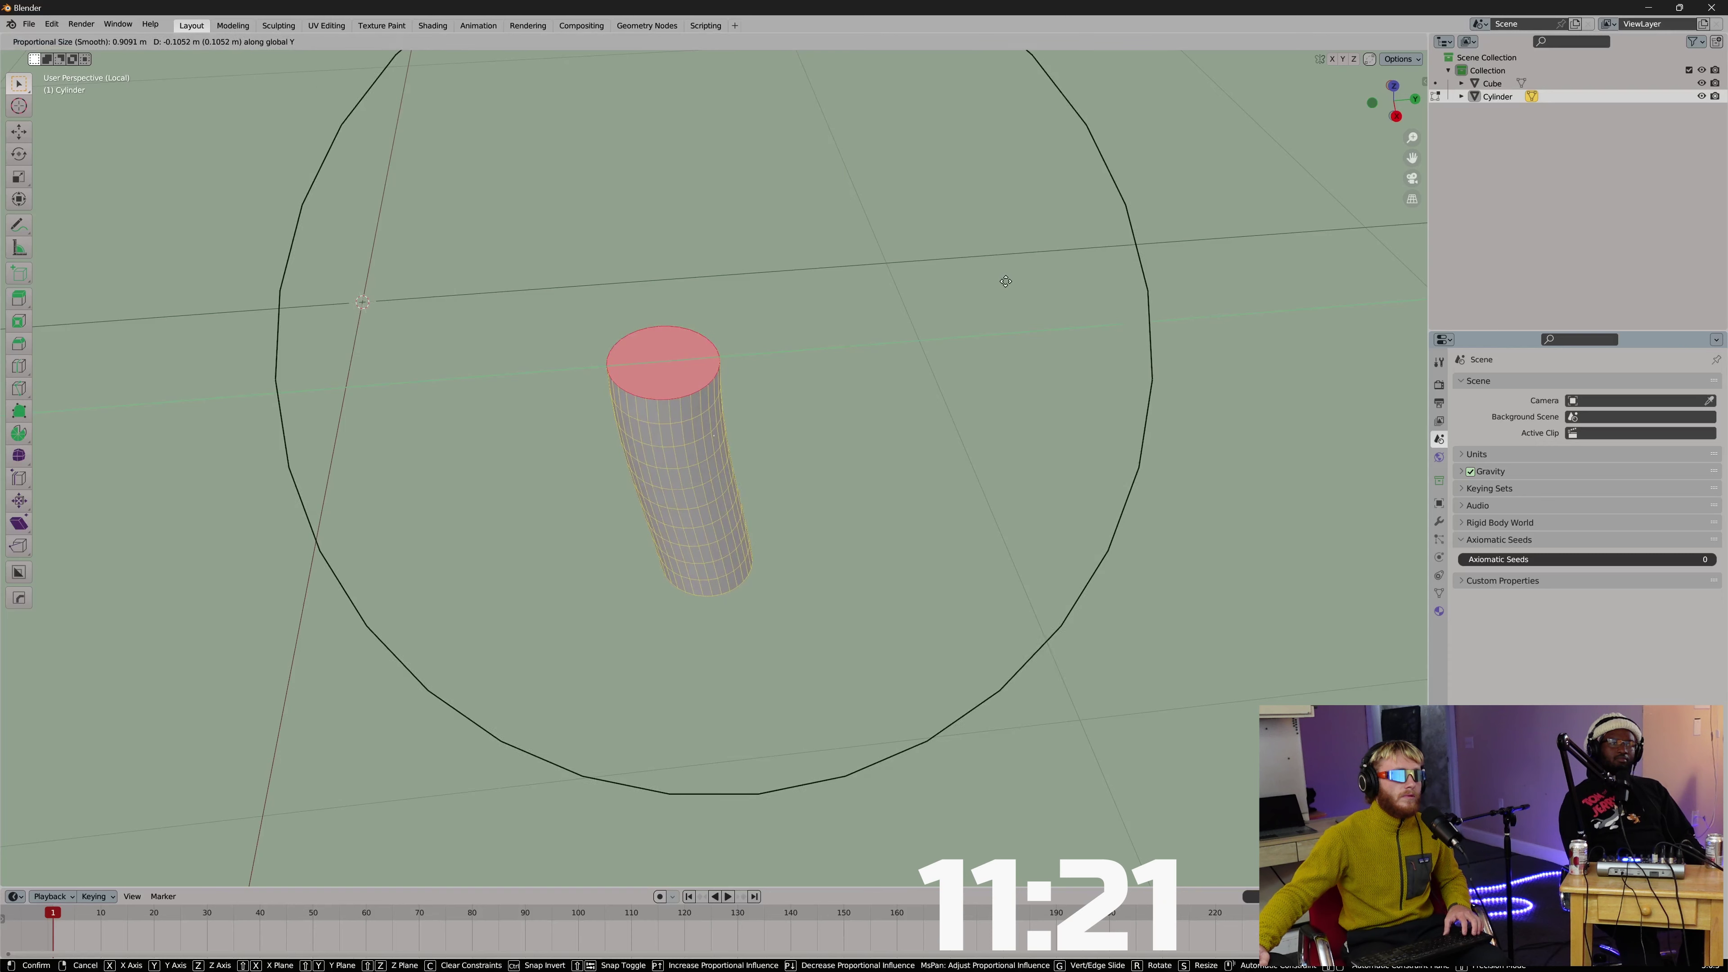
click(1006, 280)
key(Tab)
Slice a flat side off the grip from the top view with a BoxCutter box cut.
click(1024, 152)
middle_drag(986, 228, 1066, 363)
key(KP_7)
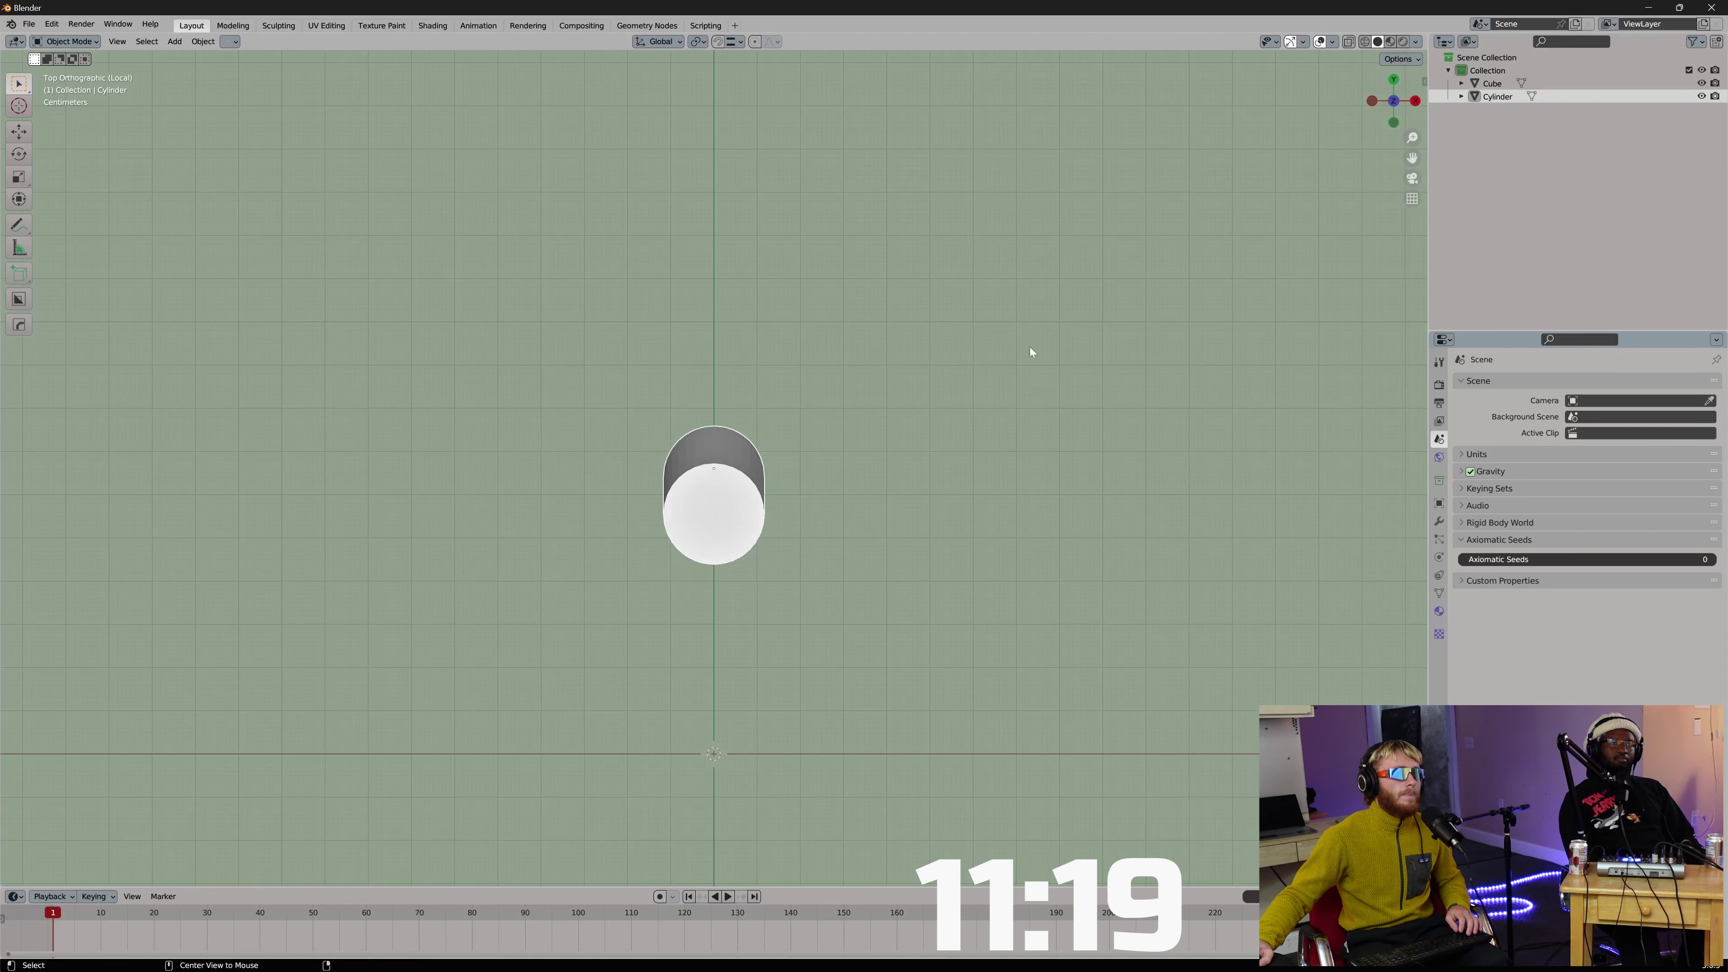
key(alt+w)
drag(950, 723, 742, 343)
Mirror the flat cut to the grip's opposite side and apply its modifiers.
middle_drag(813, 462, 757, 368)
key(q)
key(q)
key(Up)
key(Up)
key(Return)
Try to bevel the long edges bordering the grip's flat side.
key(Tab)
click(638, 377)
ctrl+click(693, 652)
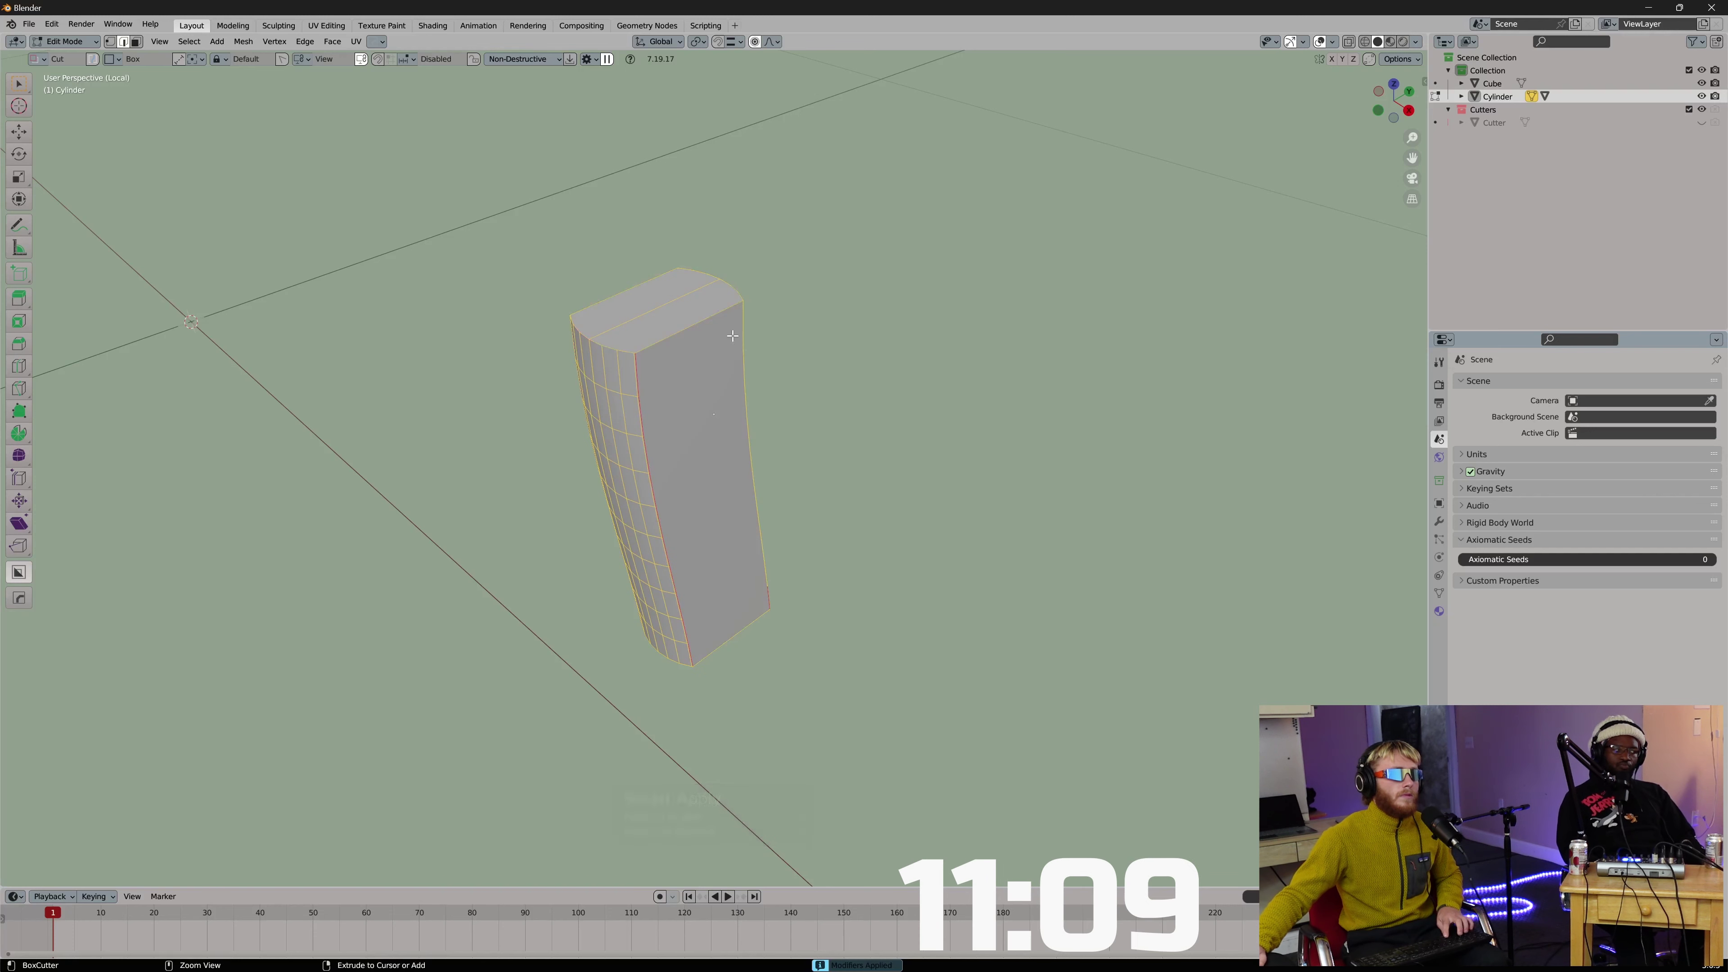
key(ctrl+b)
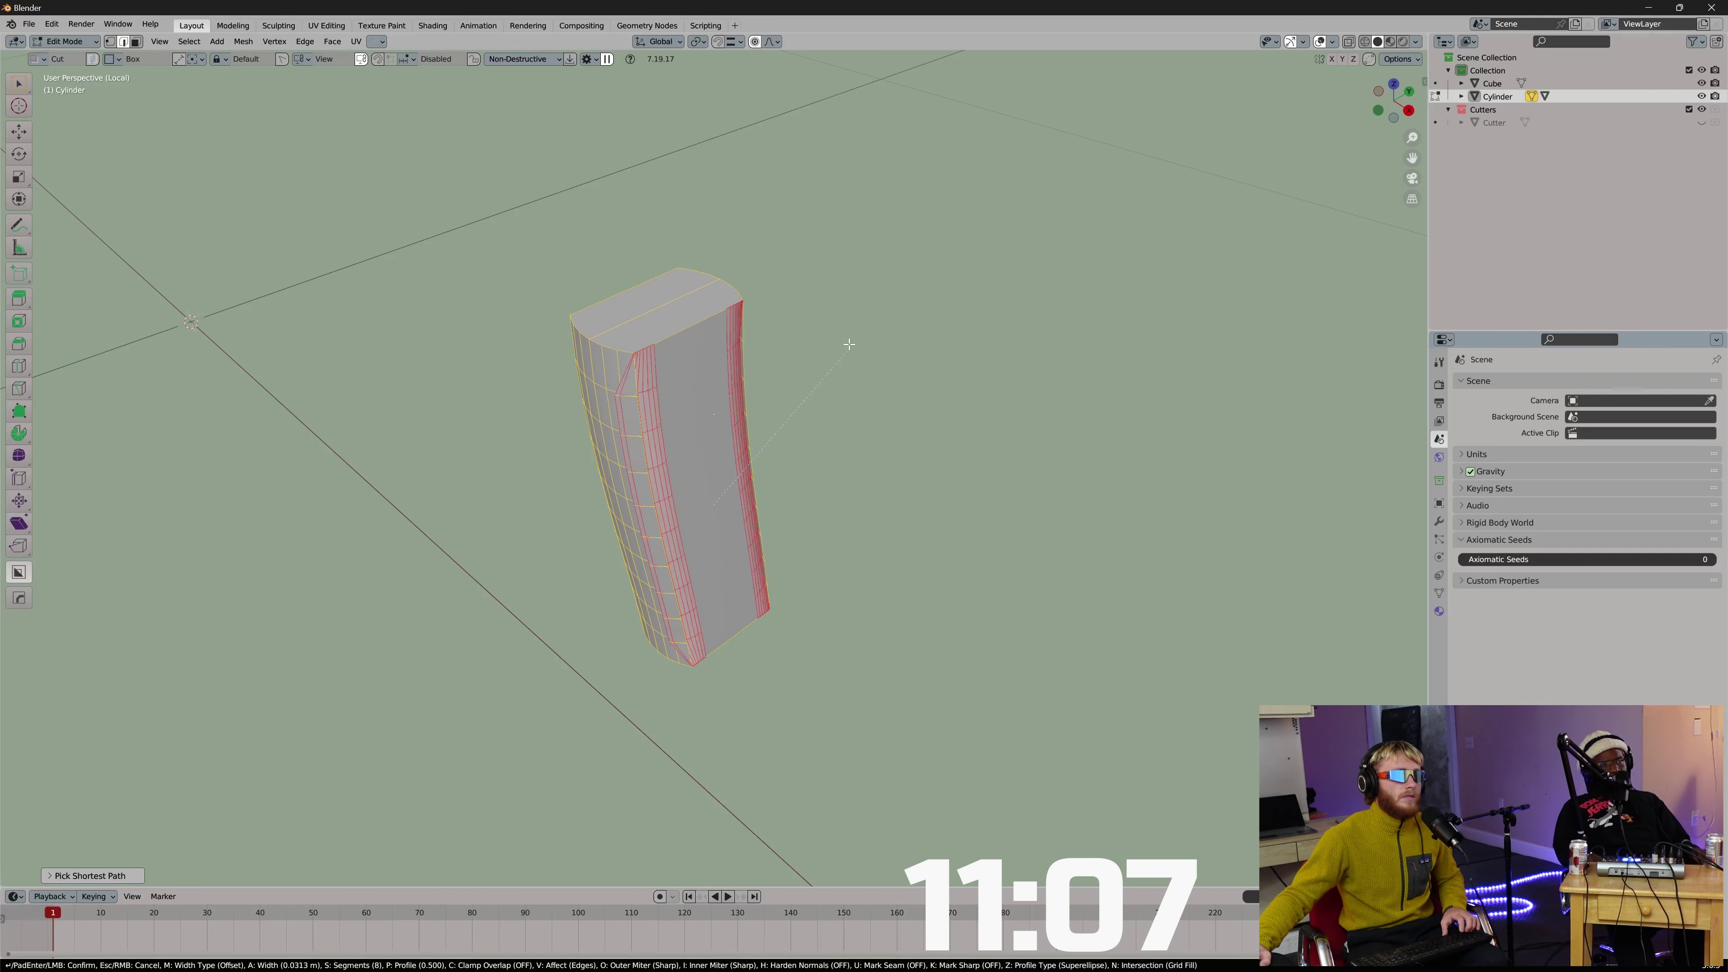
right_click(848, 344)
Examine the grip's upper corner up close for stray vertices and edges beside the flat side.
scroll(636, 346, up, 2)
shift+middle_drag(636, 346, 691, 426)
scroll(653, 388, up, 3)
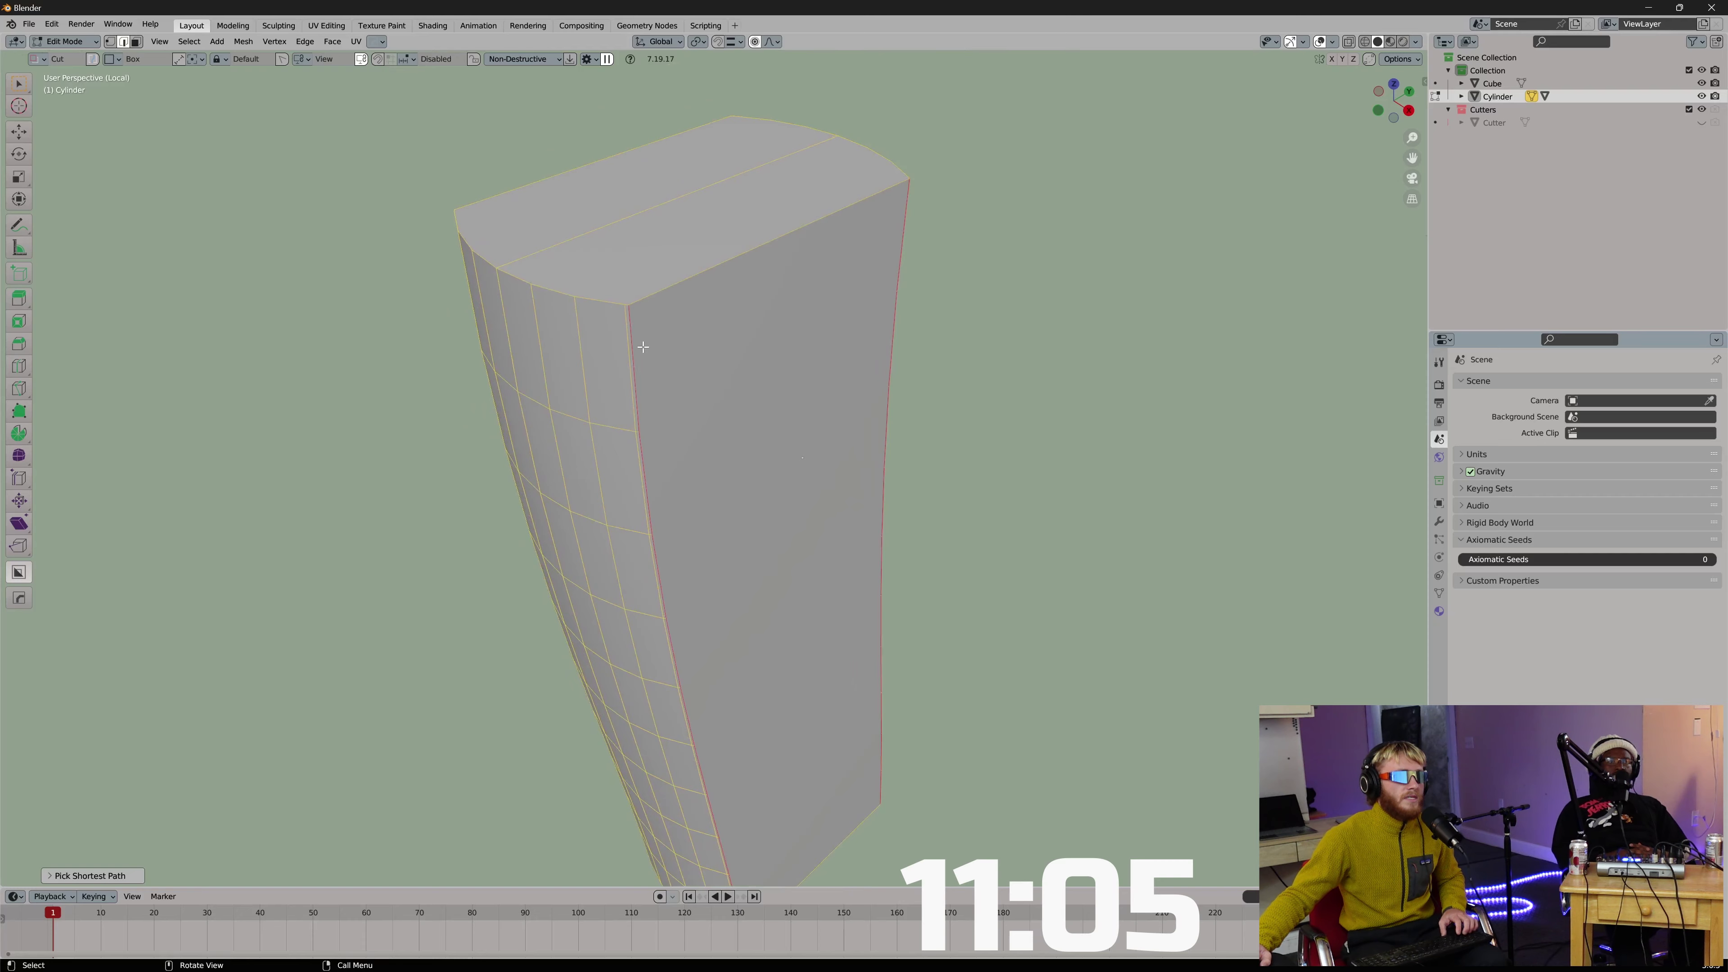
scroll(645, 346, up, 2)
shift+middle_drag(645, 347, 702, 414)
scroll(702, 415, up, 1)
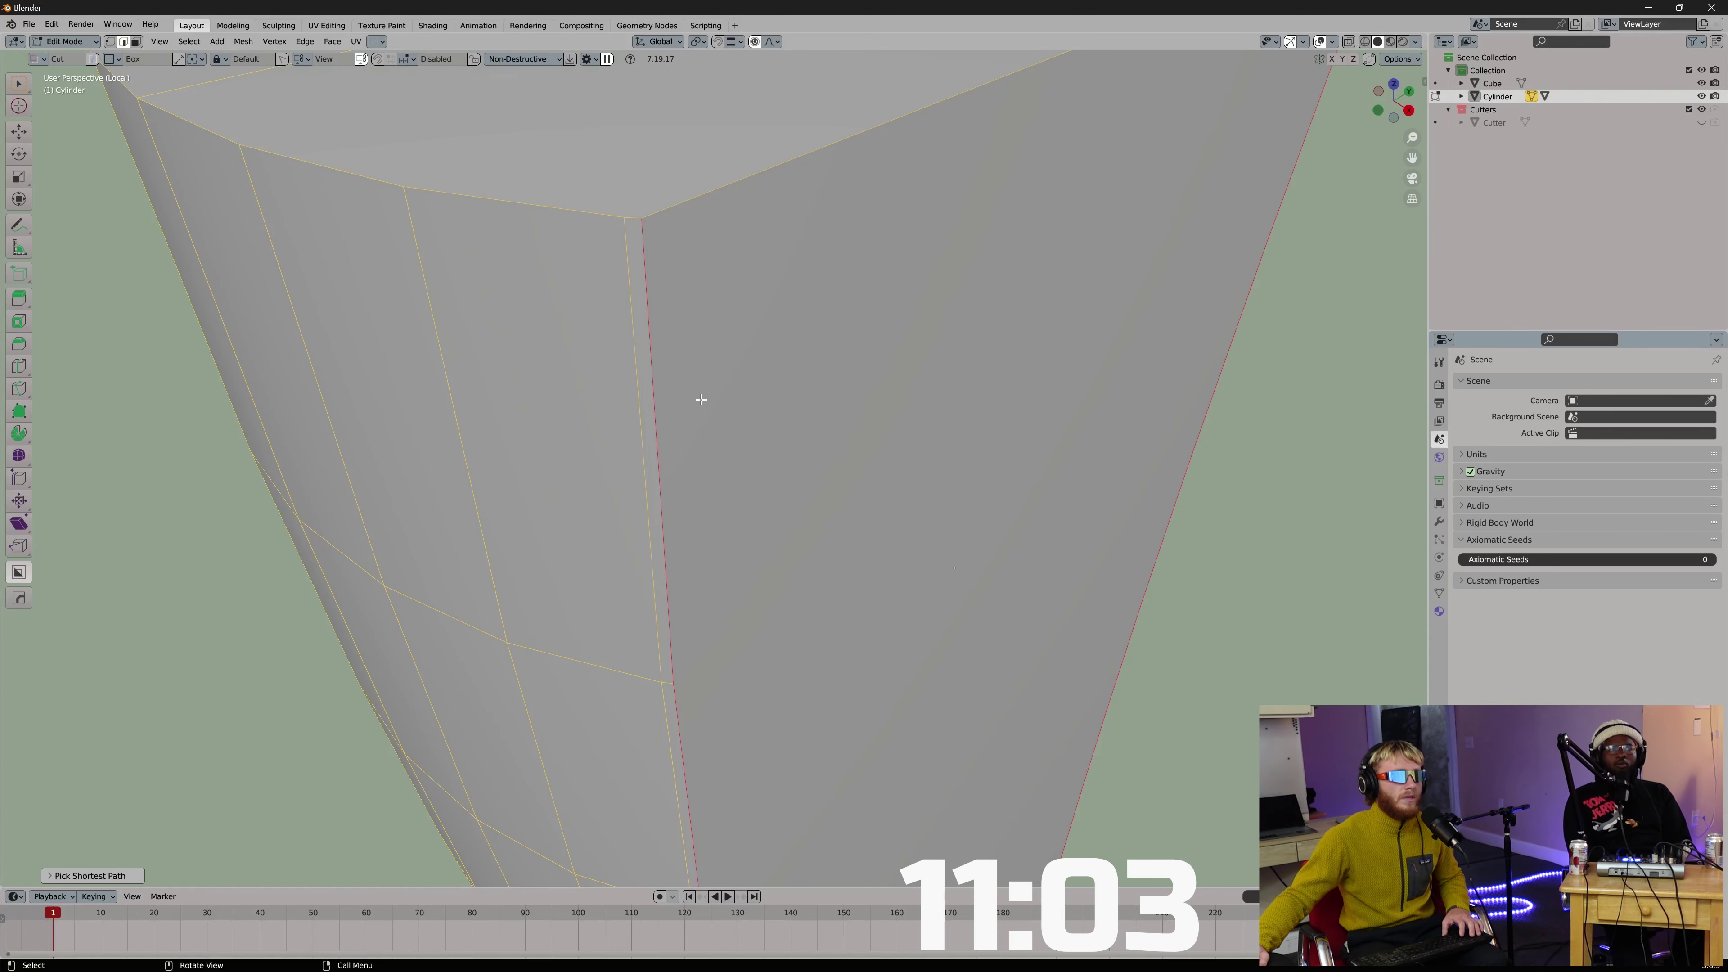
scroll(711, 398, down, 2)
key(1)
scroll(722, 395, down, 1)
scroll(722, 396, up, 2)
scroll(723, 394, down, 8)
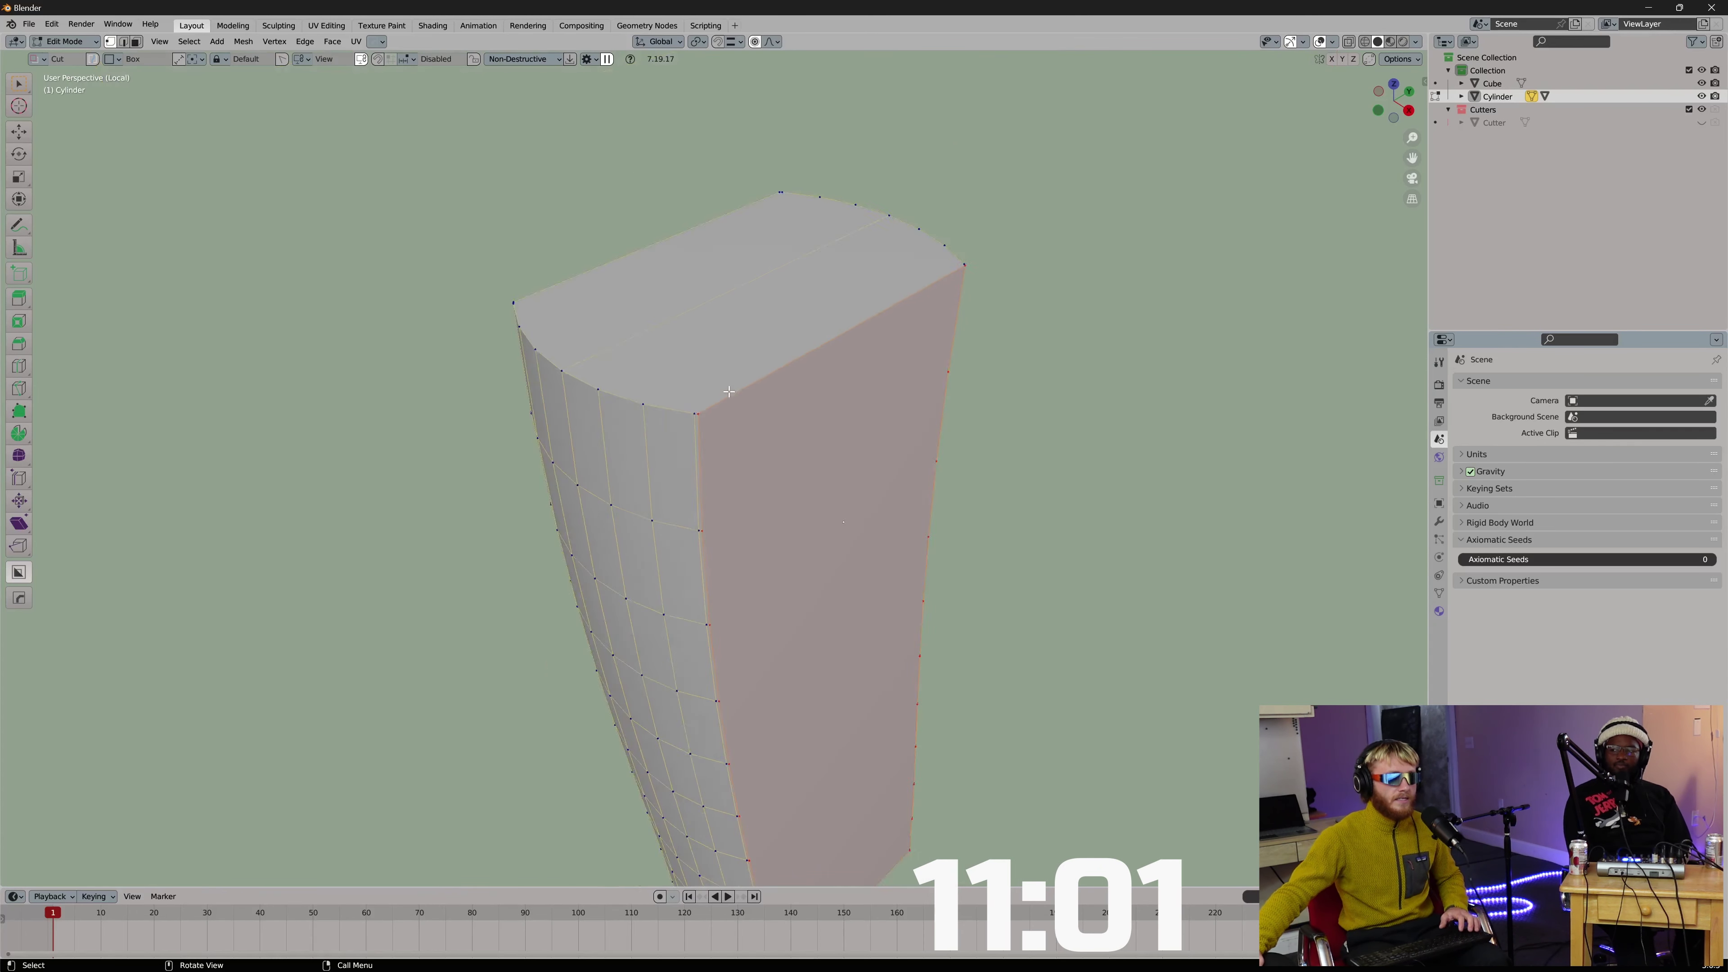
Return from the isolated grip to the whole model and apply Sharpen to the block.
key(Tab)
key(KP_Divide)
middle_drag(867, 404, 824, 471)
scroll(825, 471, down, 6)
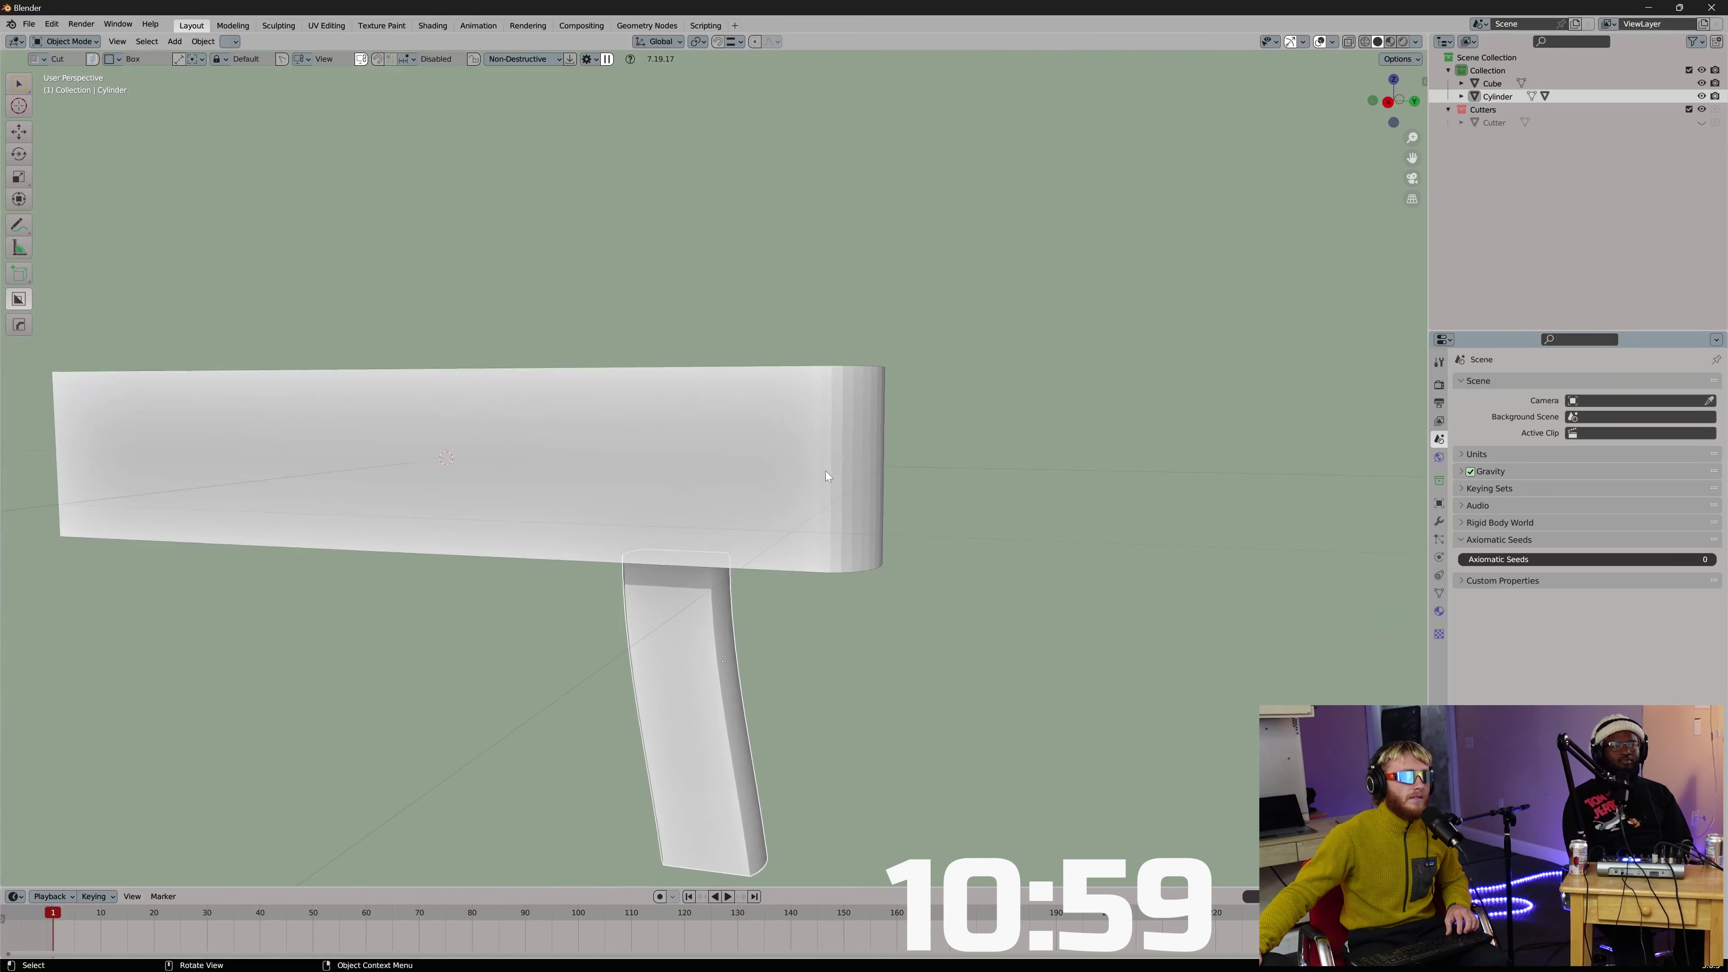
click(868, 404)
key(q)
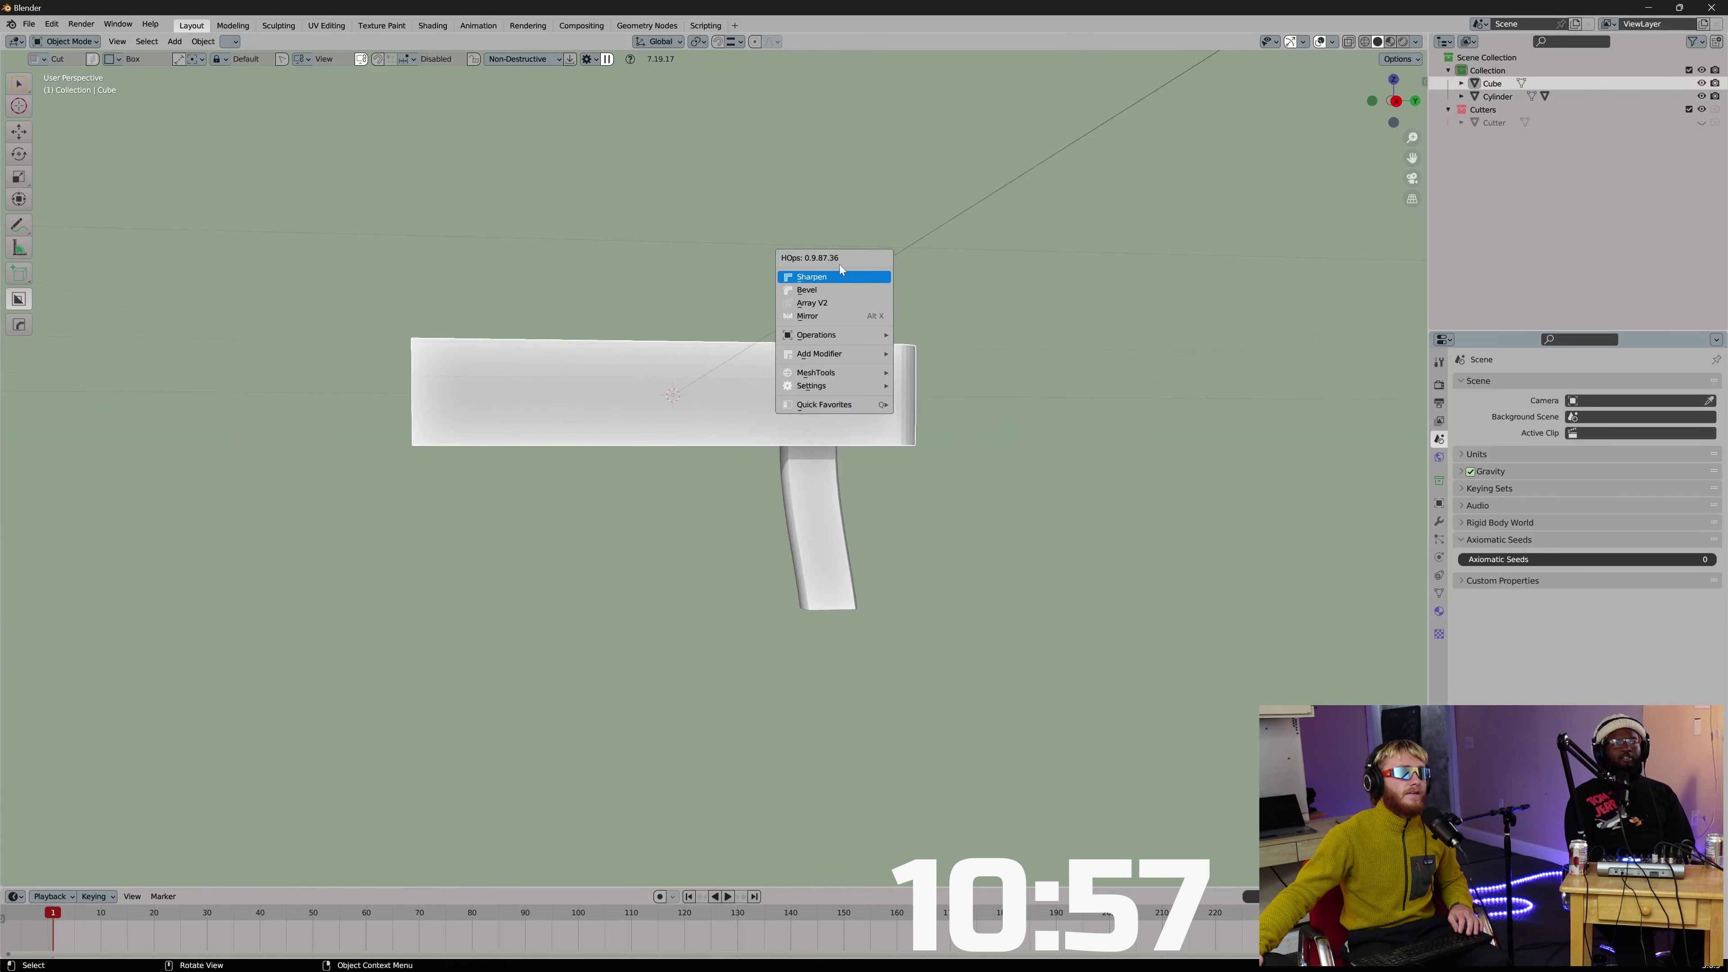
click(816, 277)
Form a separate plate with rounded lower edges along the block's underside and show its modifiers.
key(KP_3)
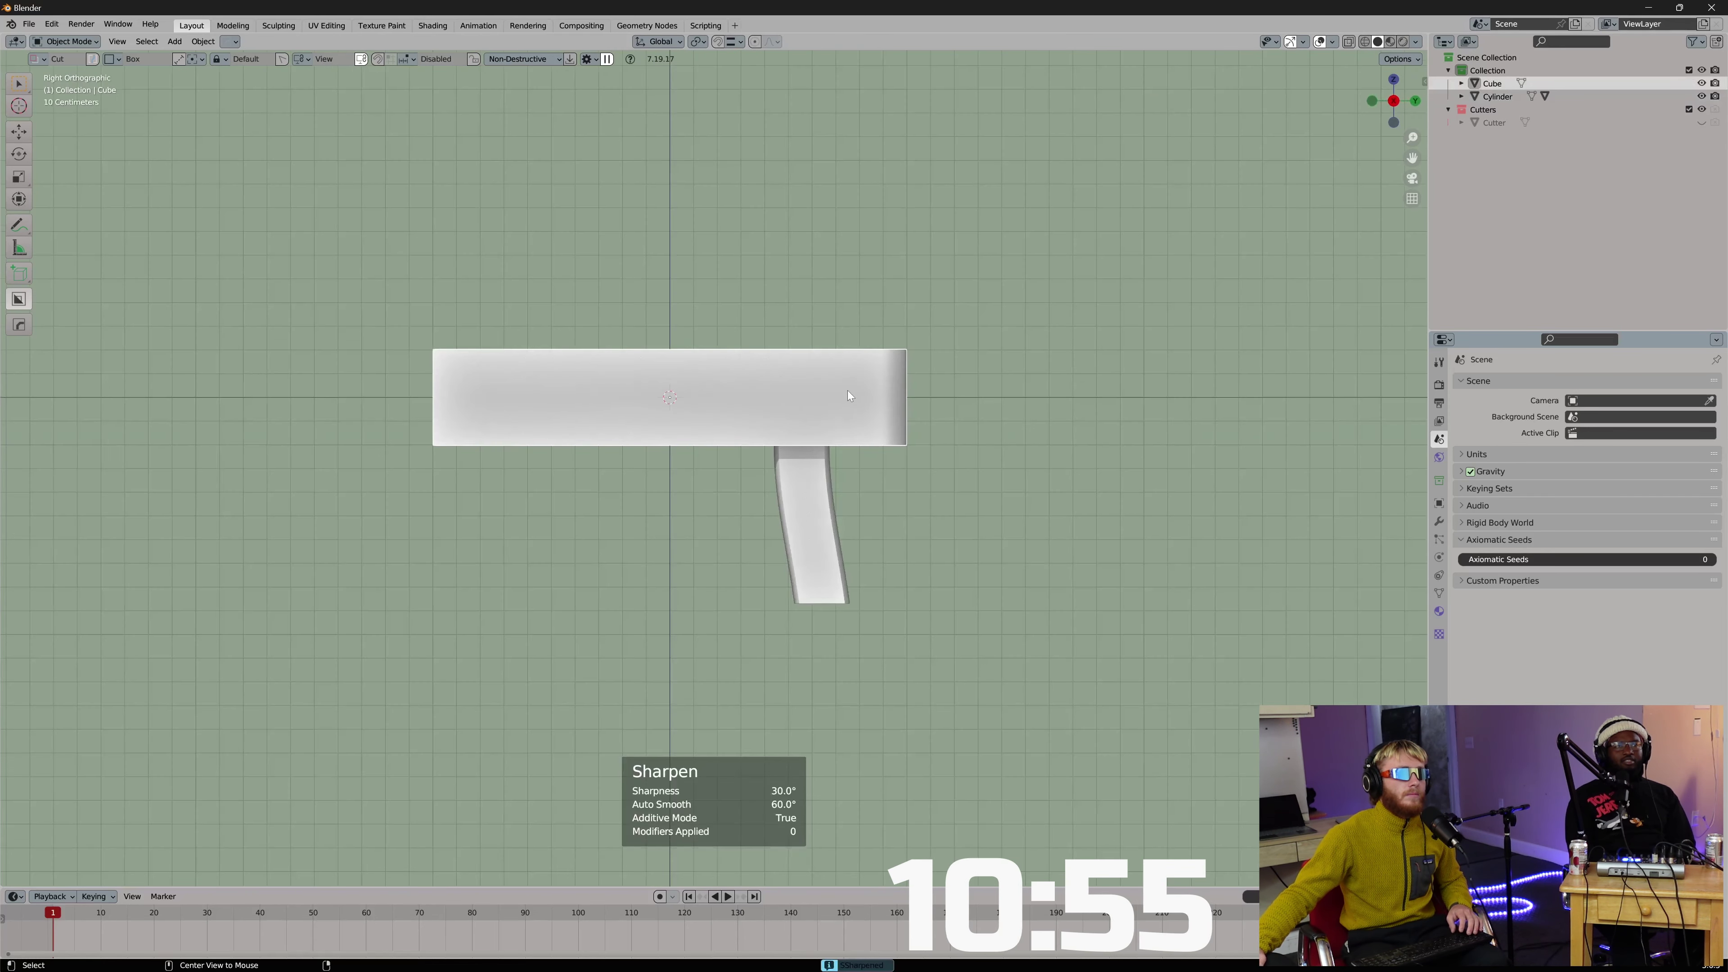
scroll(837, 408, up, 3)
middle_drag(813, 429, 901, 386)
click(1438, 521)
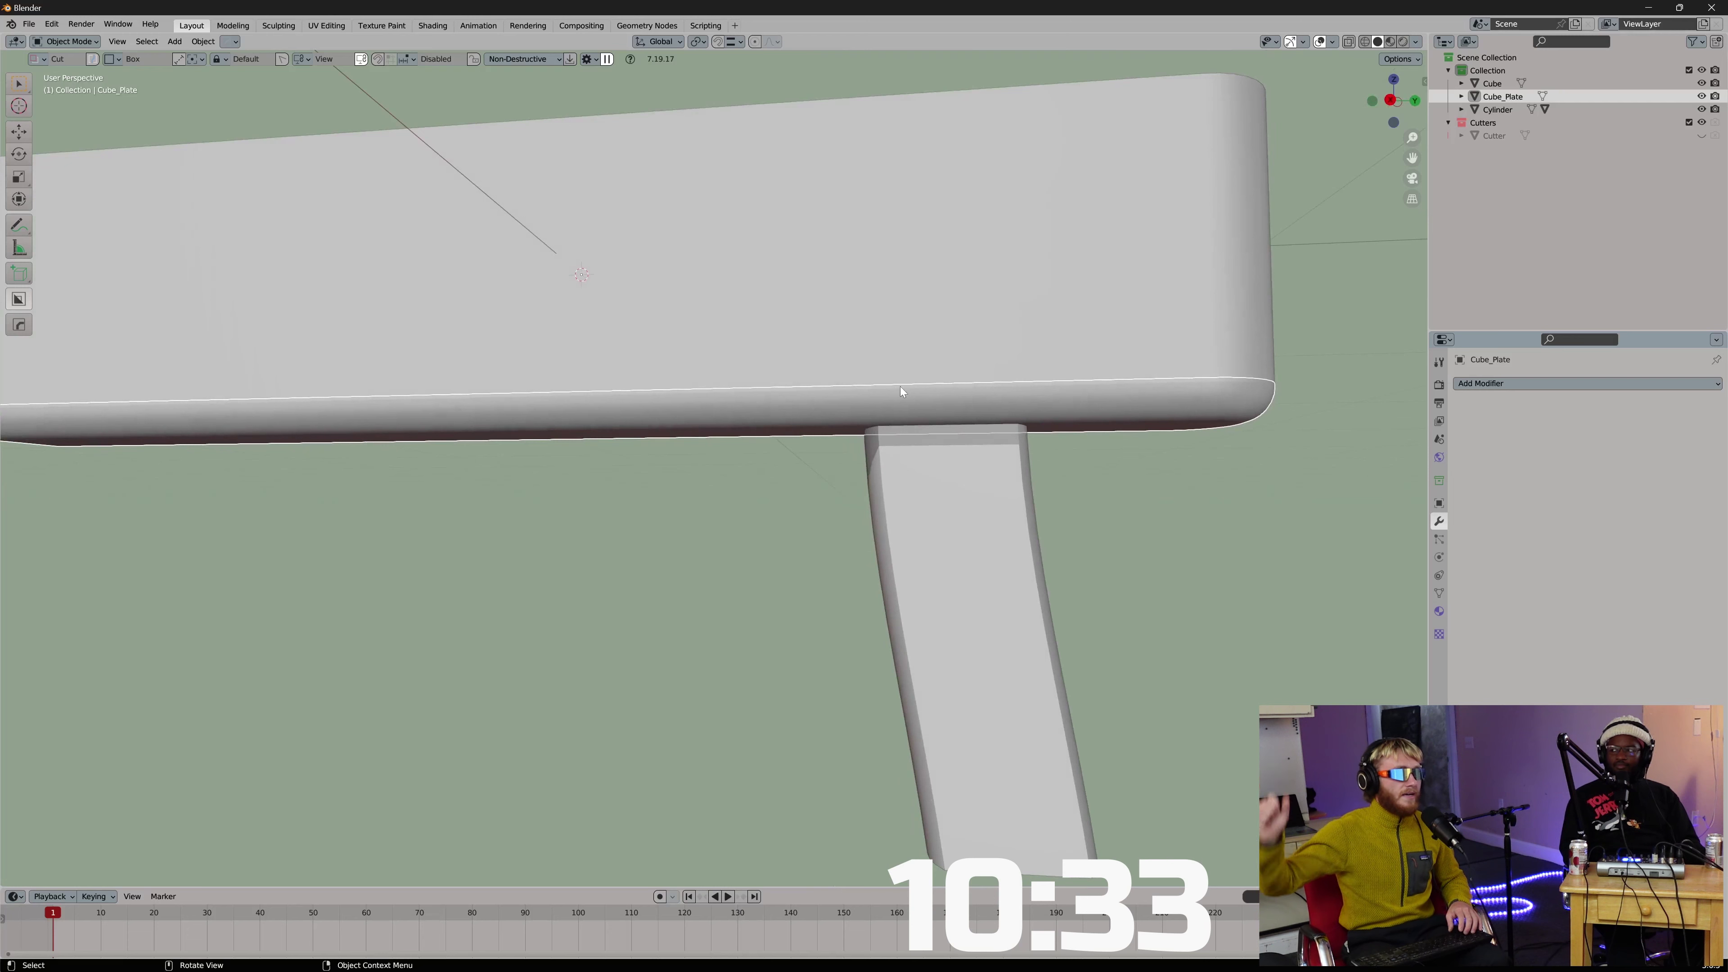
Select the curved grip beneath the block and resize it.
click(955, 450)
middle_drag(954, 450, 1017, 428)
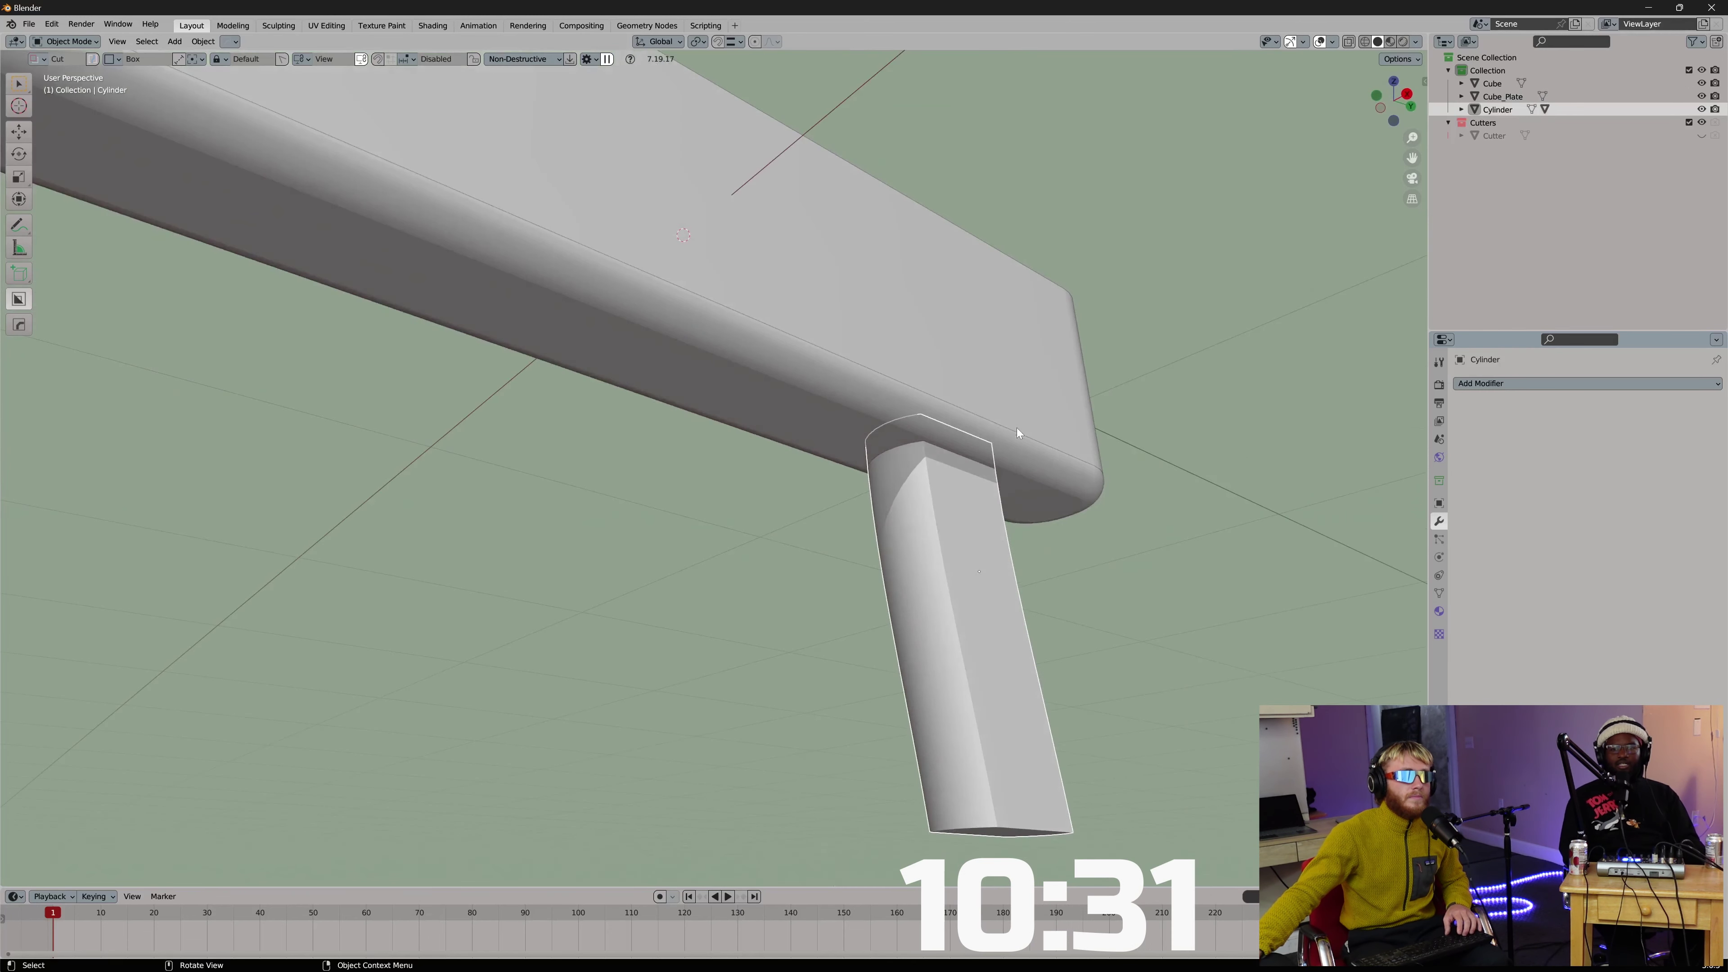
key(s)
click(1134, 420)
middle_drag(1134, 419, 987, 429)
Add a Union Boolean modifier to the grip using the underside plate as its object, and apply it.
click(1486, 383)
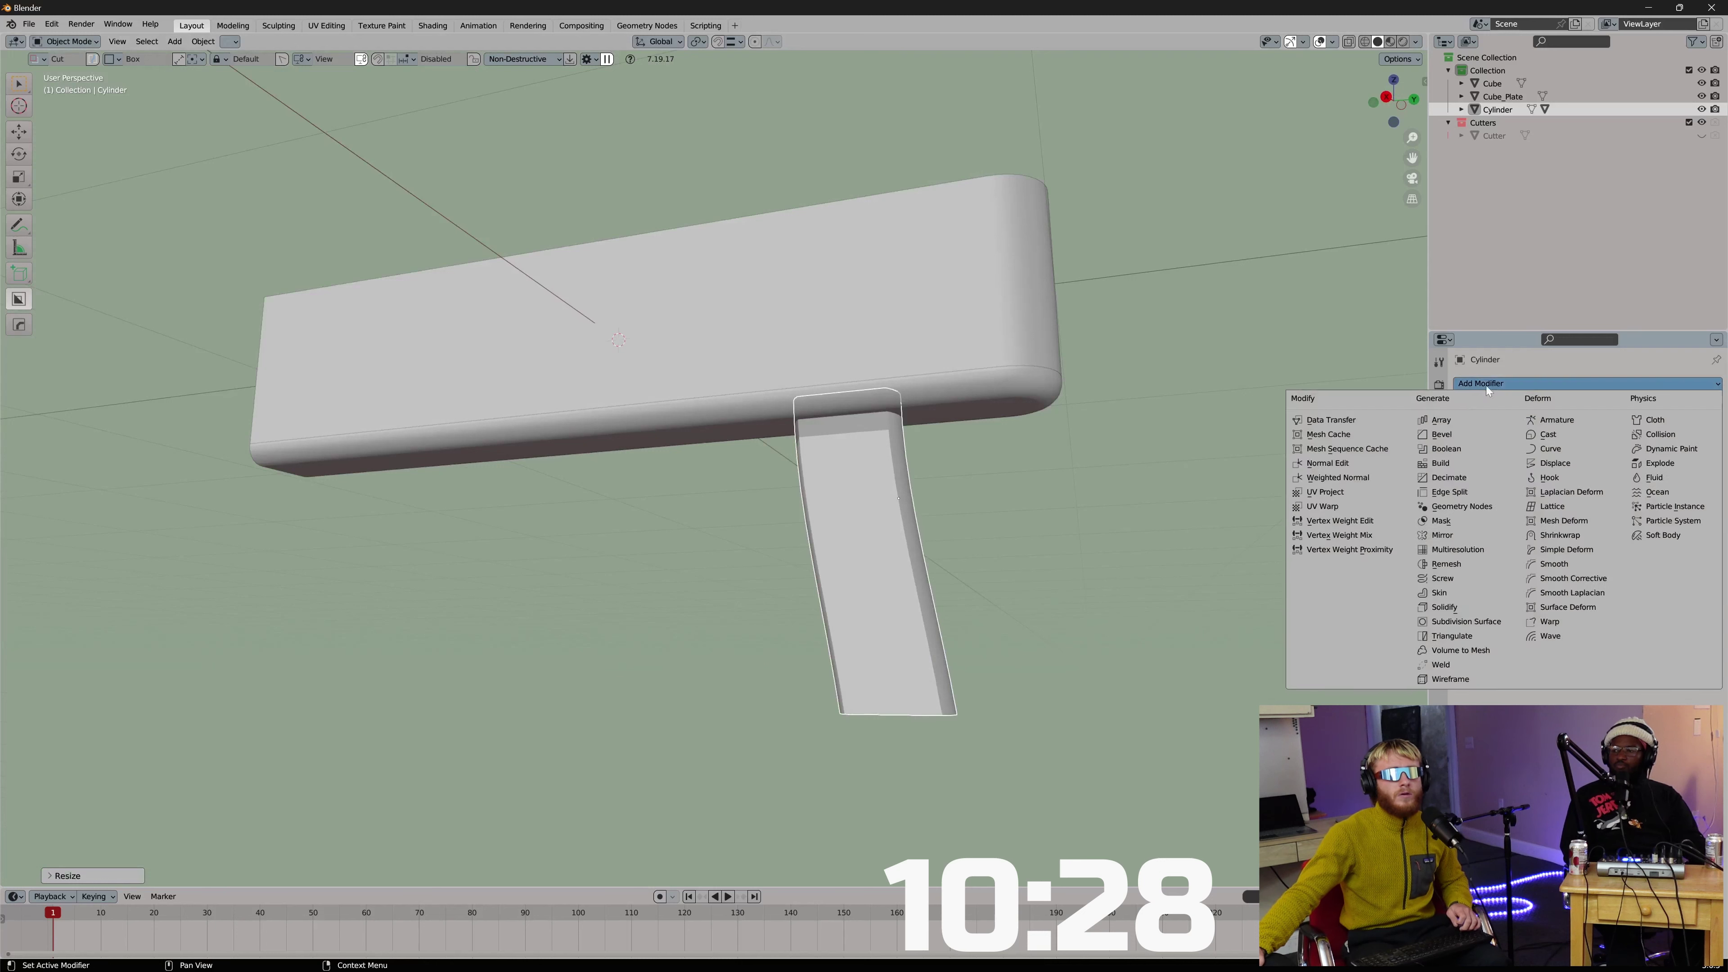
click(1446, 449)
click(1587, 424)
click(1696, 457)
click(984, 390)
click(1682, 406)
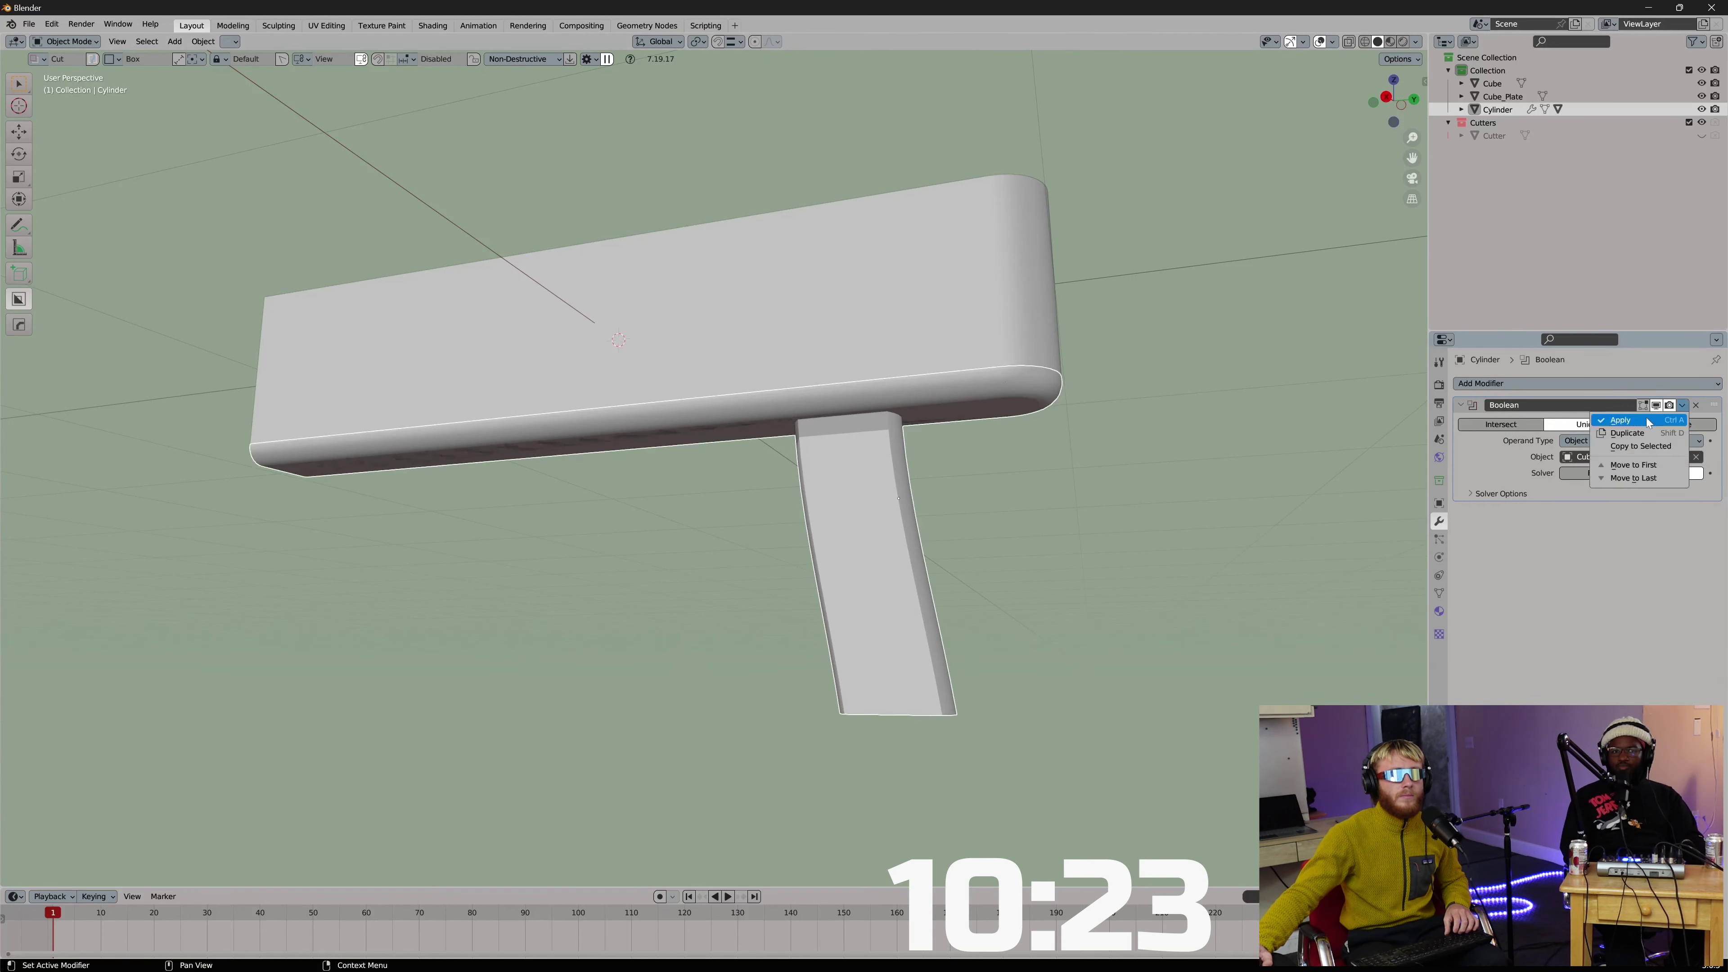
click(1665, 420)
Hide the leftover separate underside plate so only the version joined to the grip is shown.
scroll(1126, 481, up, 5)
key(Tab)
middle_drag(1049, 328, 836, 280)
key(Tab)
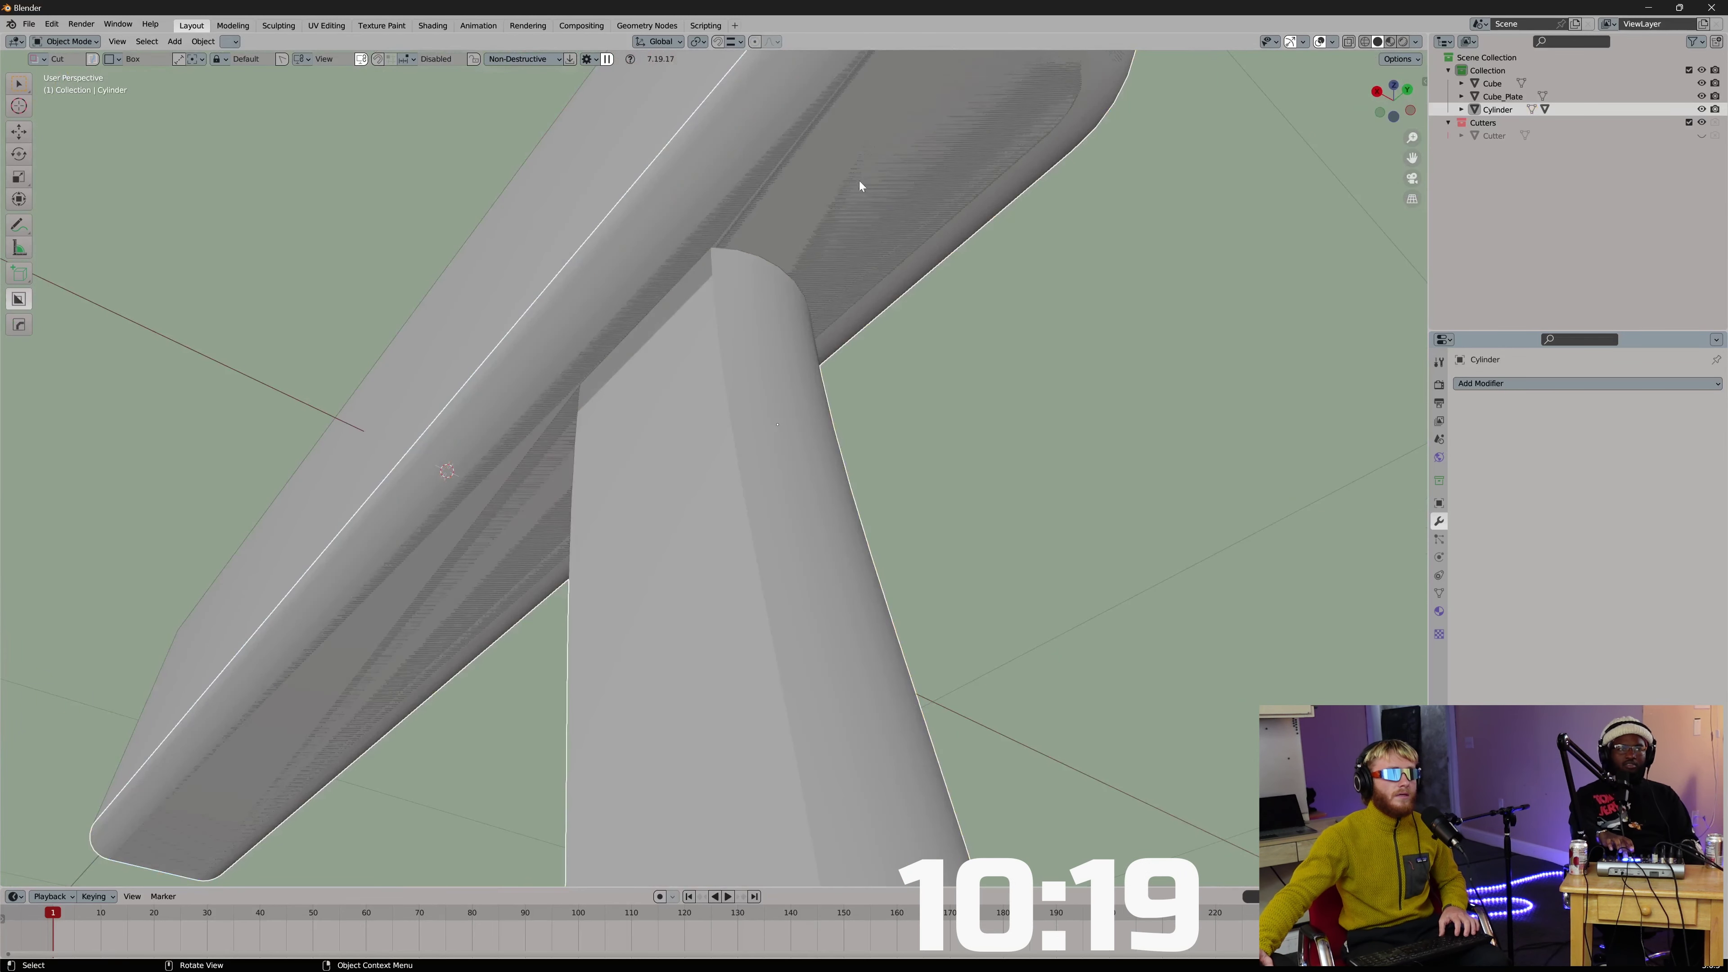
key(h)
key(ctrl+z)
middle_drag(888, 252, 775, 421)
click(754, 439)
click(755, 439)
click(733, 485)
click(733, 484)
key(h)
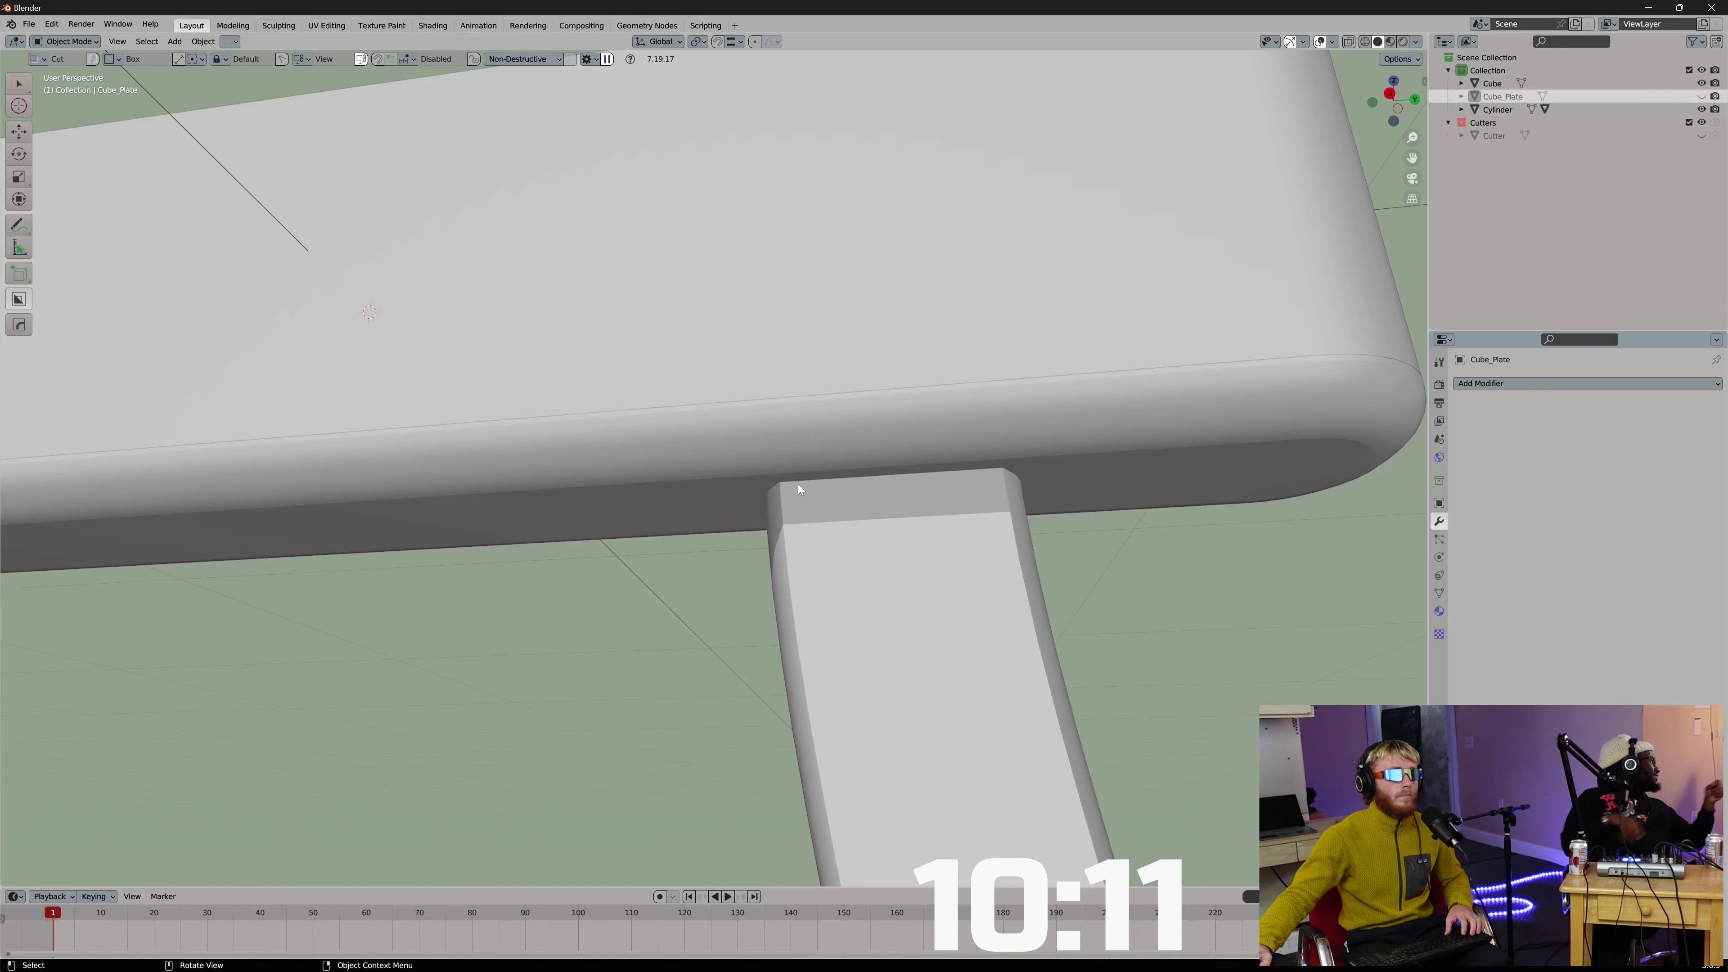
Bevel the edge loop where the grip meets the plate with 7 segments.
click(791, 483)
middle_drag(791, 483, 815, 462)
key(Tab)
alt+click(862, 408)
alt+click(862, 409)
middle_drag(918, 410, 838, 424)
key(ctrl+b)
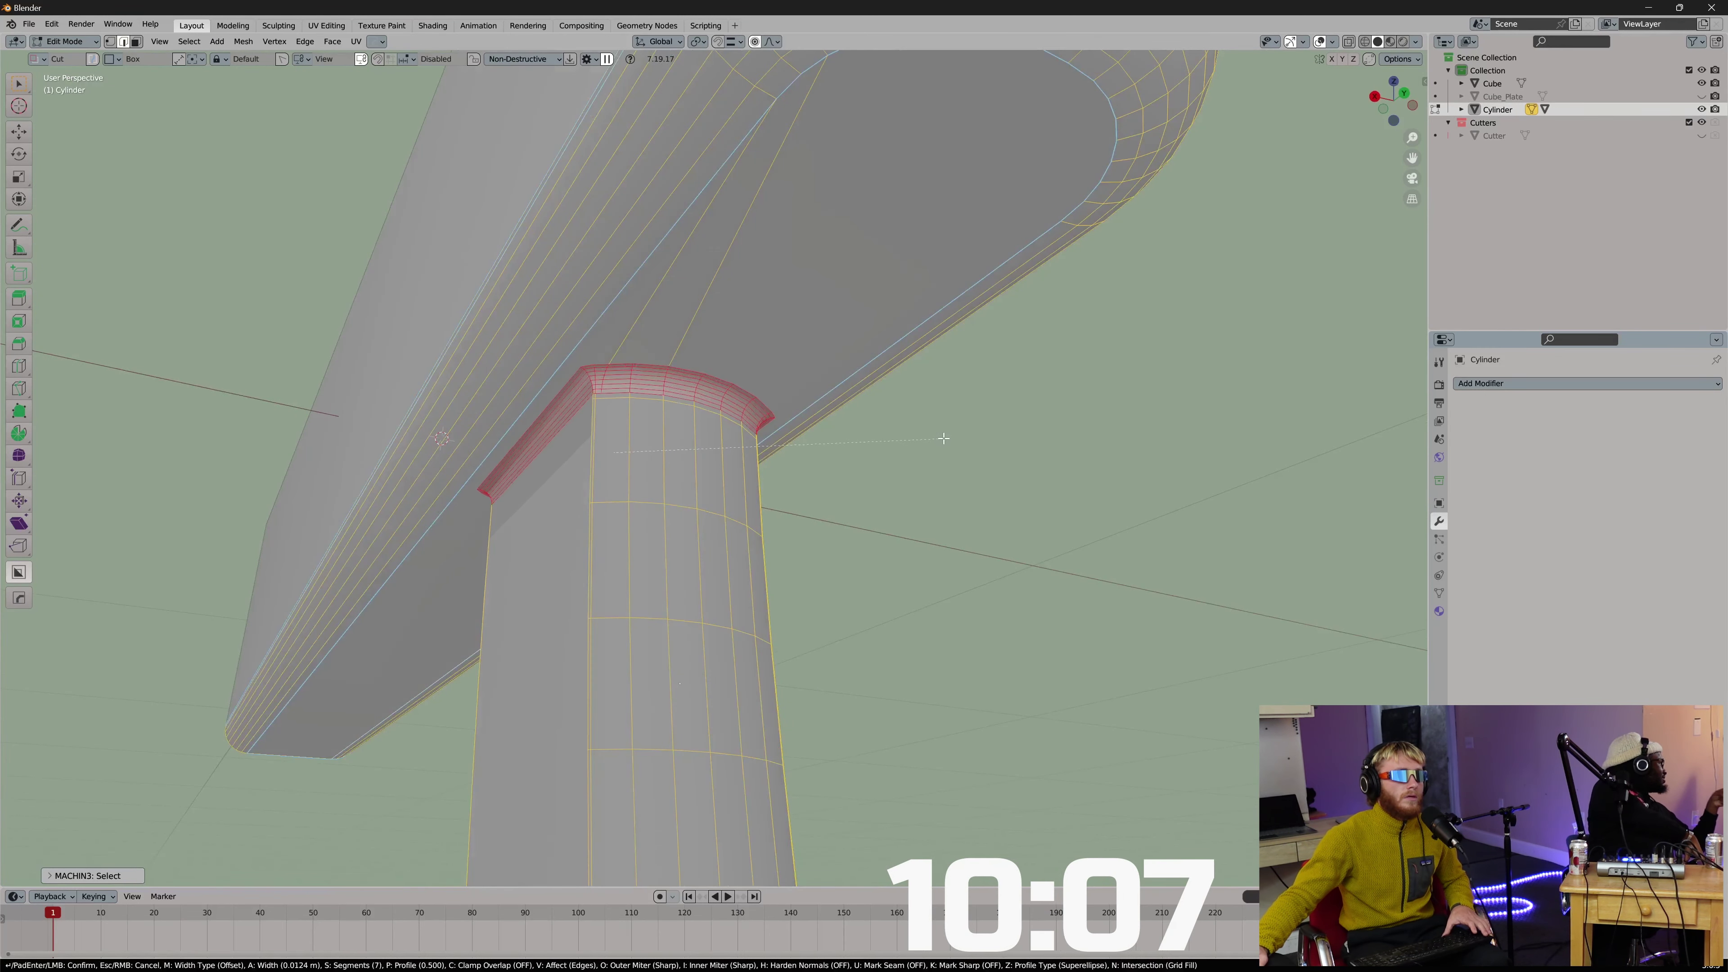
click(943, 439)
key(Tab)
Snap the 3D cursor to the centre of the block's front end face.
scroll(884, 442, down, 6)
middle_drag(721, 408, 932, 463)
click(799, 436)
key(Tab)
key(3)
click(624, 409)
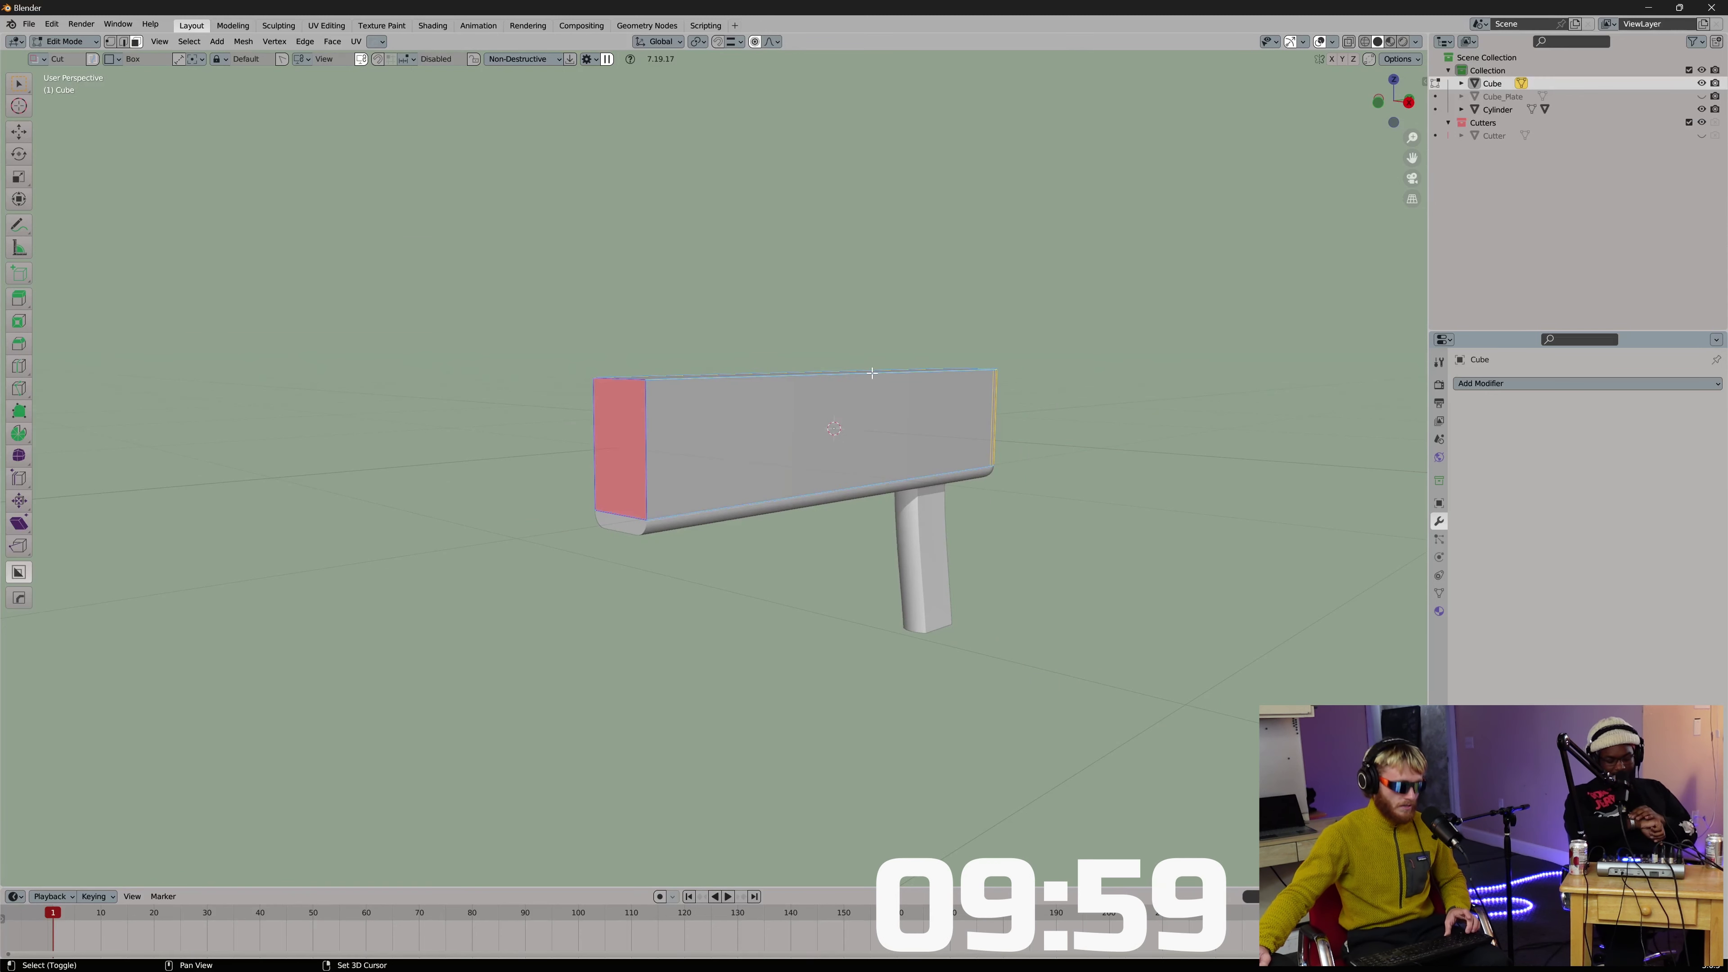
key(shift+s)
key(Tab)
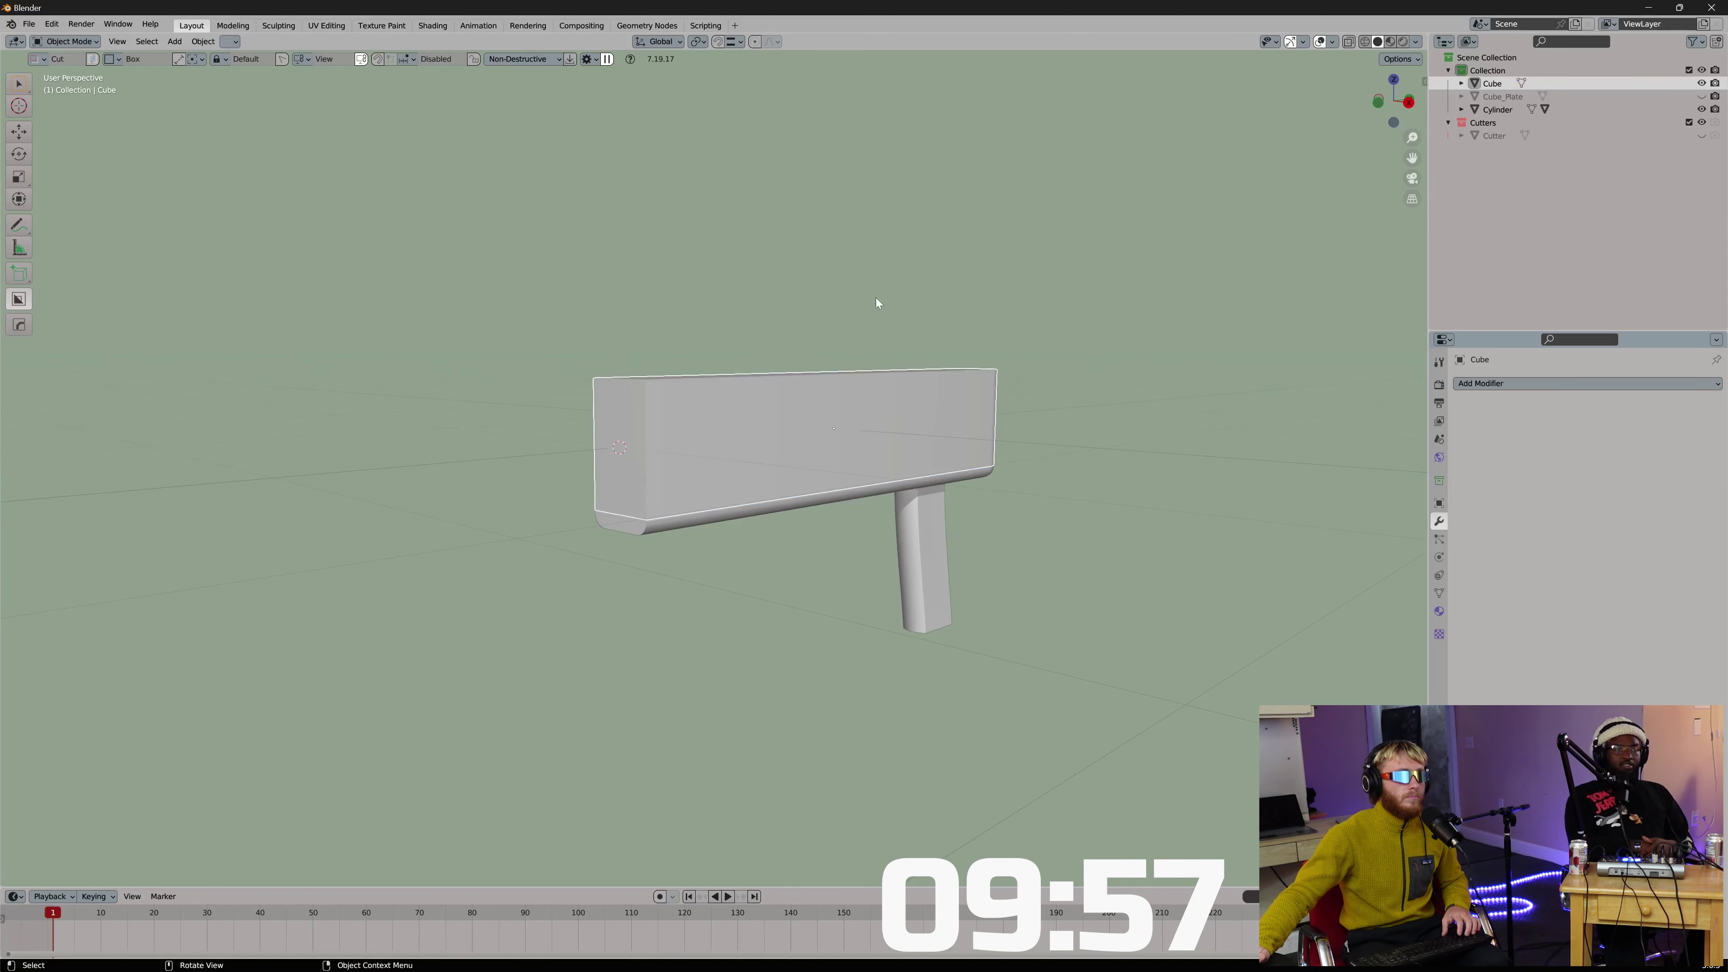
Add a cylinder at the block's front face, scale it down and rotate it 90° about the X axis.
key(shift+a)
click(878, 304)
key(Tab)
key(s)
click(651, 444)
key(r)
key(x)
key(9)
key(0)
key(Return)
Raise the cylinder about 0.096 m along Z, towards the top of the block's front face.
scroll(714, 435, up, 2)
key(g)
key(z)
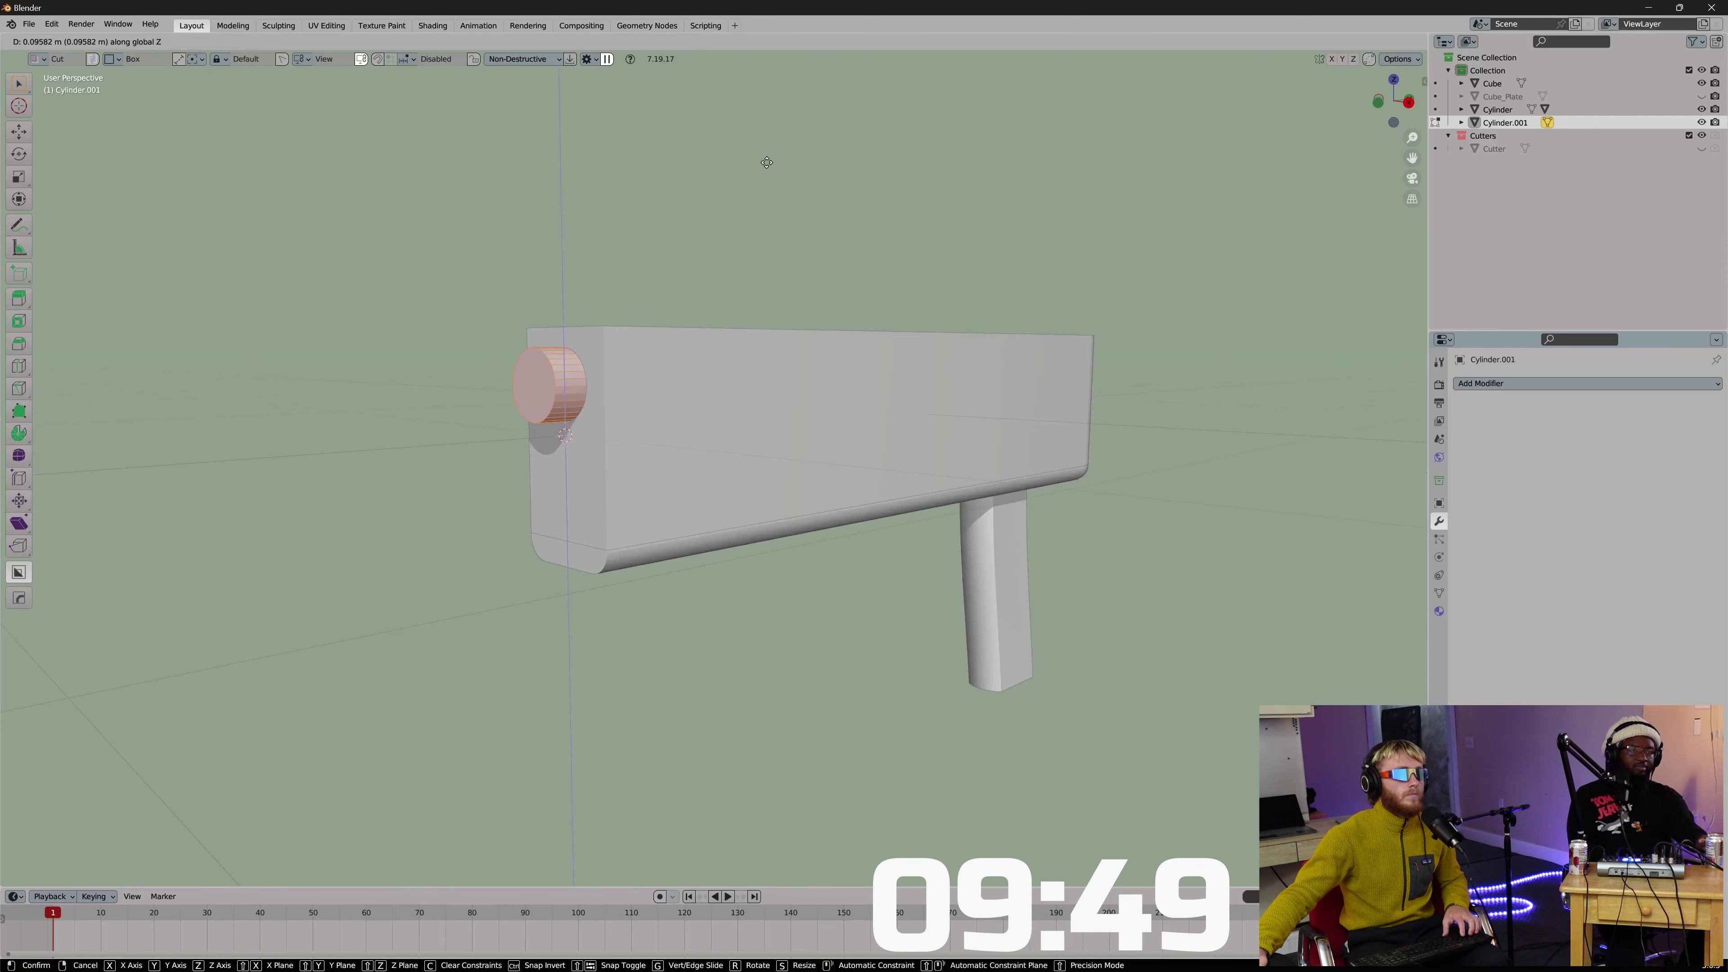
click(766, 165)
scroll(744, 296, down, 2)
middle_drag(742, 297, 721, 378)
key(Tab)
key(Tab)
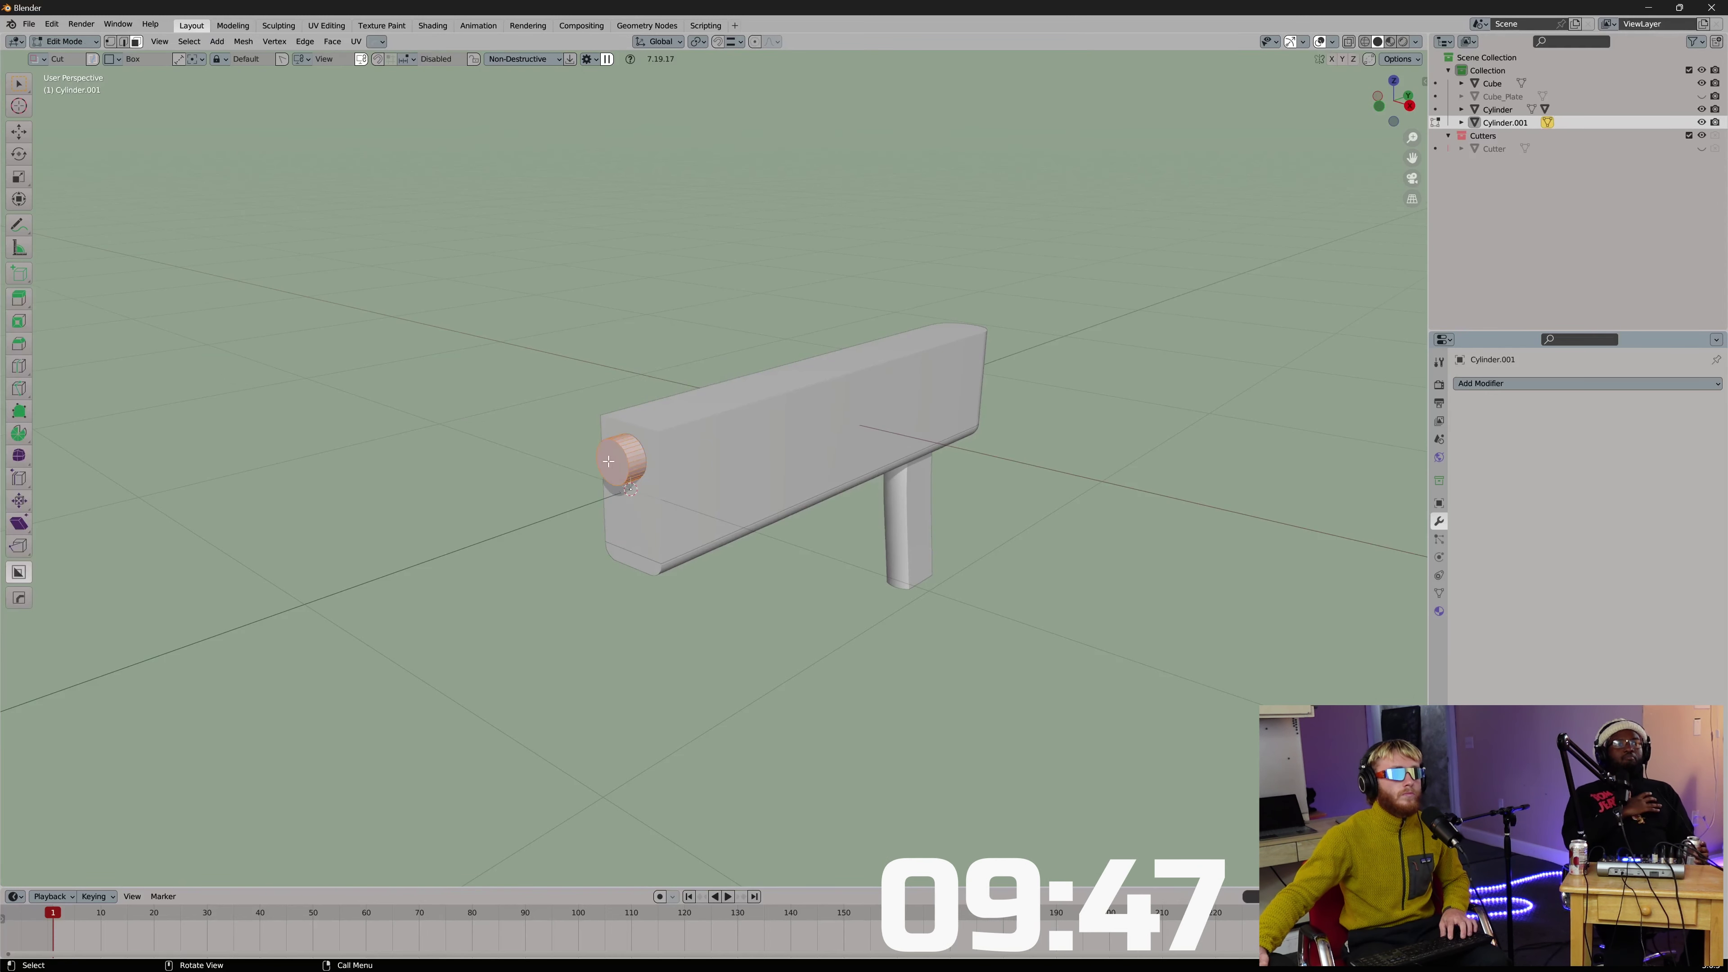
Extrude the cylinder's front face forward into a long barrel.
click(608, 462)
key(e)
click(356, 422)
scroll(494, 428, down, 3)
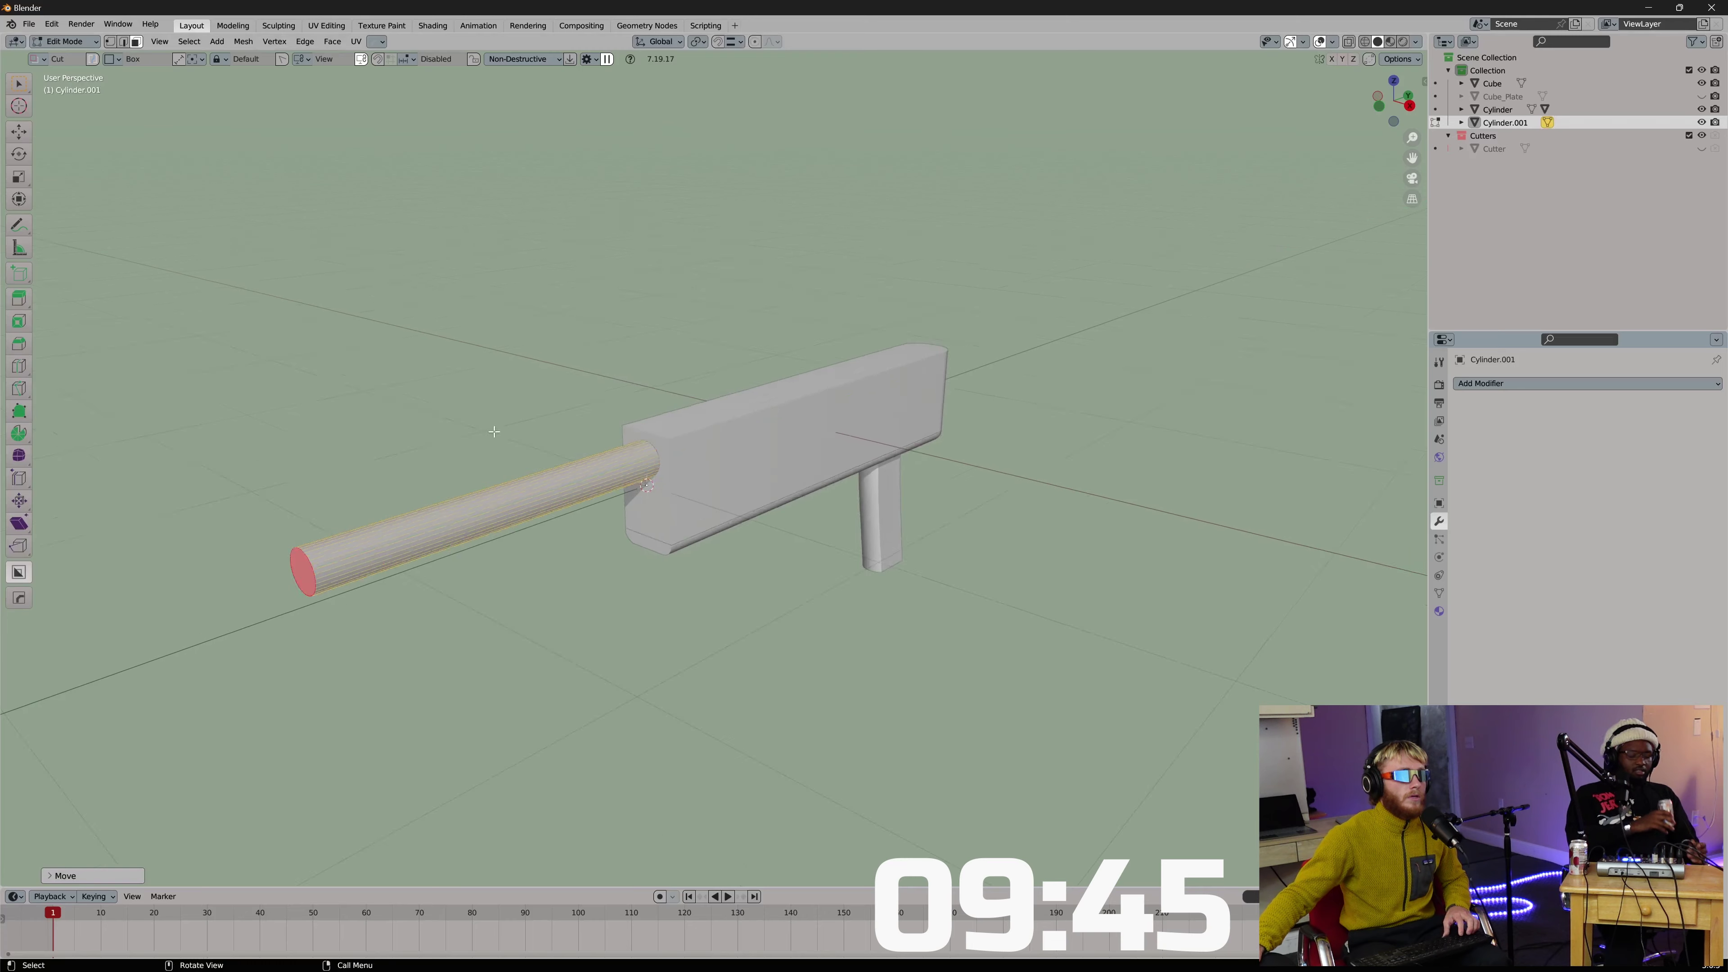
middle_drag(672, 559, 646, 544)
key(Tab)
middle_drag(649, 363, 591, 355)
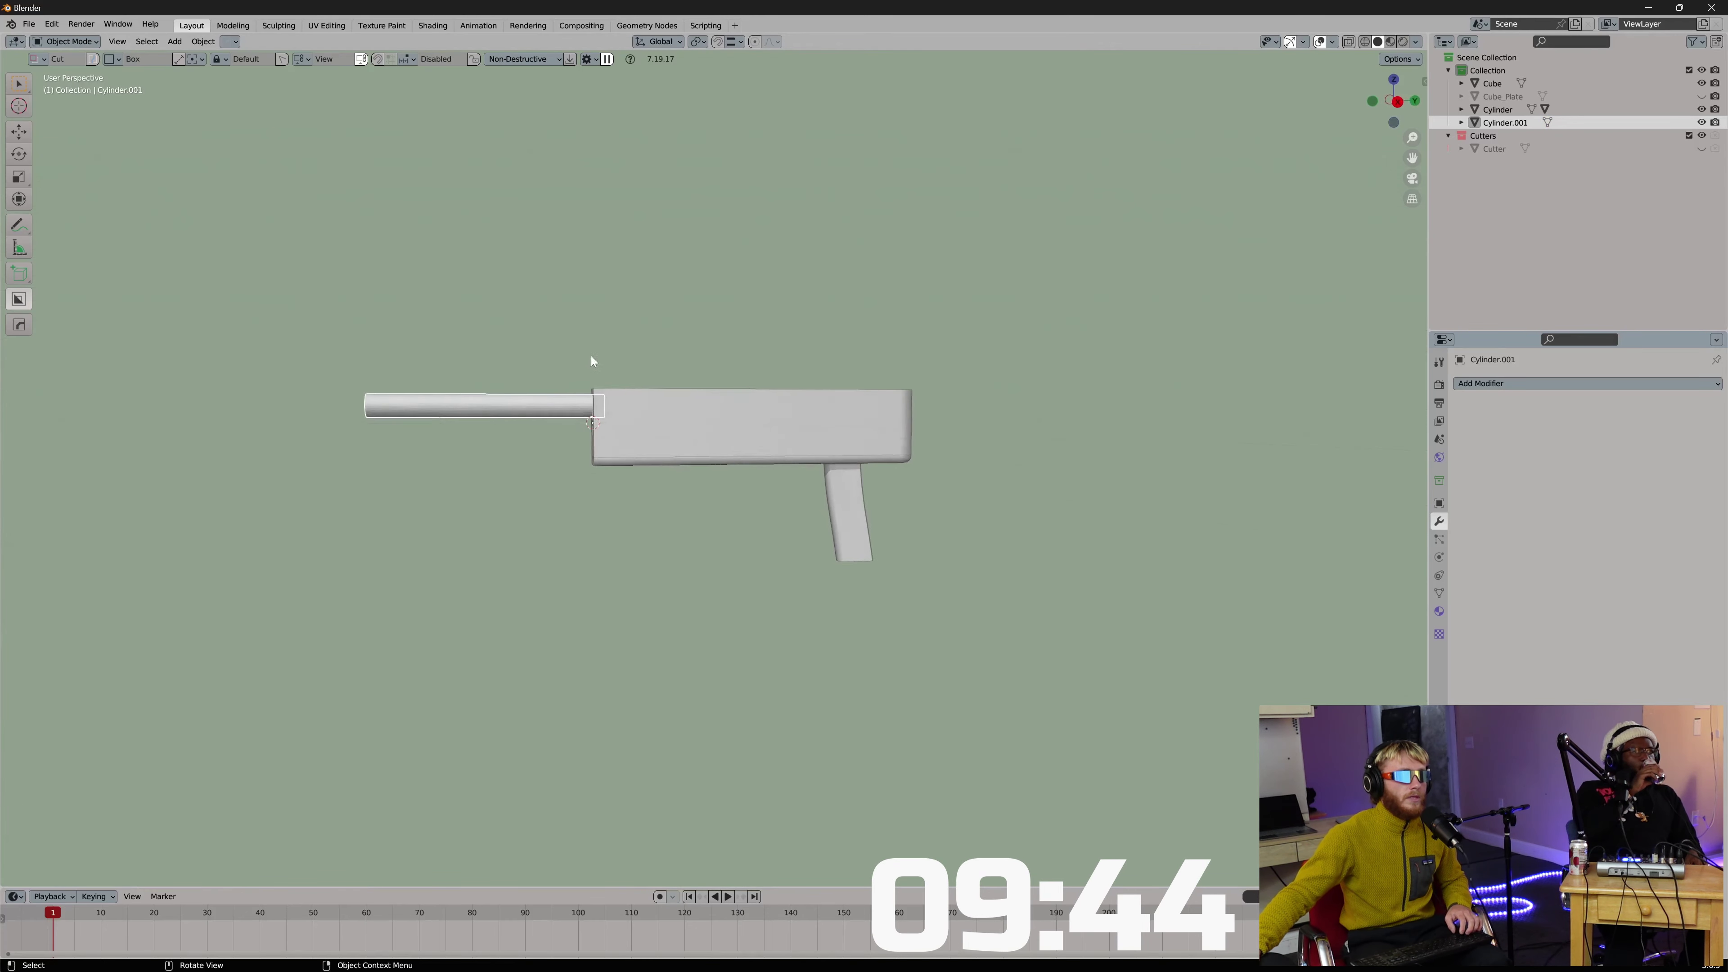
Draw a box cutter over the lower rear side of the block and create a Boolean difference cut.
click(816, 435)
alt+middle_drag(815, 435, 773, 454)
mouse_move(984, 651)
mouse_down()
mouse_move(770, 432)
mouse_move(734, 434)
mouse_up()
middle_drag(814, 441, 735, 438)
scroll(735, 438, up, 3)
key(q)
click(690, 476)
Slide the box cutter along the X axis so it recesses only one flank of the block.
middle_drag(886, 464, 884, 577)
key(g)
key(x)
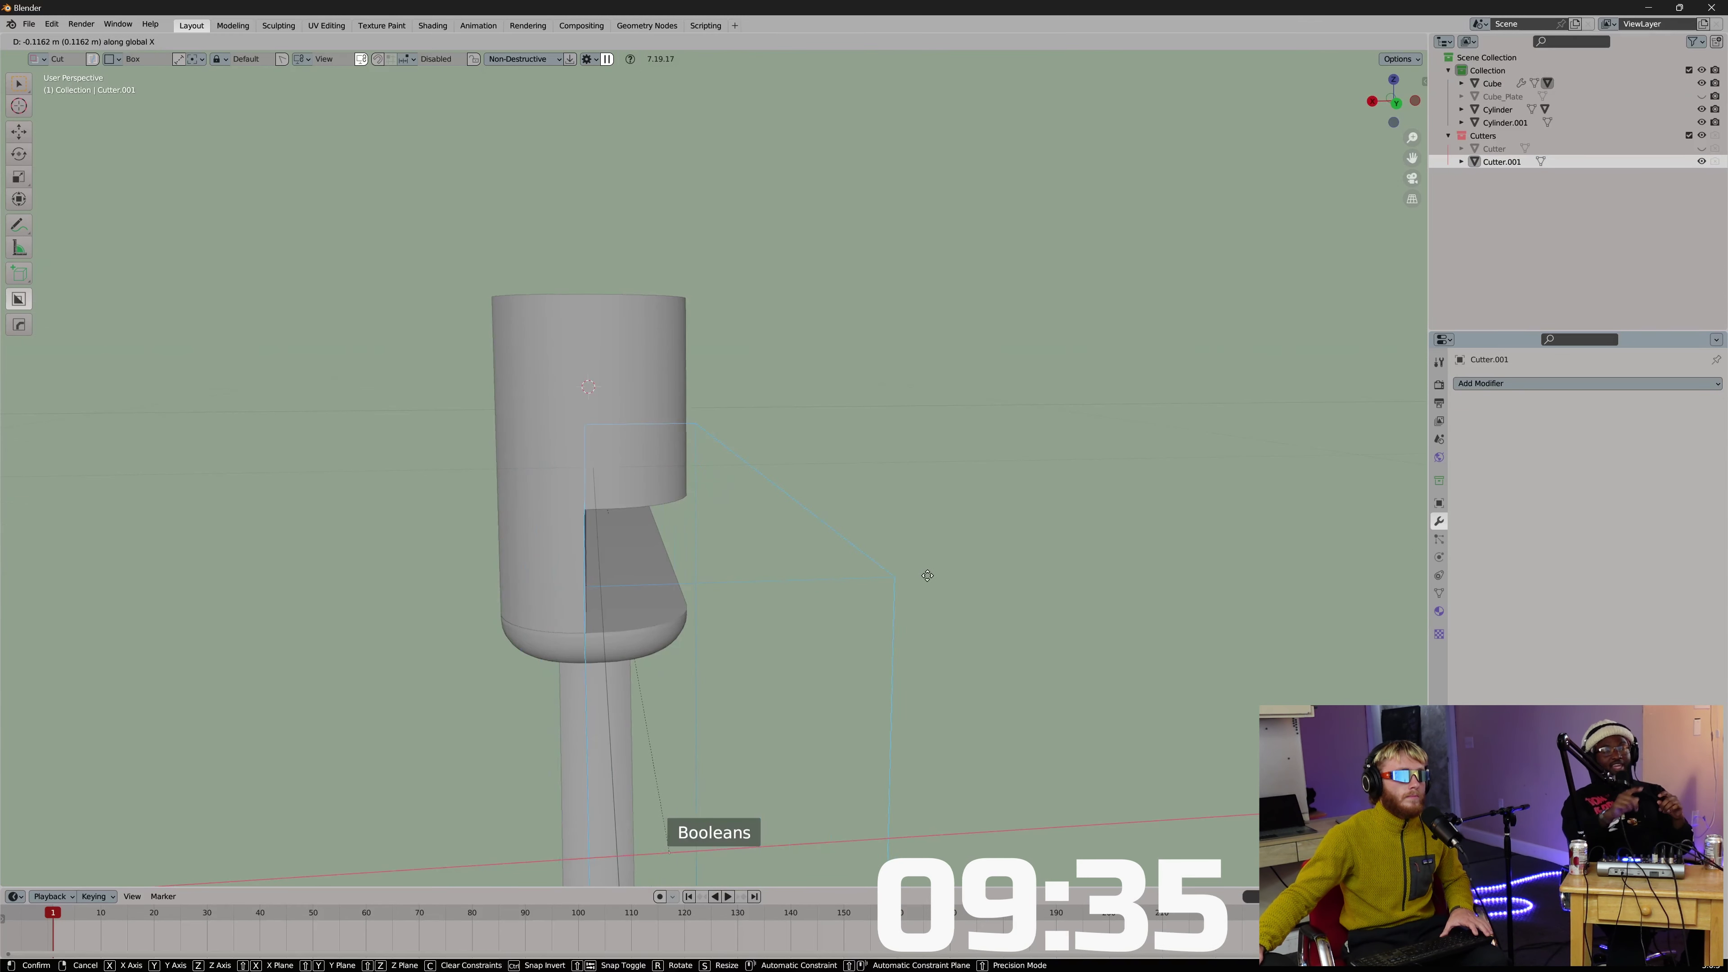
click(783, 619)
key(g)
key(x)
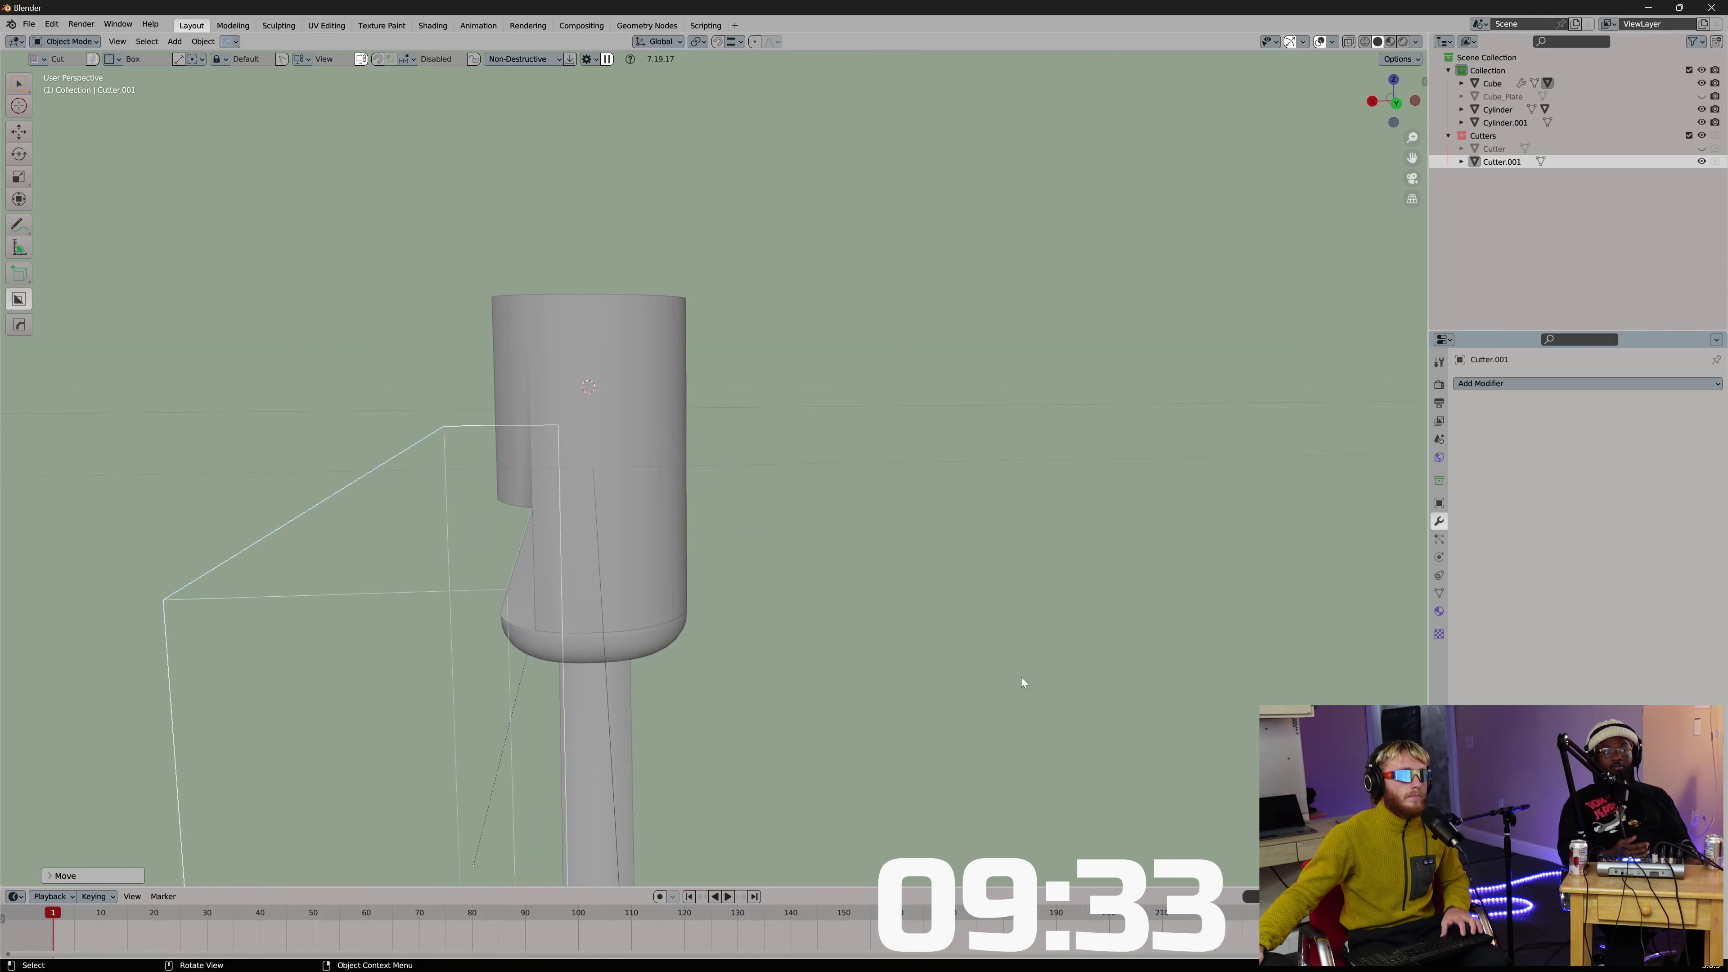
click(1016, 674)
Move the box cutter's upper edge along Z to slope the top of the recess.
middle_drag(1016, 673, 1047, 668)
key(Tab)
key(2)
click(808, 473)
scroll(809, 473, down, 5)
key(g)
key(z)
click(933, 440)
key(Tab)
Adjust the recess by moving the cutter along X and its selected edge along Y.
click(936, 402)
key(g)
middle_drag(935, 401, 714, 605)
key(x)
click(903, 441)
key(Tab)
scroll(716, 505, down, 2)
key(g)
key(y)
click(652, 644)
Bevel the cutter's edge to round the front end of the side recess.
middle_drag(809, 579, 718, 418)
scroll(760, 440, up, 3)
click(714, 418)
key(ctrl+b)
click(895, 489)
key(Tab)
Mirror the cutter across the block on the X axis and hide the cutter.
scroll(908, 272, down, 3)
middle_drag(877, 305, 679, 375)
scroll(813, 364, up, 3)
shift+click(659, 377)
key(alt+x)
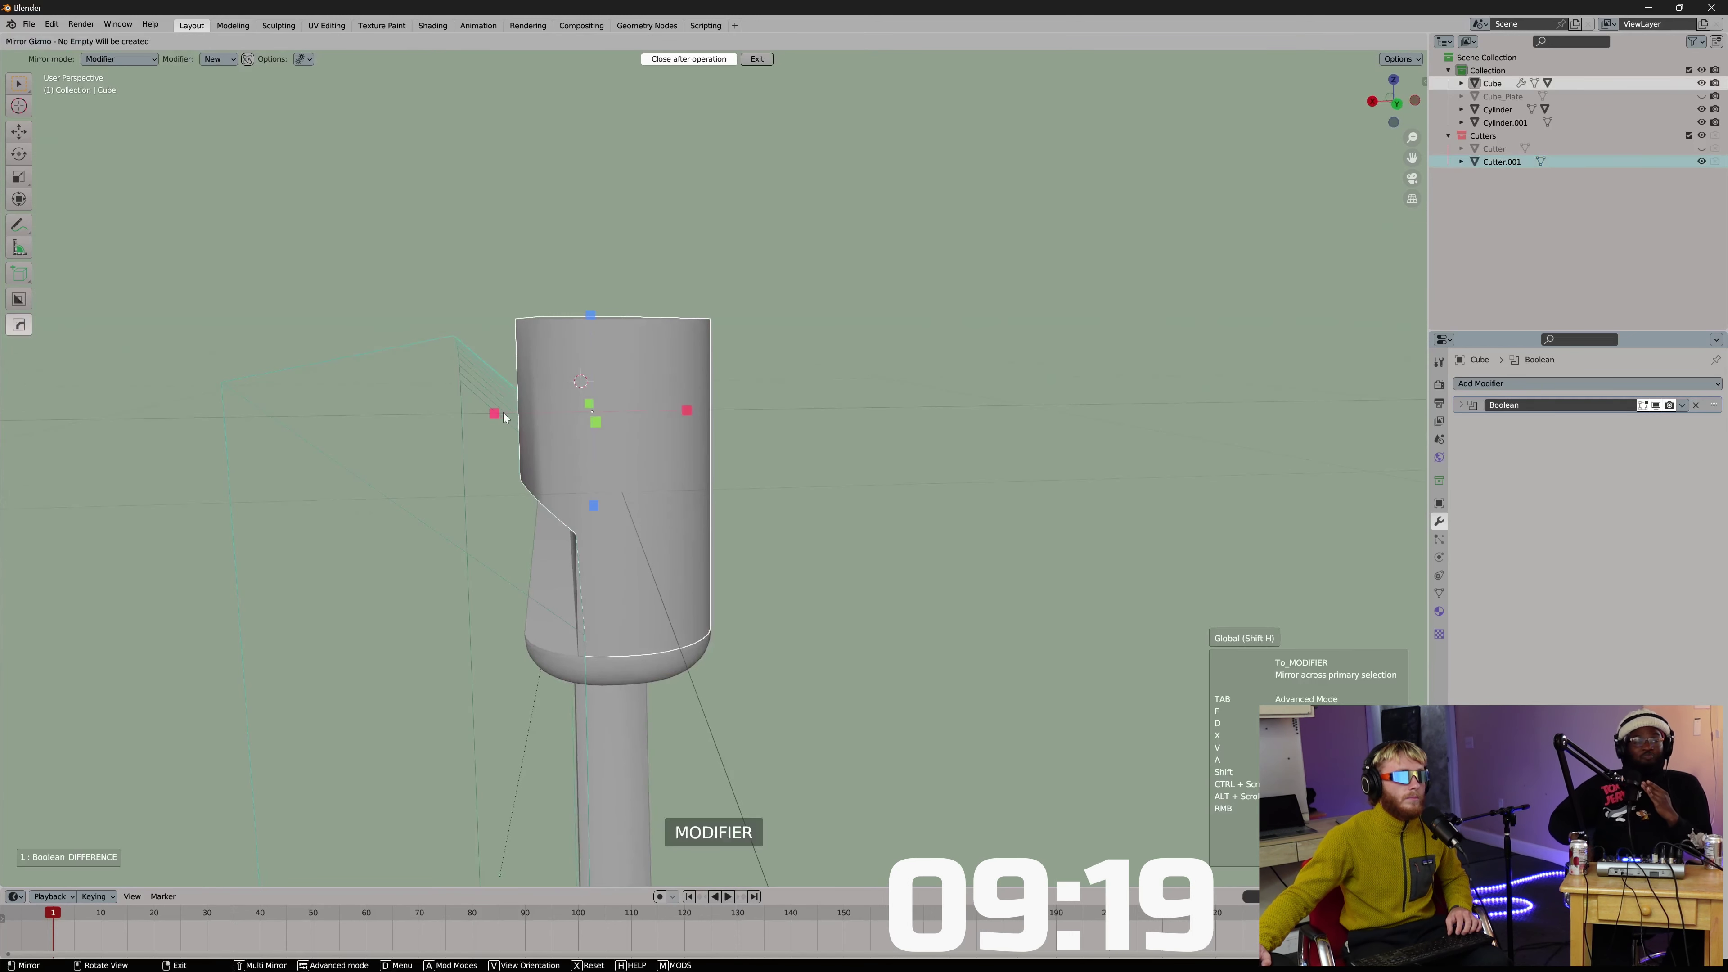
key(Escape)
middle_drag(568, 416, 683, 413)
click(629, 440)
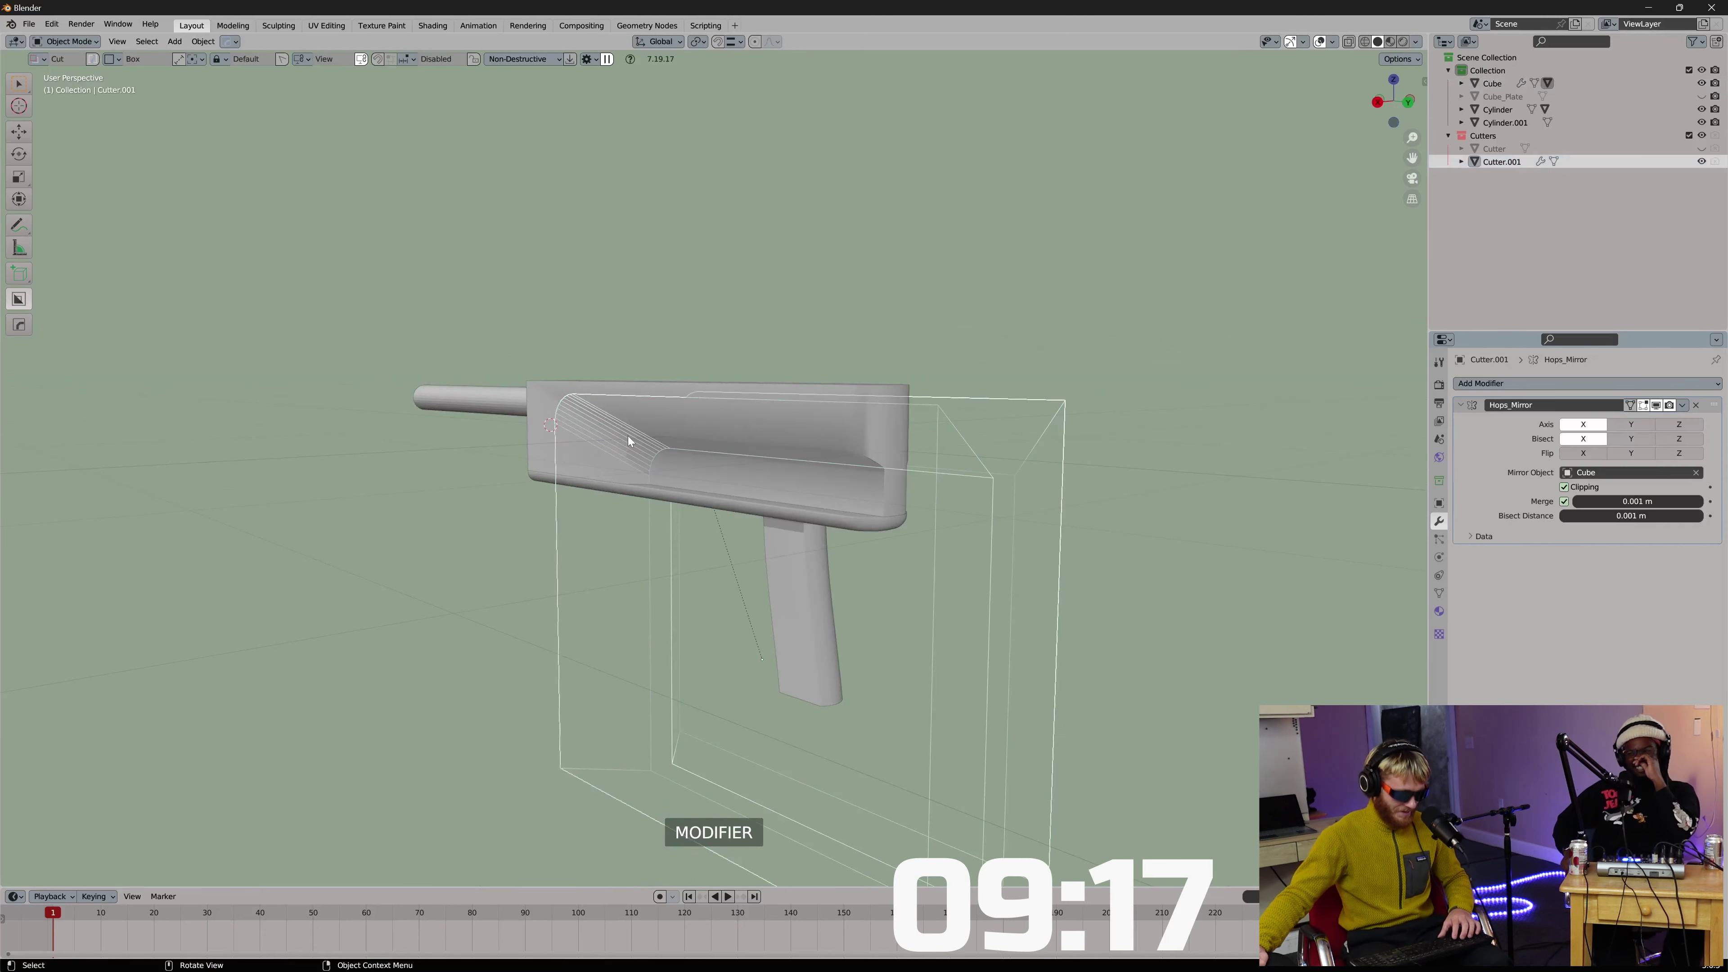
key(h)
Try Sharpen on the recessed block and undo it.
scroll(642, 424, up, 2)
click(707, 342)
key(q)
middle_drag(715, 348, 768, 357)
click(666, 317)
scroll(767, 356, up, 2)
key(ctrl+z)
key(ctrl+z)
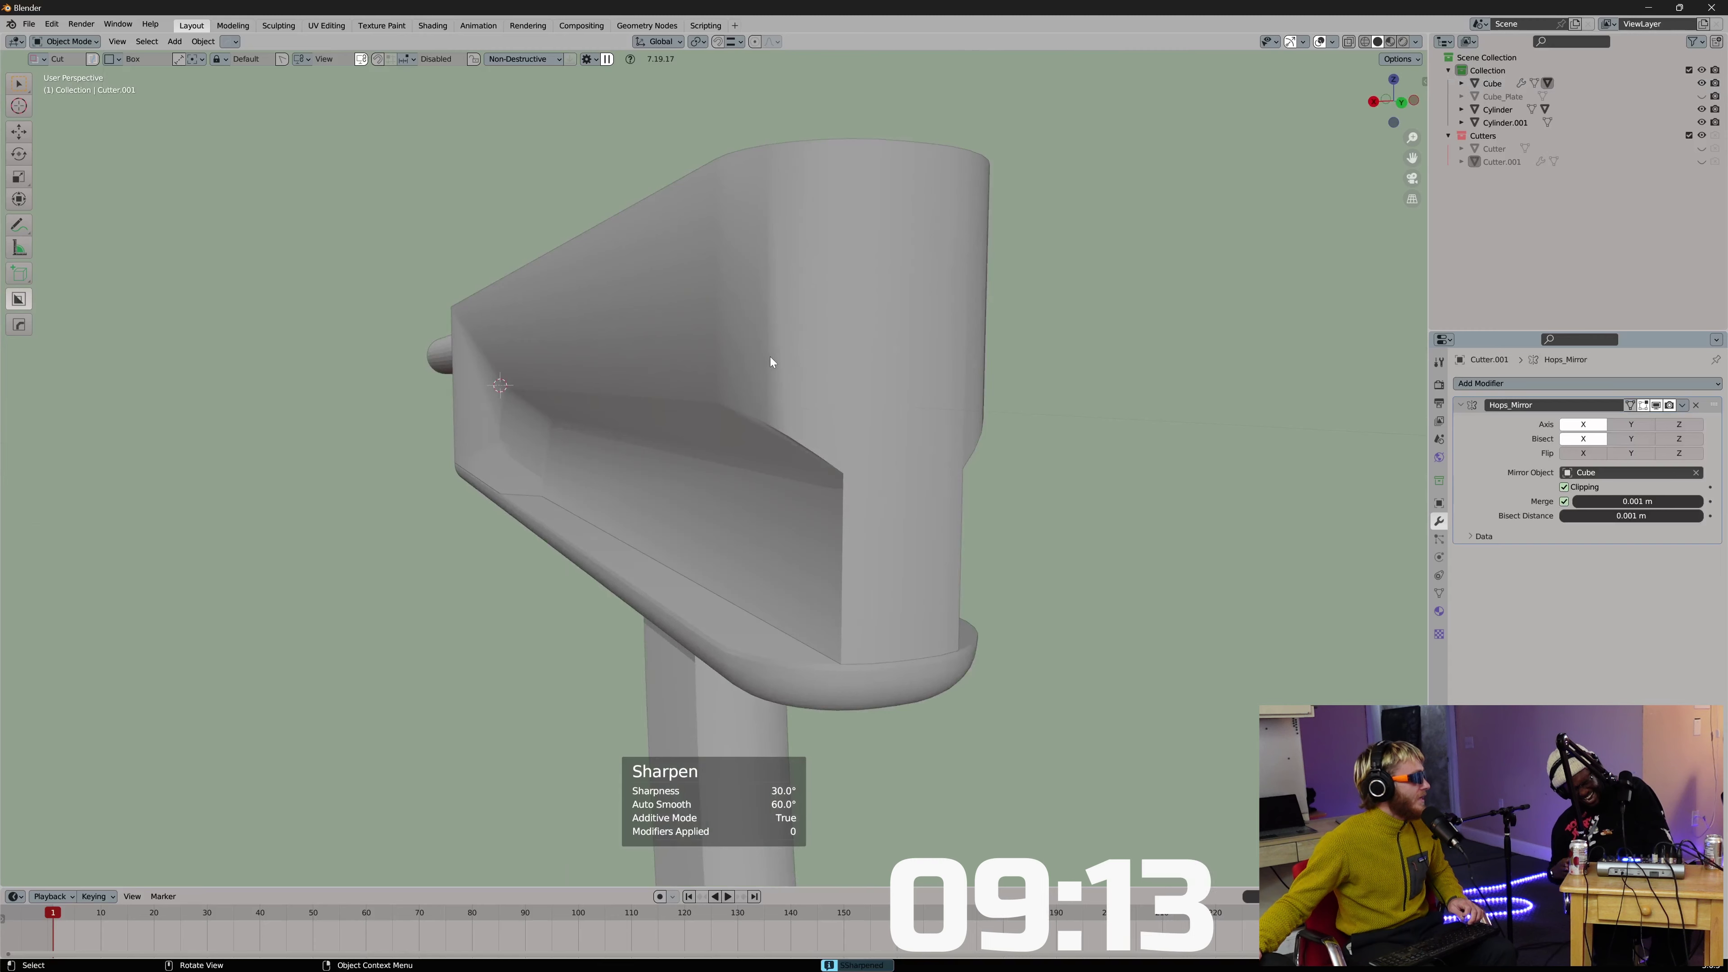
Bring back the block's Boolean cutter and delete it to discard the mirrored side recesses.
click(799, 370)
key(q)
click(776, 394)
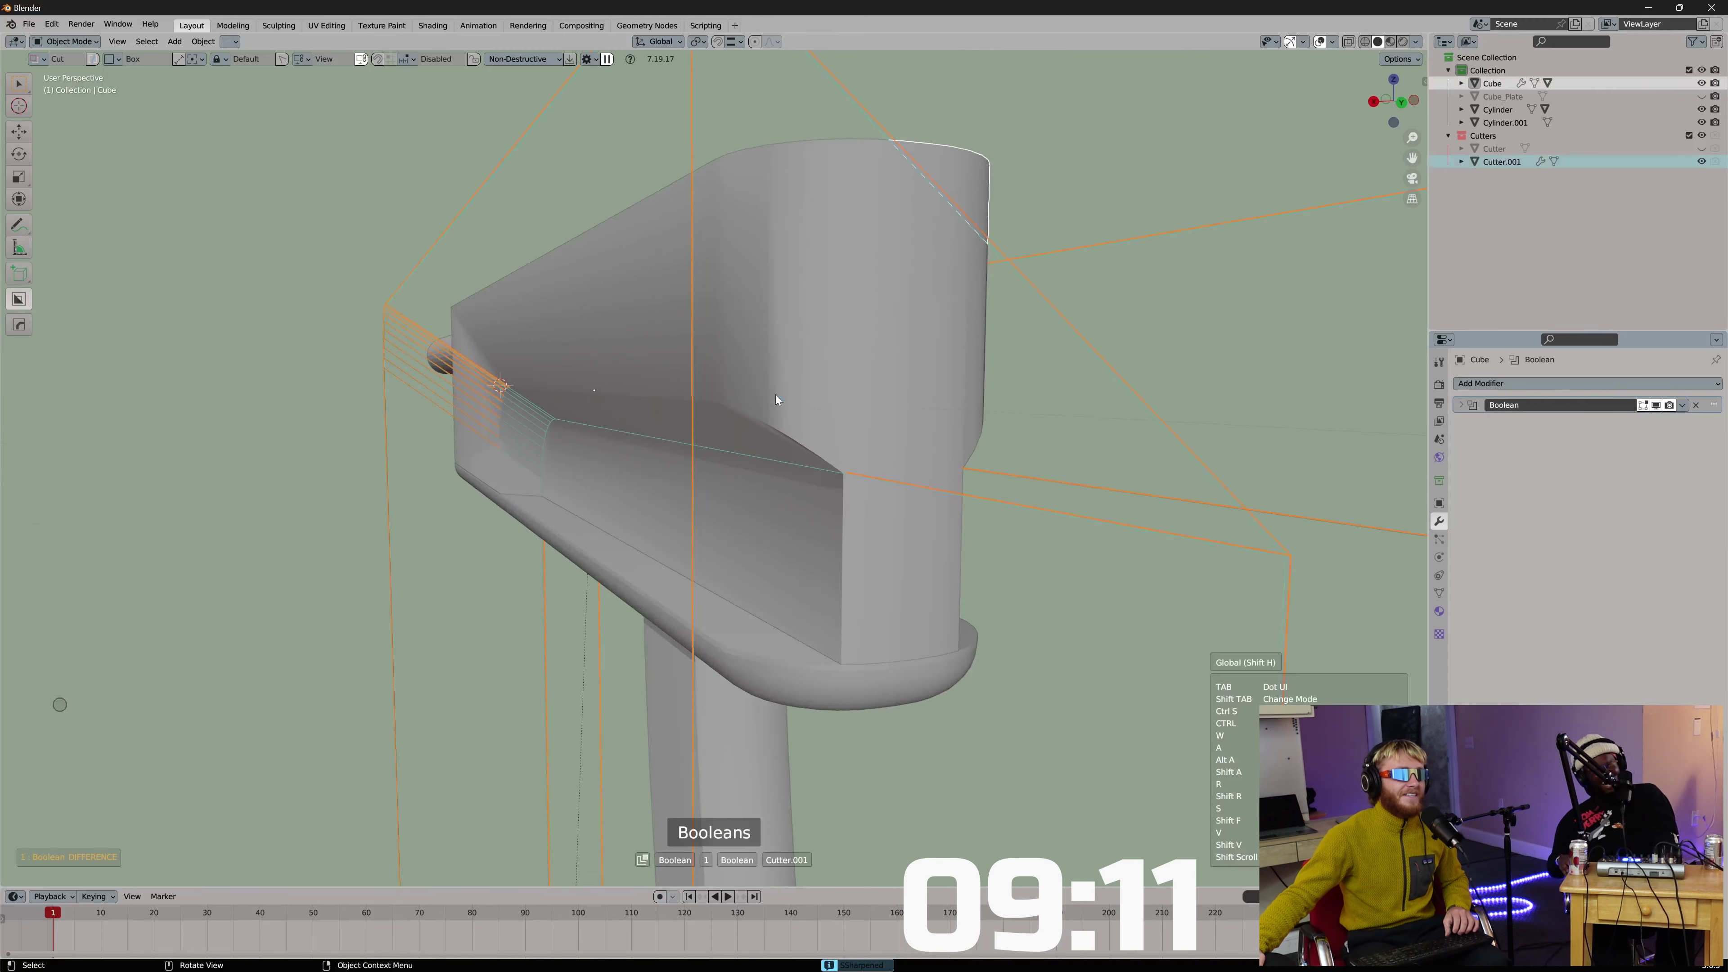
click(712, 410)
key(Delete)
click(712, 410)
Draw a new, shallower box cutter along the block's upper side and create a Boolean cut from it.
middle_drag(711, 410, 791, 405)
scroll(793, 489, down, 2)
click(798, 487)
click(802, 402)
mouse_move(621, 328)
mouse_down()
mouse_move(689, 360)
mouse_move(1083, 428)
mouse_up()
key(Escape)
drag(556, 345, 810, 410)
drag(1145, 434, 1144, 434)
mouse_move(1144, 434)
middle_down()
mouse_move(861, 452)
mouse_move(634, 510)
mouse_move(761, 478)
mouse_move(738, 391)
middle_up()
click(641, 508)
scroll(761, 477, up, 2)
key(q)
click(758, 478)
Shift the new cutter's geometry along the Y axis and bevel its selected edge.
key(Tab)
key(Tab)
key(g)
key(y)
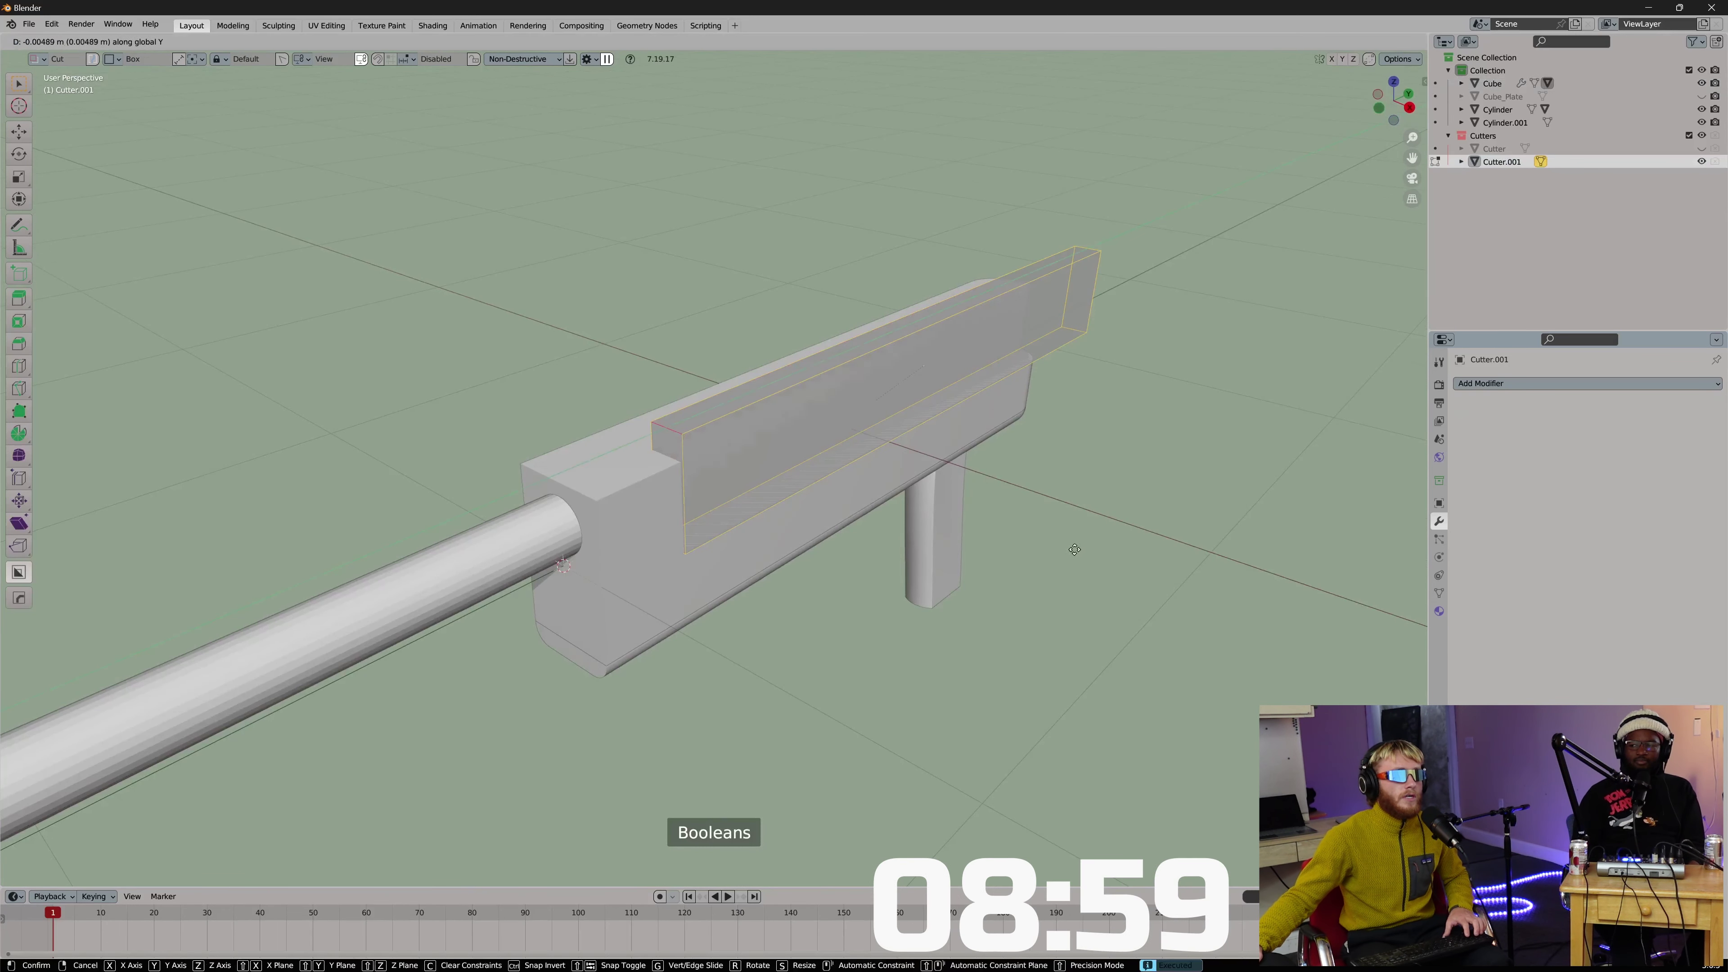
click(1041, 585)
middle_drag(1041, 585, 719, 517)
key(ctrl+v)
key(Escape)
middle_drag(1000, 559, 799, 486)
key(ctrl+b)
click(901, 544)
Flip the normals of the selected face geometry on the new side cutter.
scroll(798, 486, up, 2)
key(3)
click(671, 406)
middle_drag(671, 405, 873, 409)
right_click(873, 409)
key(Escape)
key(alt+n)
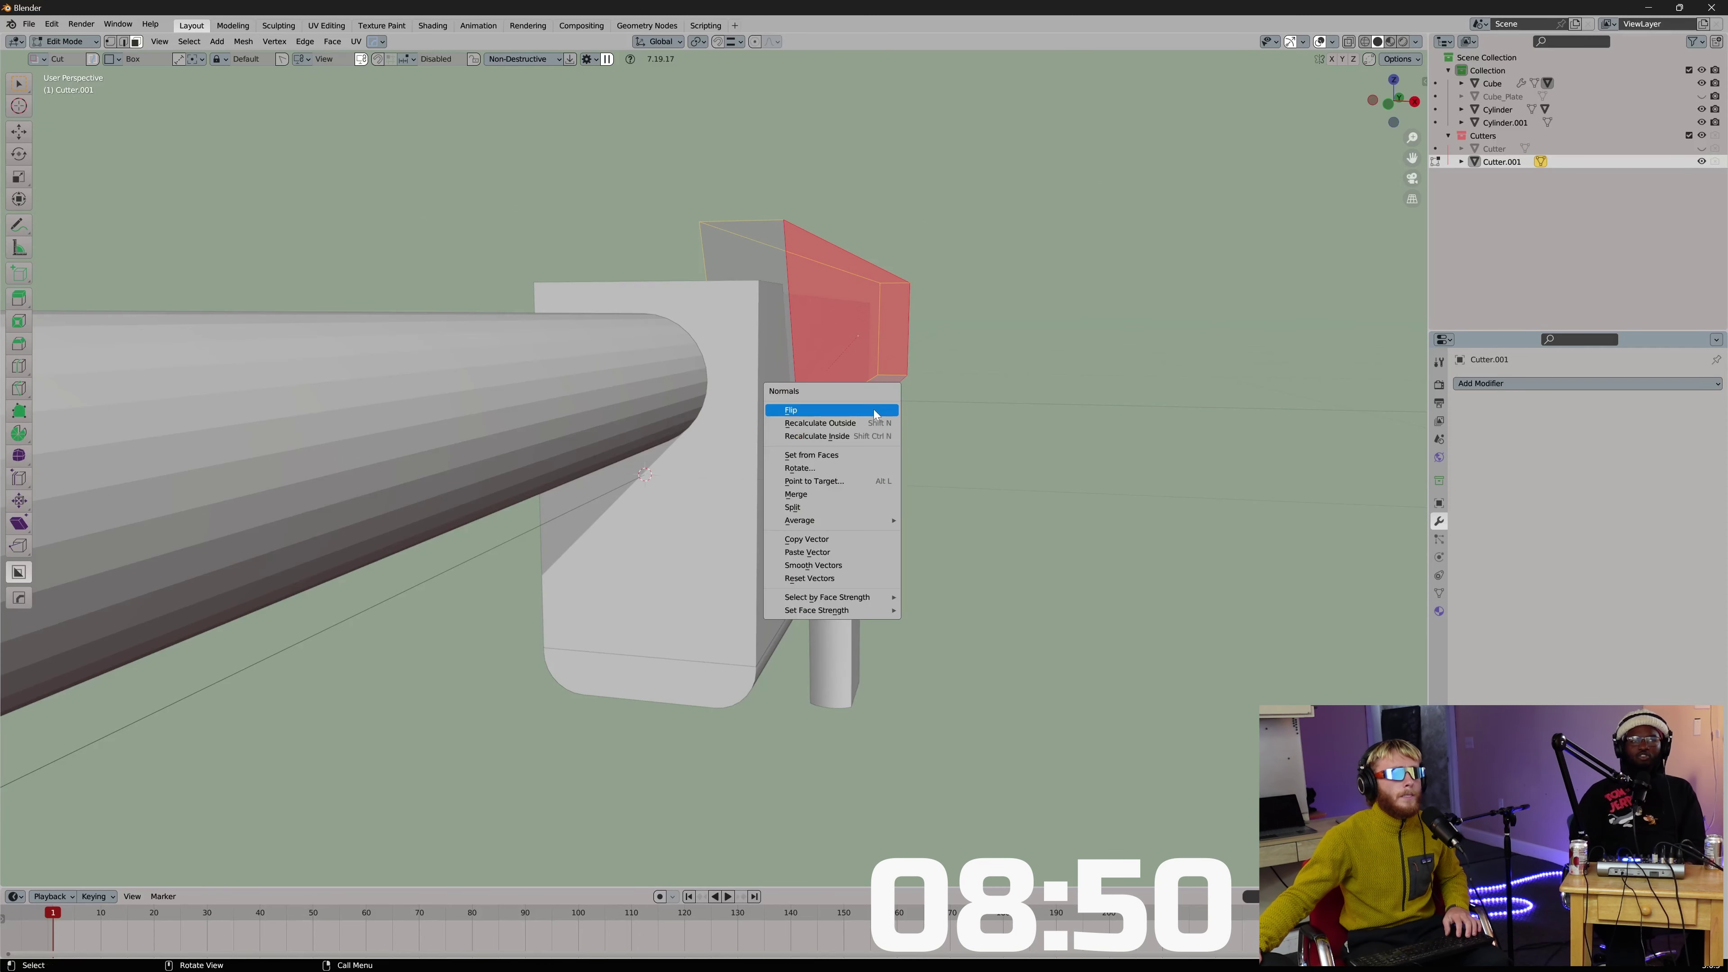
click(854, 413)
Bevel the side cutter's selected geometry with nine segments to round the recess it cuts.
scroll(952, 463, up, 3)
middle_drag(974, 466, 947, 475)
key(ctrl+b)
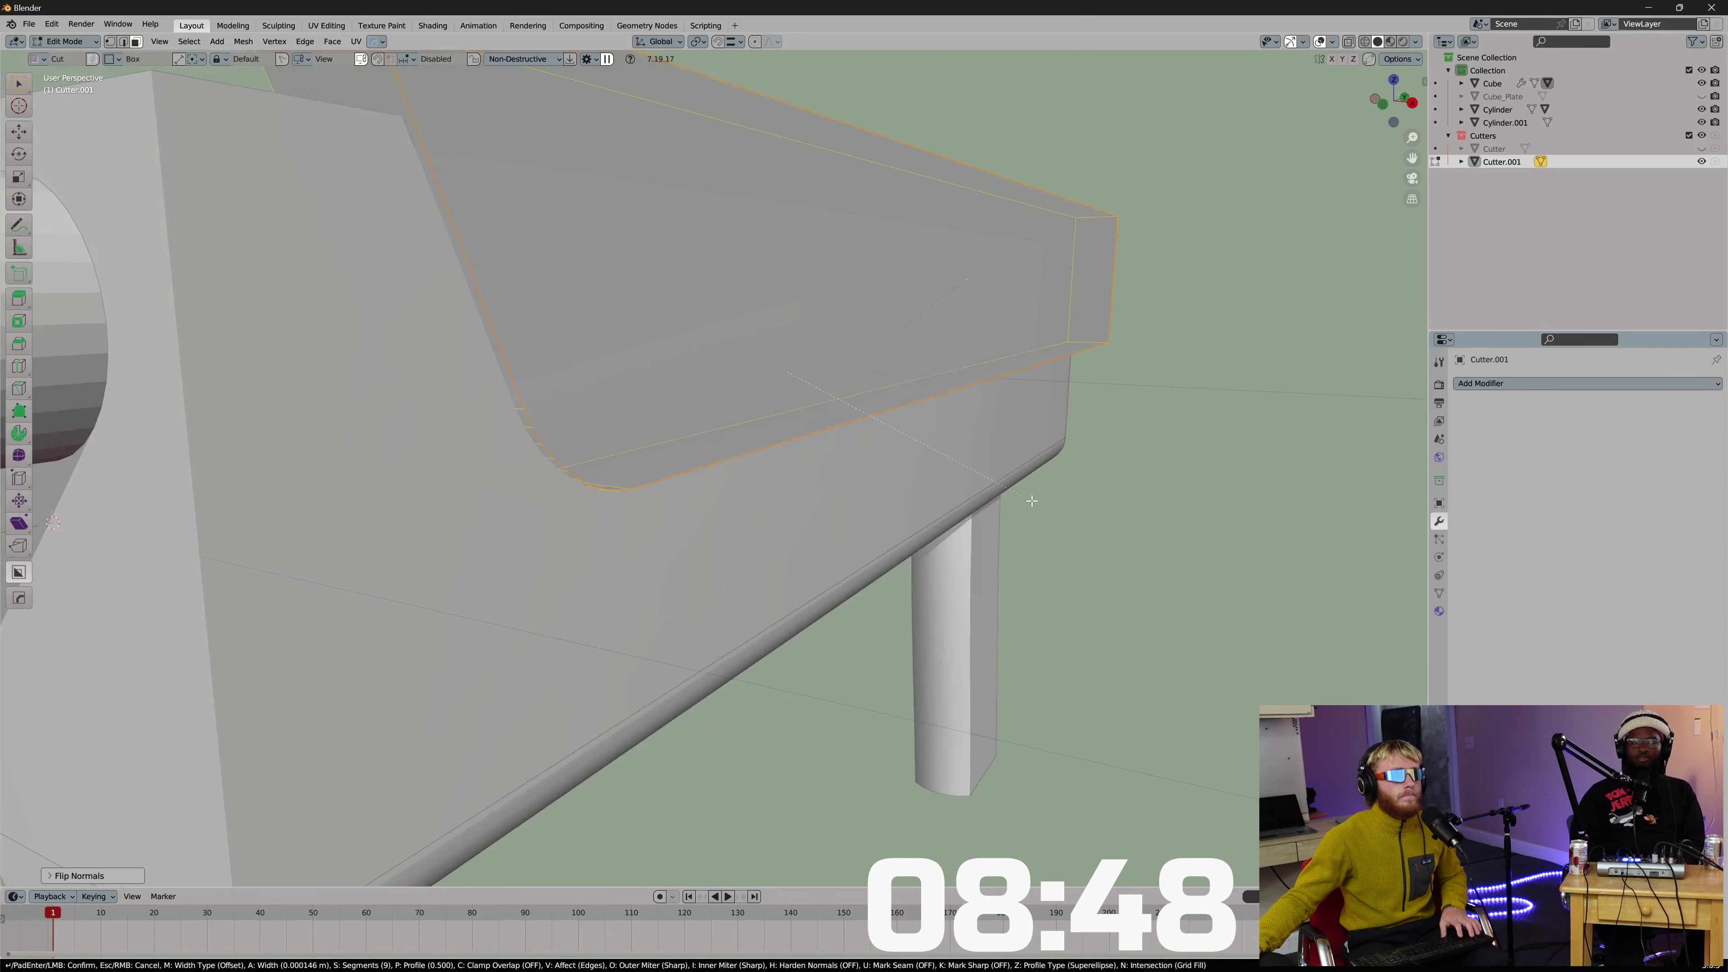
click(1056, 436)
key(Tab)
Hide the cutter and mirror the recessed block across the X axis with a mirror modifier.
middle_drag(1057, 435, 822, 353)
scroll(912, 342, down, 2)
key(h)
click(688, 383)
key(alt+x)
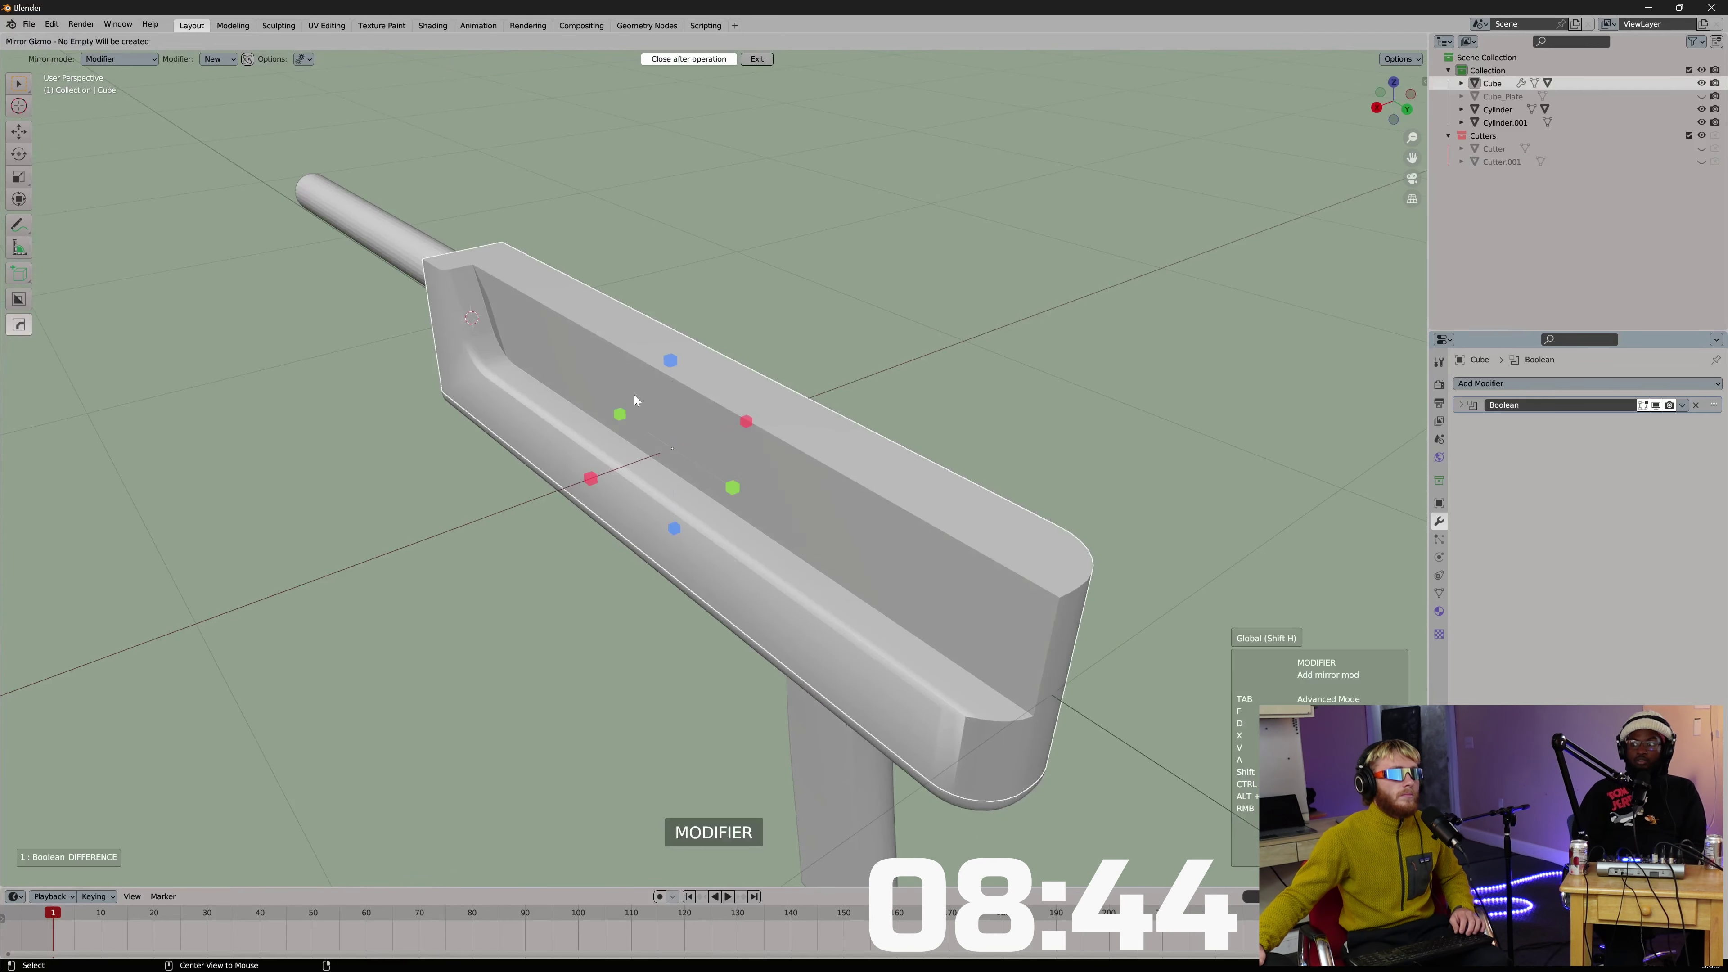
click(587, 474)
middle_drag(621, 469, 860, 379)
Round the block's upper edge path with a nine-segment bevel about 0.107 m wide.
key(Tab)
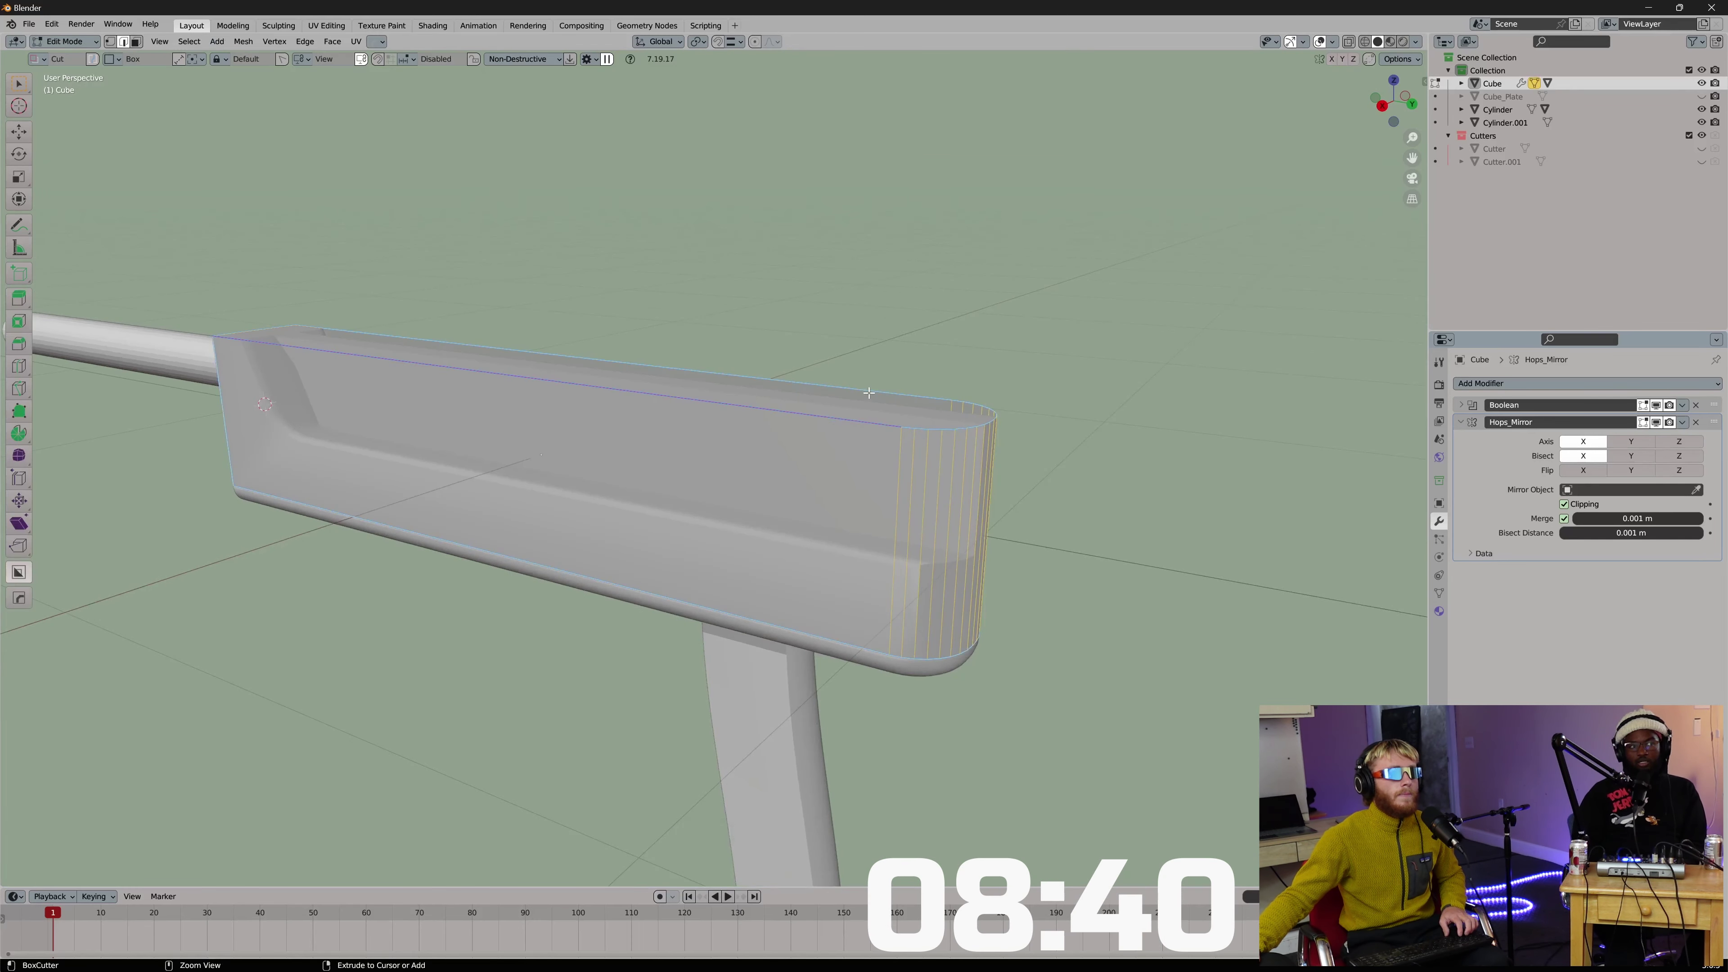
ctrl+click(868, 393)
key(ctrl+b)
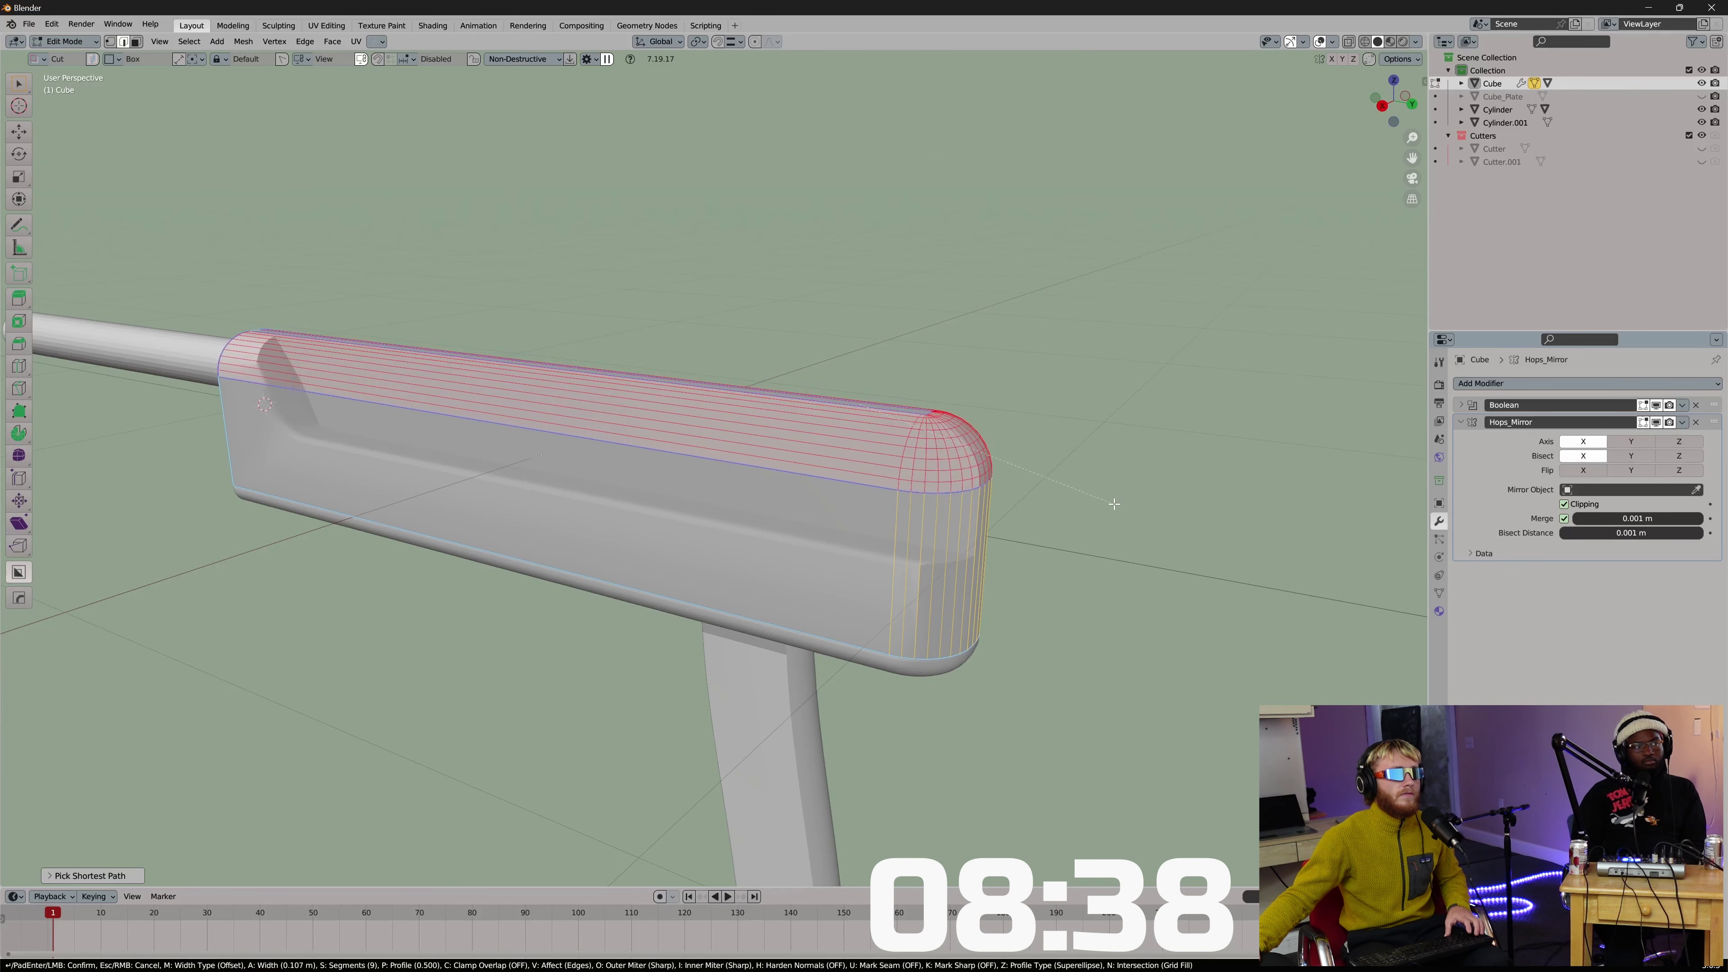
click(1113, 504)
key(Tab)
middle_drag(1119, 340, 924, 345)
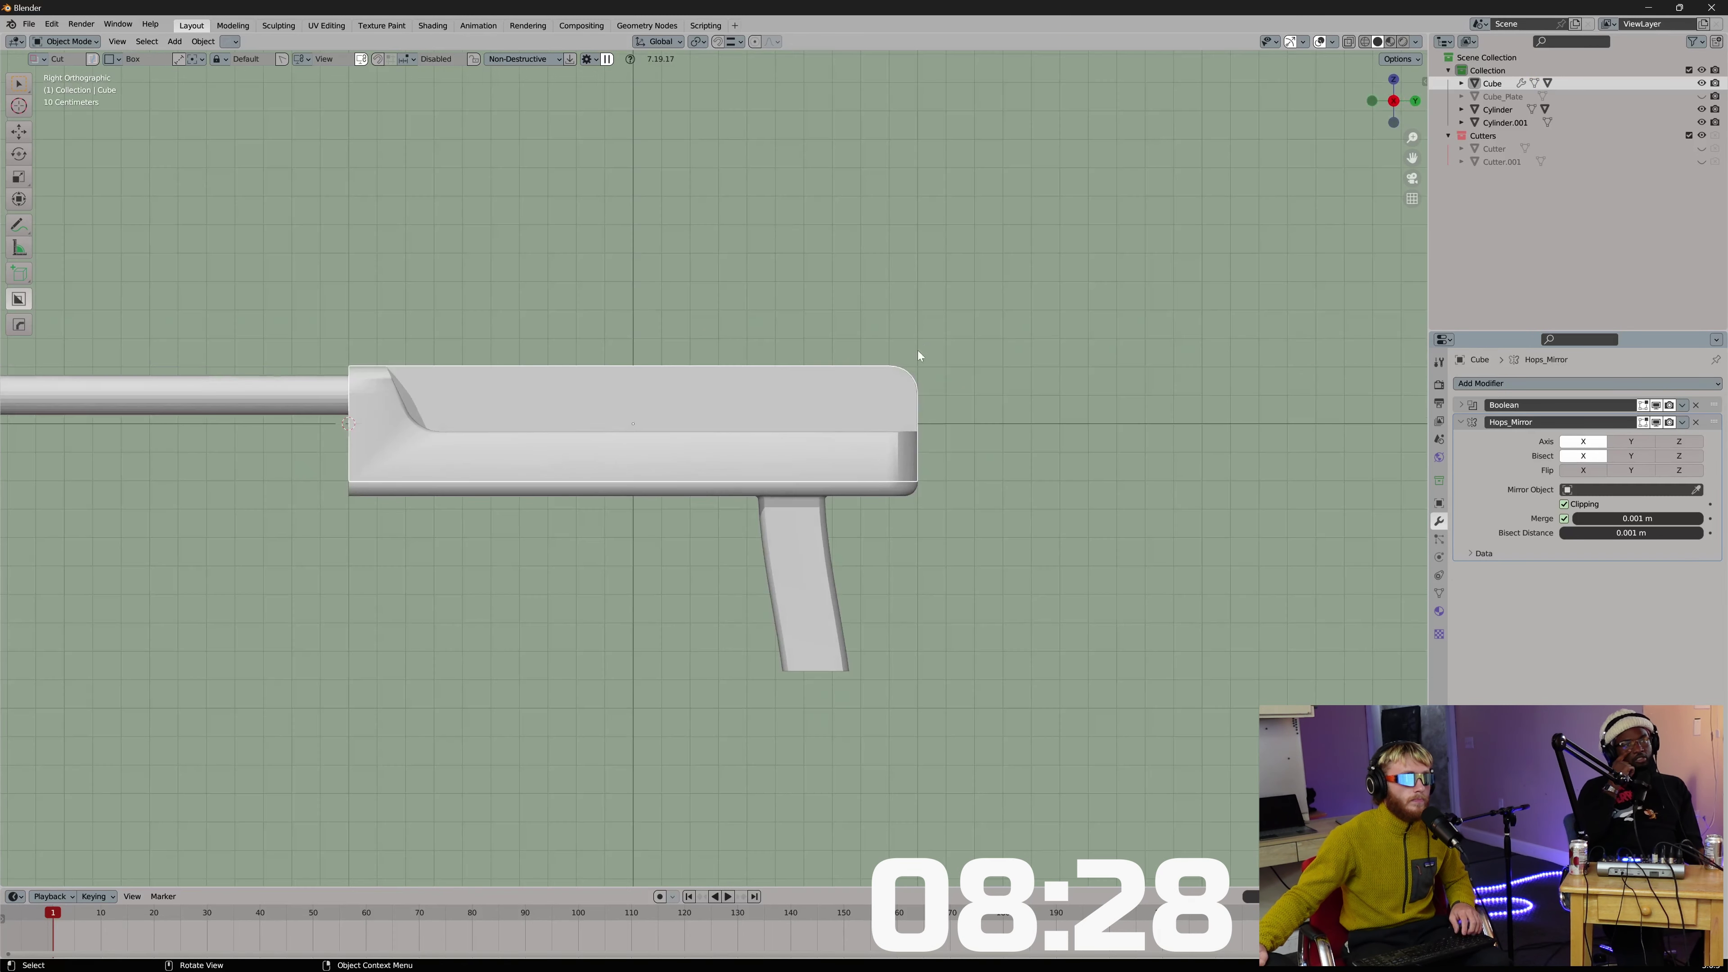
Delete the grip under the block and select the block.
scroll(924, 345, up, 3)
shift+middle_drag(816, 472, 914, 375)
click(874, 381)
key(Delete)
click(899, 351)
Convert the block's underside face into a separate plate and scale it slightly, excluding the X axis.
key(Tab)
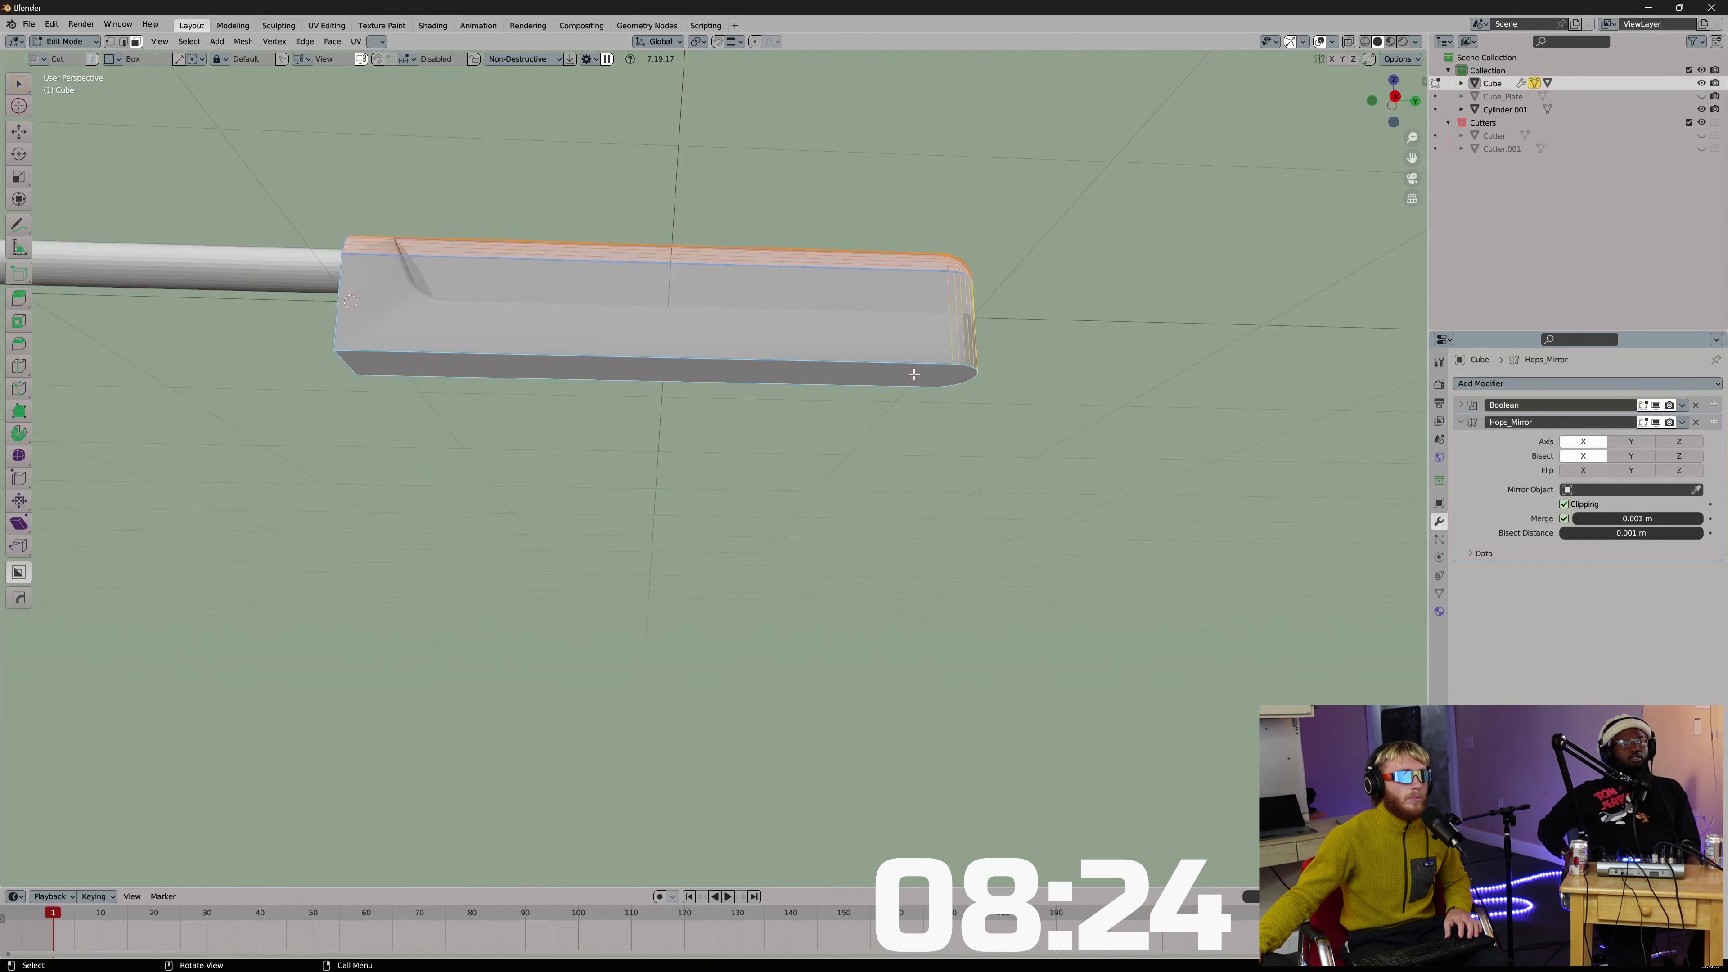
click(914, 374)
key(q)
click(940, 428)
mouse_move(1064, 441)
middle_down()
mouse_move(1014, 428)
mouse_move(1056, 416)
middle_up()
key(s)
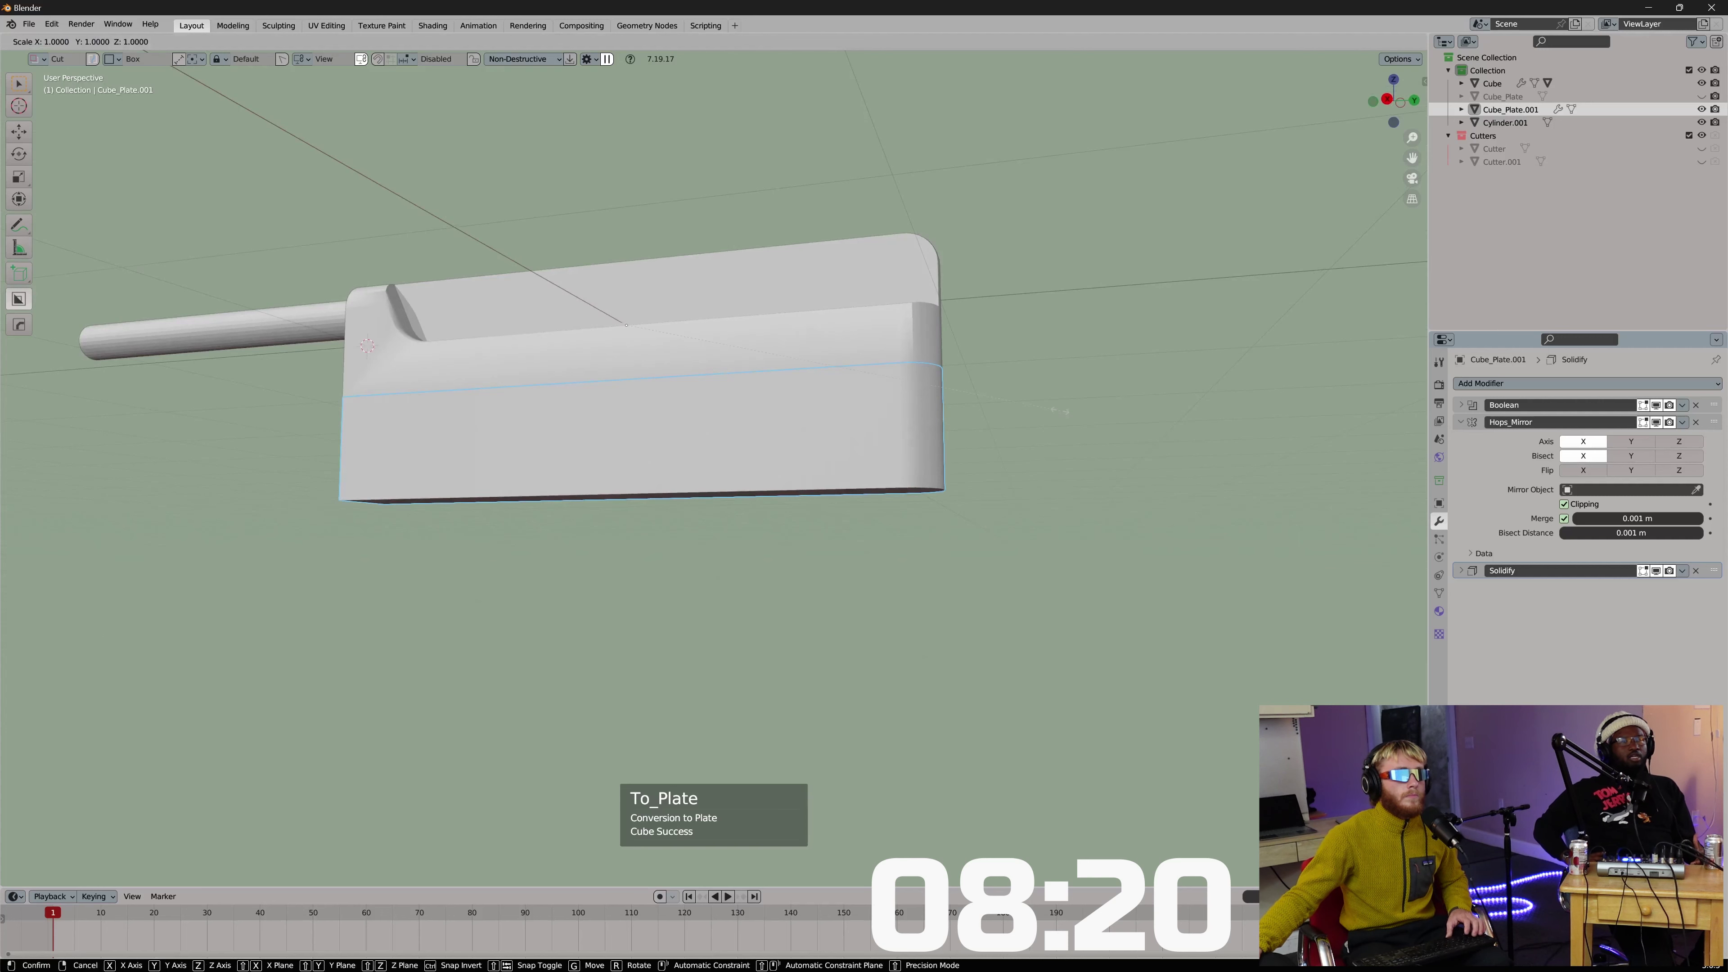
key(shift+x)
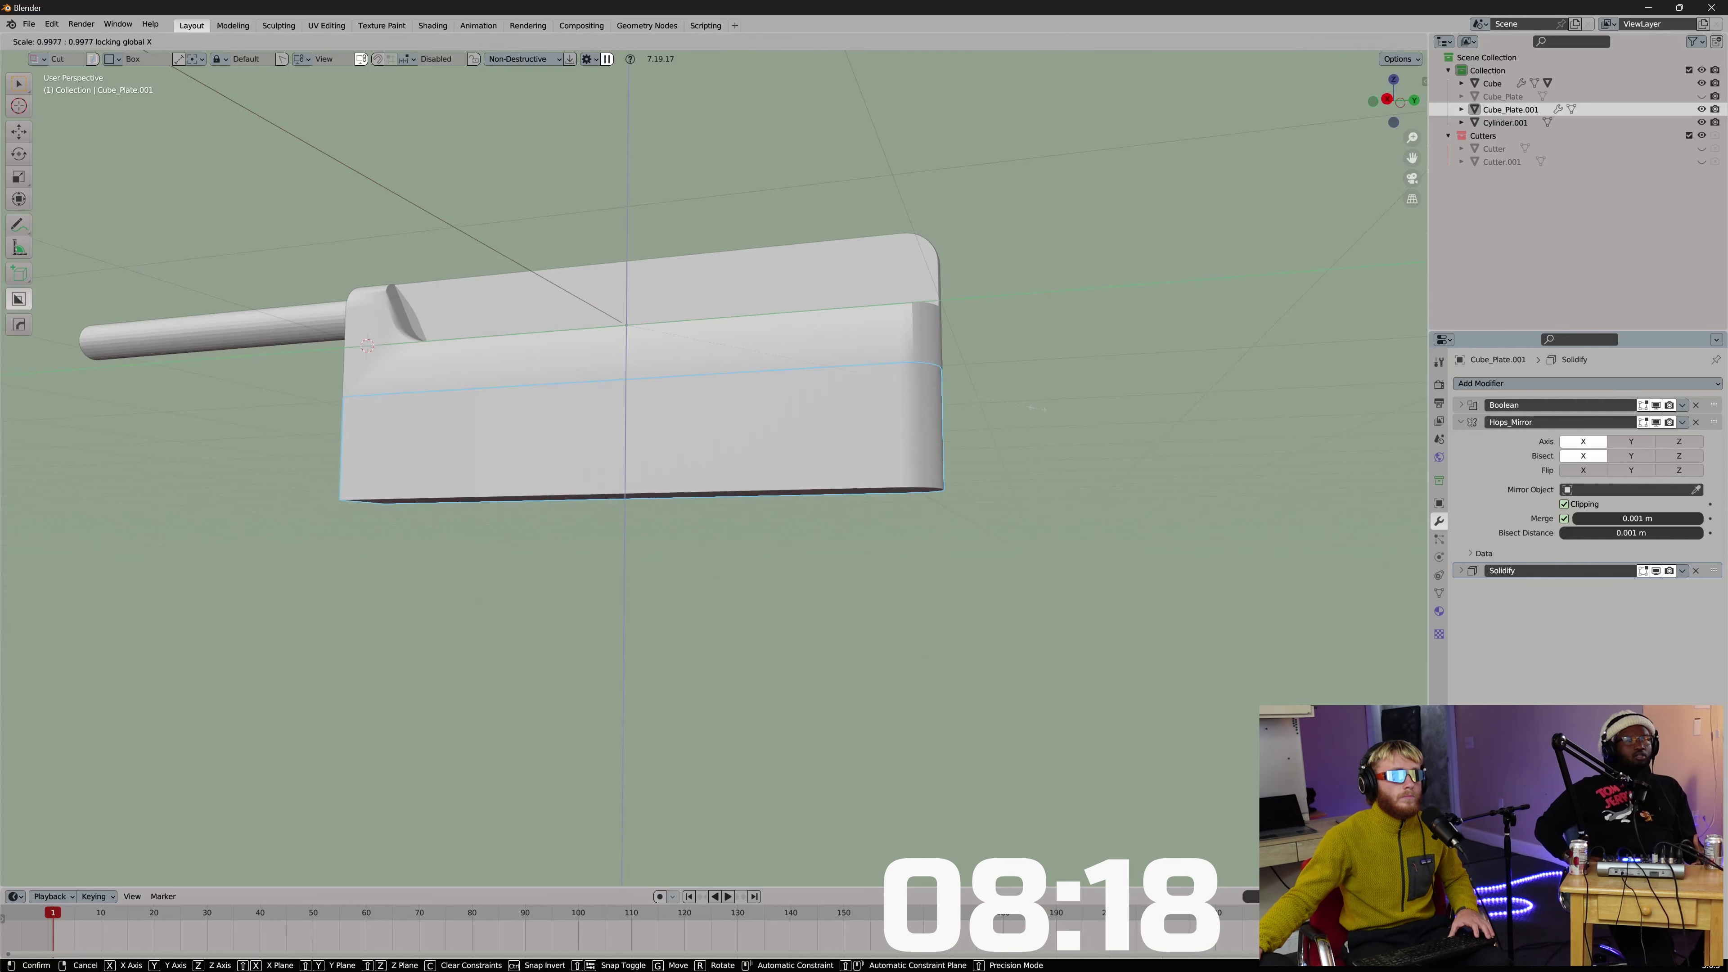
click(942, 405)
Delete the new underside plate and reselect the block.
middle_drag(942, 405, 858, 338)
key(x)
click(903, 417)
click(865, 366)
key(alt+Tab)
key(alt+Tab)
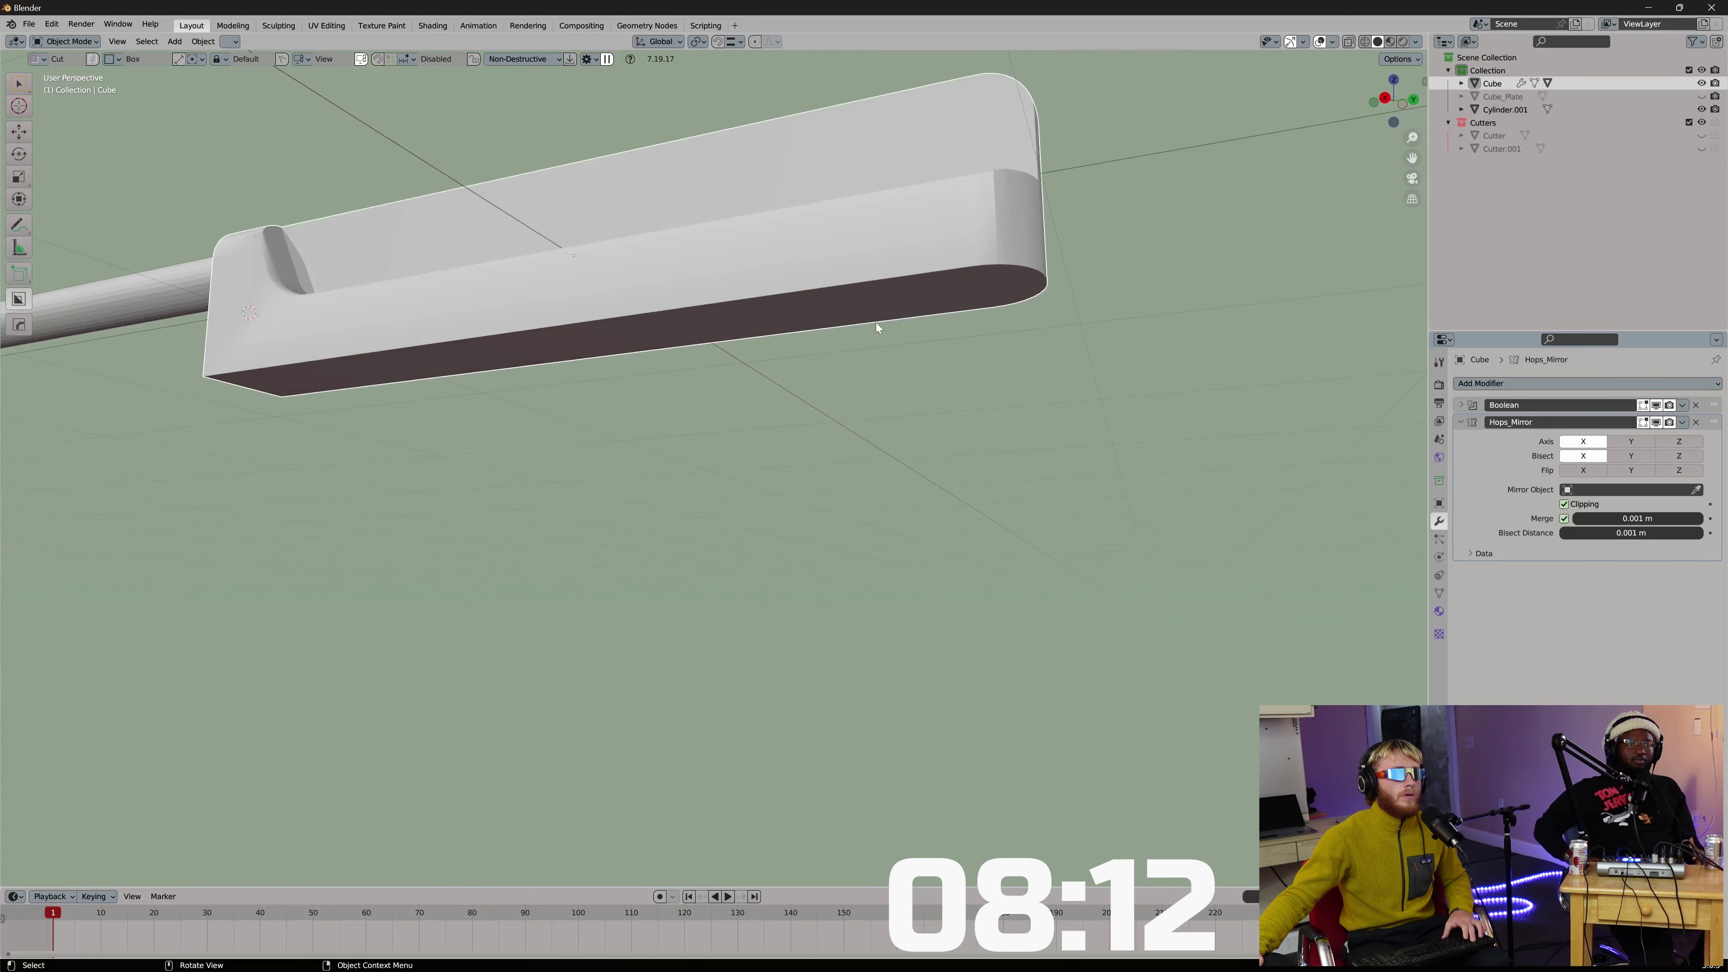
Try the Warp Drive Plane operation with the block's underside face selected.
key(Tab)
middle_drag(941, 284, 944, 280)
right_click(1033, 314)
mouse_move(990, 324)
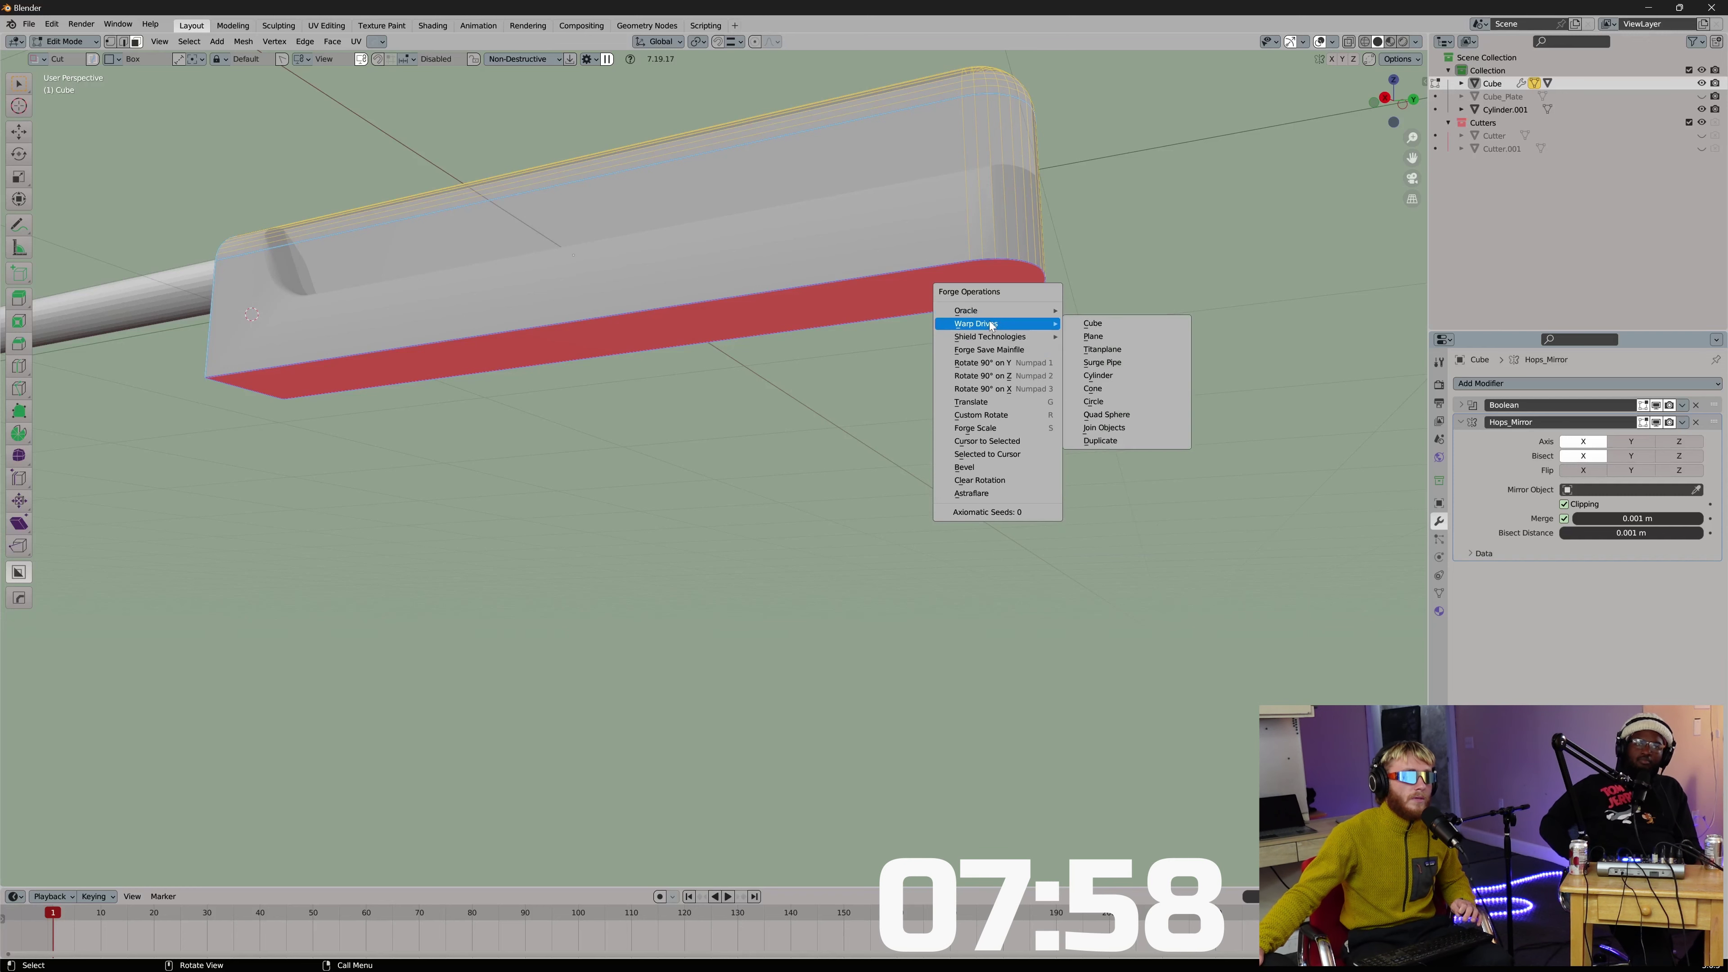
click(1093, 337)
click(966, 327)
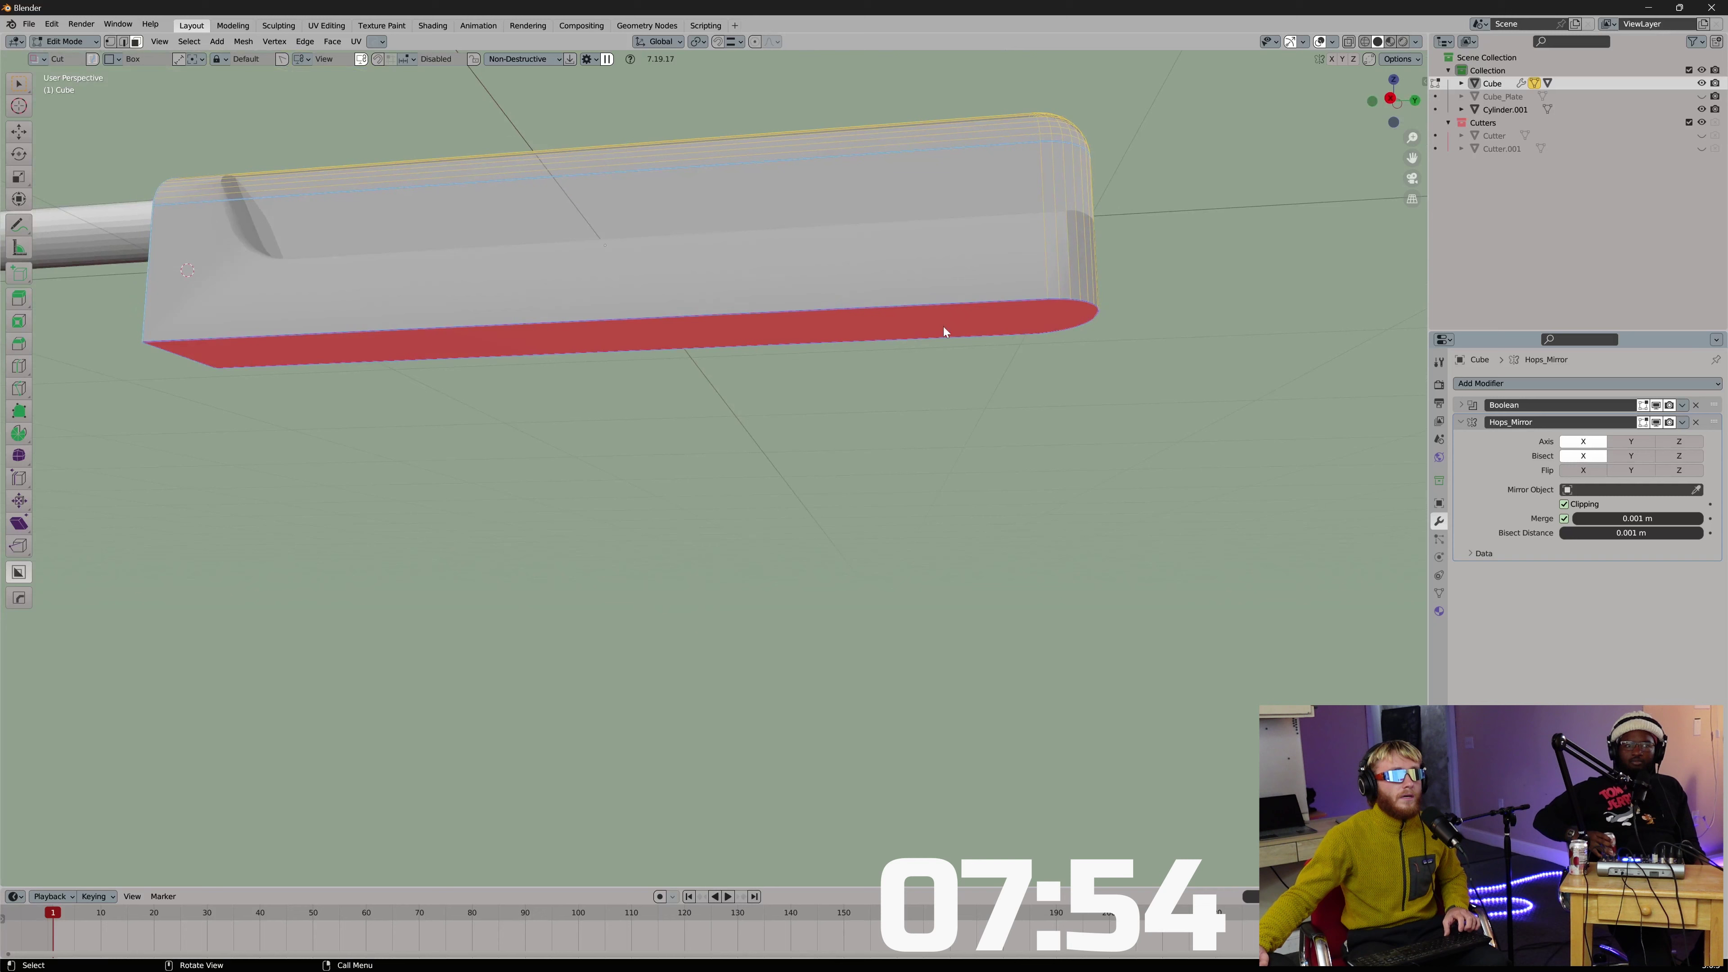
Convert the underside face to a plate with To_Plate, extending about 0.117 m below the block.
key(q)
click(934, 324)
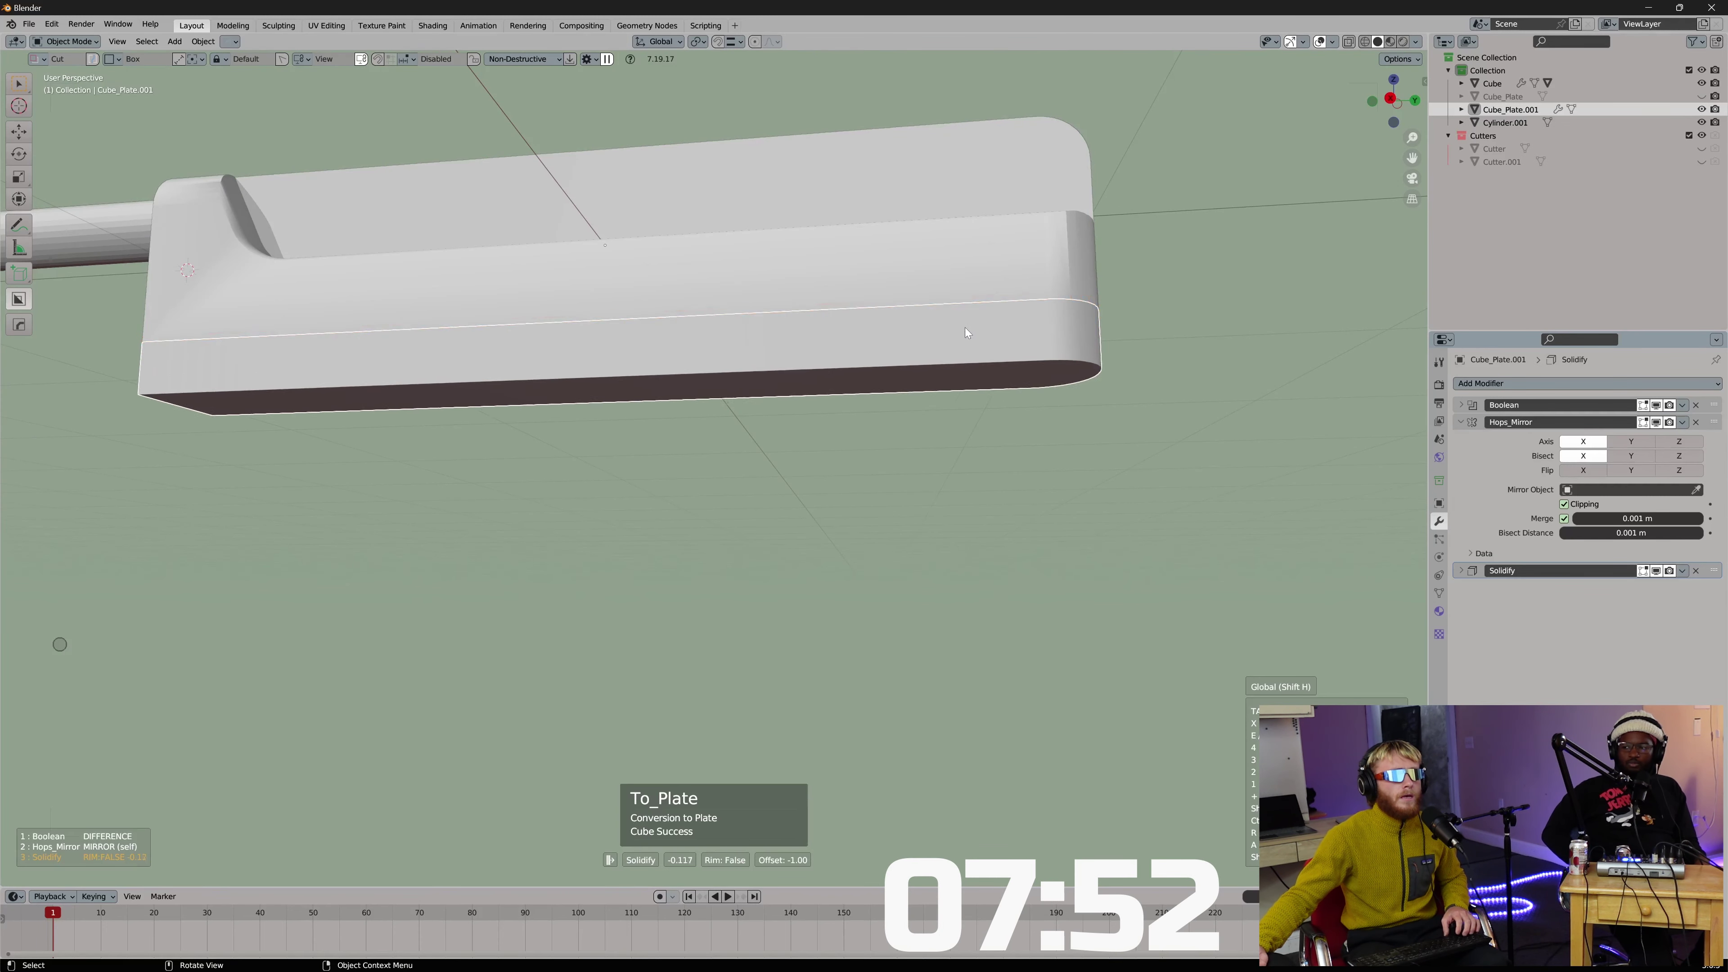
click(966, 326)
middle_drag(967, 326, 1019, 408)
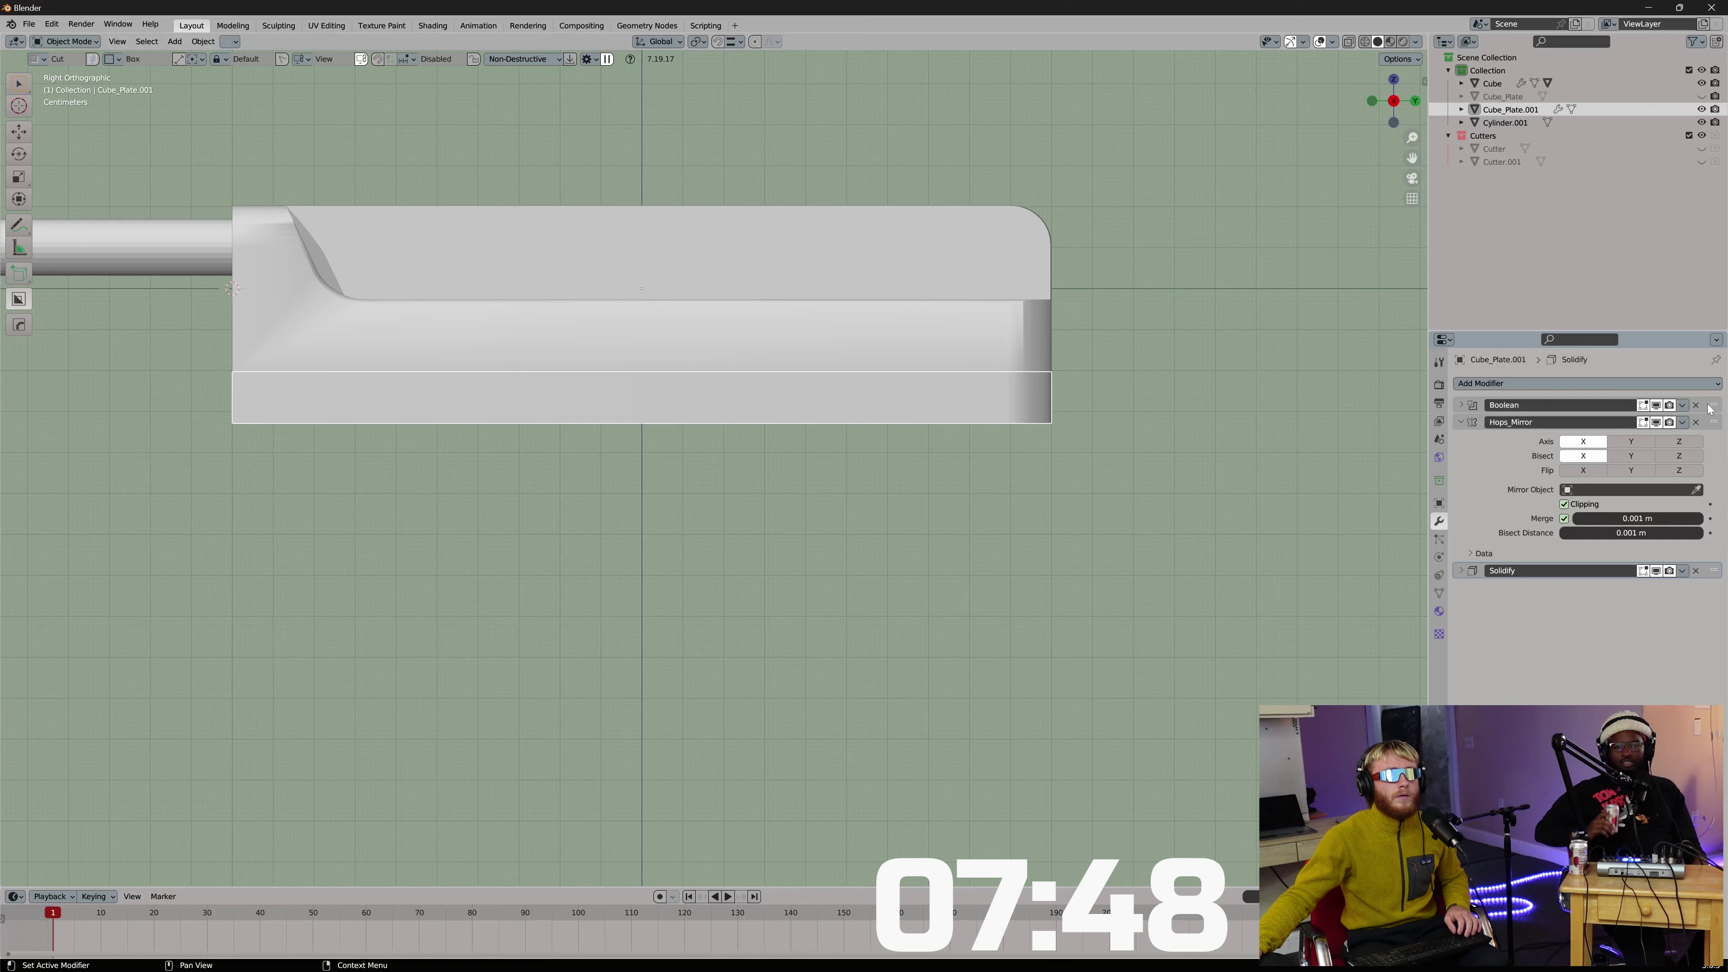
Apply the plate's Boolean, Hops_Mirror and Solidify modifiers.
click(1682, 405)
click(1635, 424)
click(1682, 404)
click(1636, 424)
click(1682, 405)
click(1635, 423)
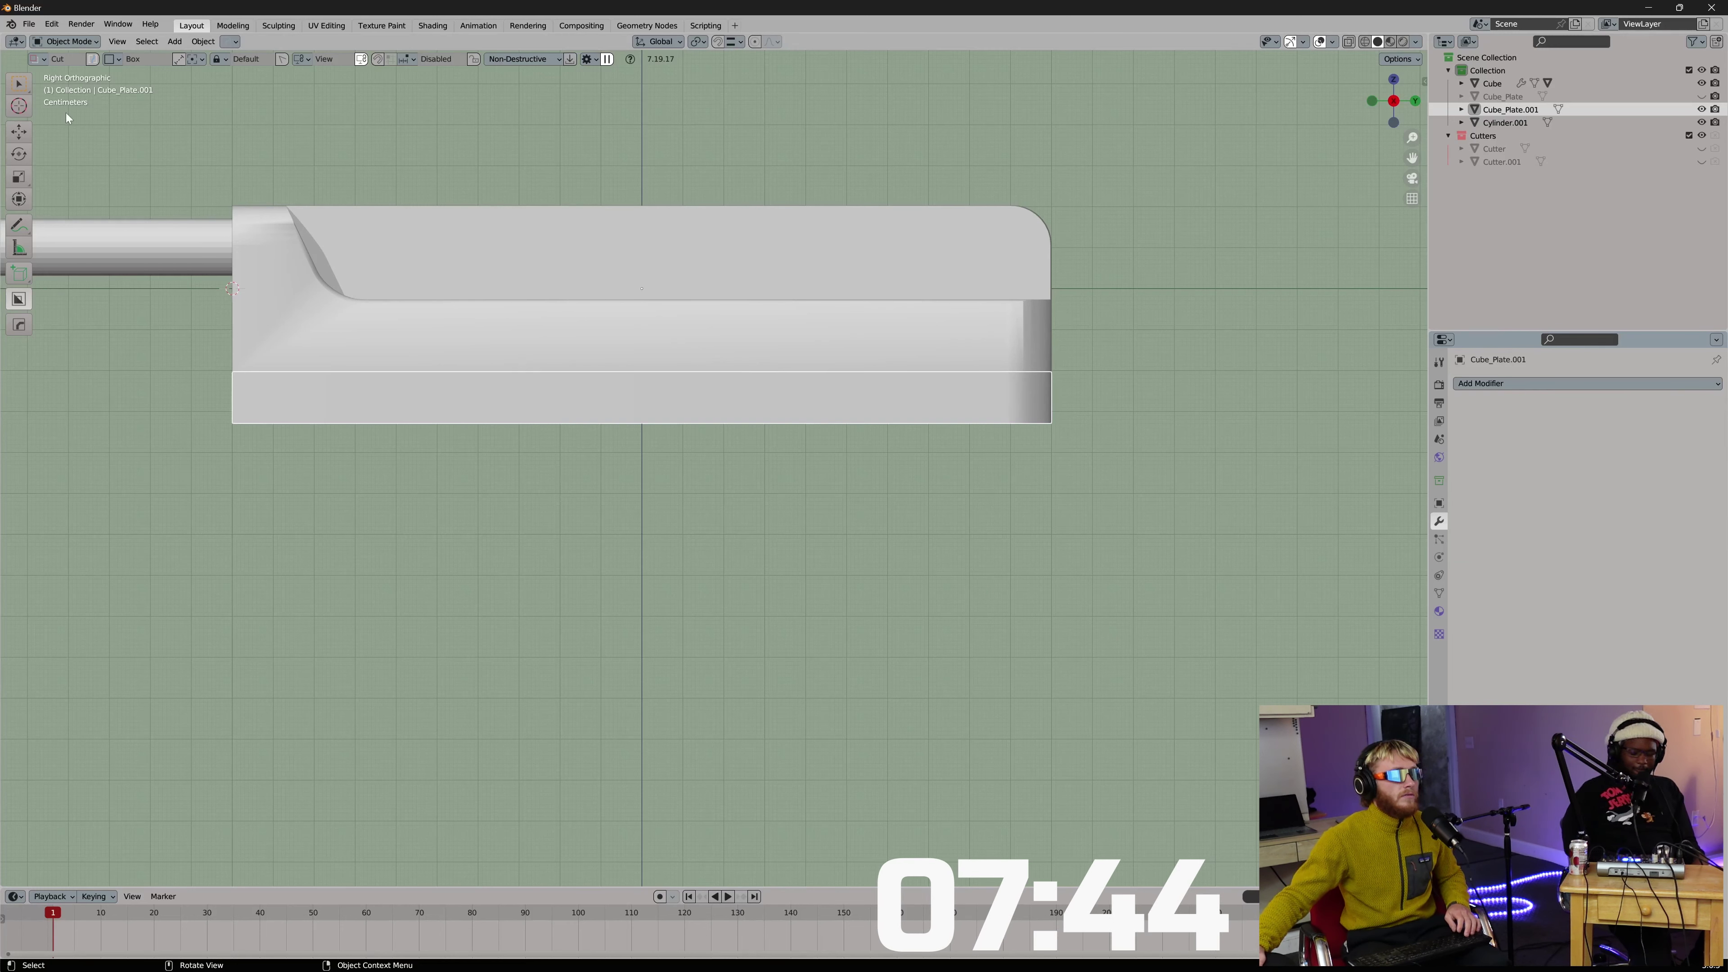
Box-cut away most of the underside plate, keeping only a short piece at the end away from the barrel.
key(w)
drag(499, 459, 499, 460)
click(509, 417)
key(alt+w)
mouse_move(208, 346)
mouse_down()
mouse_move(341, 417)
mouse_move(770, 529)
mouse_move(944, 544)
mouse_up()
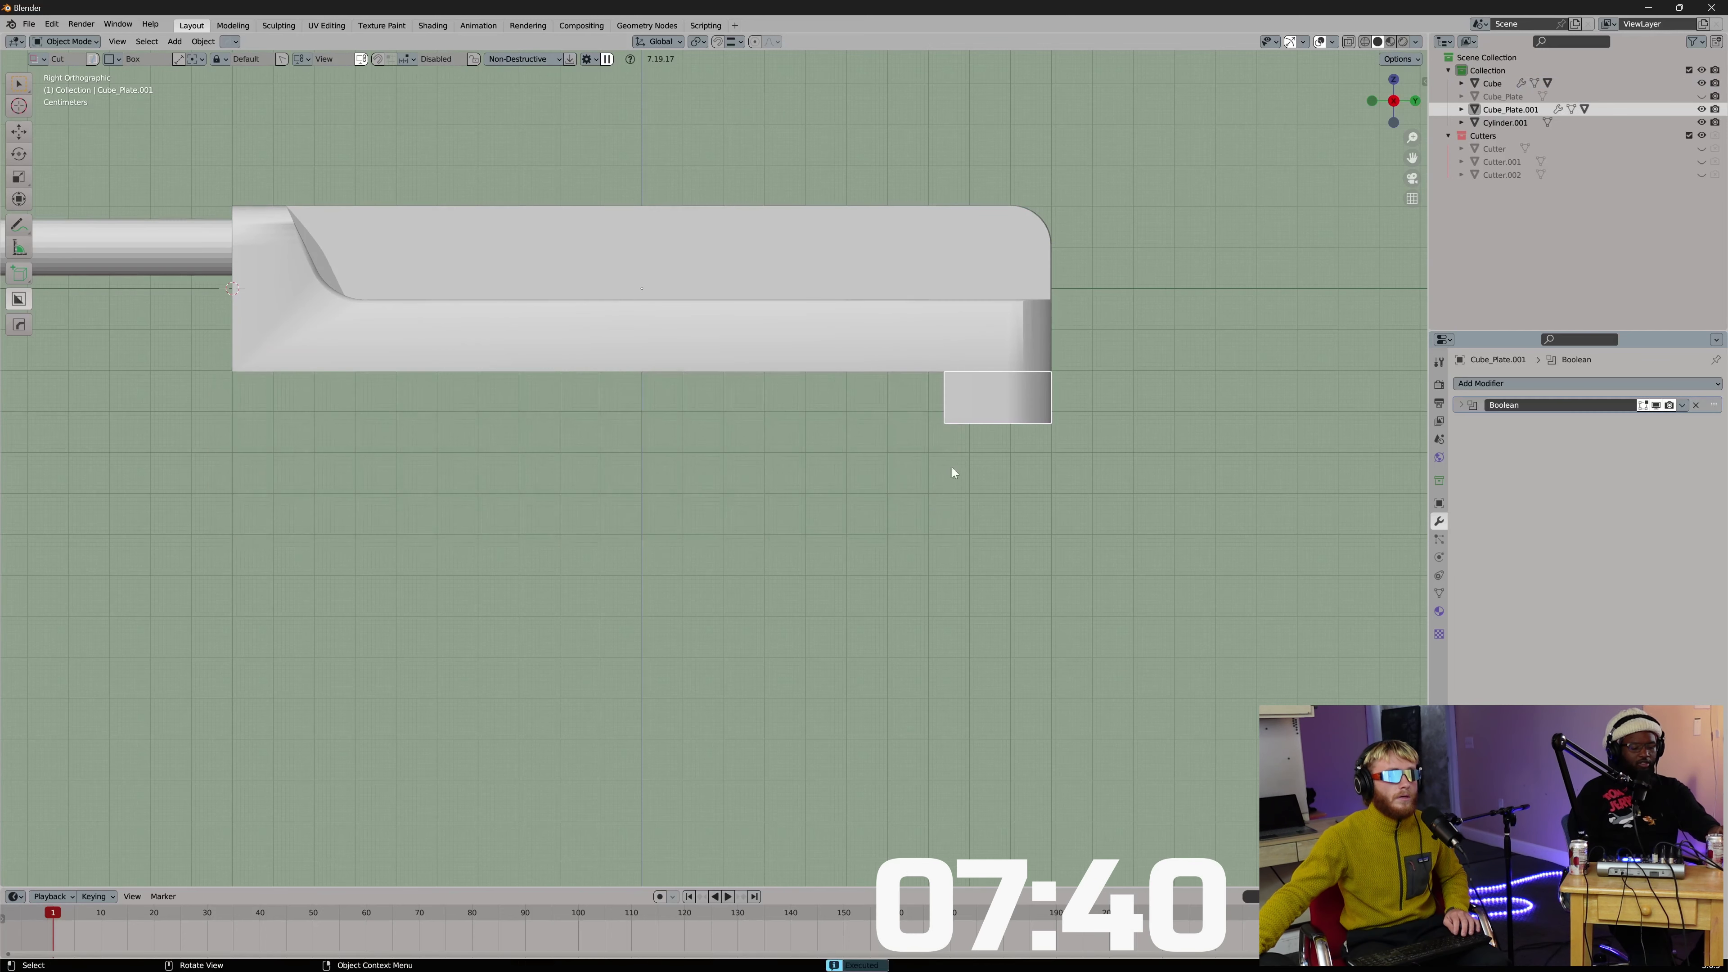
Delete the shortened underside plate and select the block.
middle_drag(965, 414, 888, 406)
key(x)
click(965, 389)
click(878, 368)
shift+middle_drag(888, 405, 967, 403)
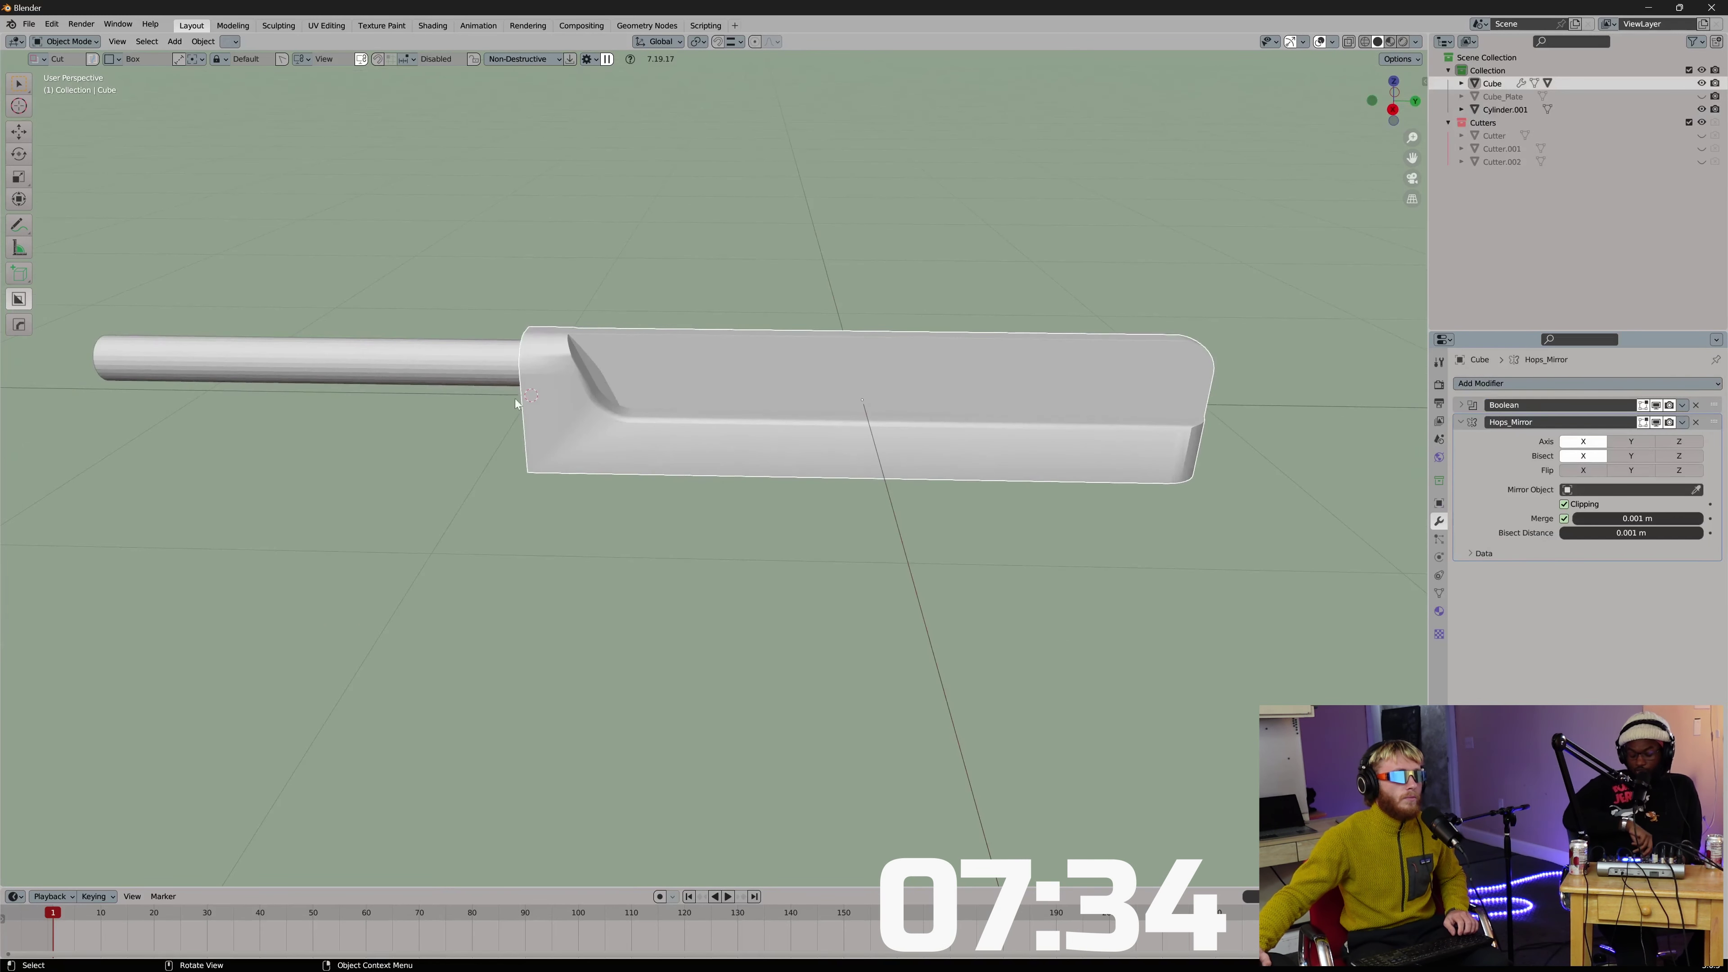
Add five evenly spaced loop cuts along the barrel.
click(469, 360)
shift+middle_drag(688, 381, 1010, 432)
key(Tab)
key(ctrl+r)
scroll(641, 376, up, 5)
scroll(634, 375, down, 1)
click(634, 374)
right_click(634, 375)
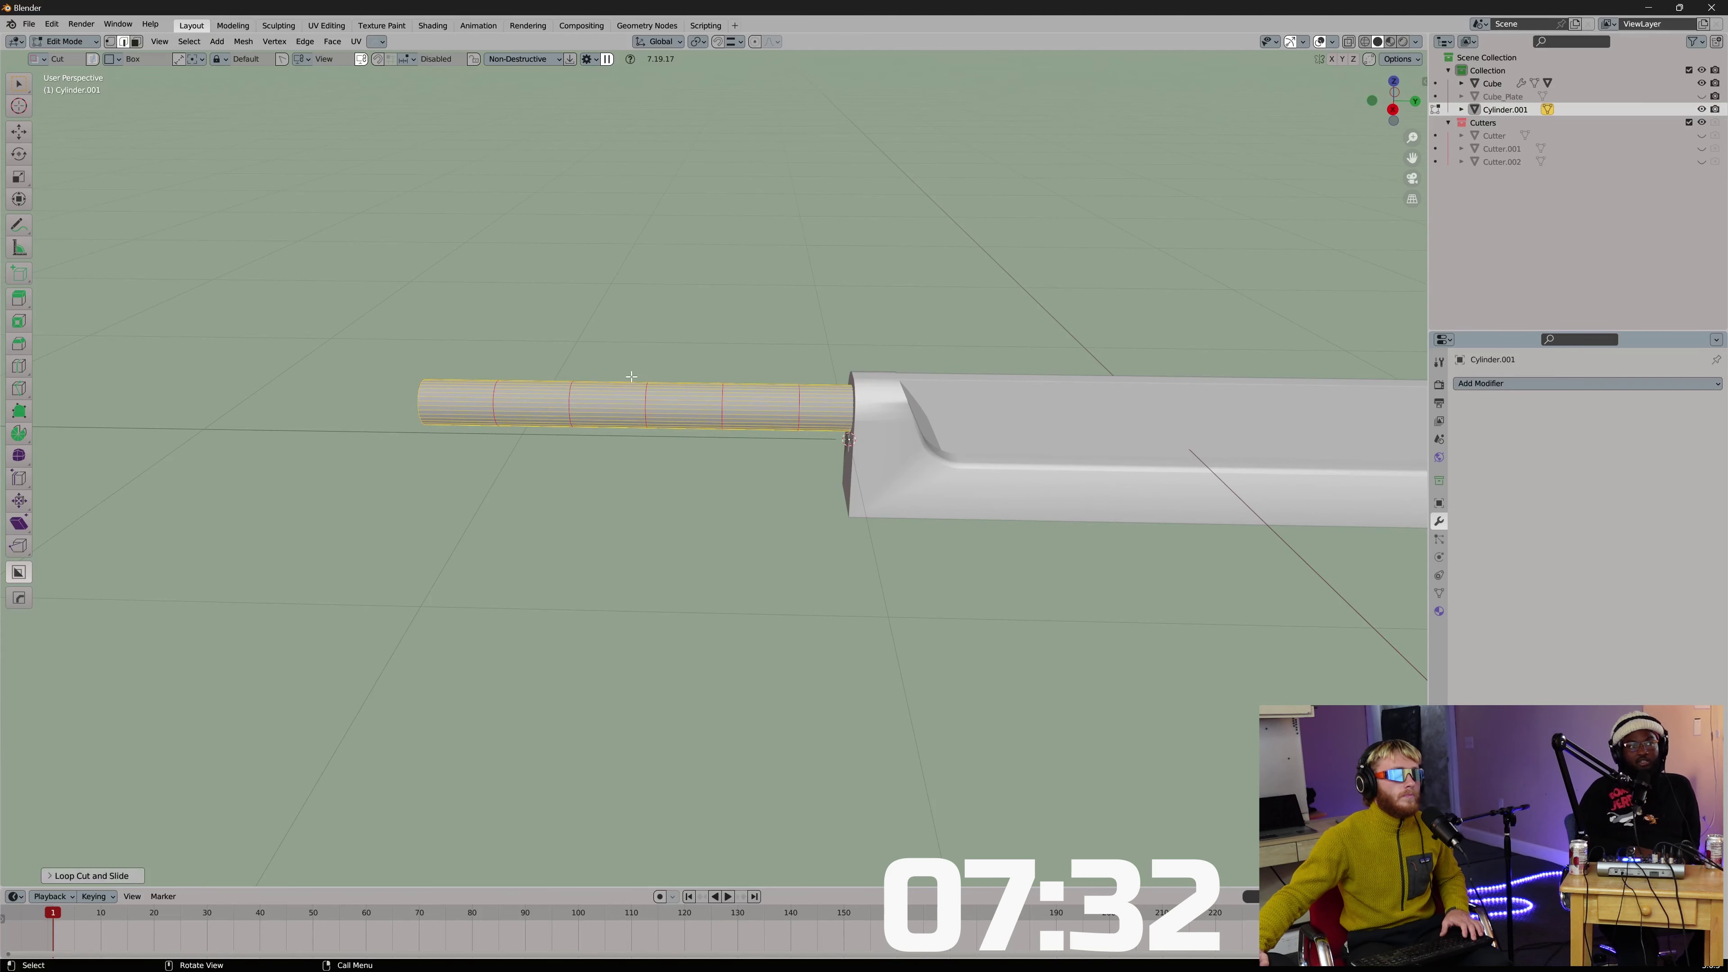
Widen the barrel's middle loop into a four-segment band and recess it with Panel Face.
scroll(599, 346, up, 5)
alt+click(538, 308)
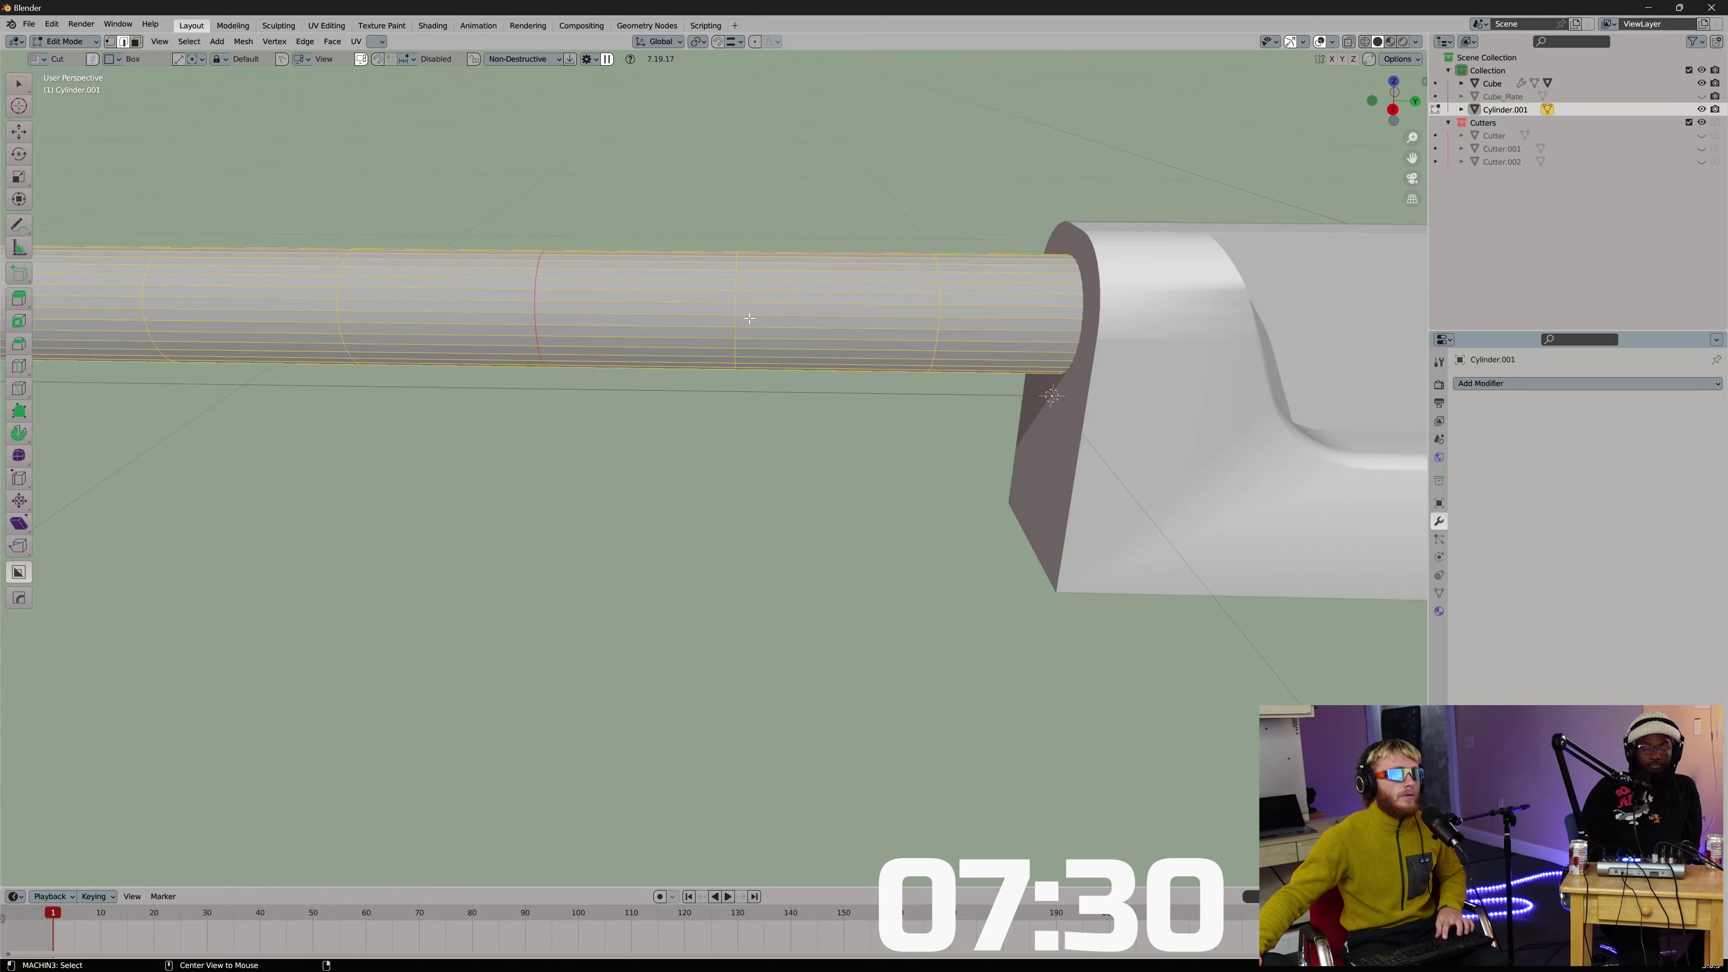
key(ctrl+b)
click(967, 325)
key(q)
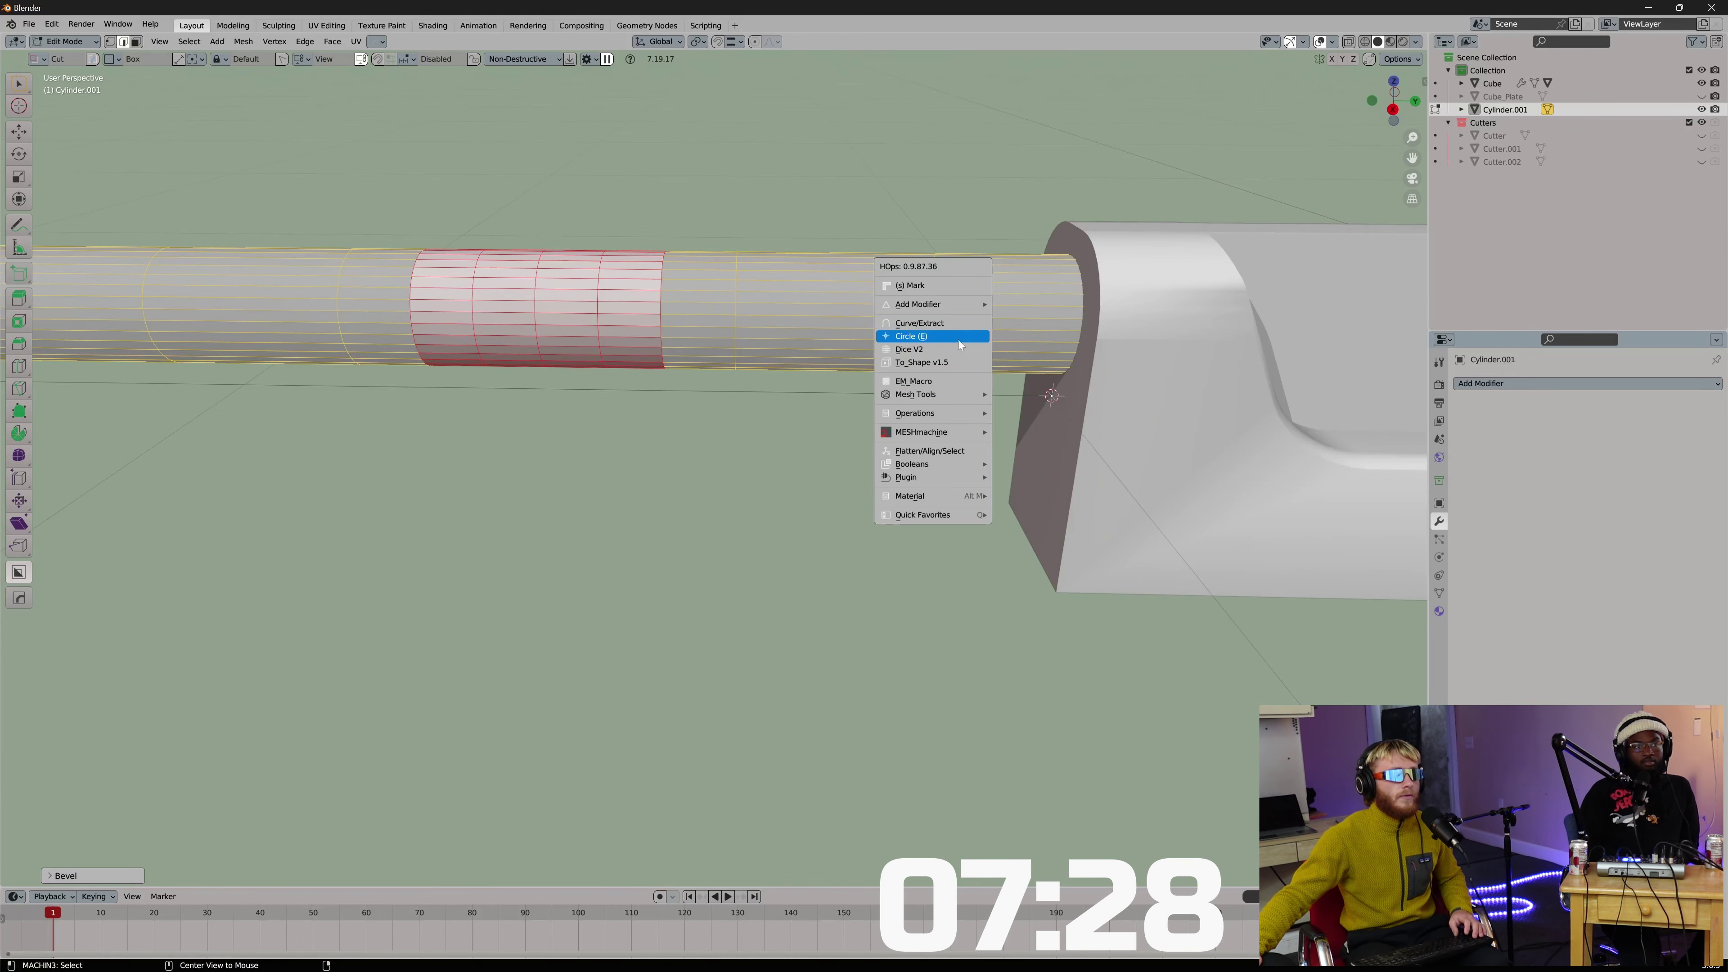
click(938, 381)
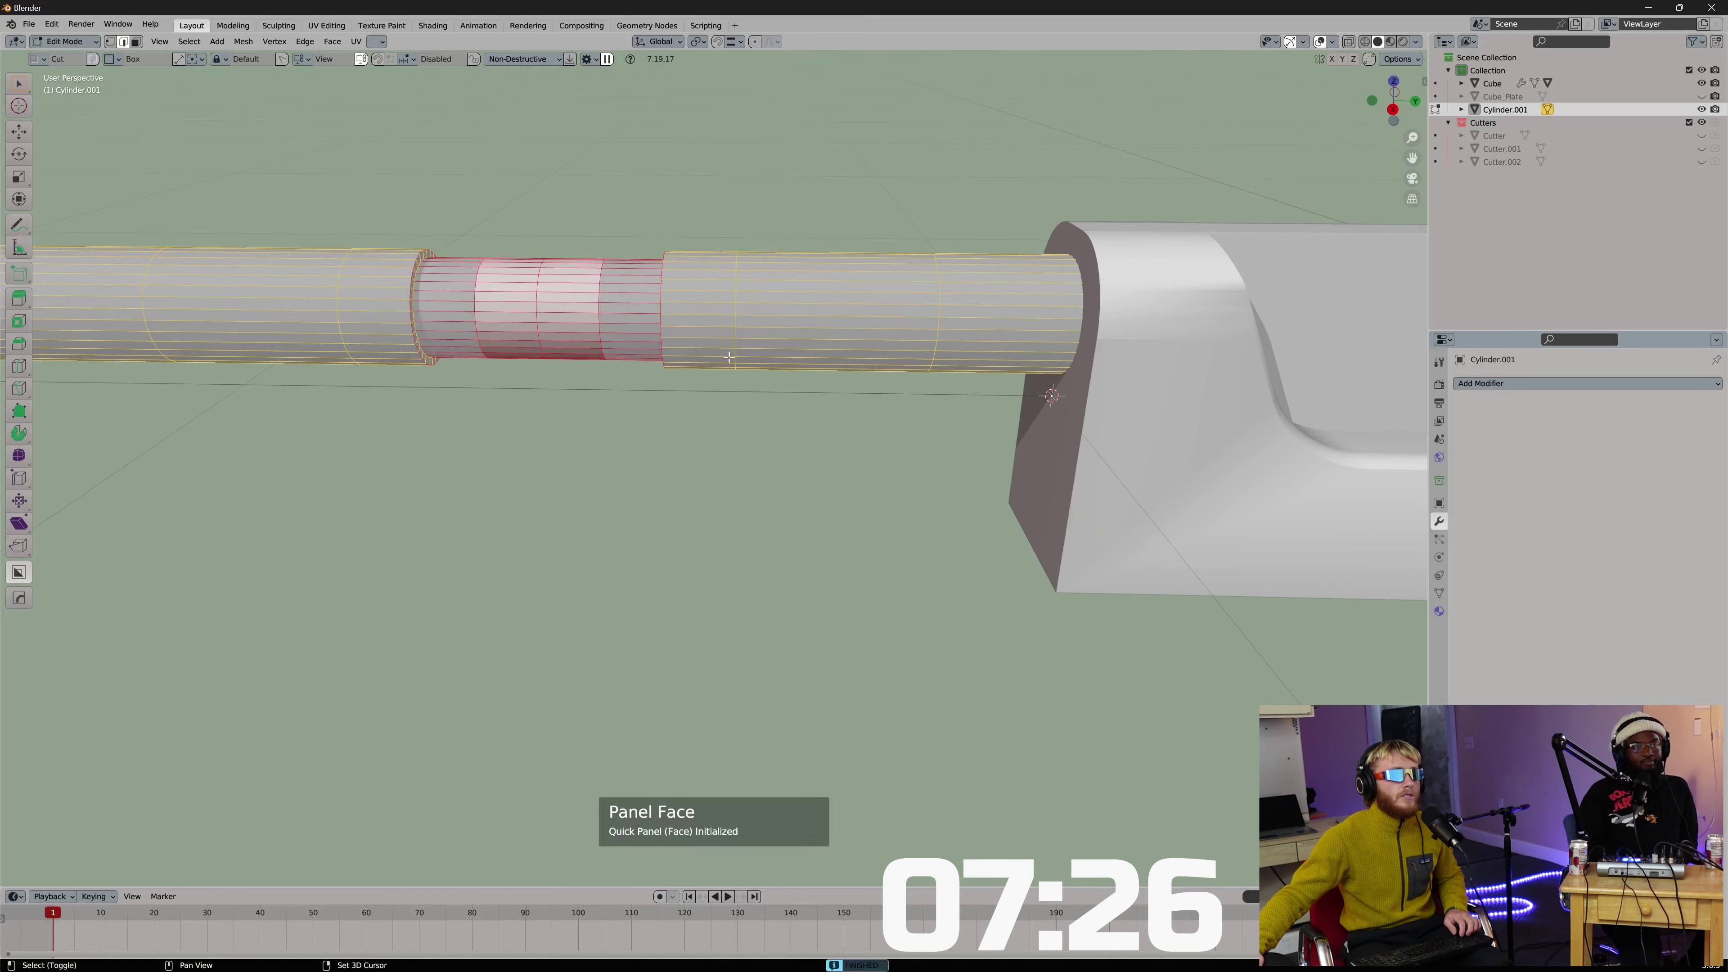
Add a loop cut just ahead of the recessed band, bevel it narrowly and raise it into a ring with Panel Face.
shift+middle_drag(712, 353, 1101, 410)
scroll(771, 346, up, 2)
key(ctrl+r)
click(771, 347)
right_click(771, 346)
key(ctrl+b)
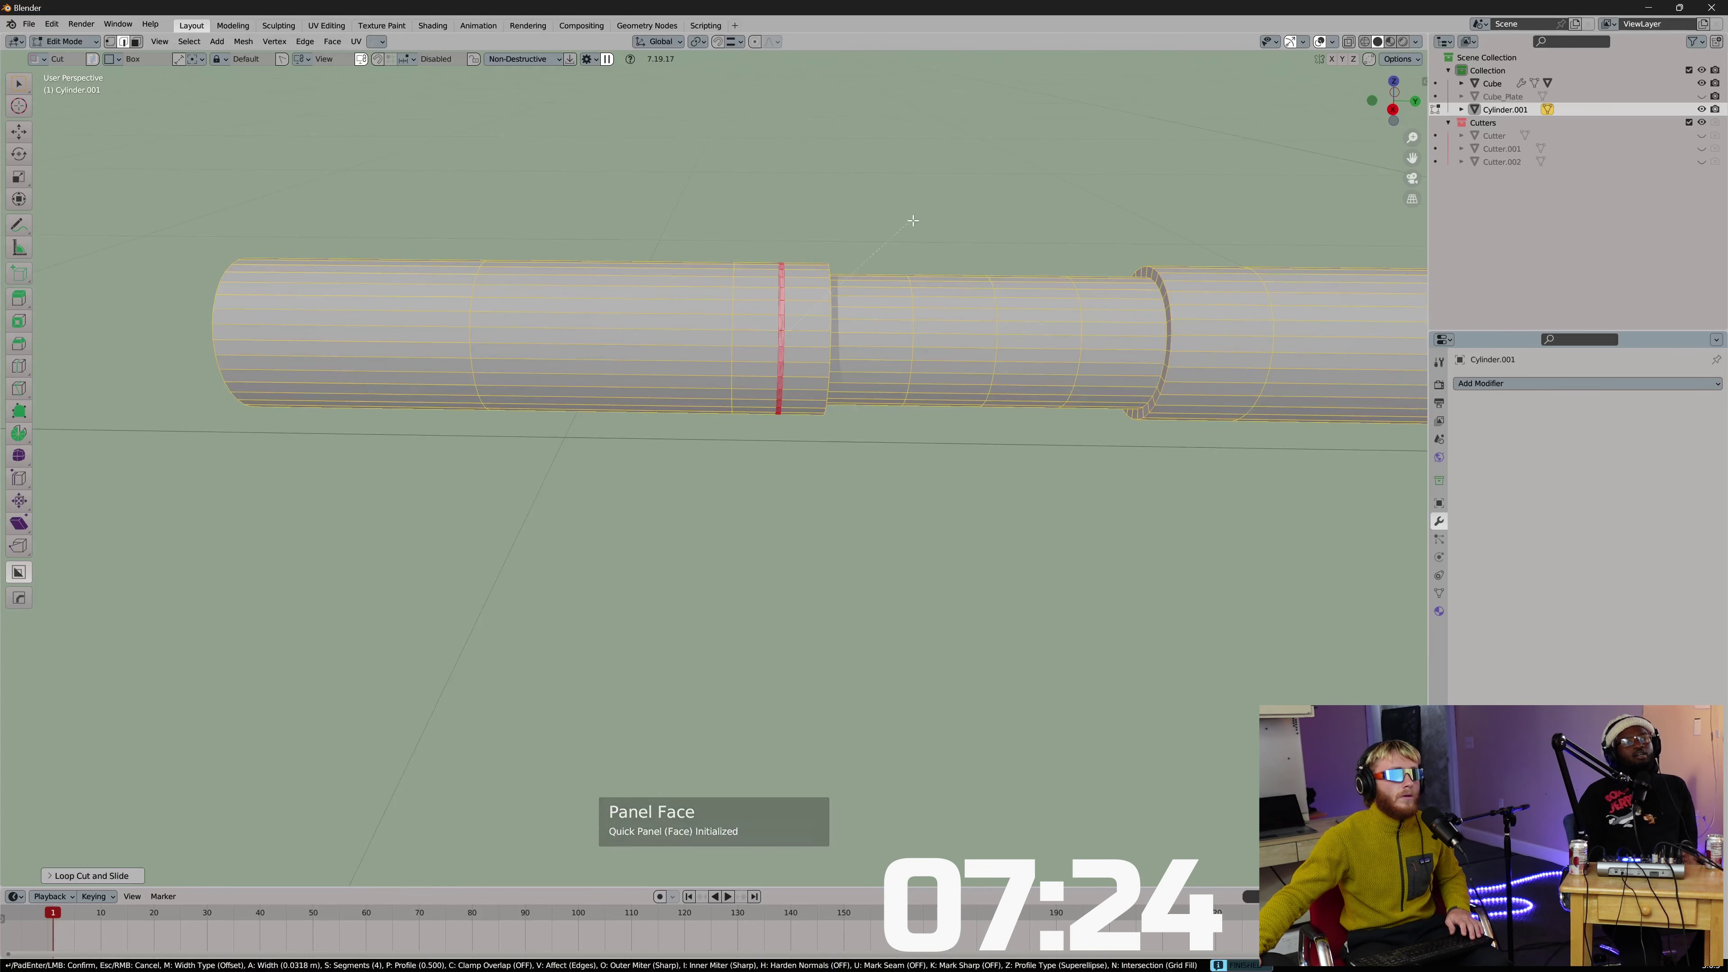
click(911, 220)
key(q)
click(914, 229)
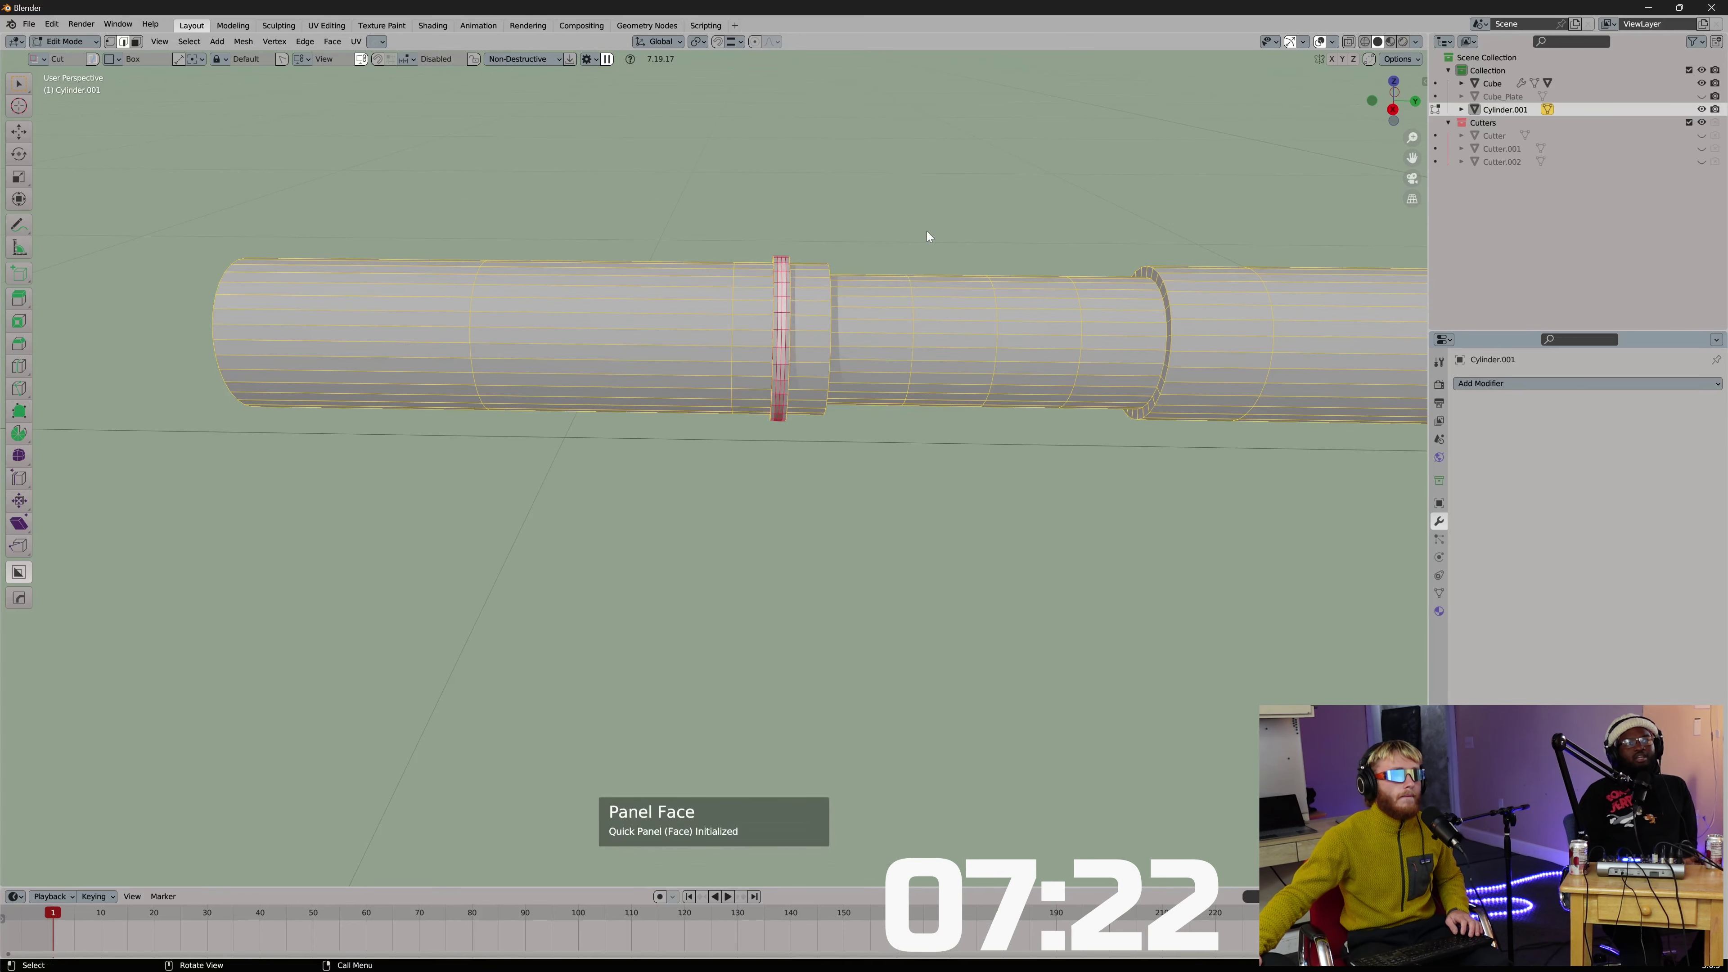
Add another loop cut between the raised ring and the muzzle and bevel it into a four-segment band.
middle_drag(927, 231, 942, 262)
key(ctrl+r)
click(821, 283)
right_click(821, 283)
key(ctrl+b)
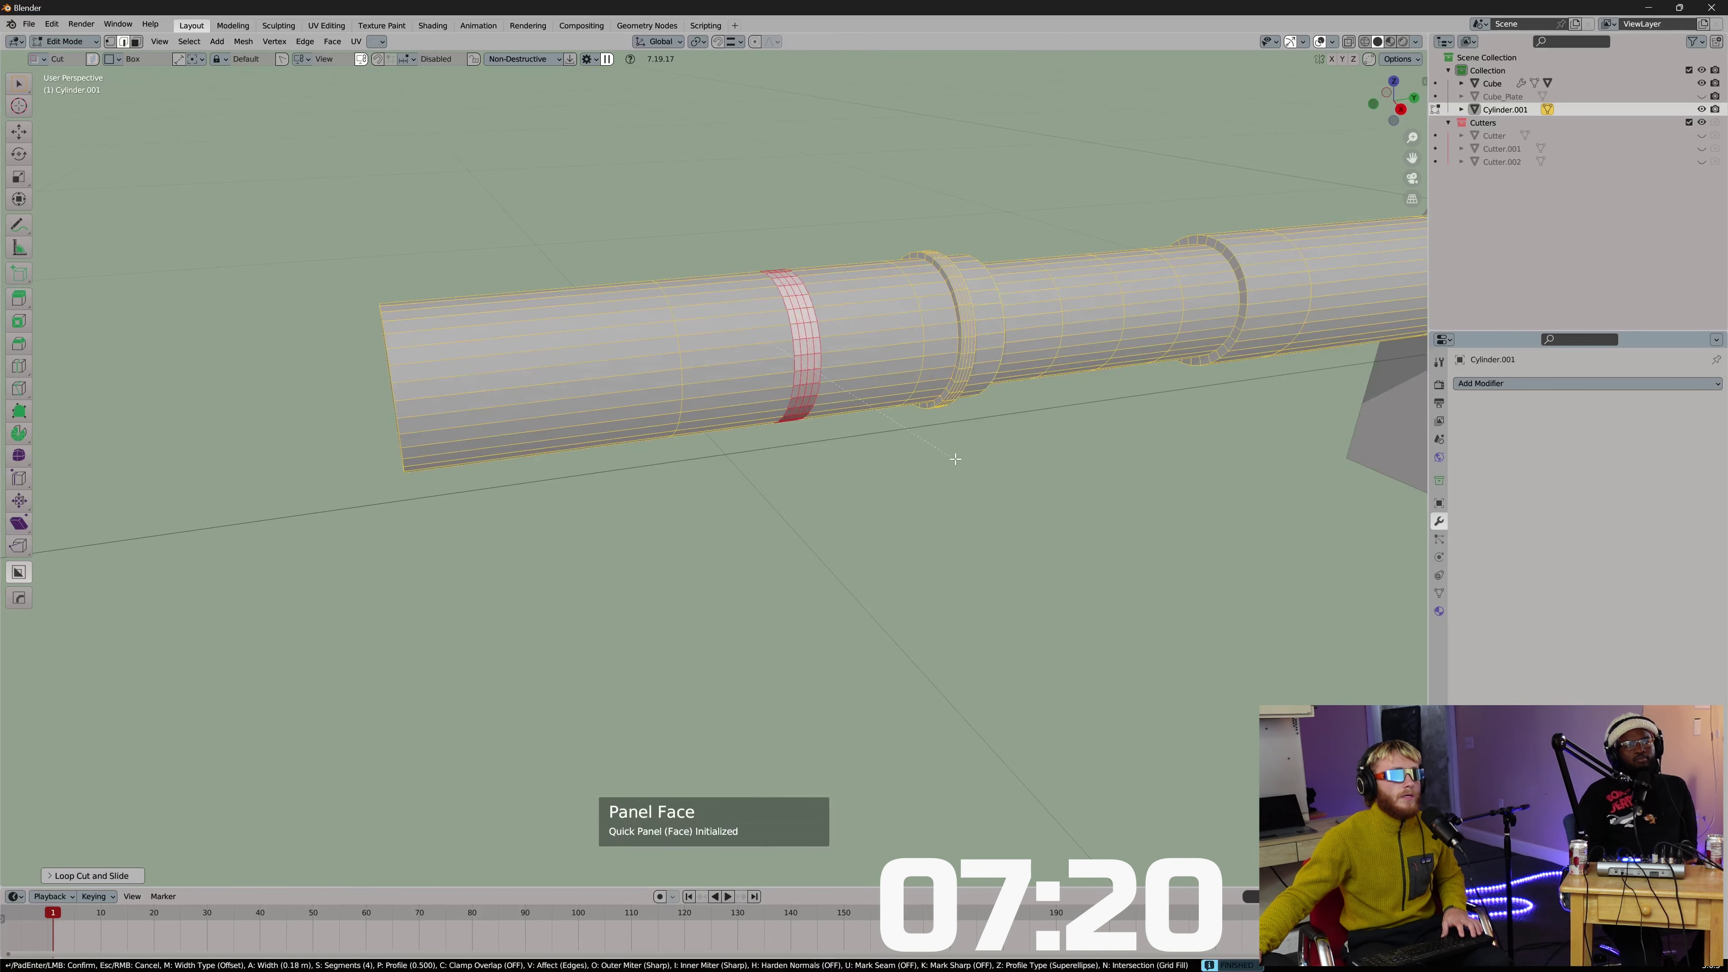
click(1044, 460)
Select two separate face rings near the muzzle and recess them as grooves with Panel Face.
key(3)
alt+click(870, 336)
alt+shift+click(786, 347)
key(q)
click(992, 465)
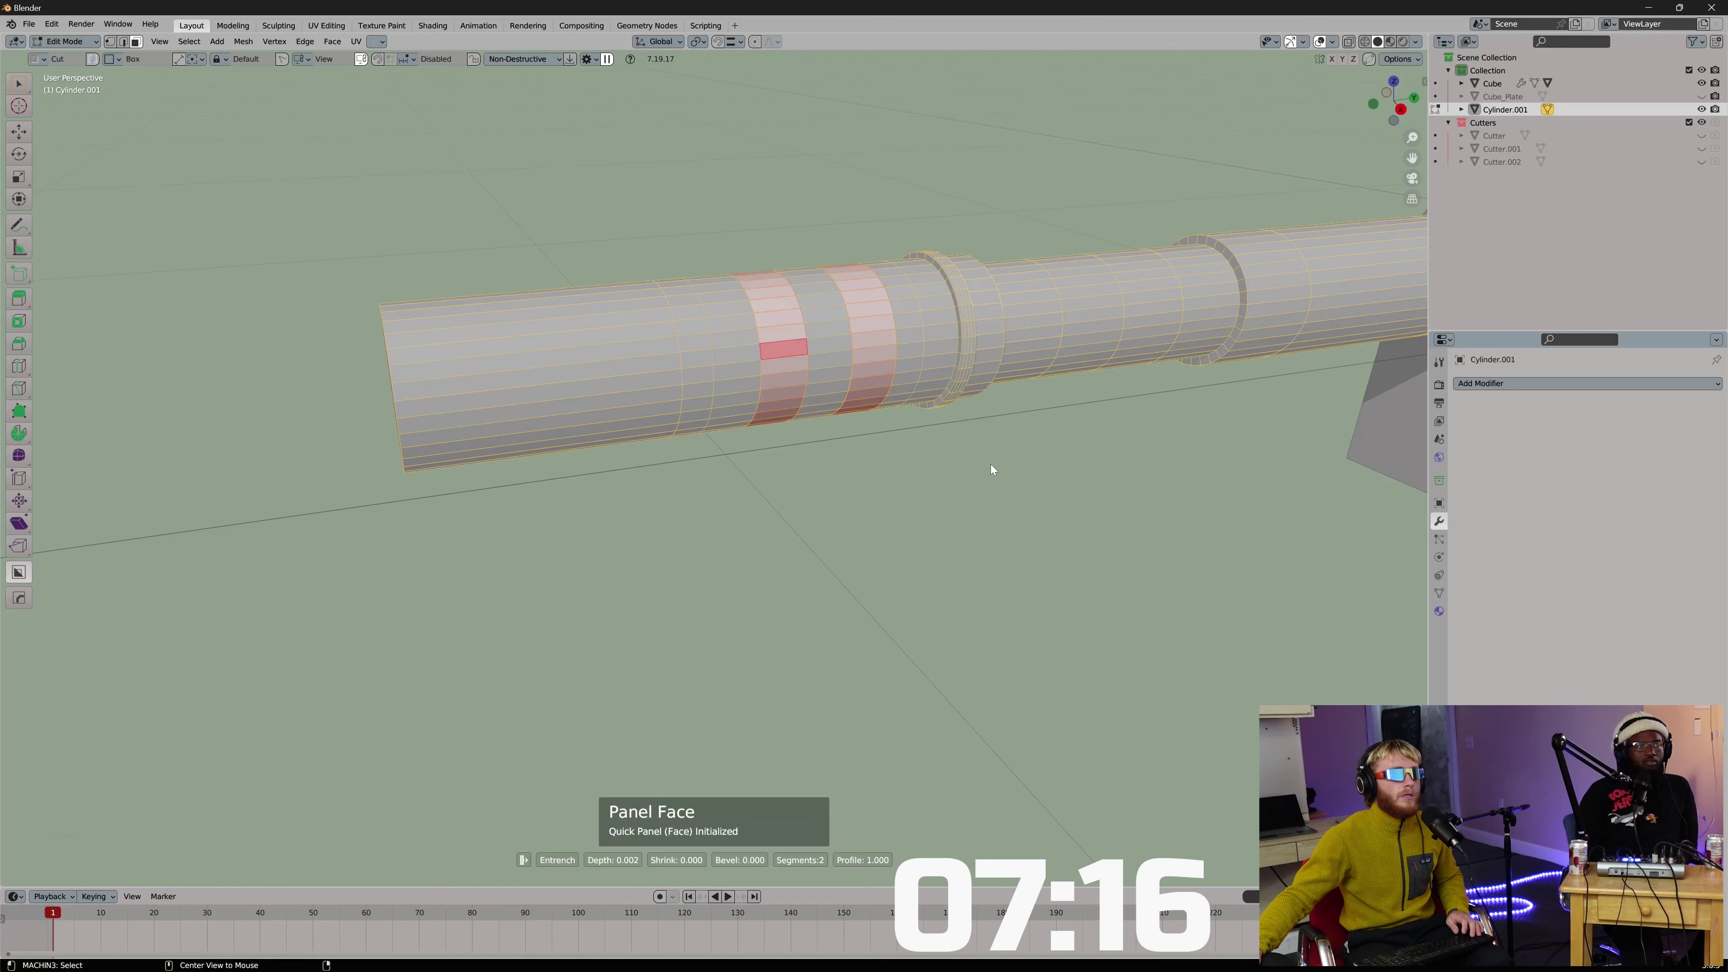
click(956, 459)
Sharpen the detailed barrel in Object Mode.
key(Tab)
click(994, 320)
scroll(994, 320, down, 6)
middle_drag(994, 320, 958, 280)
key(q)
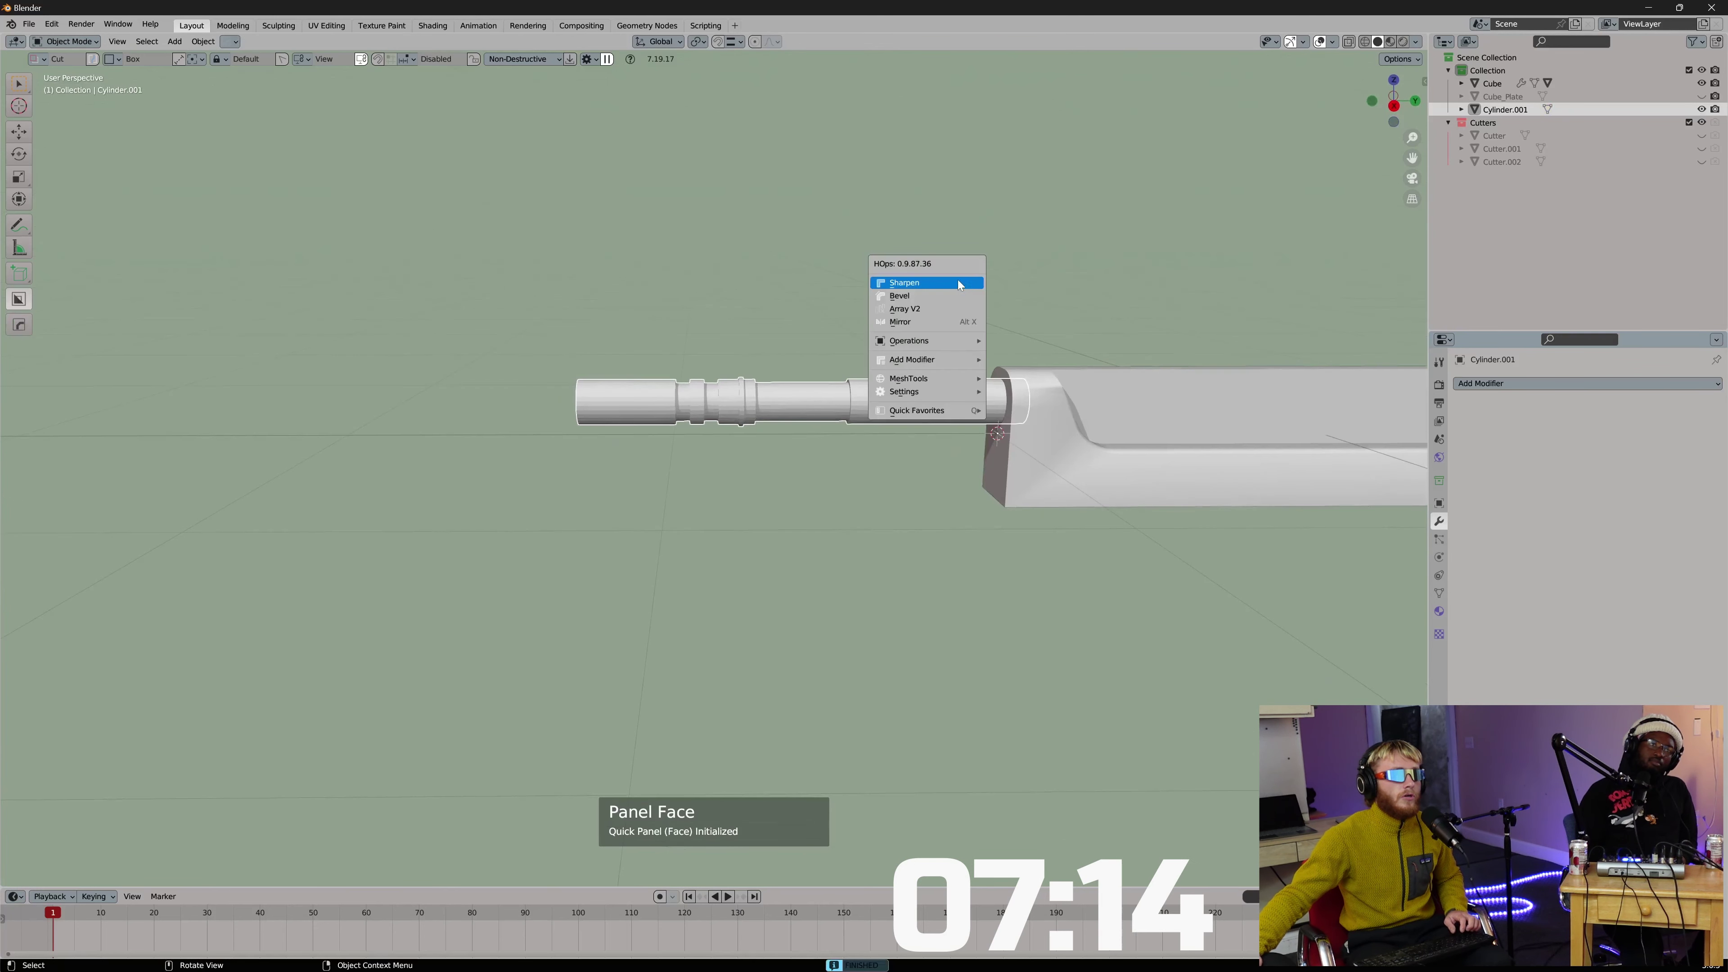
click(959, 284)
Move the muzzle's end face back towards the grooves and scale it up to about 1.9 times to flare it.
middle_drag(787, 352, 732, 393)
key(Tab)
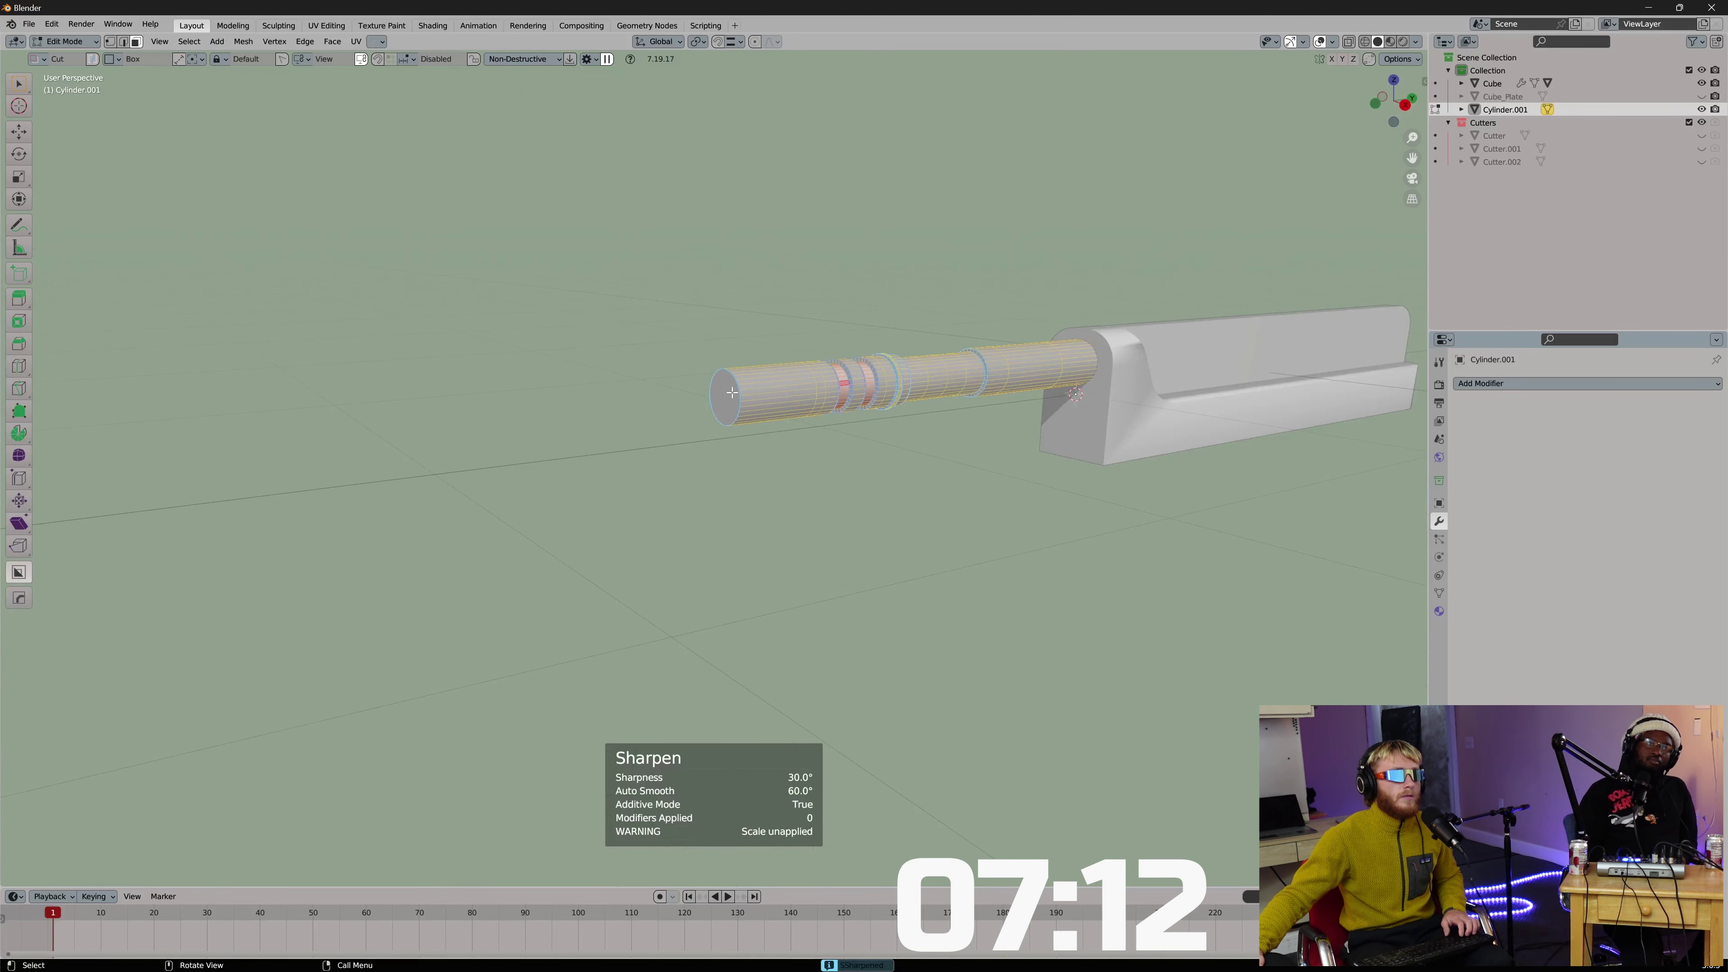
click(732, 393)
middle_drag(821, 316, 775, 316)
key(s)
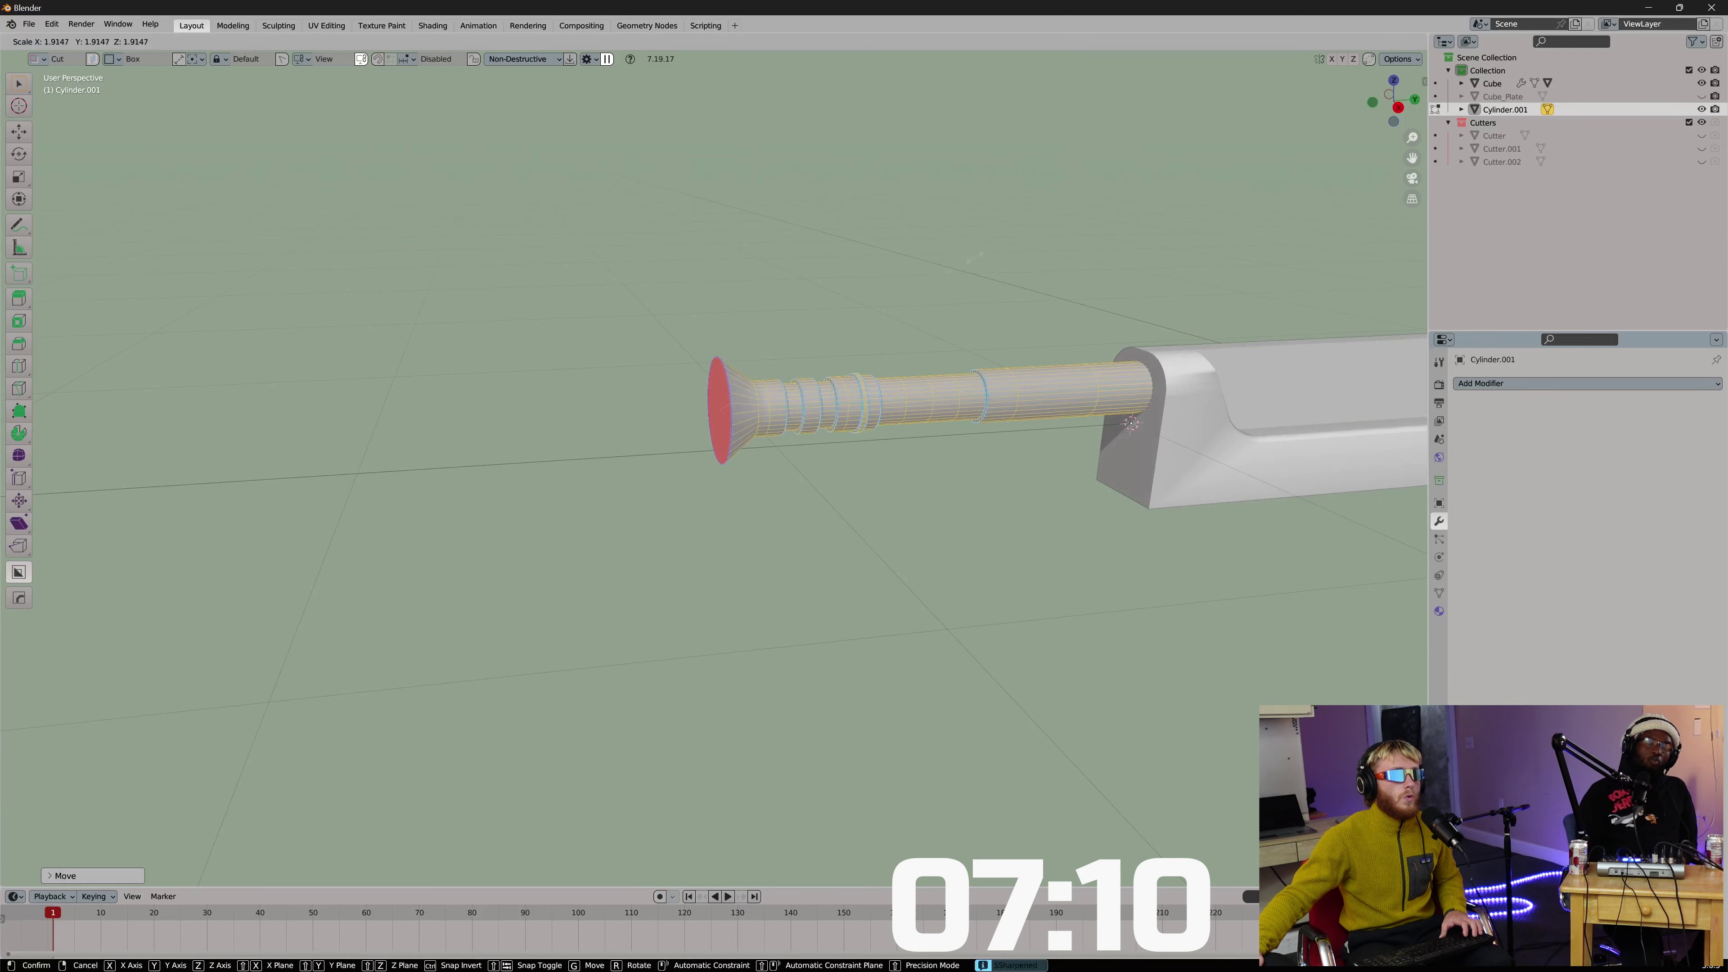
click(975, 257)
Round the flared muzzle rim with a four-segment bevel.
scroll(974, 259, up, 2)
middle_drag(918, 319, 946, 325)
key(ctrl+b)
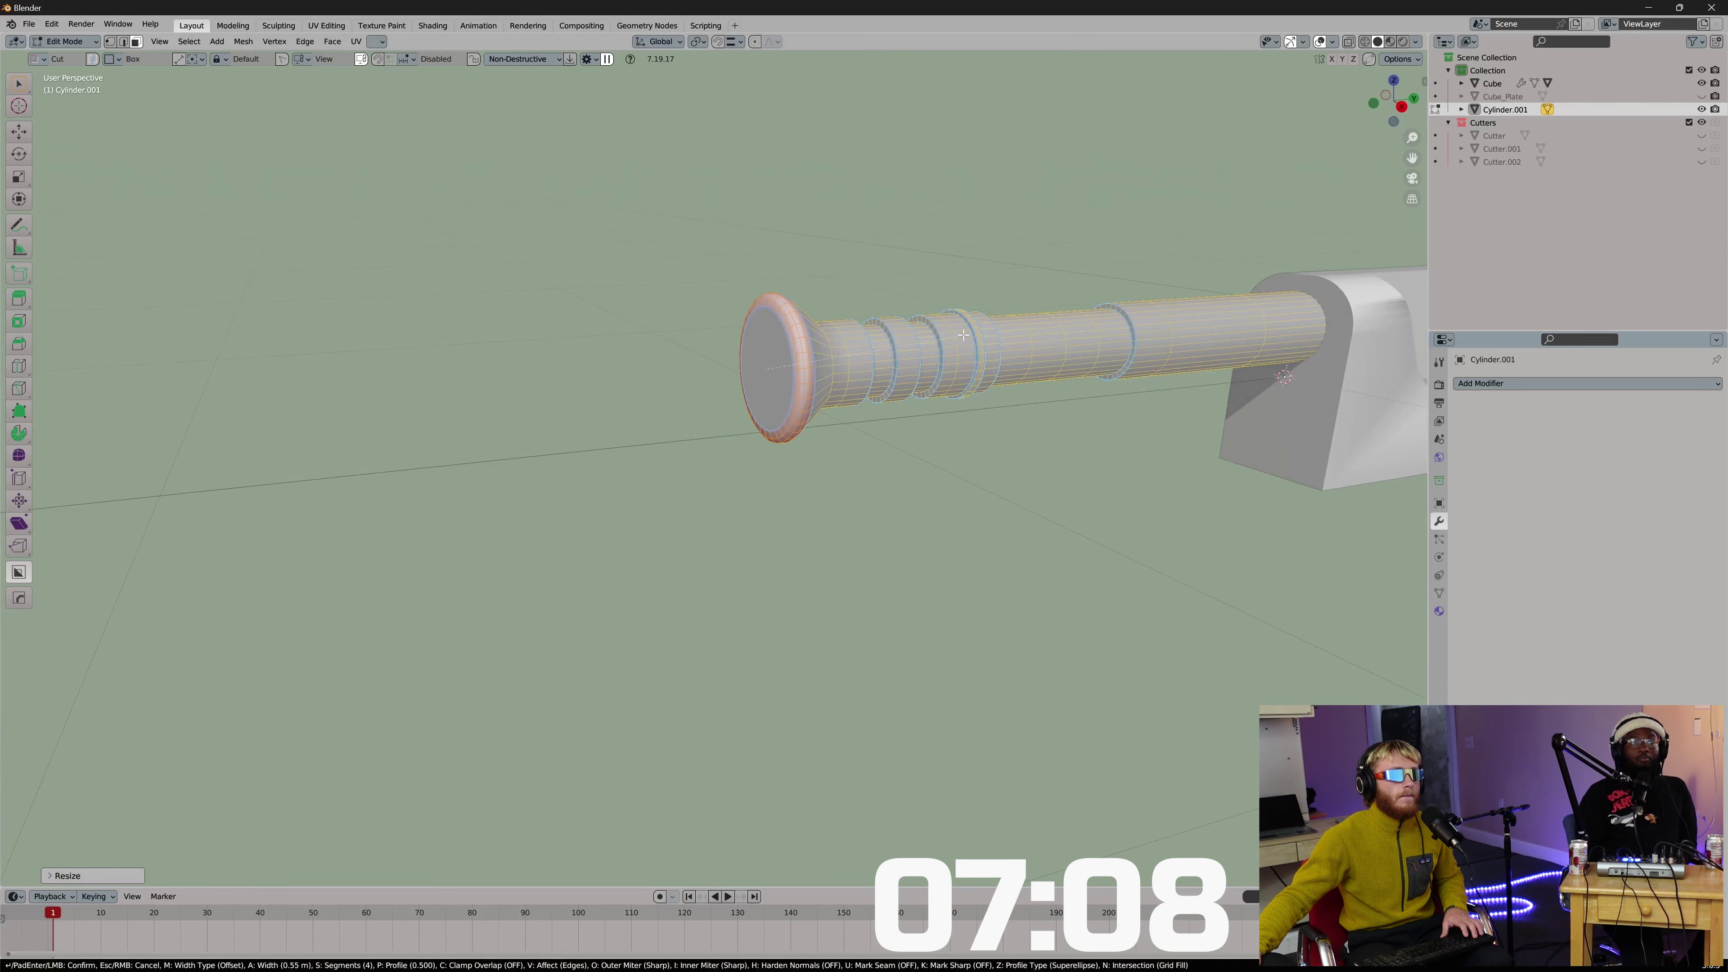
click(947, 337)
Hollow out the muzzle by turning its end face into a cutter with Selection to Boolean.
click(769, 362)
key(q)
key(q)
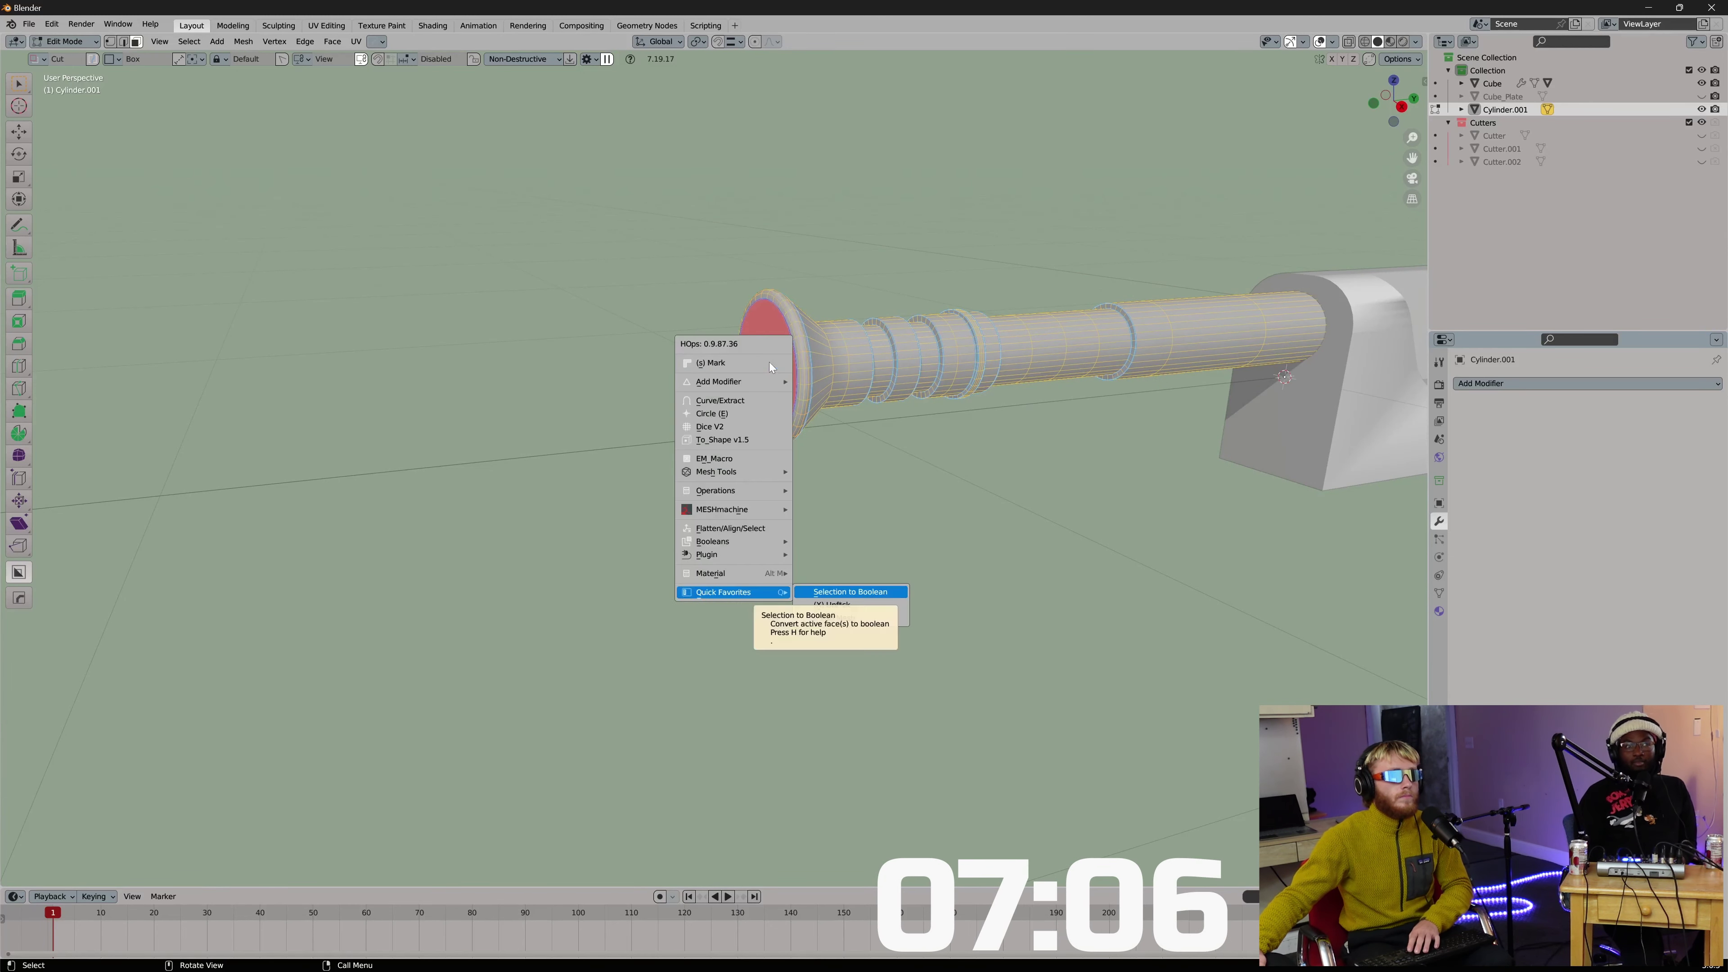
key(s)
key(Tab)
Select the edge path around the block's underside and bevel it with four segments.
click(1278, 443)
key(Tab)
key(2)
ctrl+click(503, 416)
middle_drag(503, 416, 982, 496)
key(ctrl+b)
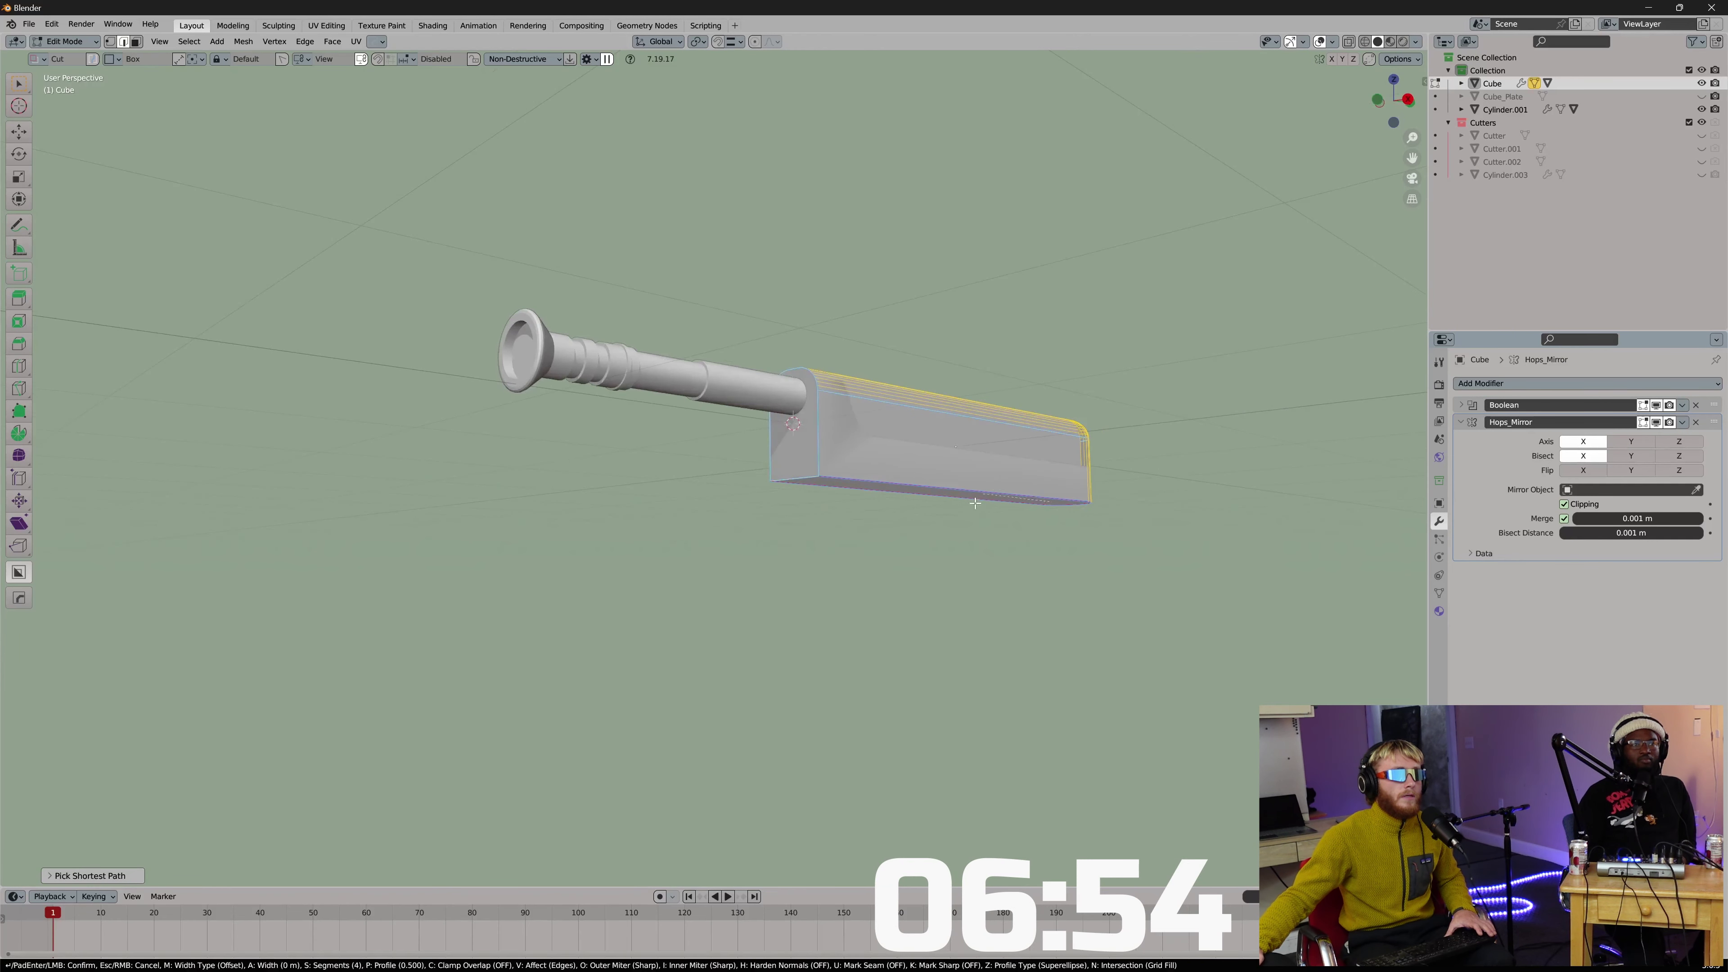
click(954, 596)
Switch the underside bevel to a custom profile and reshape its curve points into a stepped contour.
click(88, 876)
click(191, 871)
drag(92, 708, 77, 716)
drag(160, 777, 177, 757)
scroll(694, 675, up, 2)
scroll(914, 567, up, 2)
shift+middle_drag(1115, 513, 919, 545)
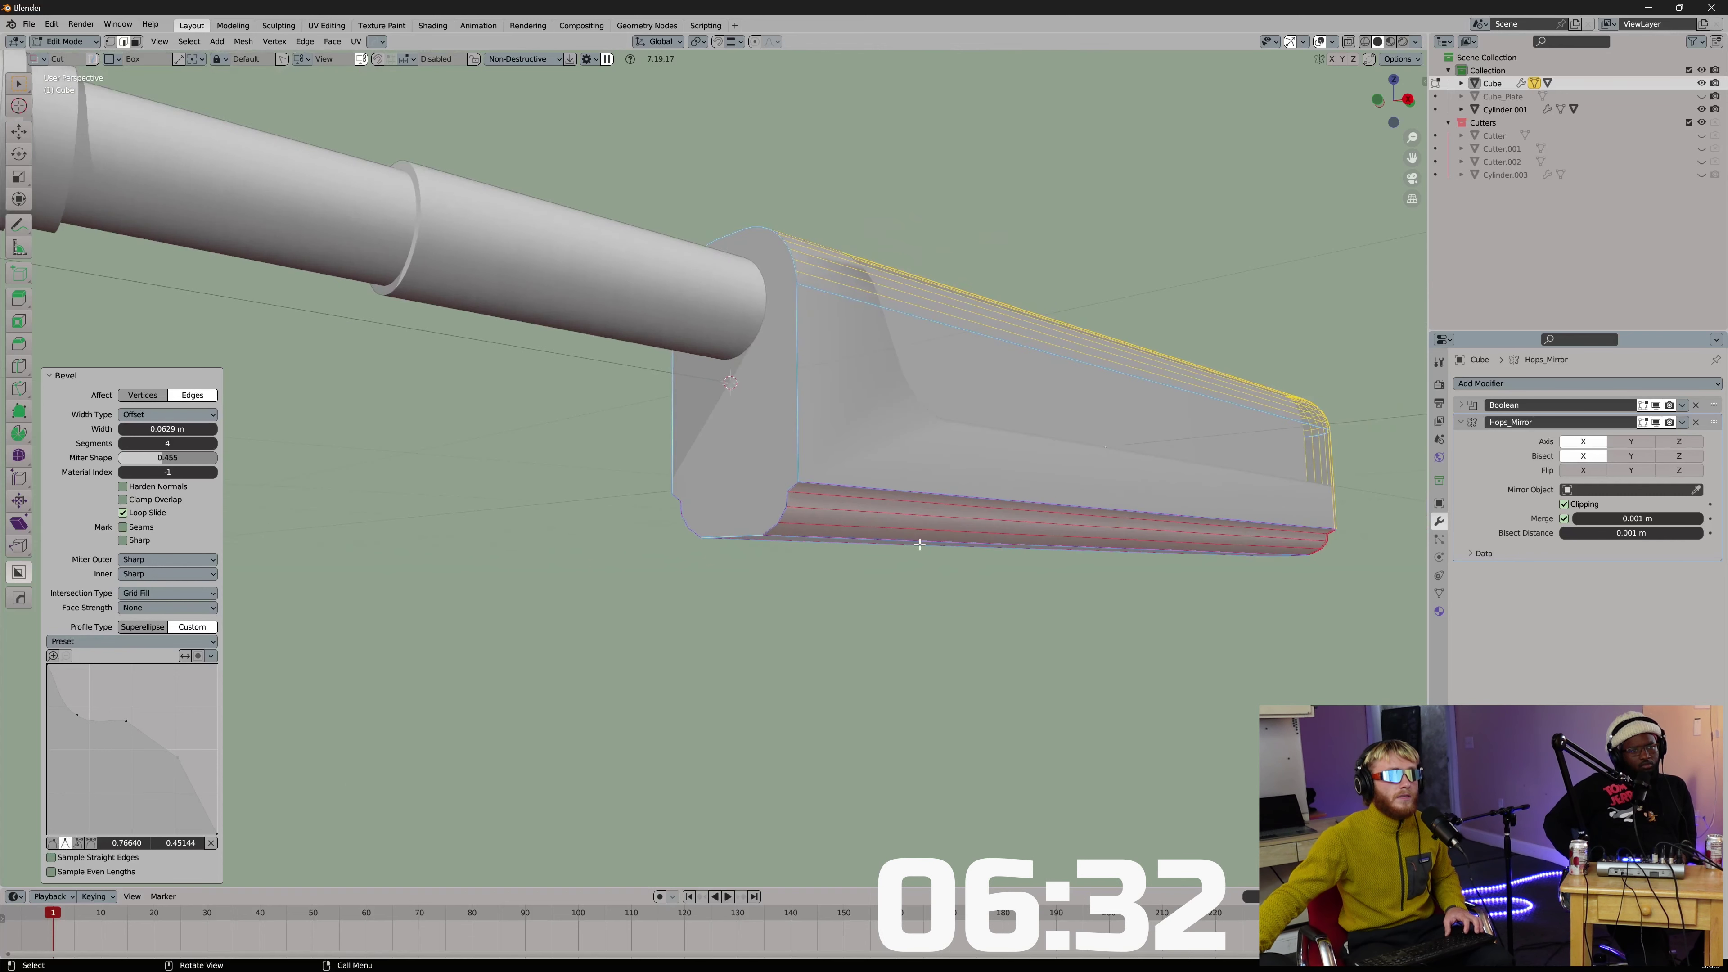
Turn the block's selected face into a Boolean cutter, 0.202 m thick, with Selection to Boolean.
key(Tab)
middle_drag(849, 378, 876, 461)
middle_drag(876, 459, 851, 476)
scroll(850, 477, up, 3)
key(Tab)
click(605, 470)
key(q)
click(605, 474)
Slice the recess cutter with a thin angled Ngon line cut and array it along the block to leave five slanted ribs.
key(q)
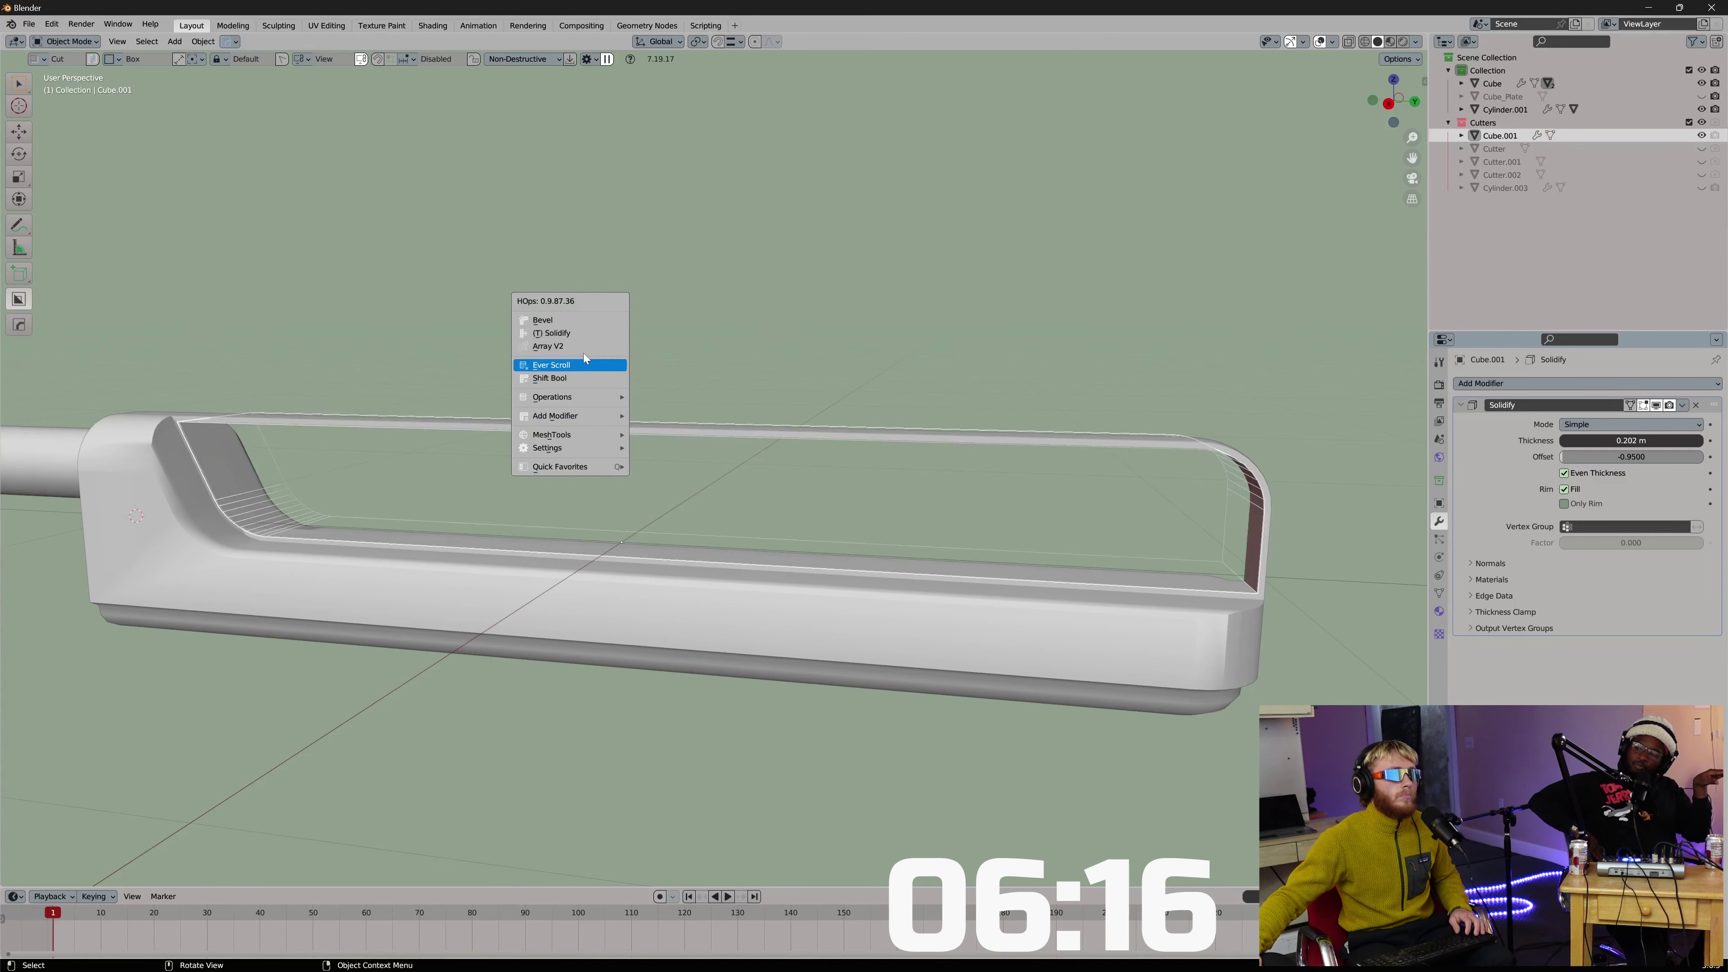
click(566, 368)
middle_drag(562, 437, 568, 532)
click(564, 533)
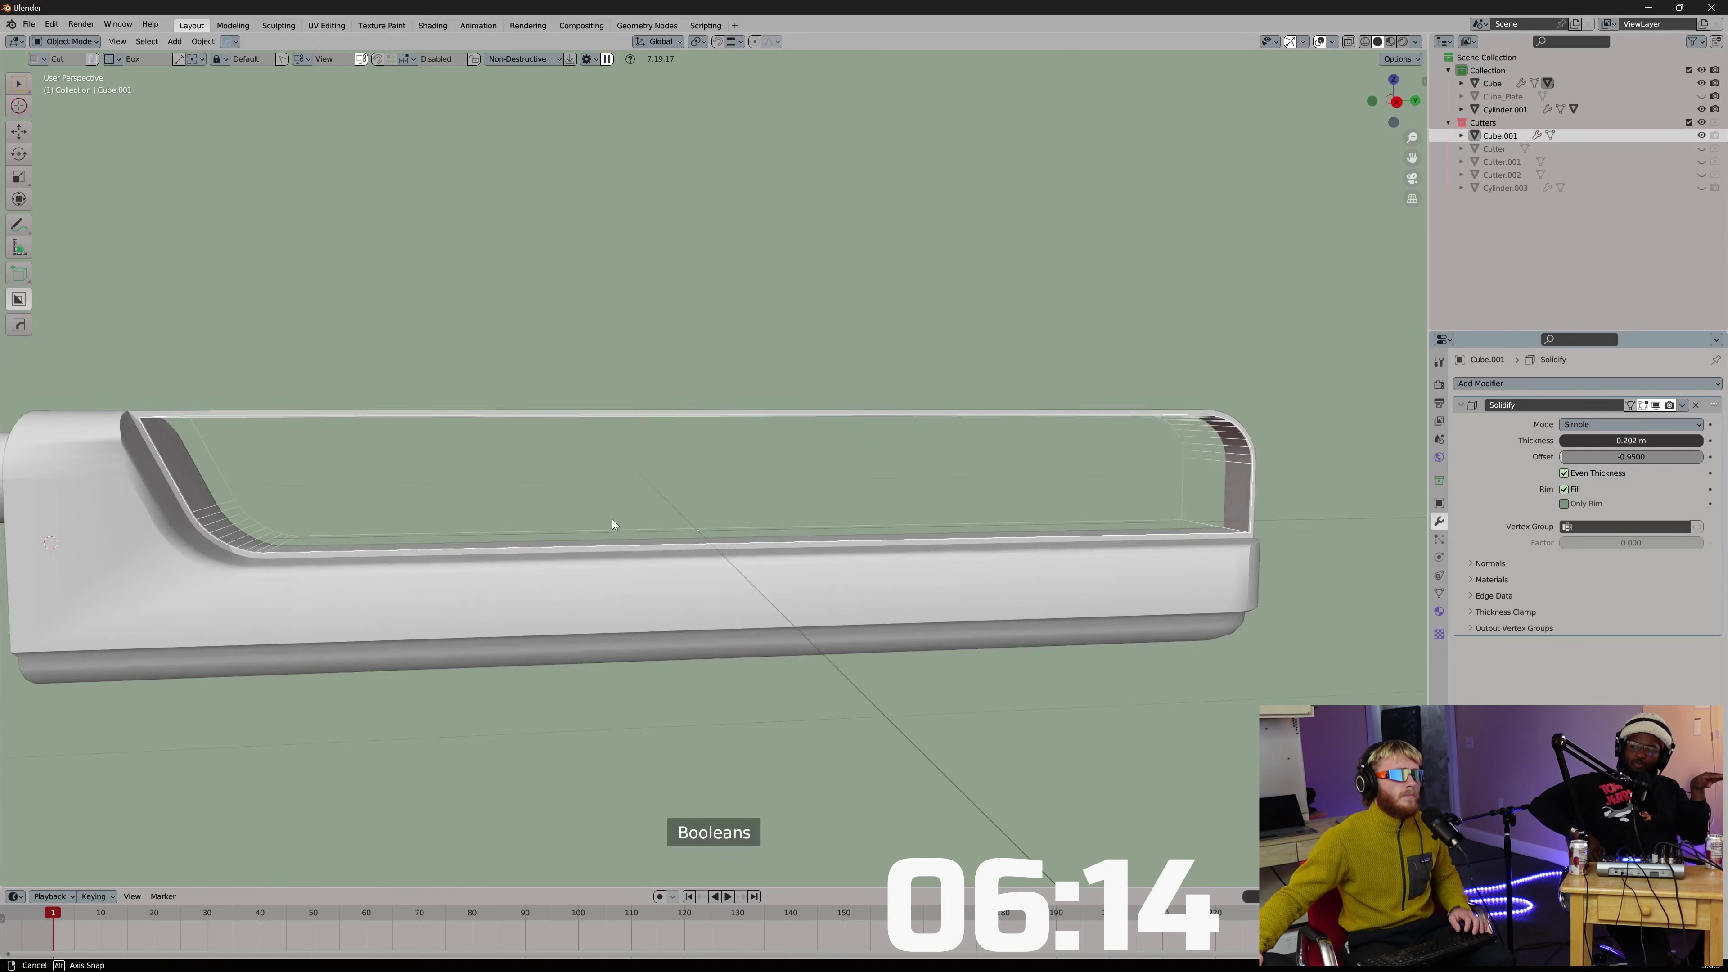
key(KP_3)
alt+scroll(437, 435, up, 1)
click(112, 58)
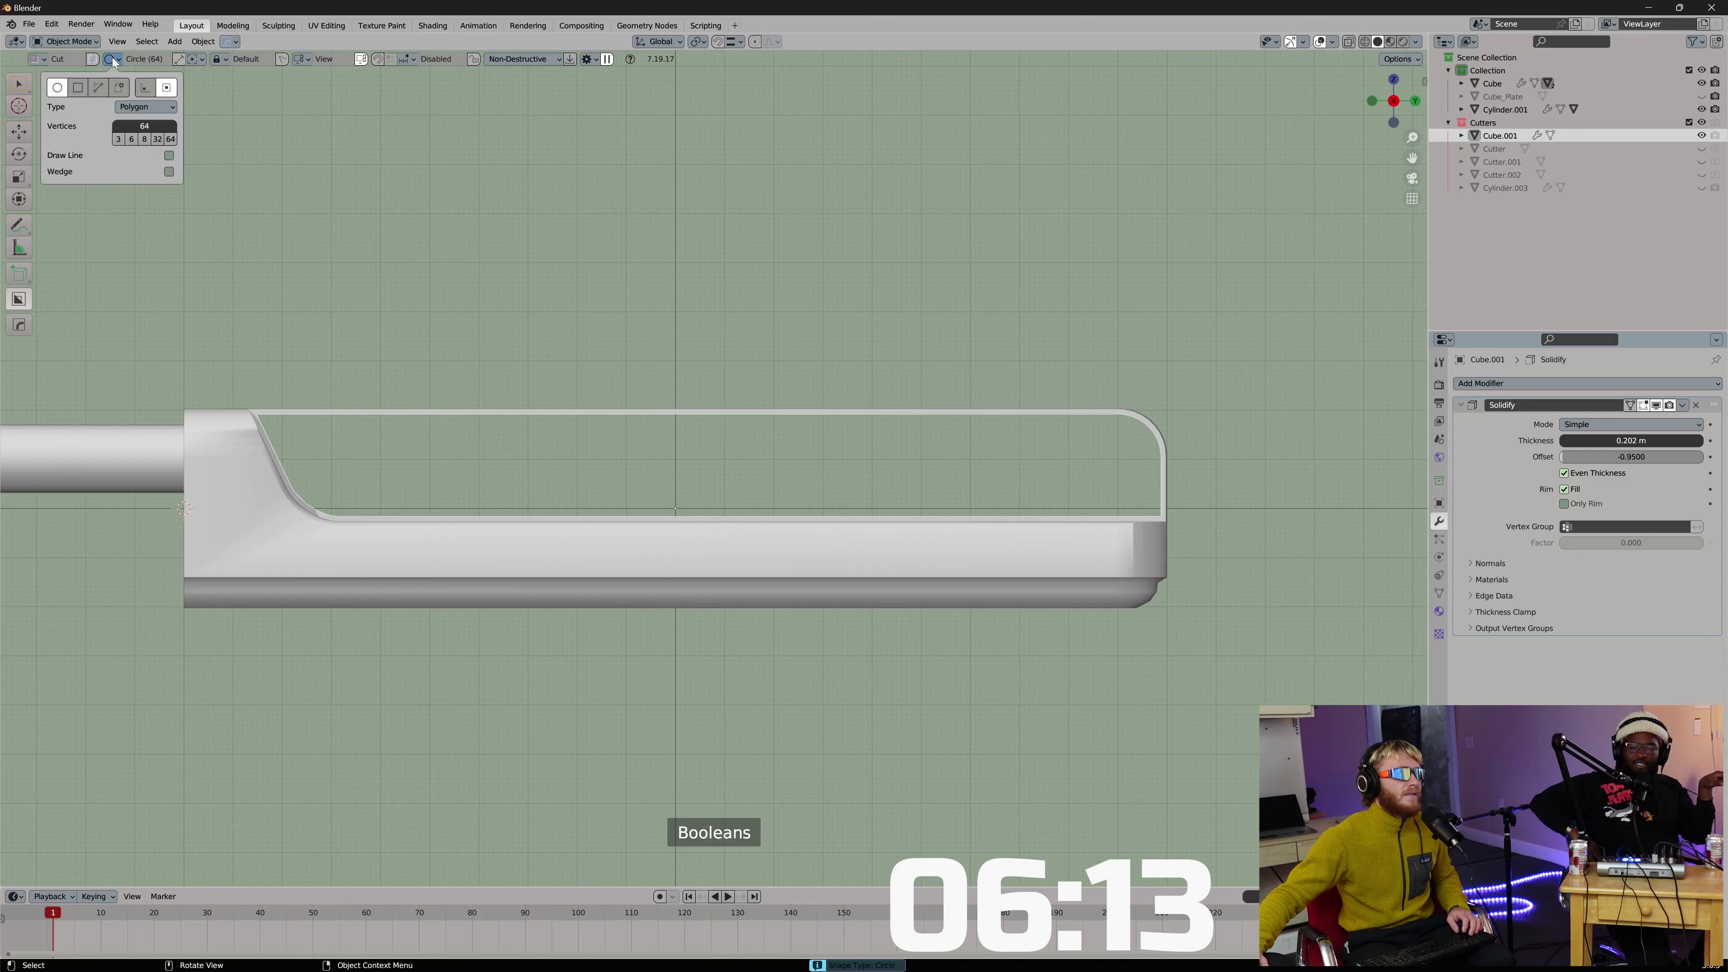
click(97, 87)
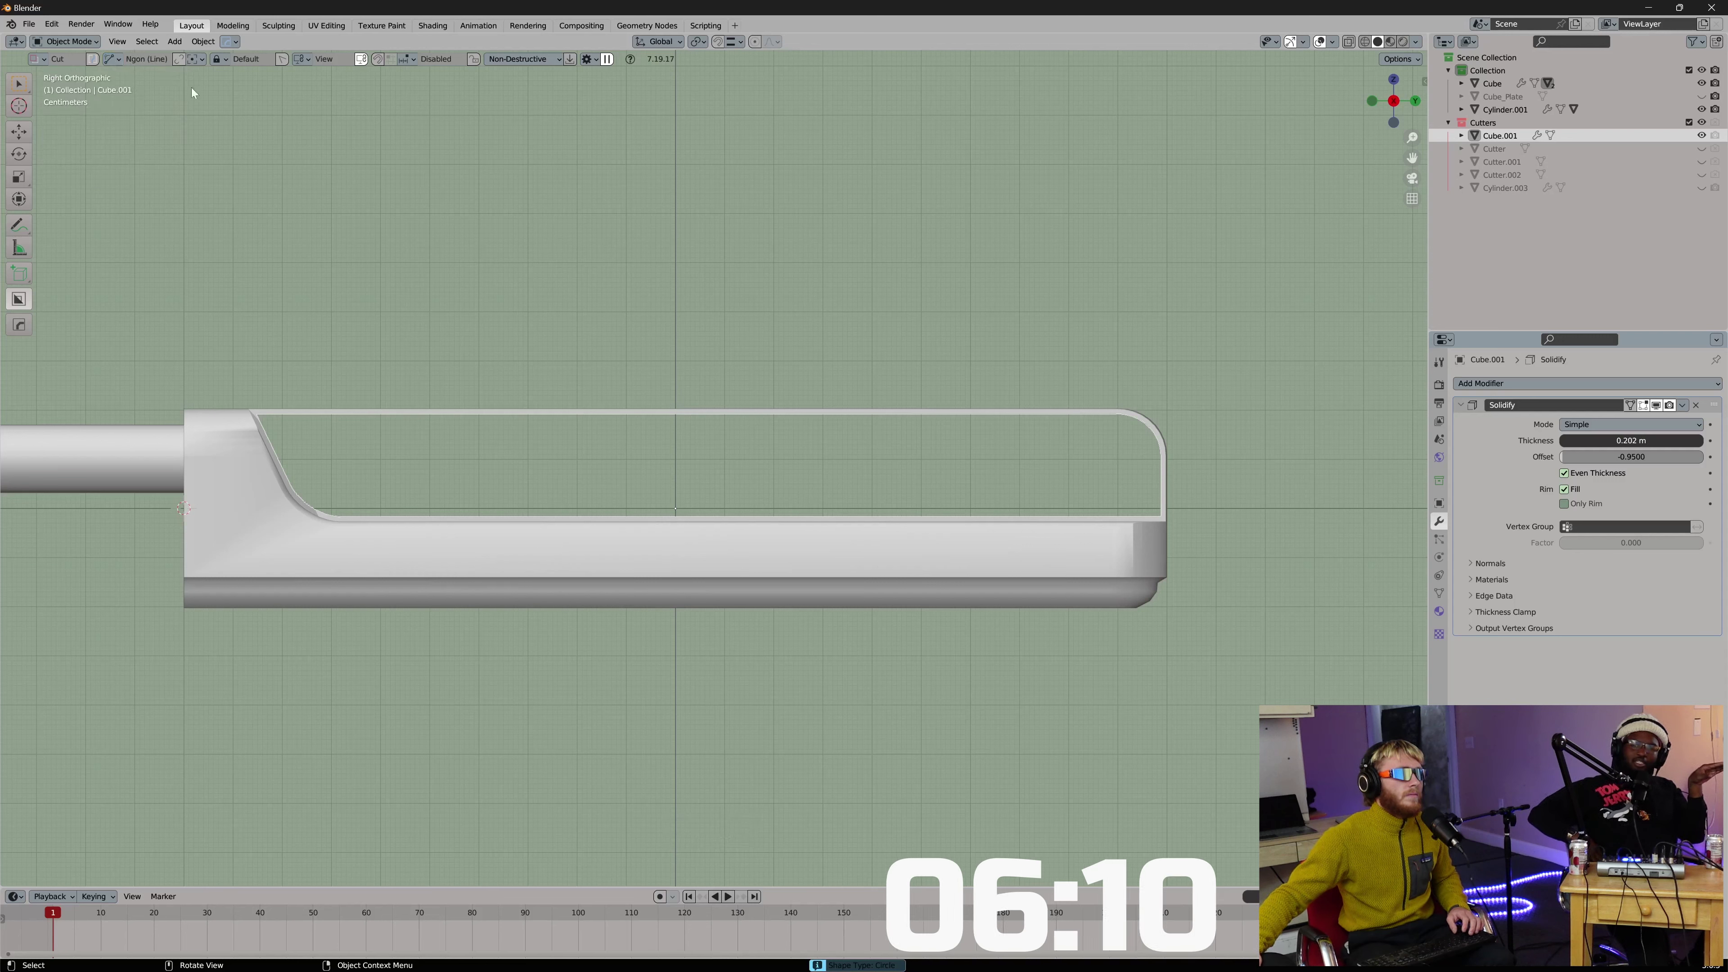
drag(332, 366, 451, 653)
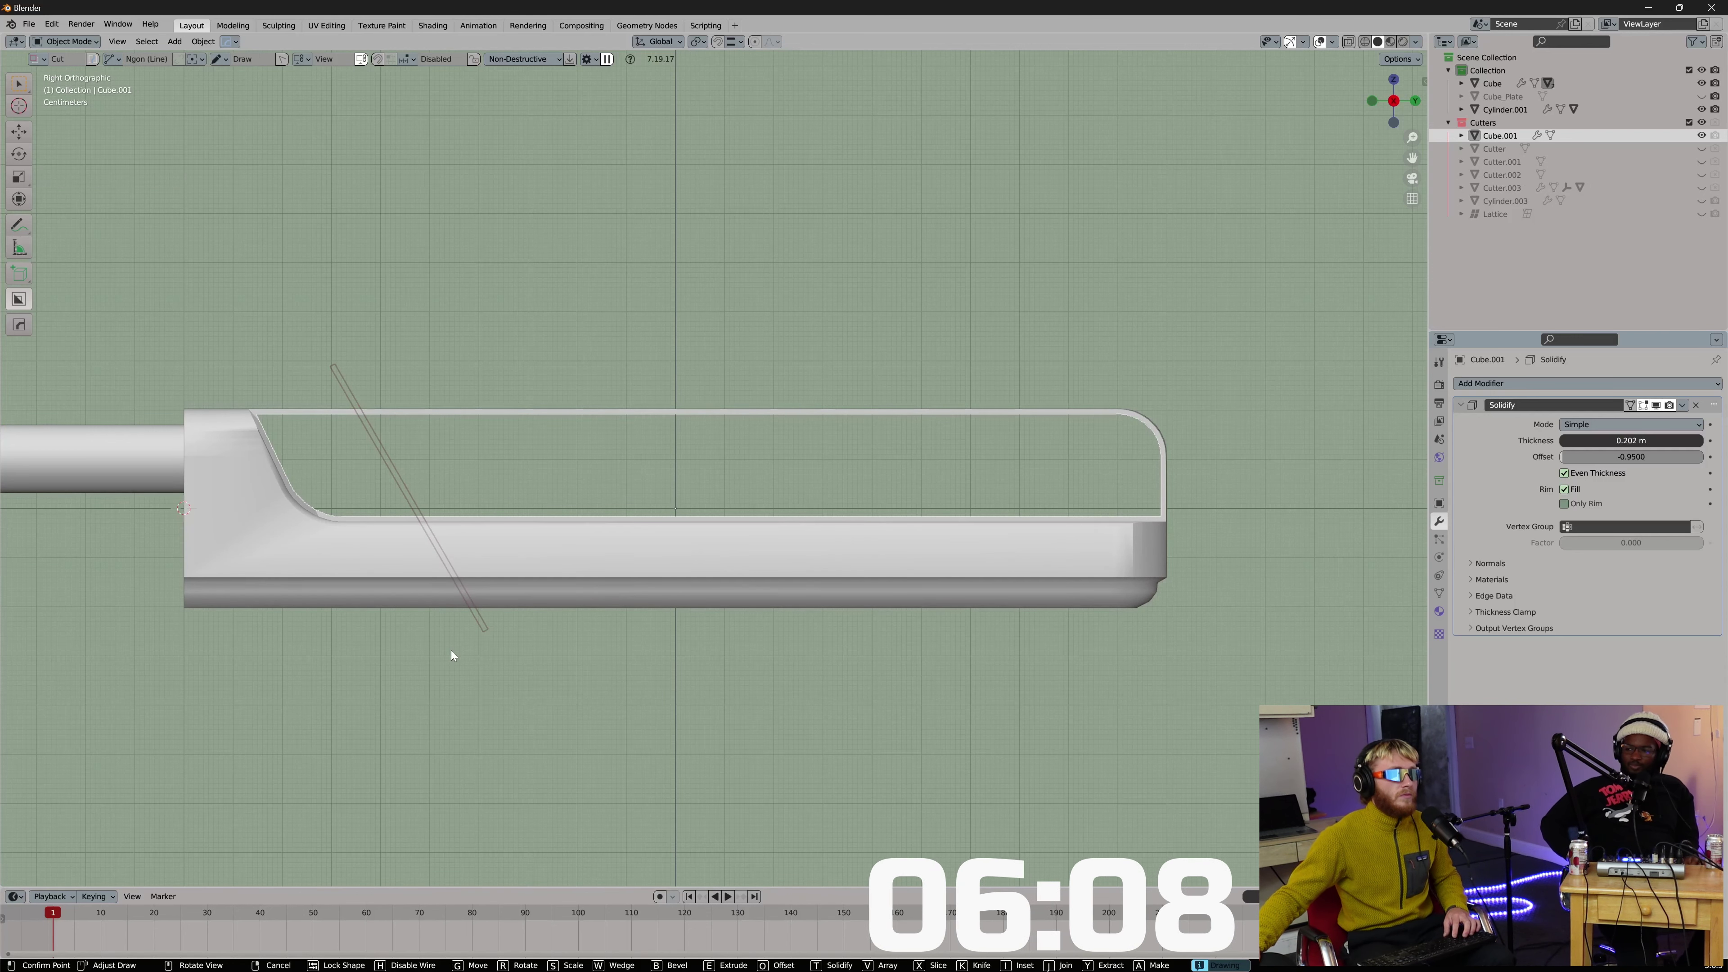
key(v)
scroll(486, 660, up, 1)
click(486, 658)
middle_drag(487, 640, 553, 527)
middle_drag(710, 463, 790, 512)
click(613, 458)
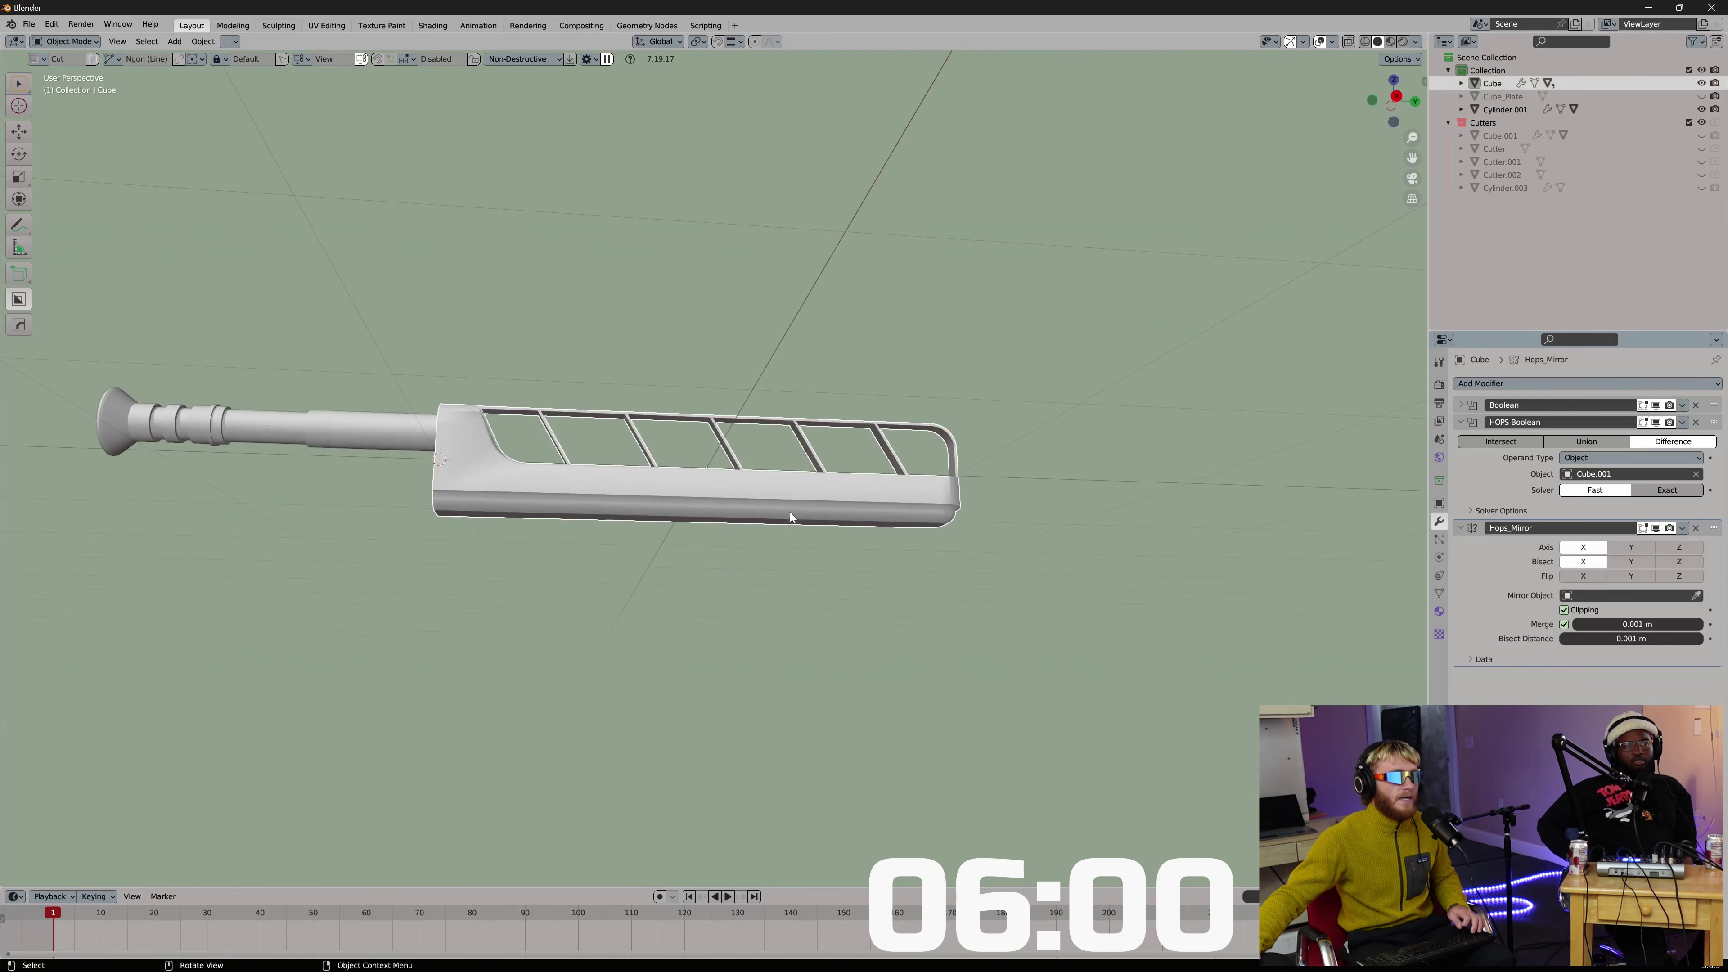
Select the block's front end face and convert it into a separate thickened plate with To_Plate.
middle_drag(762, 445, 702, 477)
key(Tab)
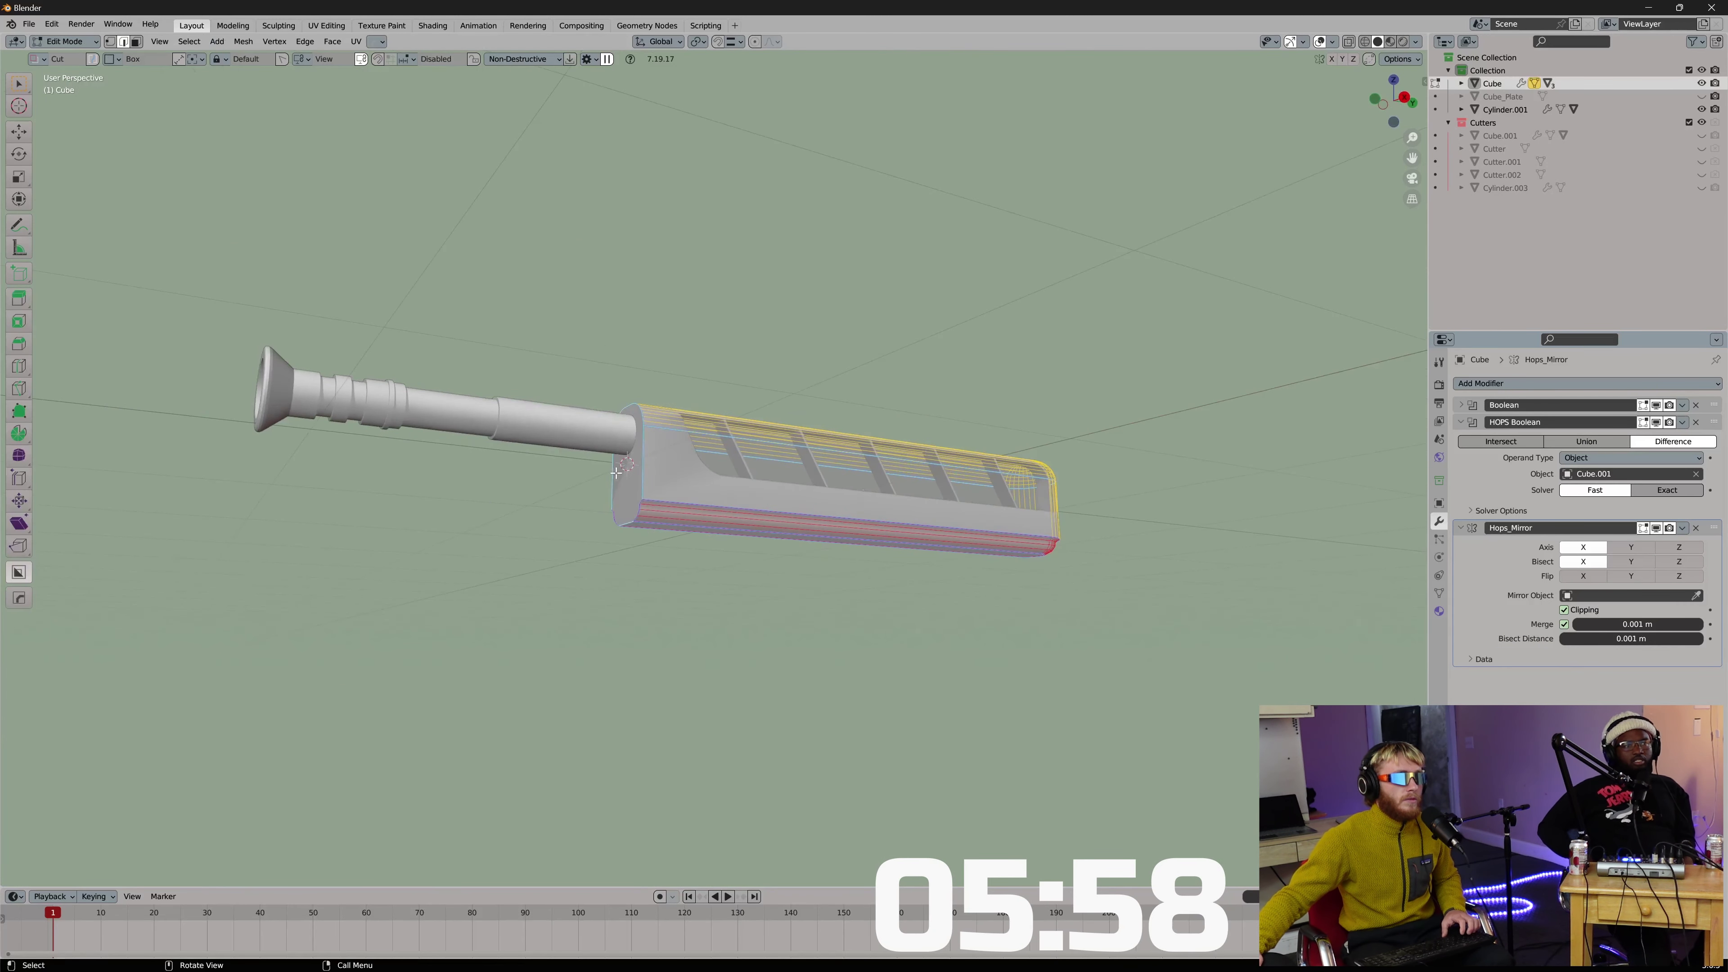
key(3)
click(627, 481)
scroll(632, 482, up, 5)
shift+middle_drag(598, 487, 773, 502)
key(q)
click(743, 538)
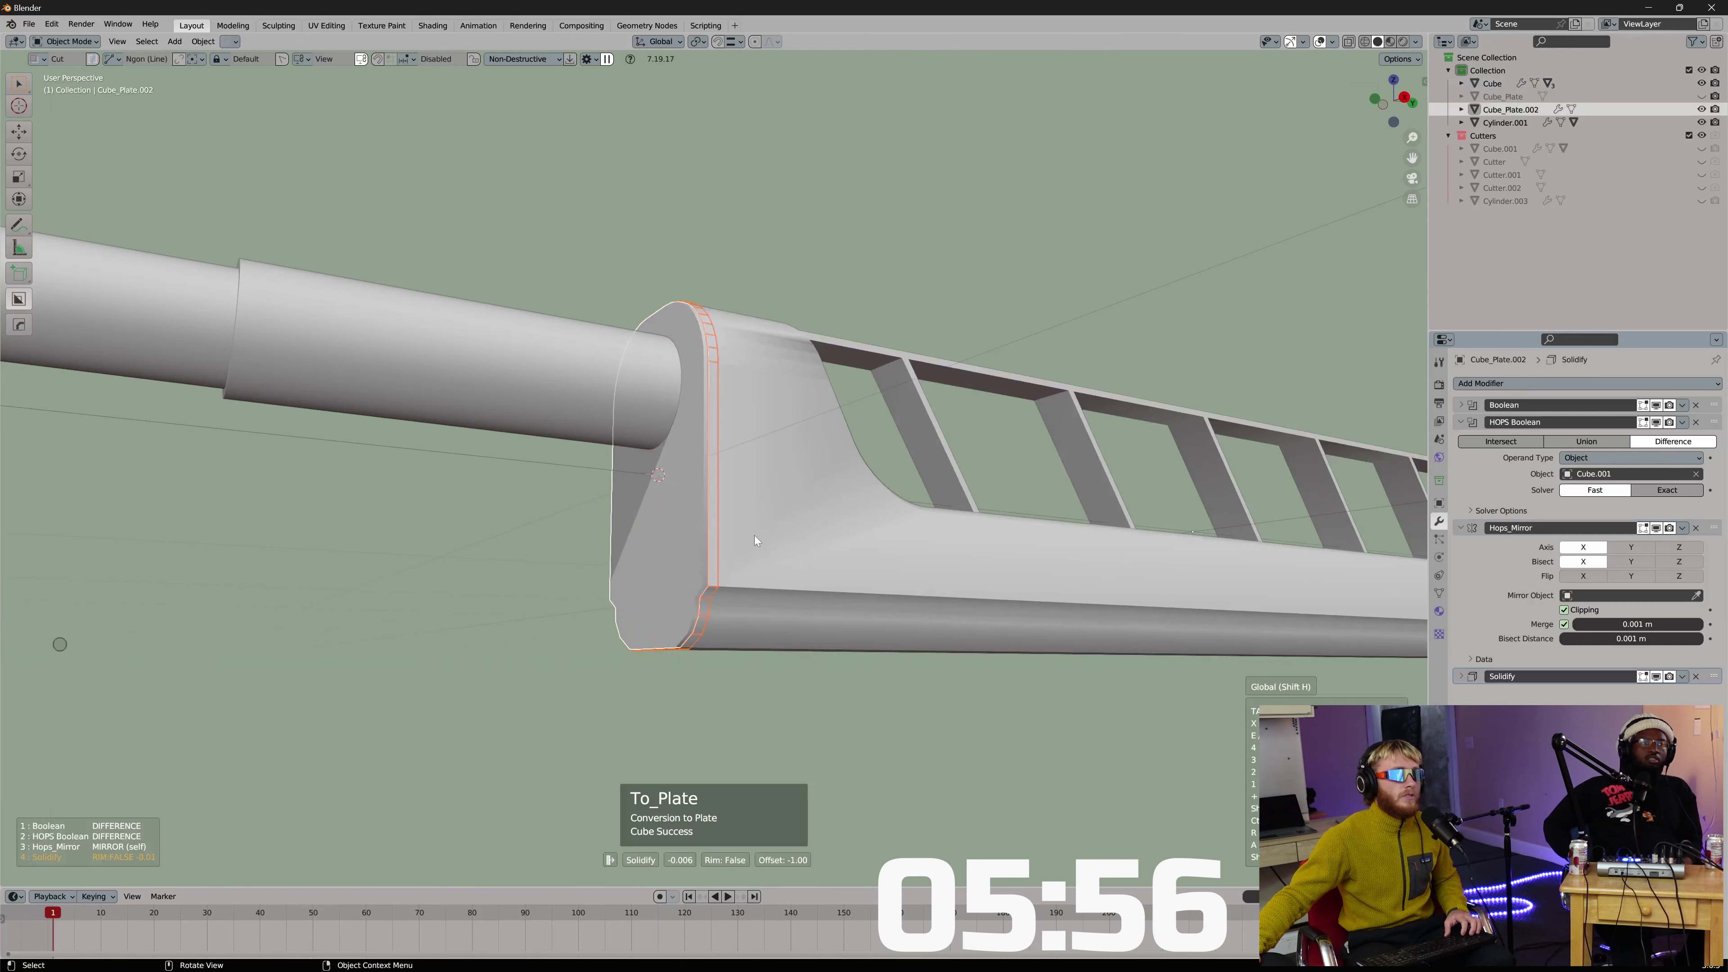
click(793, 434)
key(q)
key(q)
key(Escape)
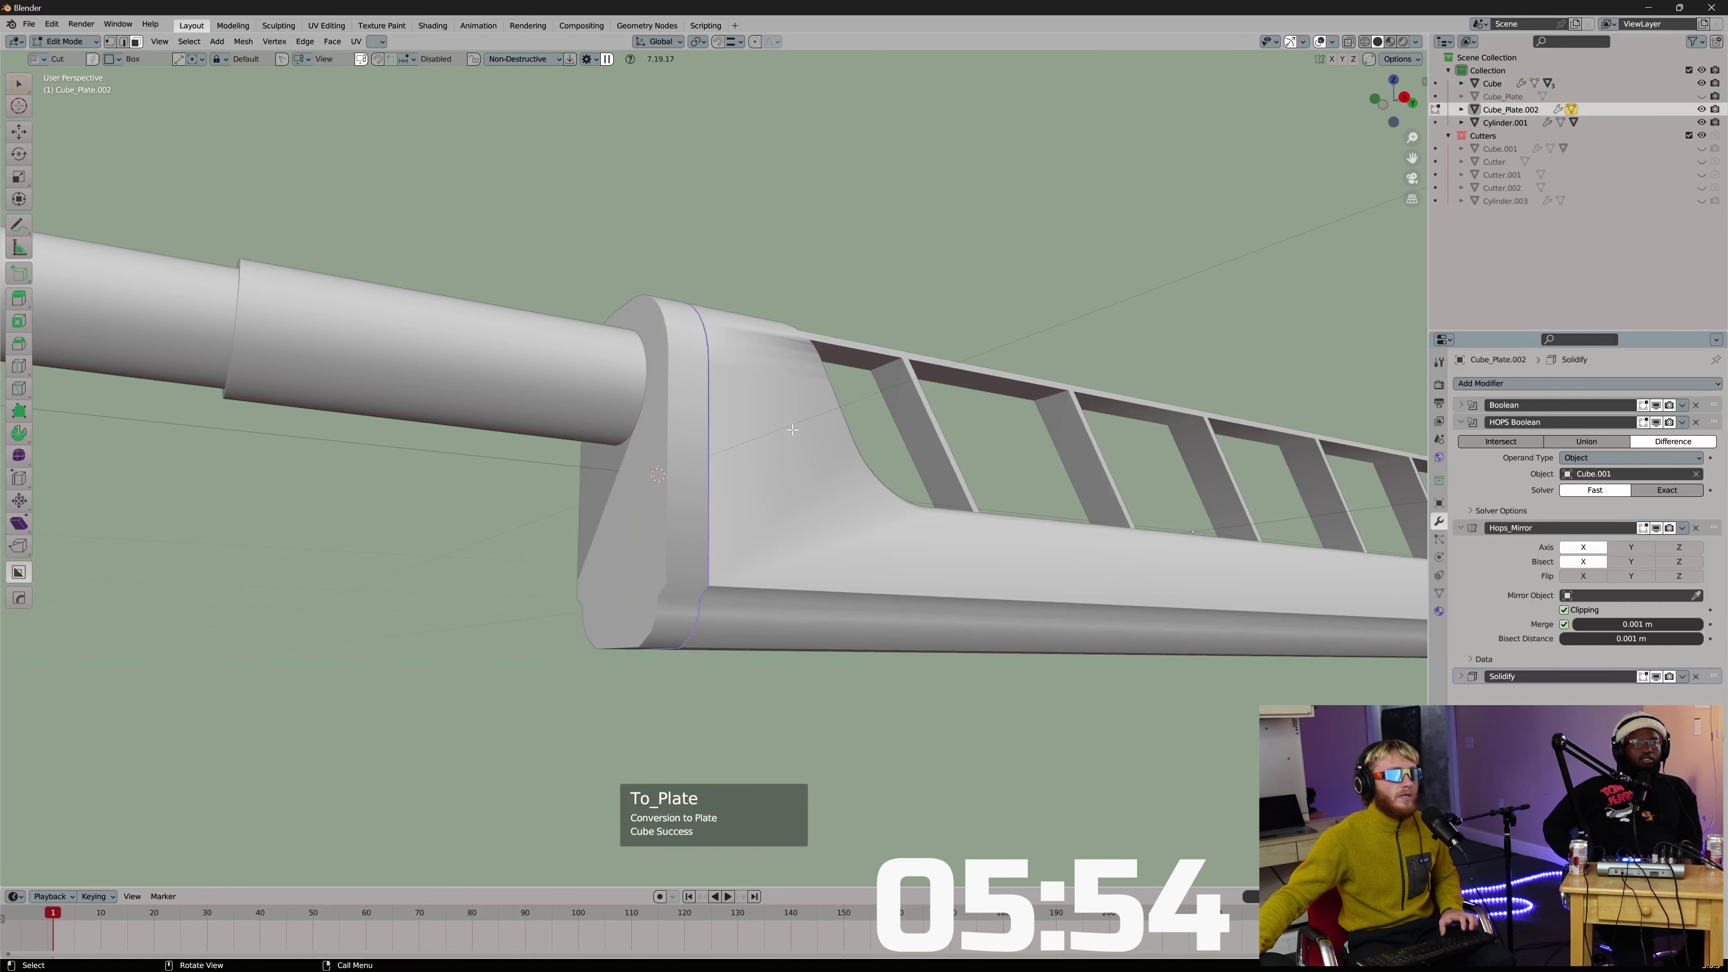
key(q)
key(Escape)
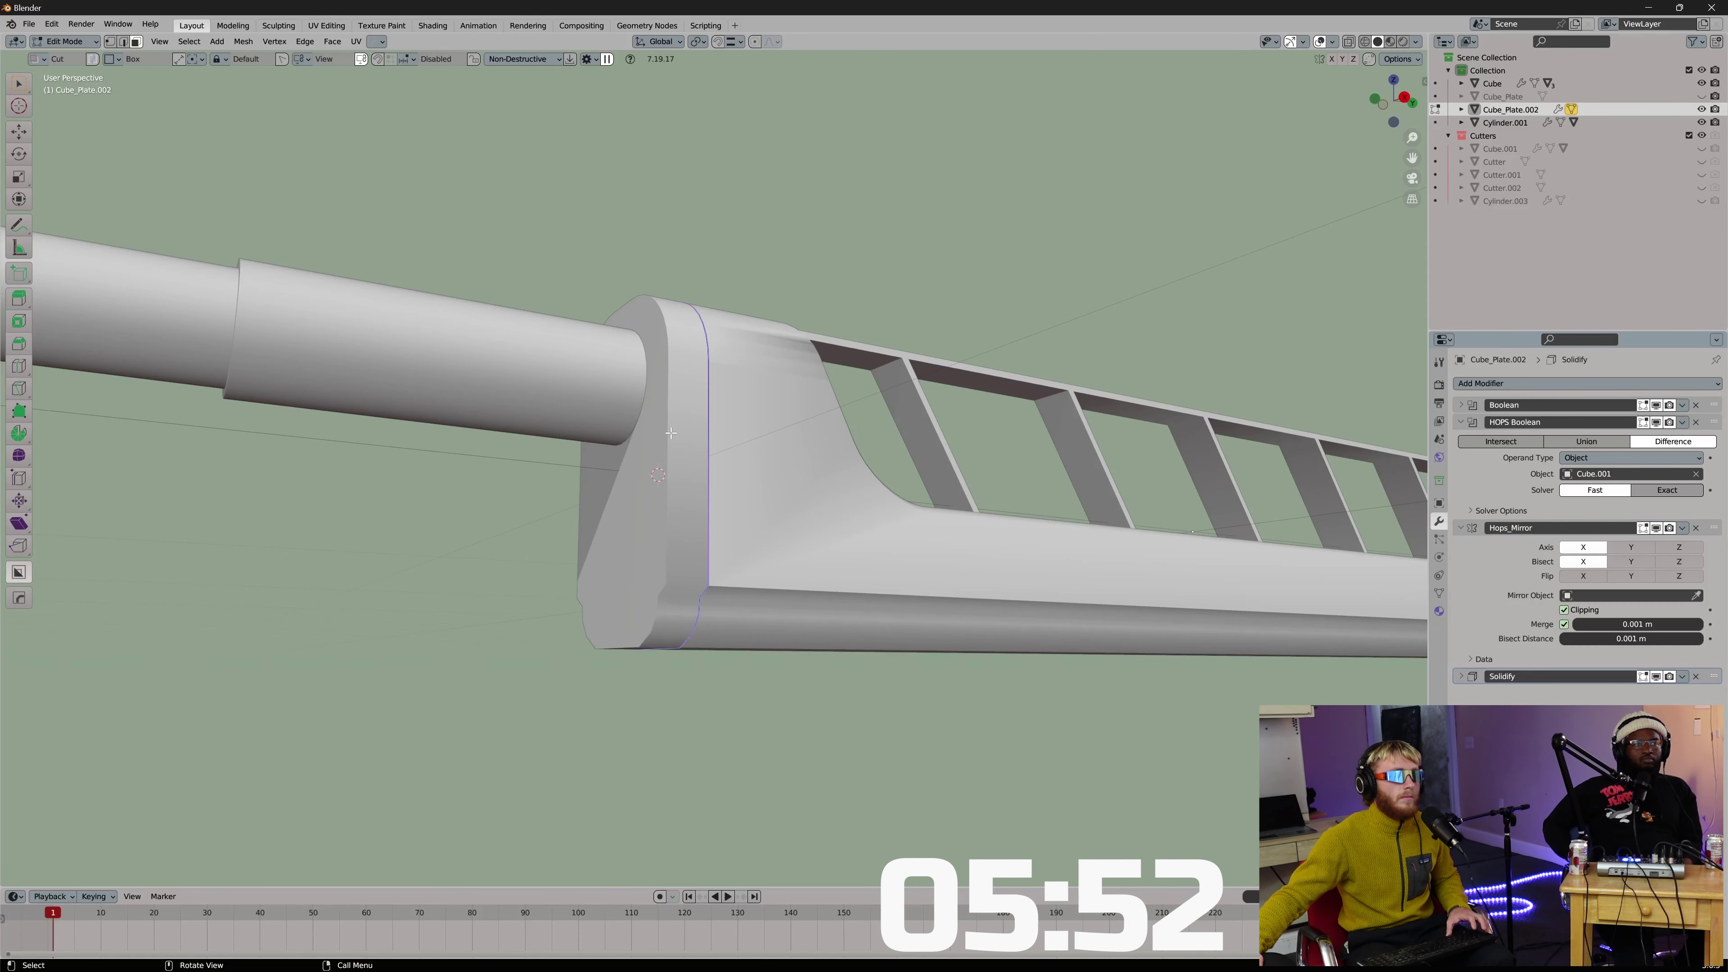
Apply the front plate's Boolean and Solidify modifiers with Csharp, keeping its mirror modifier live.
key(Tab)
key(d)
key(Escape)
key(q)
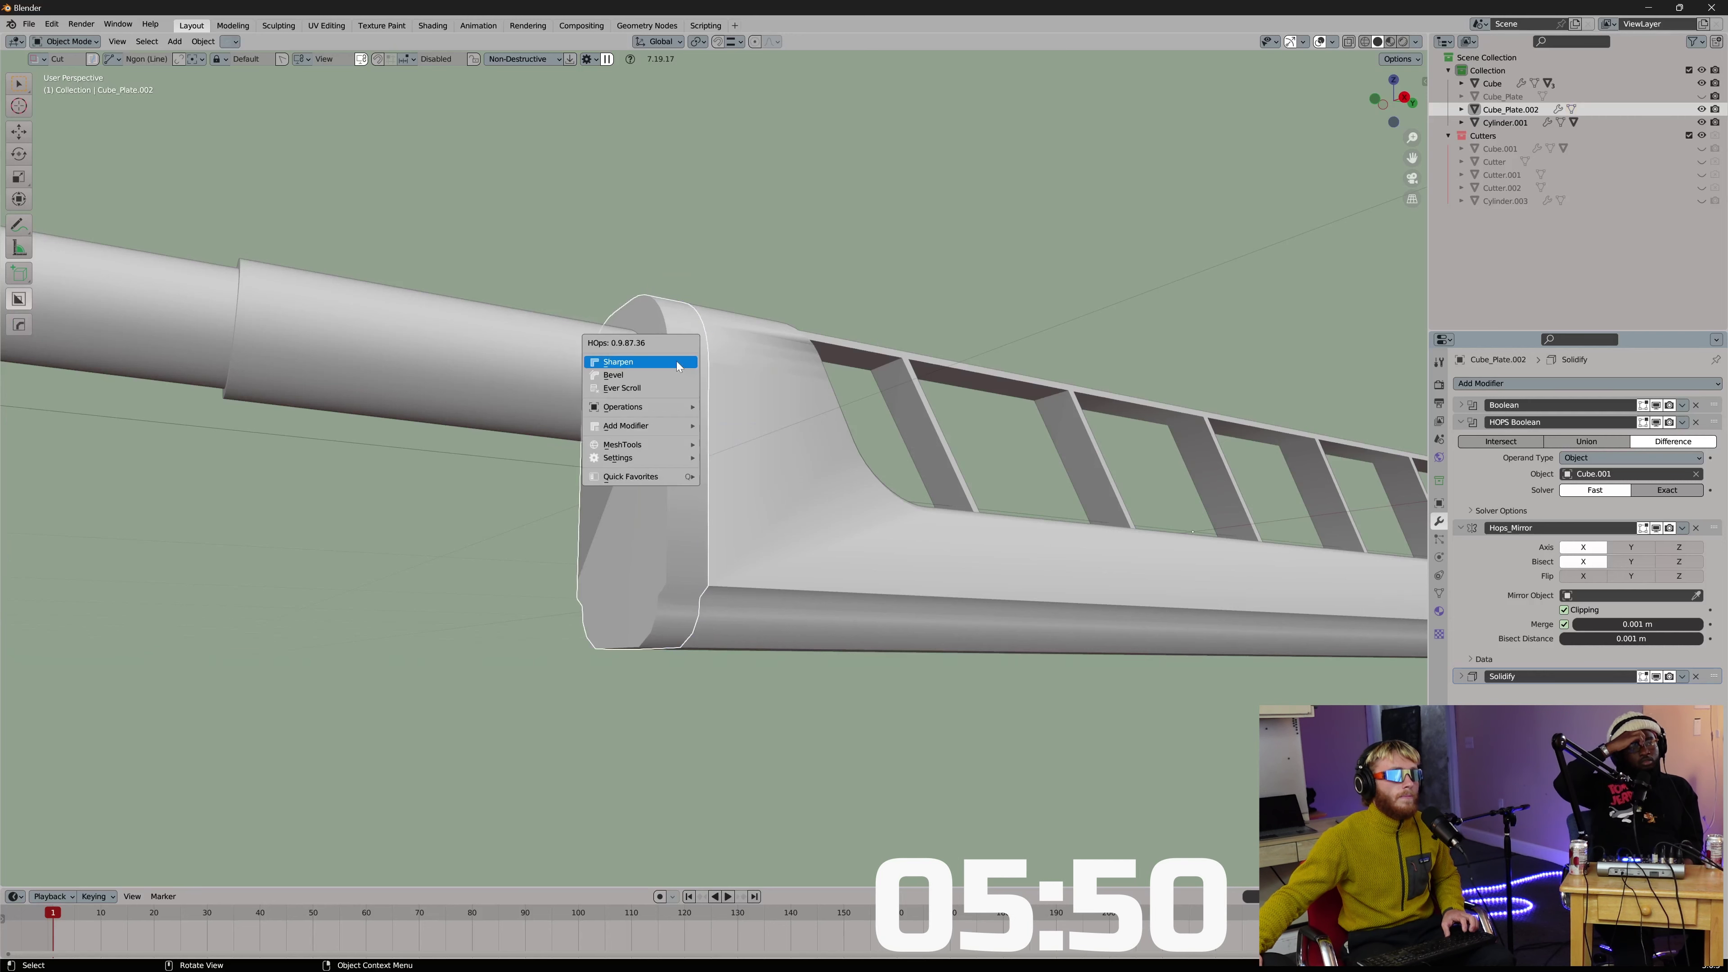
ctrl+click(676, 361)
alt+middle_drag(733, 413, 828, 400)
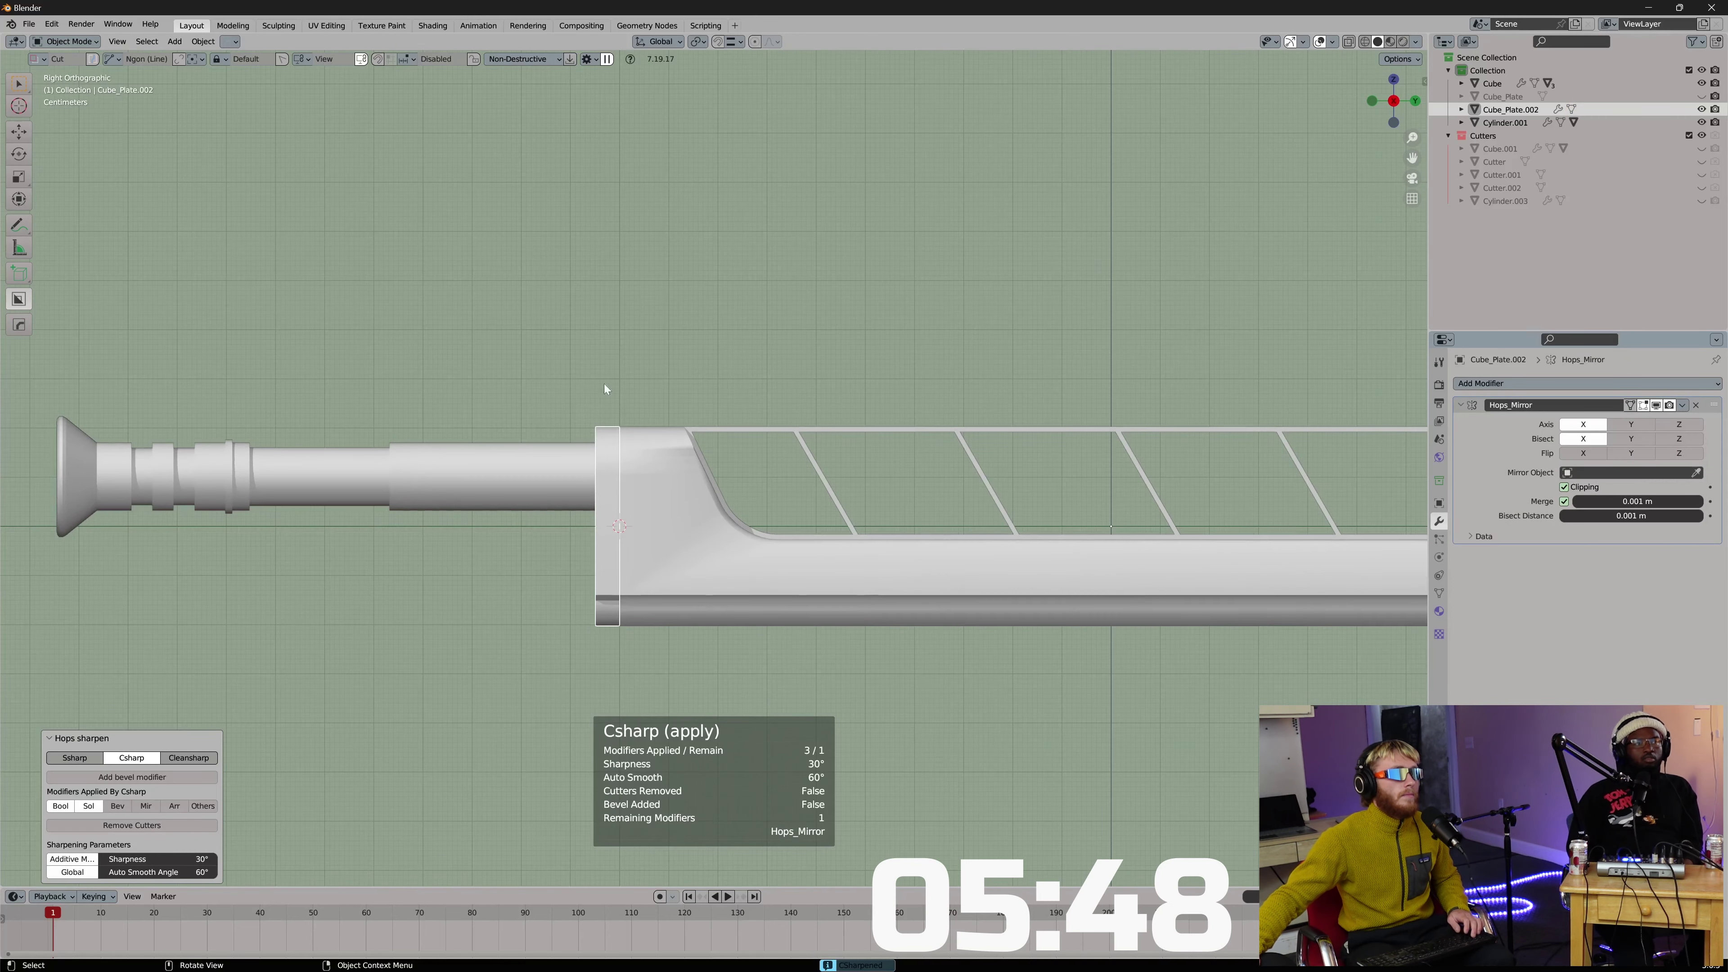
key(w)
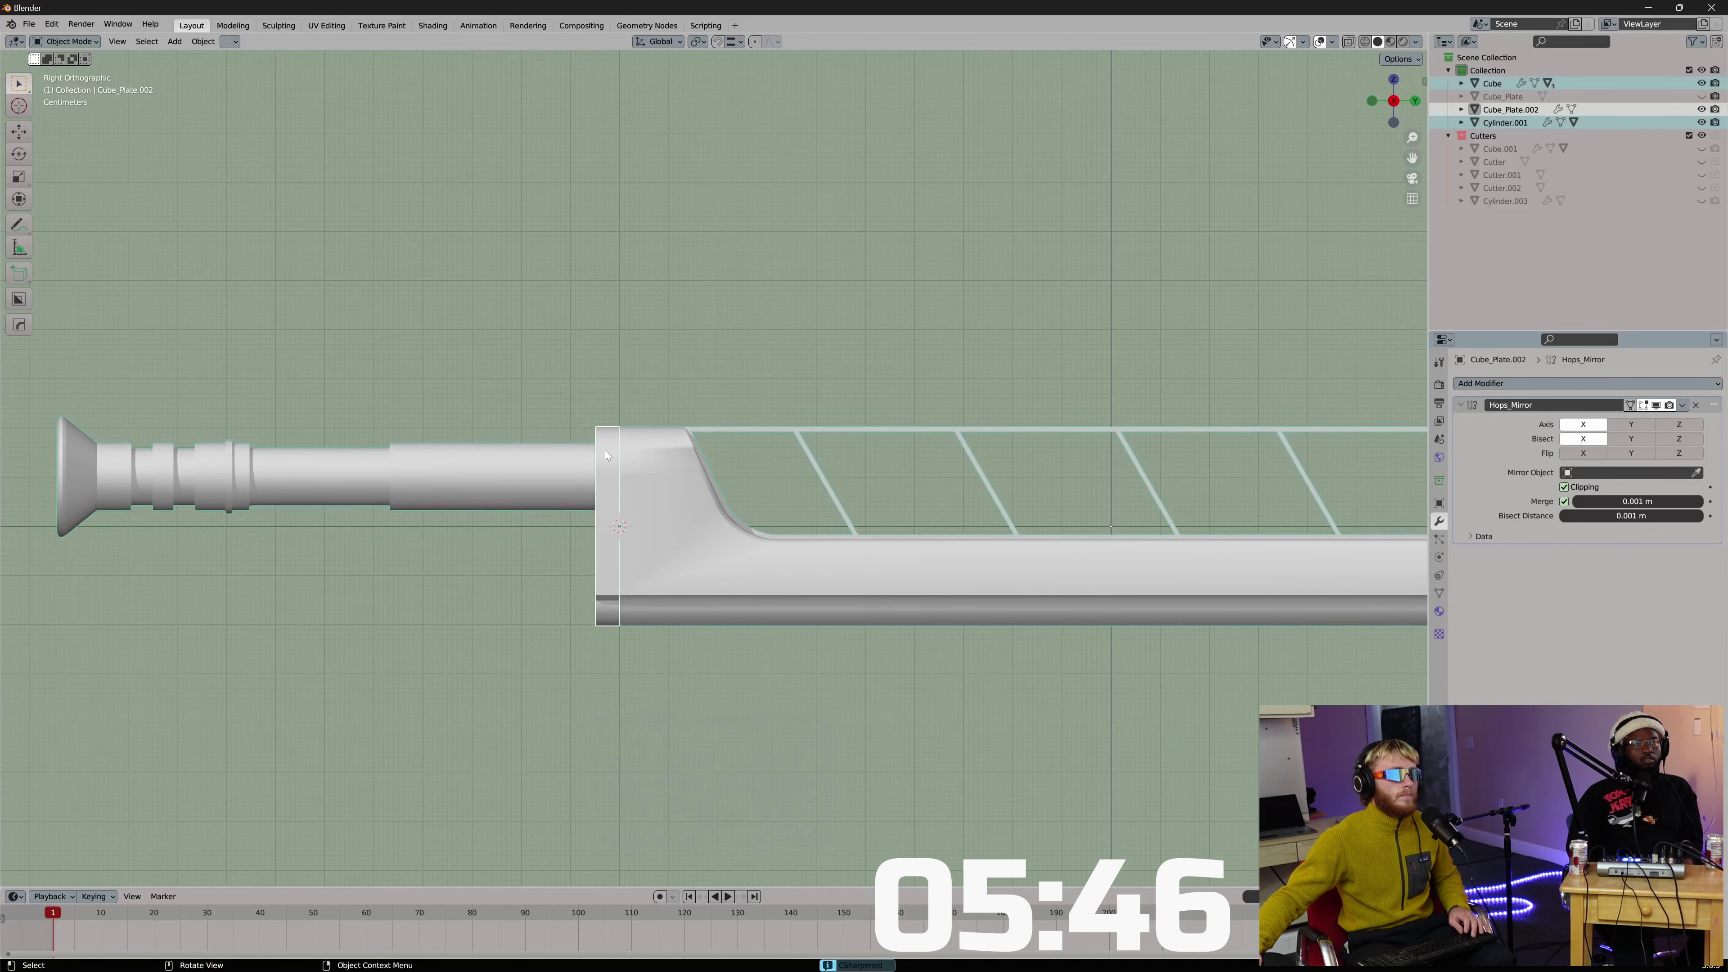
key(w)
click(502, 381)
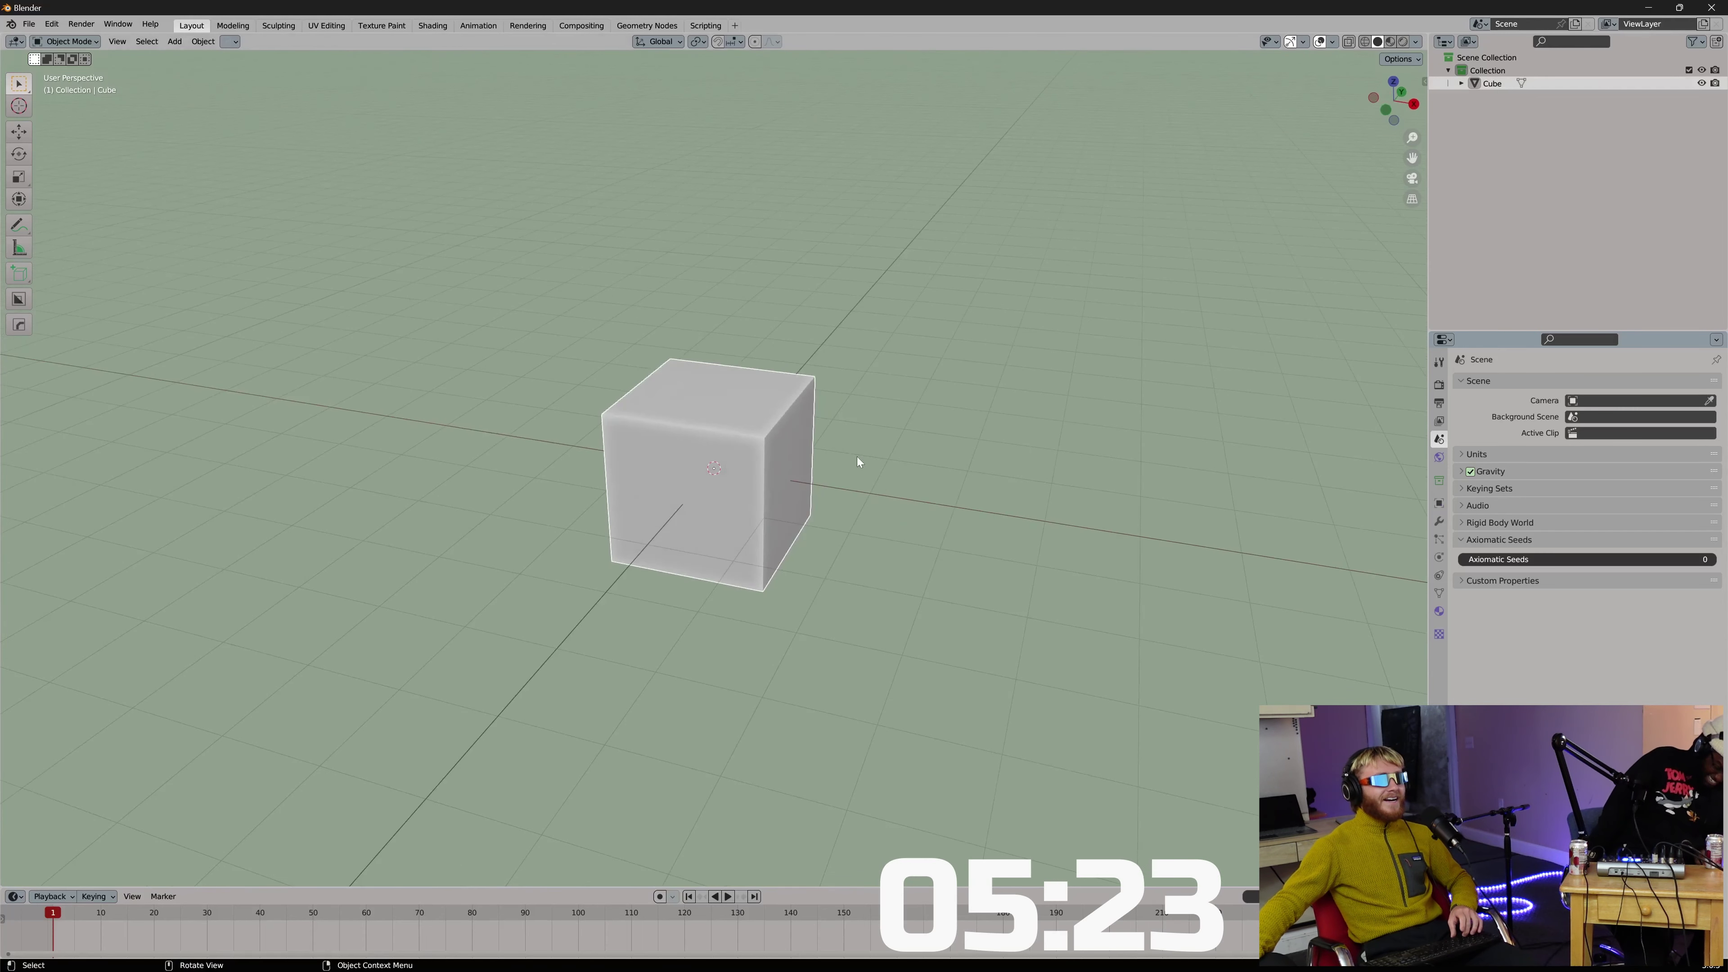
Scale the new cube narrower along X and shorter along Z to form a long, thin slab.
key(s)
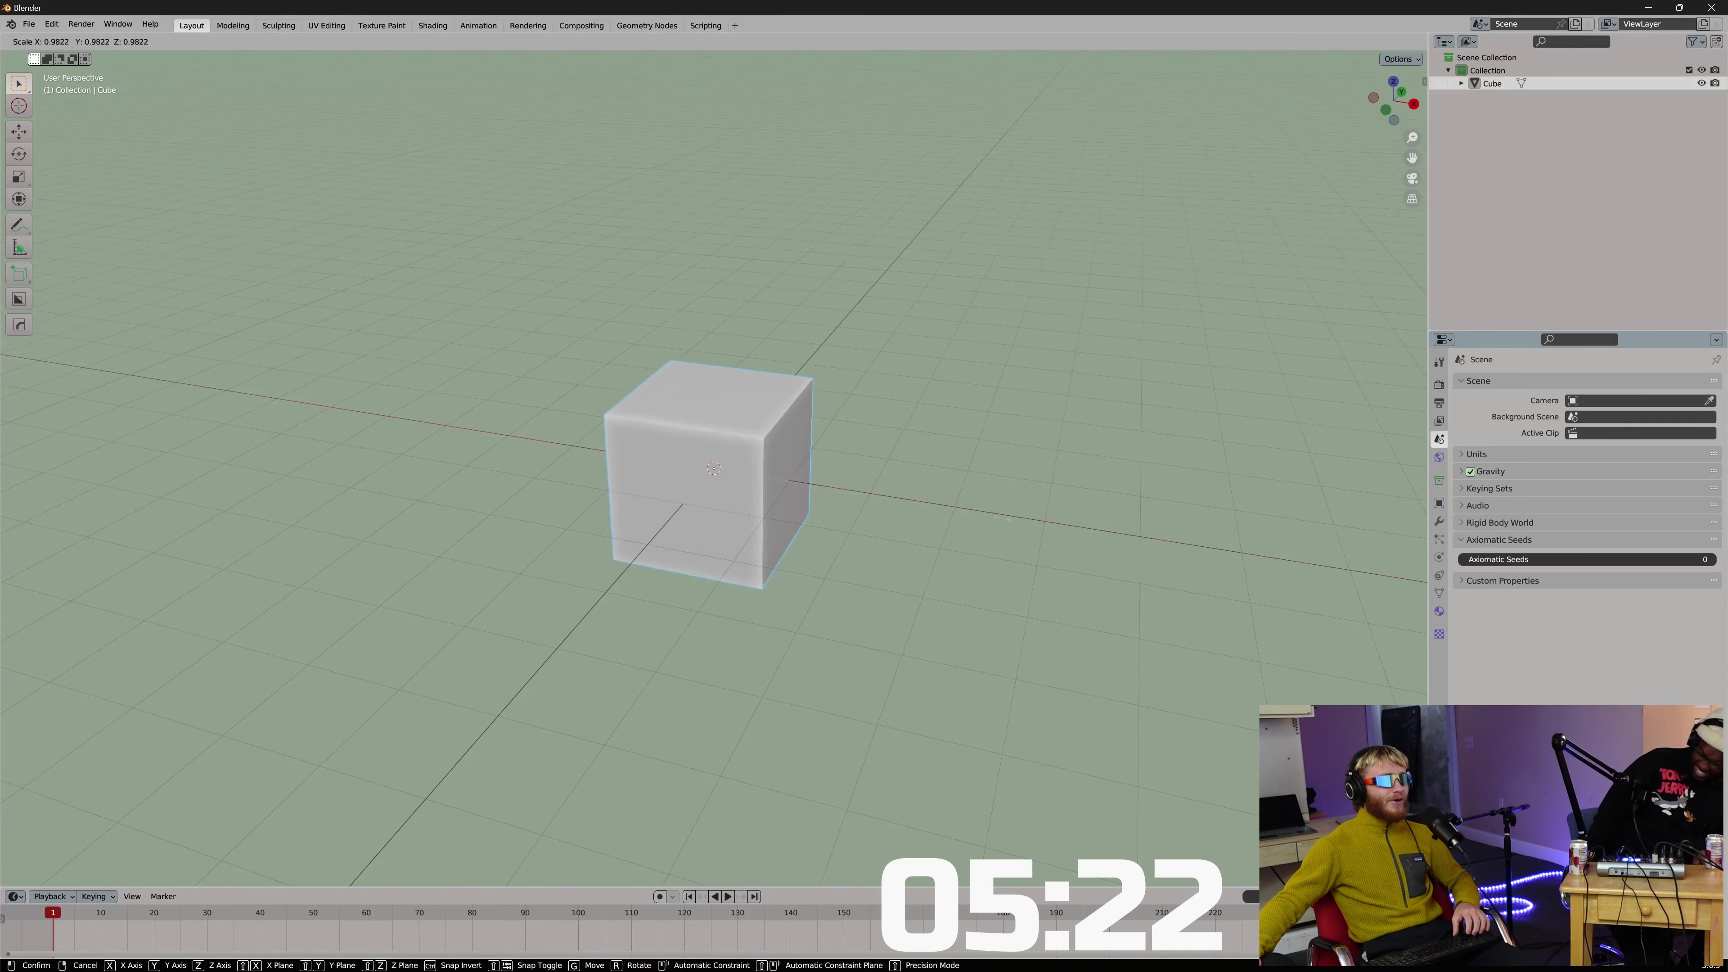
key(x)
click(747, 466)
middle_drag(1027, 437, 949, 423)
key(s)
key(z)
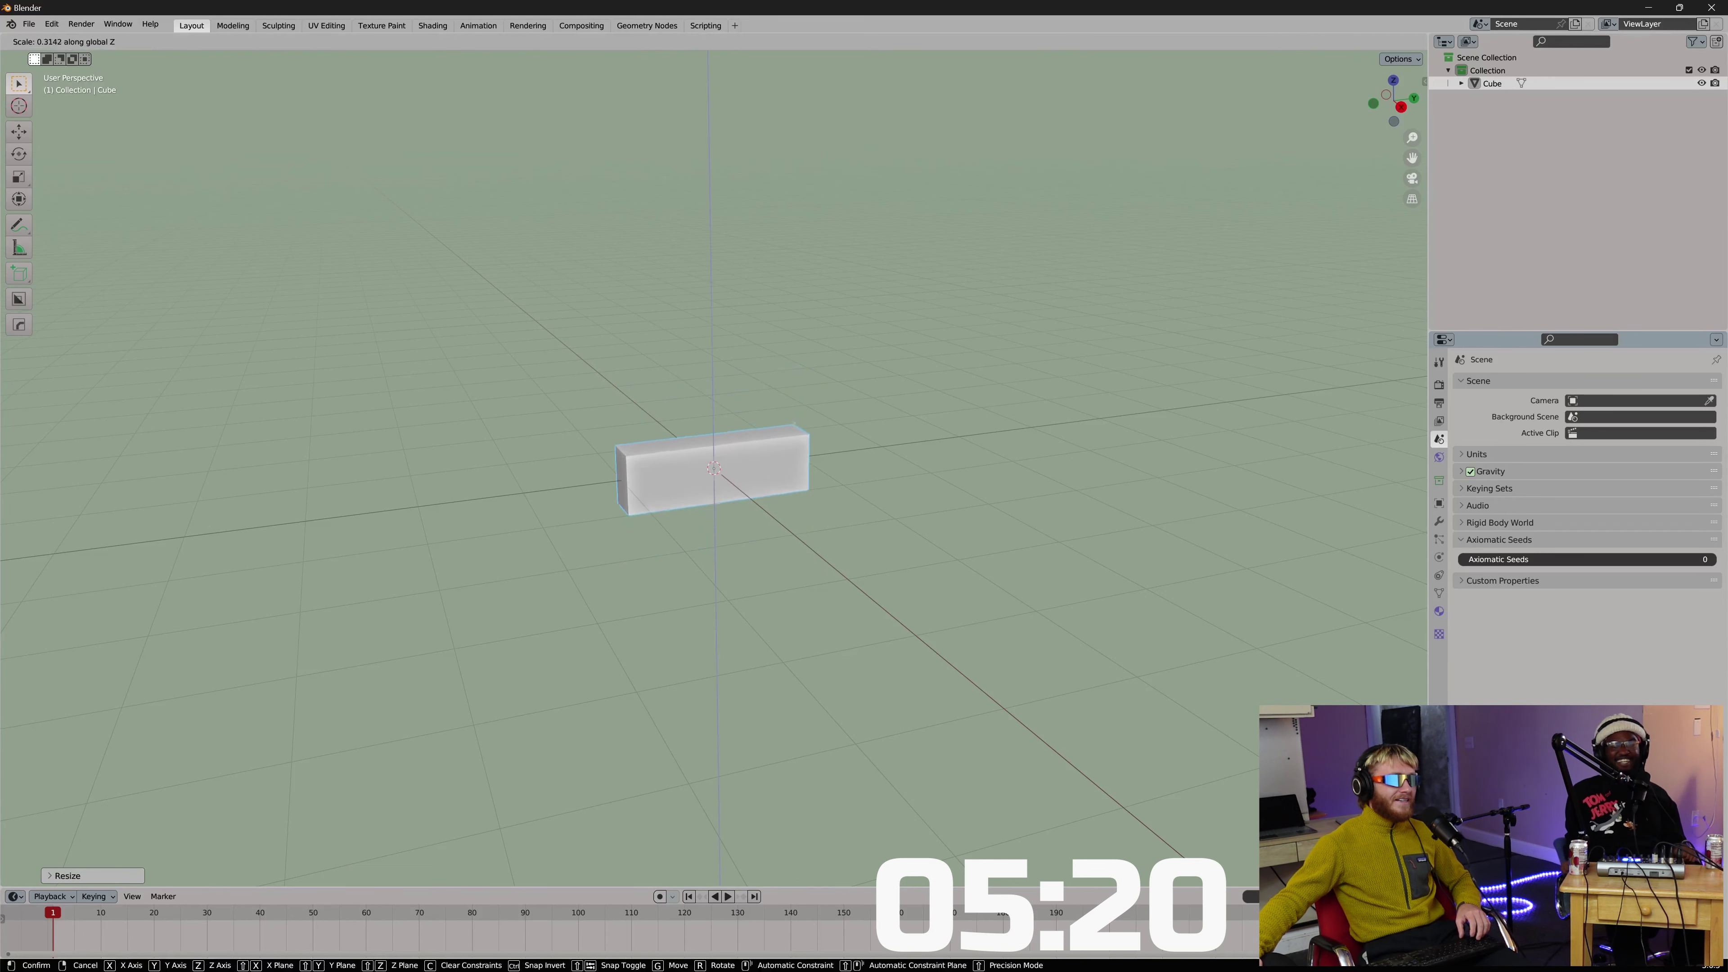
click(814, 432)
Try to carve the slab with a freehand Lasso cut drawn from the right side view.
scroll(814, 432, up, 2)
middle_drag(816, 432, 895, 434)
key(KP_3)
scroll(895, 434, up, 5)
key(alt+w)
mouse_move(289, 452)
mouse_down()
mouse_move(857, 532)
mouse_move(887, 615)
mouse_move(930, 650)
mouse_move(999, 625)
mouse_move(1088, 372)
mouse_move(1079, 345)
mouse_move(854, 294)
mouse_up()
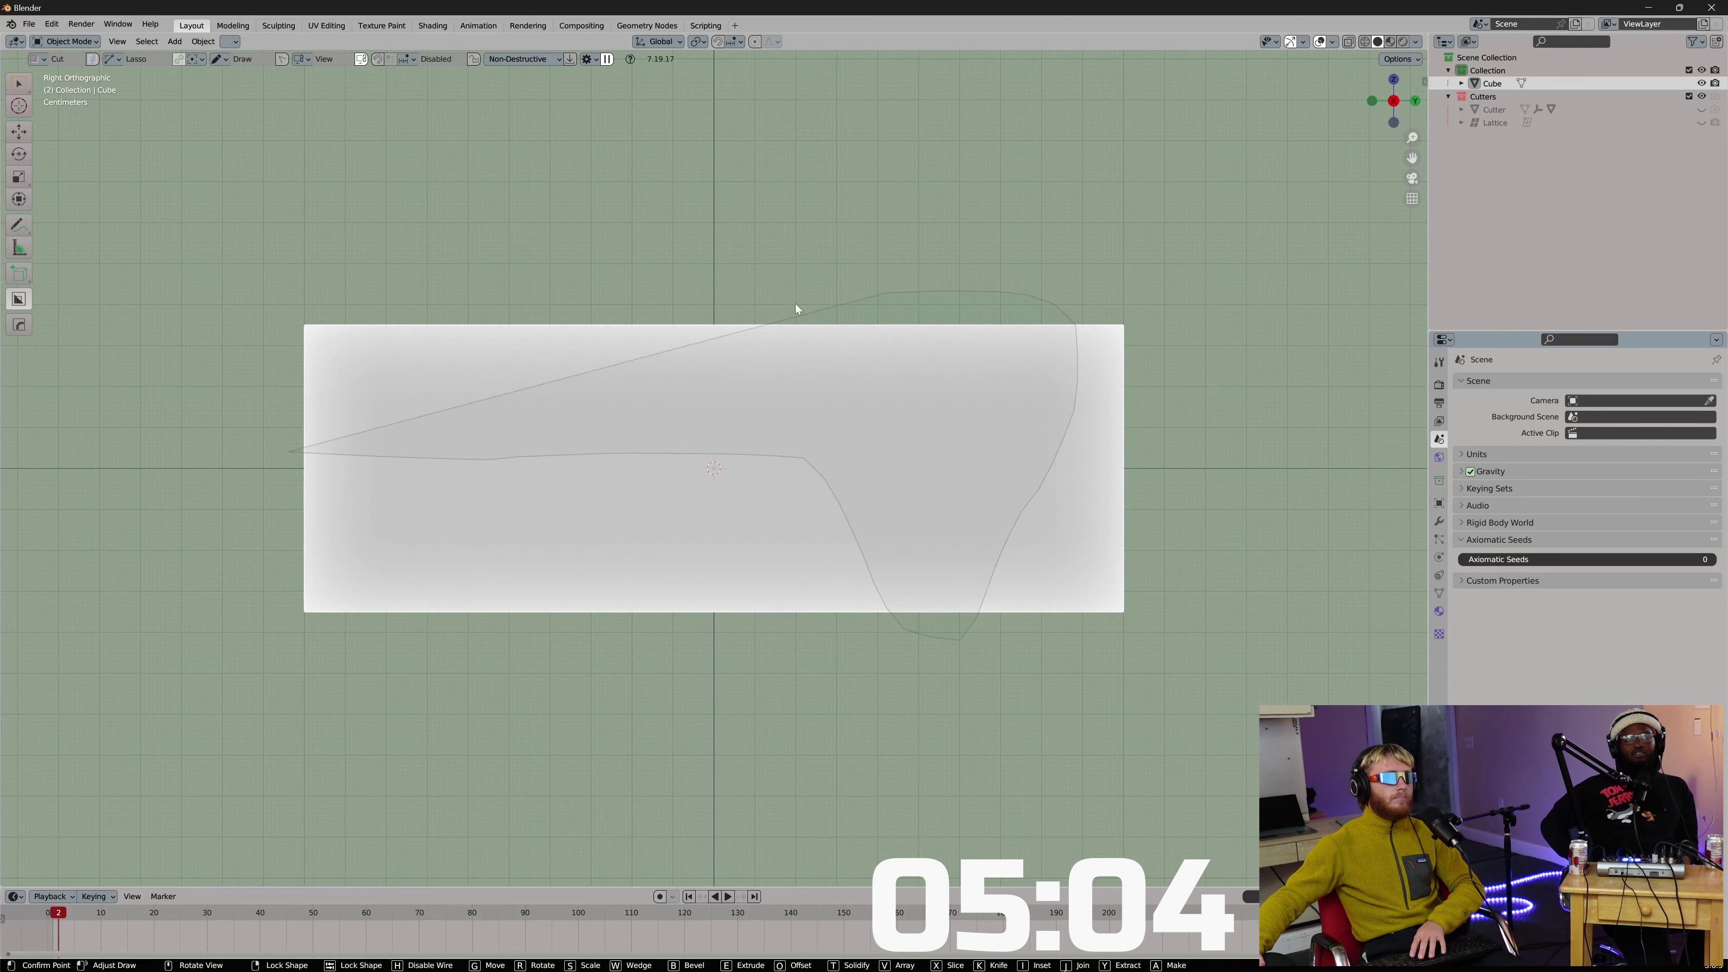
drag(439, 320, 207, 305)
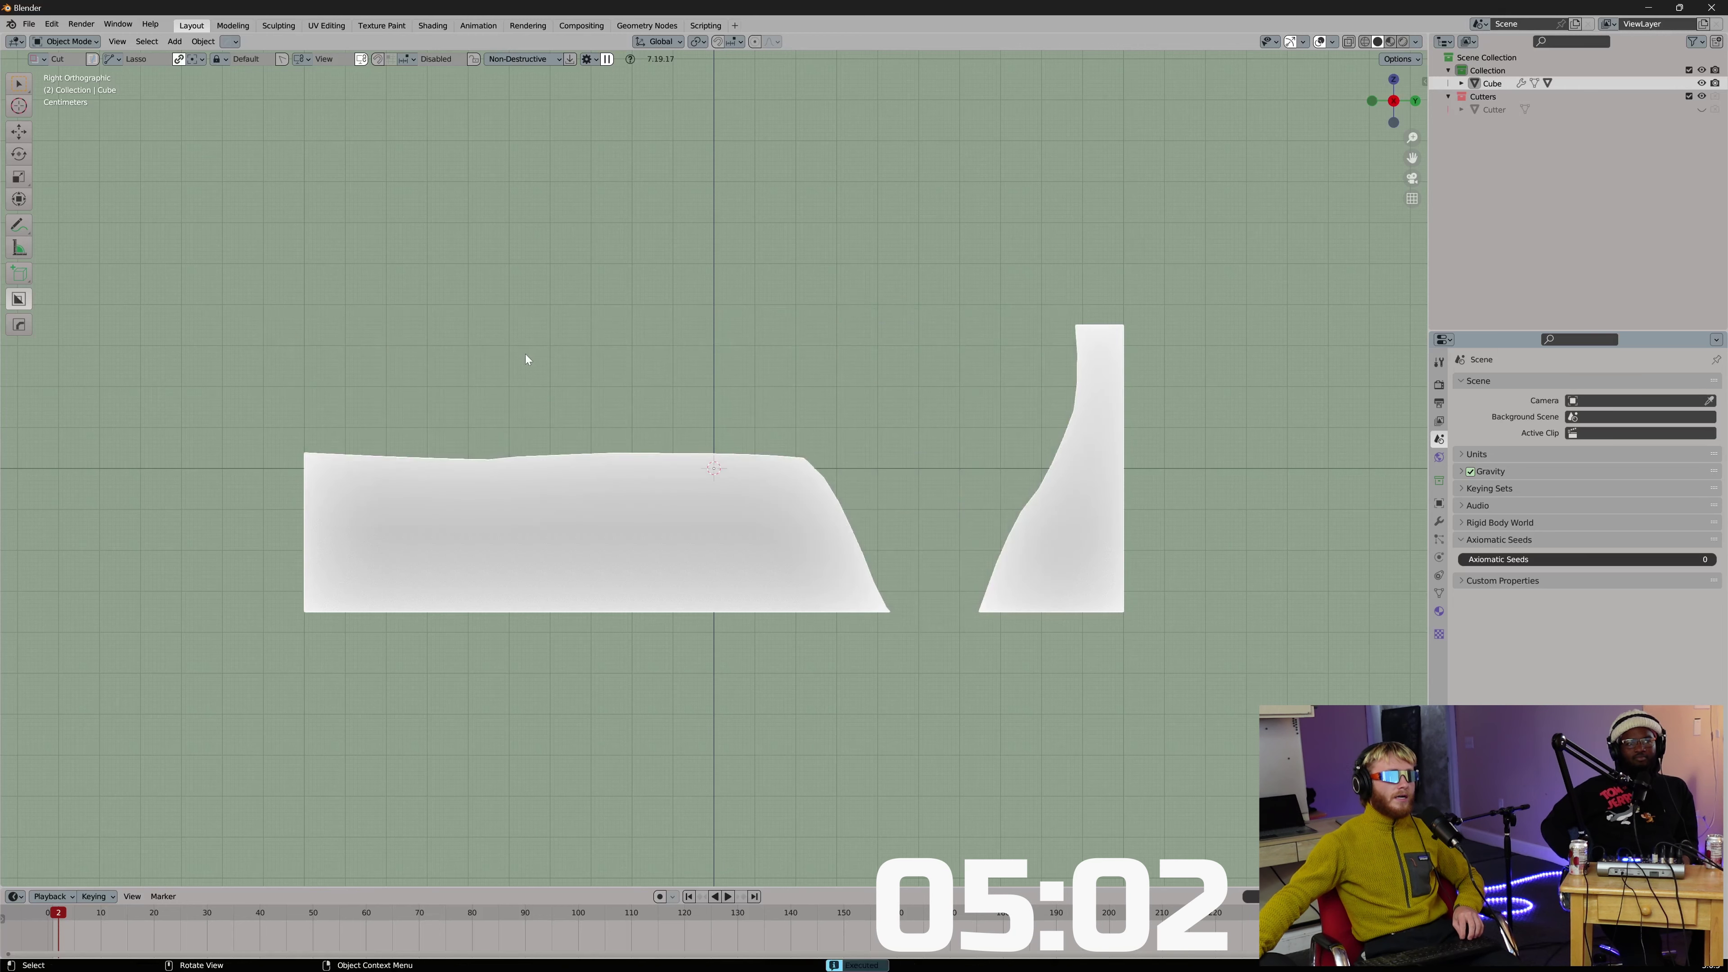
key(ctrl+z)
middle_drag(838, 353, 894, 368)
right_click(894, 367)
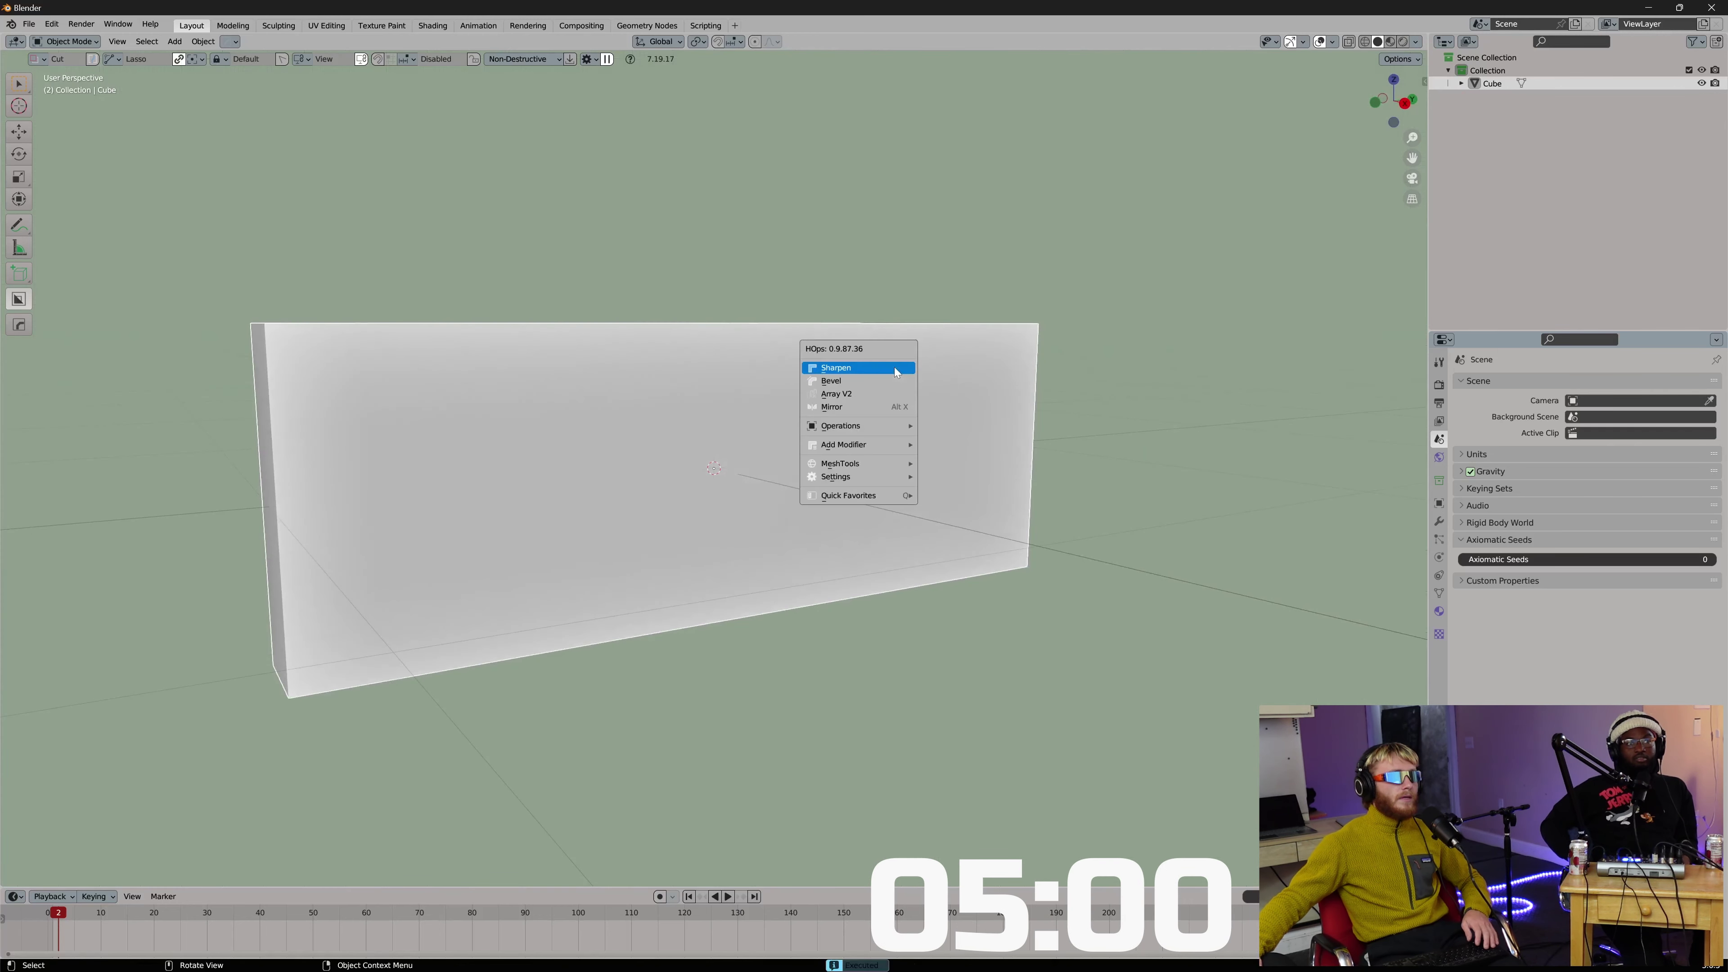
Cut a long rectangular opening through the slab's upper half, running out through its front end, with a box cut.
click(114, 57)
click(82, 85)
key(KP_3)
mouse_move(276, 340)
mouse_down()
mouse_move(1146, 450)
mouse_move(1070, 457)
mouse_up()
Reveal the opening's cutter with Ever Scroll and add a loop cut across its middle.
key(q)
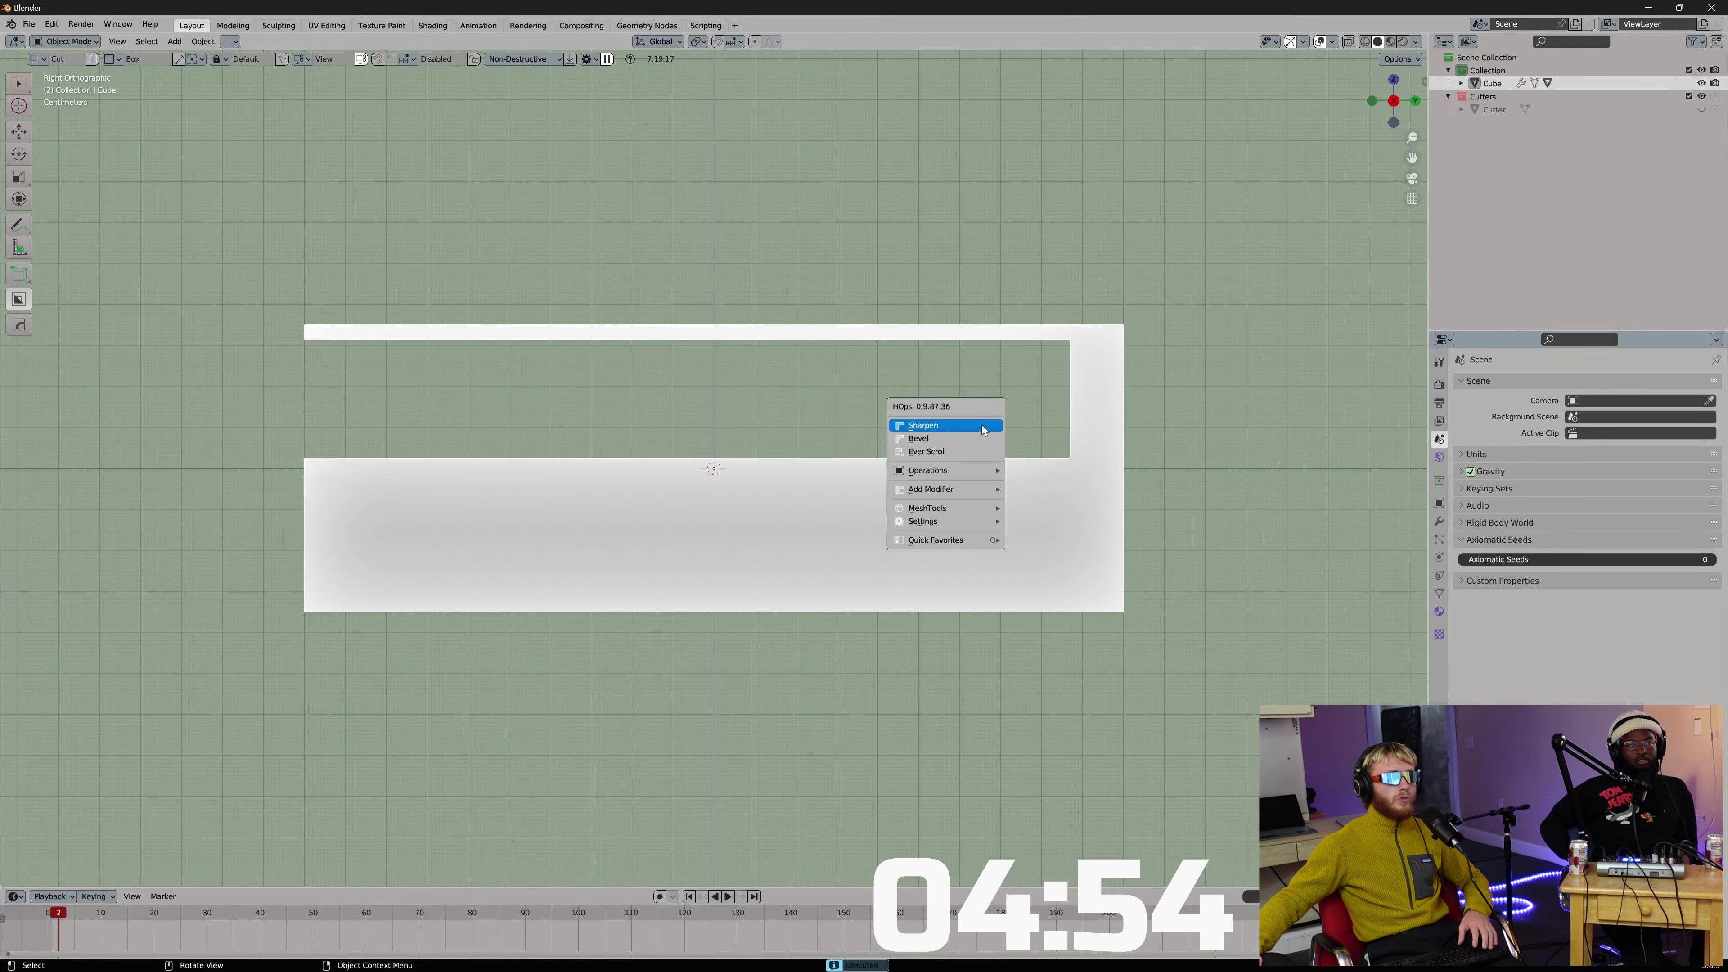
click(958, 449)
click(967, 448)
key(Tab)
key(ctrl+r)
click(804, 317)
right_click(804, 316)
key(Tab)
middle_drag(873, 389, 936, 374)
Select the slab's front end face and snap the 3D cursor to it.
click(922, 458)
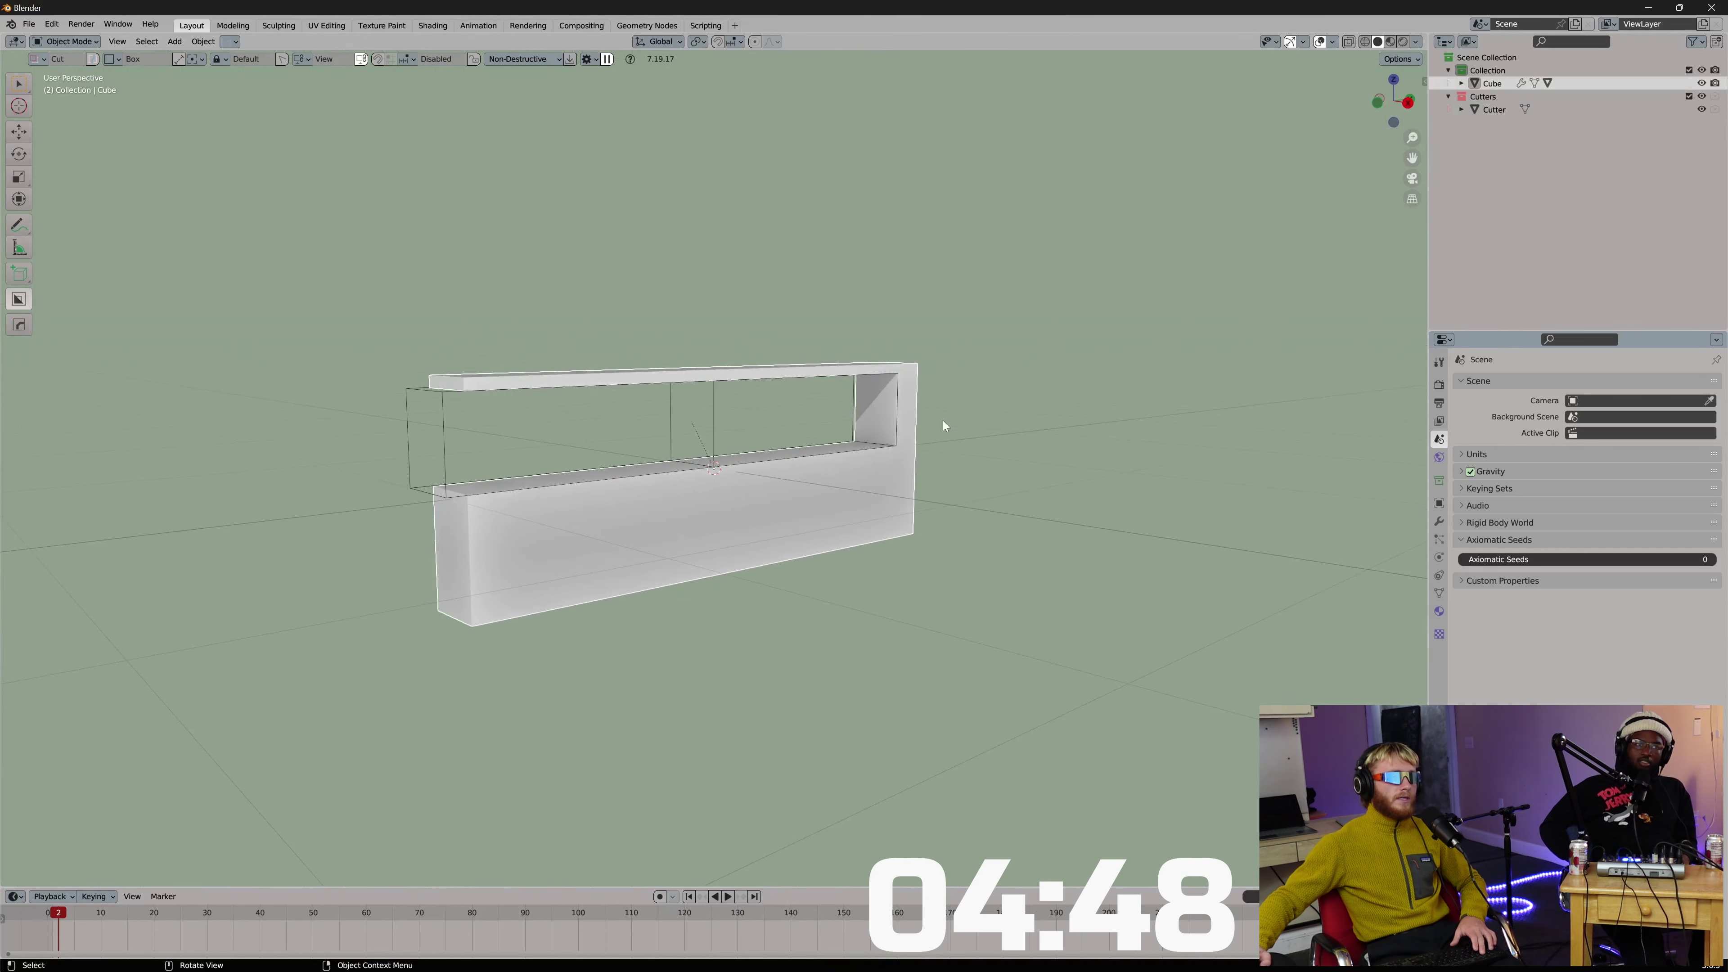
key(Tab)
click(450, 504)
key(shift+s)
click(719, 590)
key(Tab)
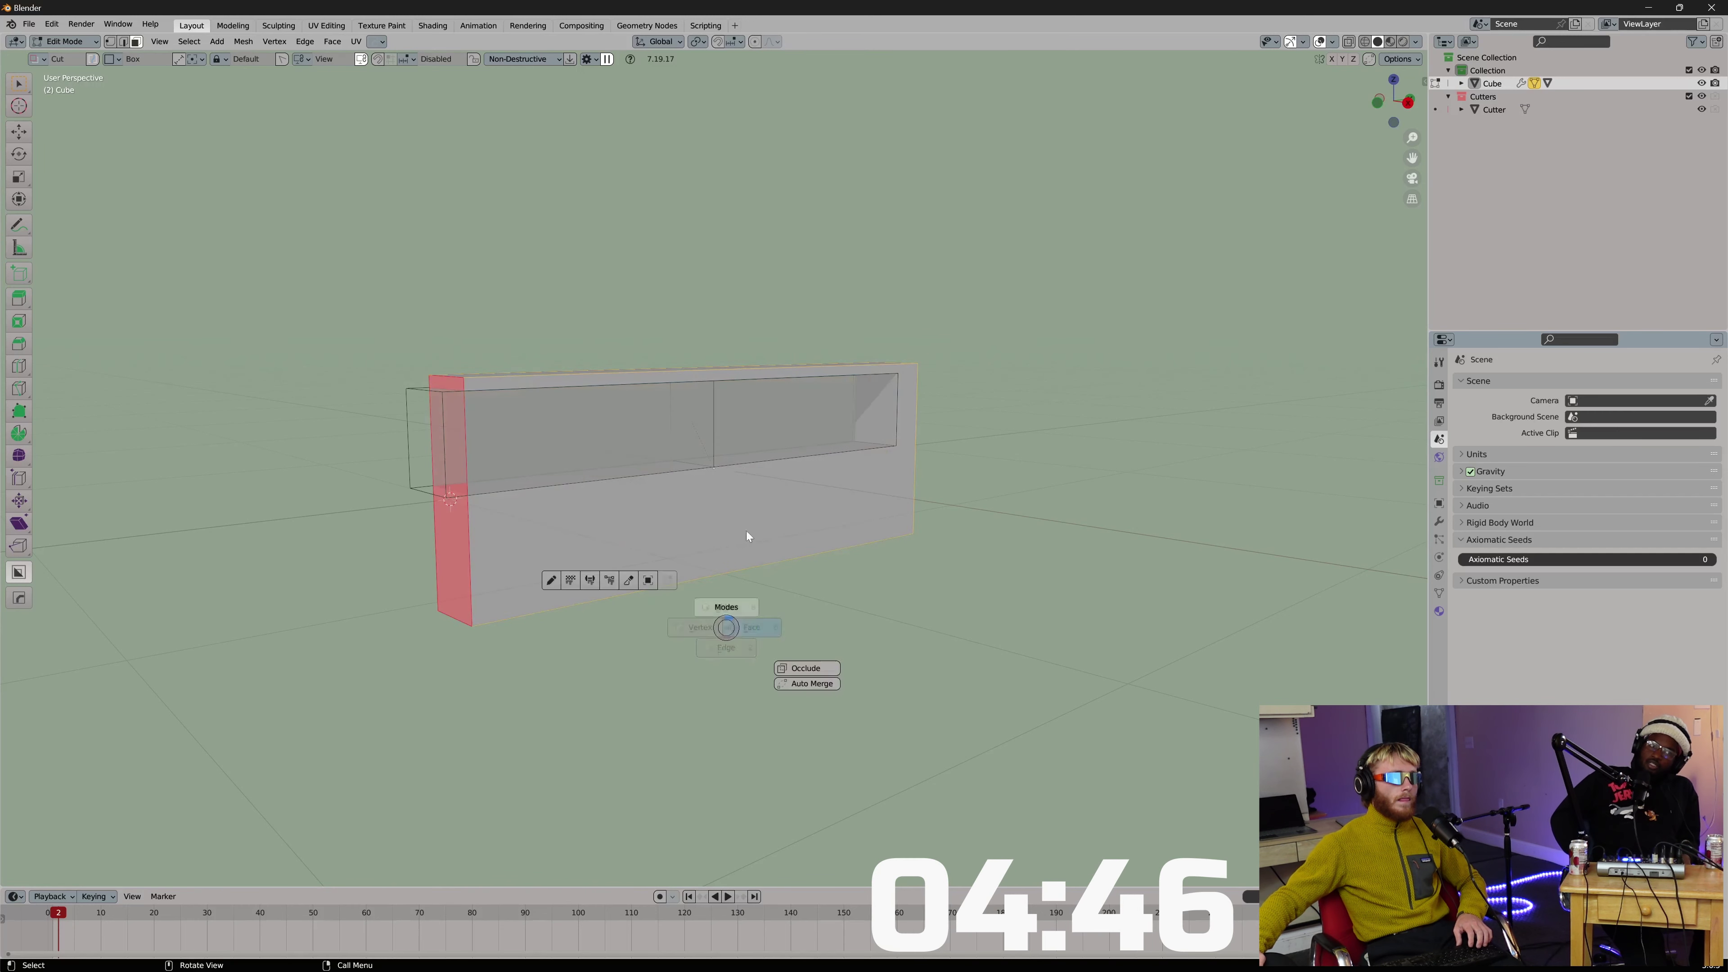
Add a cylinder at the 3D cursor and rotate it 90° to lie along the slab's length.
key(shift+a)
click(898, 376)
text(ry90)
key(Return)
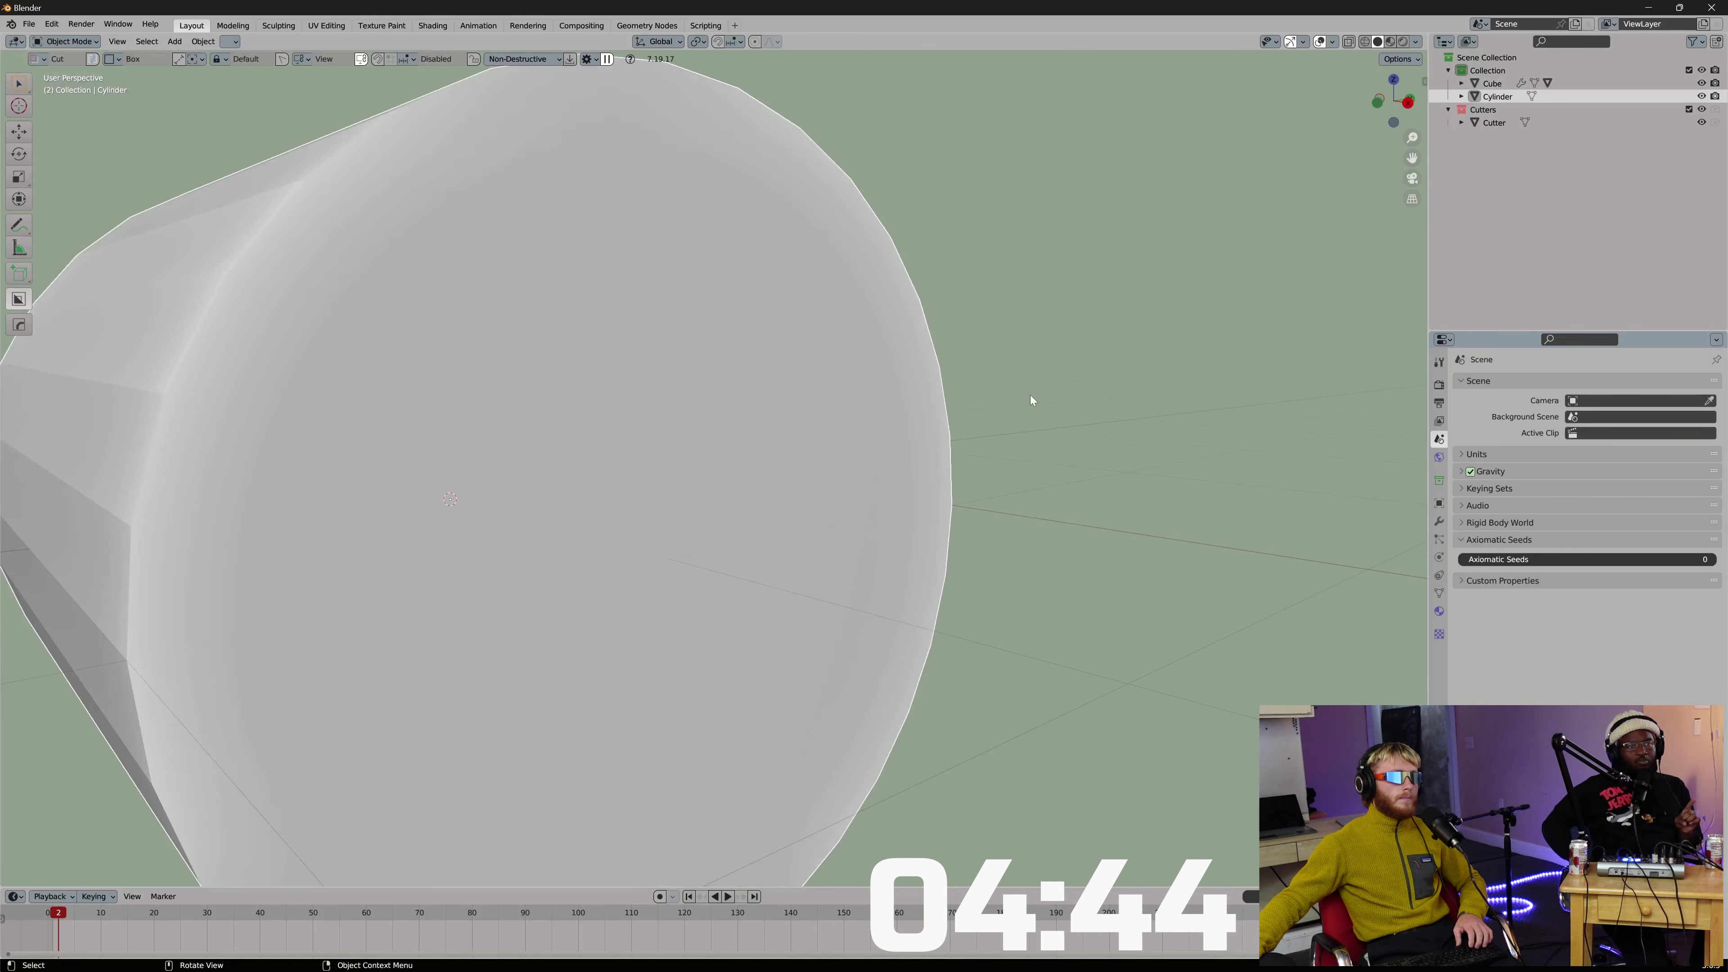
Scale the cylinder down to barrel size and raise it along Z into the slab's opening.
key(s)
click(498, 528)
key(g)
key(z)
click(879, 509)
middle_drag(879, 509, 783, 489)
key(s)
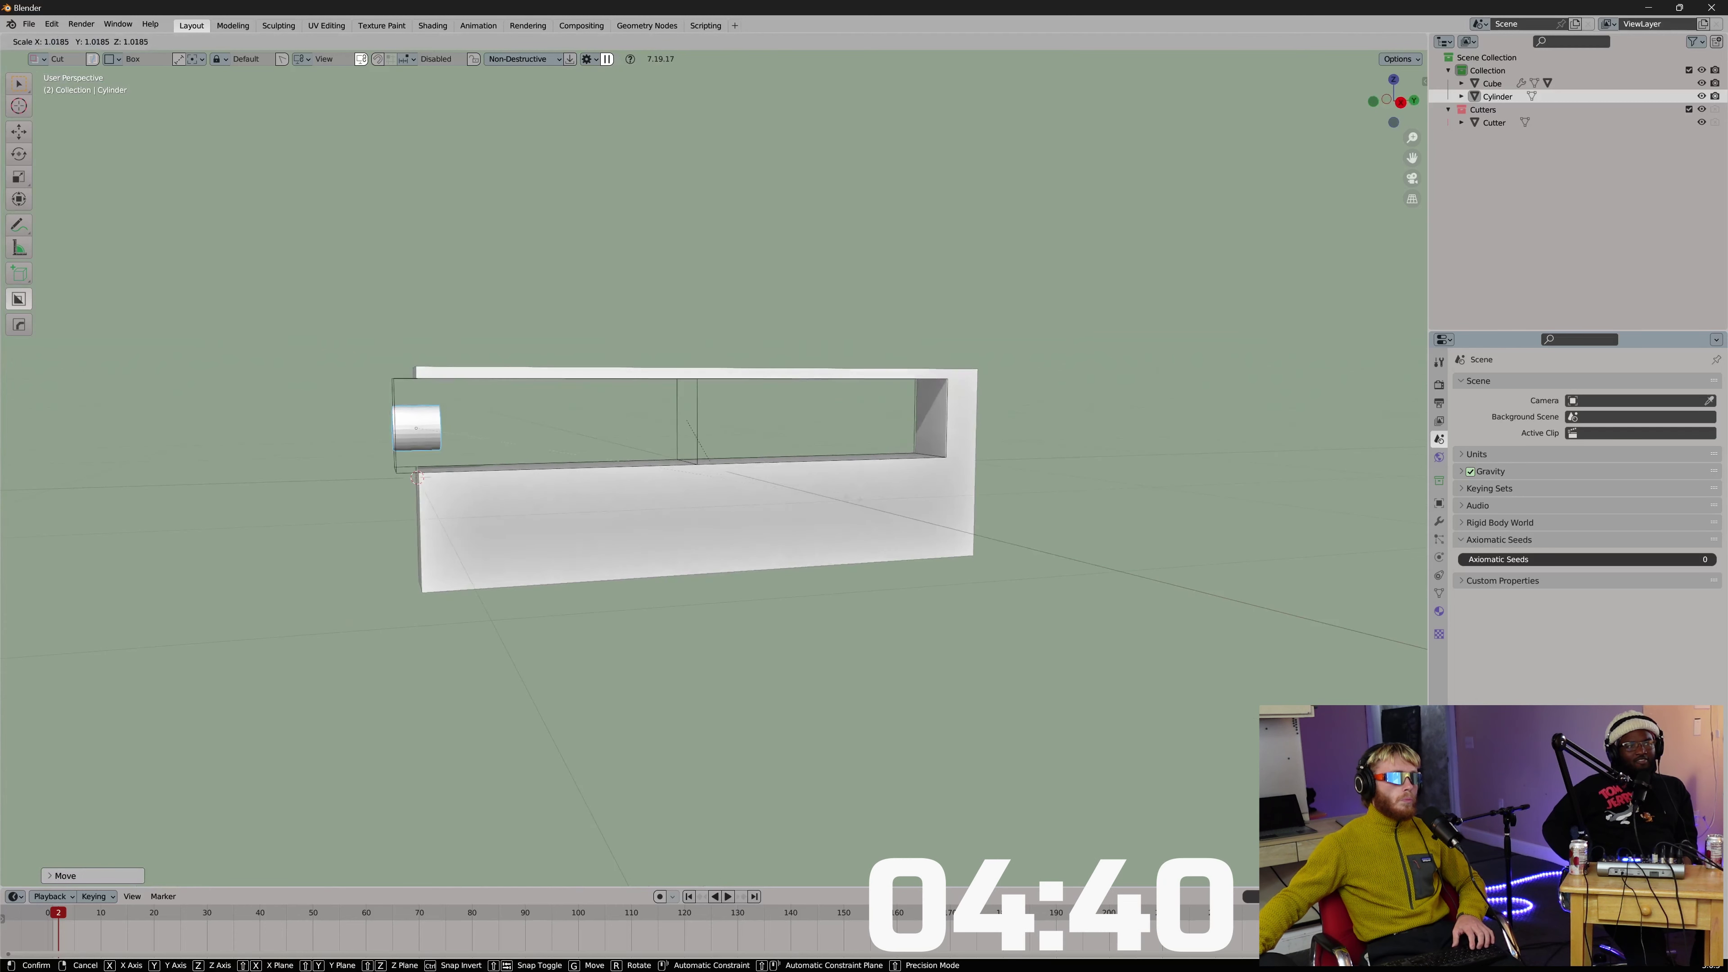
key(Return)
Enable snapping and extend the cylinder's rear end along Y to the back wall of the opening.
key(Tab)
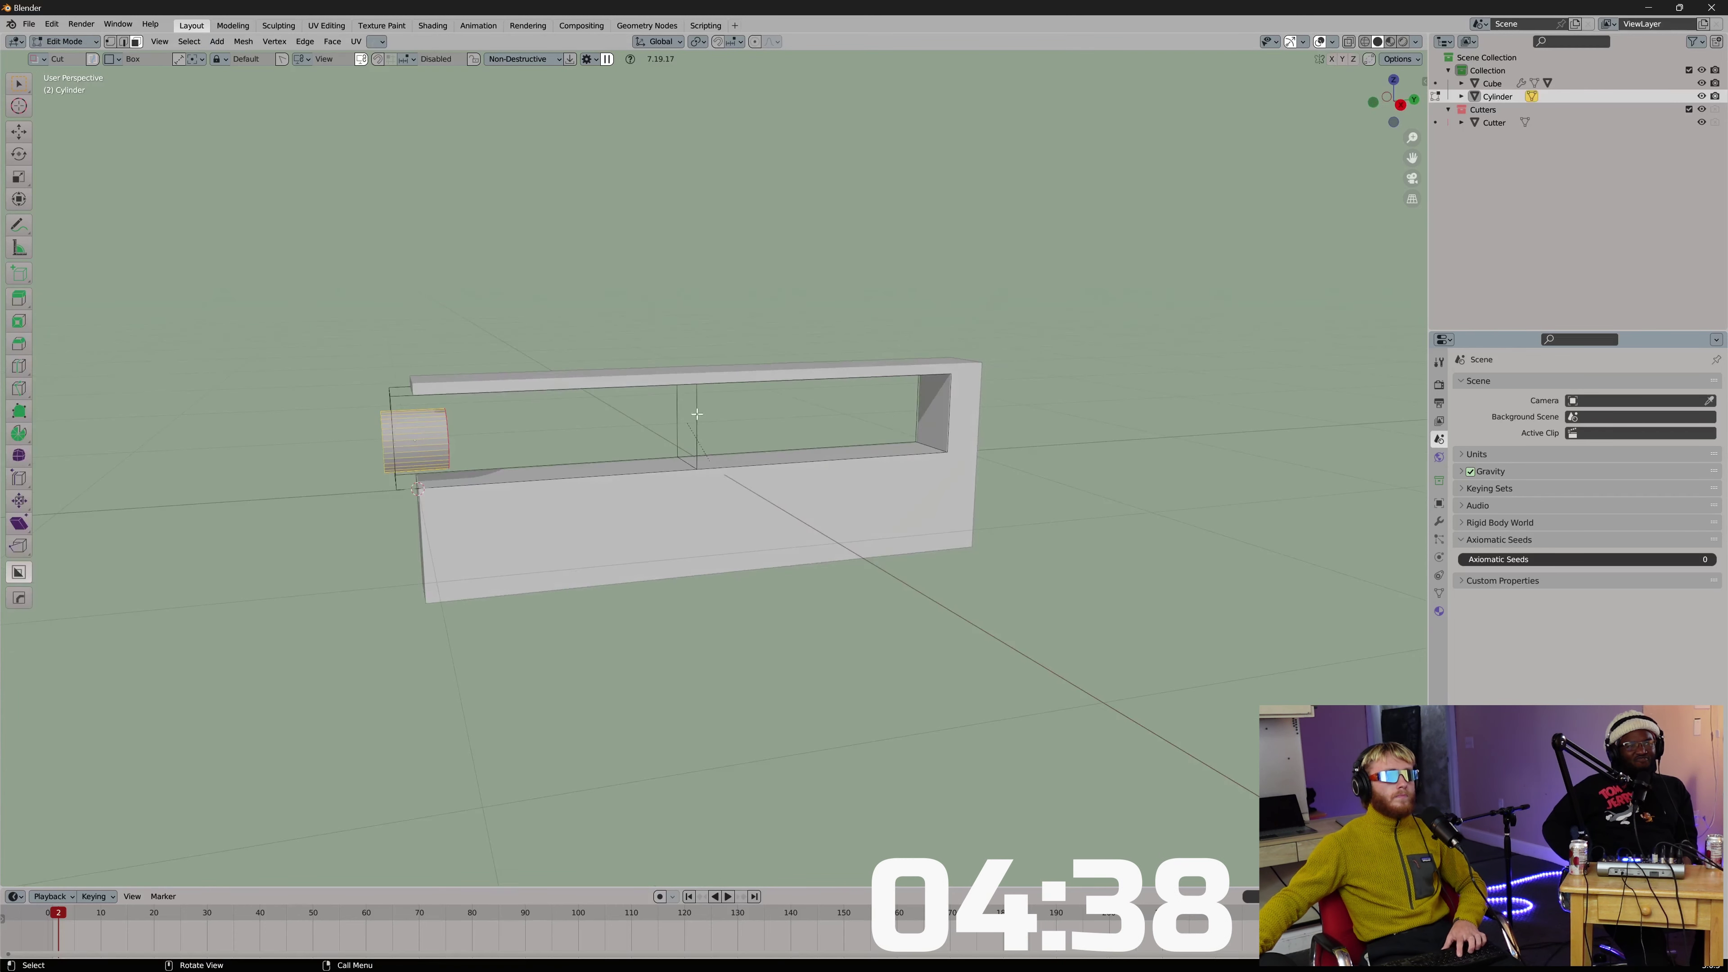
key(g)
key(y)
click(948, 409)
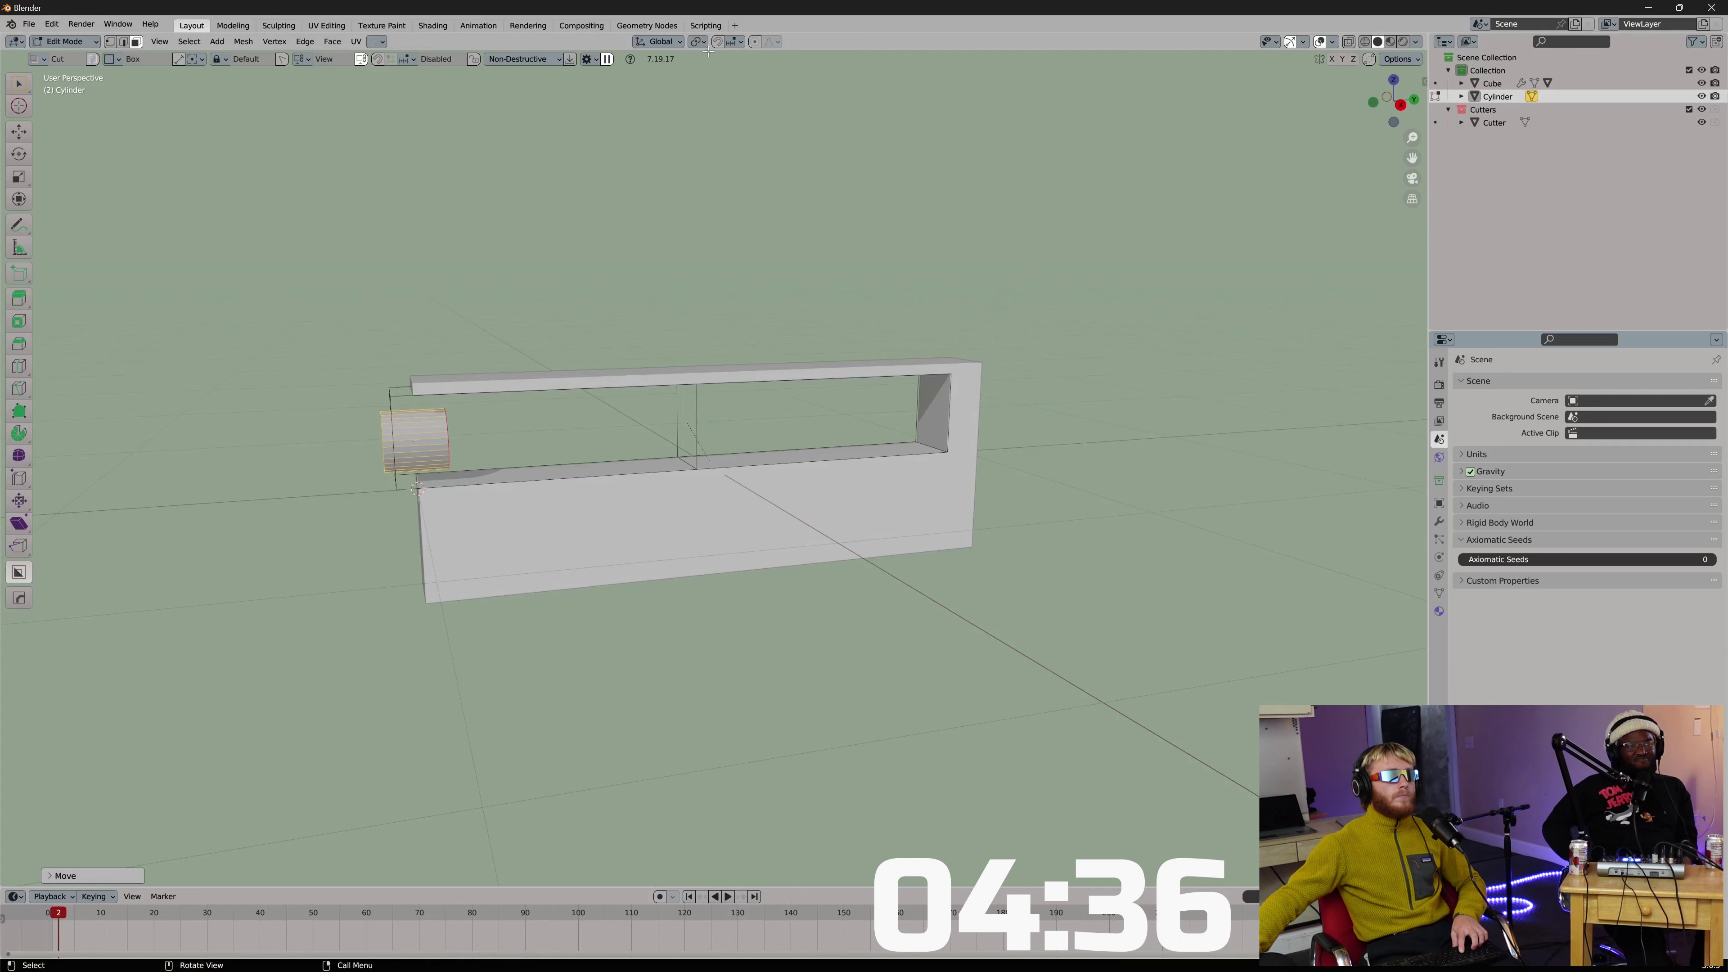
click(729, 44)
click(702, 108)
key(g)
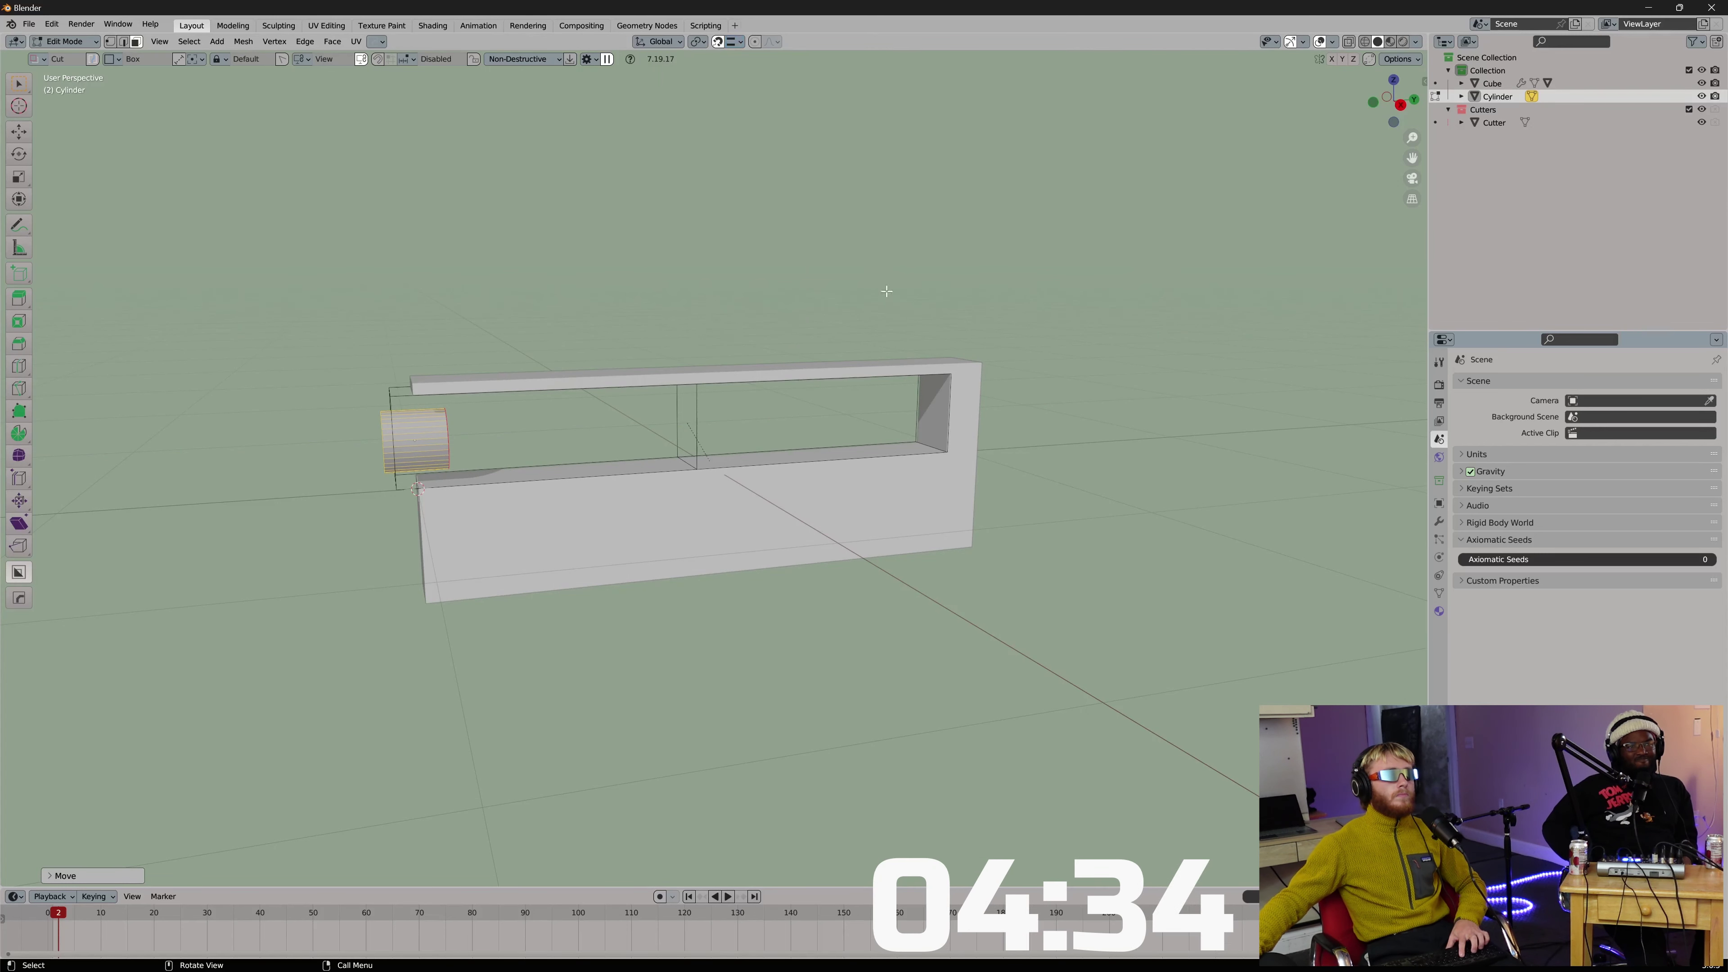
key(Escape)
key(g)
key(y)
click(925, 388)
key(Tab)
middle_drag(914, 300, 819, 299)
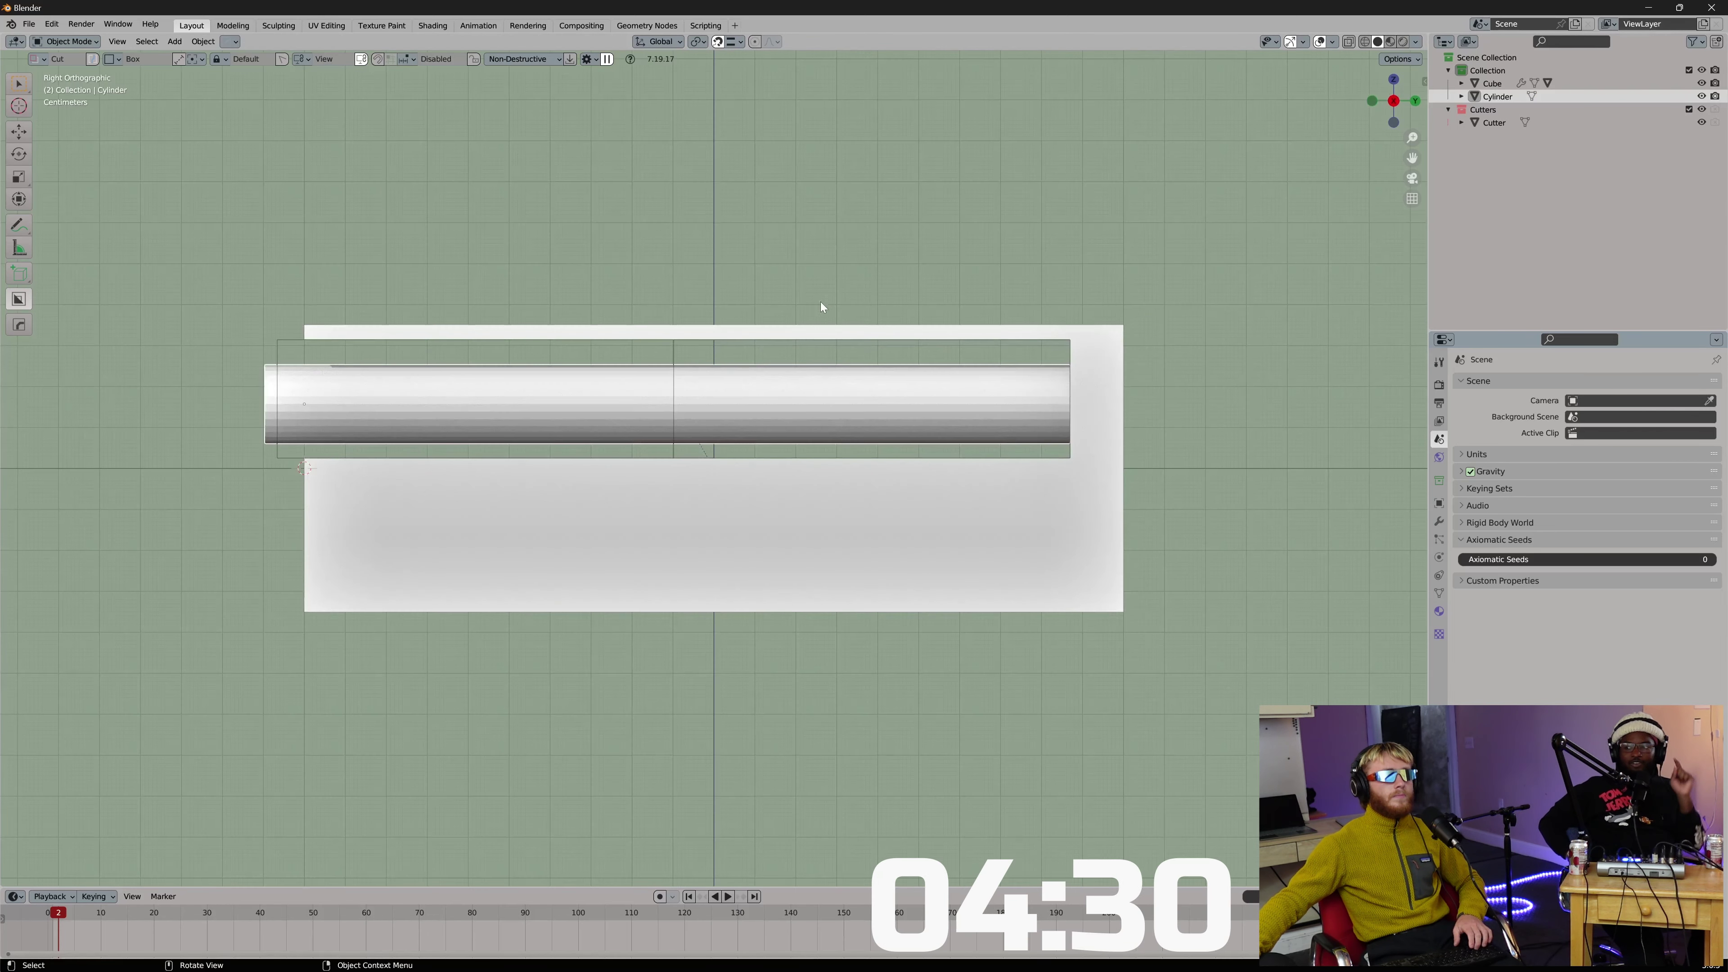
Thicken the barrel cylinder in X and Z only, and adjust its height to fit the opening.
key(s)
key(shift+y)
click(1087, 187)
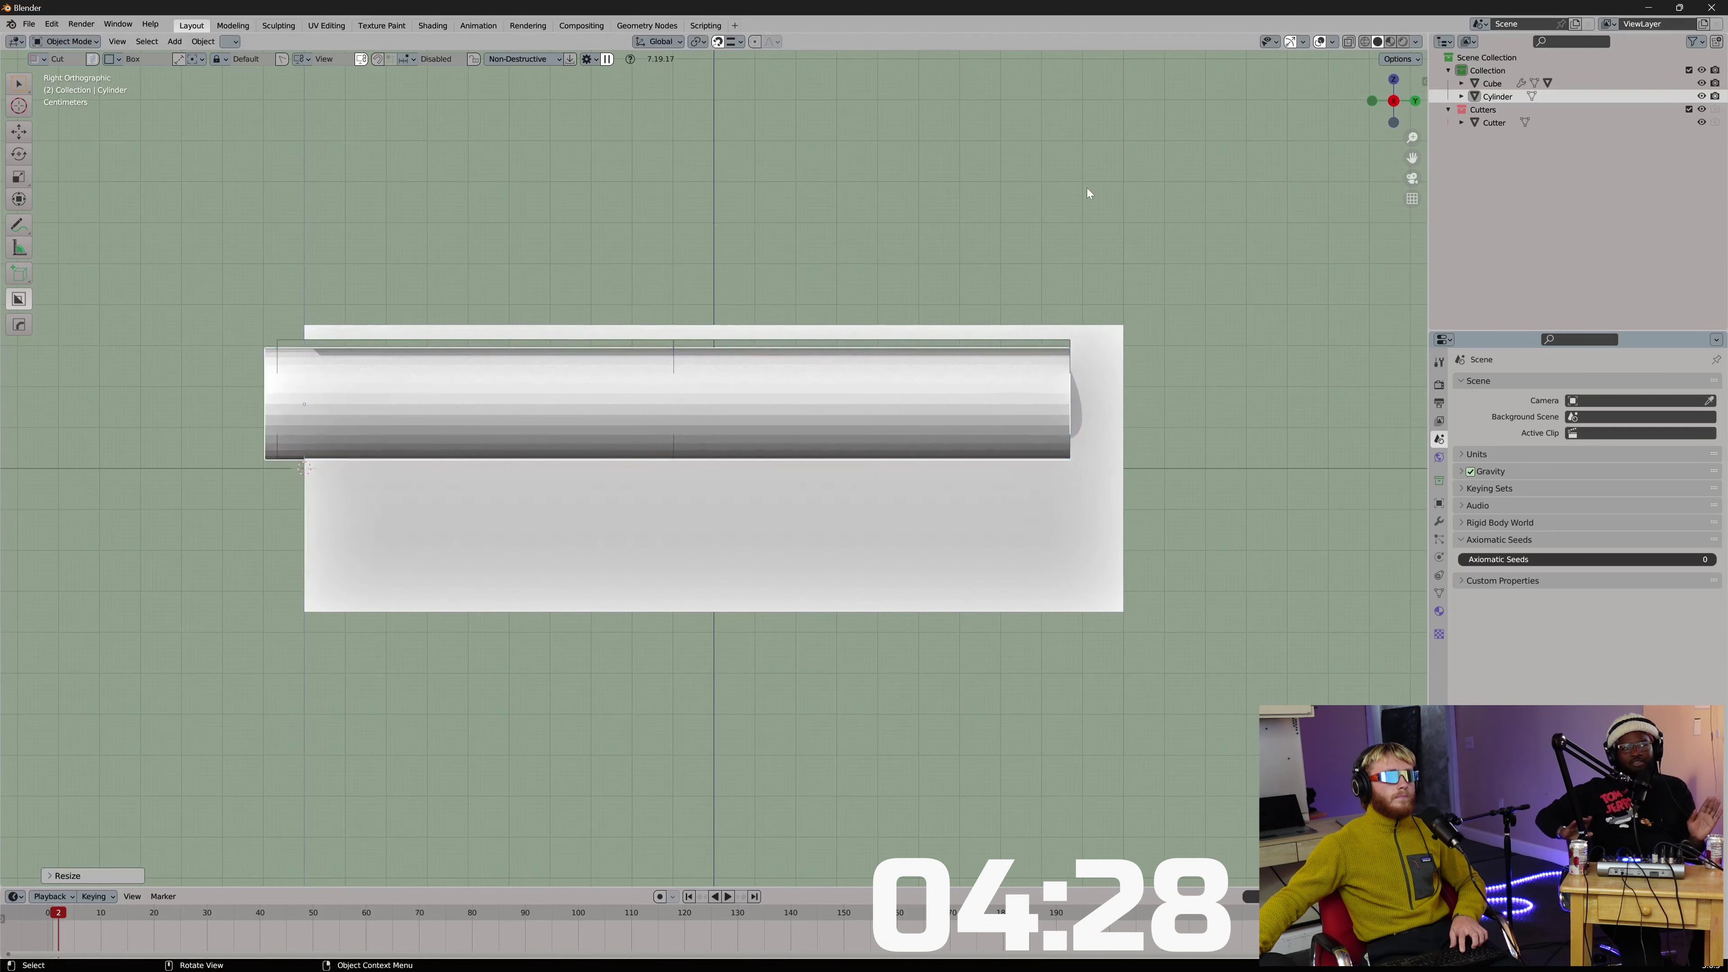
key(g)
key(z)
click(1088, 180)
scroll(882, 280, down, 1)
key(g)
key(z)
click(890, 271)
Duplicate the barrel cylinder for a Boolean difference cut, and sharpen the barrel.
key(shift+d)
middle_drag(844, 306, 918, 334)
key(ctrl+minus)
key(q)
click(802, 332)
middle_drag(890, 414, 820, 403)
Divide the barrel along its length with several evenly spaced loop cuts.
key(Tab)
scroll(783, 429, up, 5)
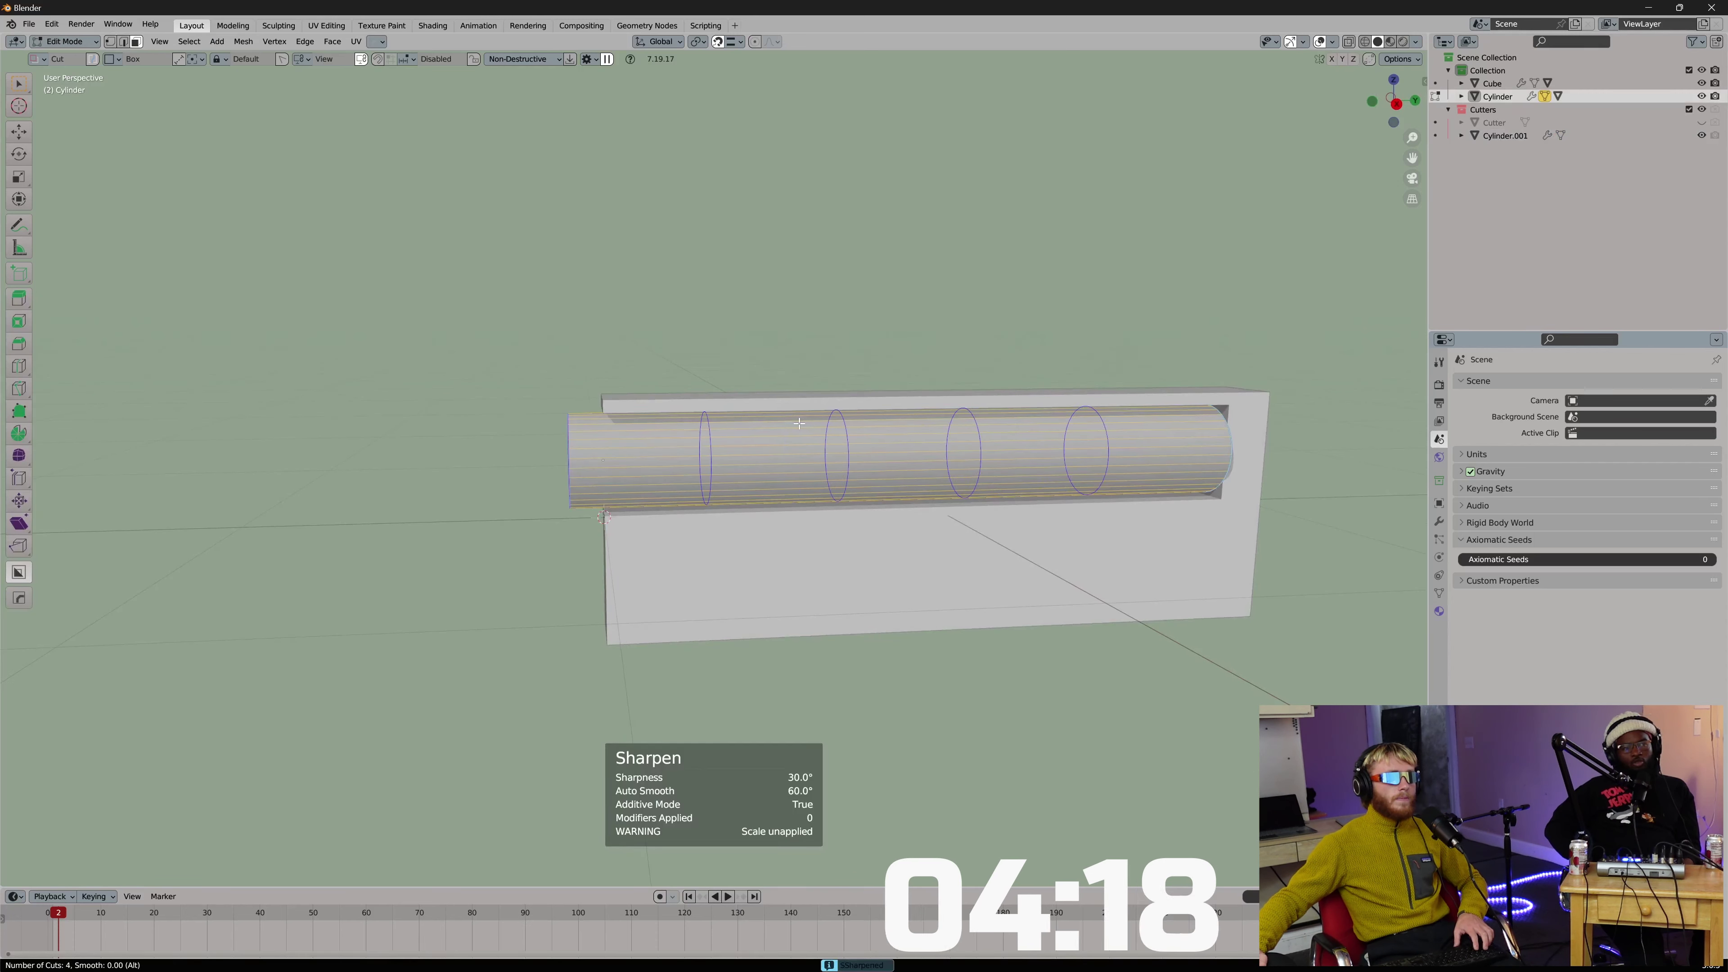
click(700, 442)
right_click(700, 443)
Select the second face band from the barrel's front end and recess it with EM_Macro.
alt+click(700, 442)
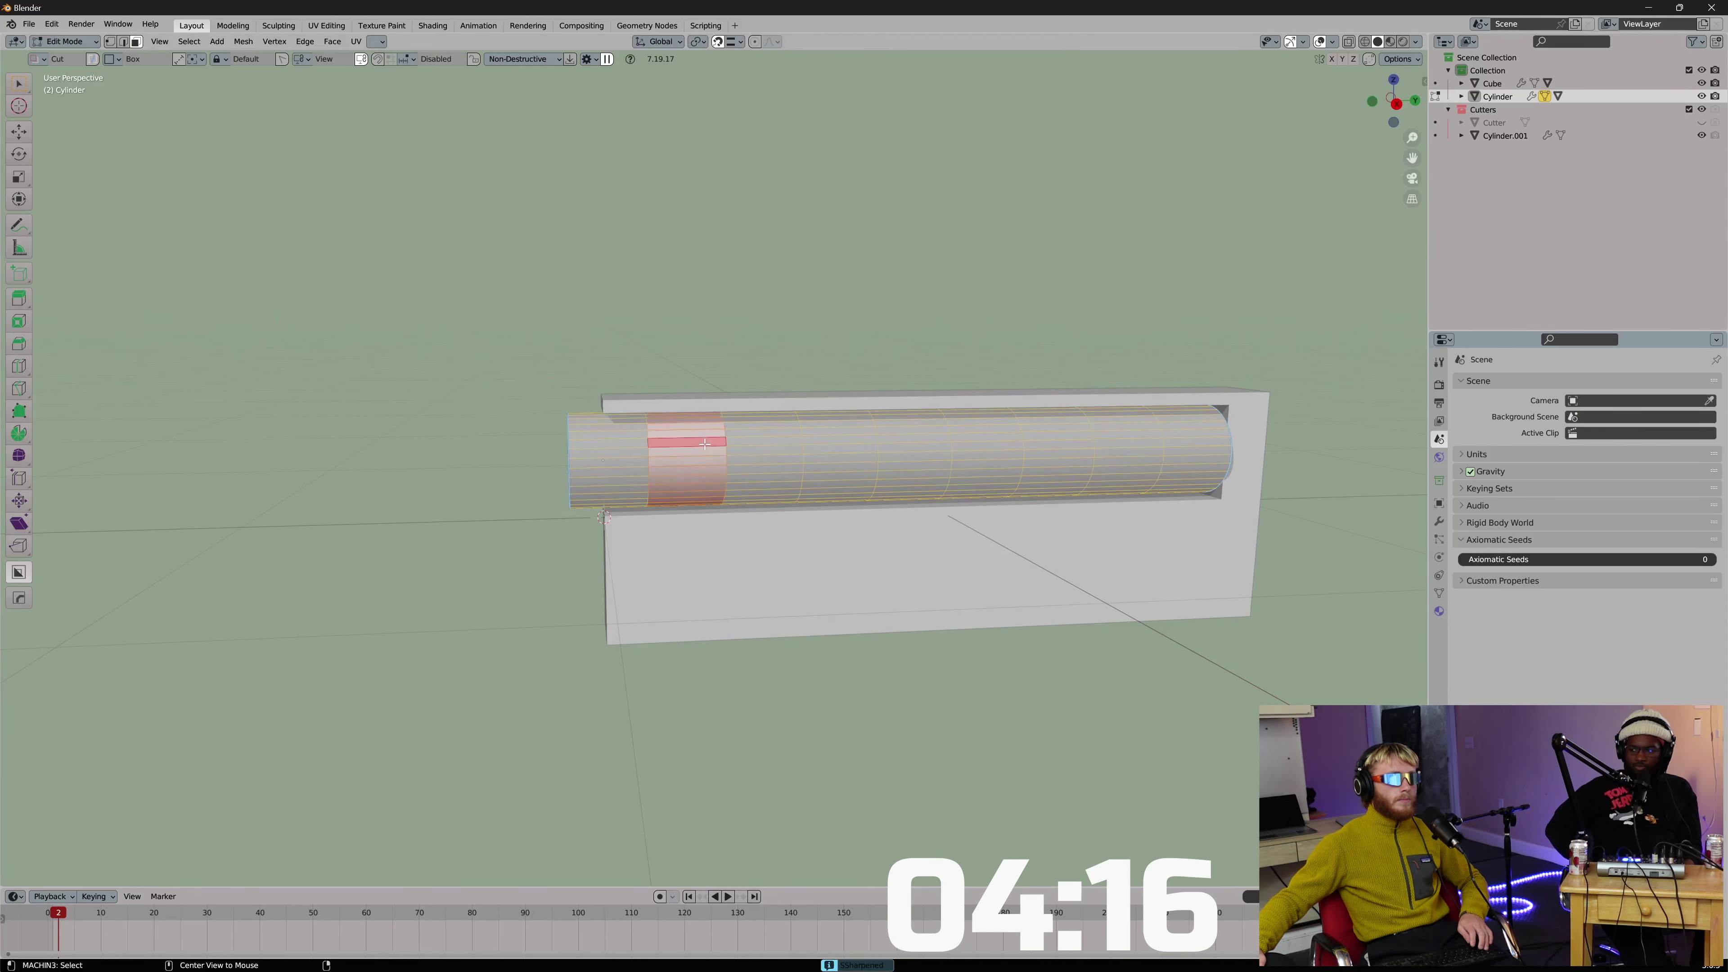
alt+scroll(700, 443, up, 1)
scroll(700, 442, up, 2)
key(q)
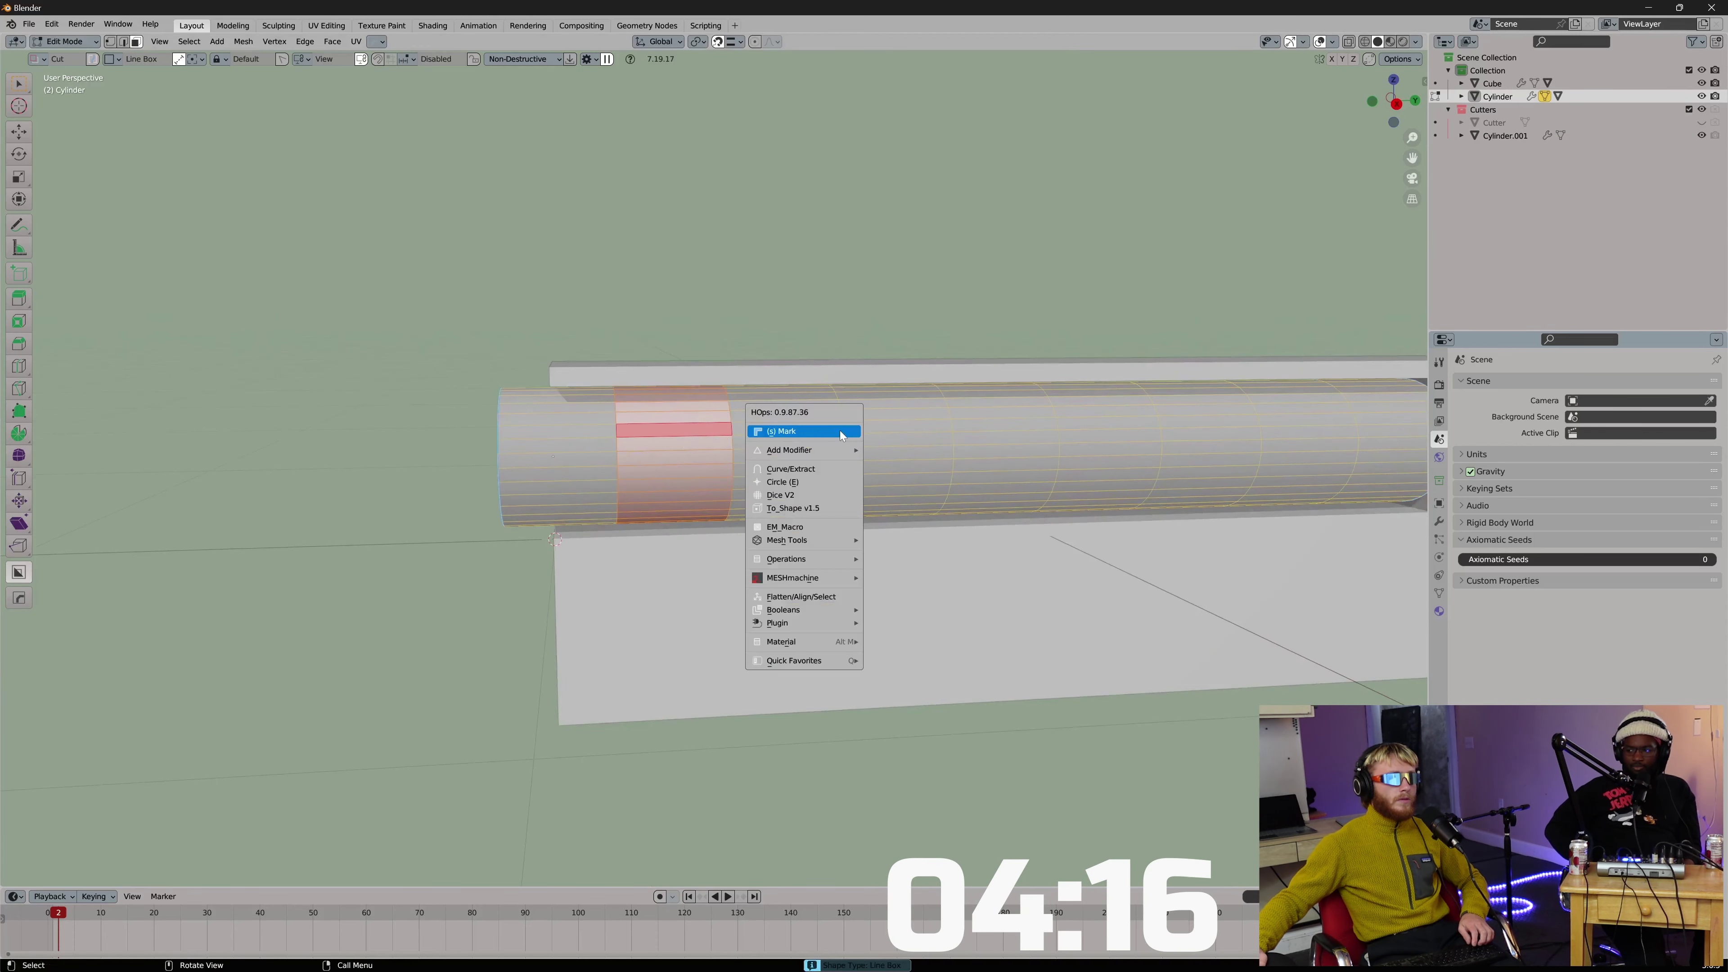
click(830, 527)
click(812, 522)
Add a loop cut to the barrel behind the recessed band and bevel it into a narrow strip.
shift+middle_drag(916, 431, 747, 445)
key(ctrl+r)
click(629, 422)
right_click(629, 422)
key(ctrl+b)
click(775, 321)
Turn the narrow strip into a thin raised ring around the barrel.
key(super)
text(q)
key(Escape)
key(q)
click(777, 334)
click(797, 325)
key(Tab)
Select the slab body in Object Mode, activate BoxCutter and disable its Draw Line option for the box shape.
scroll(822, 309, down, 3)
middle_drag(821, 309, 779, 348)
scroll(792, 453, up, 4)
middle_drag(870, 262, 952, 288)
click(1044, 448)
key(alt+shift+w)
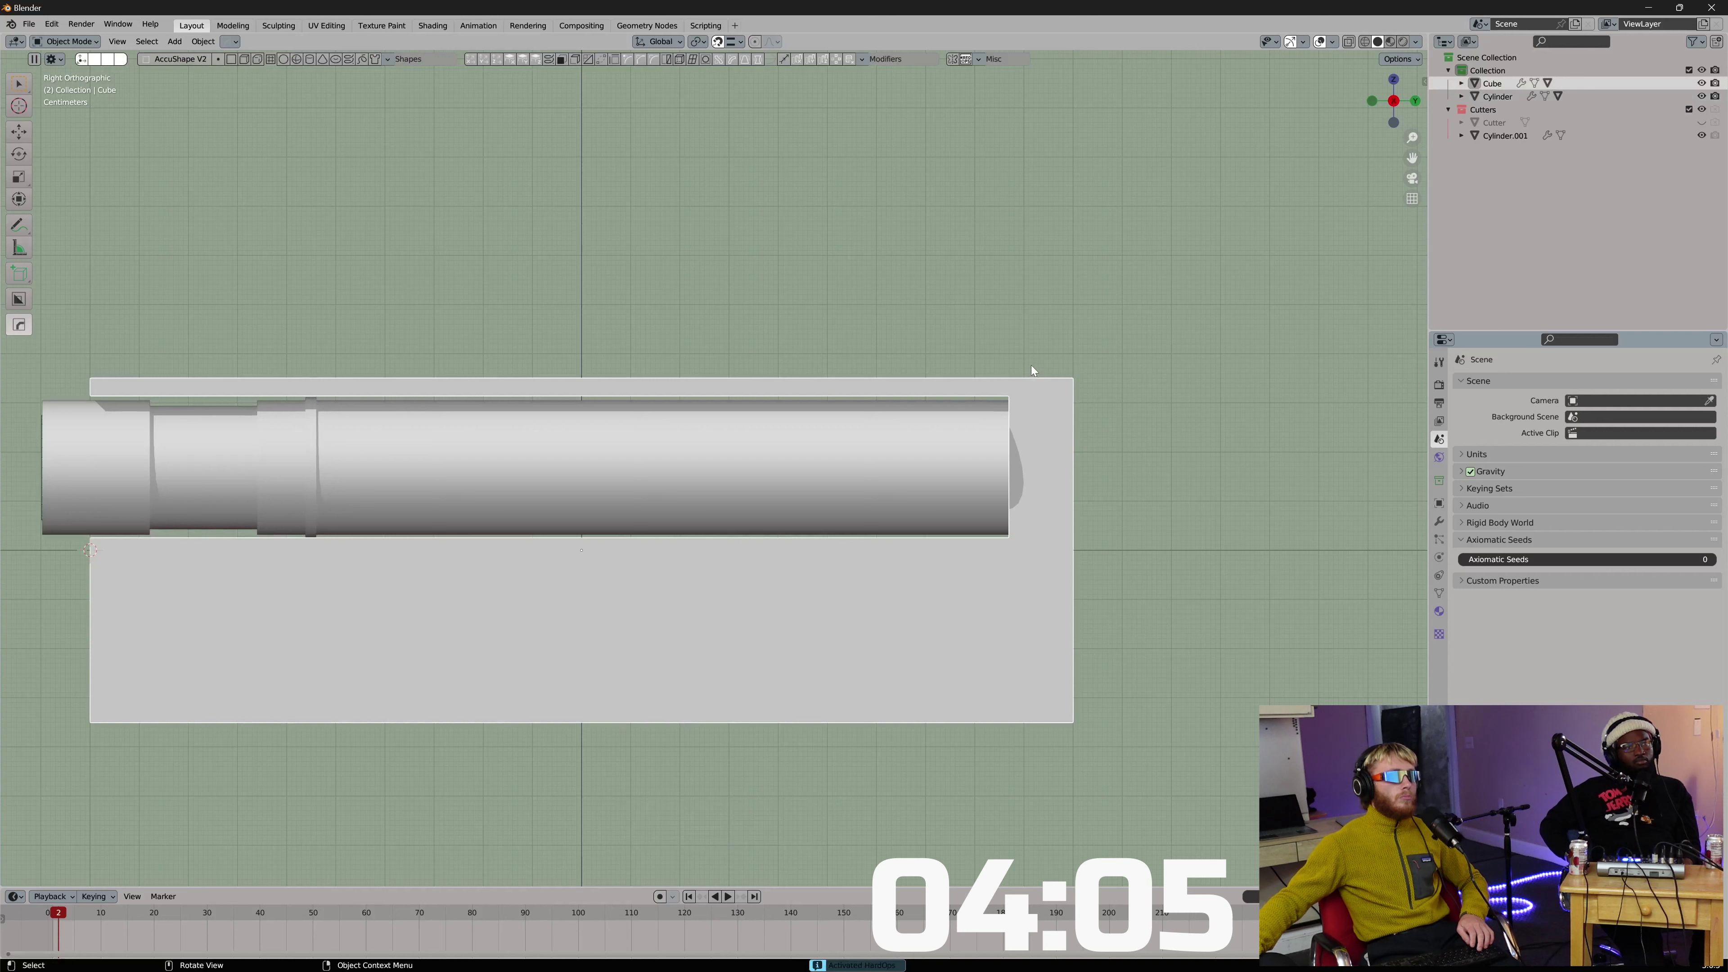
key(alt+w)
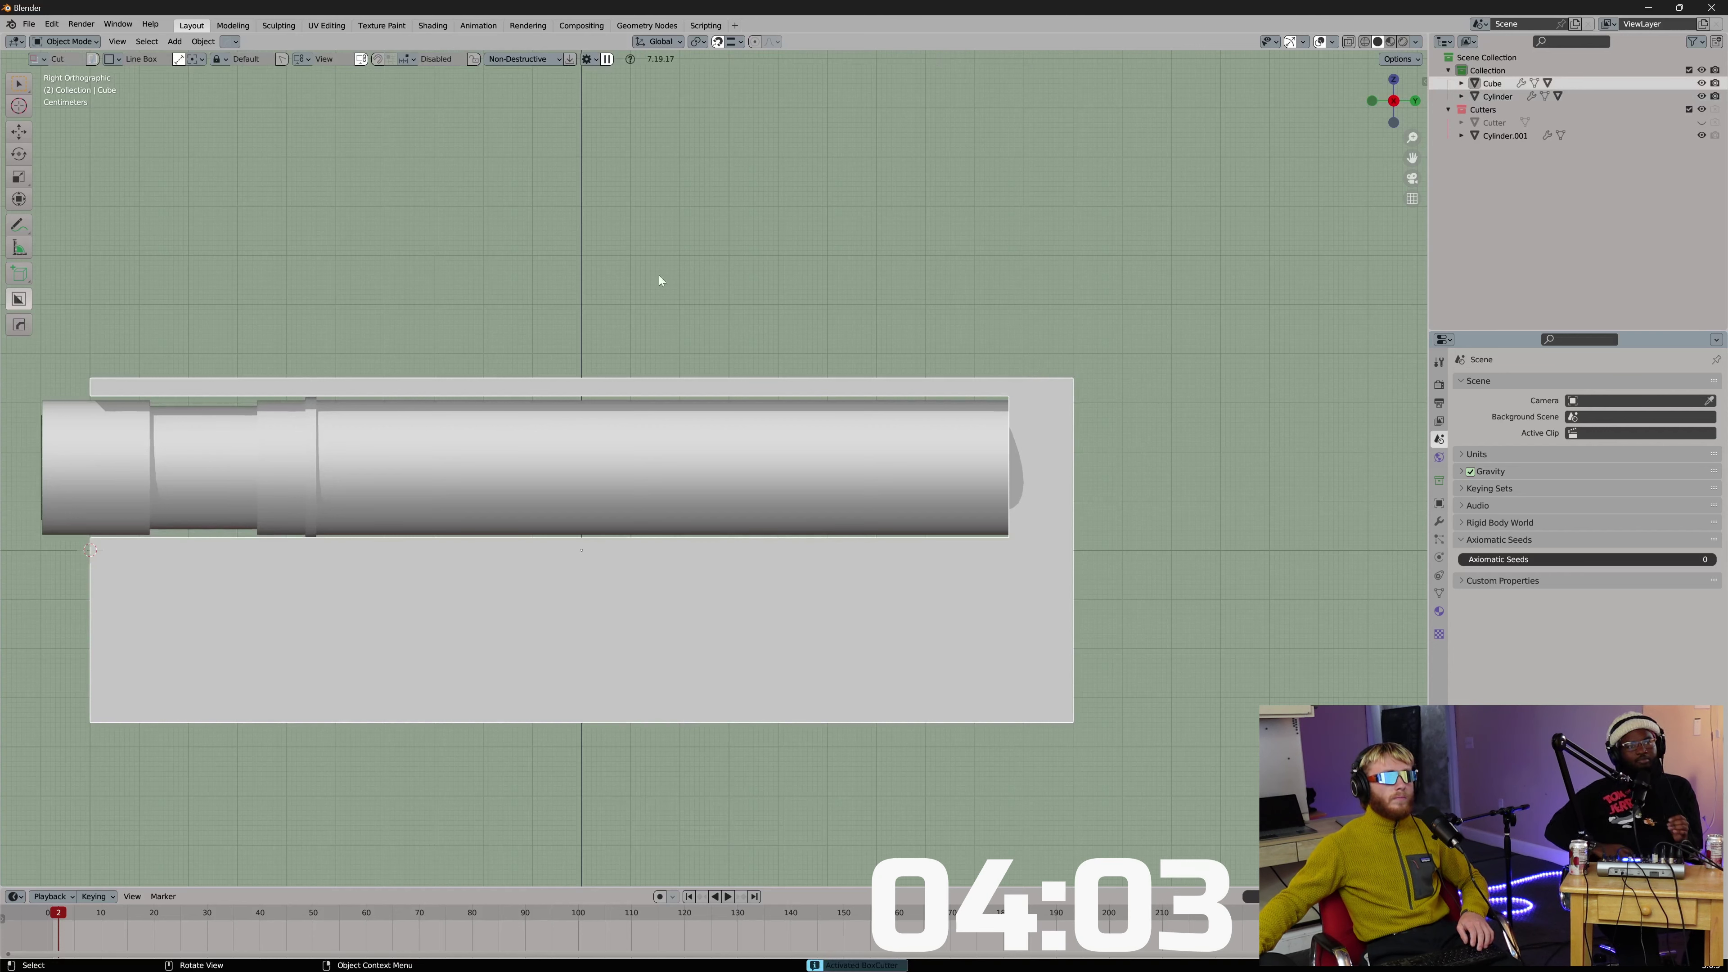
click(111, 60)
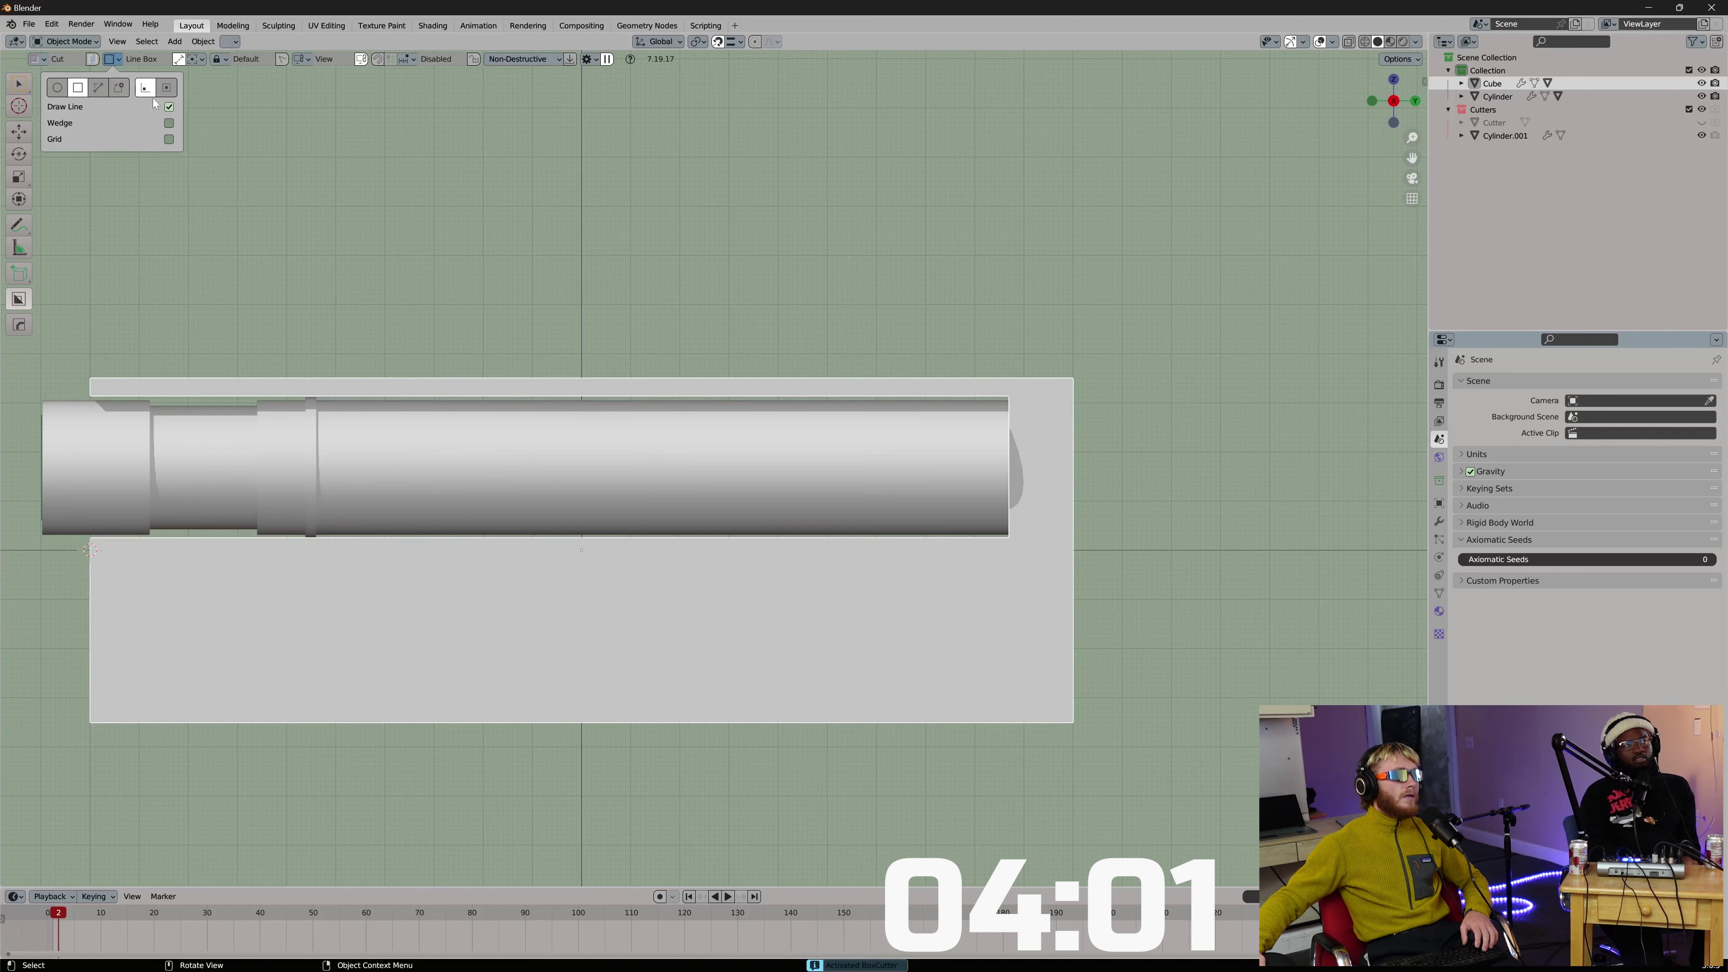
click(168, 106)
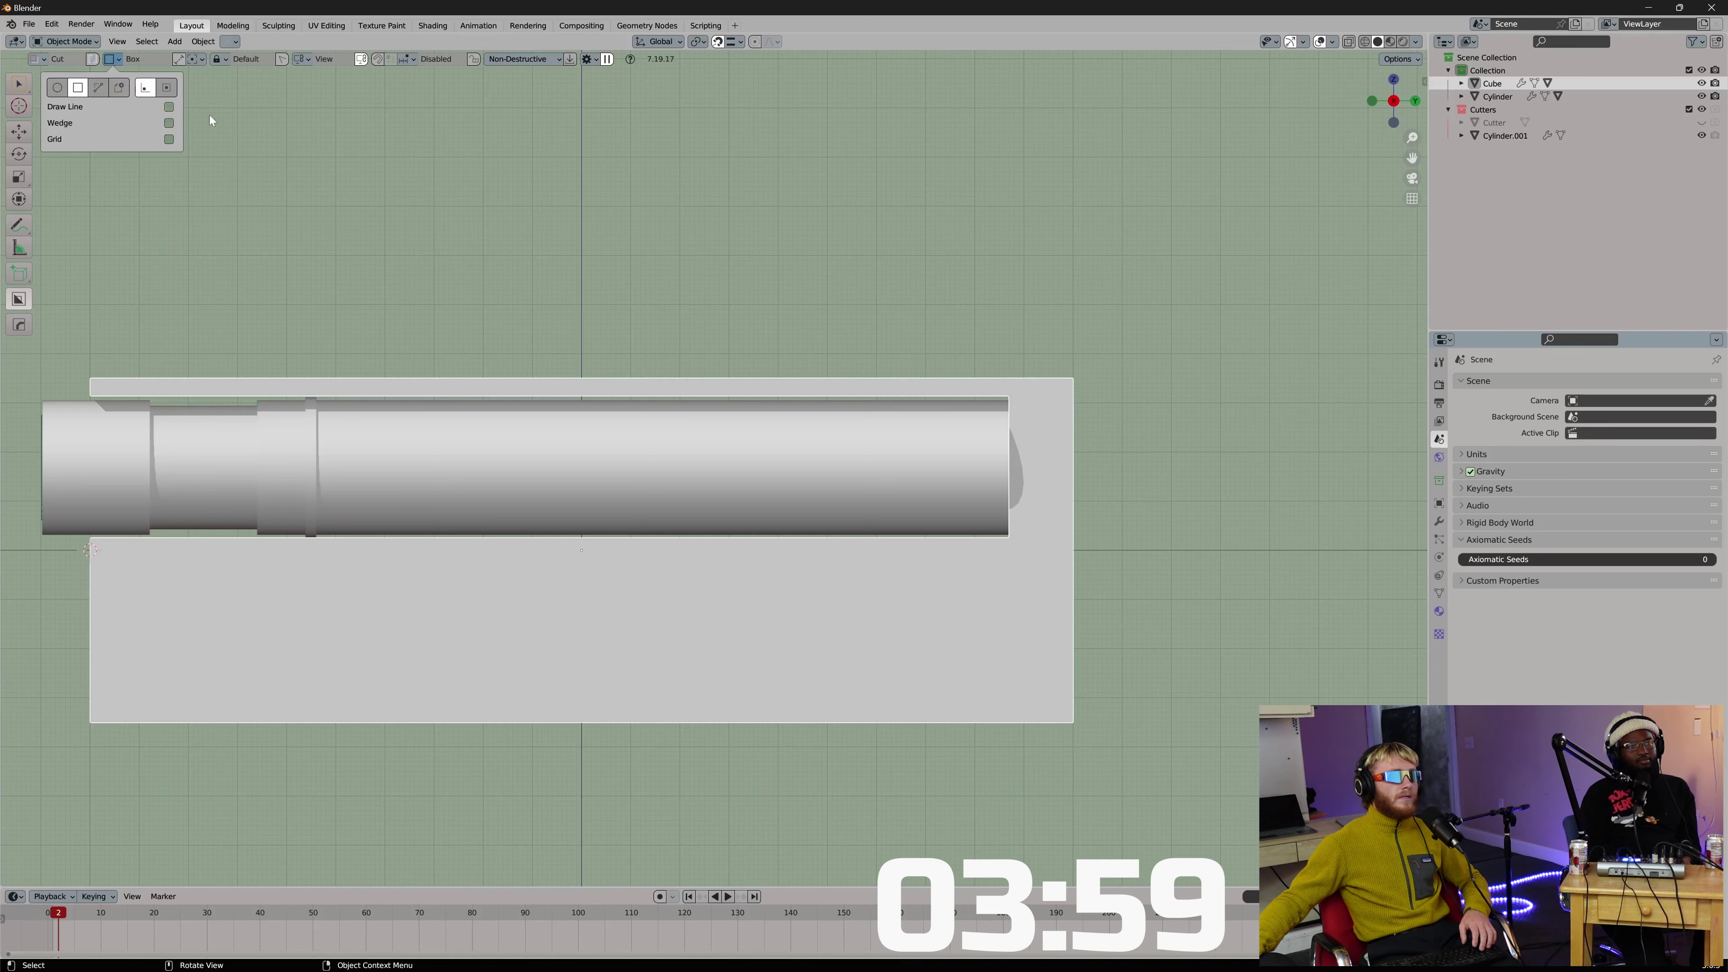
Cut a box-shaped notch out of the body's upper rear corner behind the barrel.
mouse_move(1021, 359)
mouse_down()
mouse_move(1161, 554)
mouse_move(1201, 519)
mouse_up()
middle_drag(1110, 456, 1055, 484)
scroll(1061, 483, down, 2)
click(1130, 467)
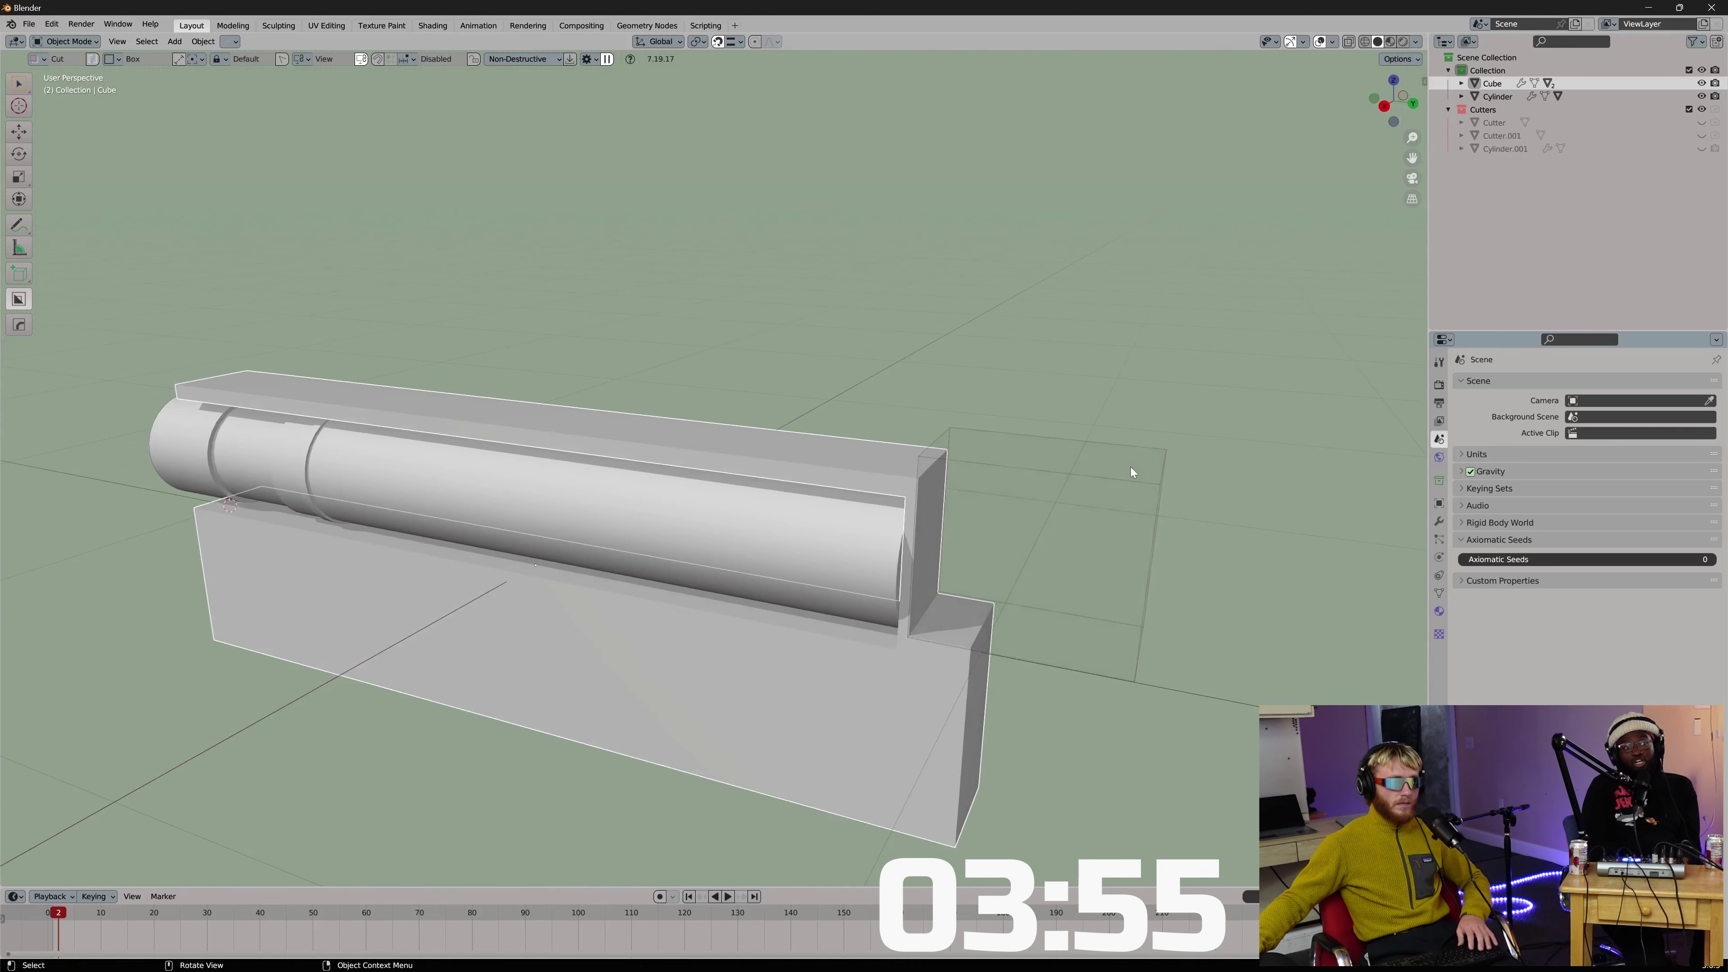
Reveal the rear notch's boolean cutter and scale it along the X axis.
key(q)
click(1020, 492)
middle_drag(1022, 497, 1076, 511)
click(981, 484)
middle_drag(982, 484, 942, 448)
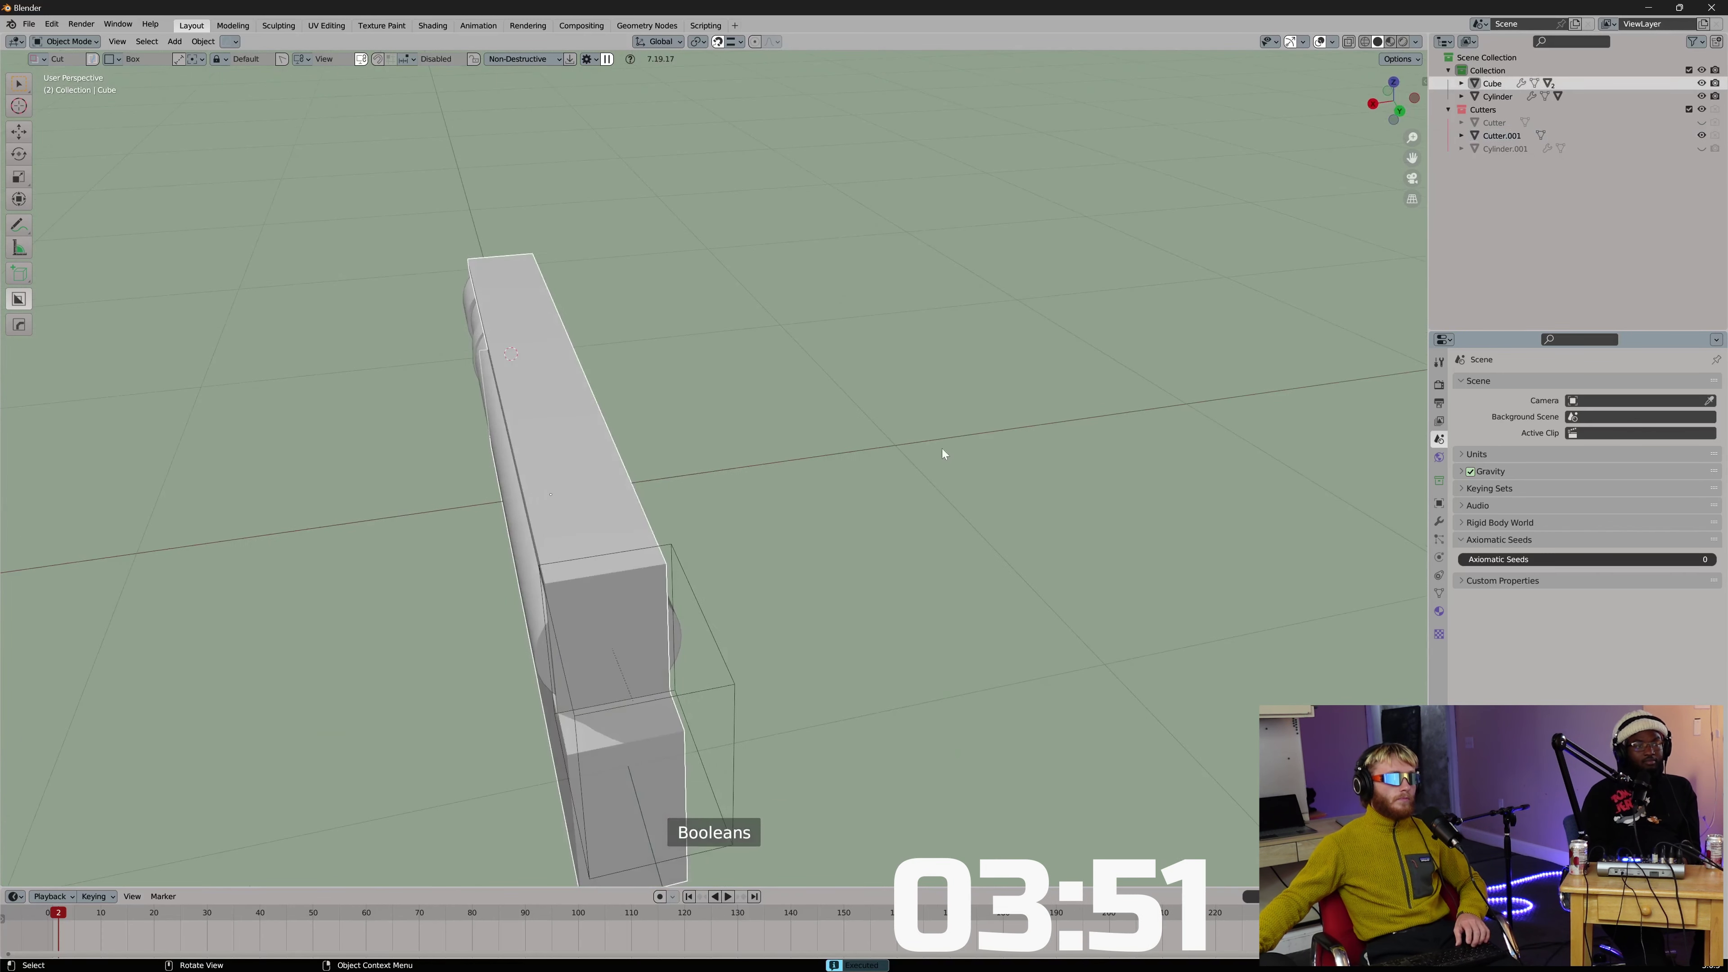
key(s)
key(x)
click(863, 392)
middle_drag(863, 384, 960, 361)
scroll(911, 440, down, 3)
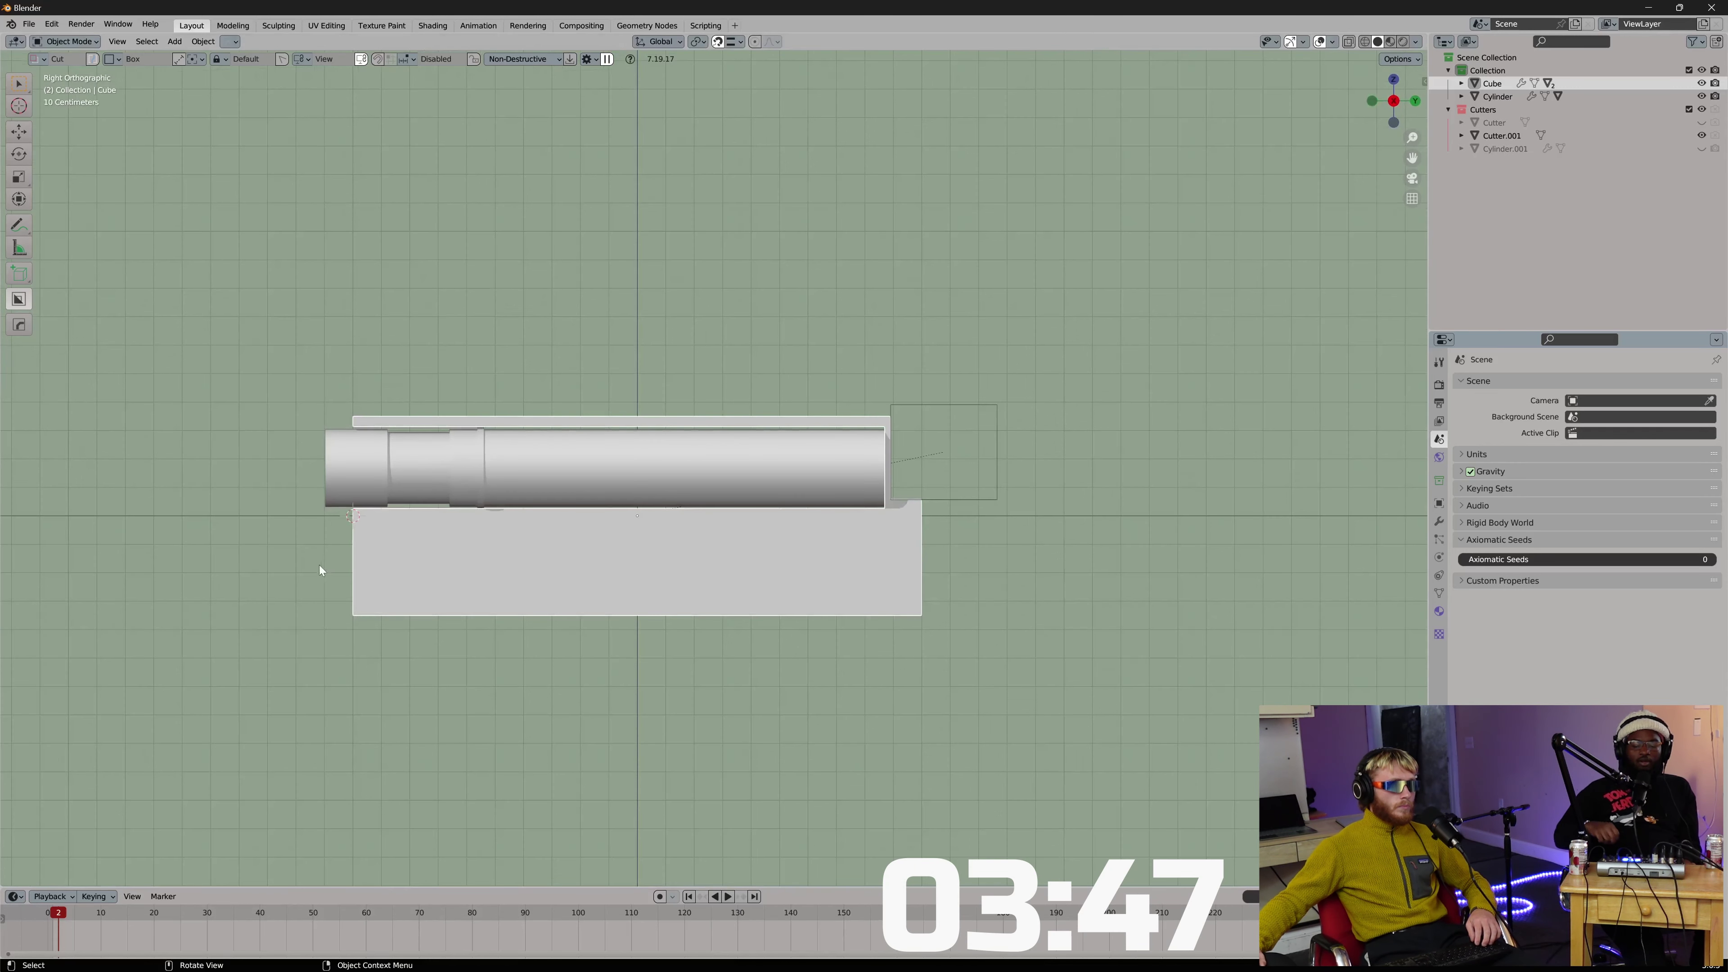
drag(340, 535, 786, 705)
key(Escape)
Select the body's bottom face and move it down along Z to make the slab taller.
middle_drag(842, 609, 853, 588)
key(Tab)
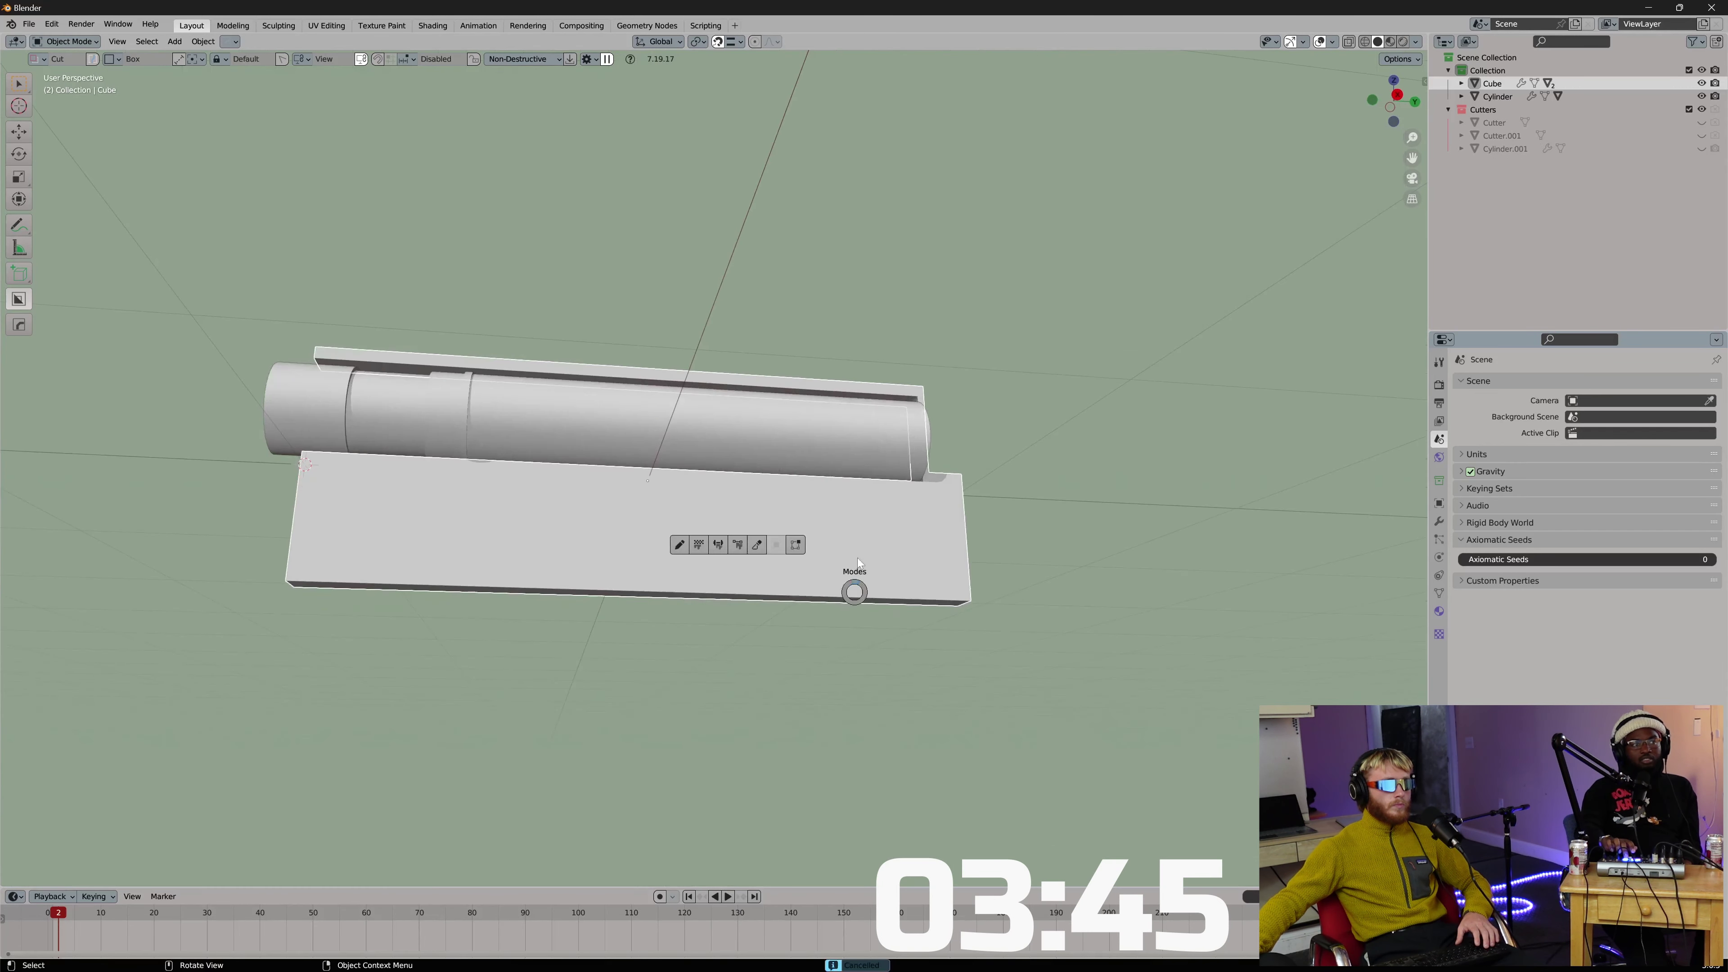
click(914, 591)
click(932, 601)
key(g)
key(z)
click(1068, 668)
key(Tab)
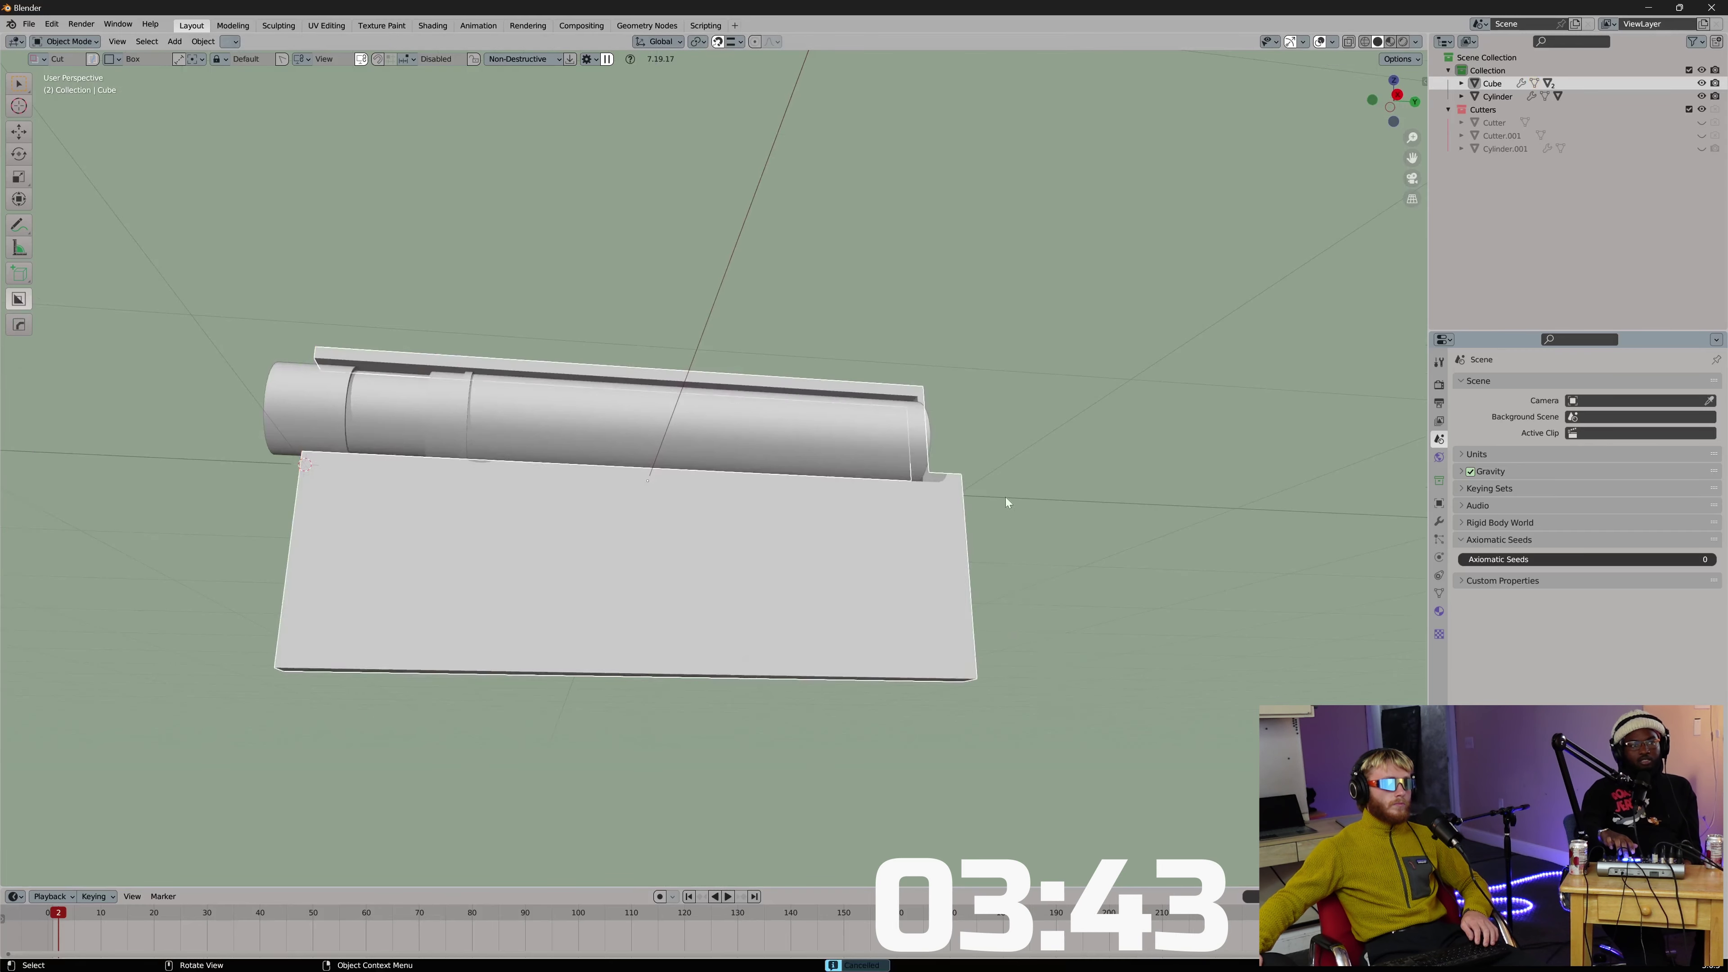
Box-cut the lower front area of the body so that only a vertical grip remains at the rear.
alt+middle_drag(1005, 497, 938, 514)
mouse_move(336, 534)
mouse_down()
mouse_move(605, 662)
mouse_move(877, 712)
mouse_move(848, 711)
mouse_up()
middle_drag(837, 685, 841, 531)
Chamfer the upper rear edge of the body into a slope.
key(Tab)
key(Tab)
key(q)
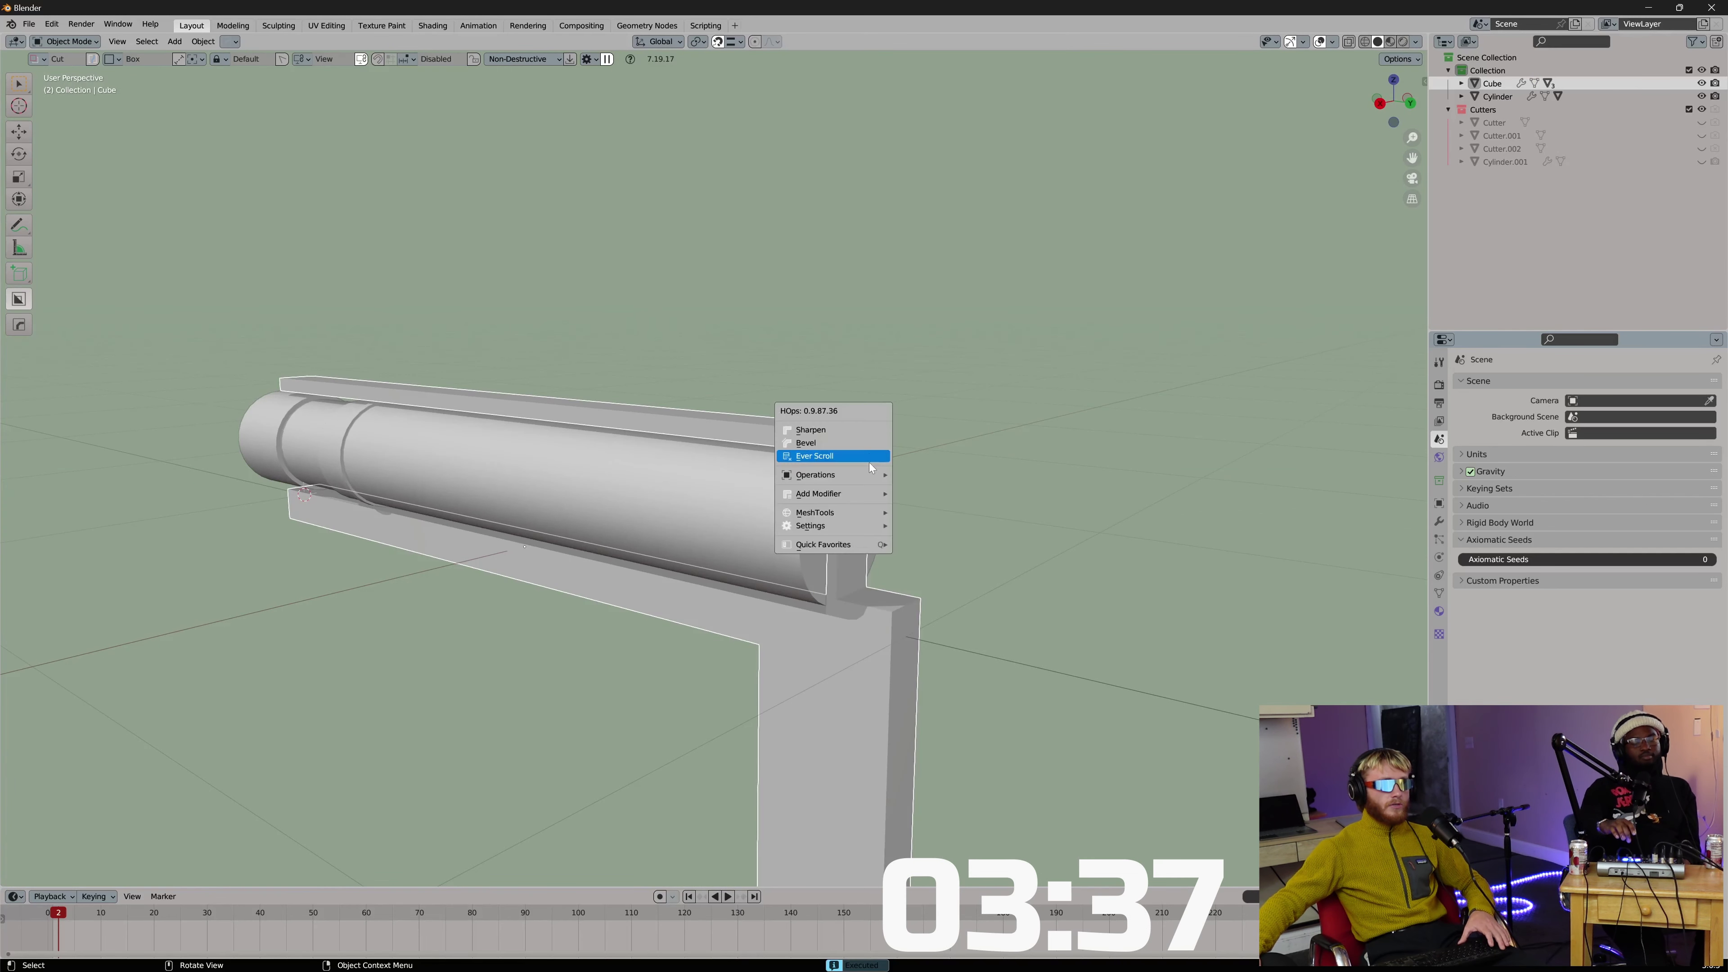
key(Tab)
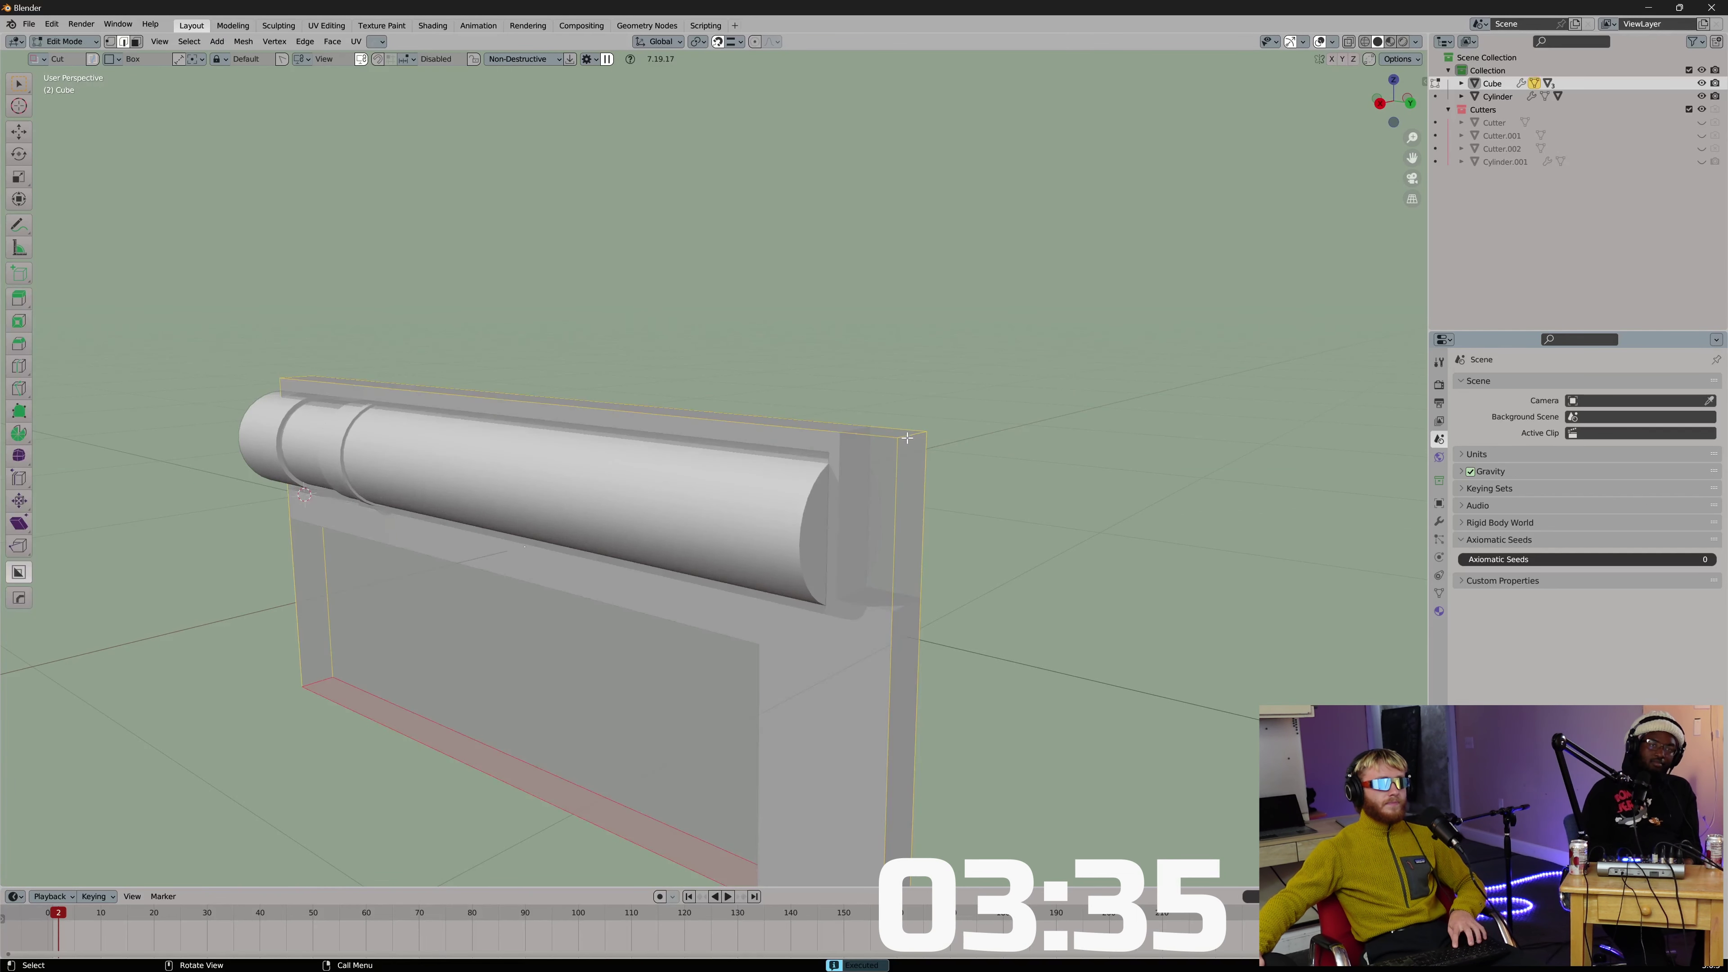
key(Tab)
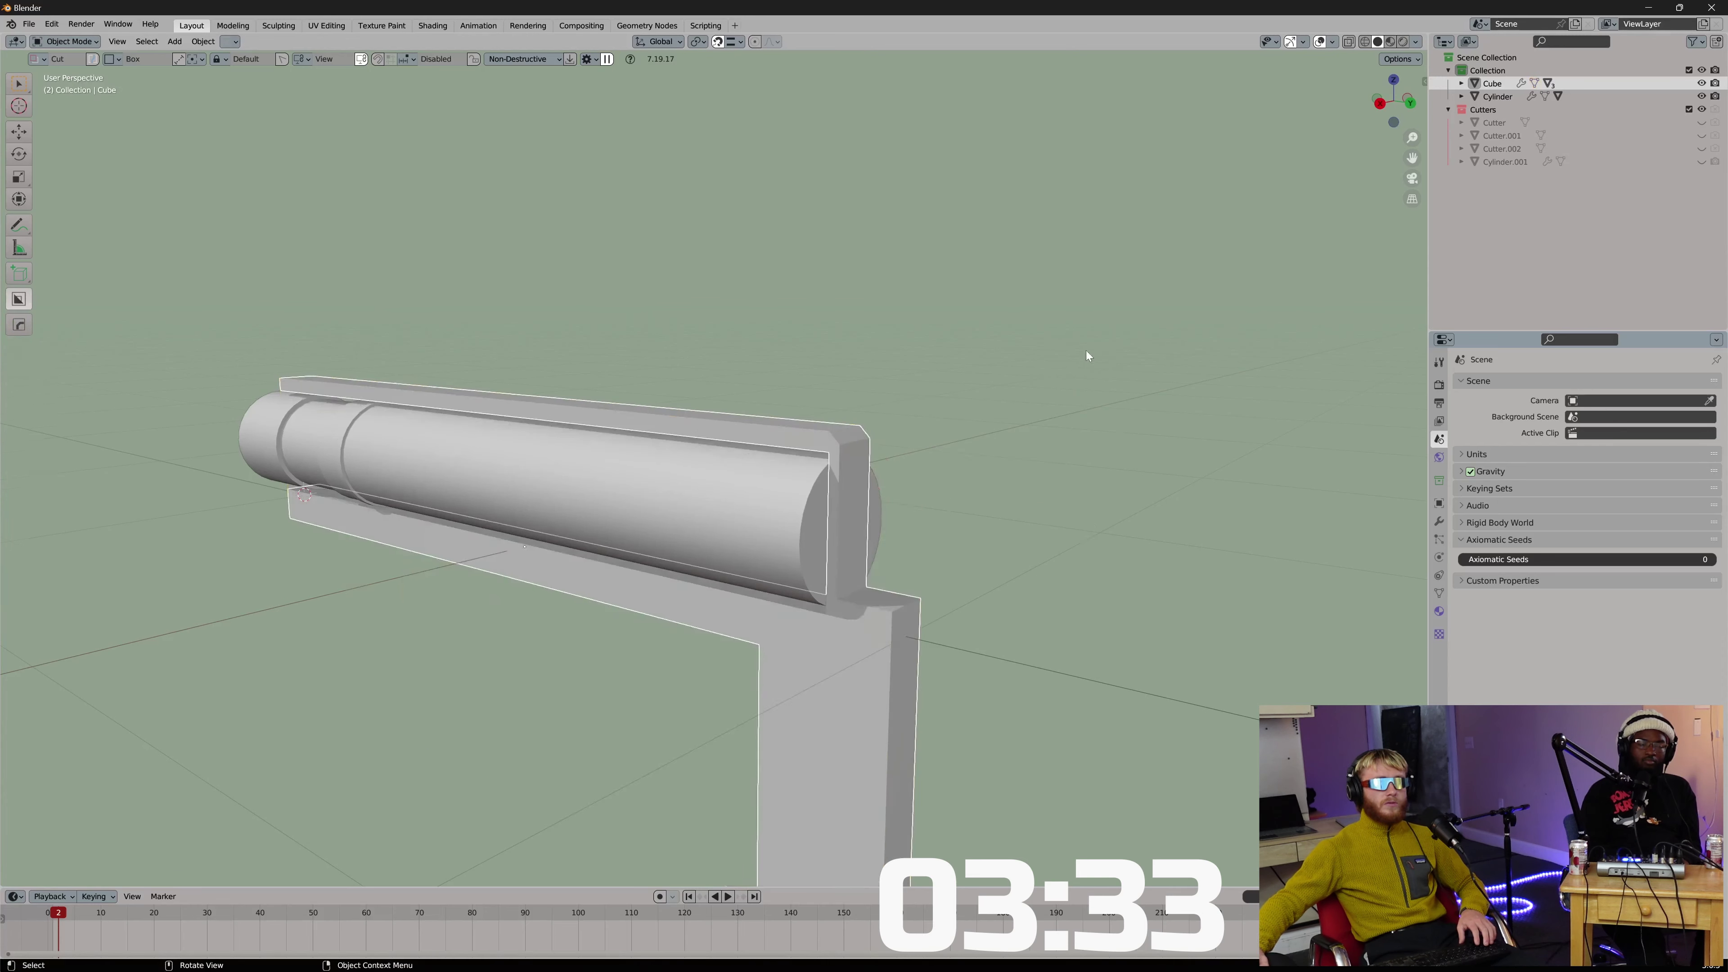
Delete the rear notch's Boolean.001 modifier from the body and apply the remaining Boolean modifiers.
scroll(1104, 552, down, 2)
click(1439, 520)
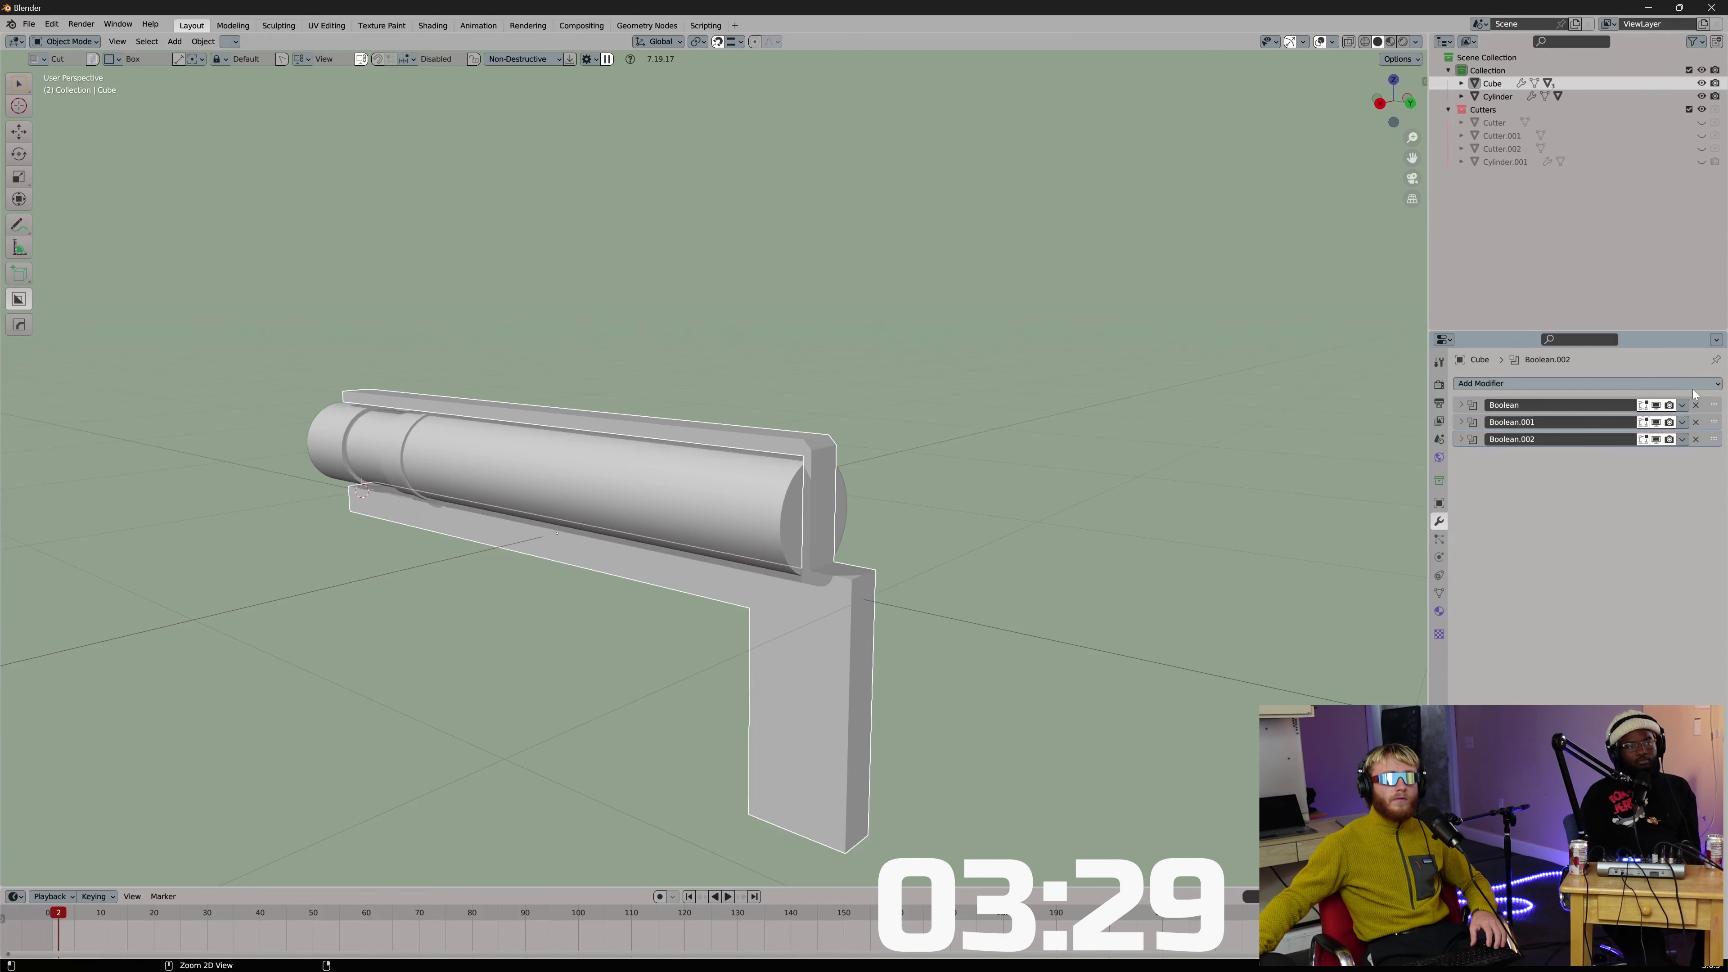
click(1695, 422)
scroll(1226, 457, up, 4)
shift+middle_drag(1114, 462, 1122, 426)
middle_drag(983, 524, 1034, 494)
key(Tab)
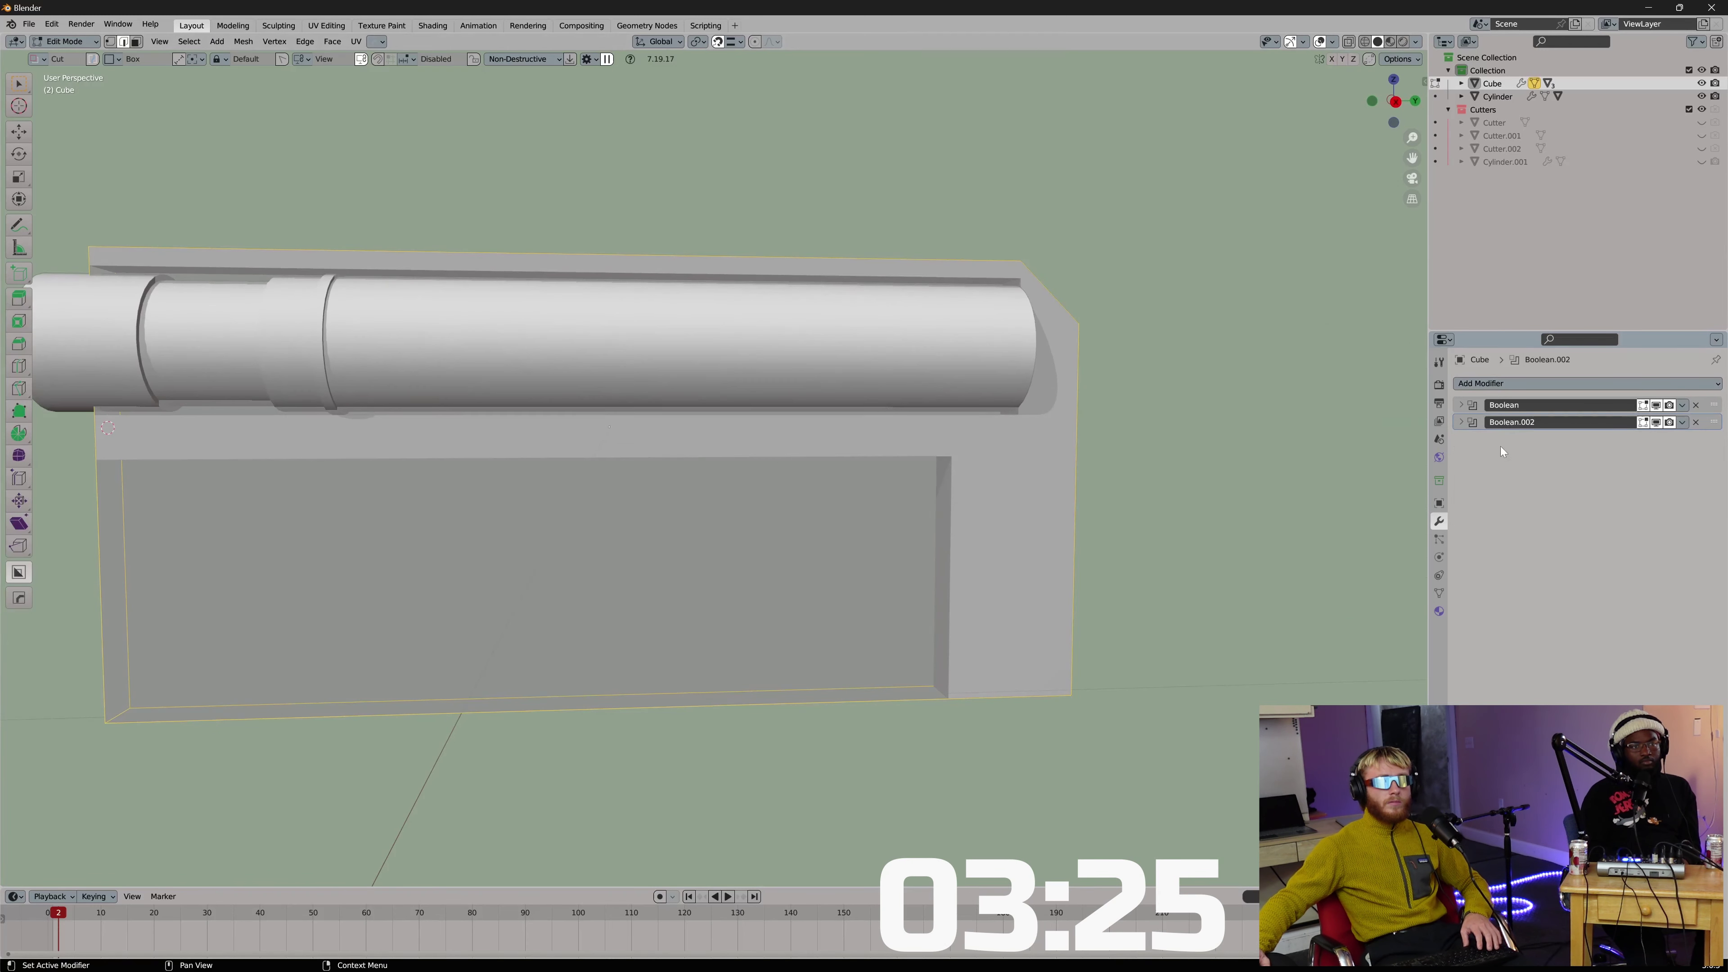
key(Tab)
click(1682, 406)
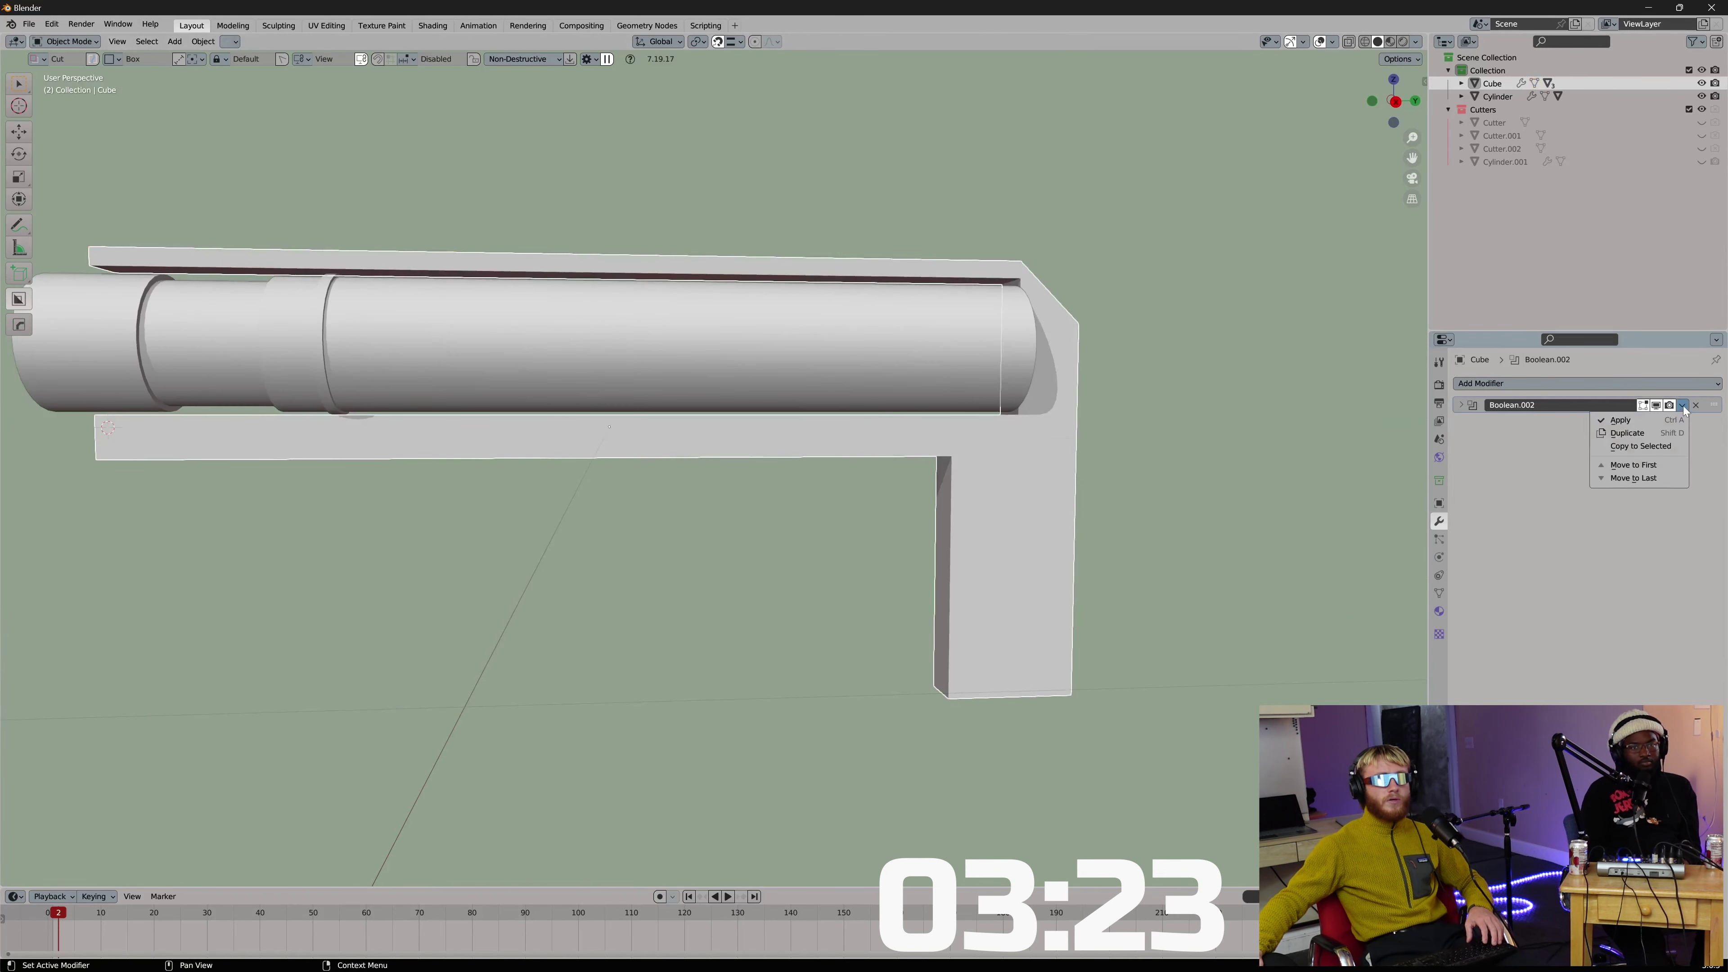
click(1639, 420)
Move the front face of the grip forward to widen the grip.
key(Tab)
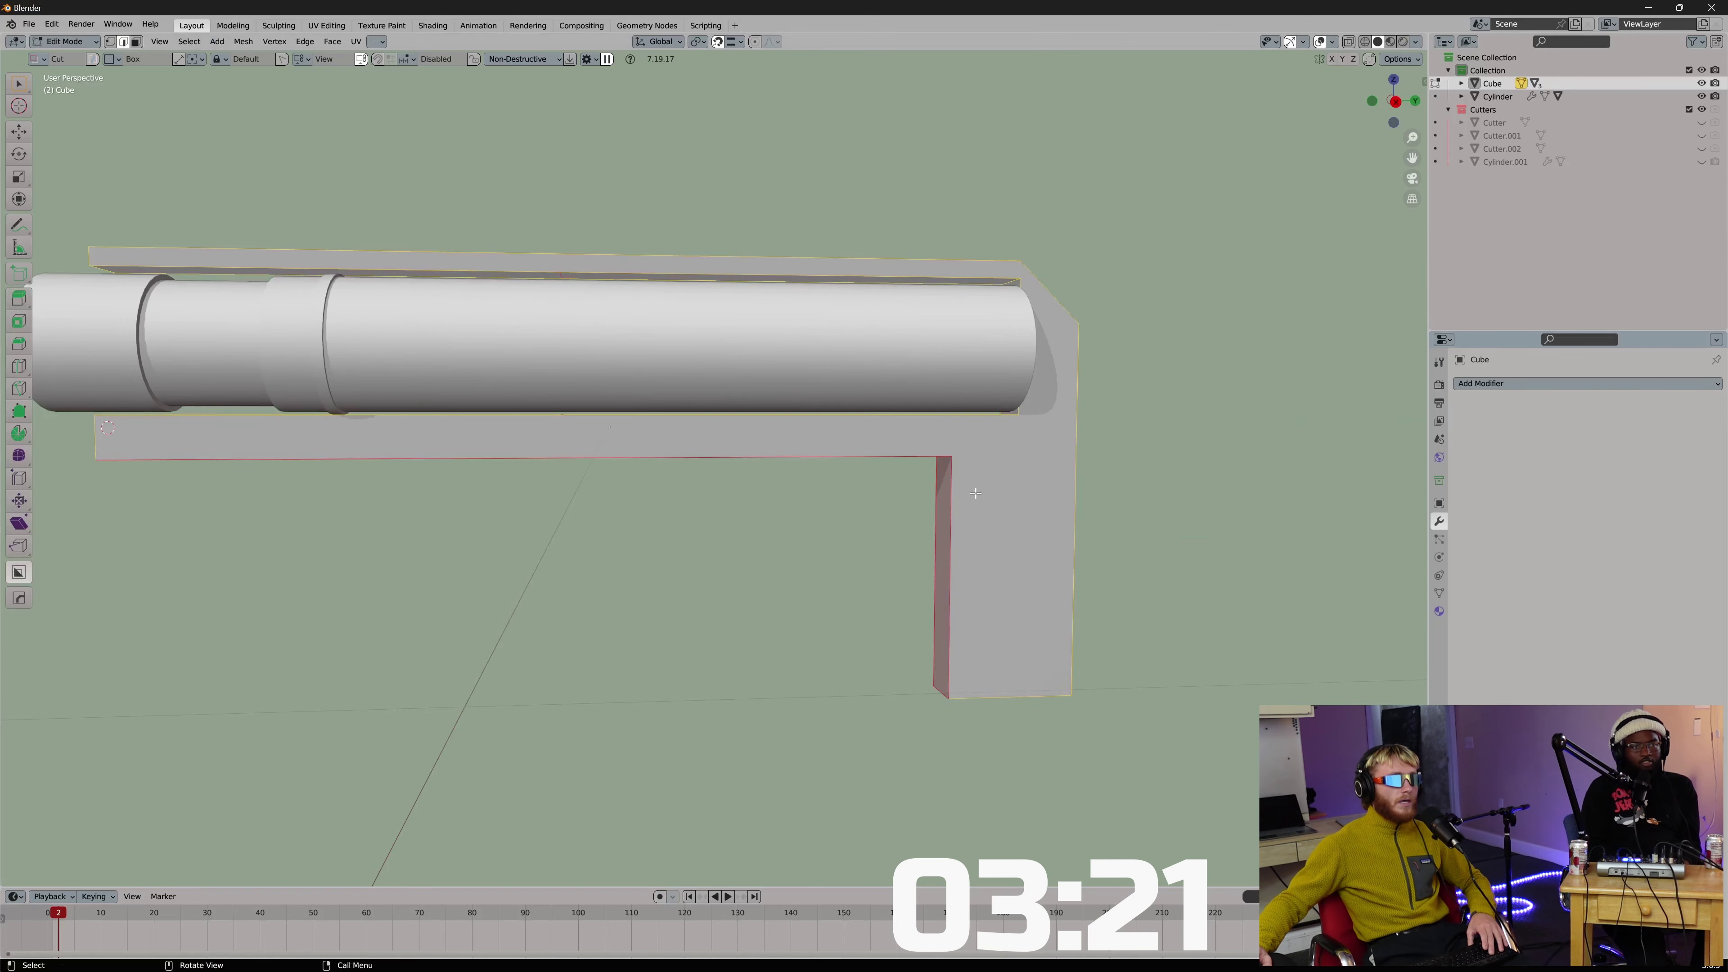
click(952, 525)
key(g)
click(822, 541)
middle_drag(822, 541, 920, 556)
Add a horizontal loop cut across the grip's rear face and move it backward to form a bend.
key(ctrl+r)
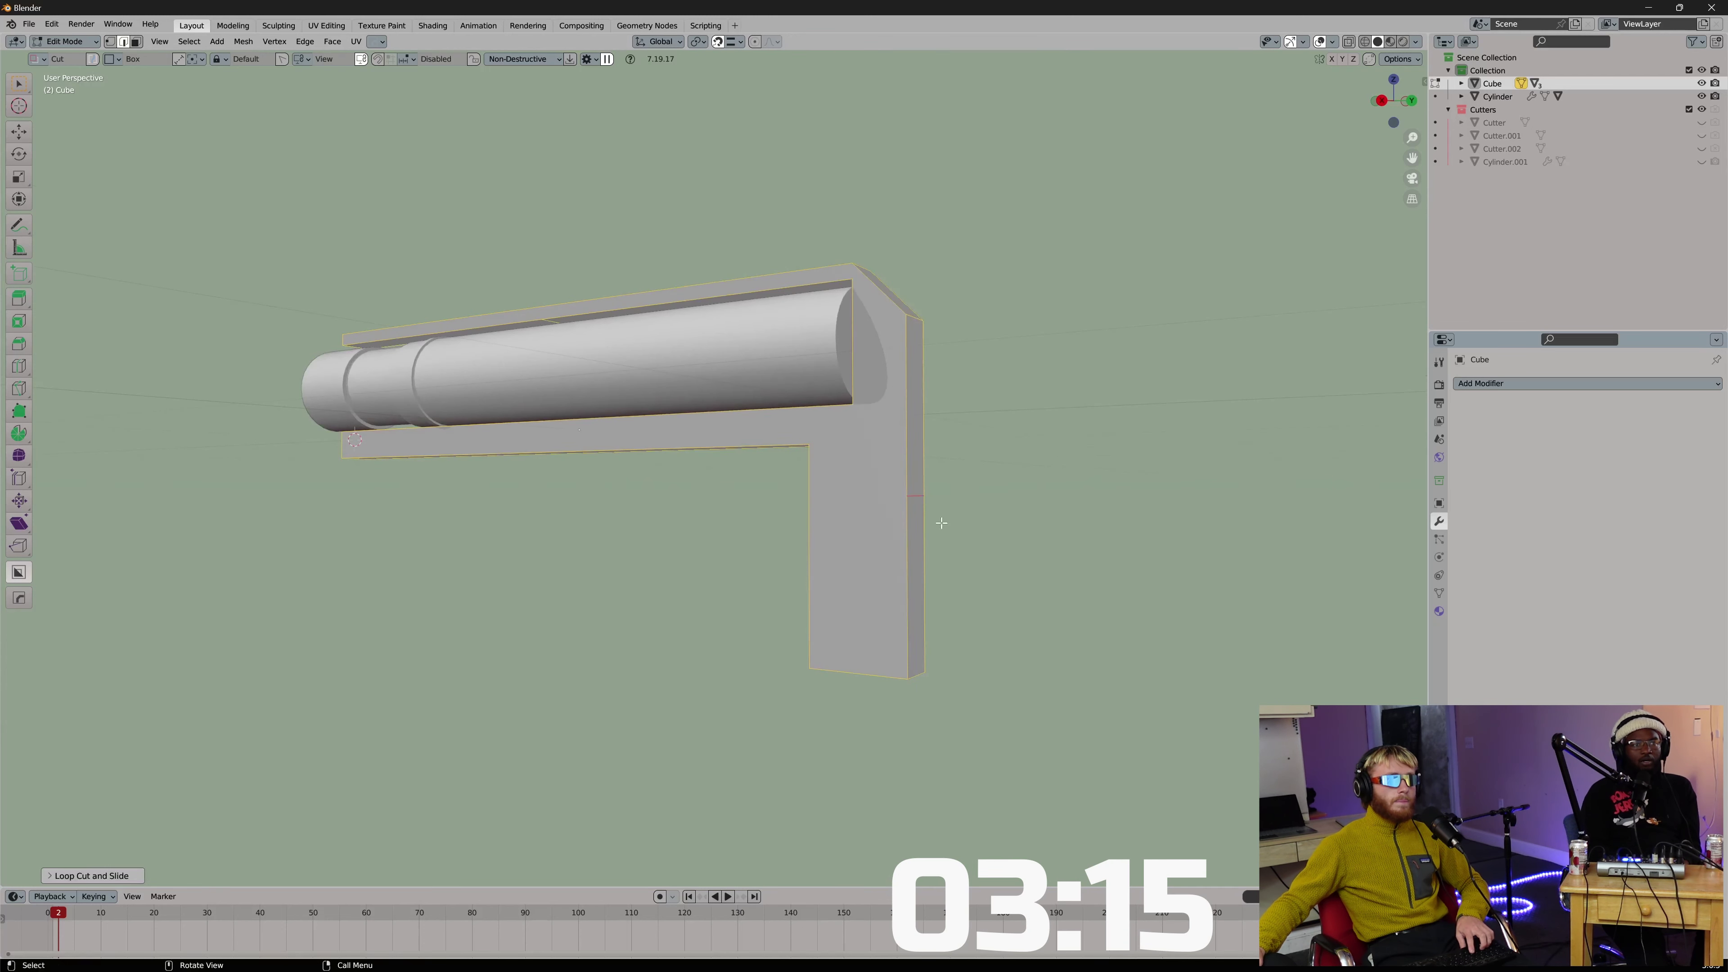
key(g)
click(981, 514)
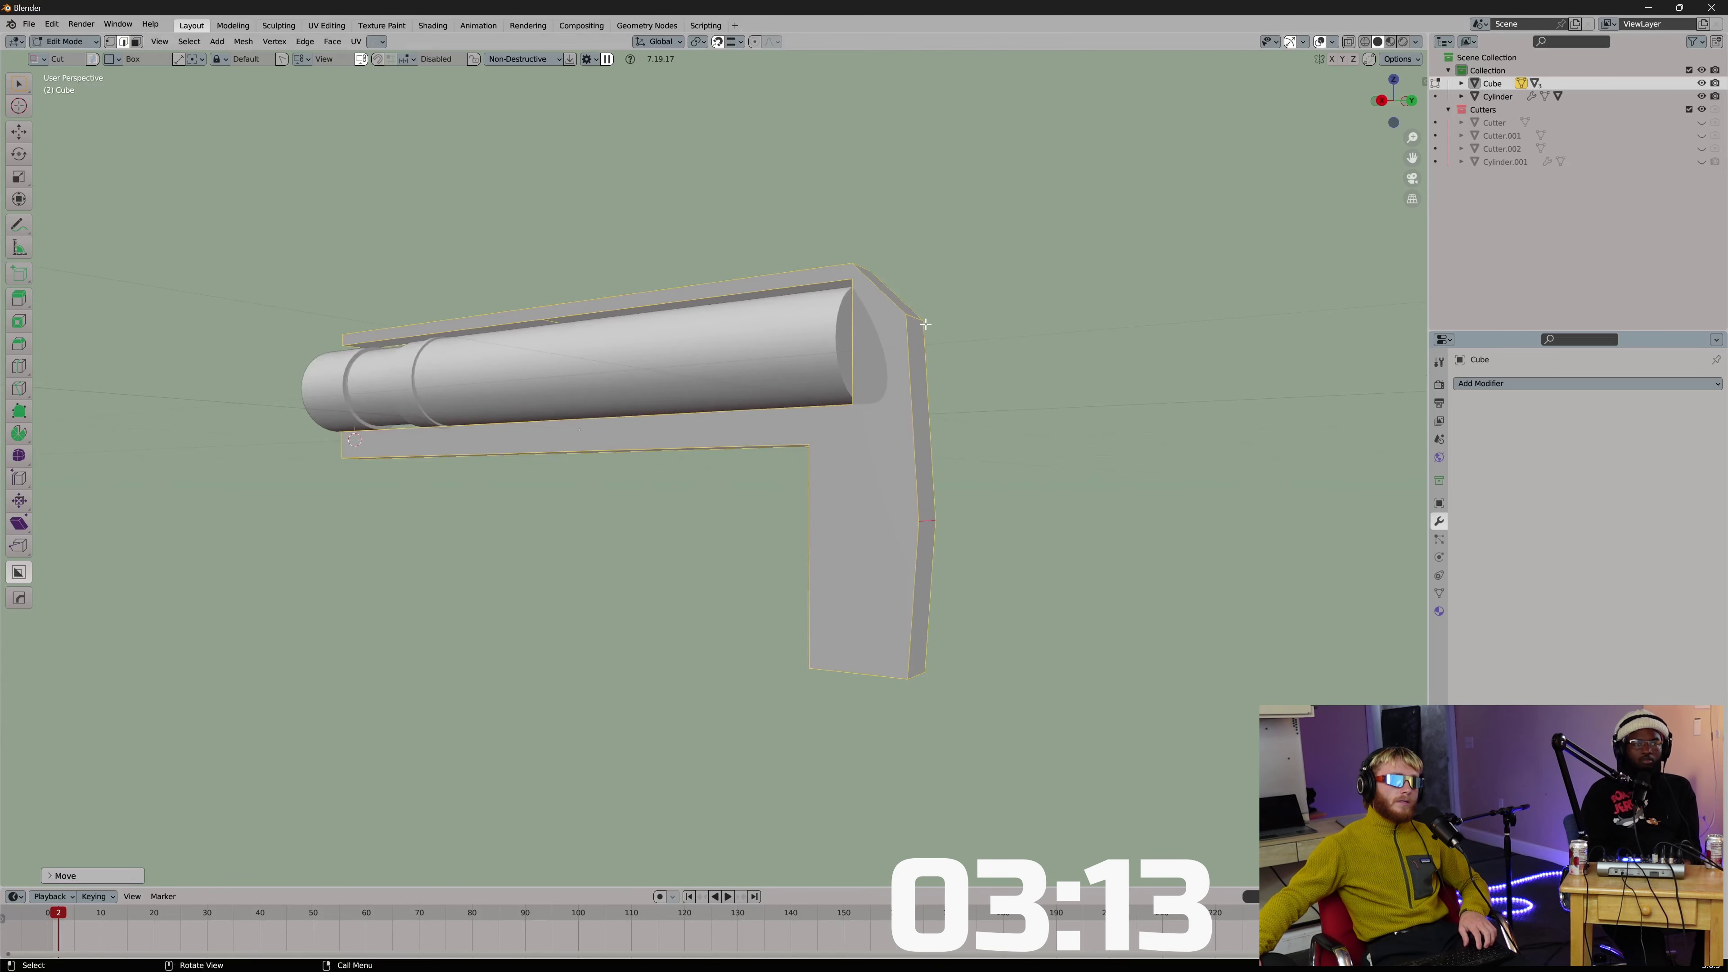
Try a rounded 9-segment bevel on the grip's long rear edges and undo it.
middle_drag(930, 387, 891, 407)
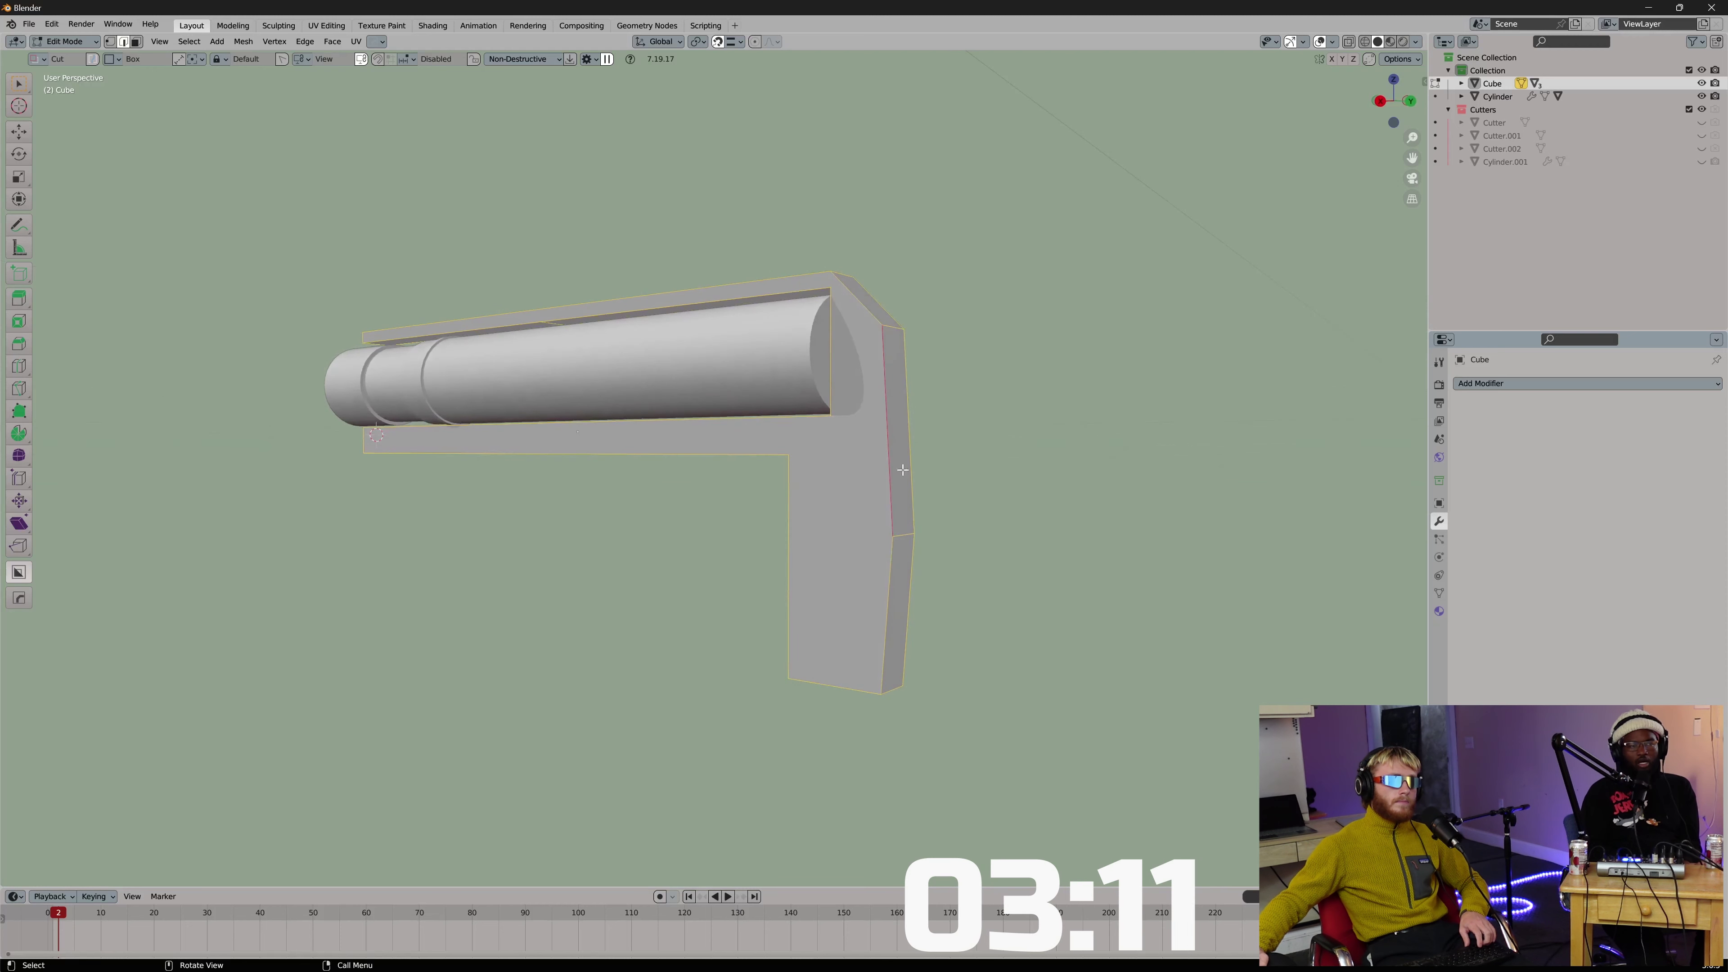
shift+middle_drag(902, 470, 805, 516)
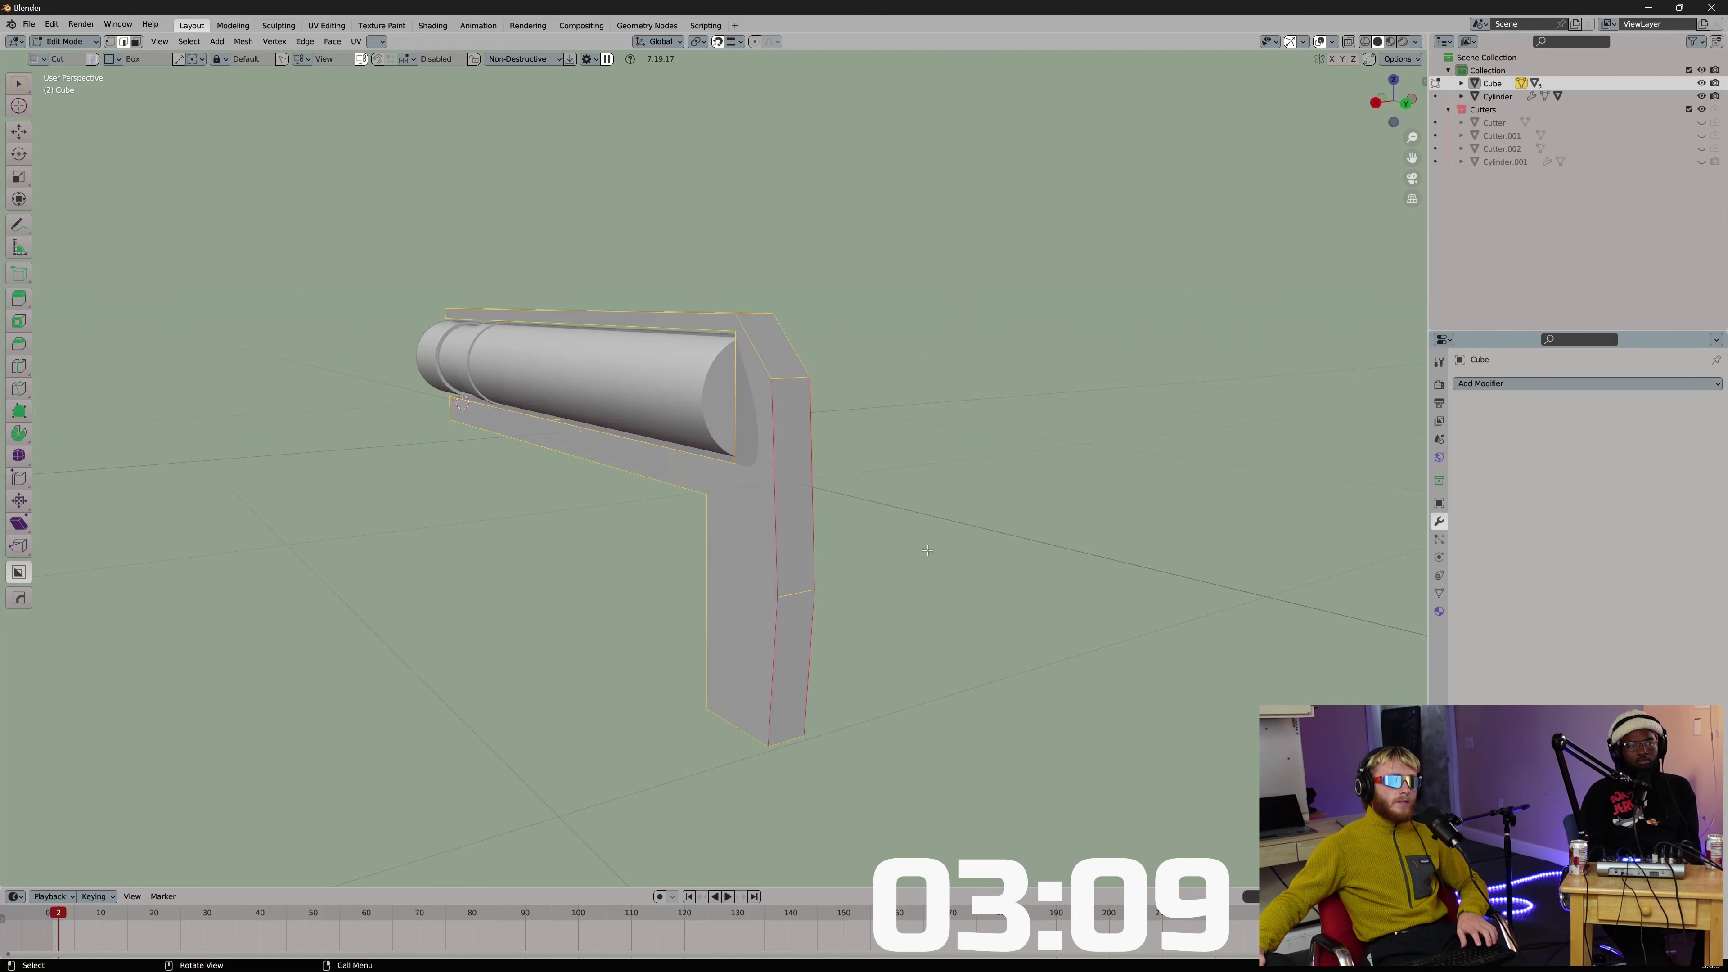
key(ctrl+b)
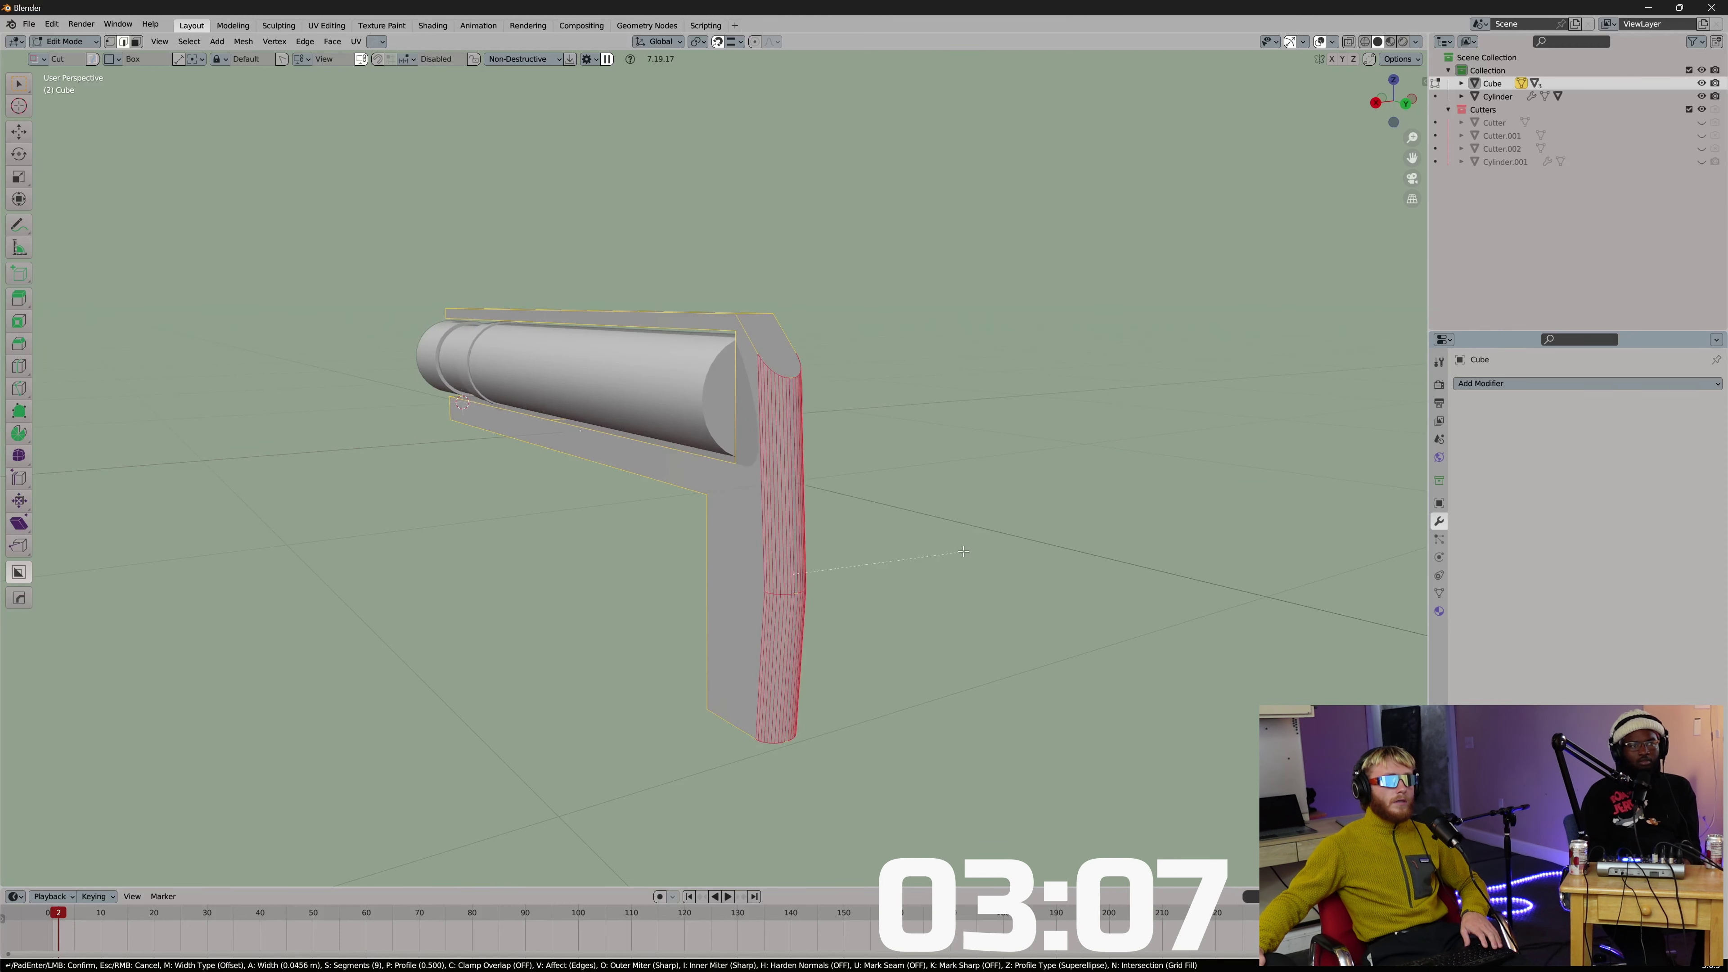
click(965, 552)
middle_drag(965, 552, 854, 489)
key(Tab)
scroll(868, 529, up, 3)
key(Tab)
key(ctrl+z)
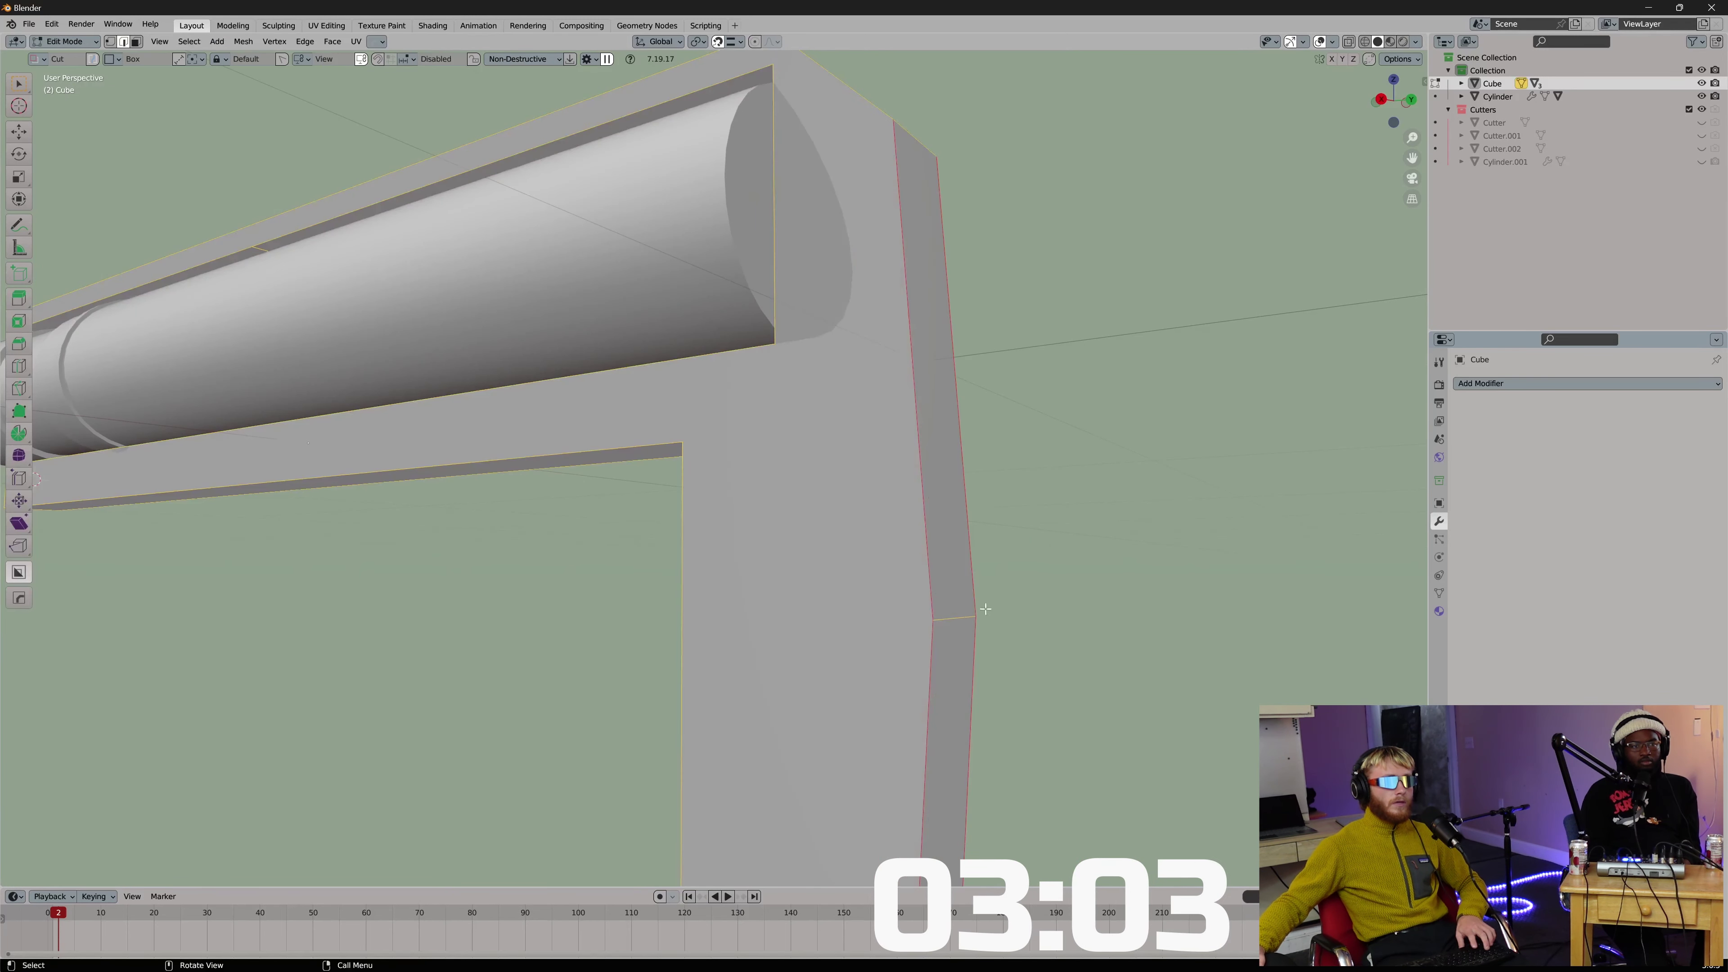
key(ctrl+b)
right_click(1060, 610)
Bevel the bend edge on the grip's back into a smooth curve and round the two long rear edges.
click(957, 618)
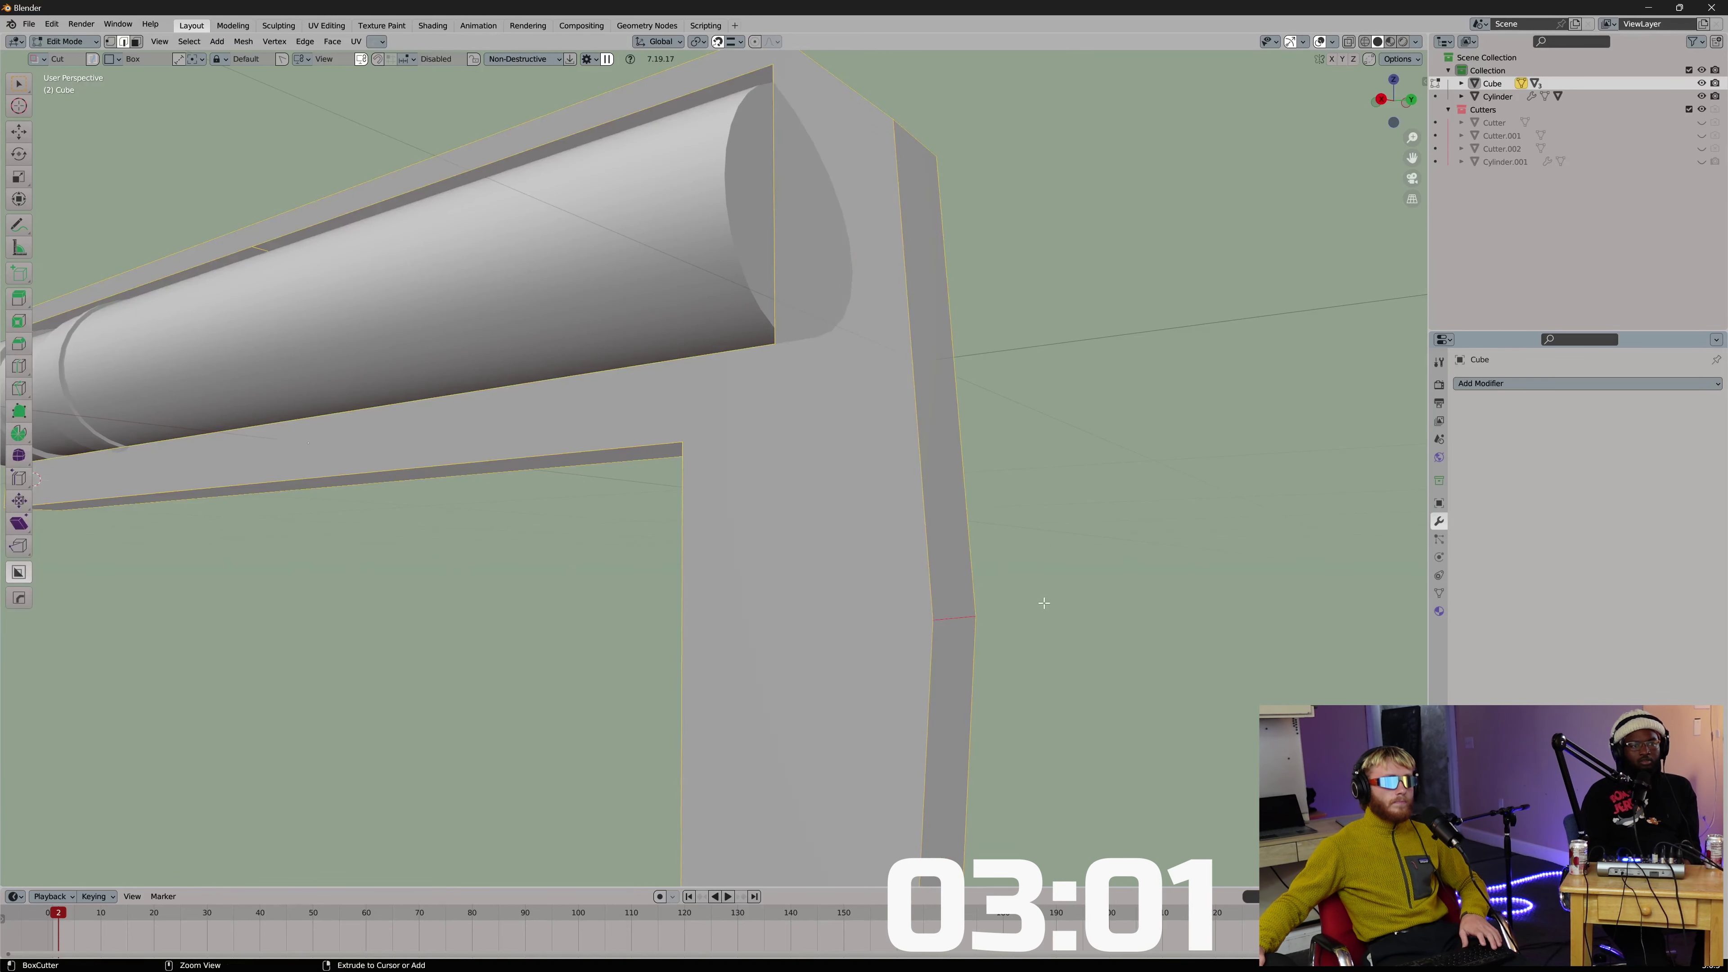
click(1091, 612)
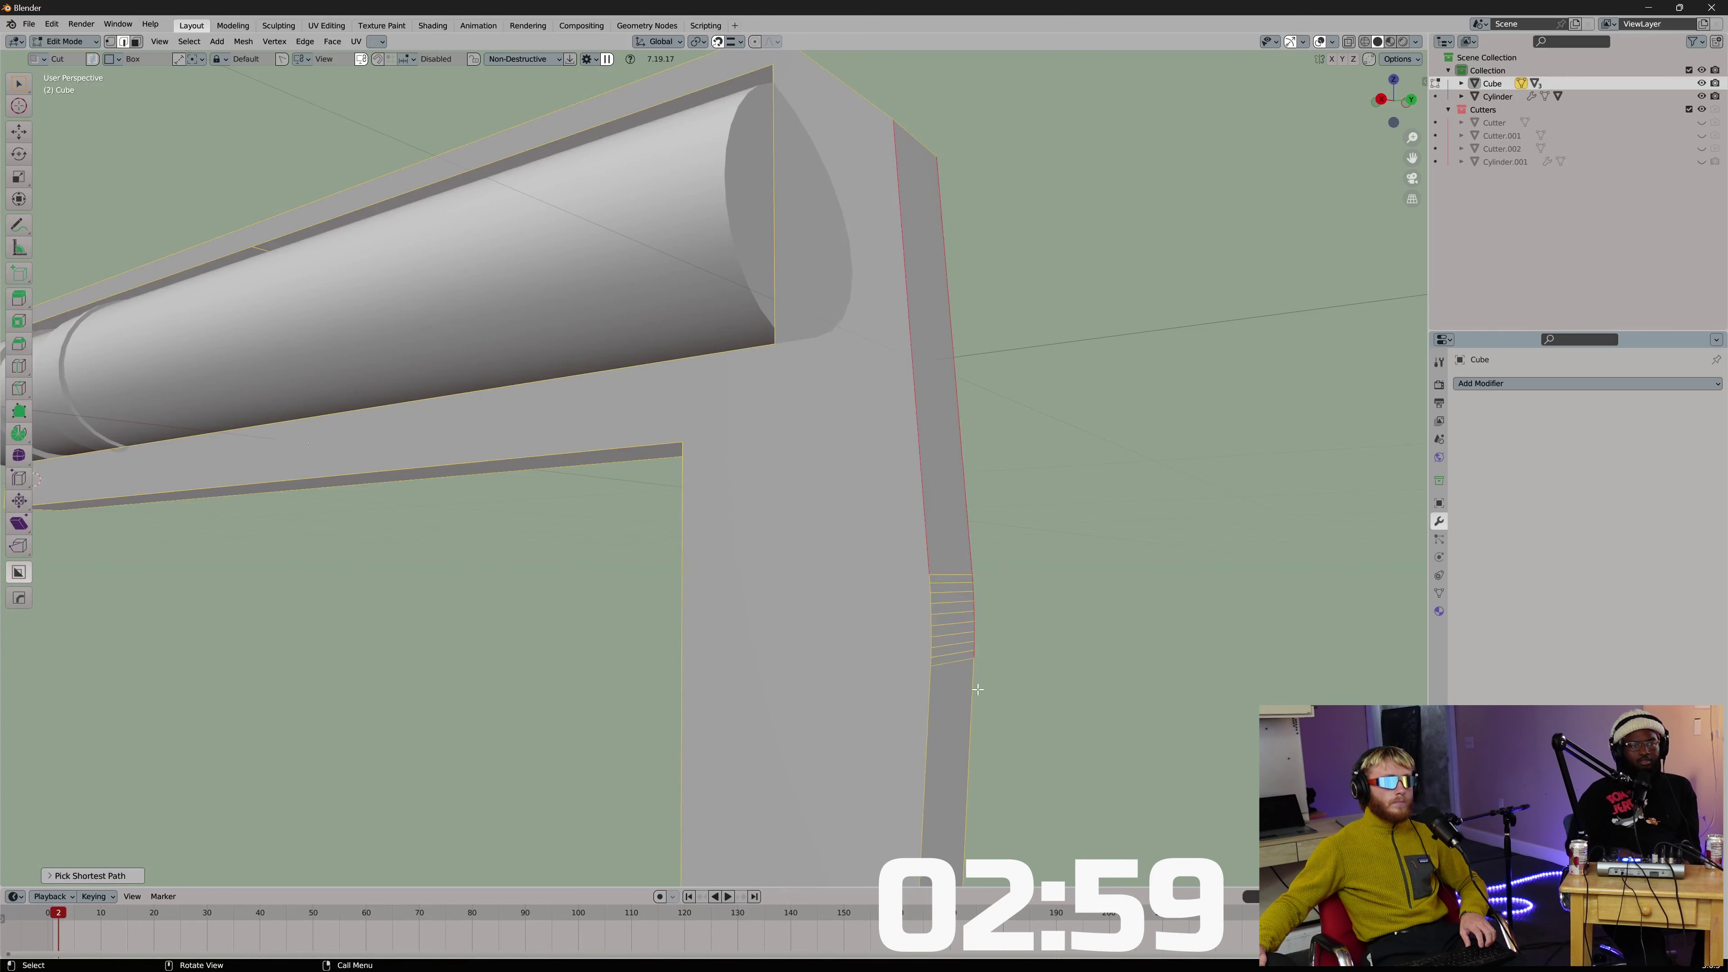
shift+click(933, 532)
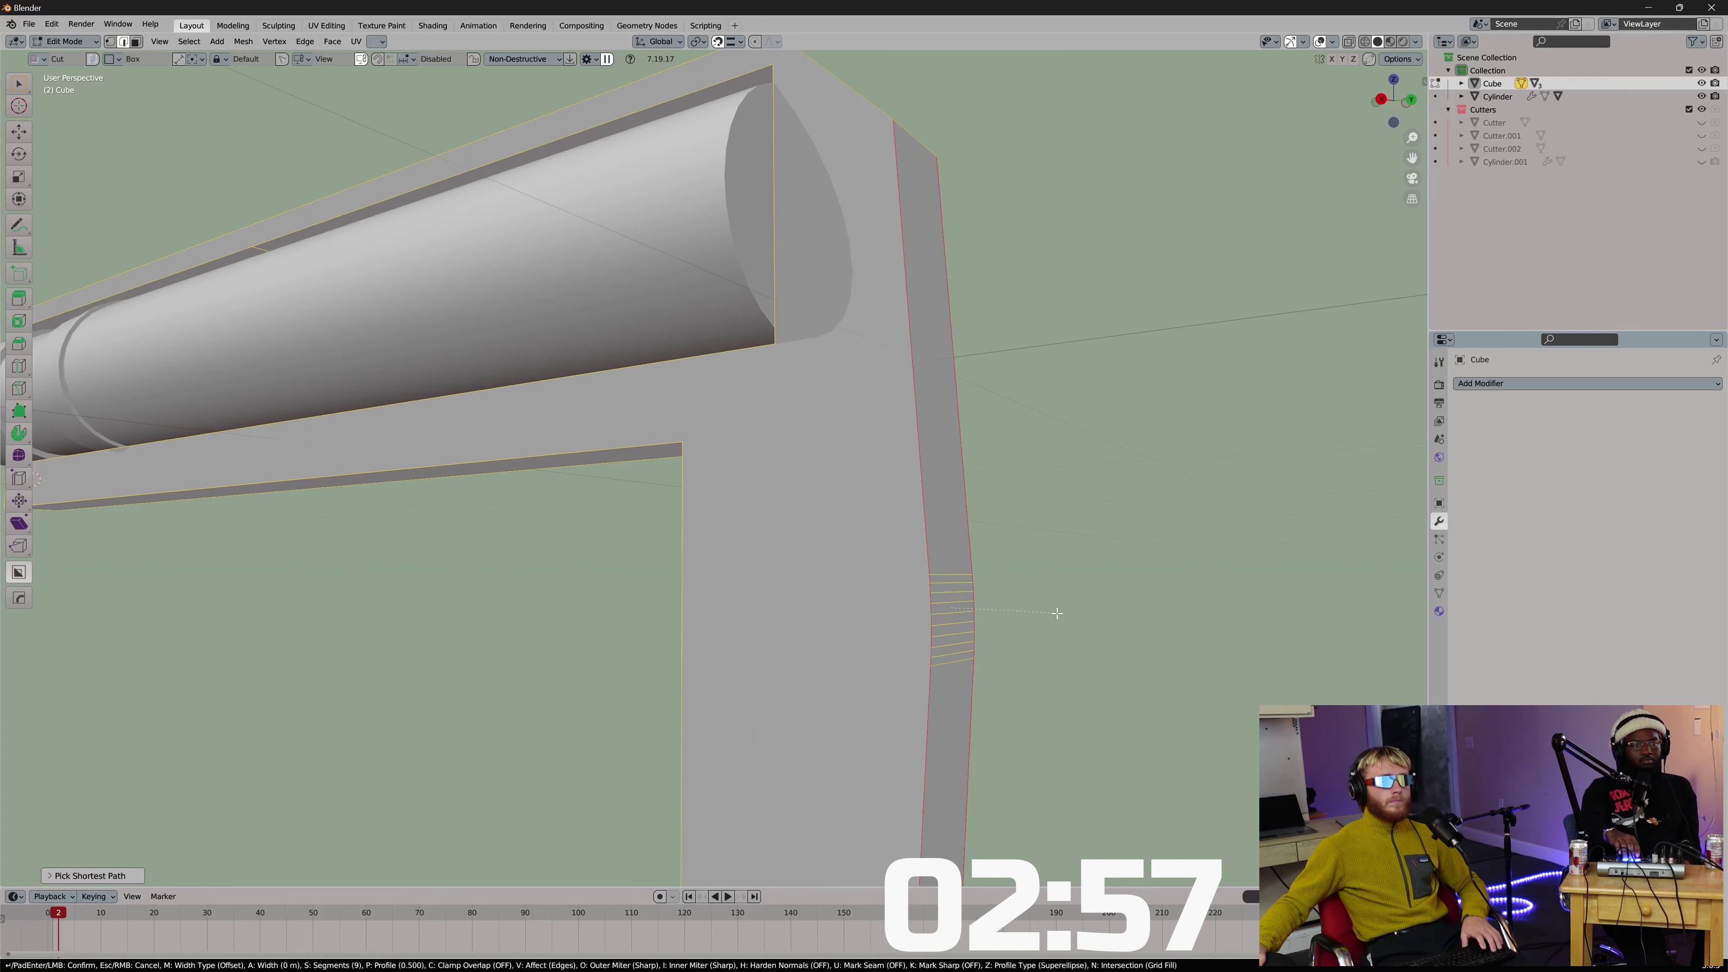
scroll(1076, 621, up, 4)
middle_drag(1107, 631, 845, 379)
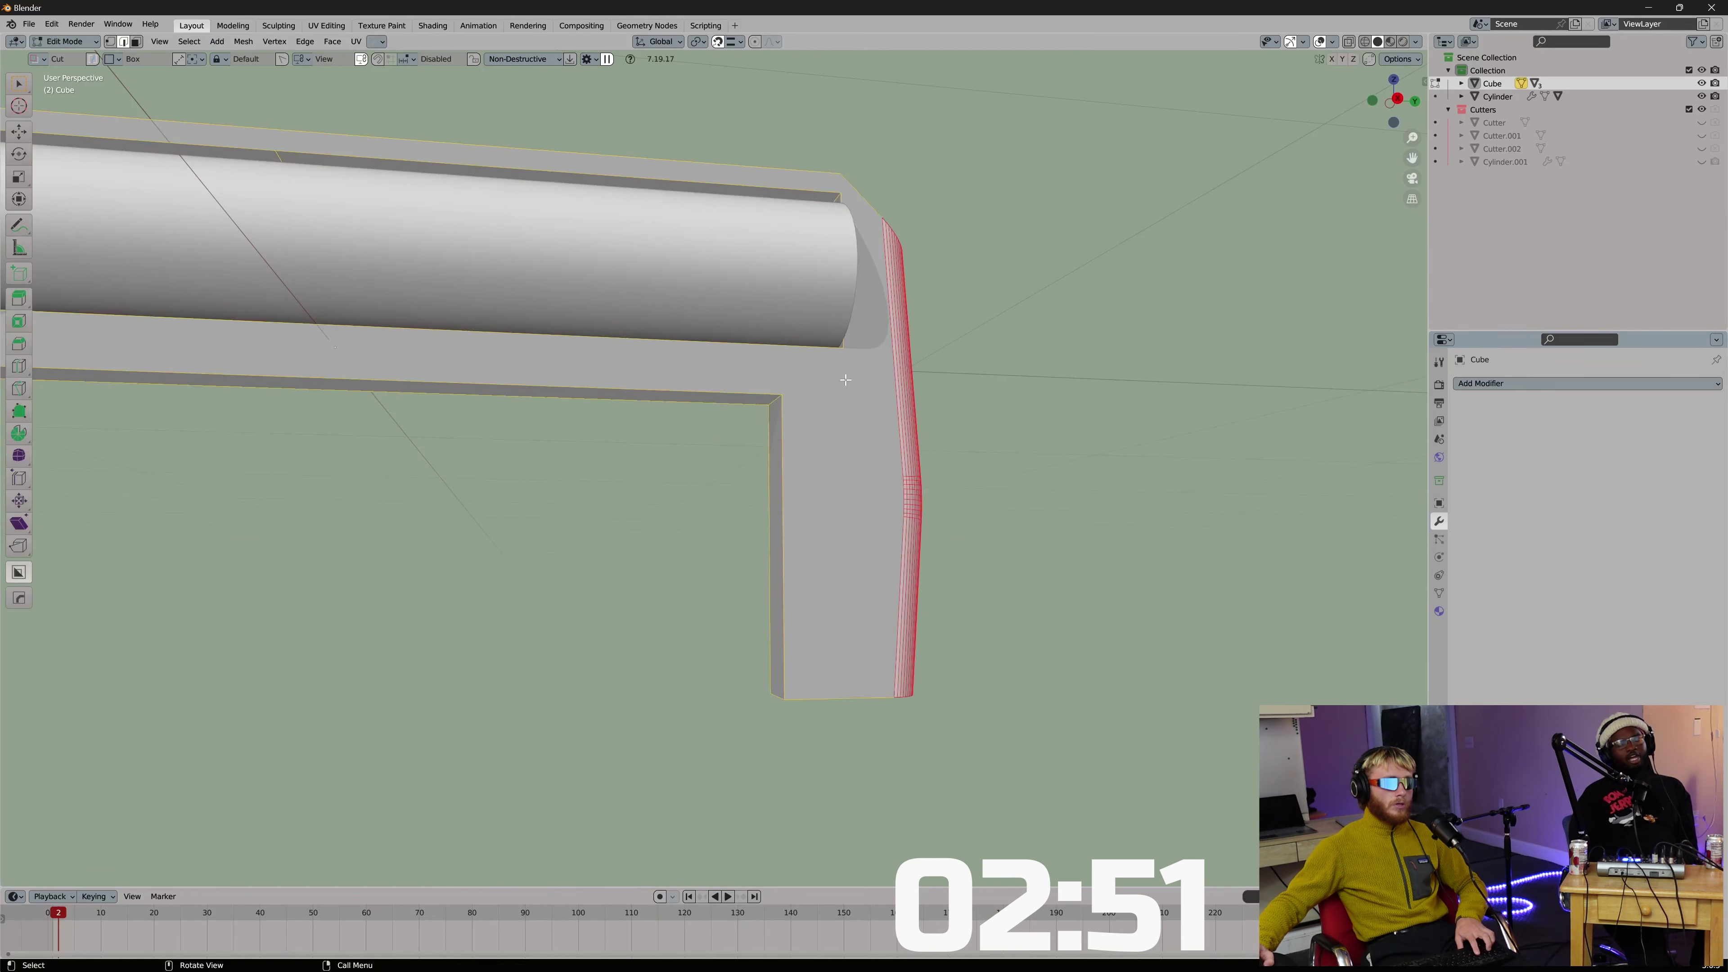
Add a loop cut across the grip's front face and move it backward along Y to form an inward bend.
key(ctrl+r)
double_click(771, 525)
middle_drag(1083, 525, 1056, 525)
key(g)
key(y)
click(1070, 522)
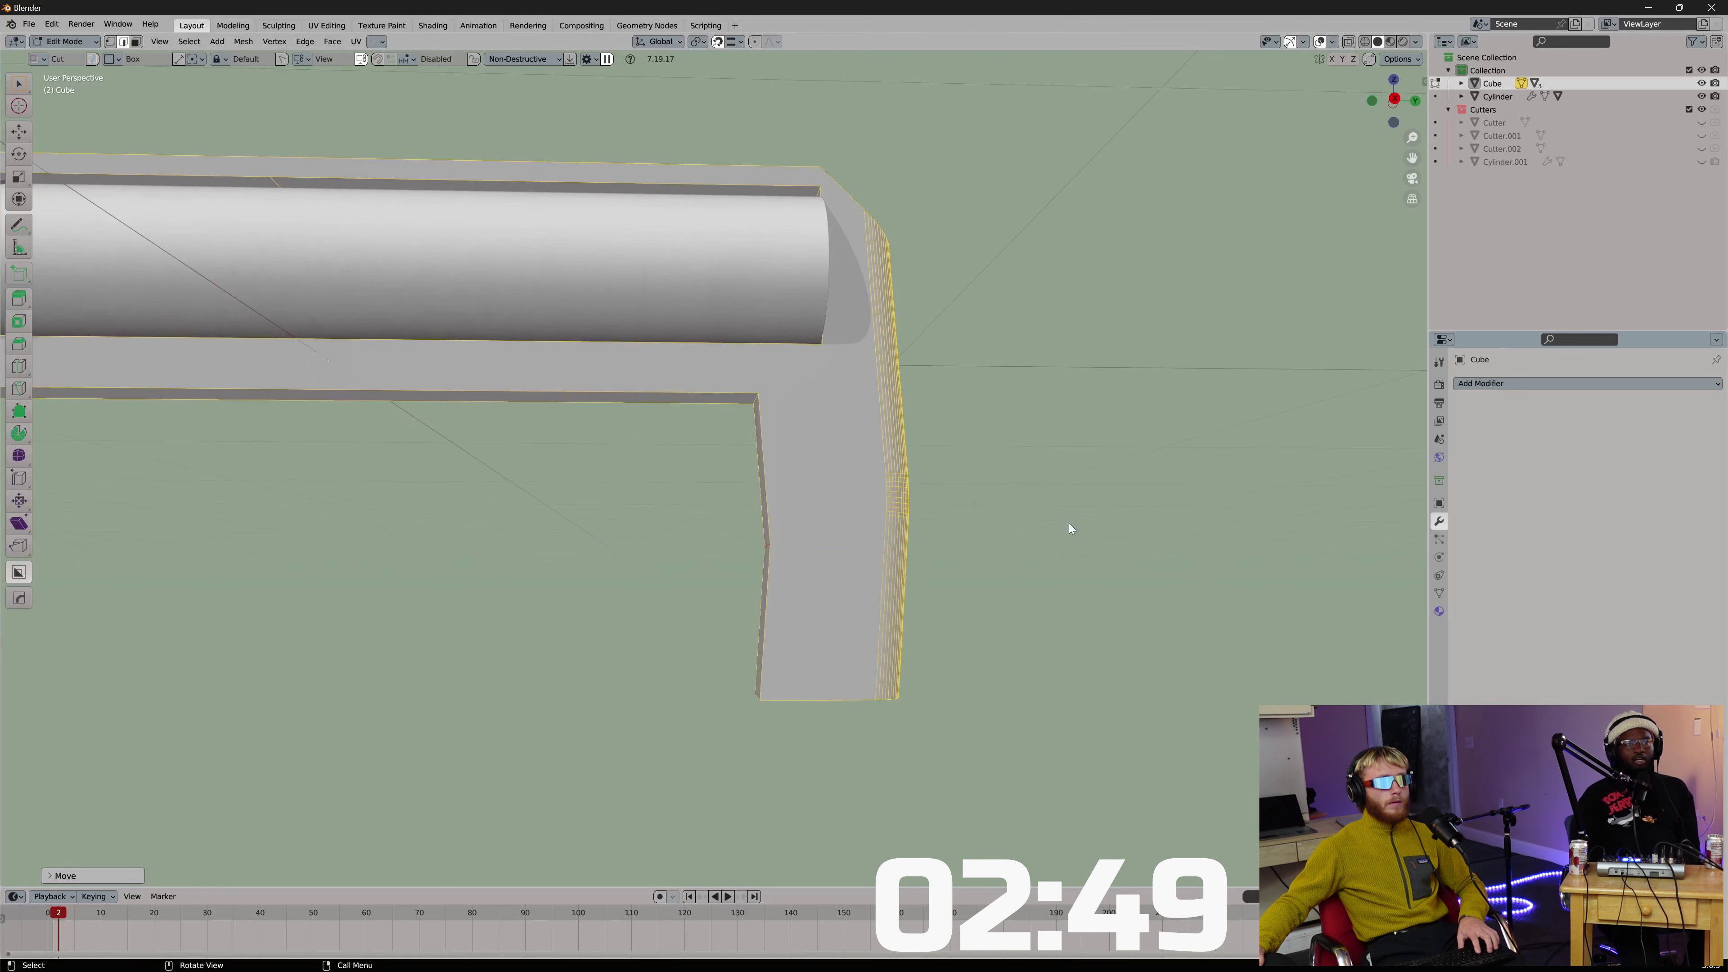
Adjust the height of the front bend edge on the grip and bevel it into a smooth curve.
key(g)
key(z)
click(961, 538)
middle_drag(961, 537, 822, 494)
key(g)
key(z)
click(1019, 530)
key(g)
key(g)
click(1027, 502)
key(ctrl+b)
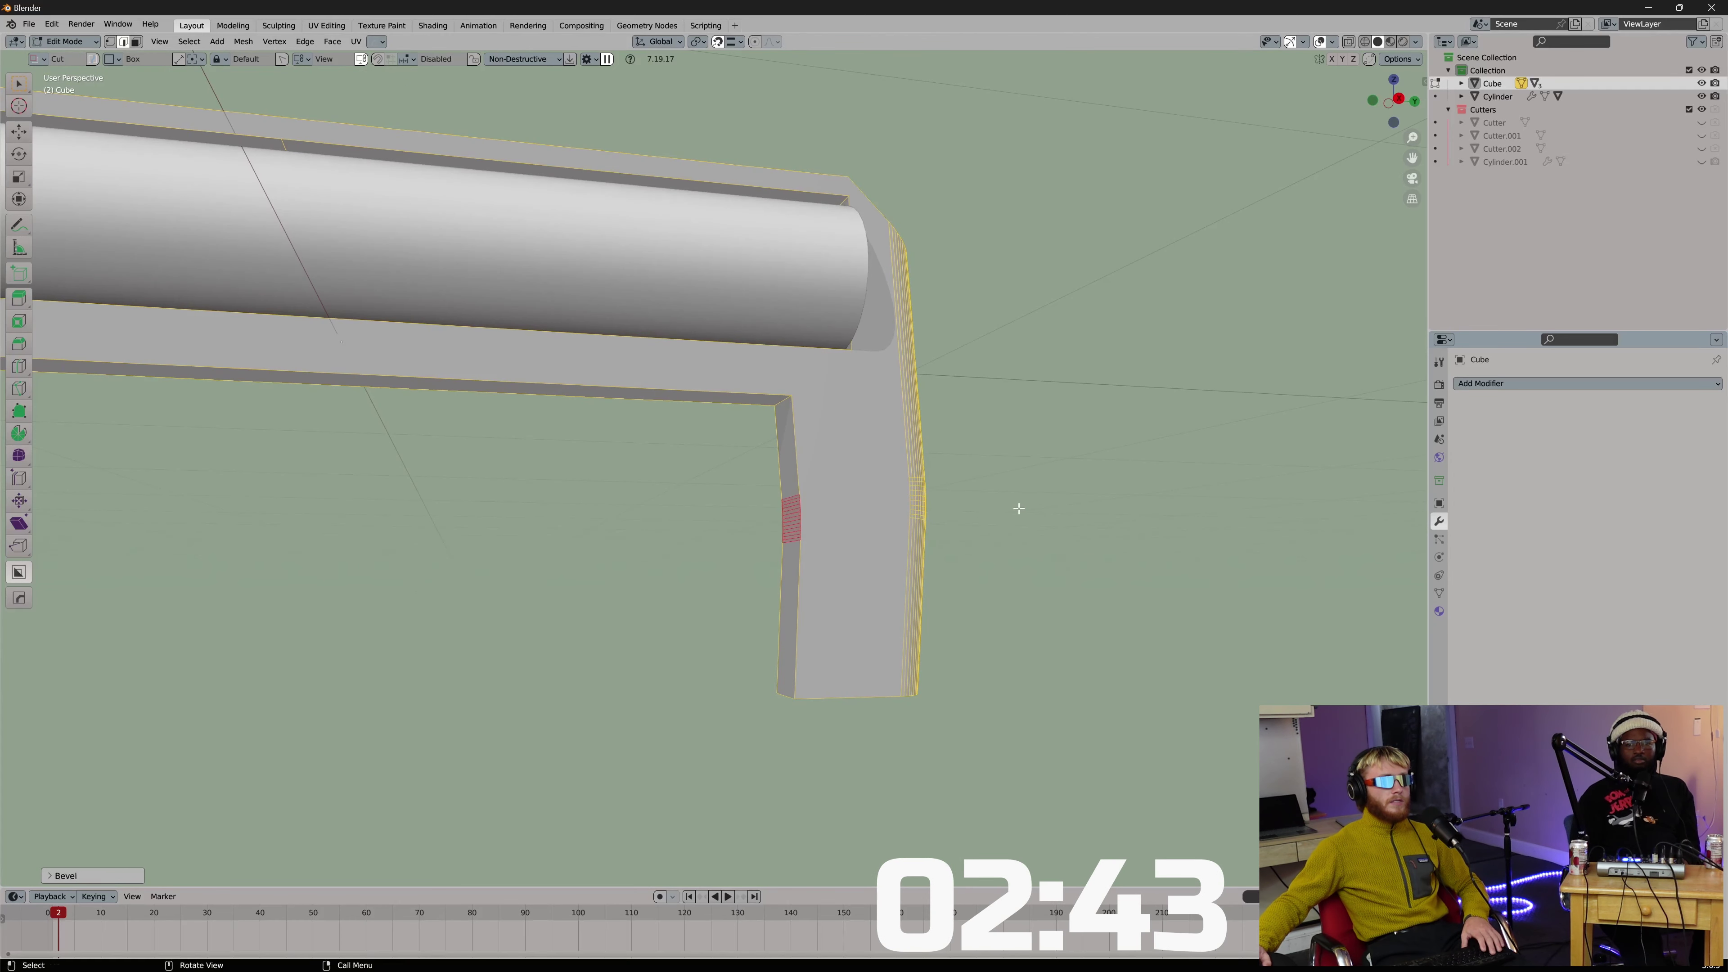
Select the full strip of faces along the grip's front and separate it as a new object.
ctrl+click(802, 569)
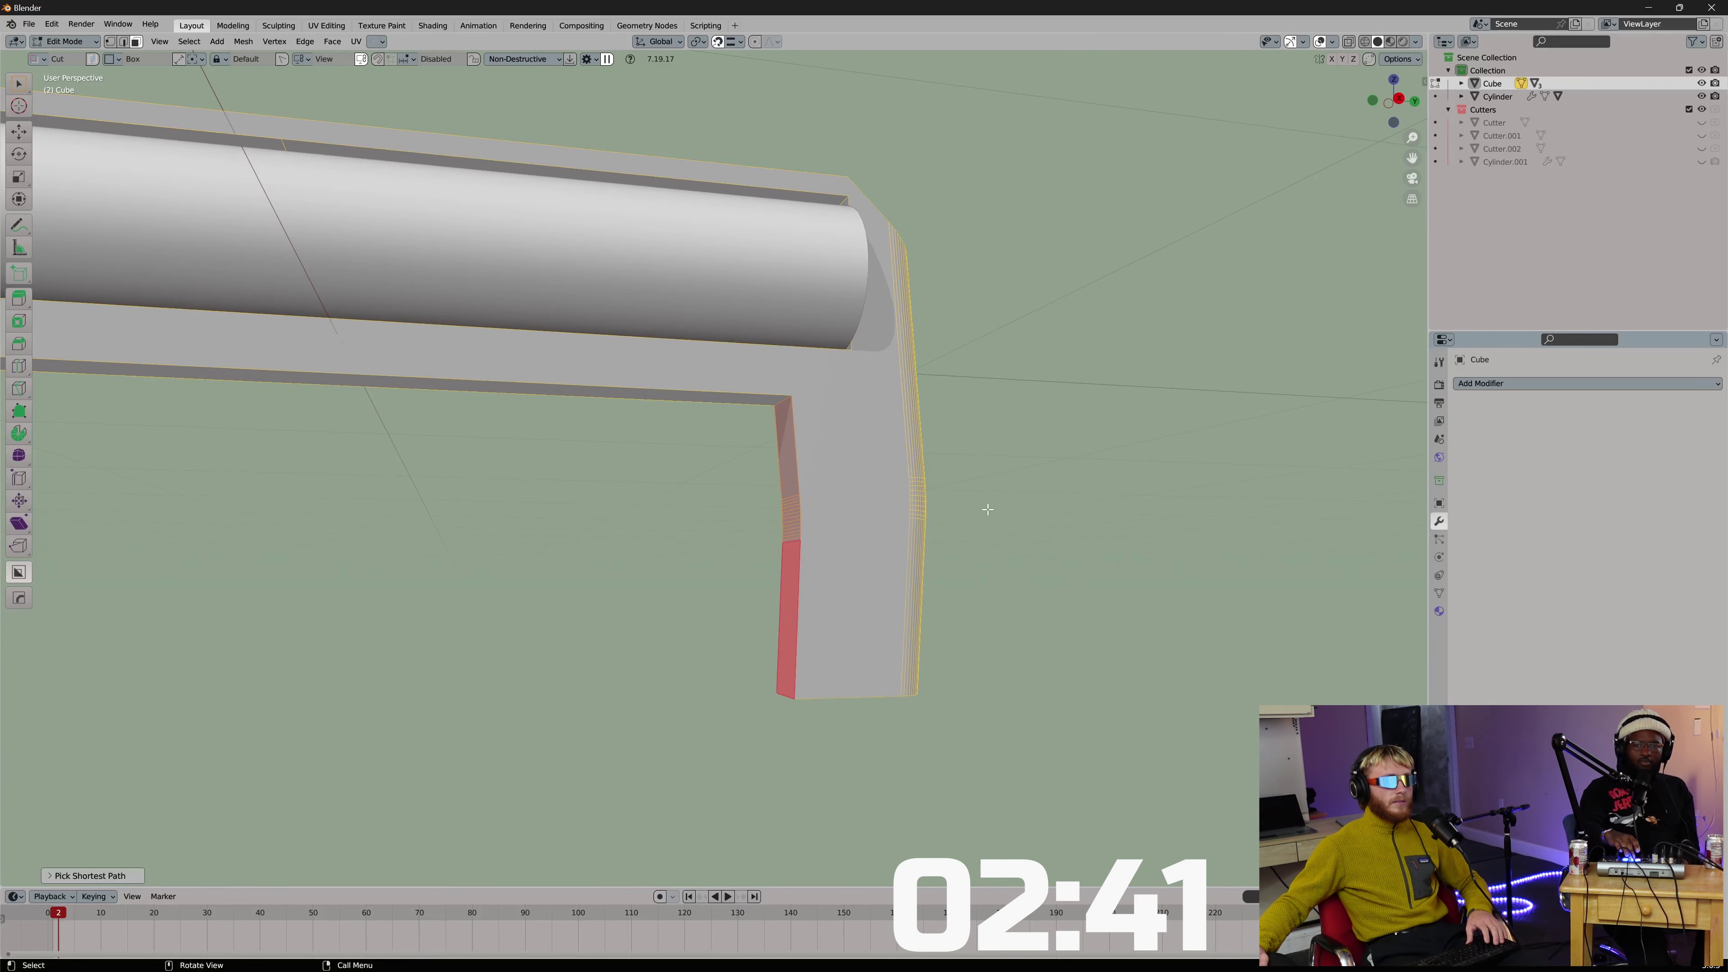
key(q)
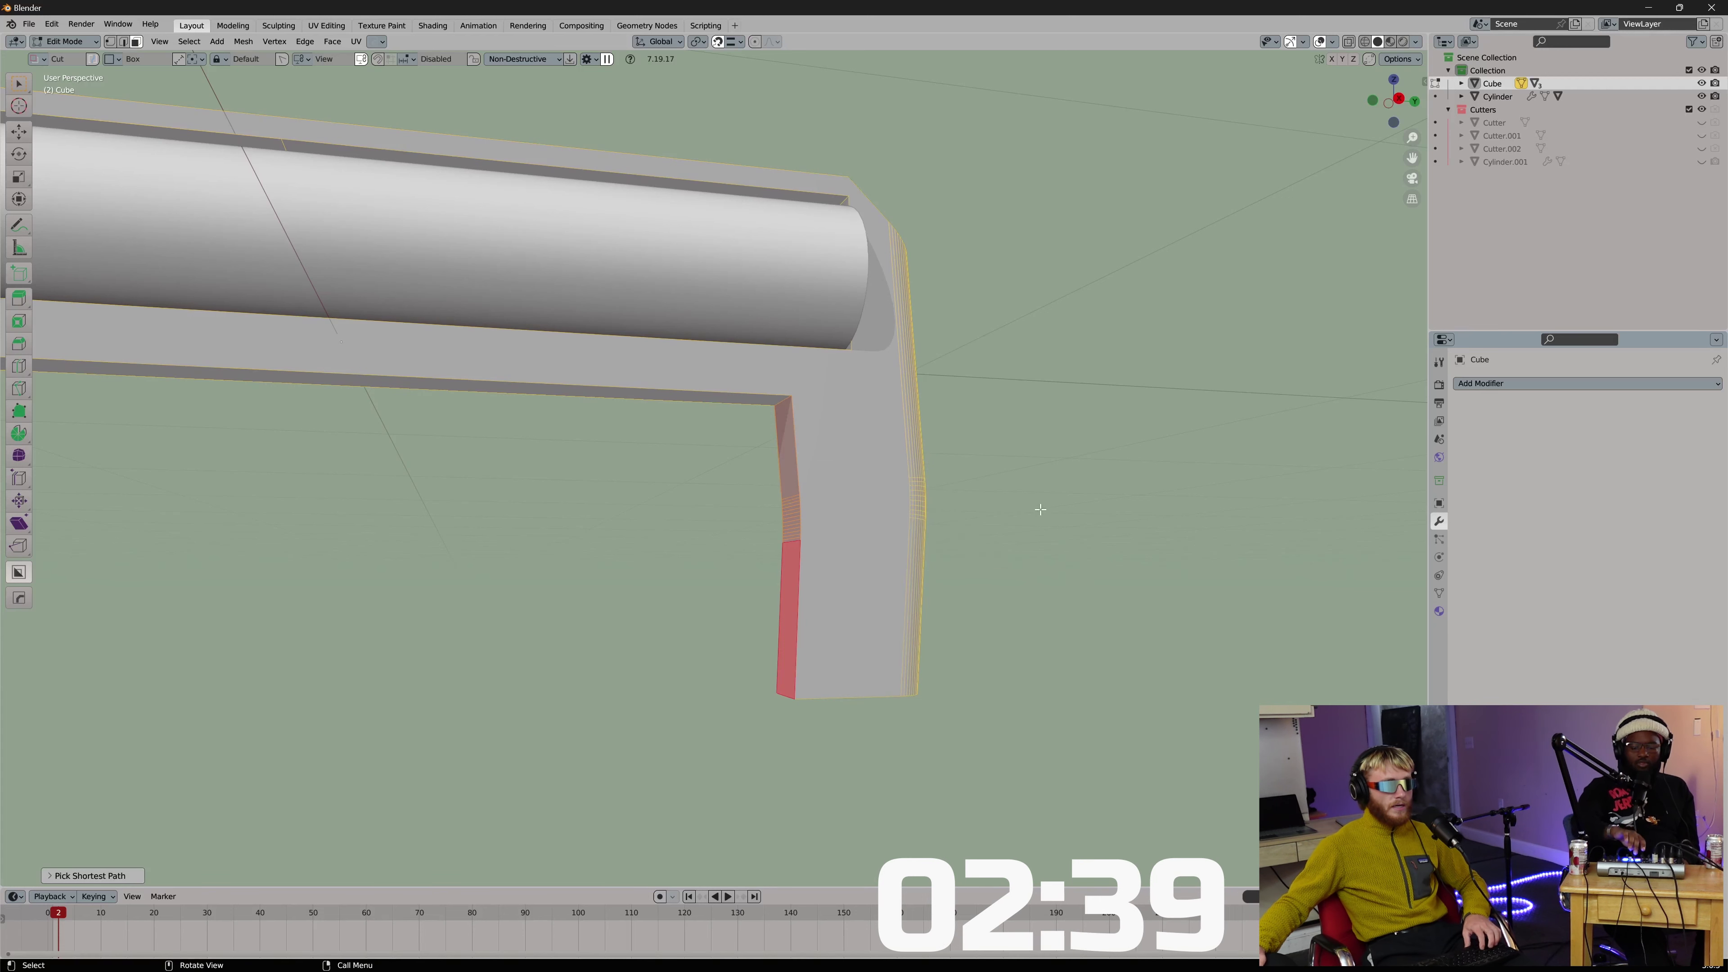
key(p)
click(1021, 516)
key(Tab)
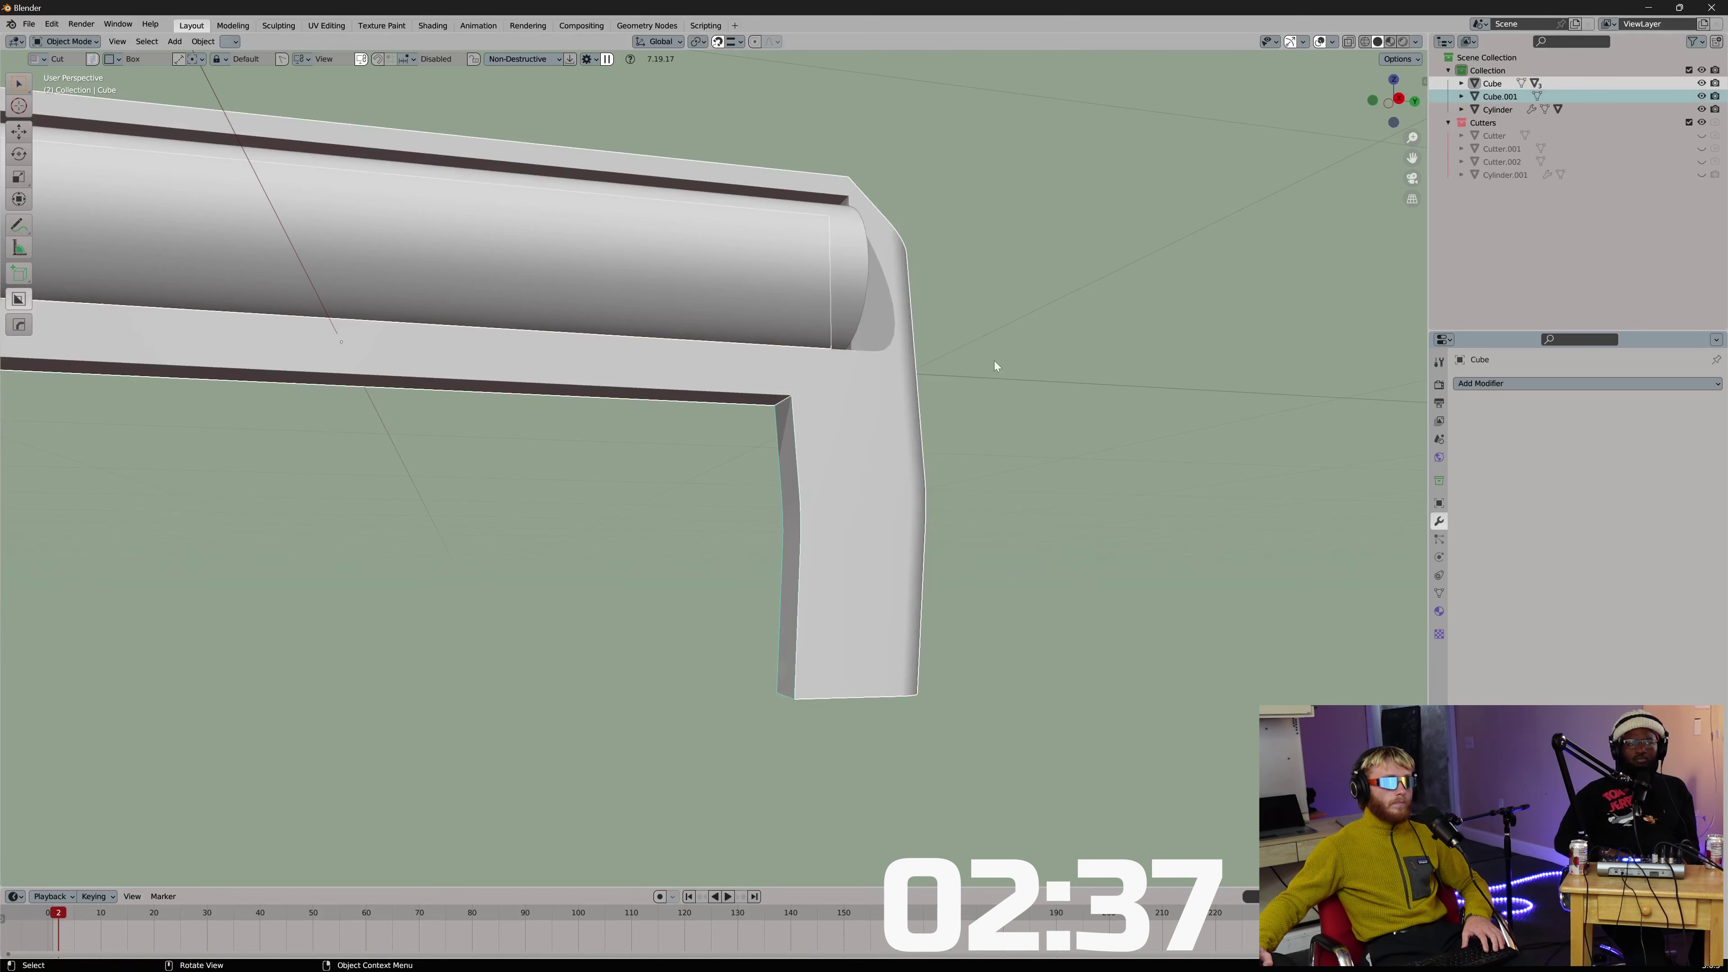
Extrude the separated front grip strip outward about 0.028 m.
click(784, 458)
key(Tab)
key(e)
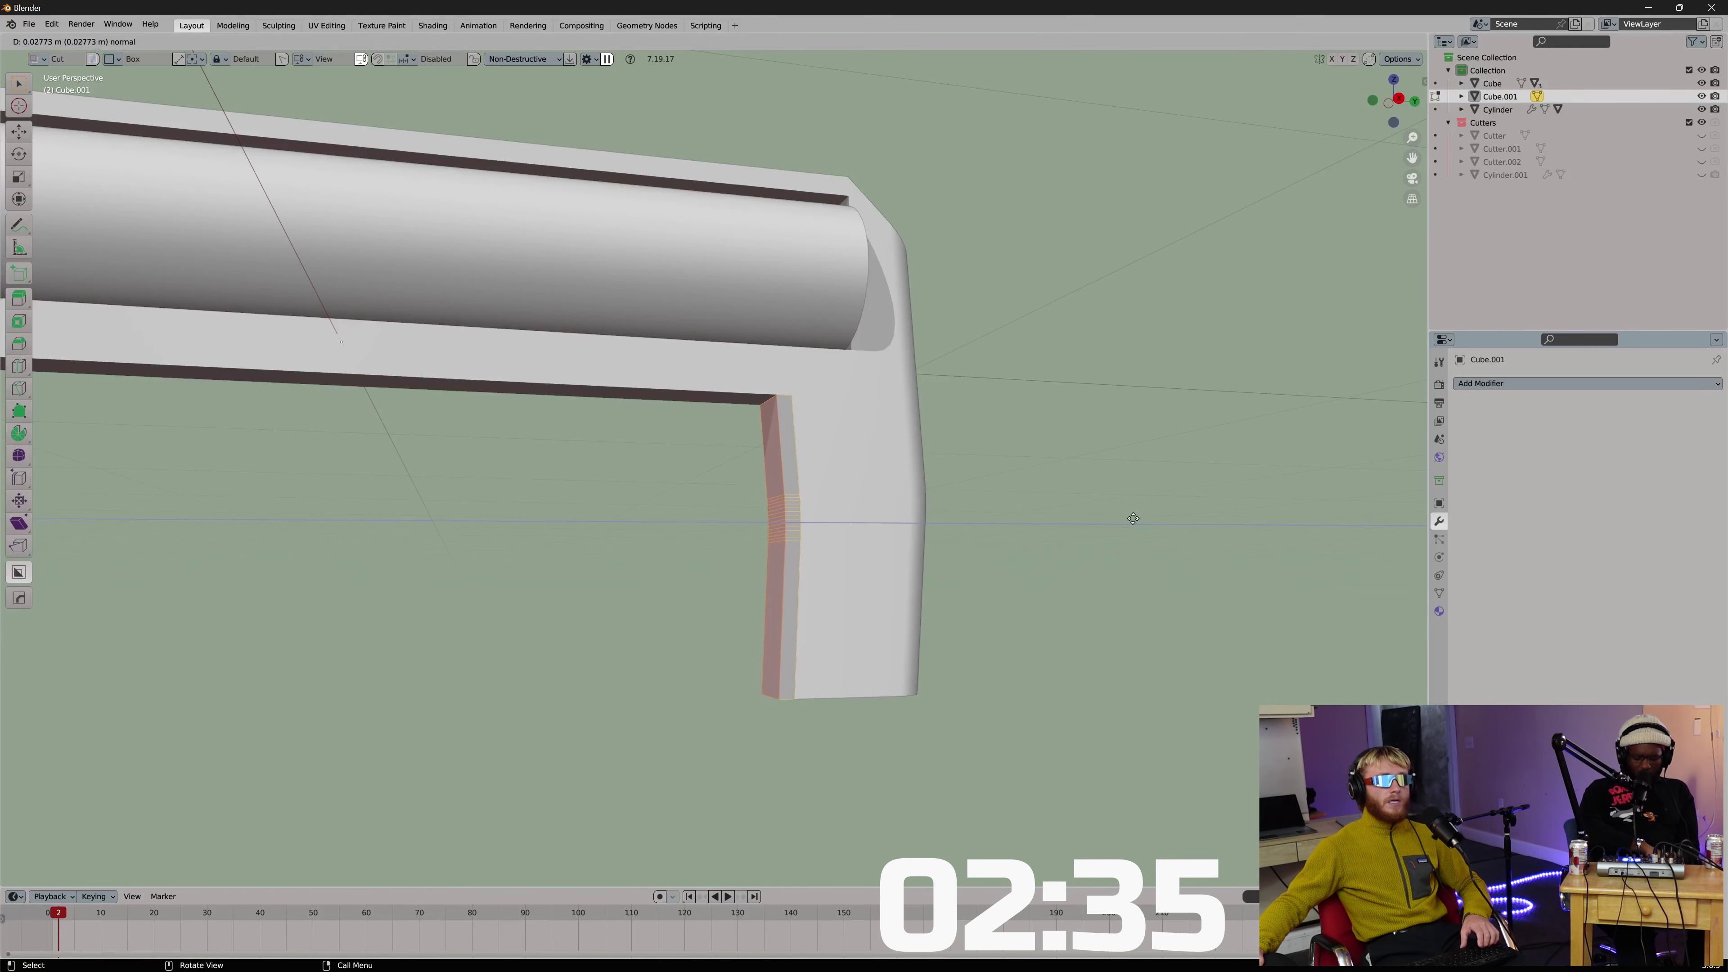
click(1130, 518)
Select both long front edges of the separated grip strip and bevel them about 0.033 m with 13 segments.
scroll(995, 538, up, 4)
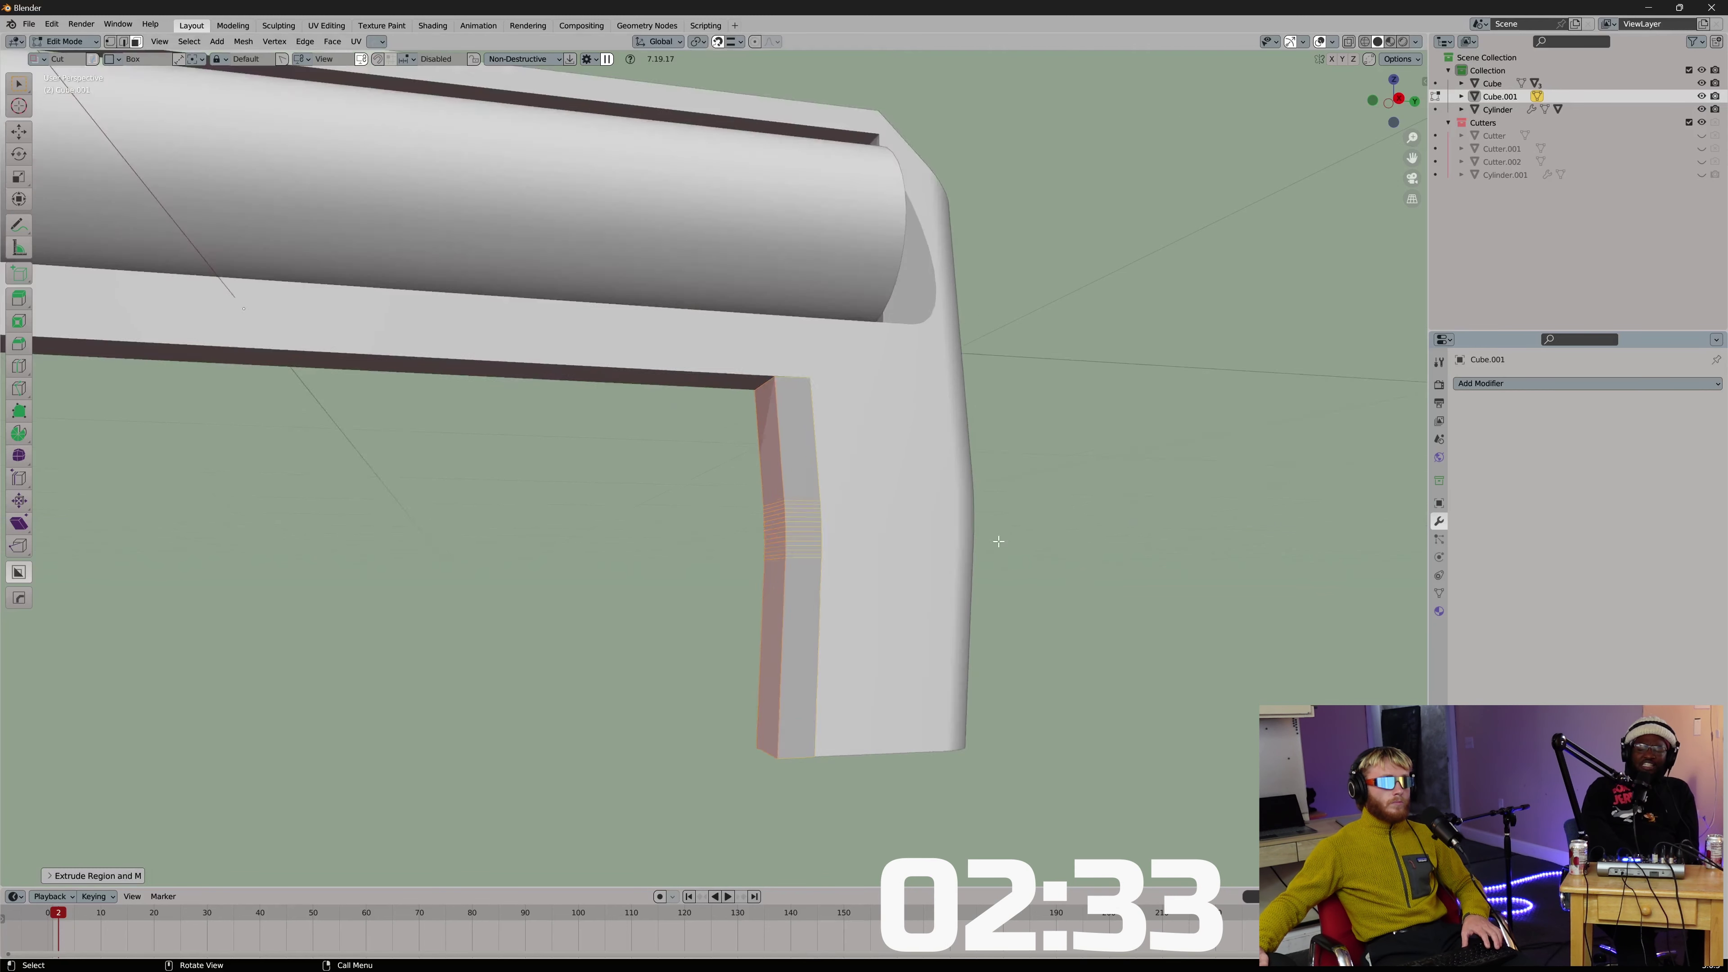
click(948, 500)
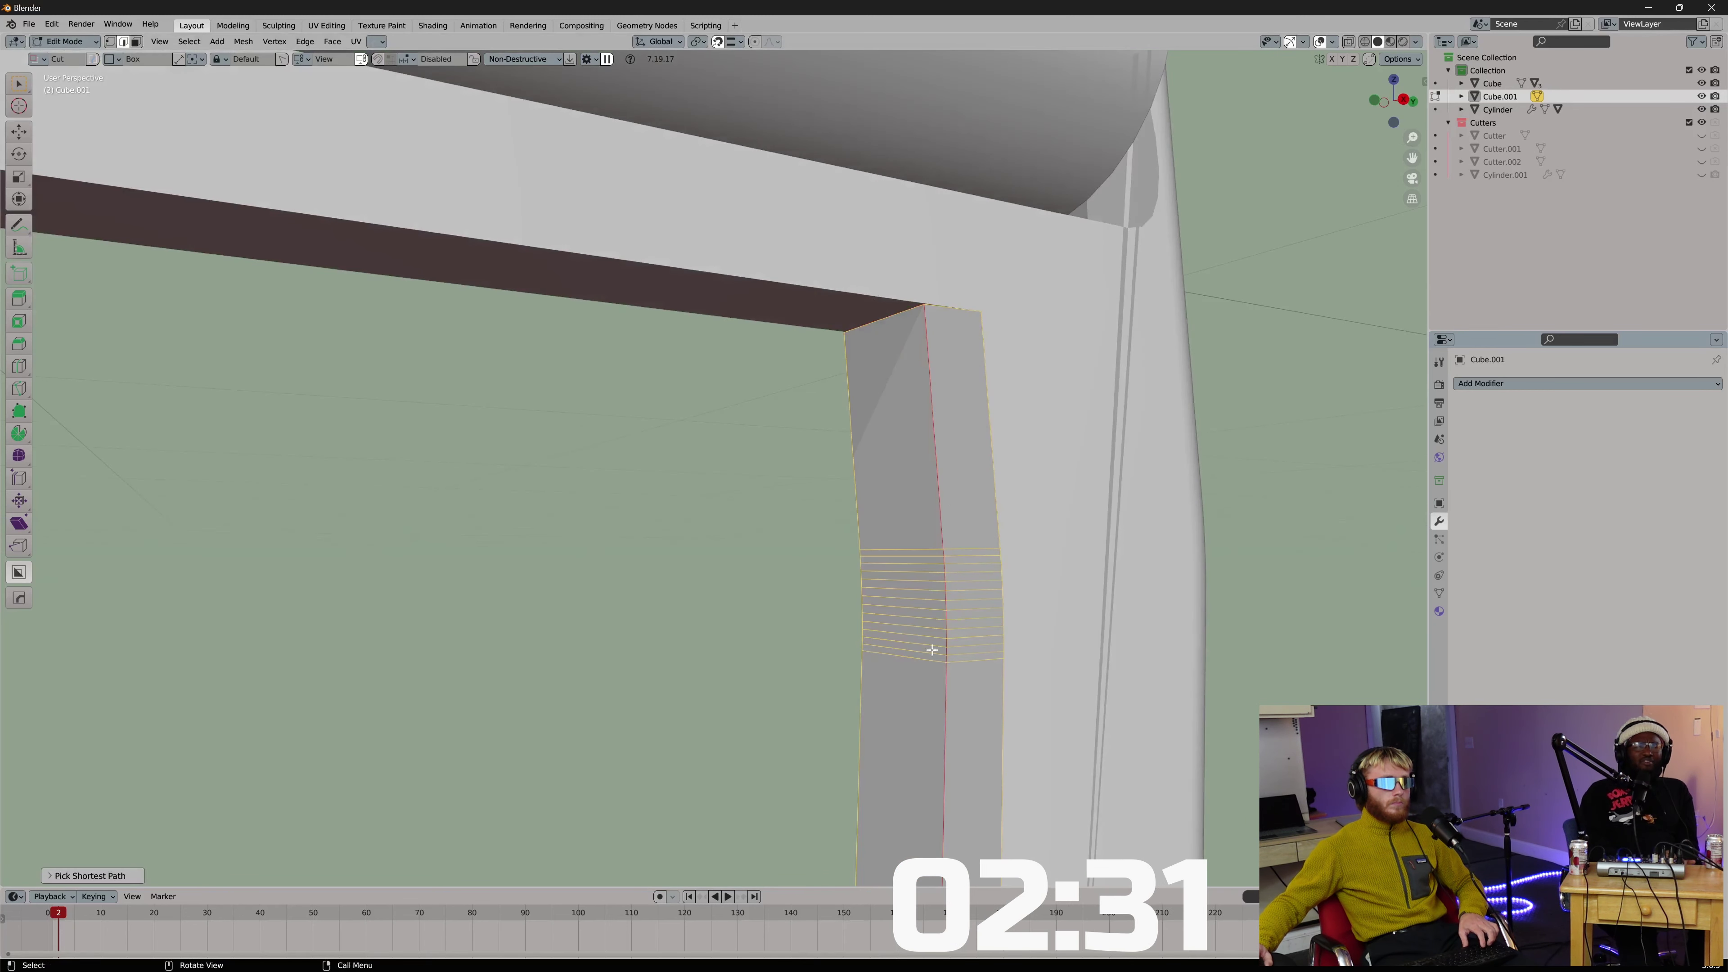
shift+click(866, 539)
ctrl+click(865, 710)
key(ctrl+b)
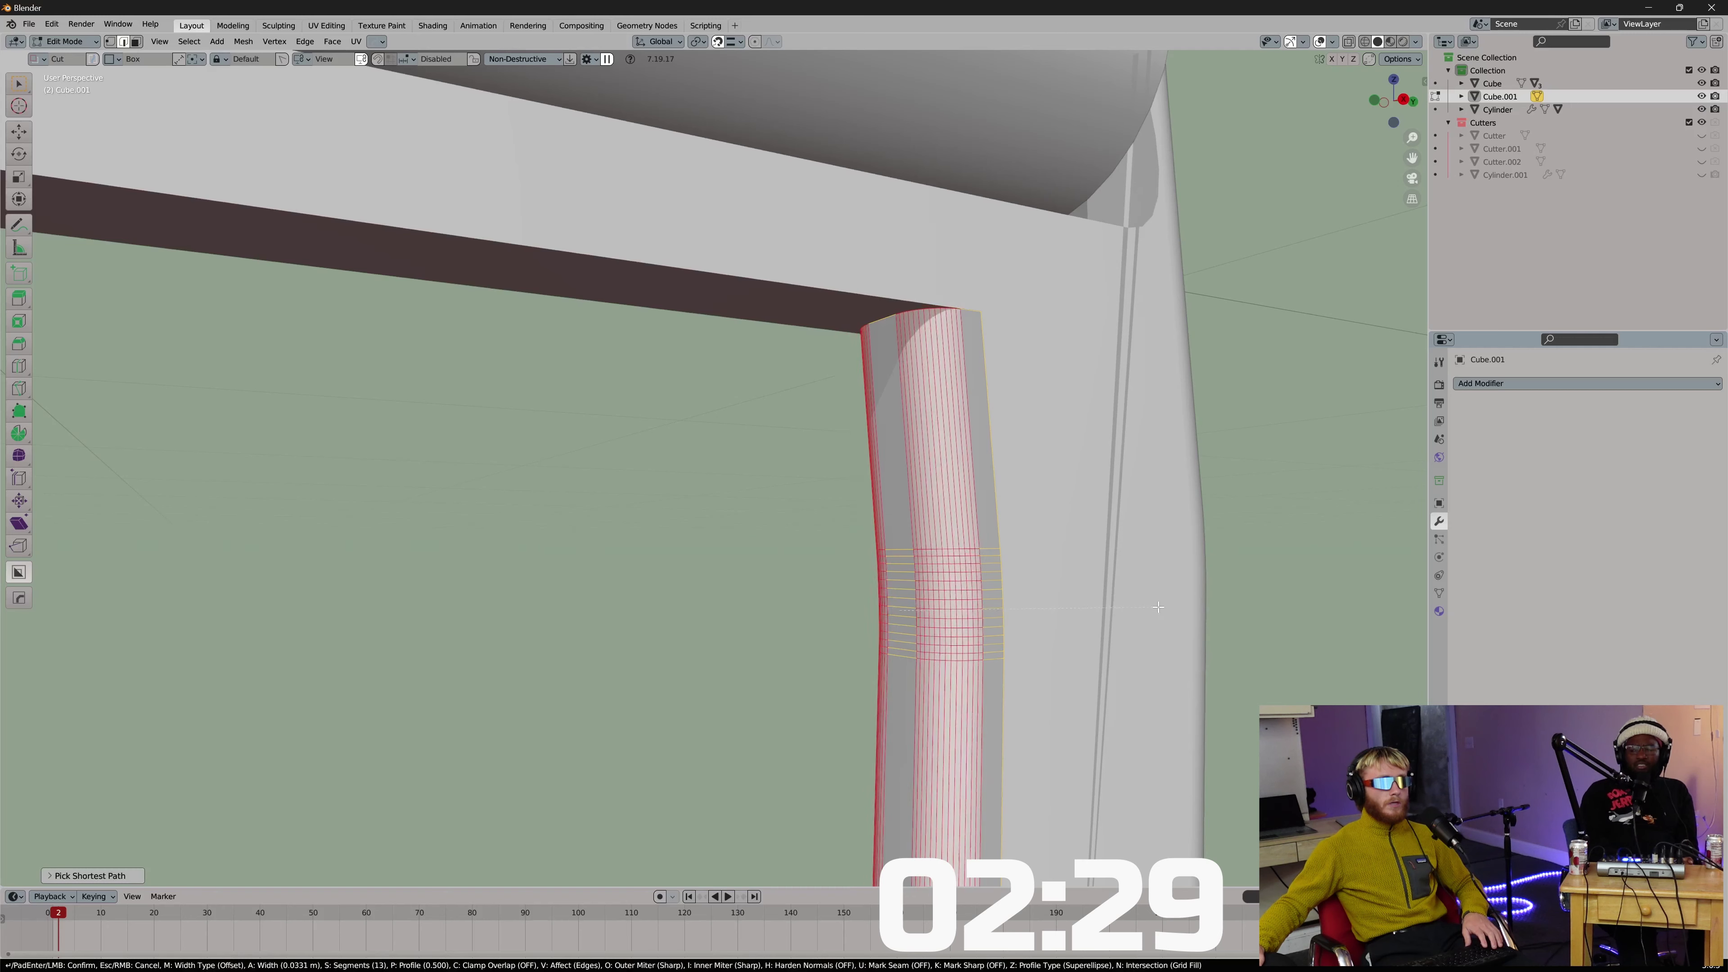
click(1169, 606)
key(Tab)
Select the main pistol frame and add a HardOps 30° Bevel modifier to it.
scroll(1142, 410, down, 4)
key(KP_3)
click(993, 444)
scroll(768, 419, up, 1)
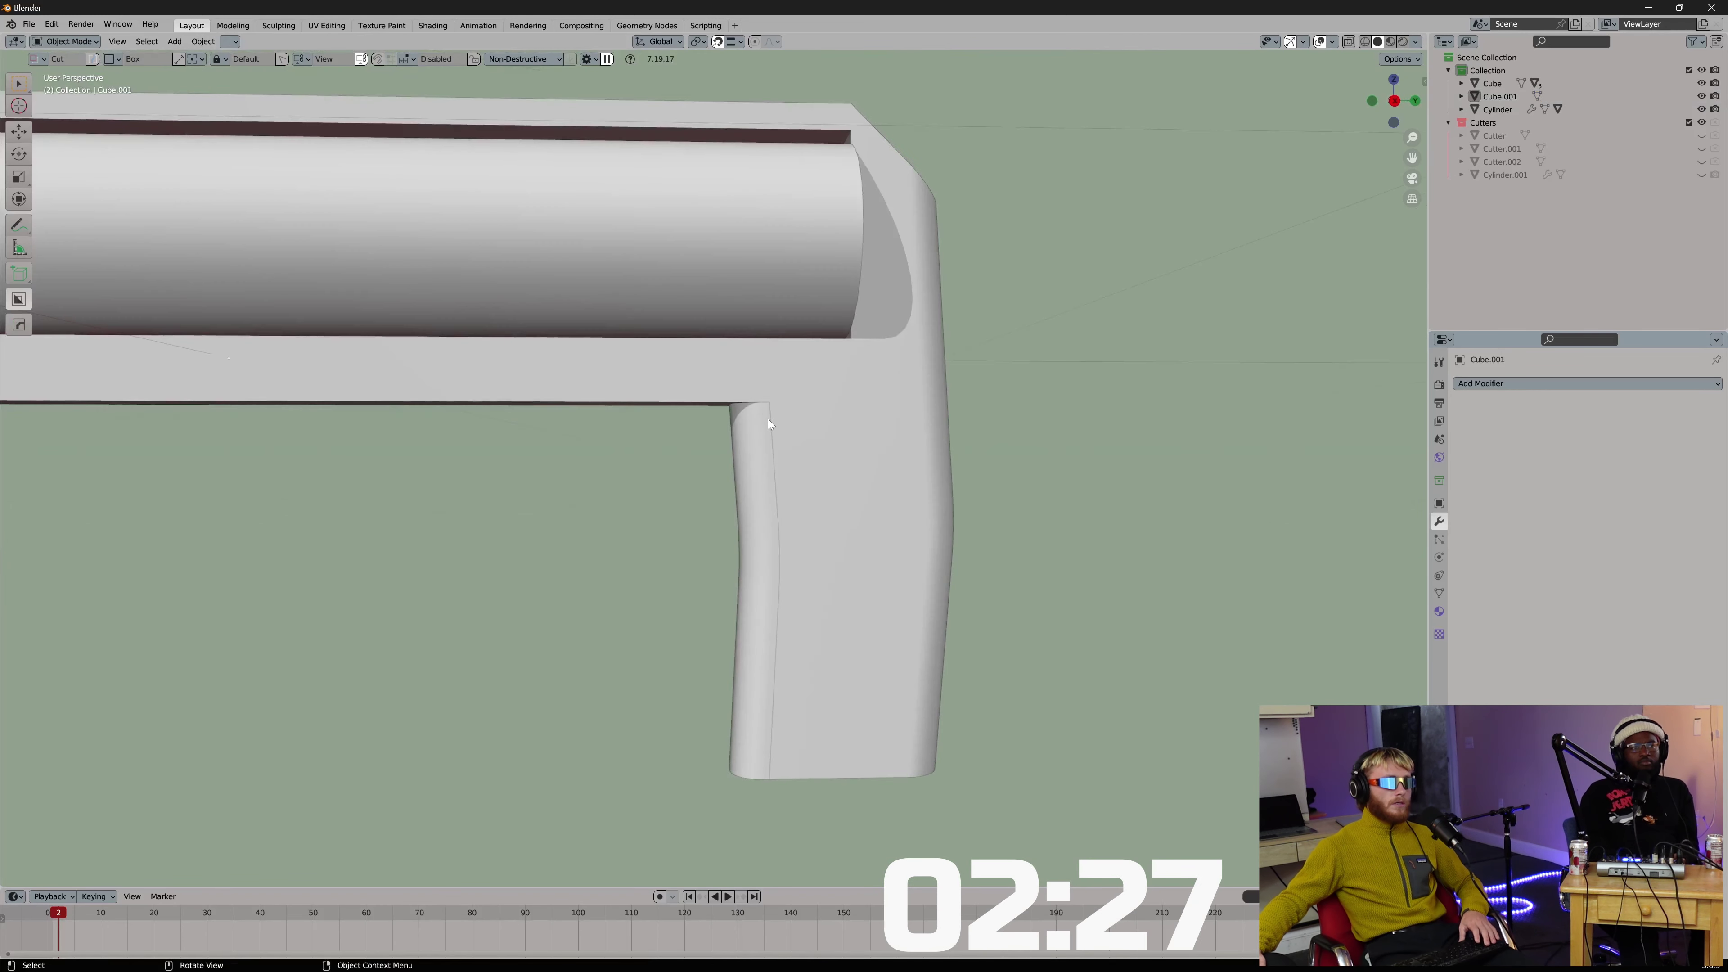
scroll(672, 382, down, 5)
middle_drag(646, 385, 691, 432)
scroll(754, 447, up, 3)
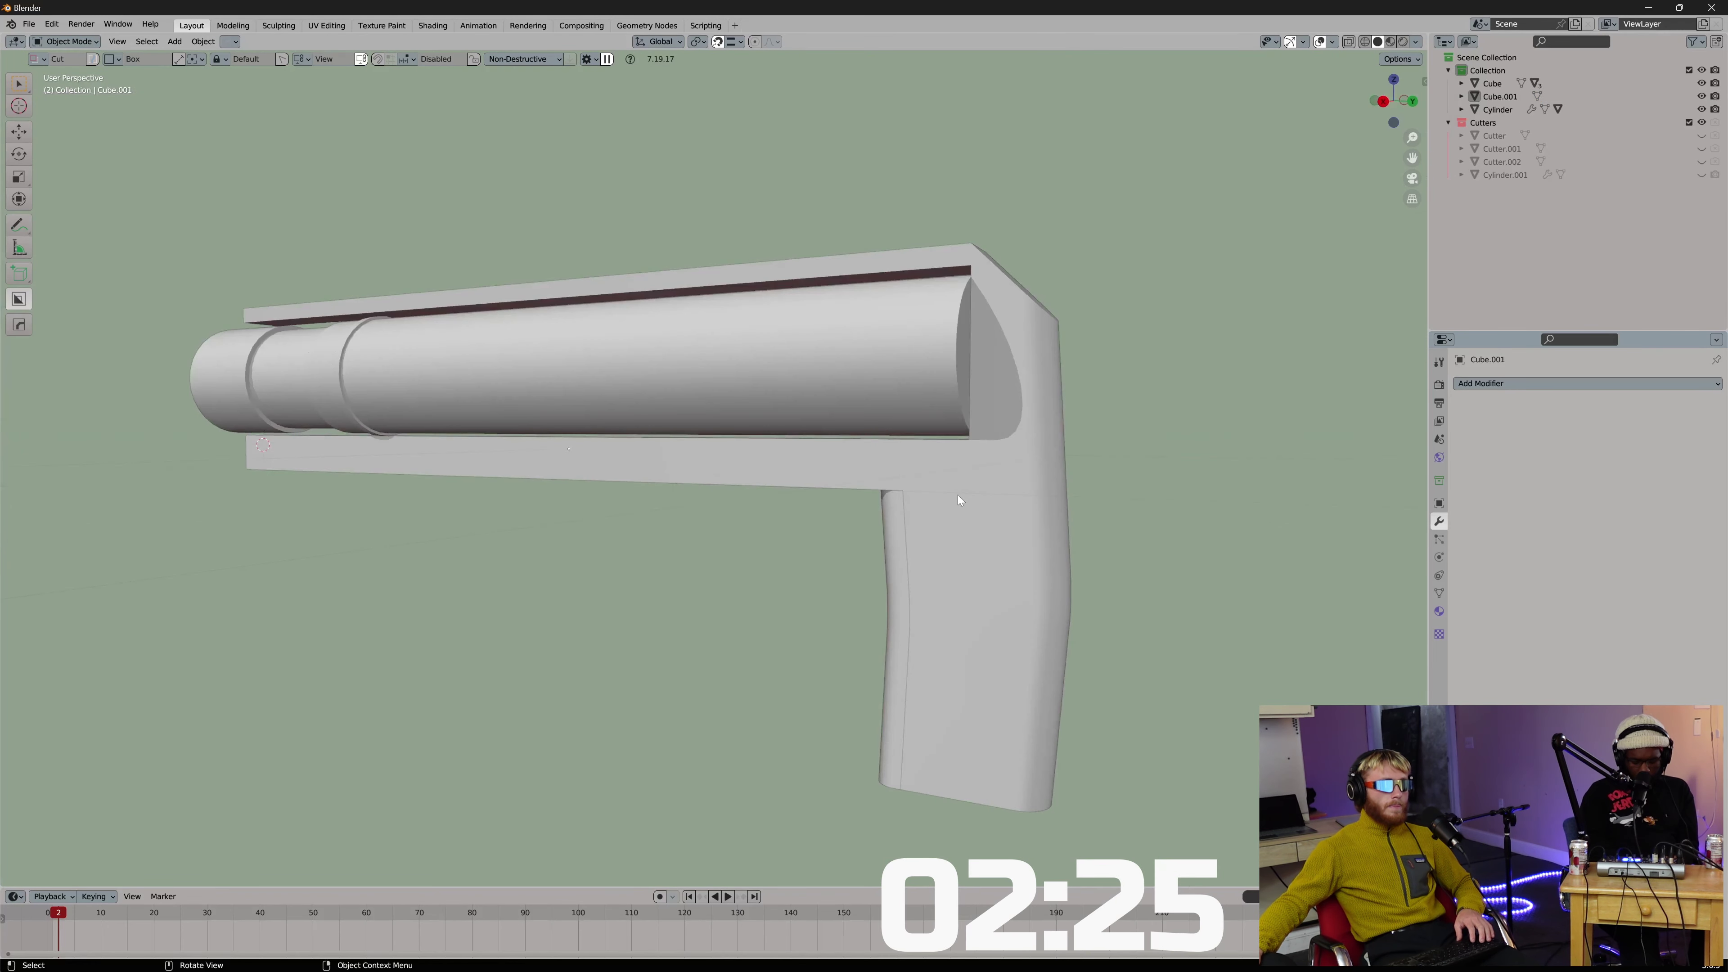
click(957, 494)
key(q)
click(934, 510)
click(934, 510)
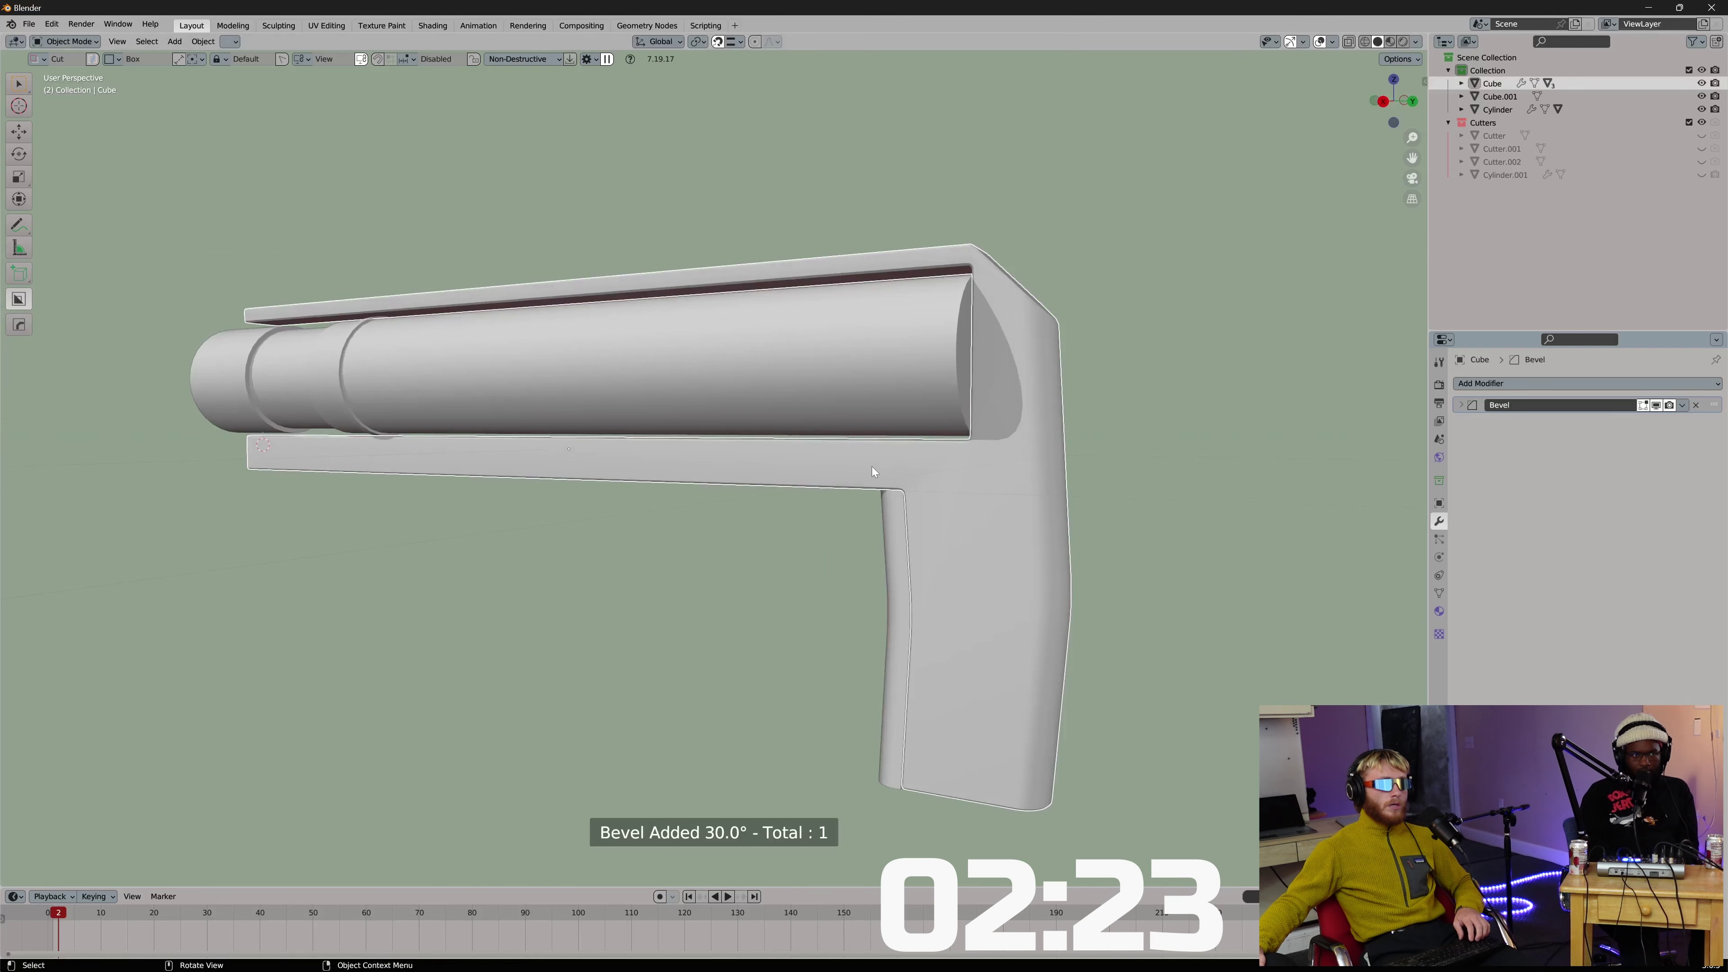
middle_drag(734, 465, 832, 481)
key(Tab)
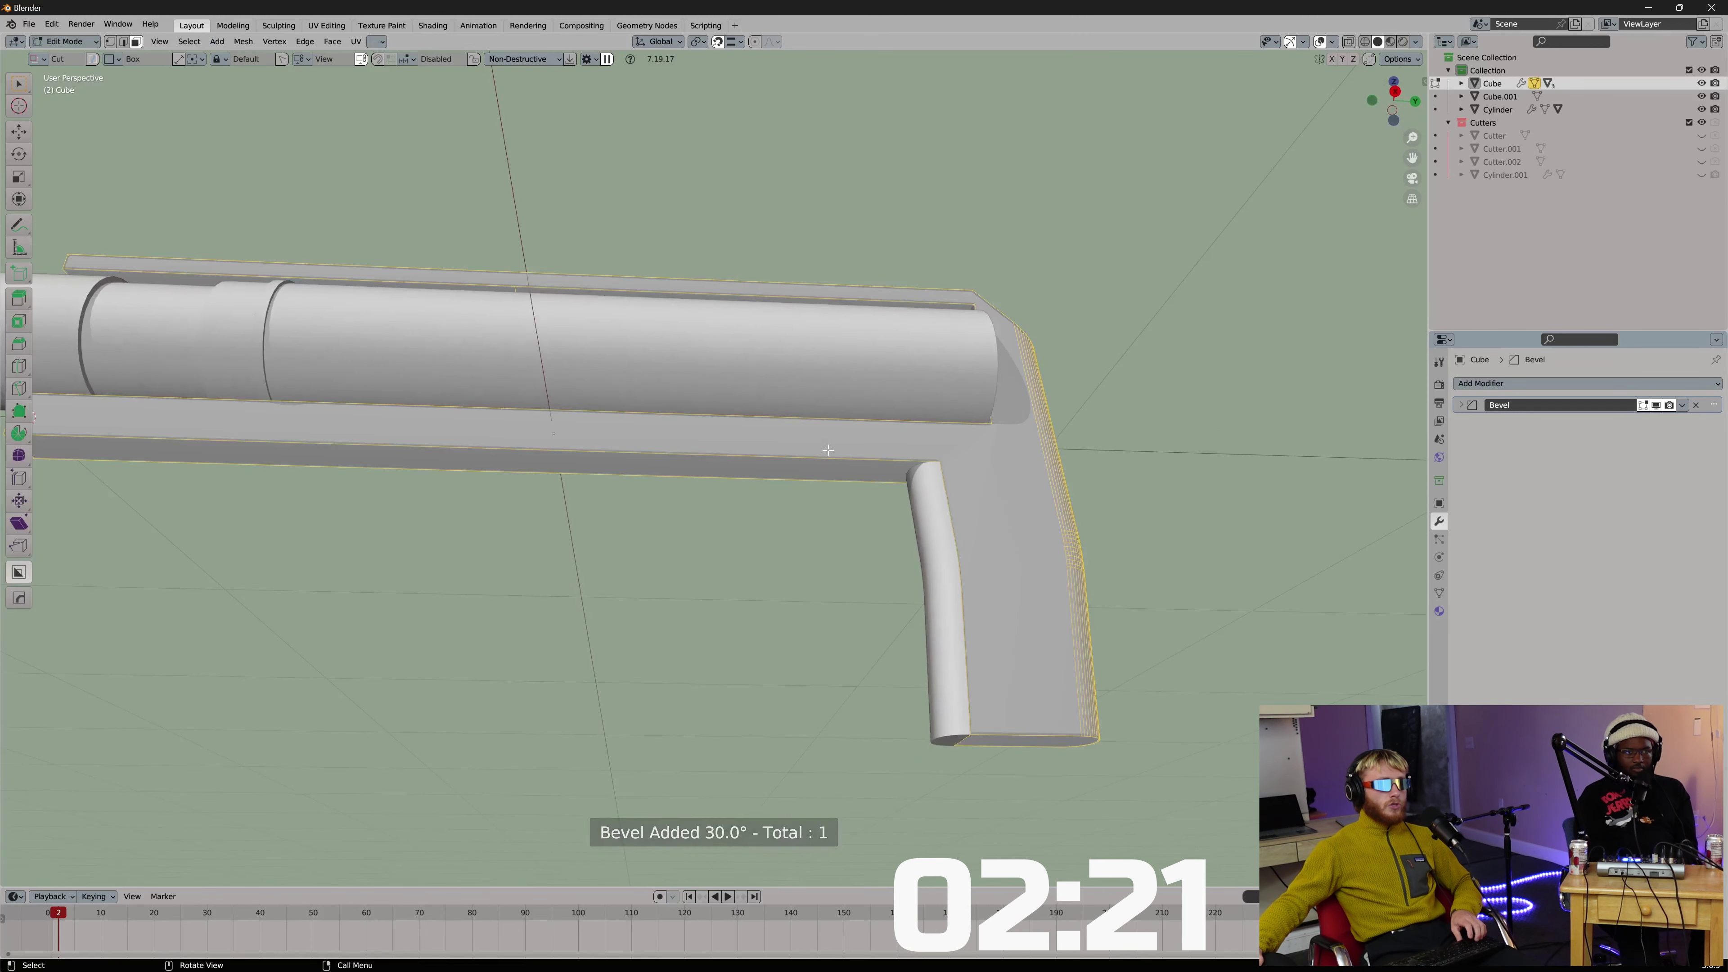
key(Tab)
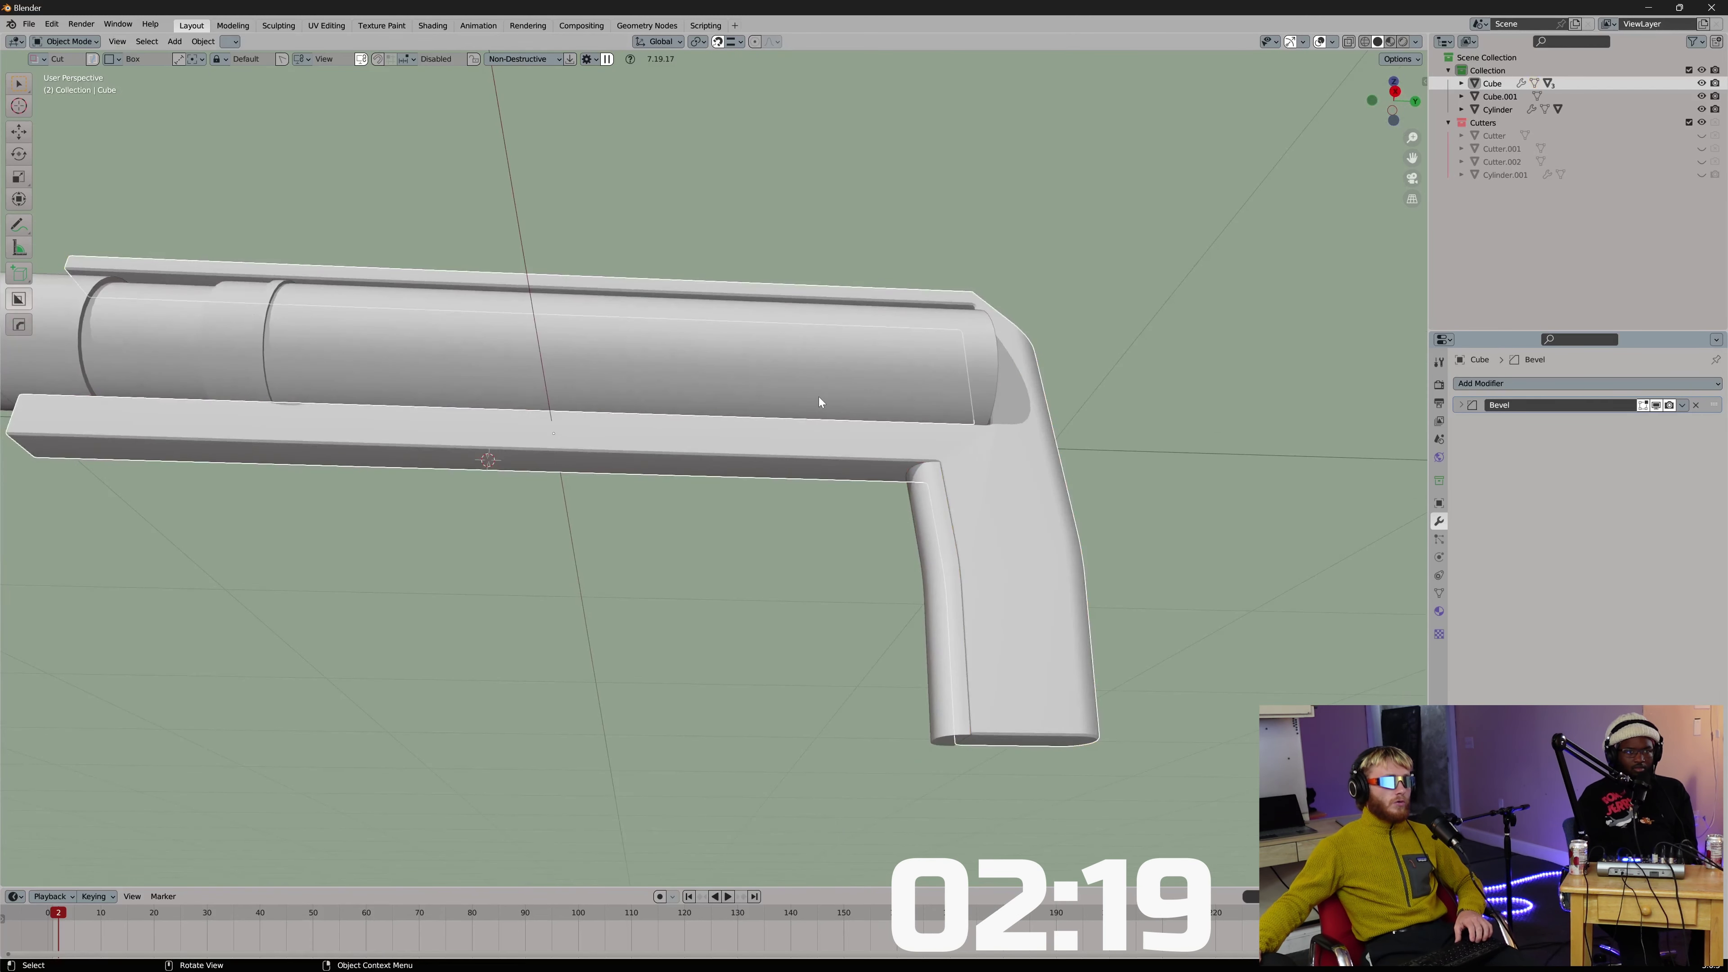
Add a cube and scale it down to a small block for the trigger.
key(shift+a)
click(914, 410)
key(s)
click(497, 452)
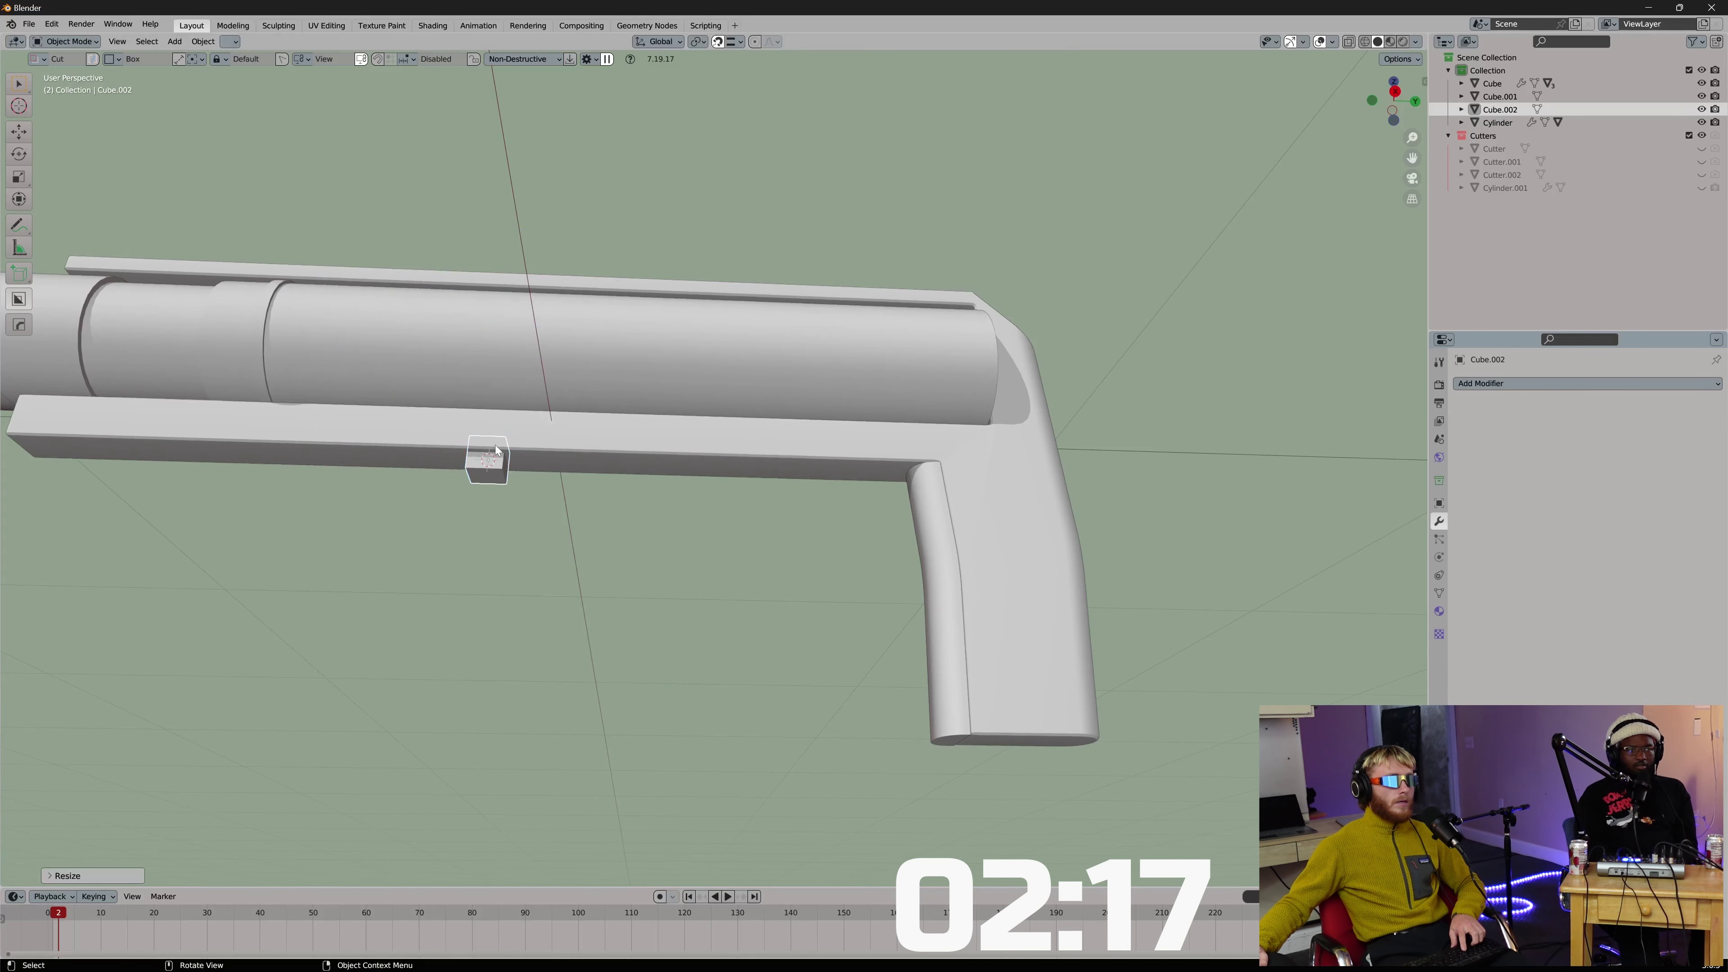
Lower the small cube along Z and shift it back along Y beneath the frame, toward the grip.
key(g)
key(z)
click(687, 546)
key(g)
key(y)
click(841, 590)
key(g)
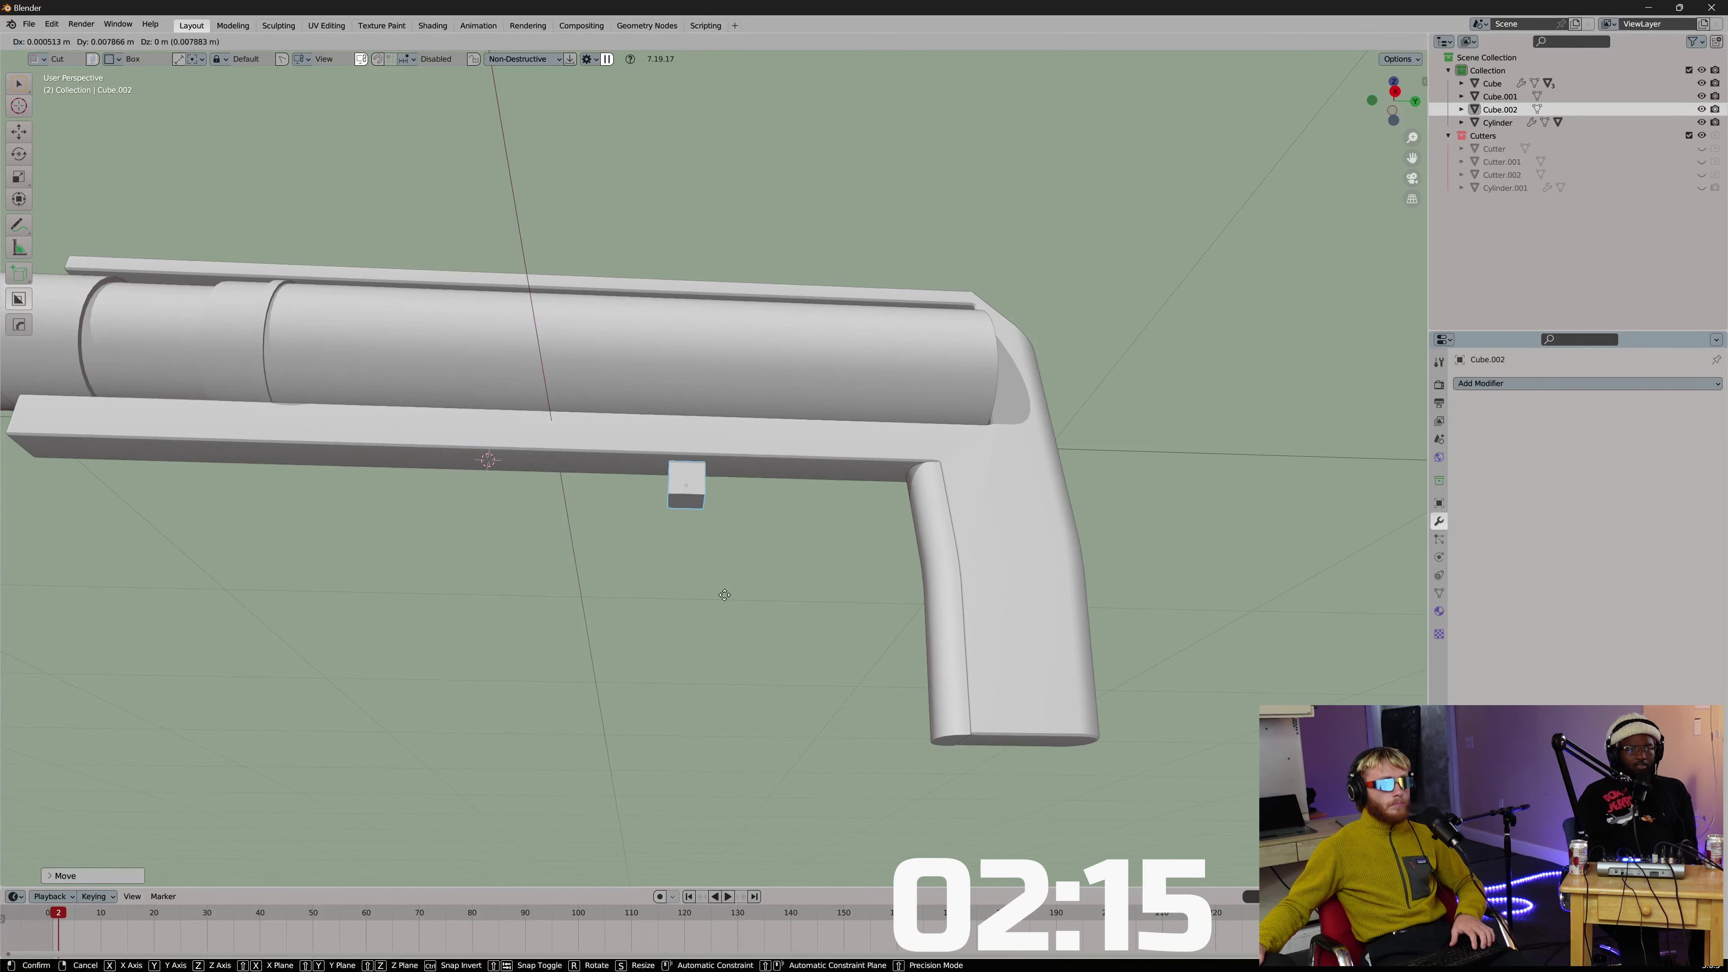
key(y)
click(884, 598)
Fine-tune the cube's position along Y and Z so it meets the frame's underside just ahead of the grip.
scroll(916, 575, up, 3)
middle_drag(916, 574, 908, 614)
key(g)
key(y)
click(852, 608)
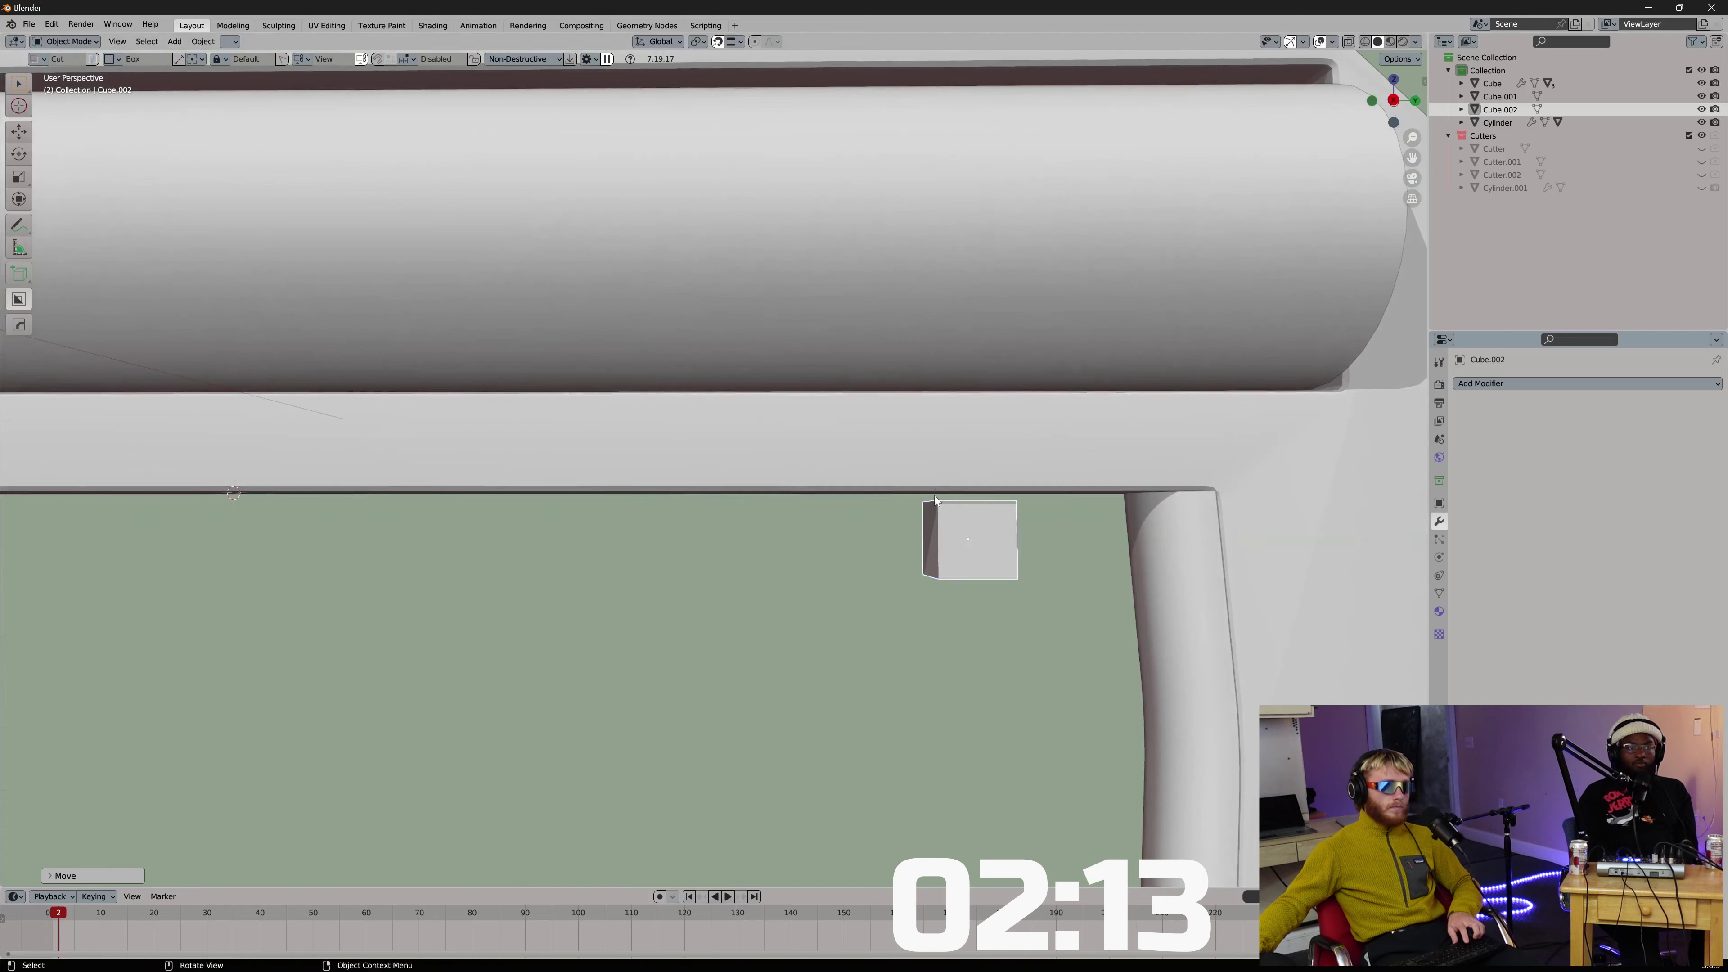
key(g)
key(z)
click(935, 464)
Stretch the cube along Z into a tall trigger block and lower it to hang from the frame's underside.
key(s)
key(z)
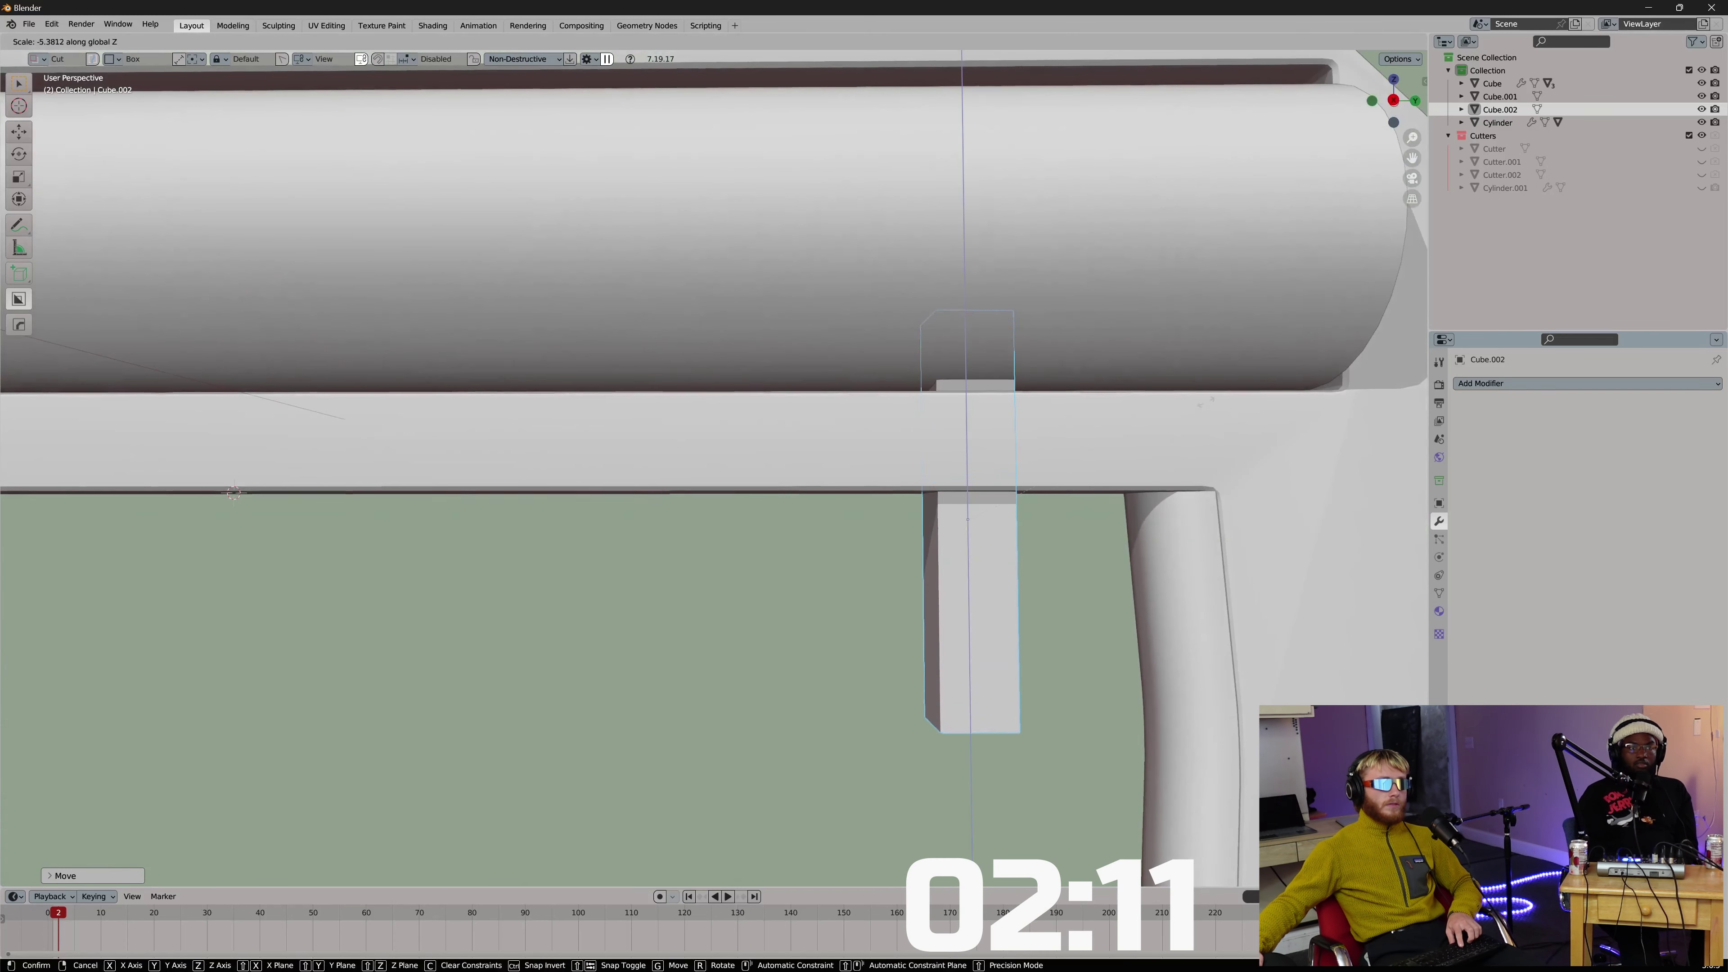
click(1071, 414)
key(g)
key(z)
click(1069, 474)
Scale the trigger block along Y to adjust its front-to-back depth.
shift+middle_drag(970, 639, 911, 594)
scroll(912, 595, down, 1)
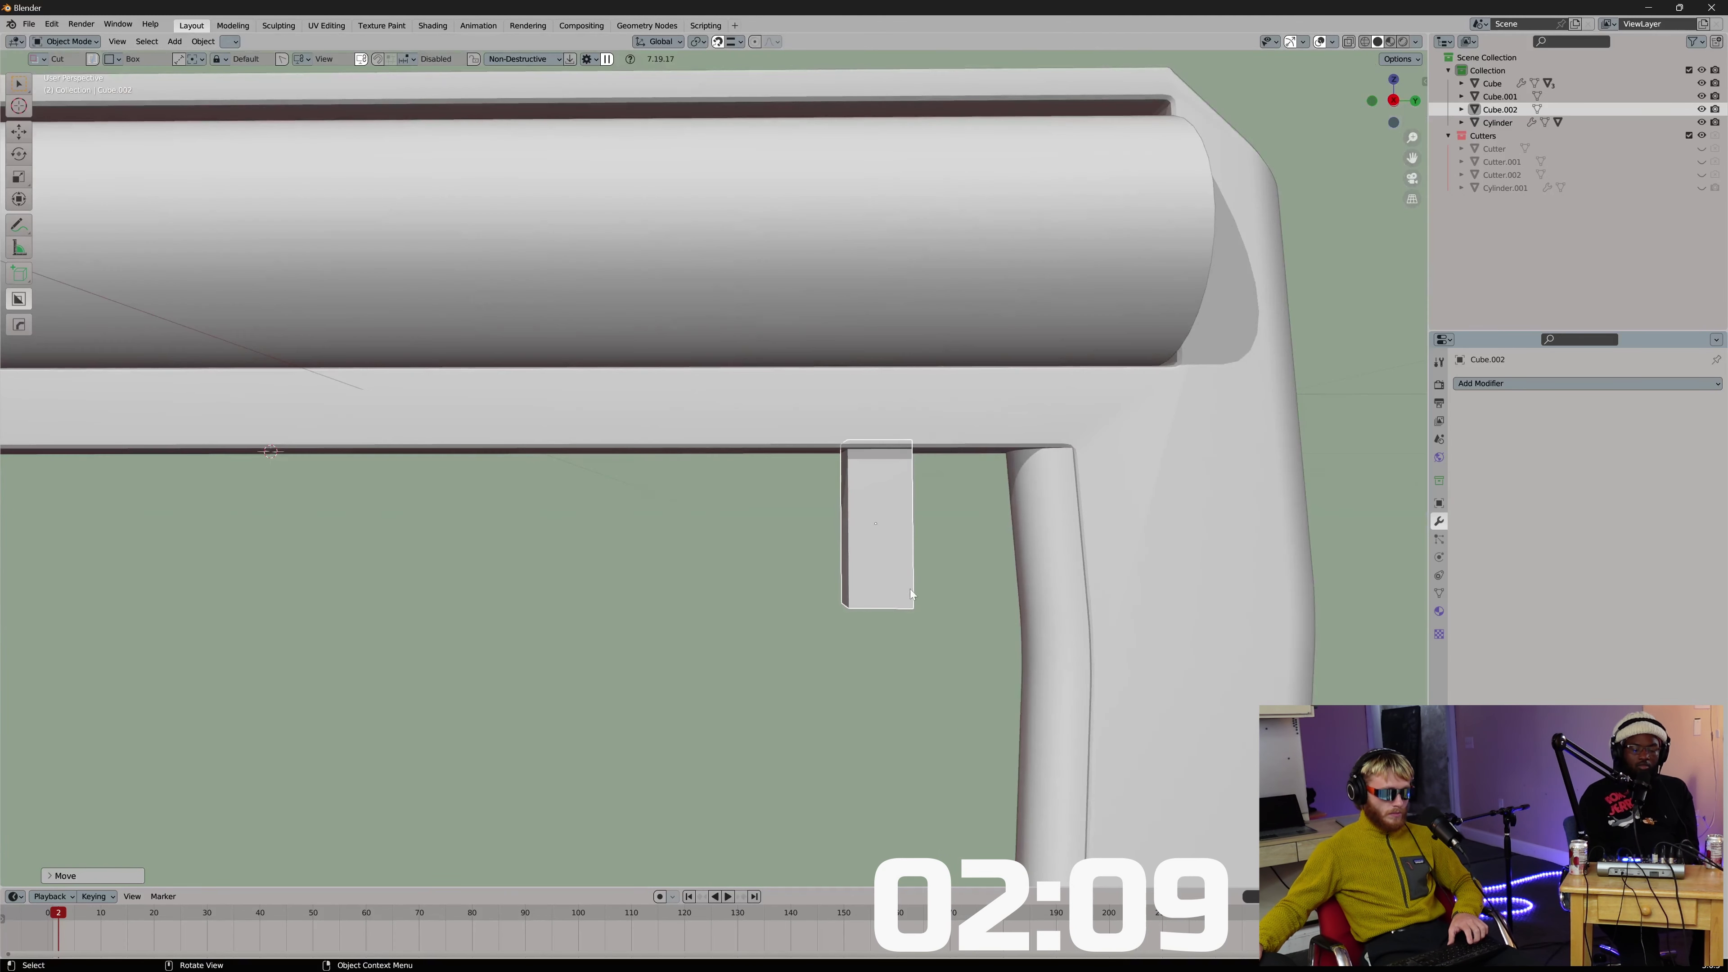
key(s)
key(y)
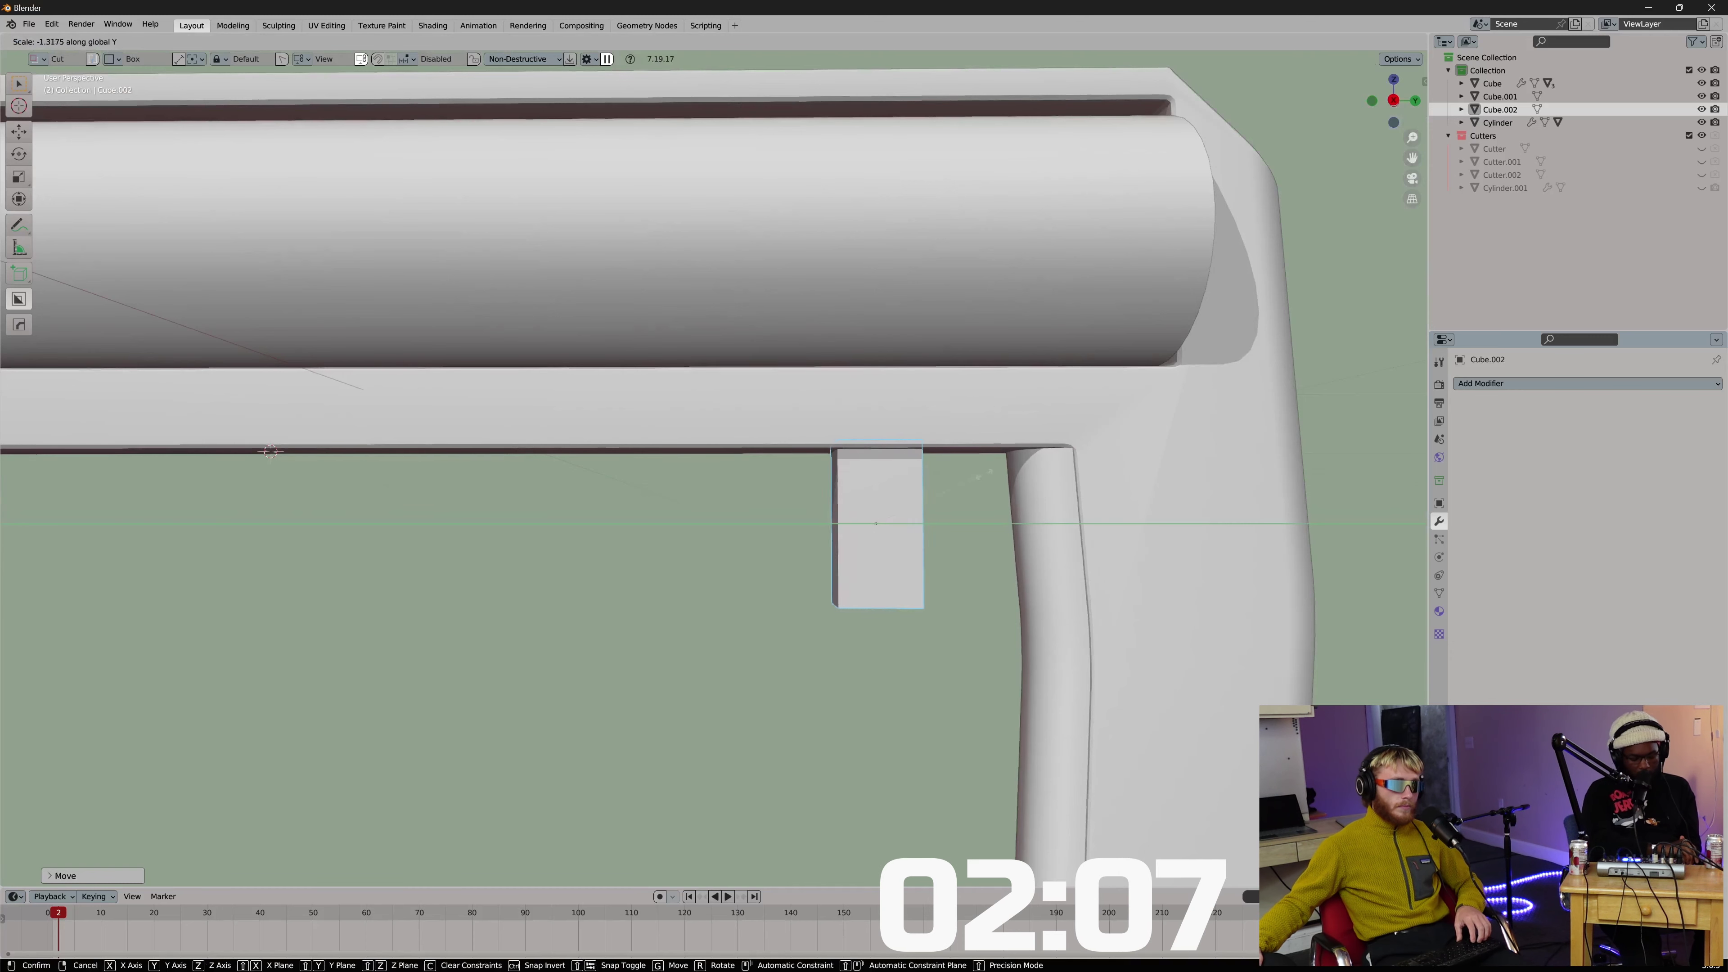
click(873, 463)
Add a series of evenly spaced horizontal loop cuts down the height of the trigger block.
key(Tab)
middle_drag(844, 504, 855, 579)
click(886, 451)
key(ctrl+r)
scroll(854, 504, up, 6)
click(854, 506)
right_click(854, 506)
Select the trigger block's bottom face and enable proportional editing.
key(3)
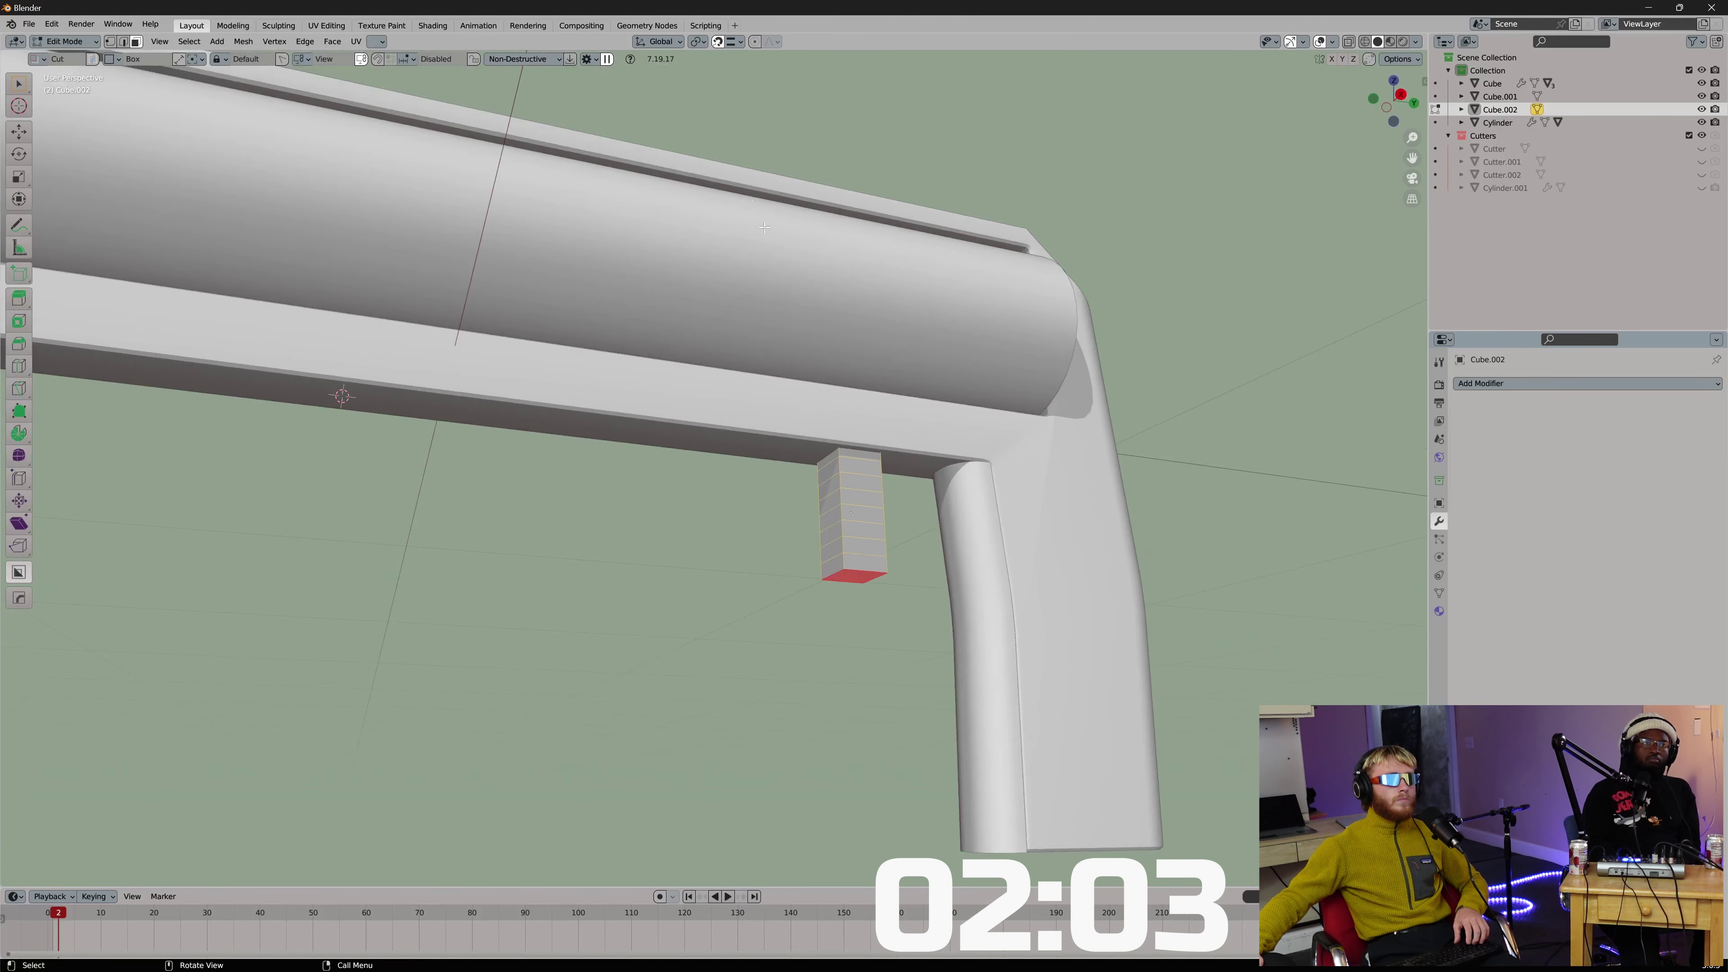
click(756, 43)
key(s)
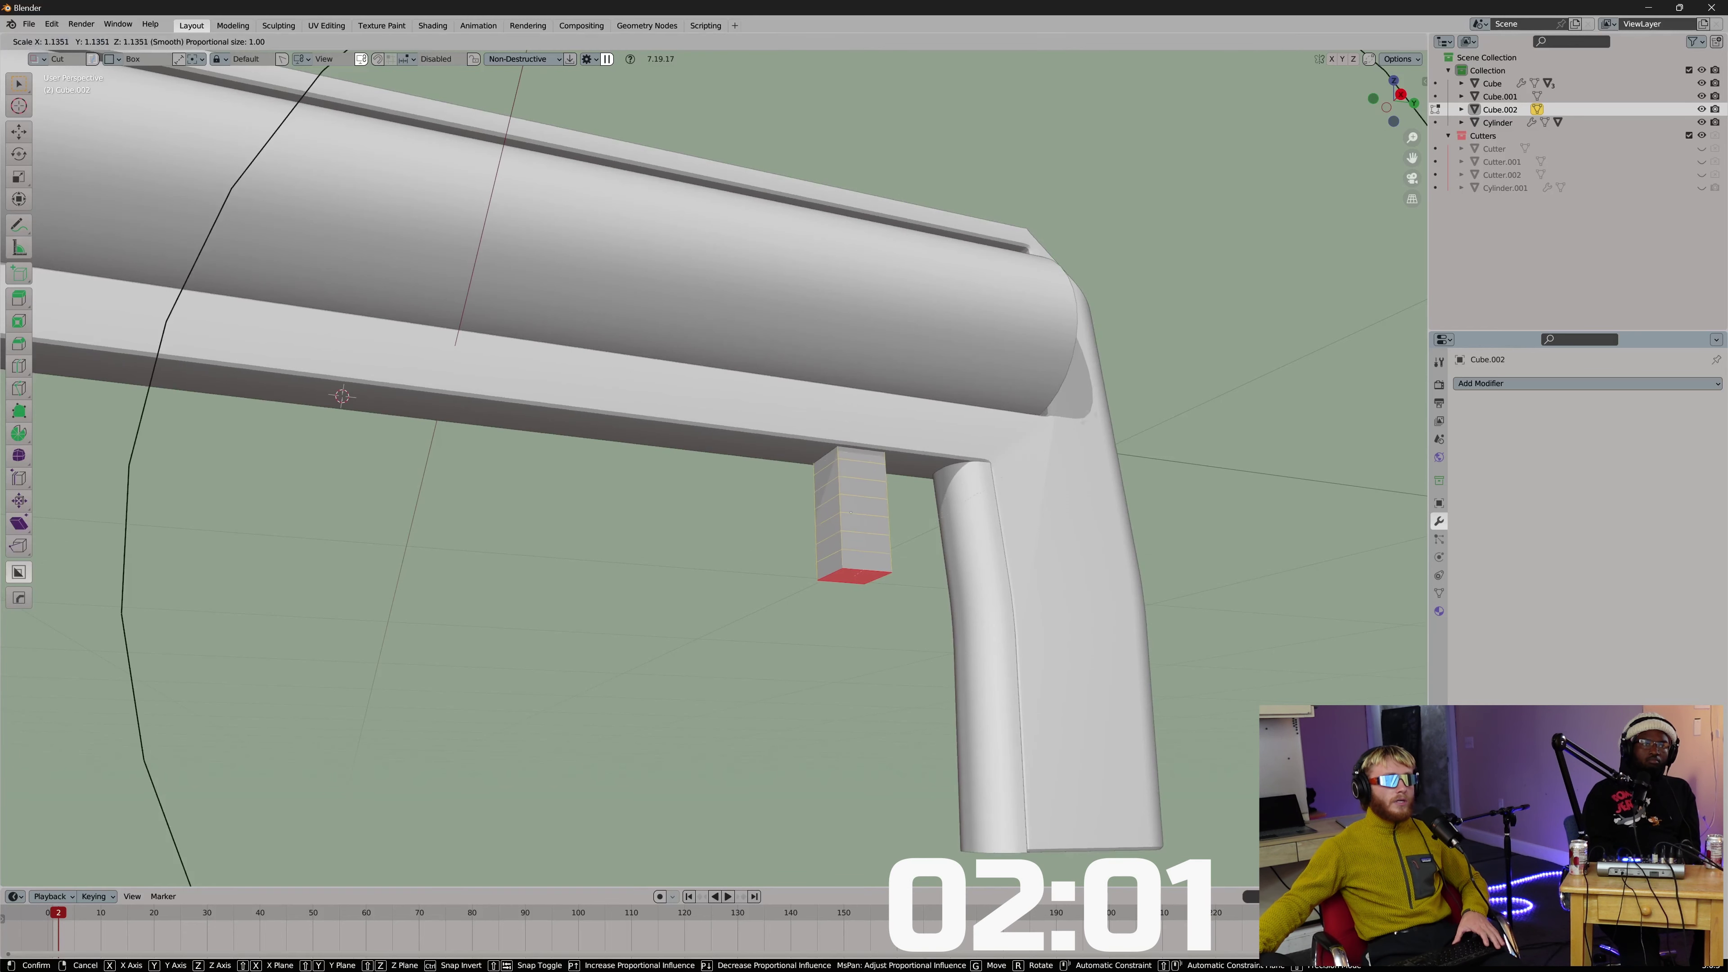
right_click(985, 472)
Scale the whole trigger block along X and narrow it along Y in Object Mode.
key(Tab)
click(1003, 436)
middle_drag(1007, 436, 1083, 320)
key(s)
key(x)
click(1025, 409)
middle_drag(1025, 409, 919, 480)
key(s)
key(y)
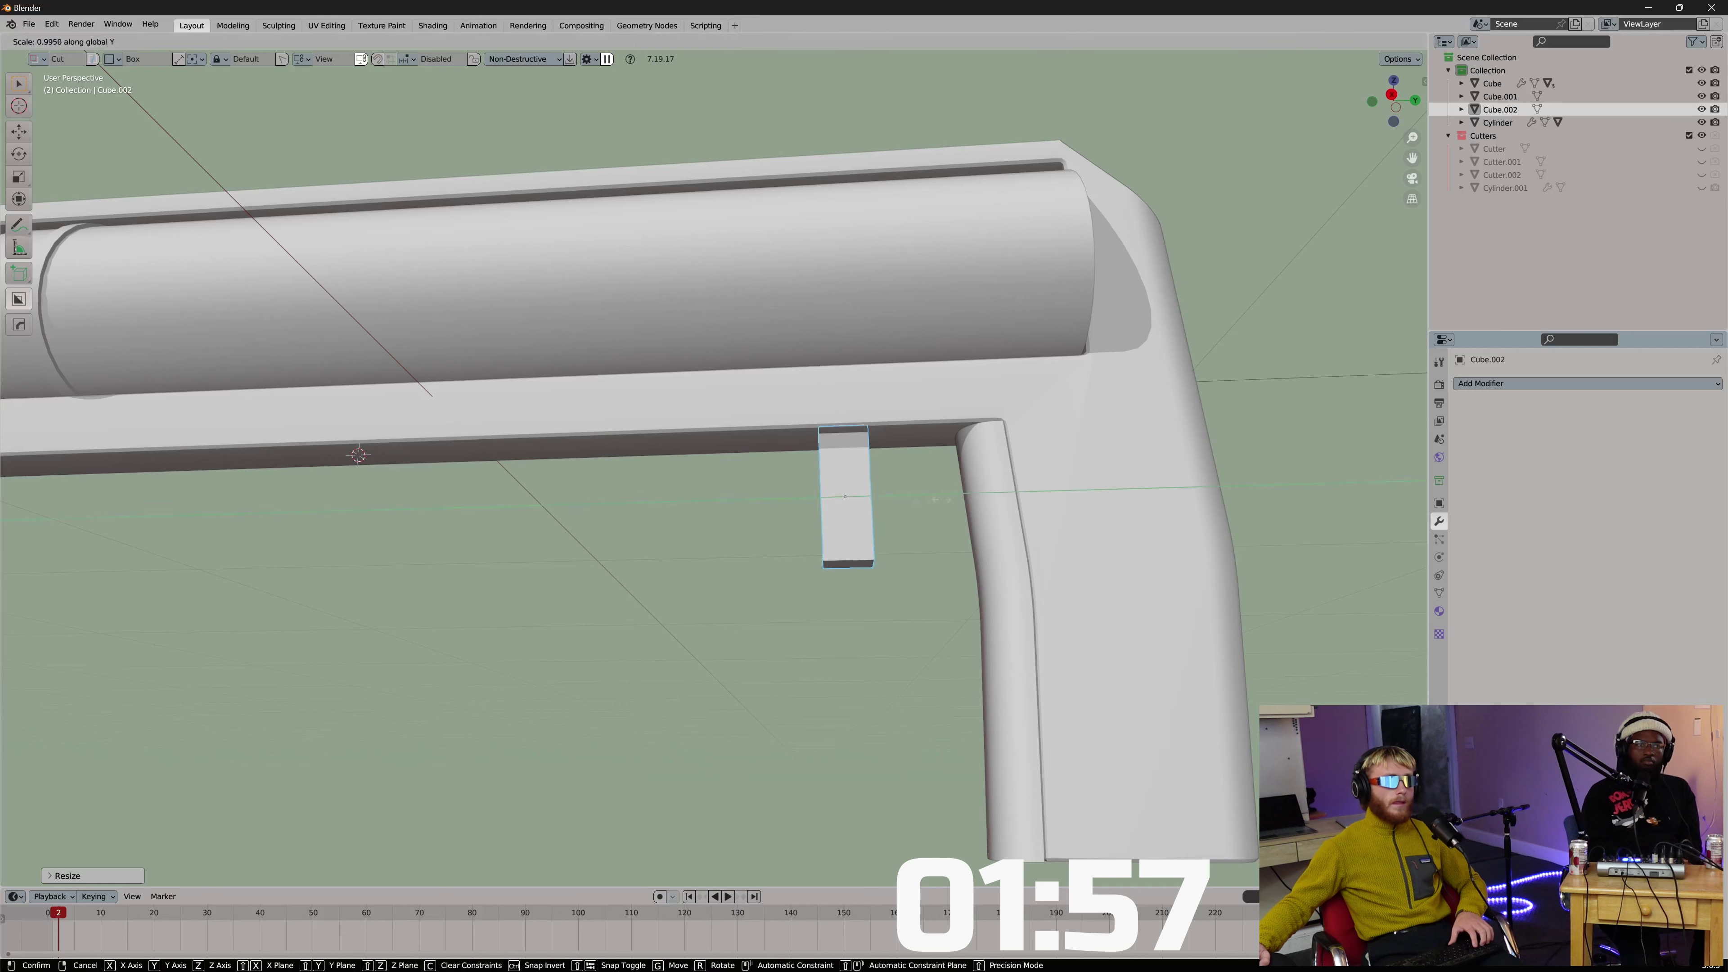
click(905, 492)
Move the trigger's bottom face along Y with smooth proportional falloff to bend the block into a curve.
key(Tab)
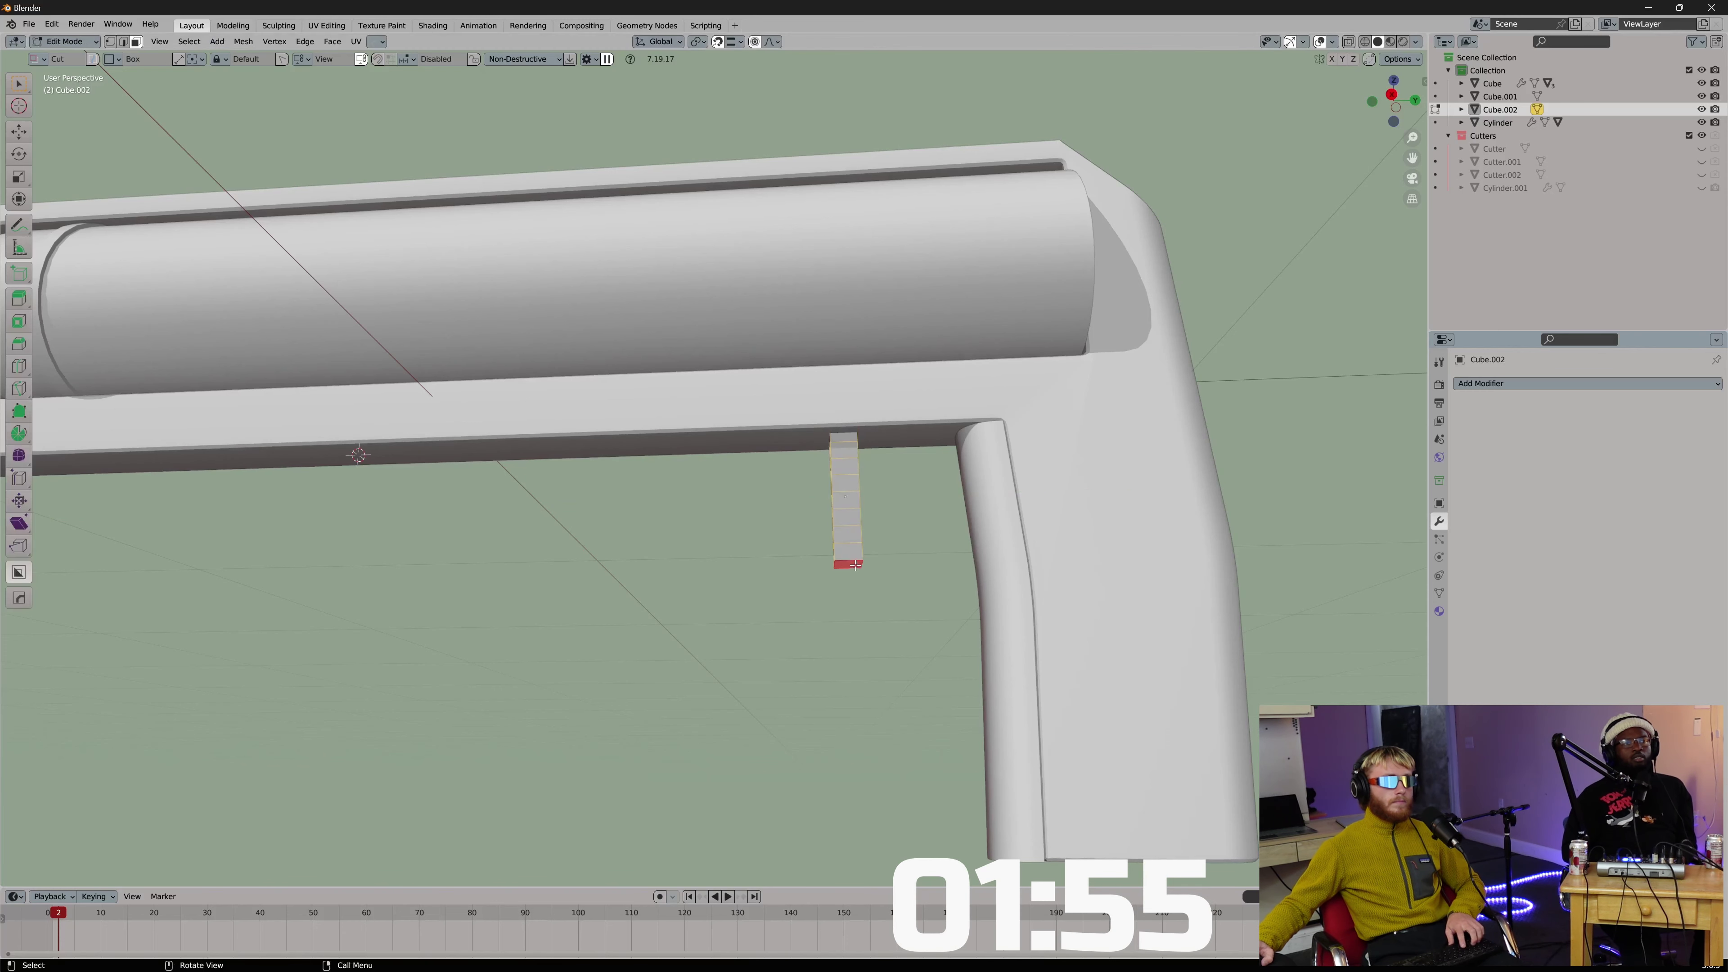
middle_drag(833, 598, 782, 629)
key(ctrl+r)
middle_drag(836, 571, 841, 587)
key(g)
key(y)
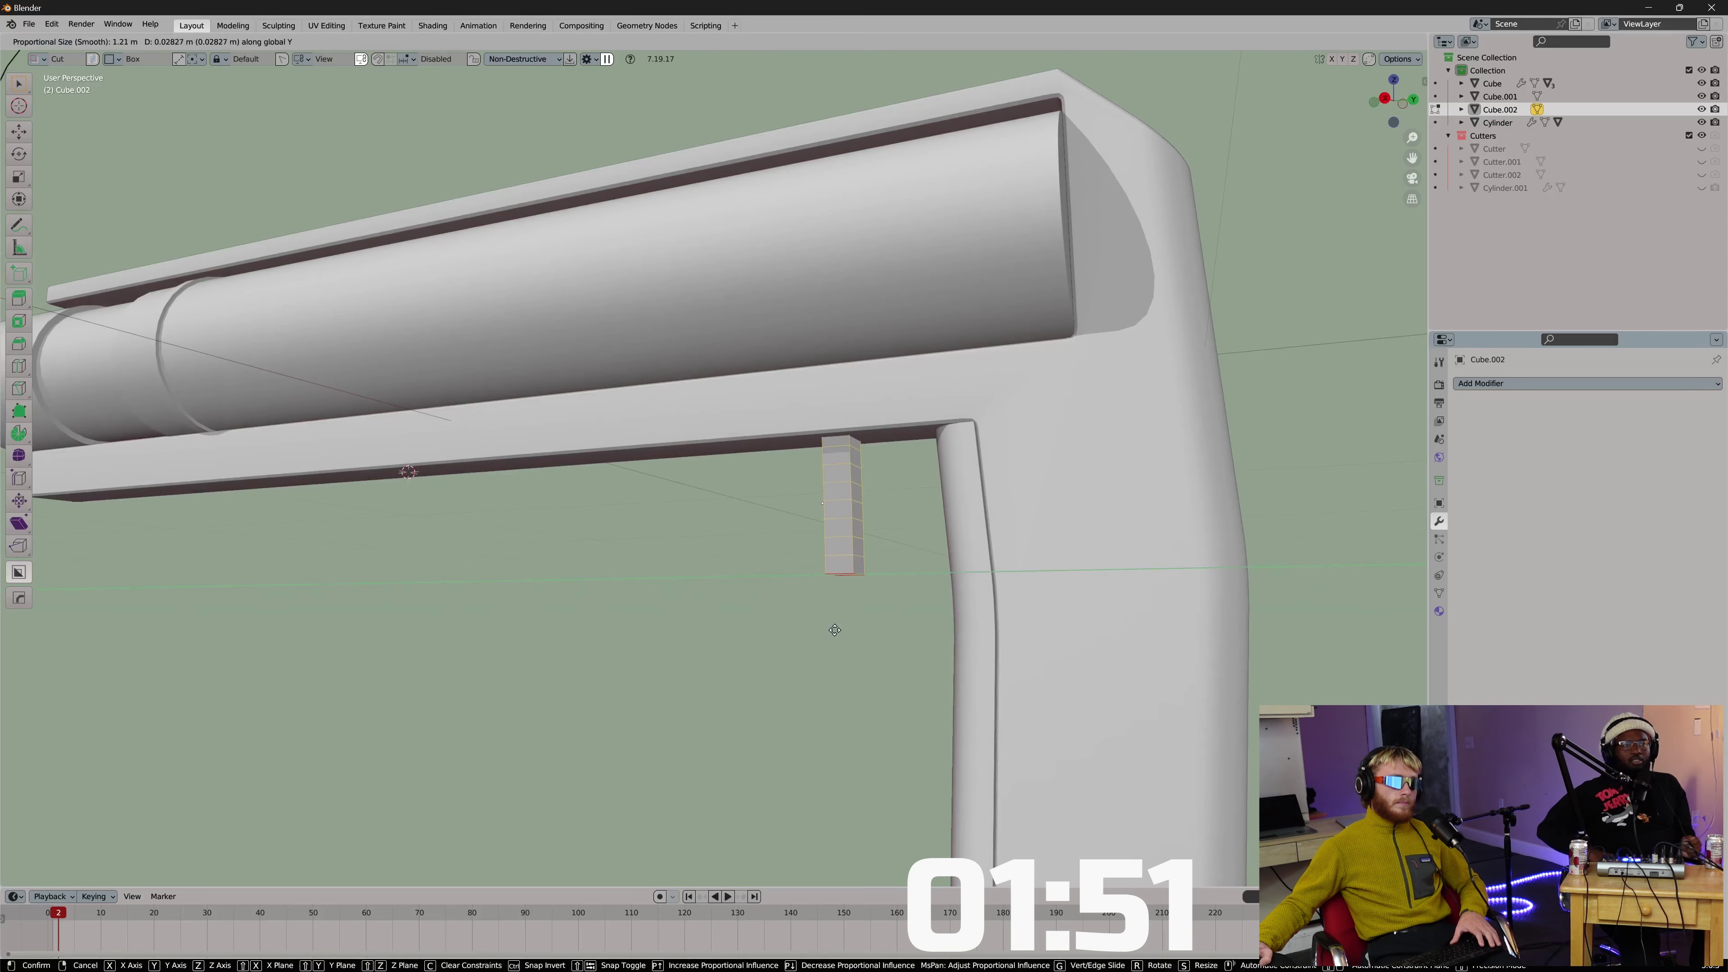
scroll(835, 630, up, 8)
click(834, 625)
middle_drag(834, 625, 829, 607)
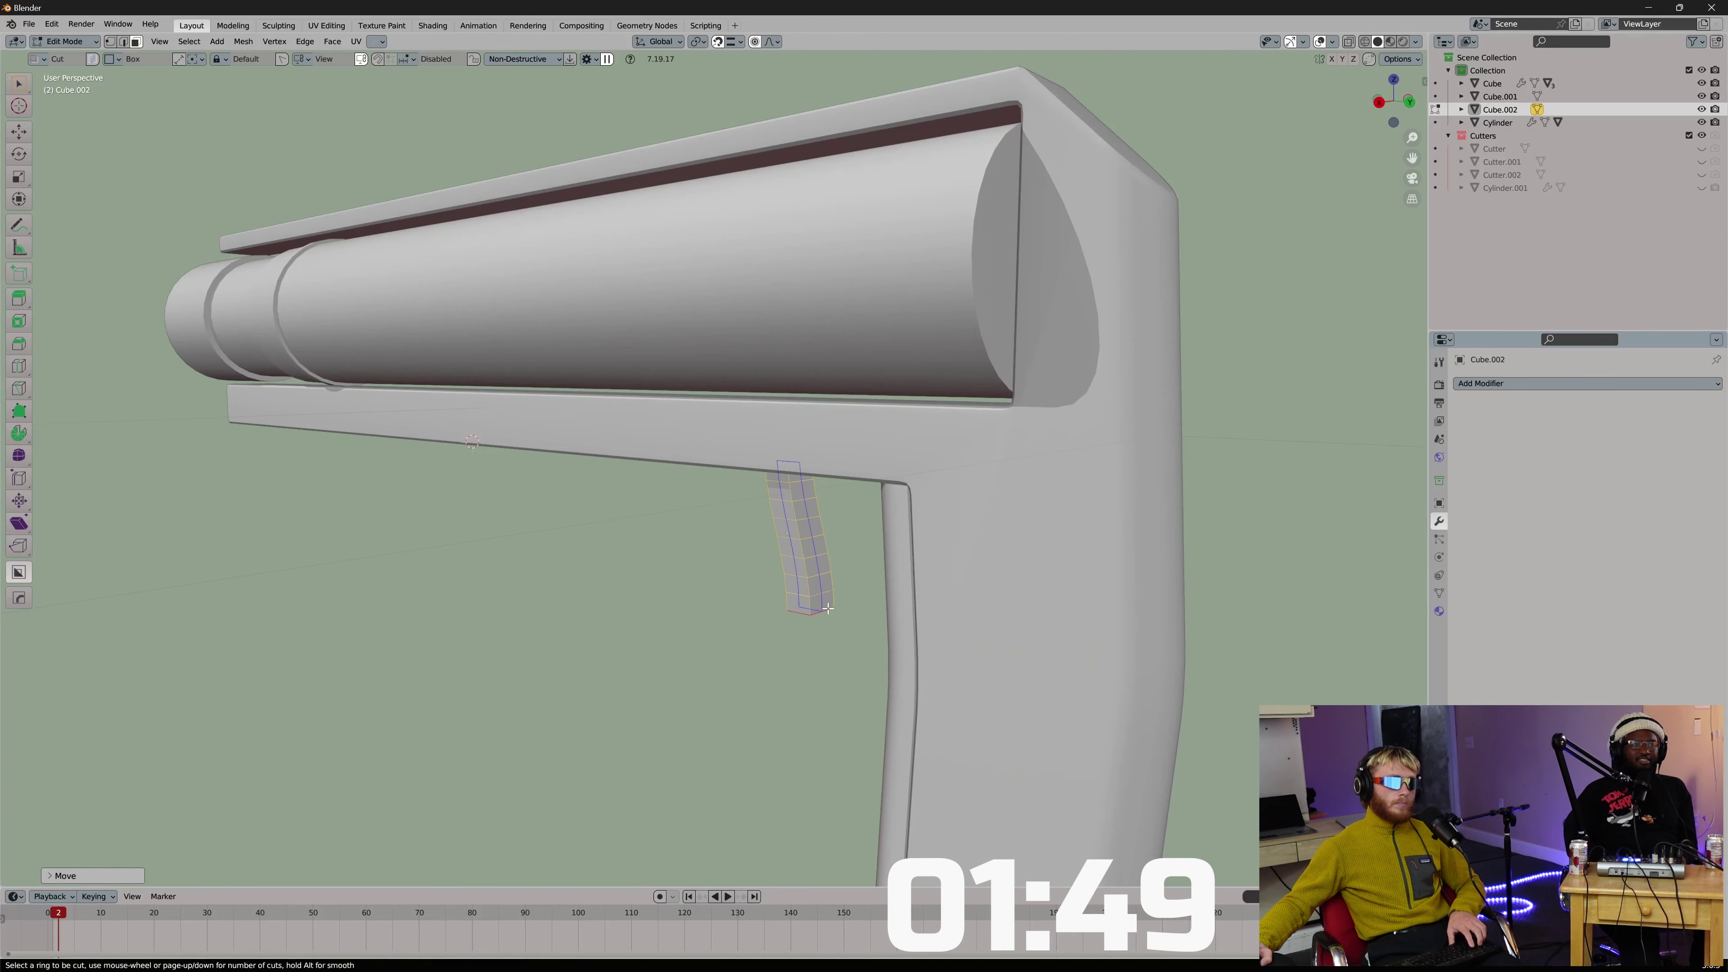
Add a vertical loop cut down the trigger's rear, bevel it into a narrow strip, and select the strip's faces.
scroll(823, 604, up, 4)
key(ctrl+b)
scroll(985, 581, down, 6)
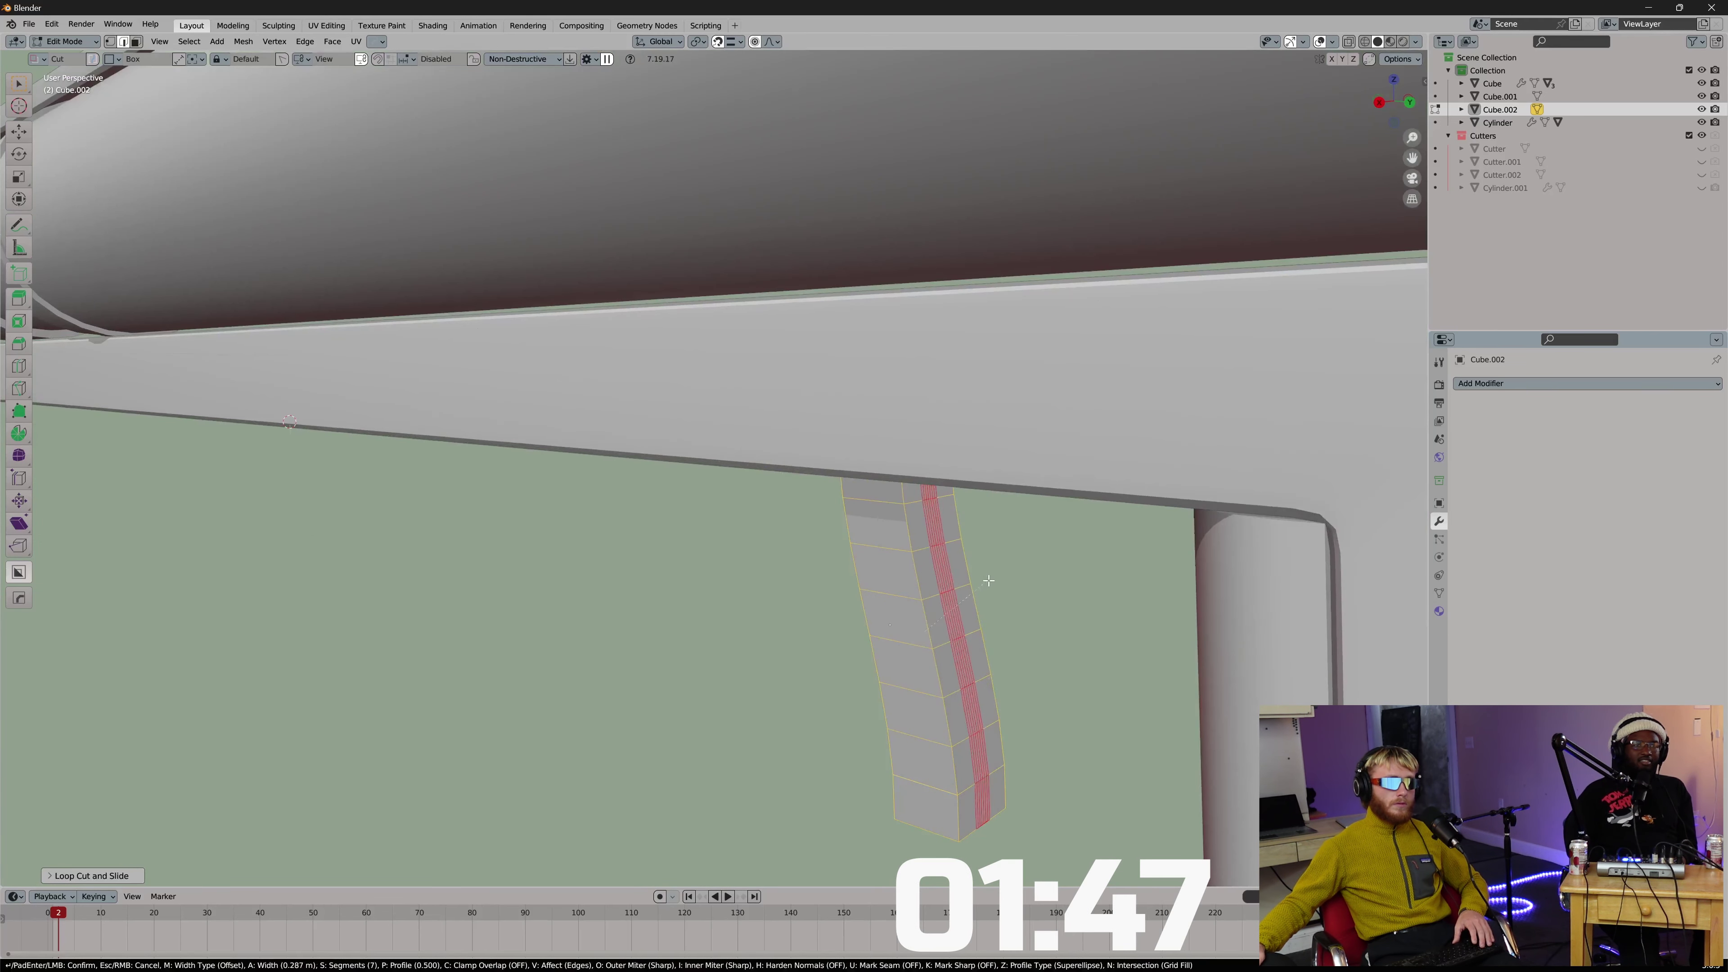
click(996, 579)
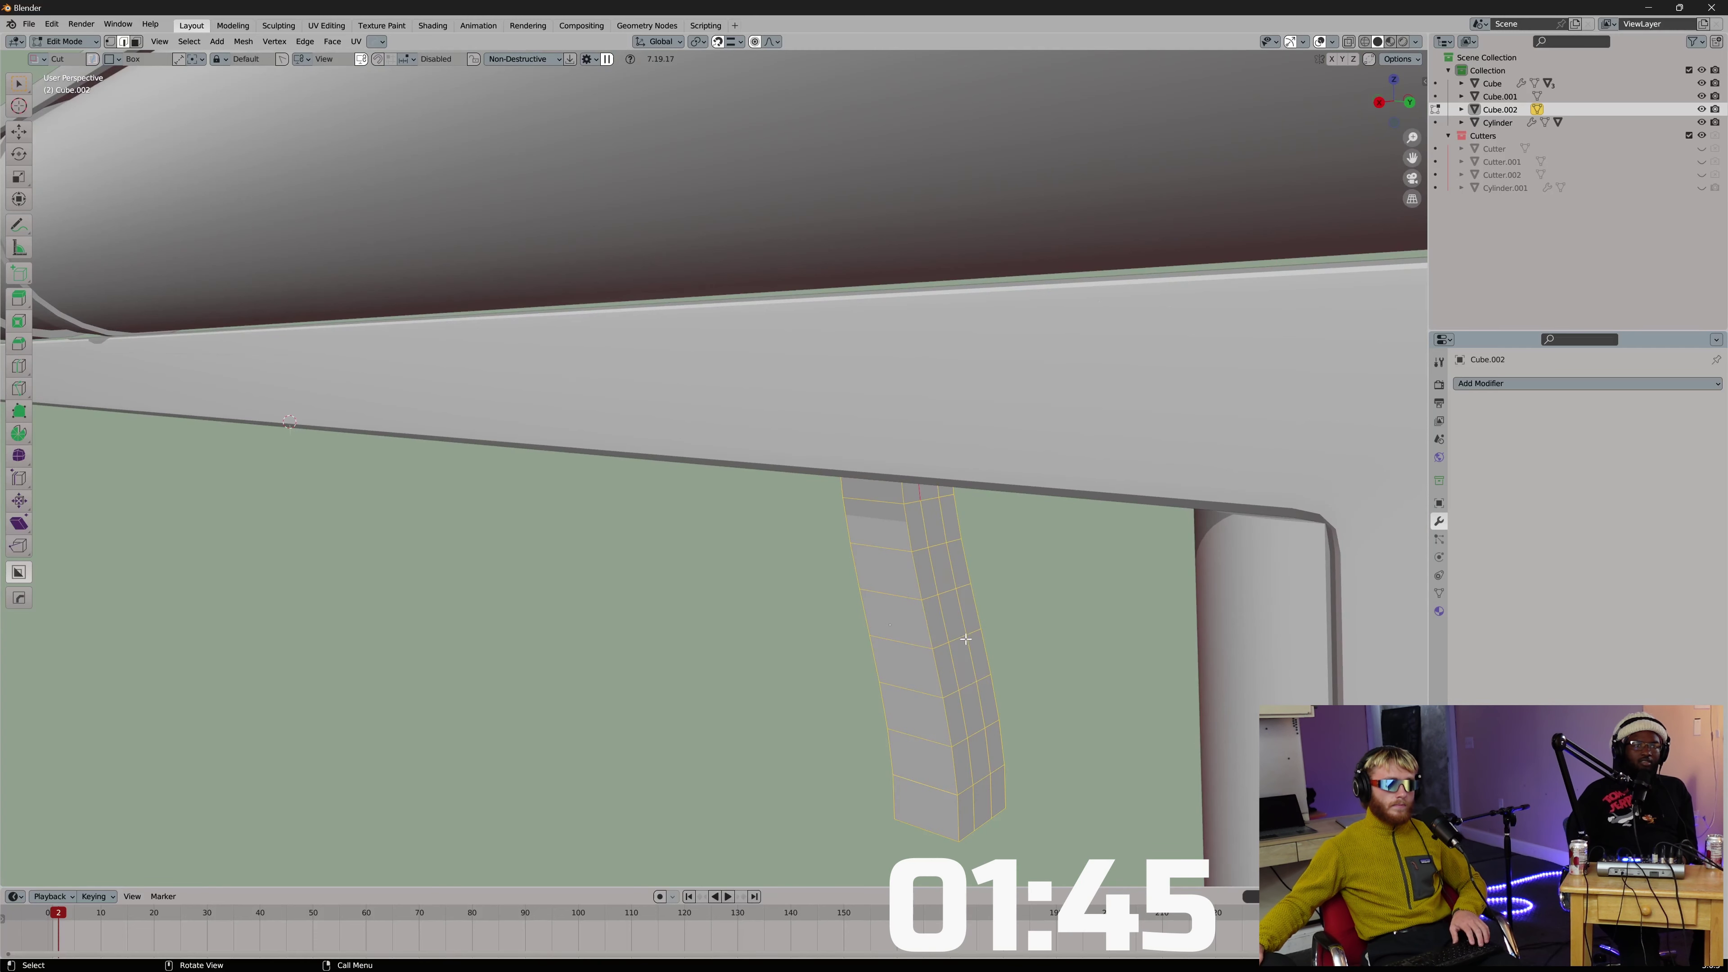
ctrl+click(987, 790)
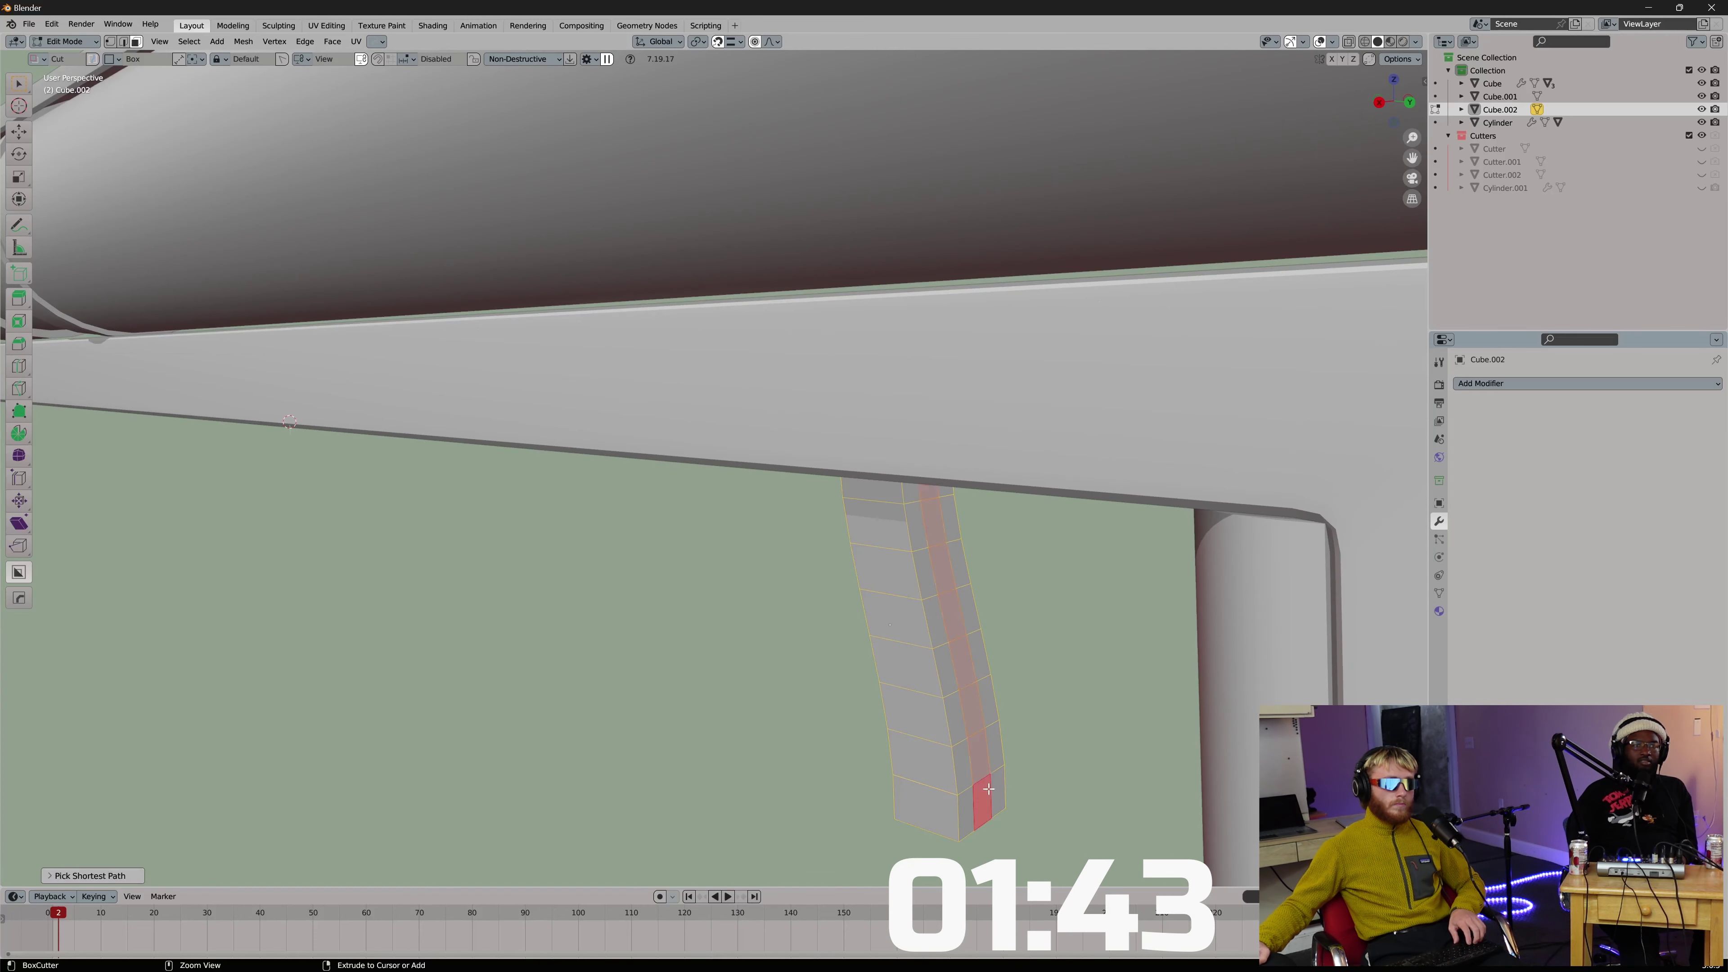
Try to extrude the trigger's rear strip back toward the grip along the face normals.
scroll(987, 791, down, 4)
middle_drag(629, 674, 694, 683)
key(e)
click(840, 672)
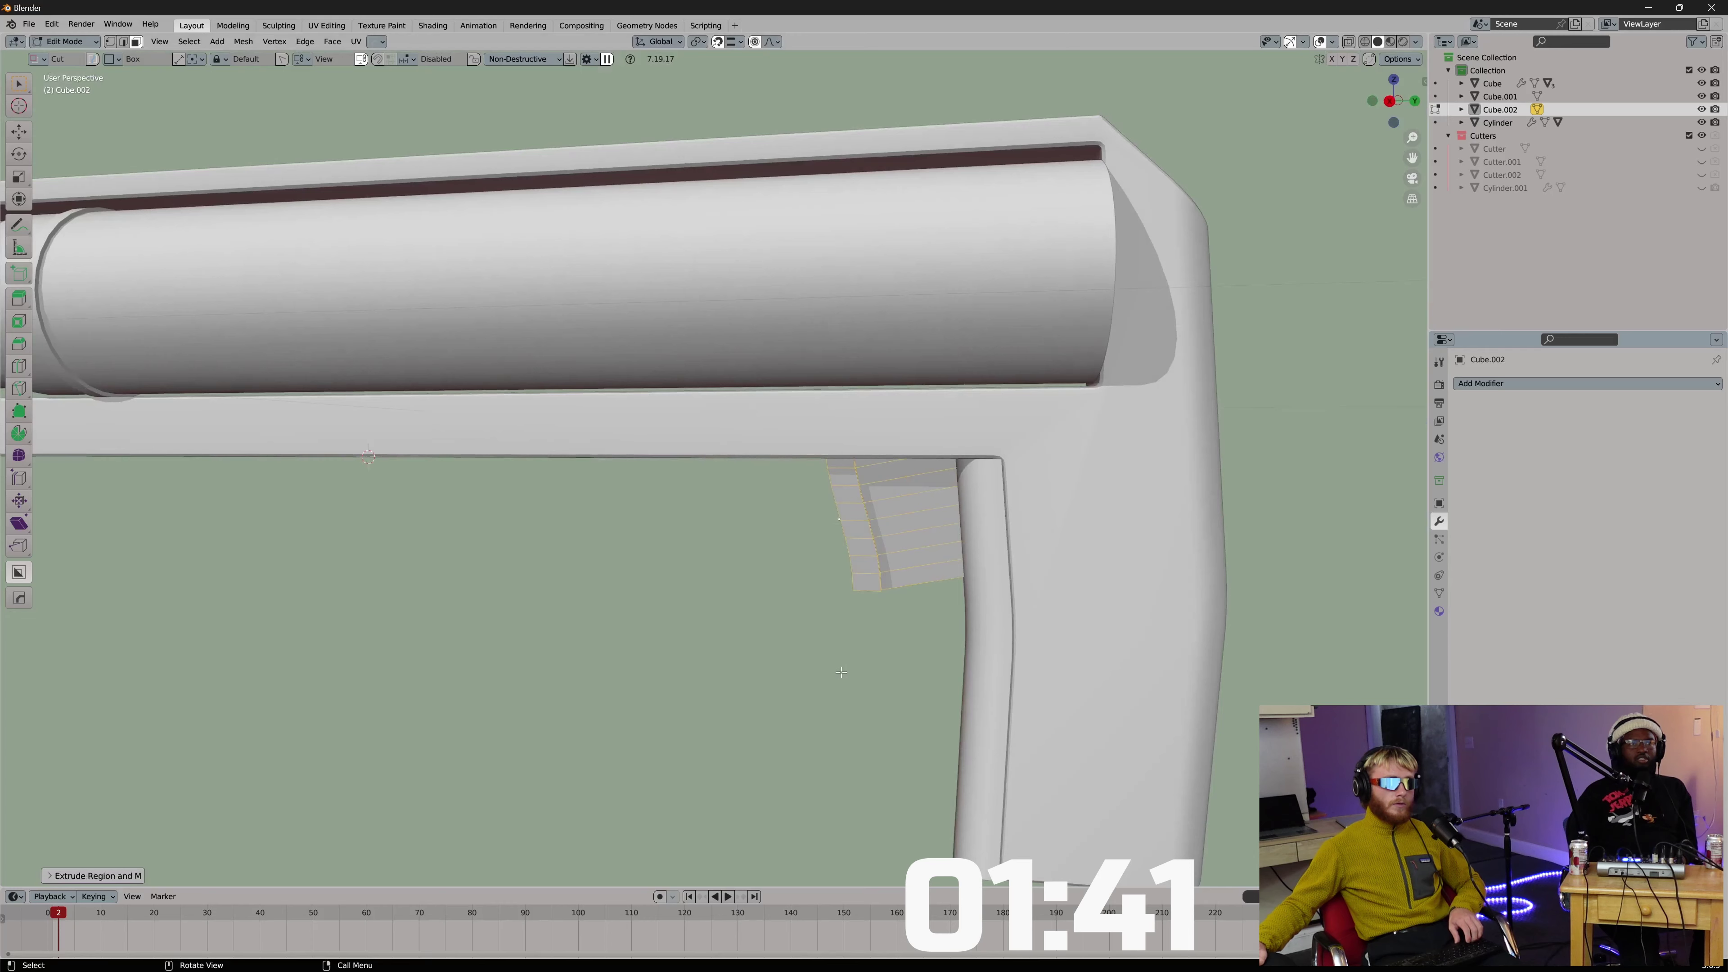
middle_drag(841, 672, 837, 652)
key(ctrl+z)
Extrude the trigger's selected rear strip straight back along Y into the front of the grip.
key(g)
key(y)
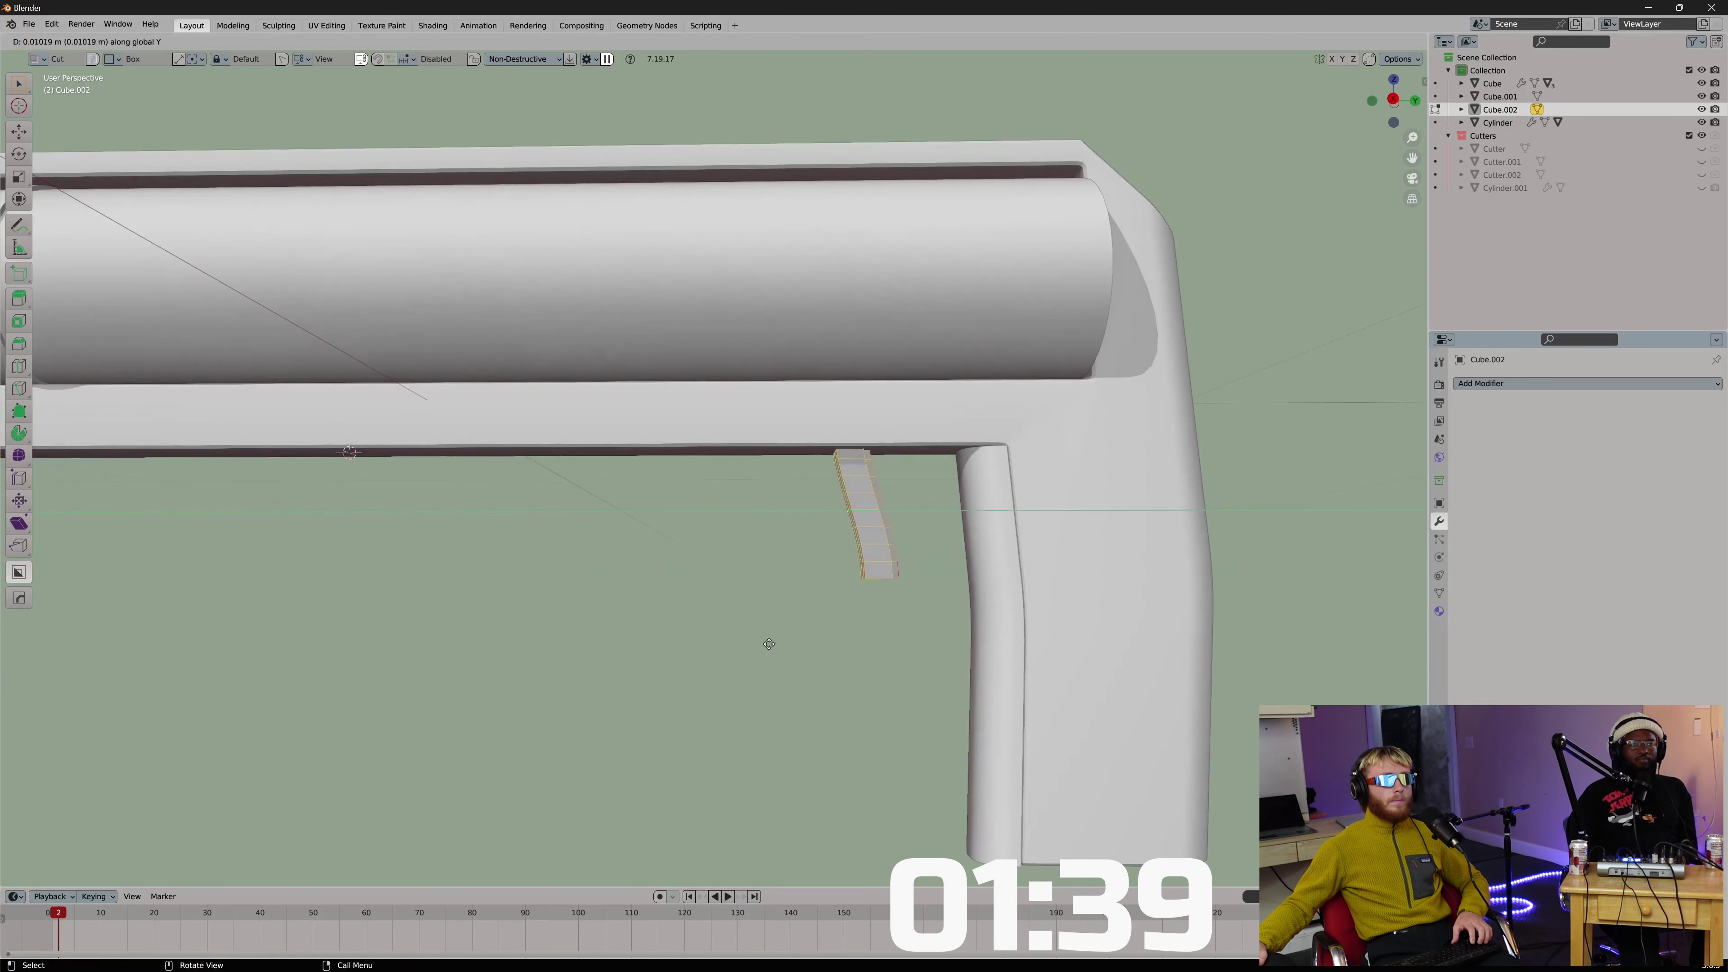
click(849, 646)
Sharpen the trigger with HardOps and add a Bevel modifier to it.
key(Tab)
key(q)
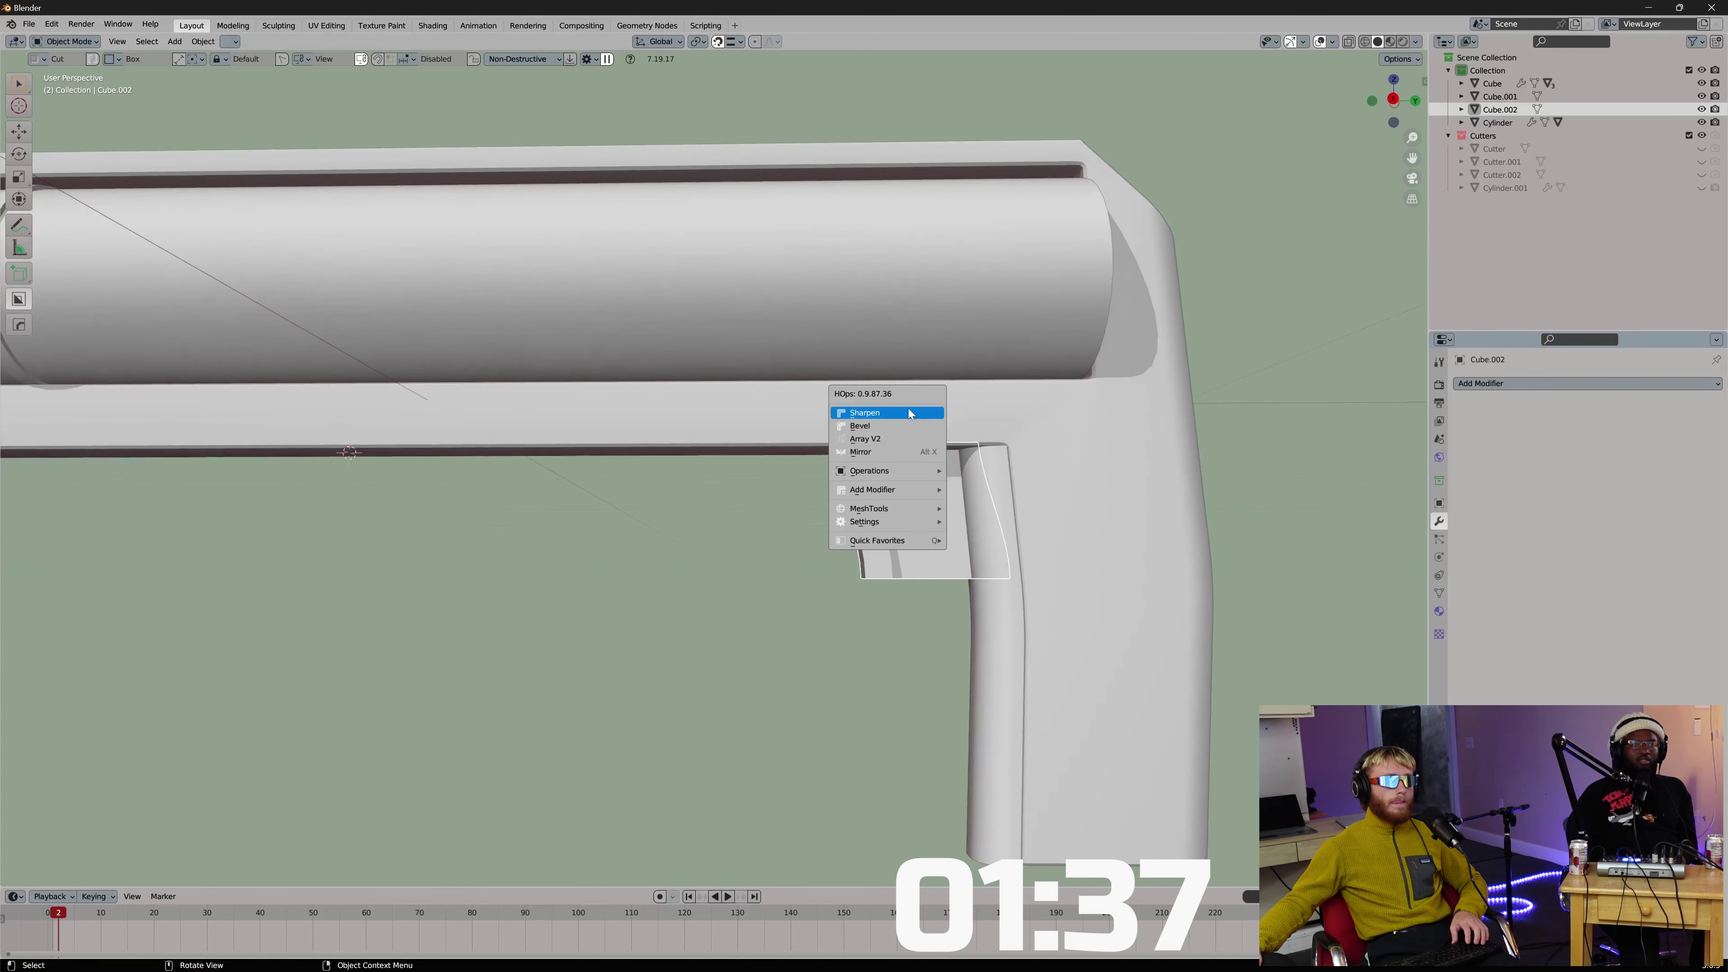
click(908, 409)
key(q)
click(900, 423)
middle_drag(901, 423, 845, 524)
scroll(932, 516, down, 3)
scroll(840, 522, up, 4)
Select the vertical edge path running down the trigger and move it along Y.
key(Tab)
click(833, 450)
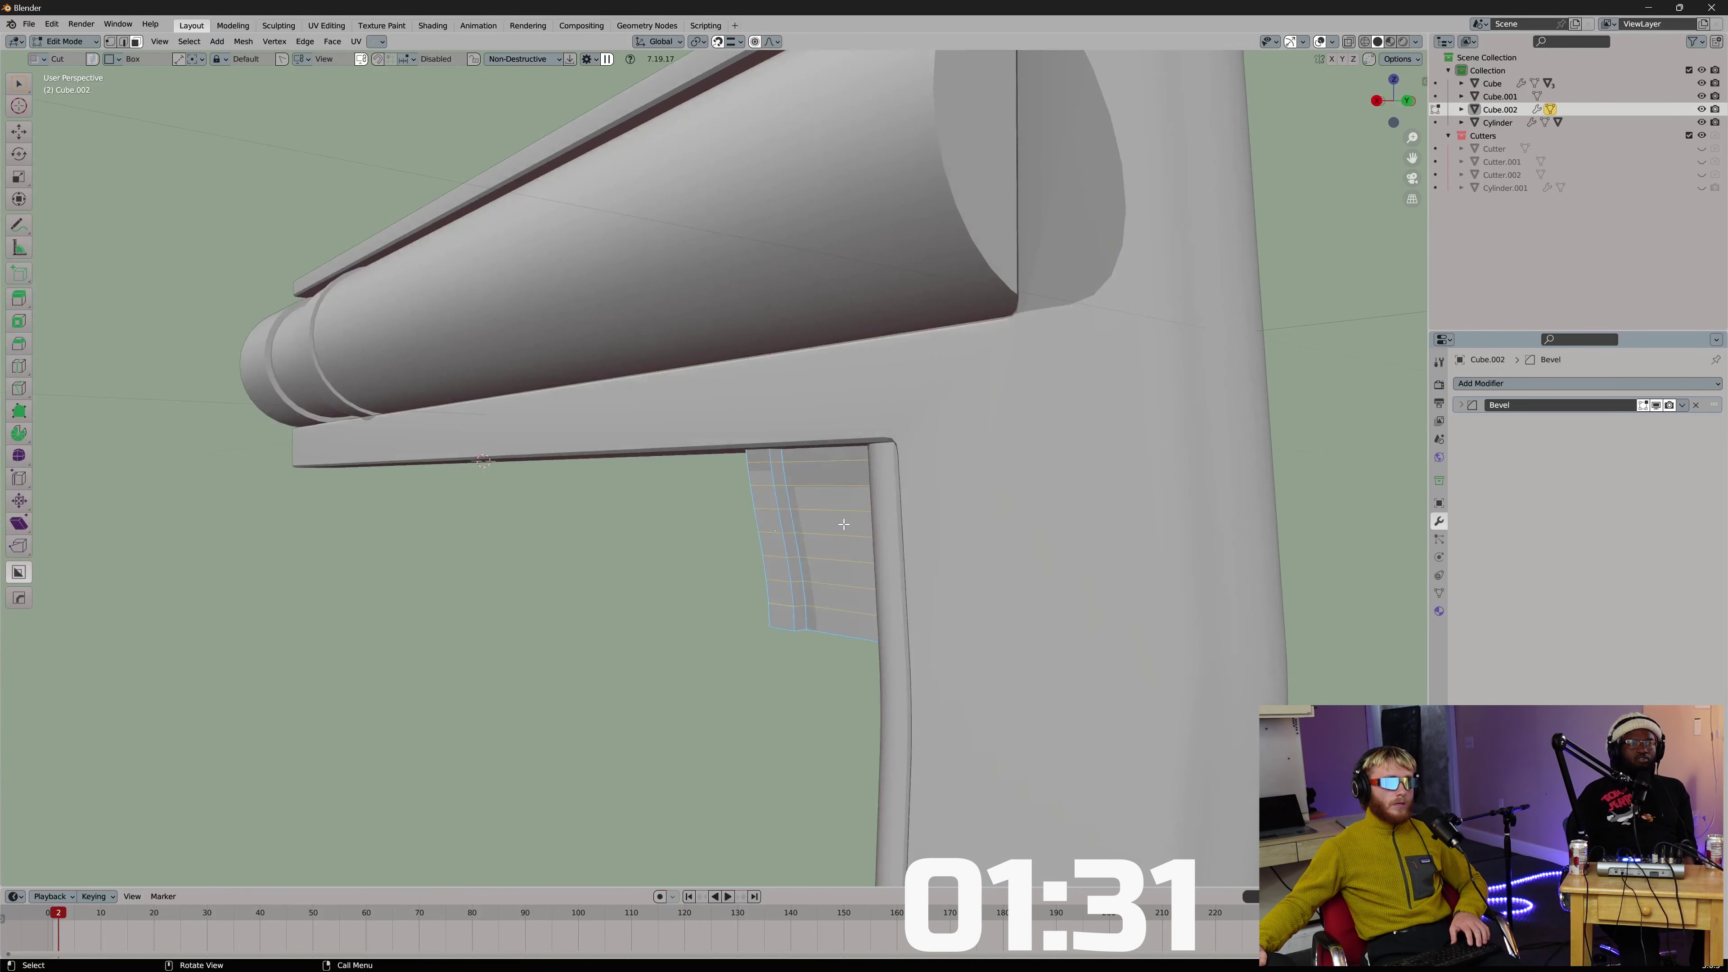
scroll(787, 481, up, 5)
click(892, 442)
scroll(942, 834, down, 2)
ctrl+click(922, 813)
middle_drag(922, 810, 979, 756)
key(g)
key(y)
click(940, 759)
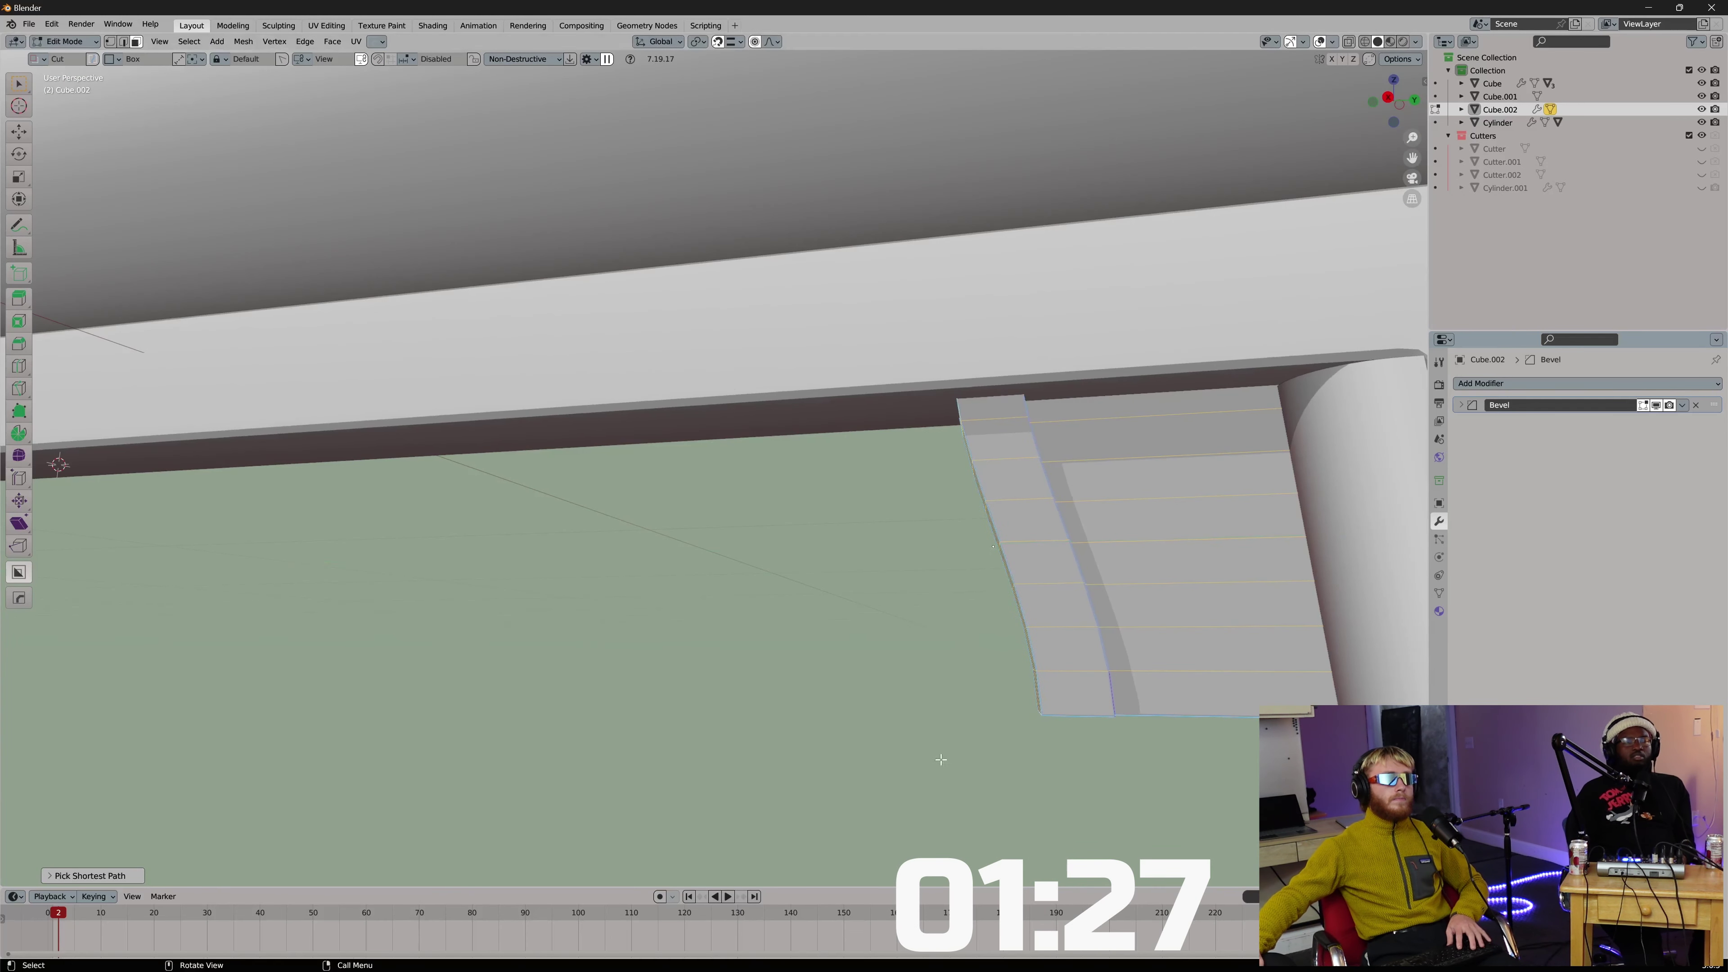
Shift the selected trigger edges again along Y to refine the curved profile.
key(g)
key(y)
right_click(820, 442)
key(g)
key(y)
click(772, 583)
Recalculate the normals of the entire trigger mesh and return to Object Mode.
scroll(816, 579, down, 2)
middle_drag(880, 571, 1022, 571)
key(a)
key(shift+n)
middle_drag(783, 579, 891, 531)
key(Tab)
middle_drag(881, 410, 637, 445)
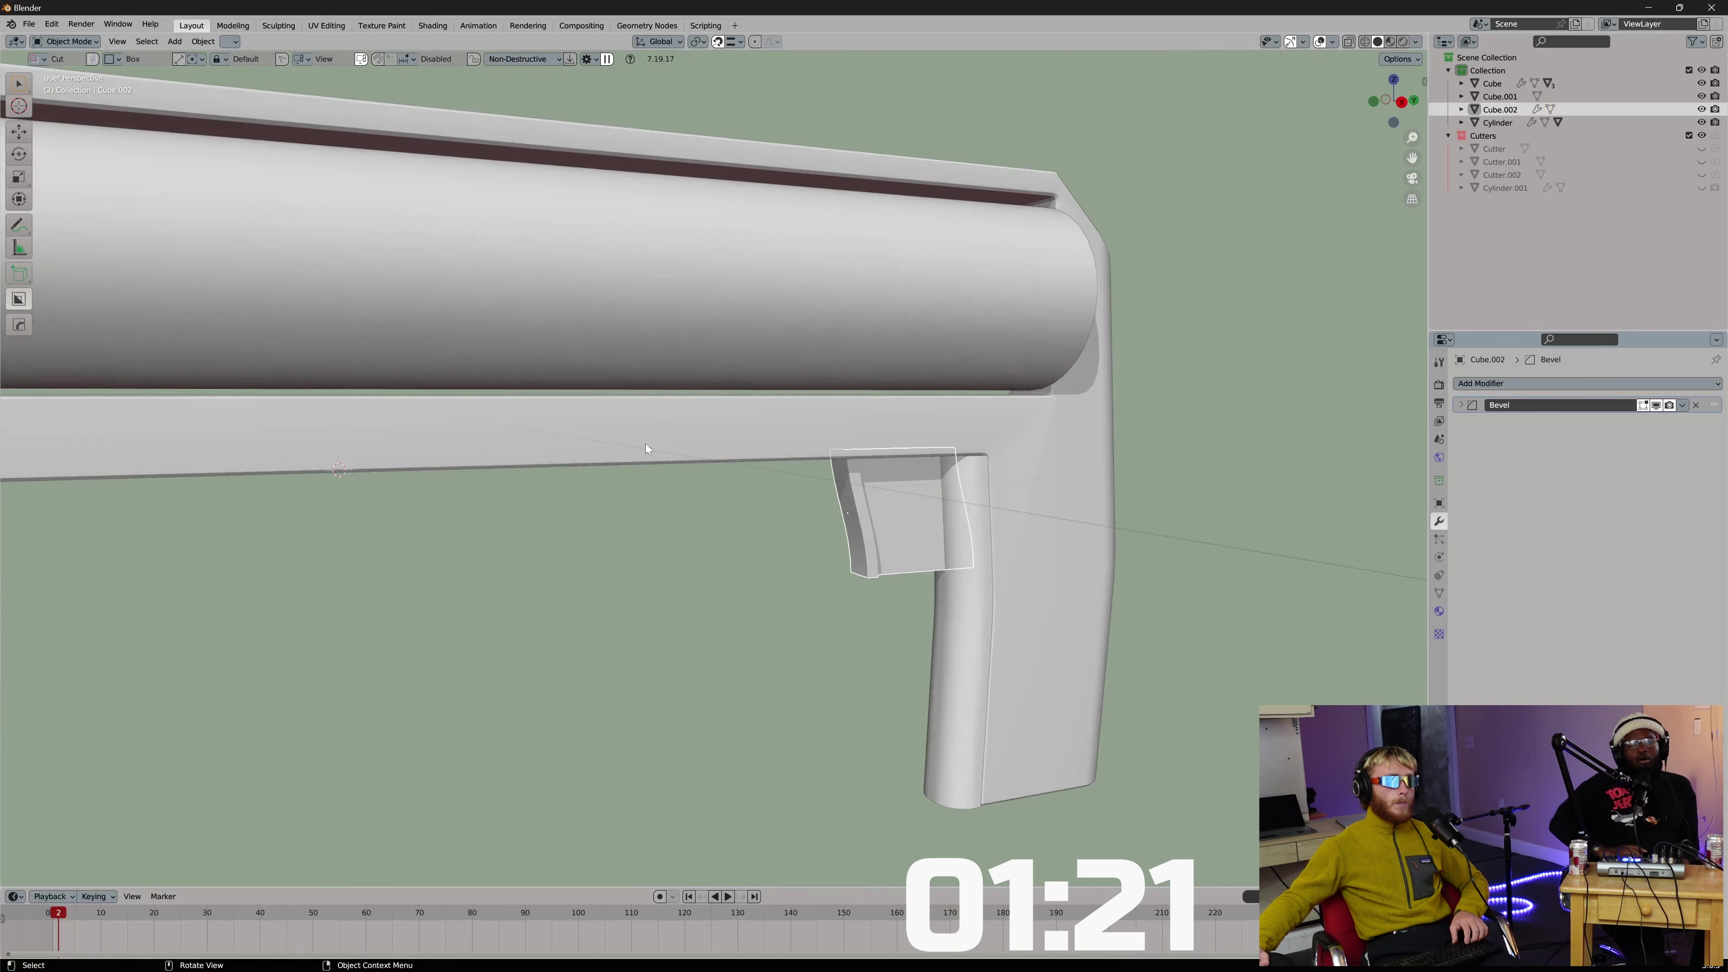
Cut a long rectangular opening out of the rear lower half of the barrel with BoxCutter.
scroll(633, 441, down, 4)
click(681, 381)
drag(524, 364, 943, 469)
middle_drag(911, 408, 808, 340)
click(823, 361)
Use Face Extract on the flat underside of the barrel cutout to create a separate solidified panel.
key(q)
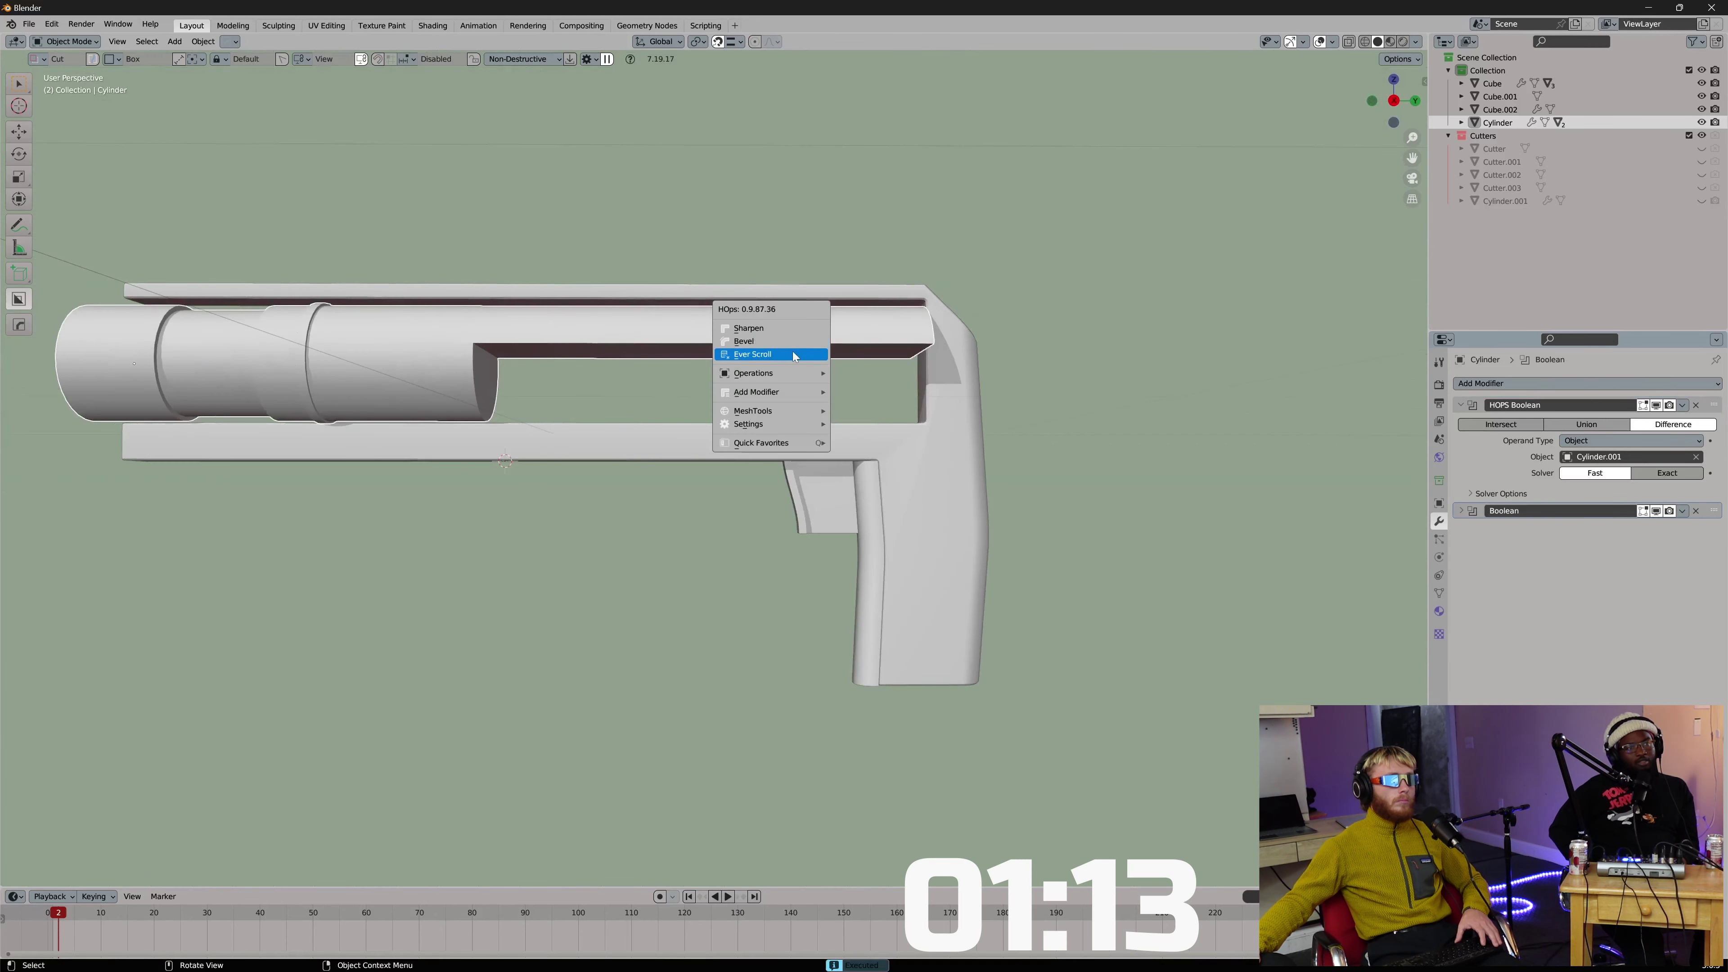
key(Escape)
key(q)
key(q)
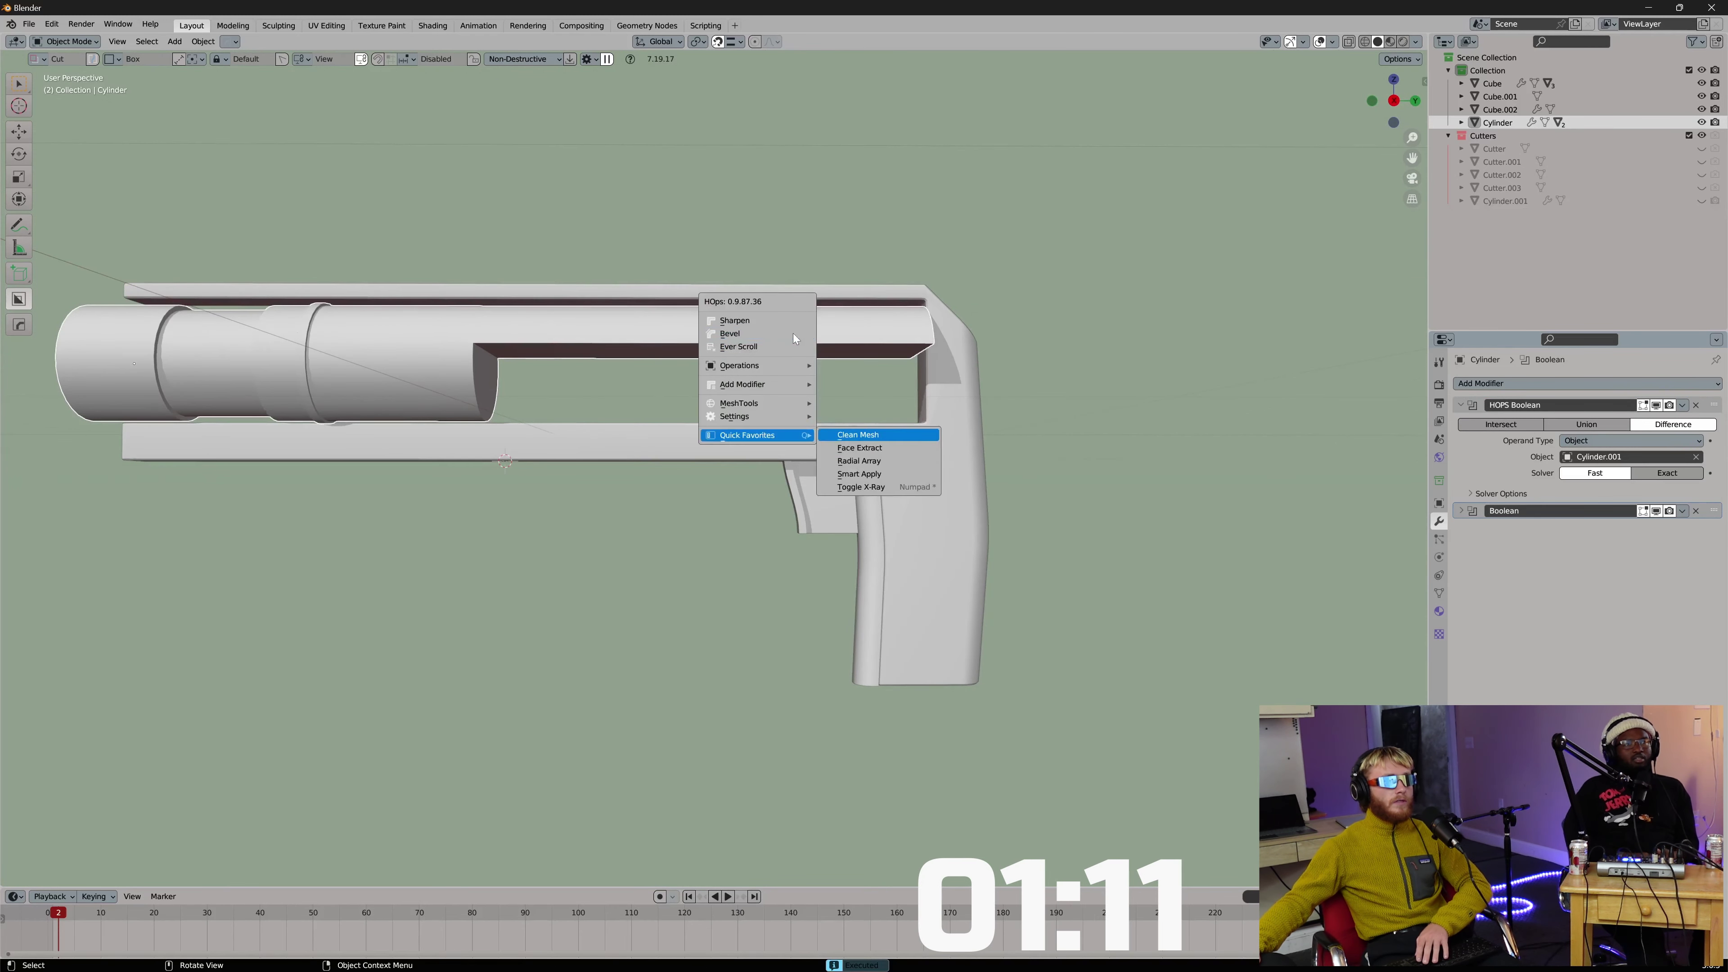
click(771, 346)
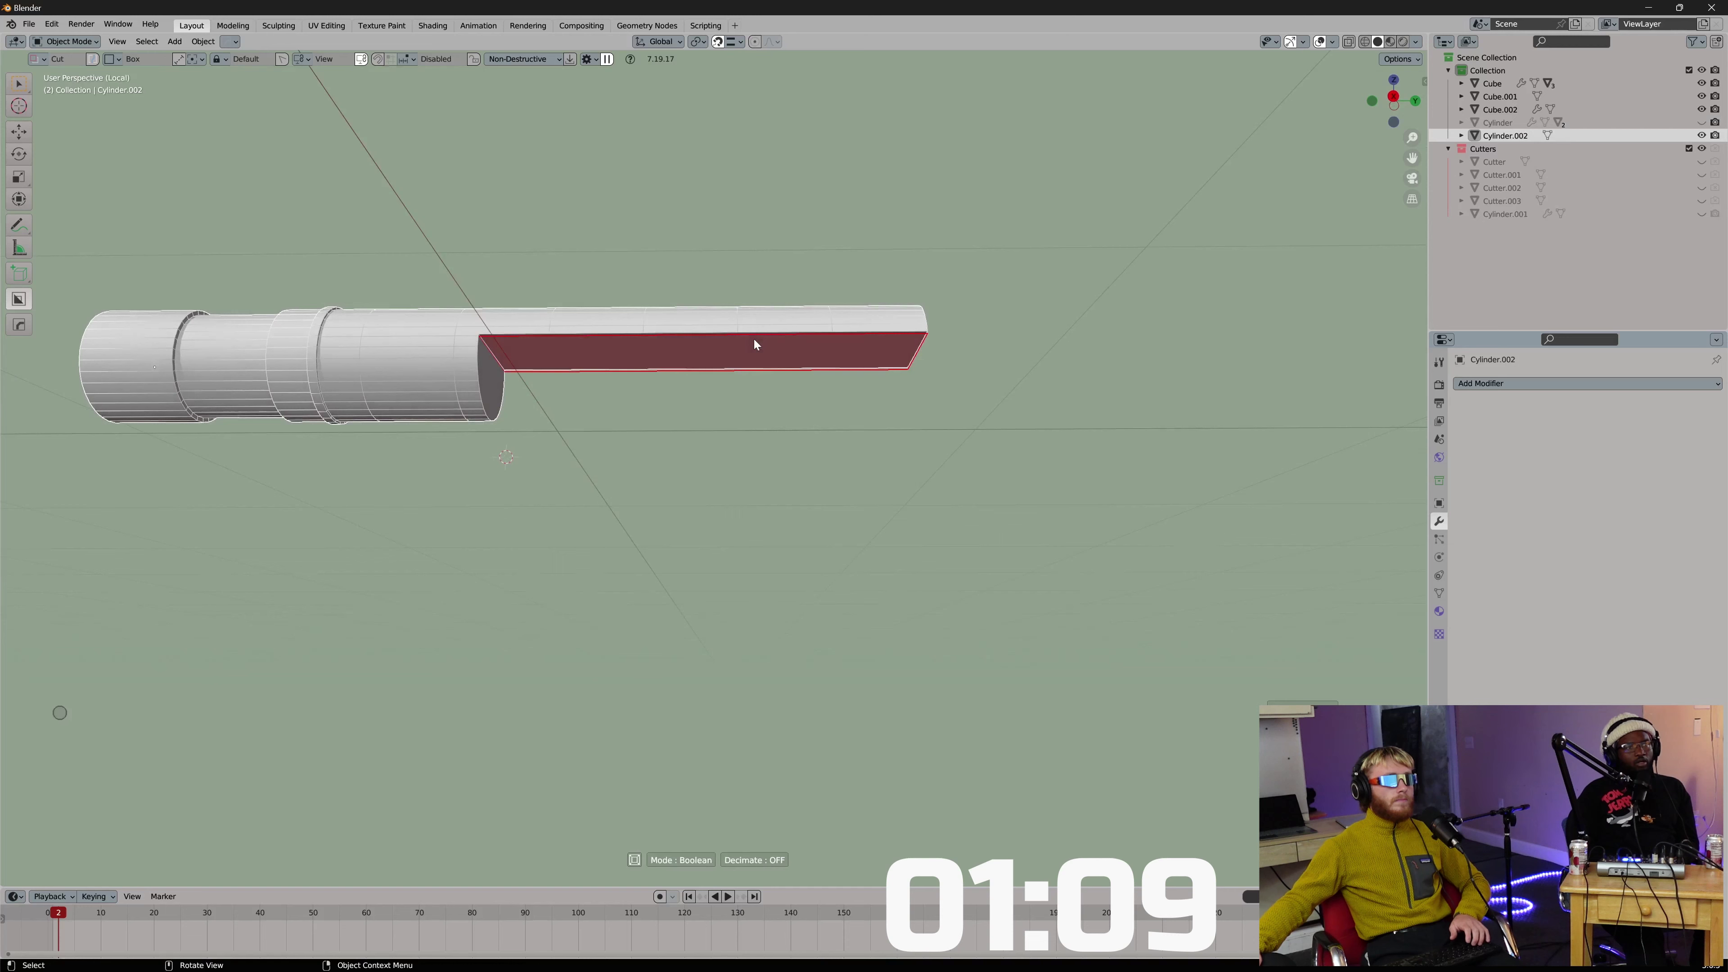
click(755, 339)
click(778, 341)
Apply the extracted panel's Solidify modifier with Smart Apply.
middle_drag(779, 340, 749, 361)
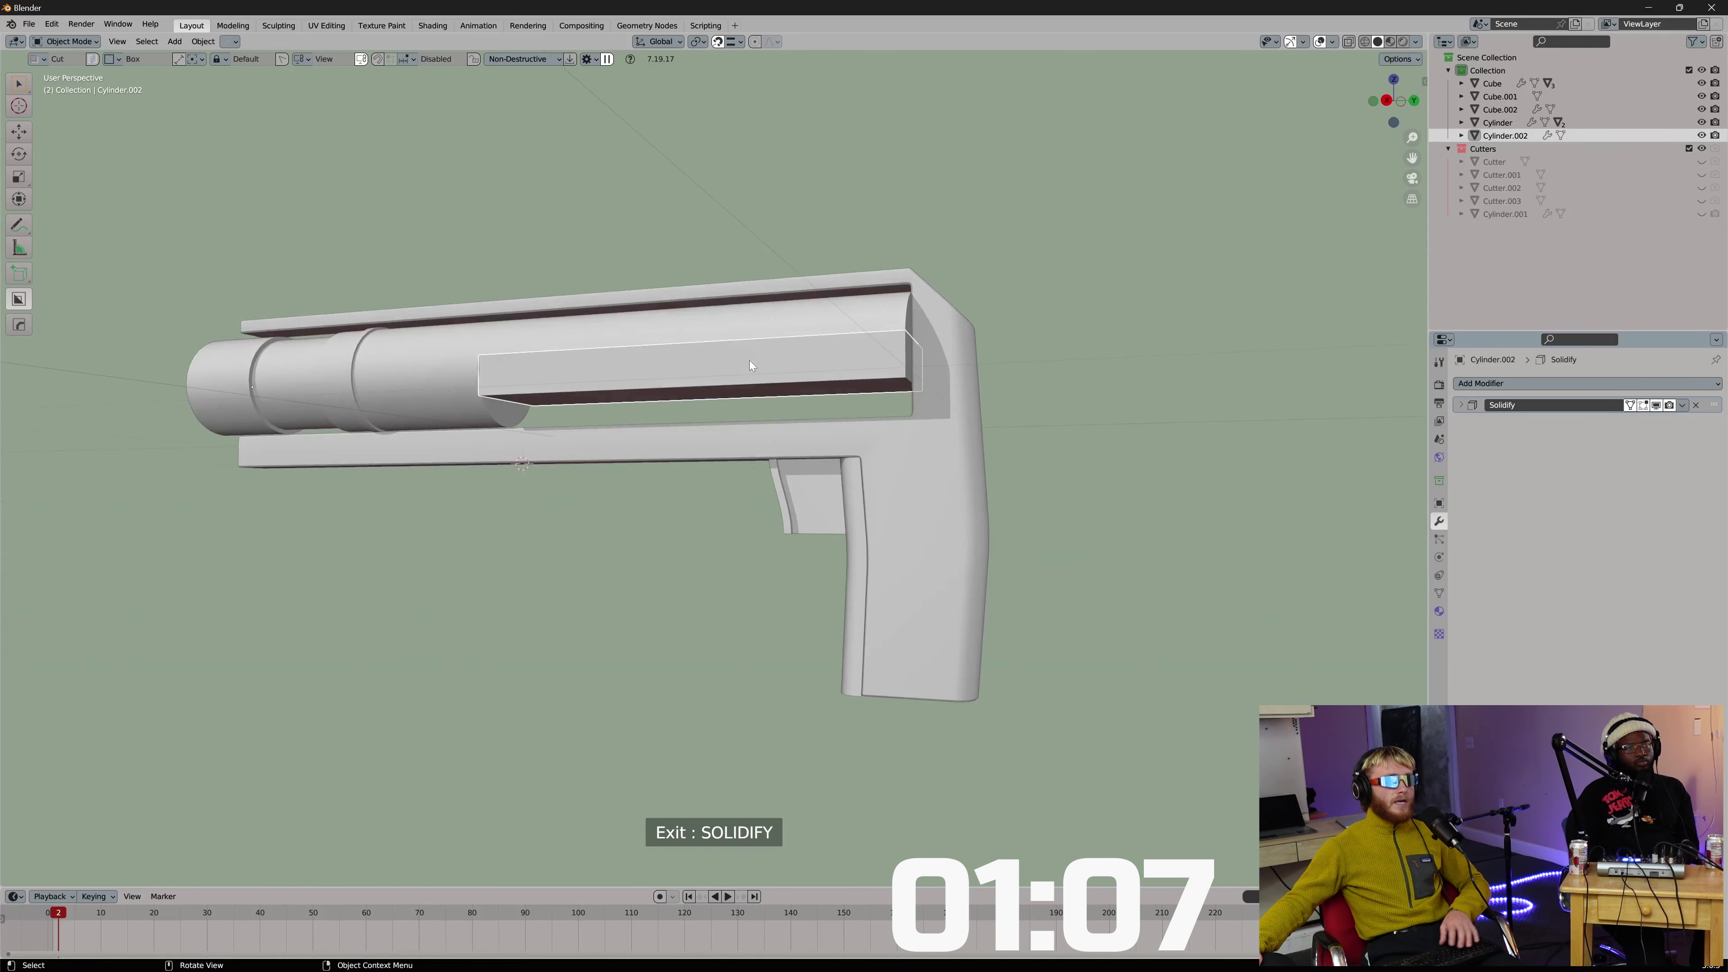
key(q)
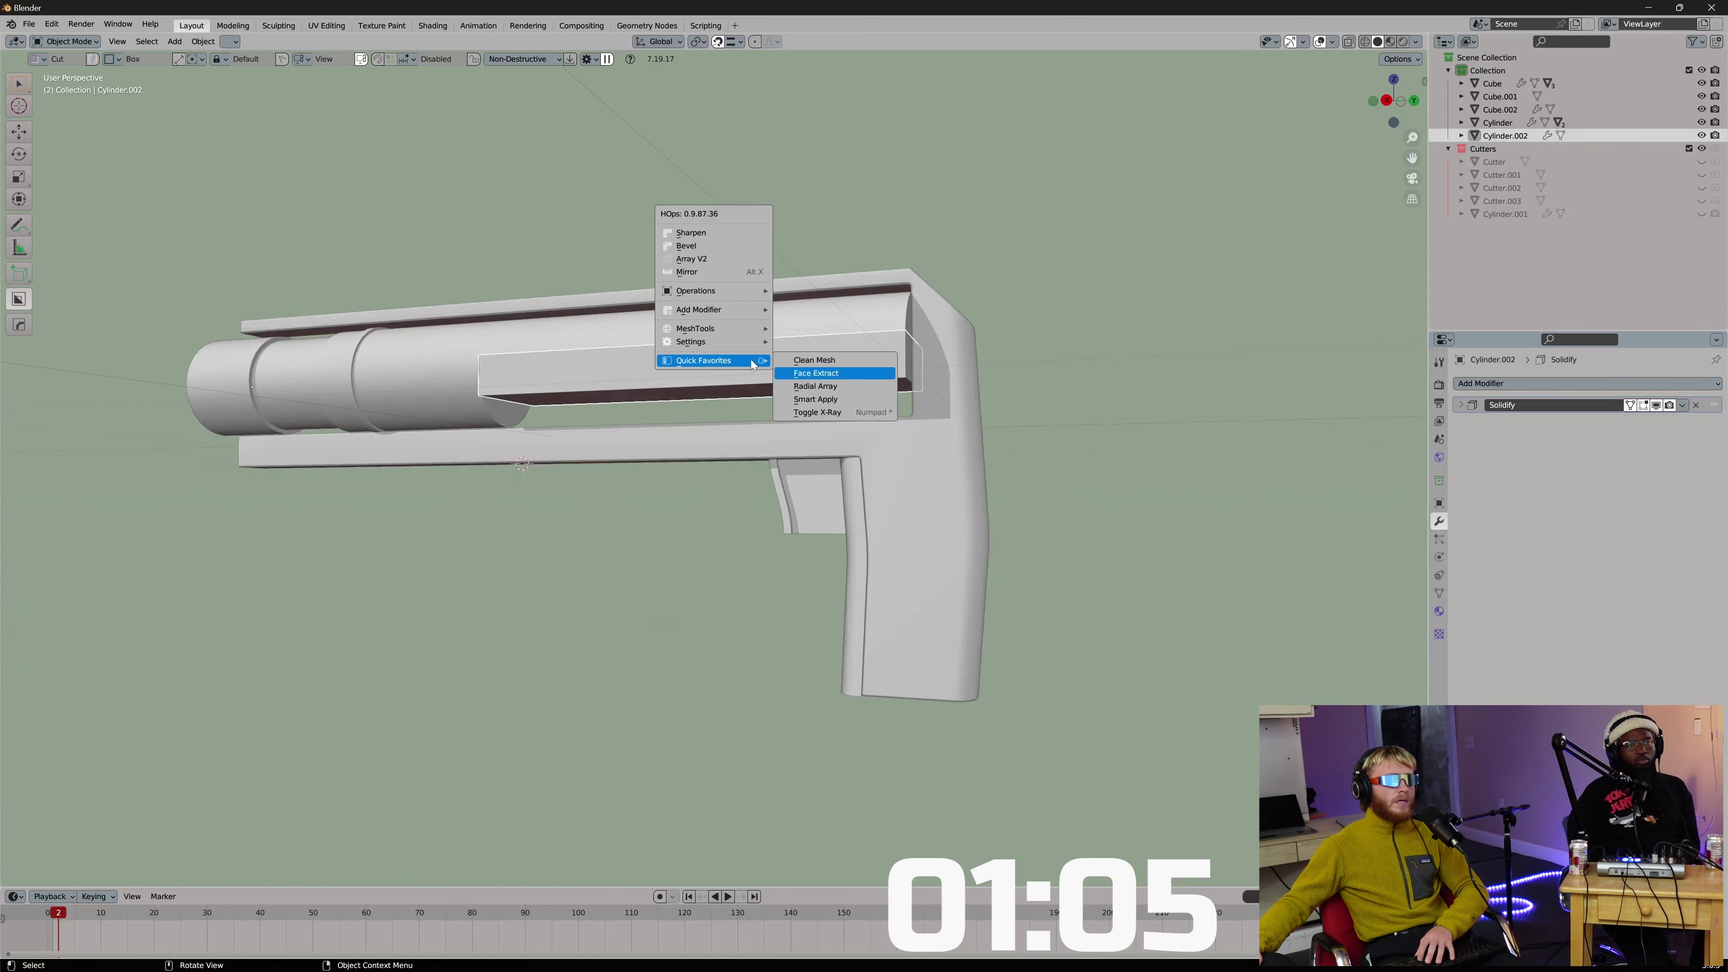
key(Down)
click(815, 399)
Add four evenly spaced loop cuts across the length of the extracted panel.
key(Tab)
key(ctrl+r)
scroll(751, 358, up, 3)
click(751, 358)
middle_drag(625, 352, 891, 361)
key(ctrl+b)
key(Escape)
middle_drag(960, 448, 977, 330)
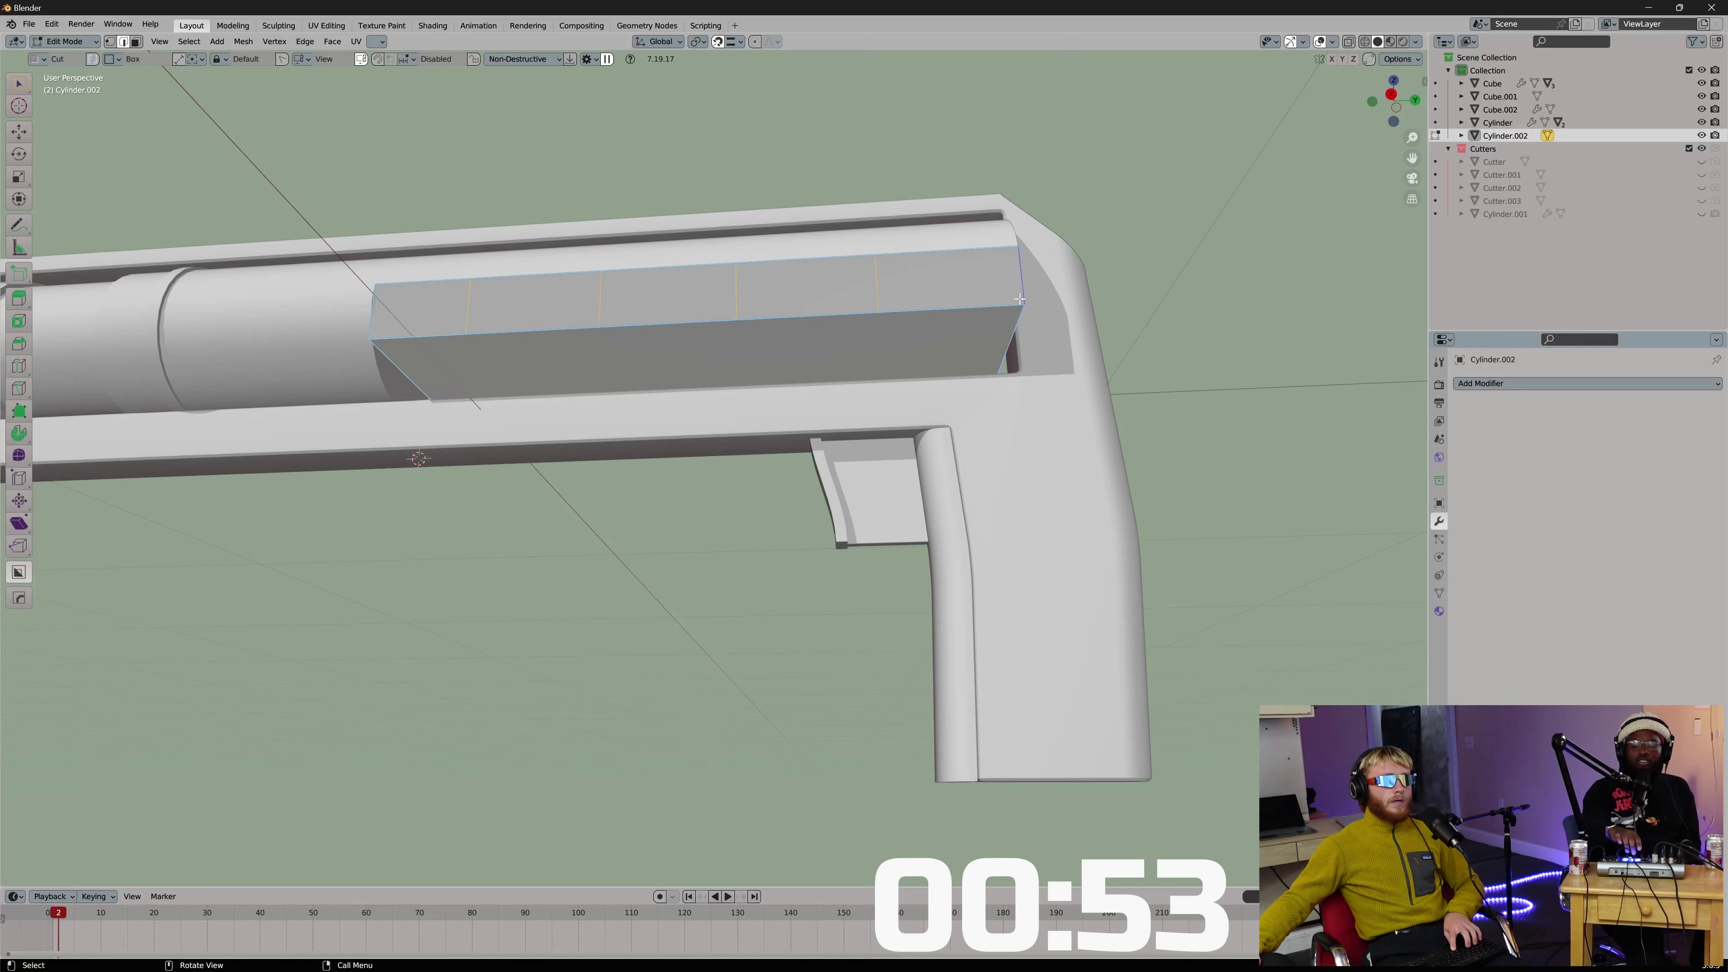
Try to bevel the loop cuts across the extracted panel.
middle_drag(1023, 292, 993, 308)
key(ctrl+space)
key(ctrl+b)
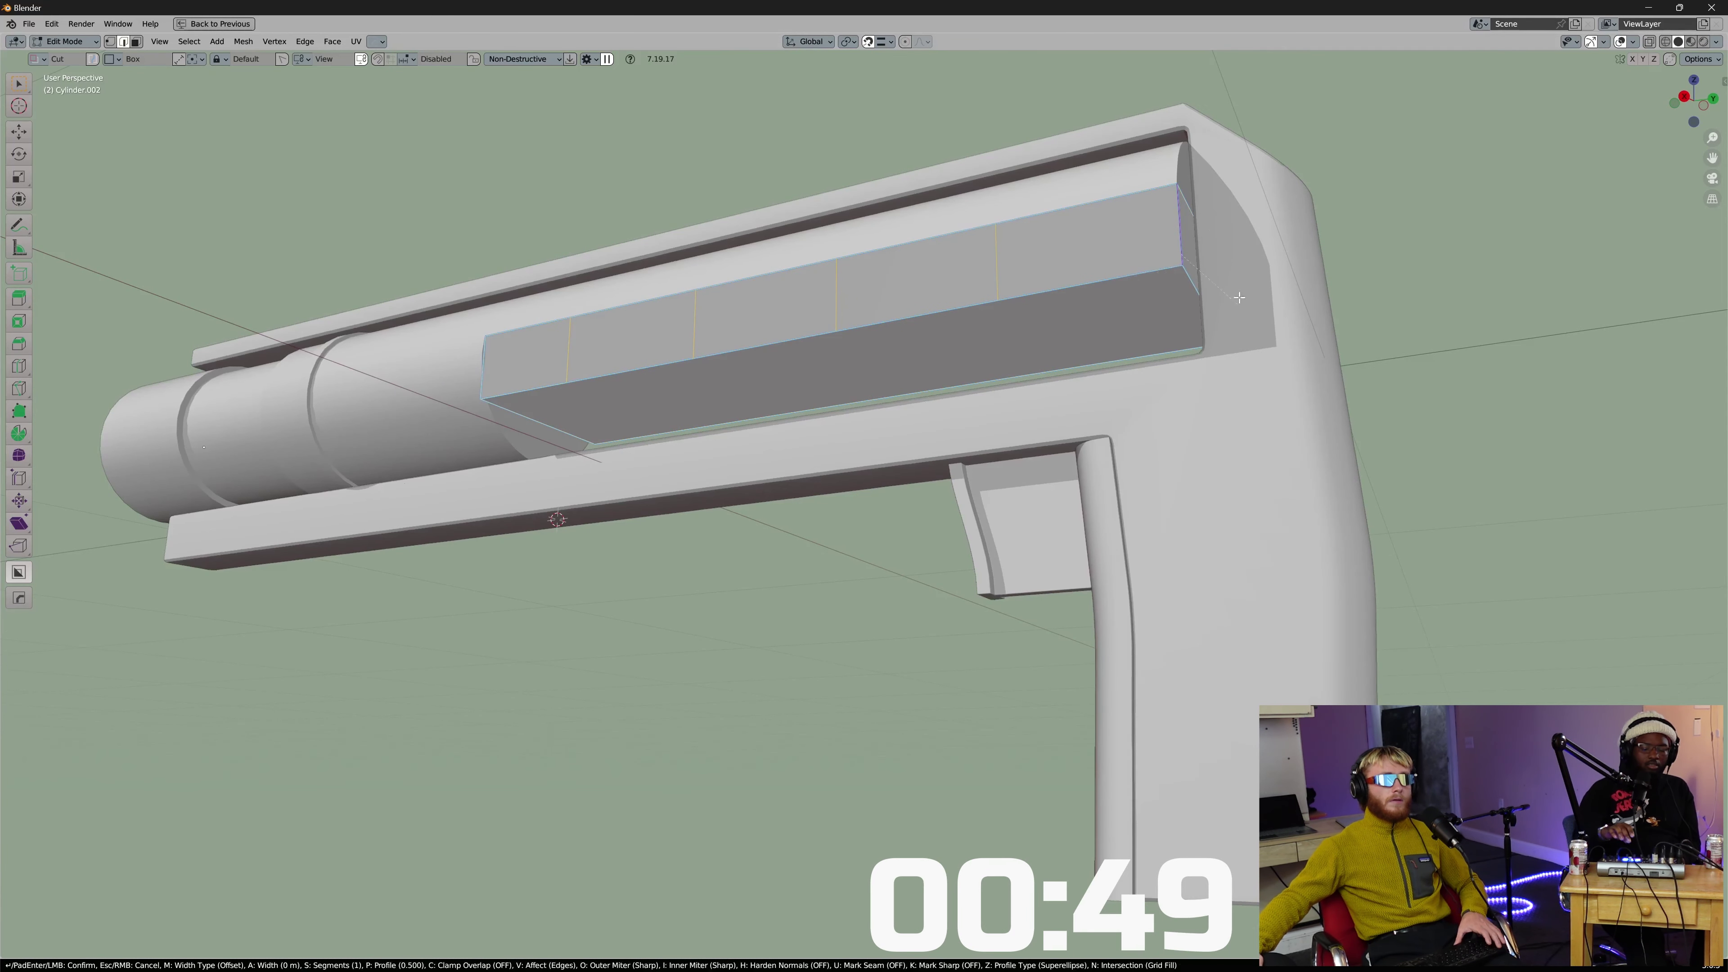
key(Tab)
middle_drag(1217, 259, 1308, 297)
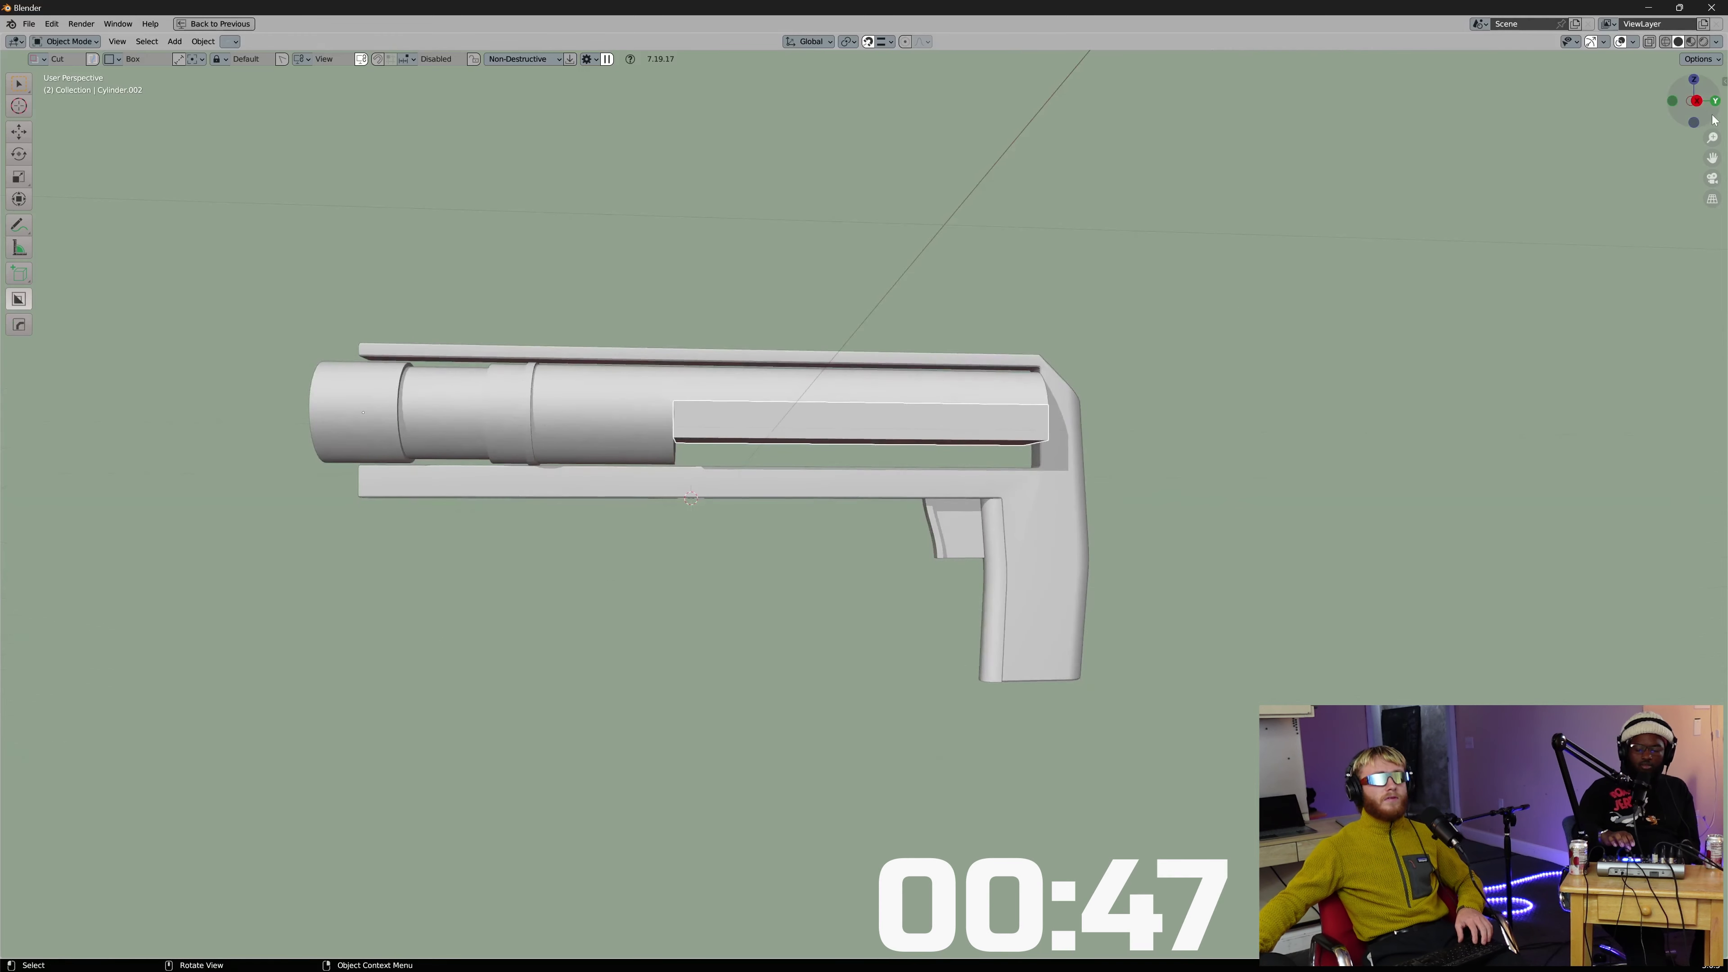
Delete the extracted panel from the barrel cutout.
middle_drag(993, 389, 792, 460)
scroll(916, 504, up, 5)
middle_drag(909, 470, 892, 429)
click(892, 429)
Add a cube, scale it down and move it about 1.18 m along Y to the rear of the frame.
key(shift+a)
click(1006, 425)
key(s)
click(523, 368)
middle_drag(523, 369, 788, 487)
scroll(789, 487, down, 3)
key(g)
key(y)
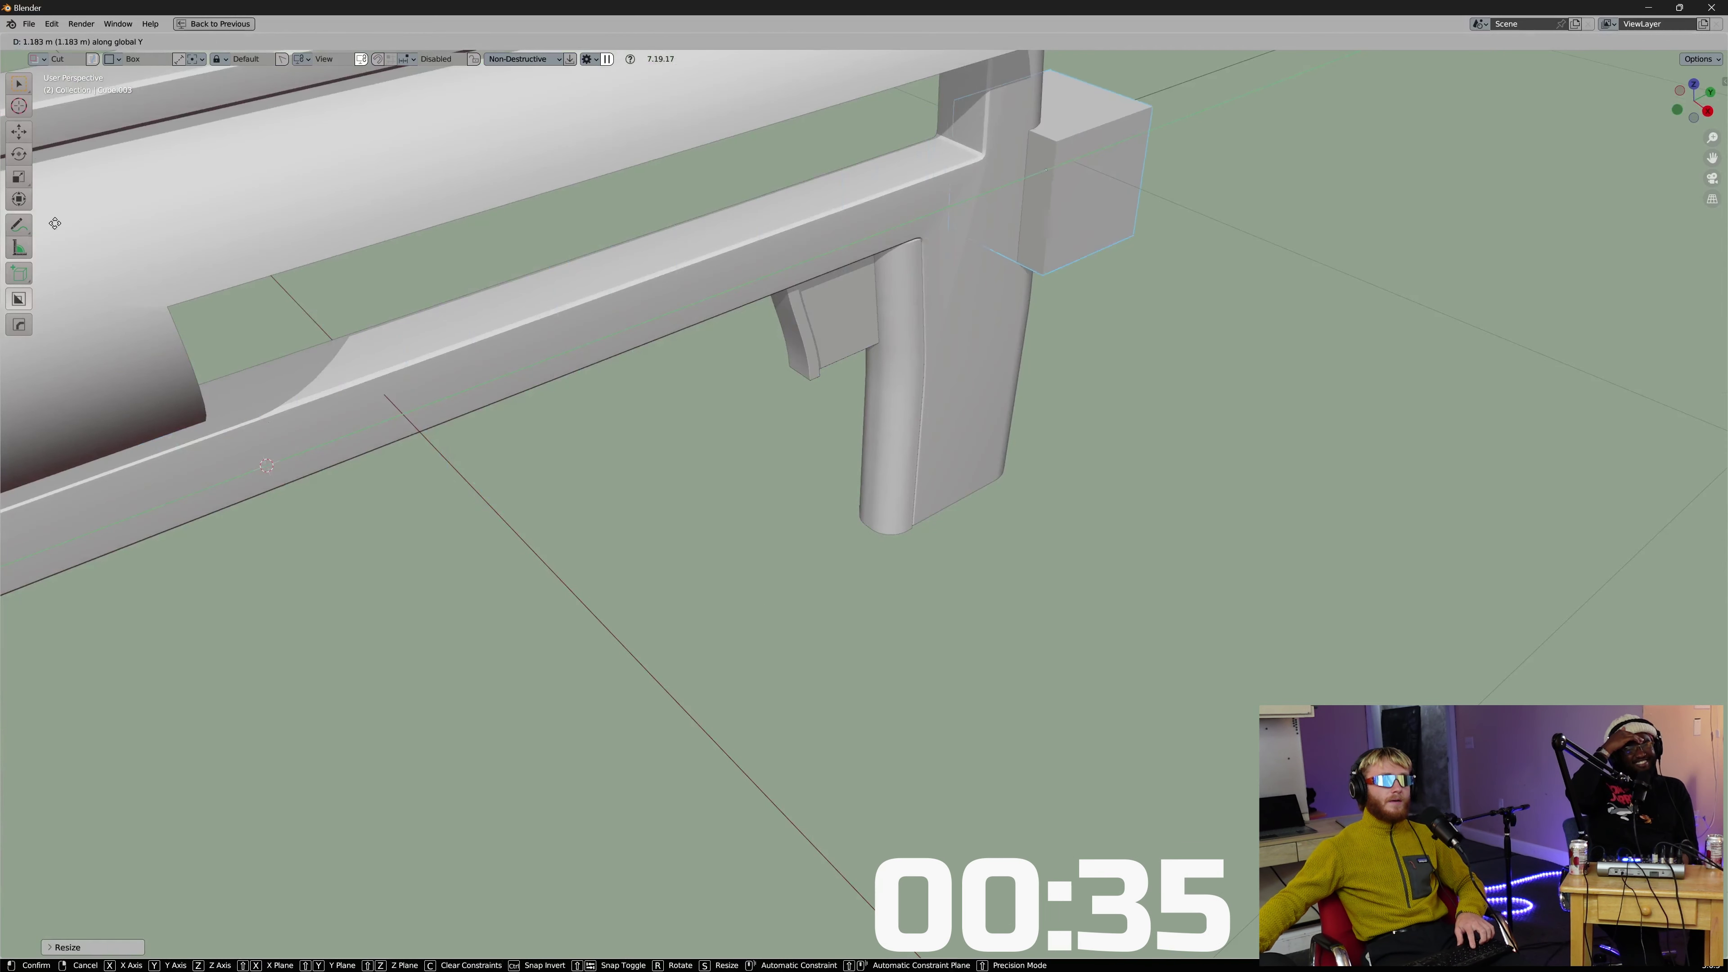
click(54, 220)
Scale the cube to about a third and position it along X so it protrudes from the frame's side above the grip strip.
scroll(468, 241, down, 2)
middle_drag(467, 242, 882, 378)
scroll(882, 379, up, 4)
key(s)
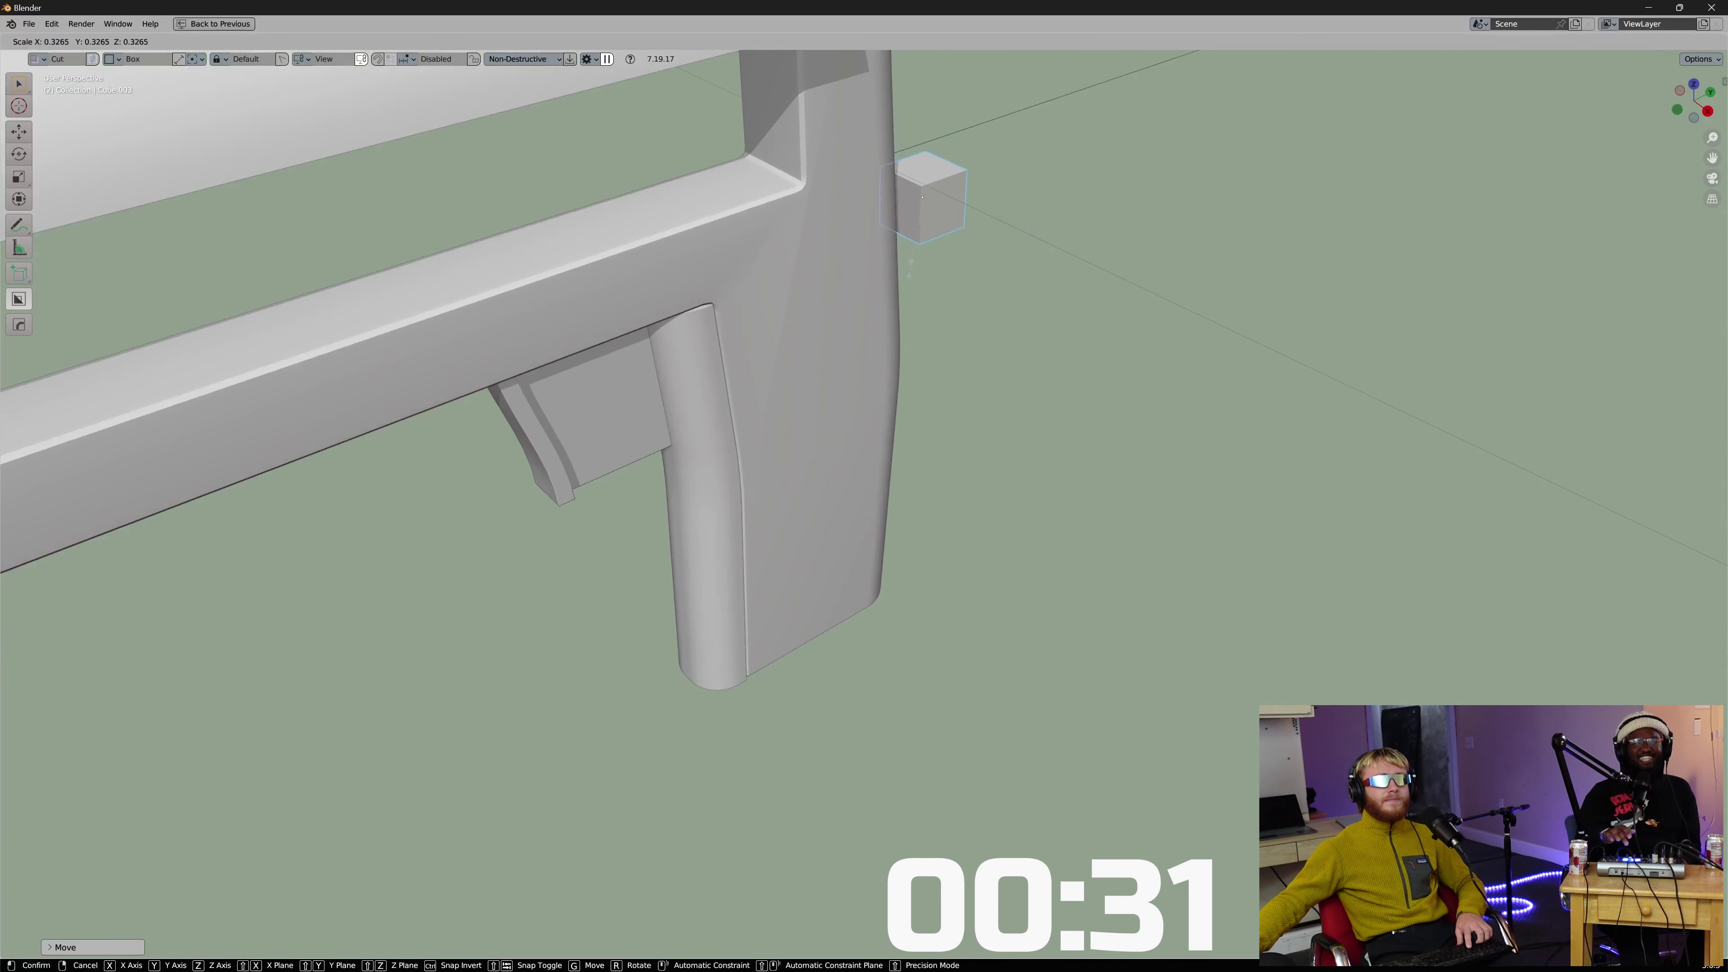
click(946, 255)
scroll(991, 316, up, 2)
key(x)
key(g)
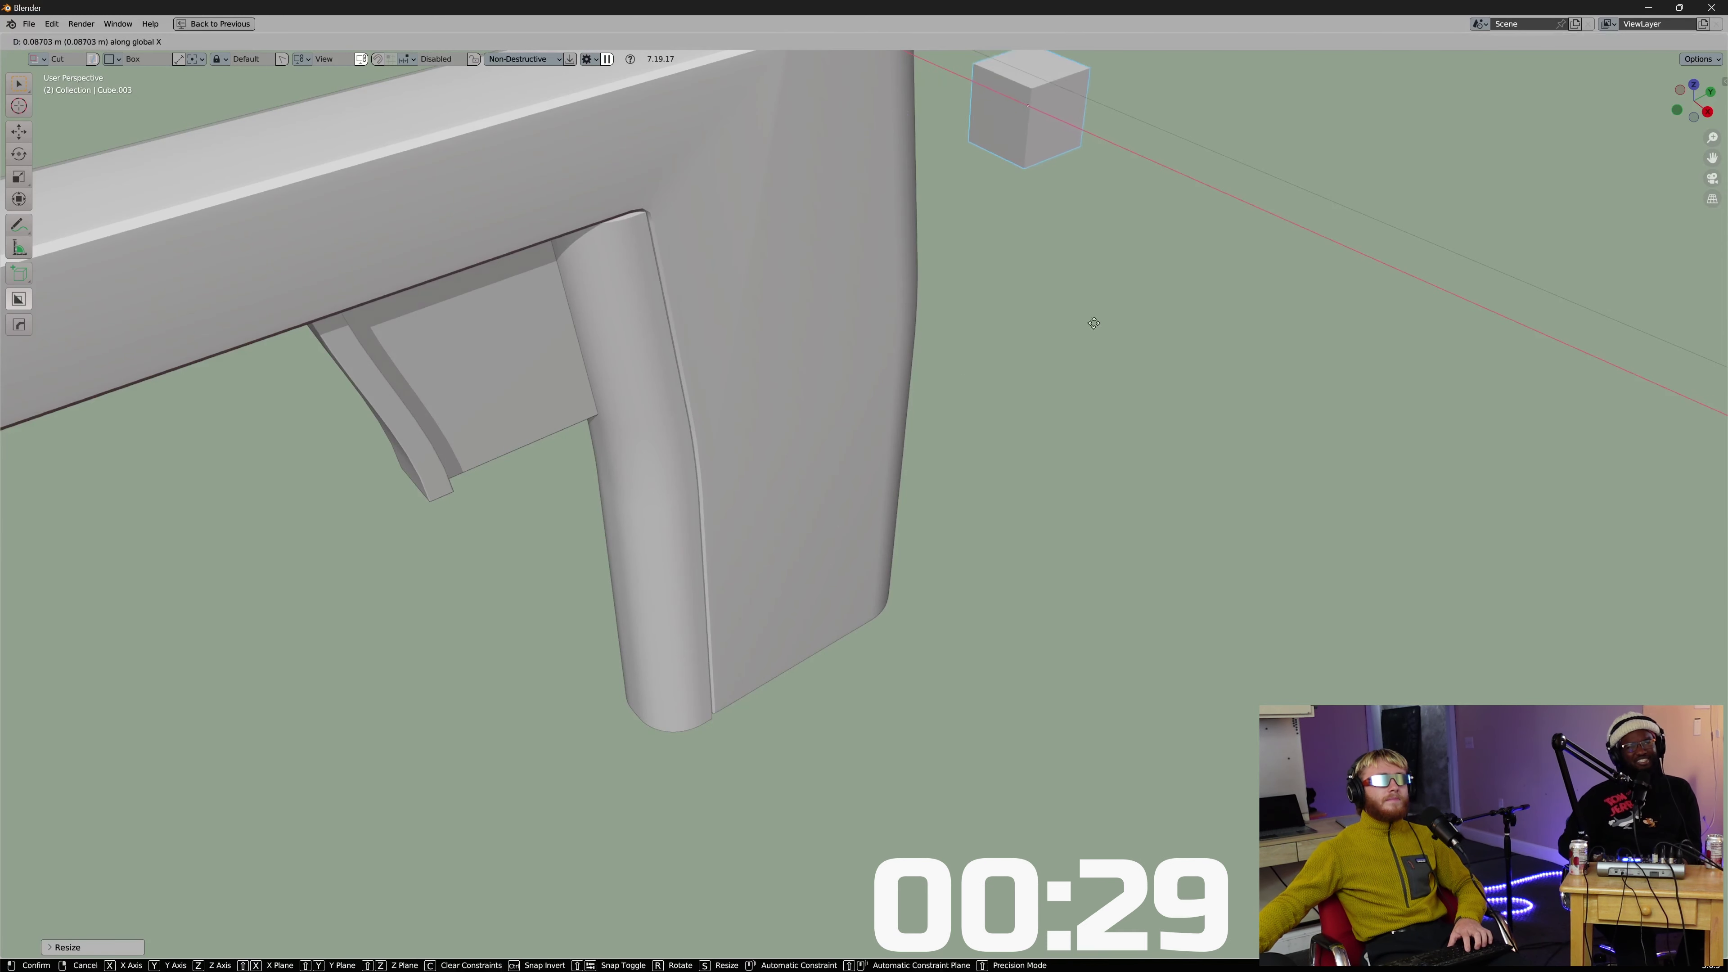
key(z)
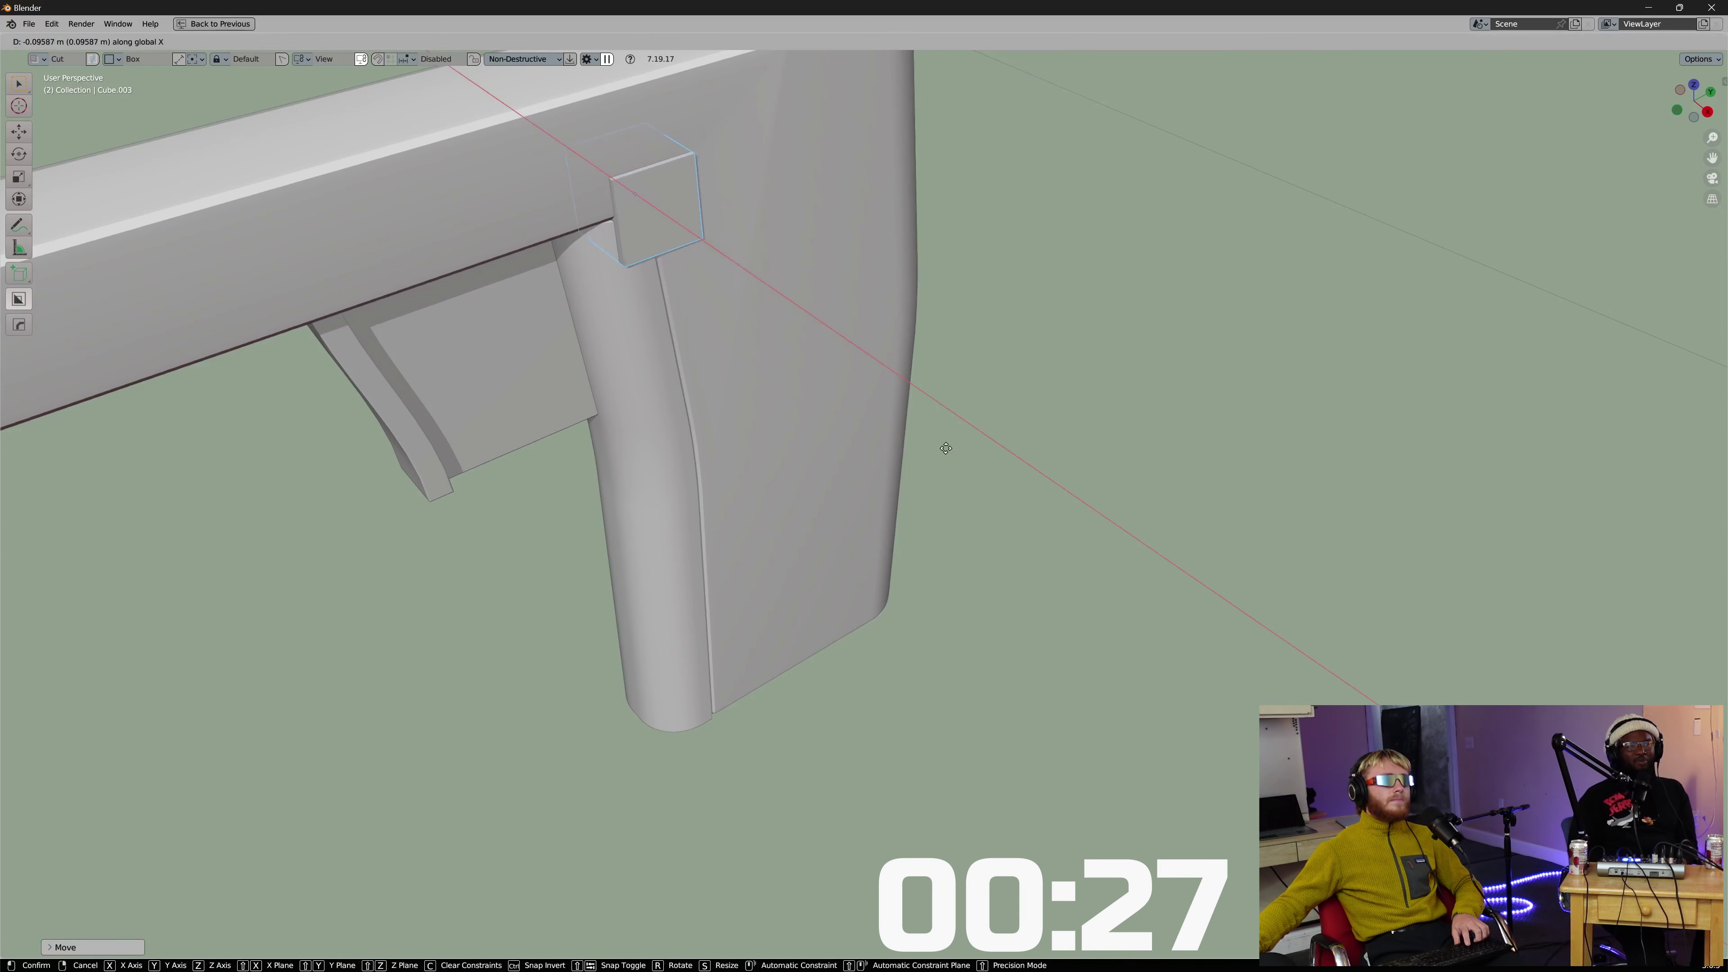
Flatten the cube along Z into a low block and reposition it on the frame's side.
key(s)
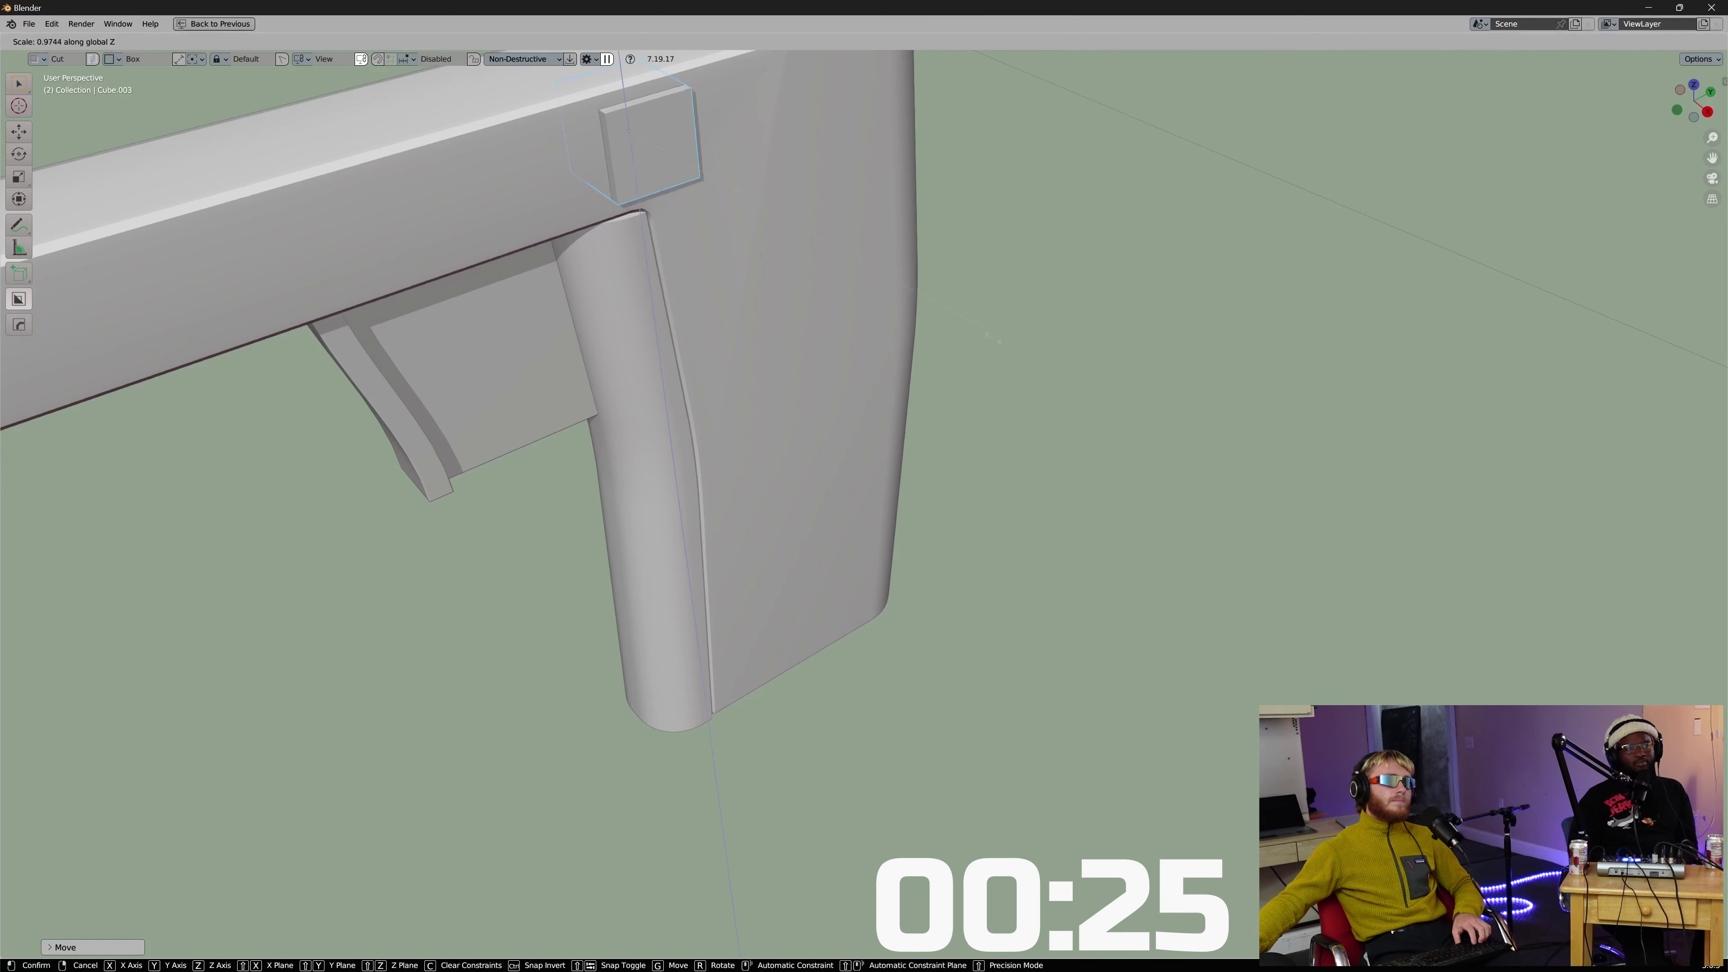
click(782, 179)
key(g)
click(1350, 306)
Slide the flattened block forward along Y until it sits on the frame above the trigger.
shift+middle_drag(835, 351, 865, 360)
key(g)
key(y)
click(898, 665)
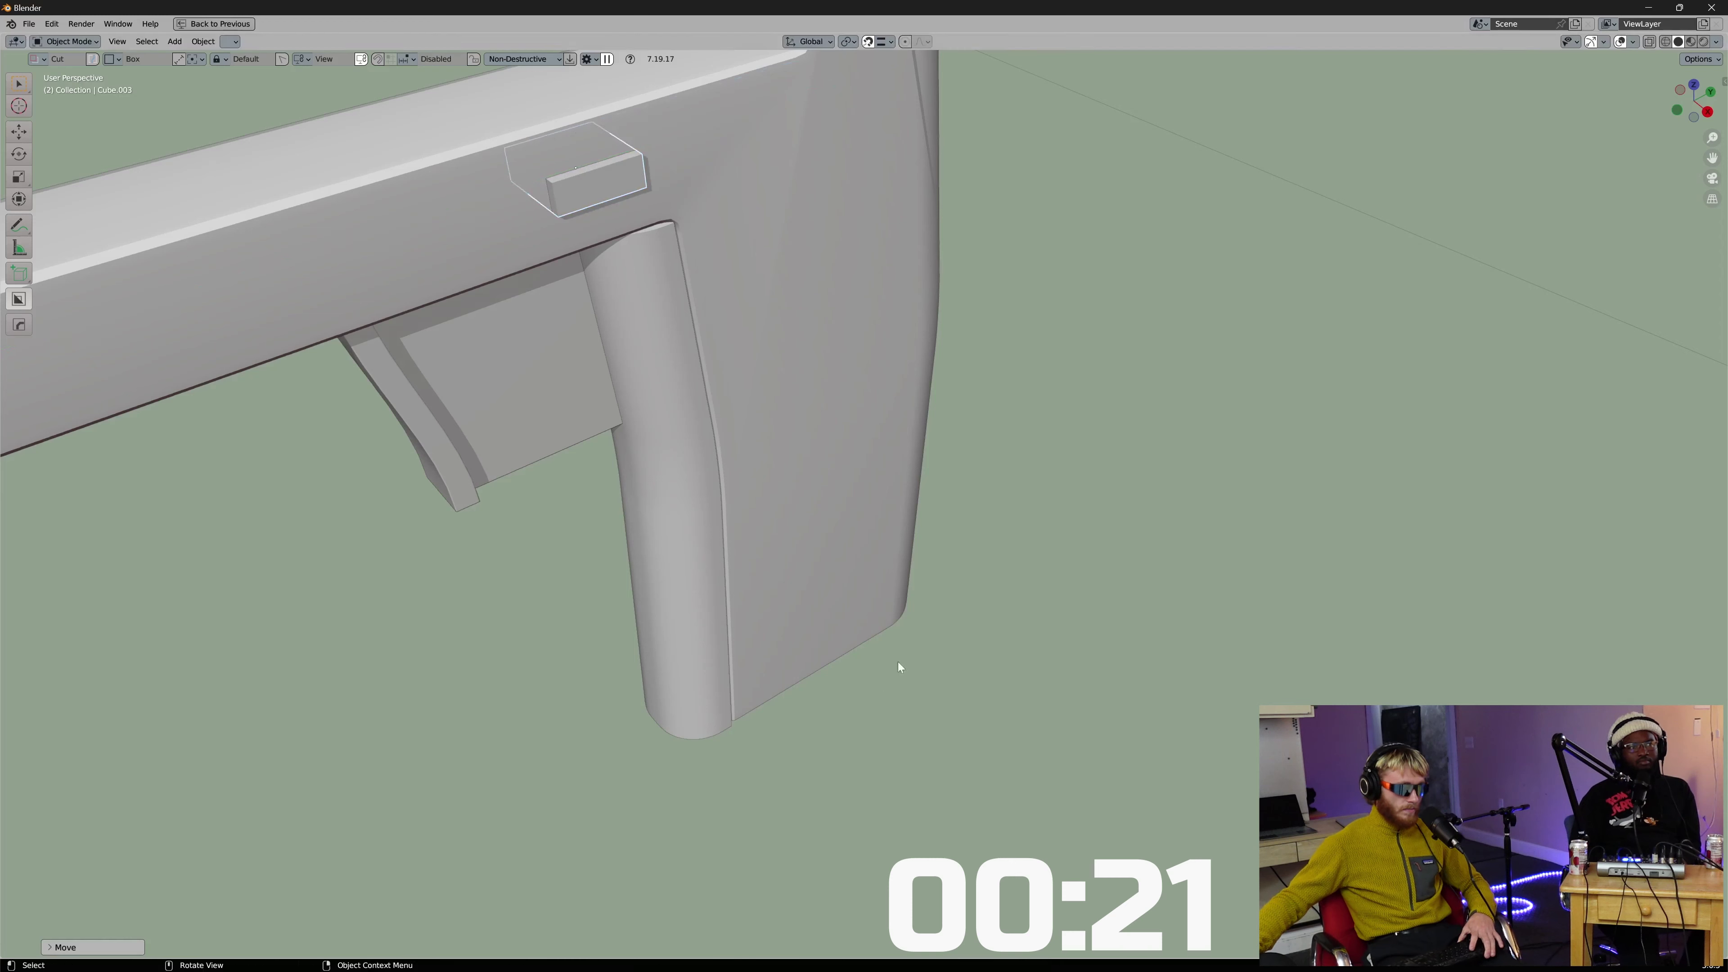
key(g)
key(y)
click(1023, 522)
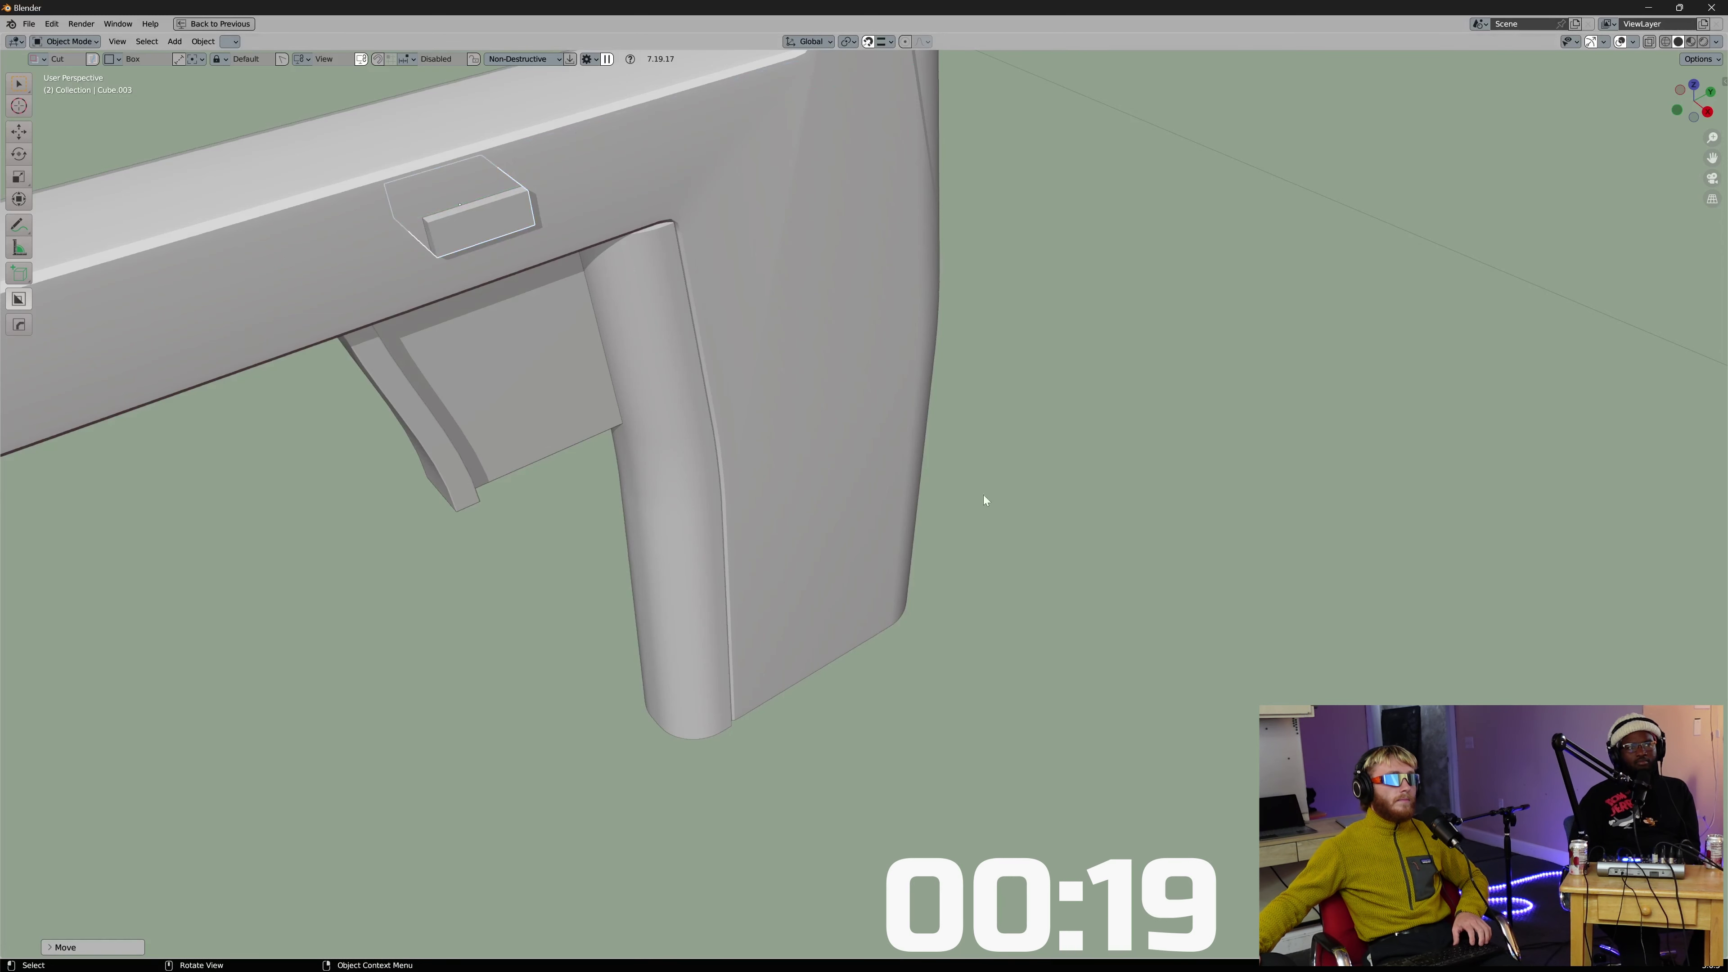
Run the first Shield Technologies operation on the small block above the trigger.
shift+middle_drag(890, 436, 1042, 509)
scroll(1042, 509, up, 1)
key(Tab)
key(Tab)
key(q)
mouse_move(931, 344)
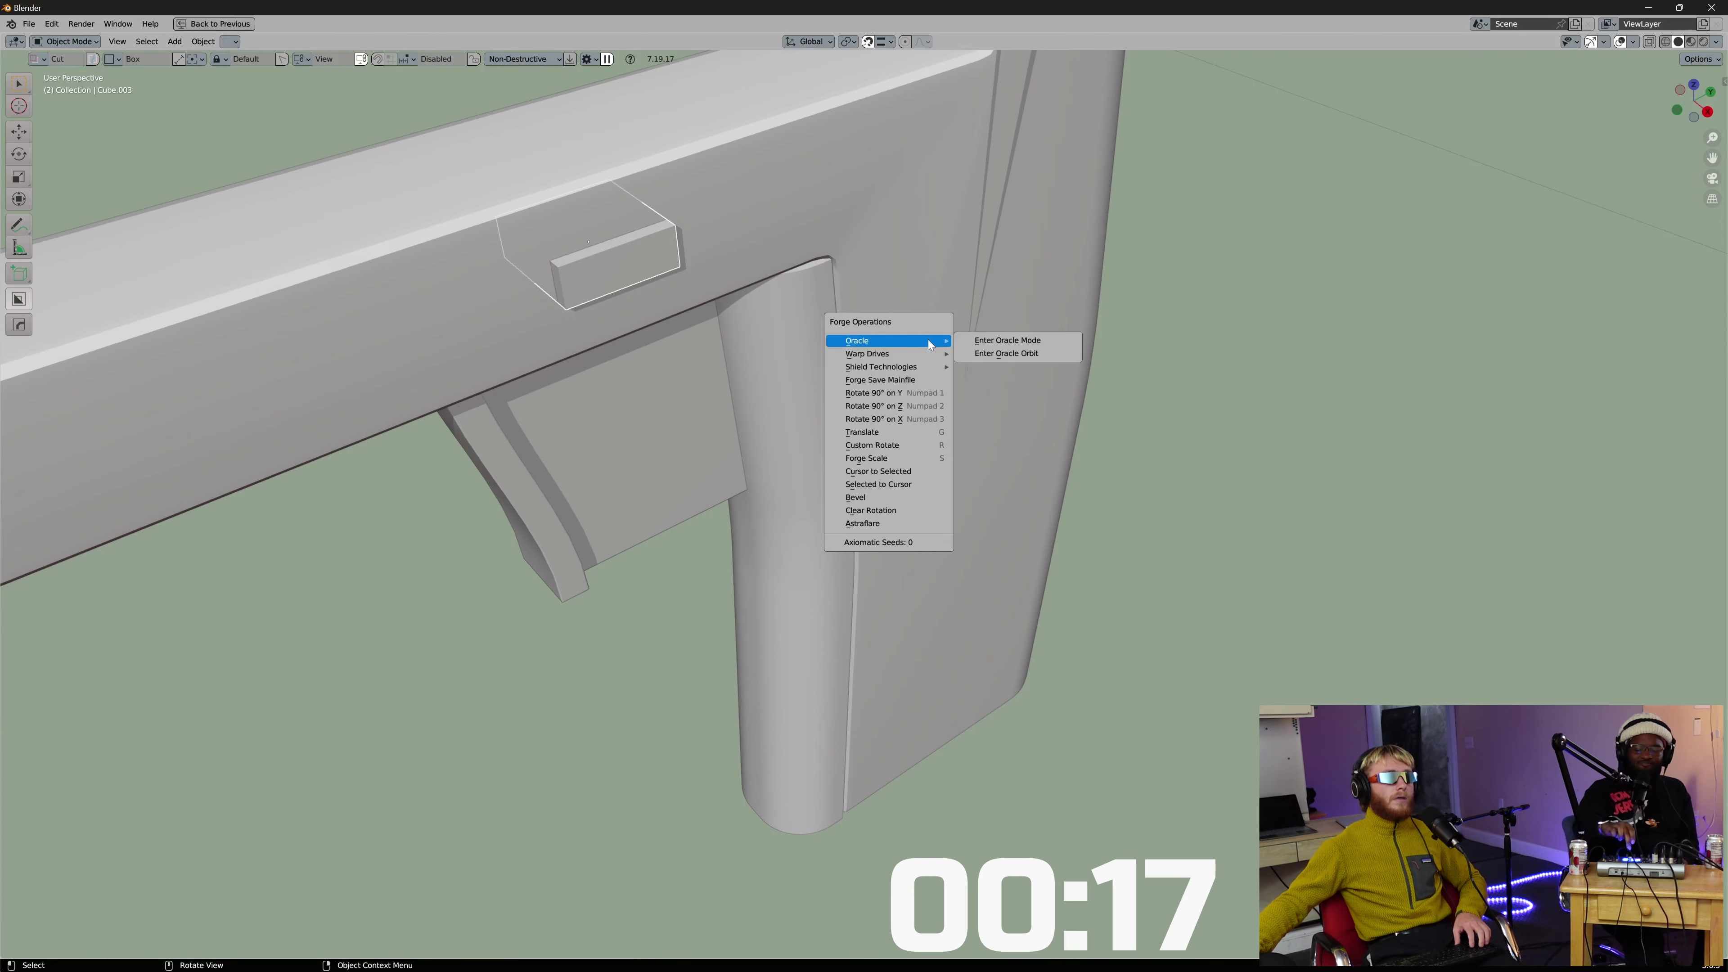
mouse_move(912, 373)
click(1028, 369)
Bevel the block's four short depth edges with several segments to round it into a pill shape.
scroll(830, 367, up, 3)
shift+middle_drag(830, 368, 982, 475)
key(Tab)
middle_drag(508, 194, 637, 200)
scroll(639, 202, down, 1)
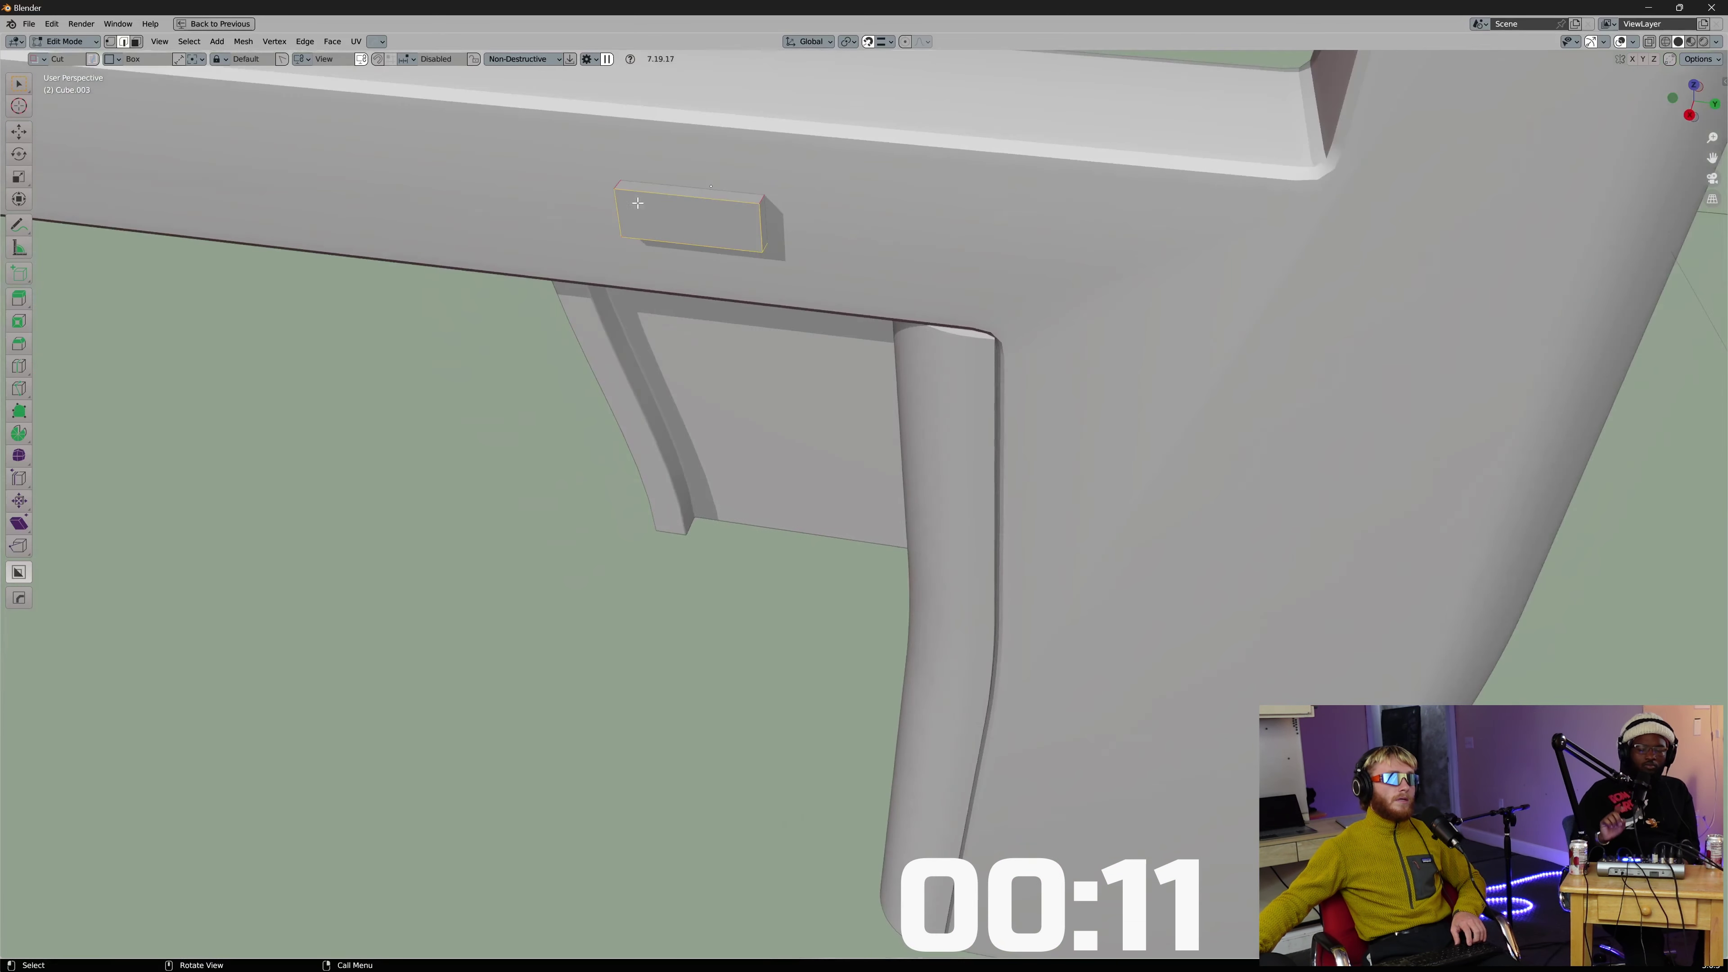
scroll(790, 235, up, 1)
middle_drag(791, 235, 725, 339)
key(ctrl+b)
scroll(755, 378, up, 4)
click(755, 378)
Cut an inset recess into the pill's outer face using a difference boolean with an extrude of 0.004.
key(3)
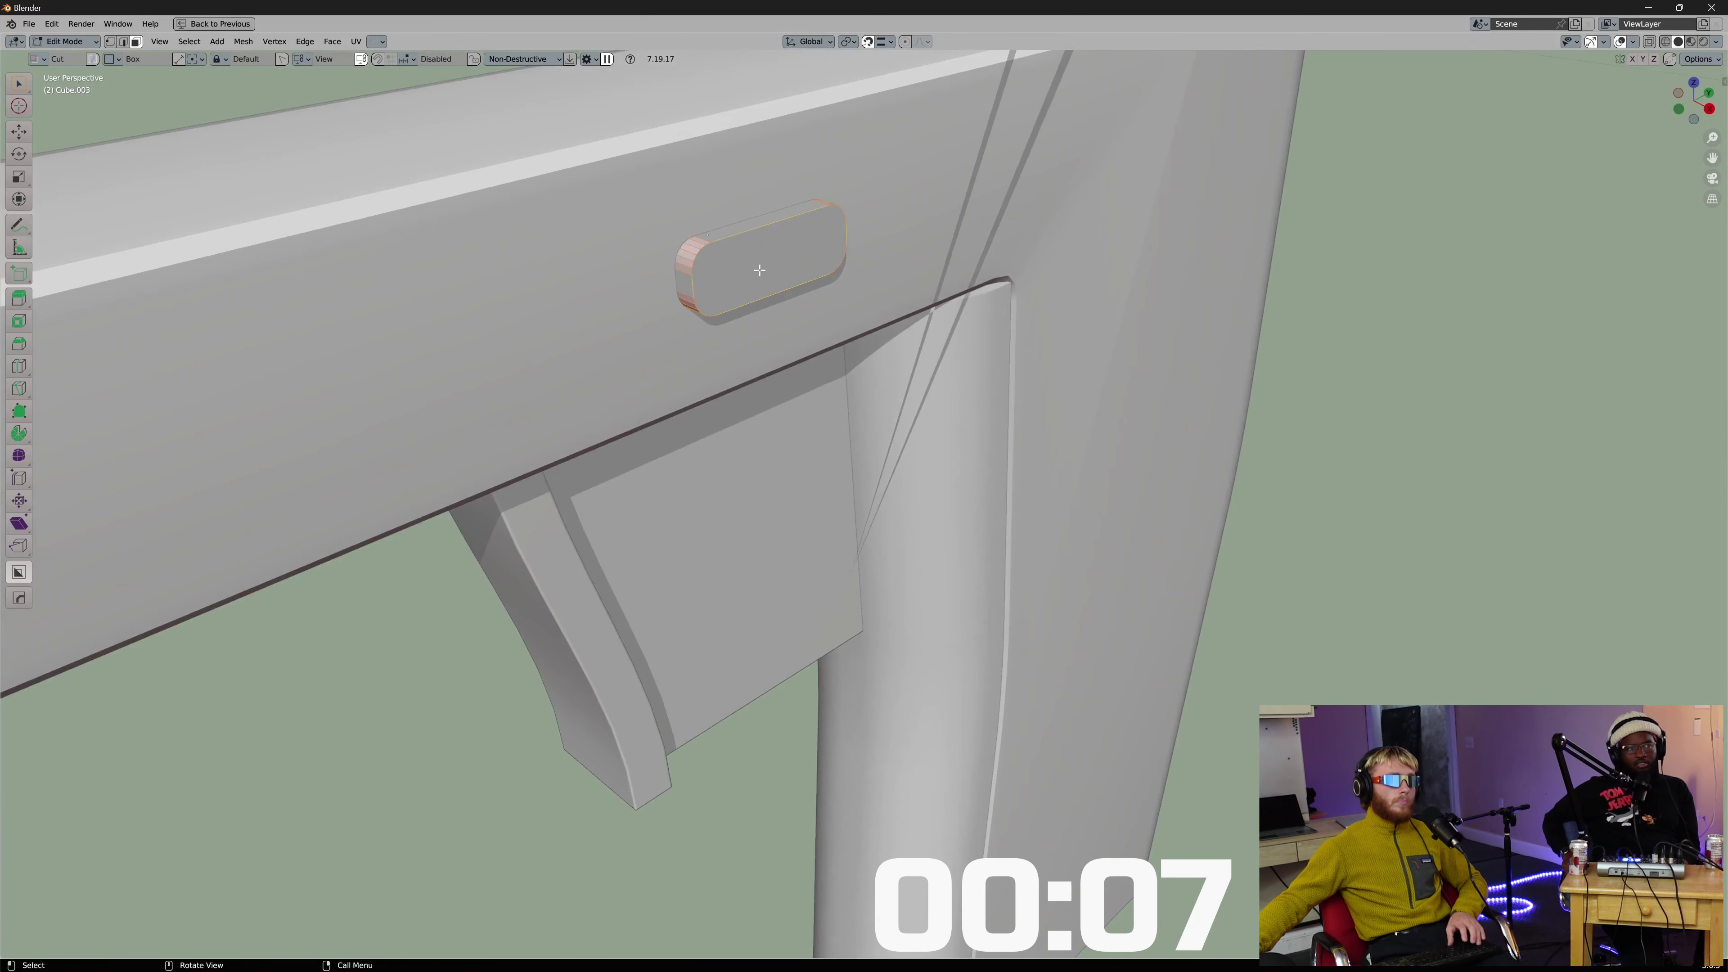
click(759, 271)
key(q)
key(q)
key(Return)
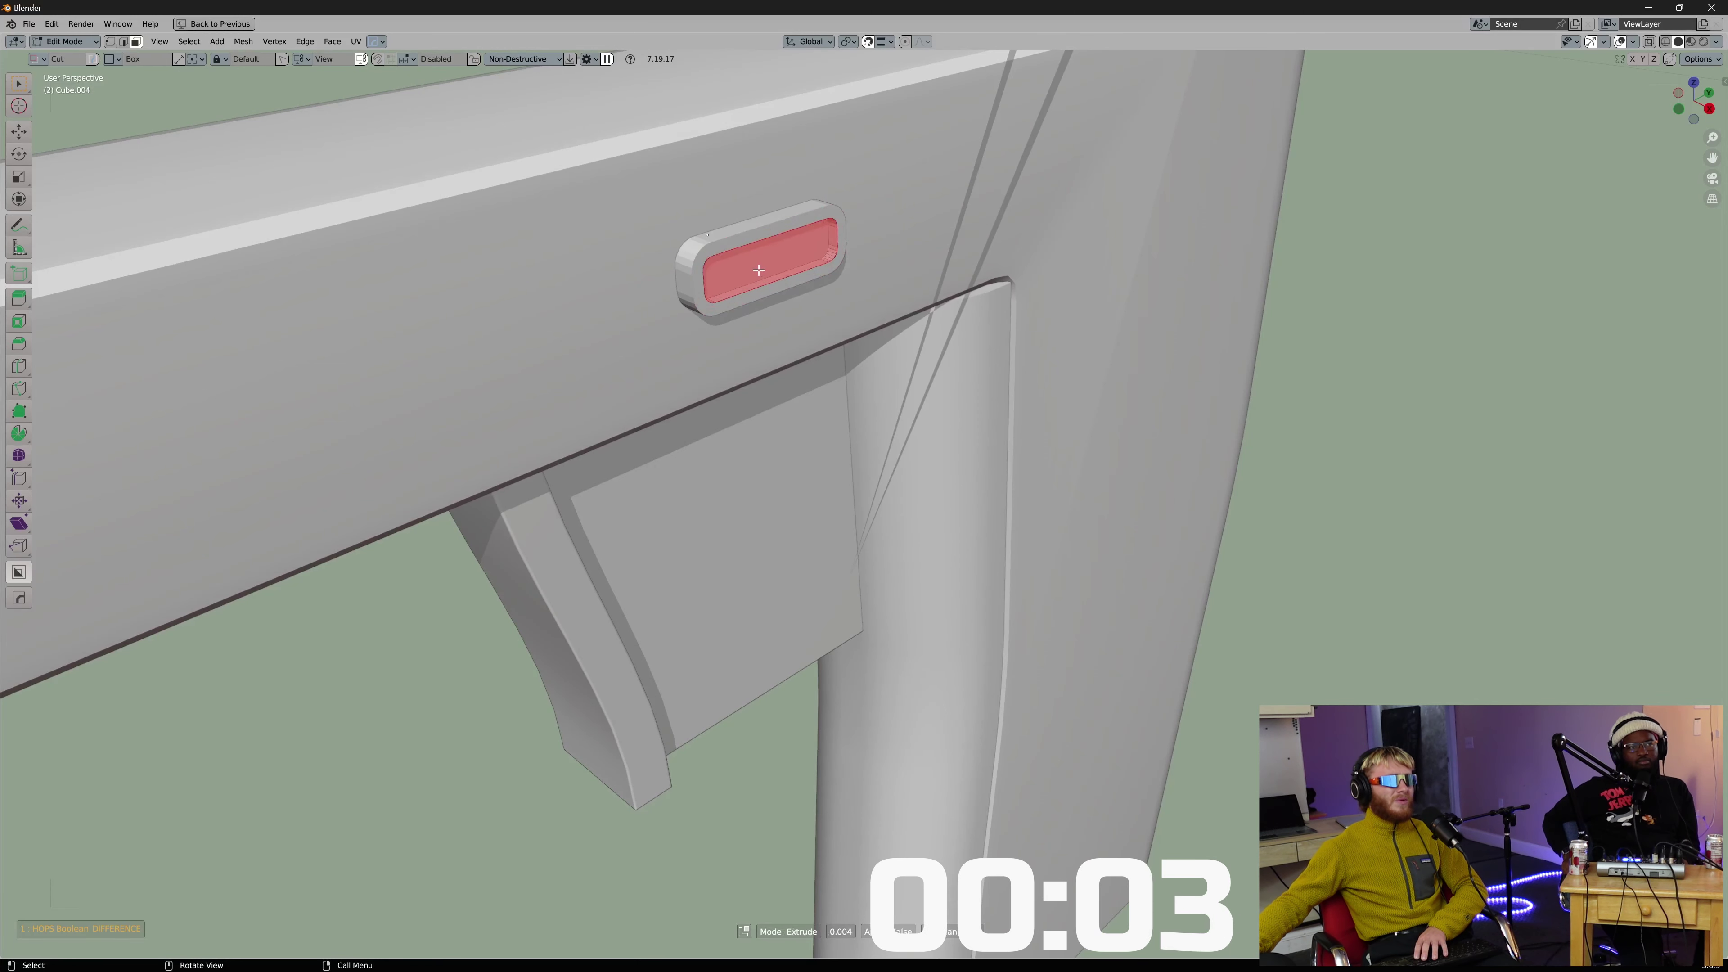
click(758, 270)
Snap the 3D cursor to the recess cutter in the pill-shaped detail.
middle_drag(758, 270, 793, 538)
scroll(747, 264, up, 4)
key(shift+s)
click(738, 396)
scroll(736, 391, down, 4)
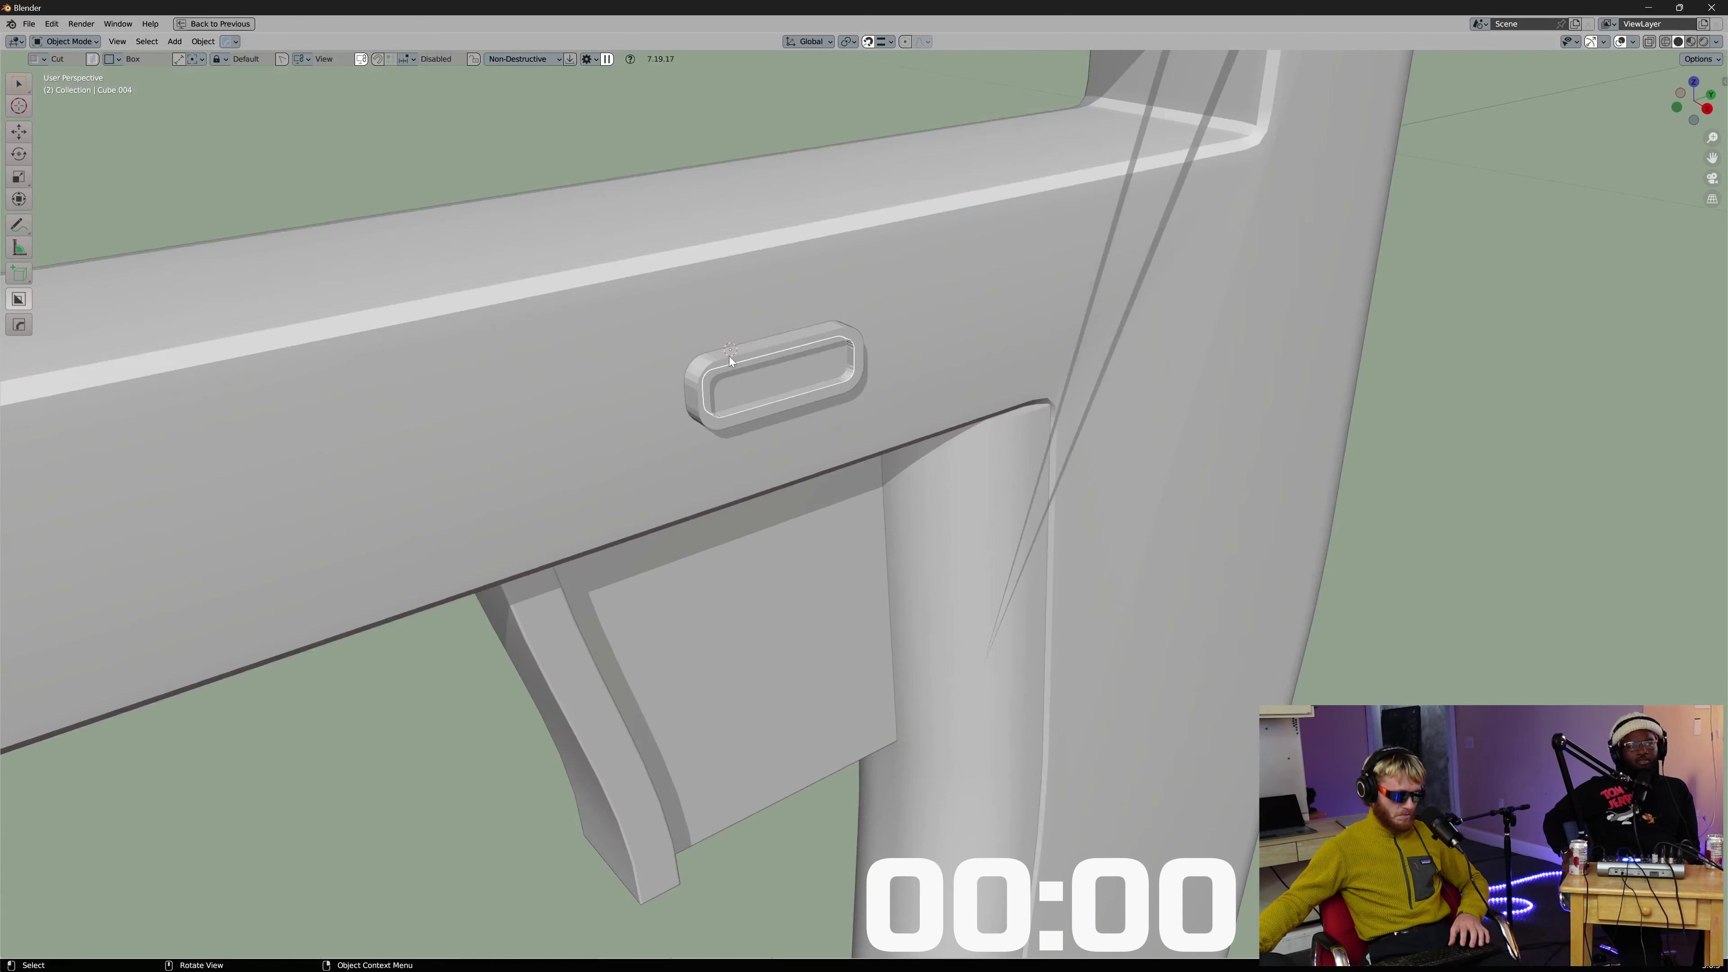
scroll(755, 375, down, 2)
middle_drag(753, 366, 706, 332)
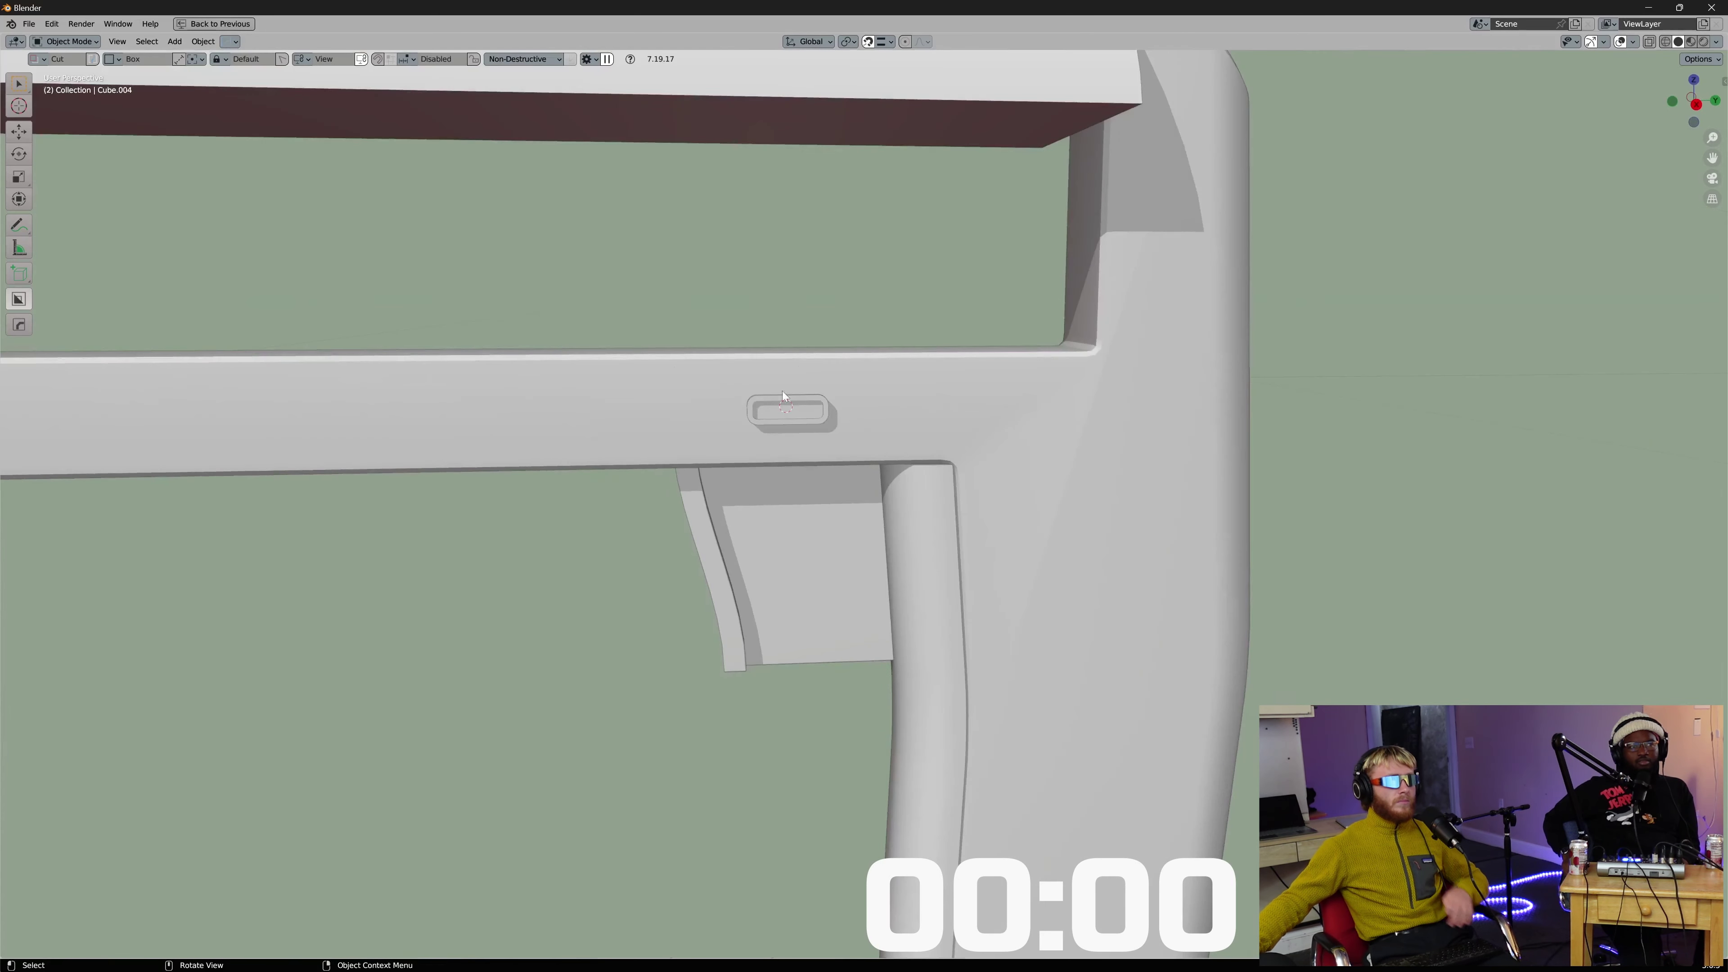
Examine the recessed pill detail above the trigger and how it sits on the frame.
scroll(781, 390, up, 6)
click(719, 271)
scroll(719, 271, down, 2)
middle_drag(757, 301, 934, 383)
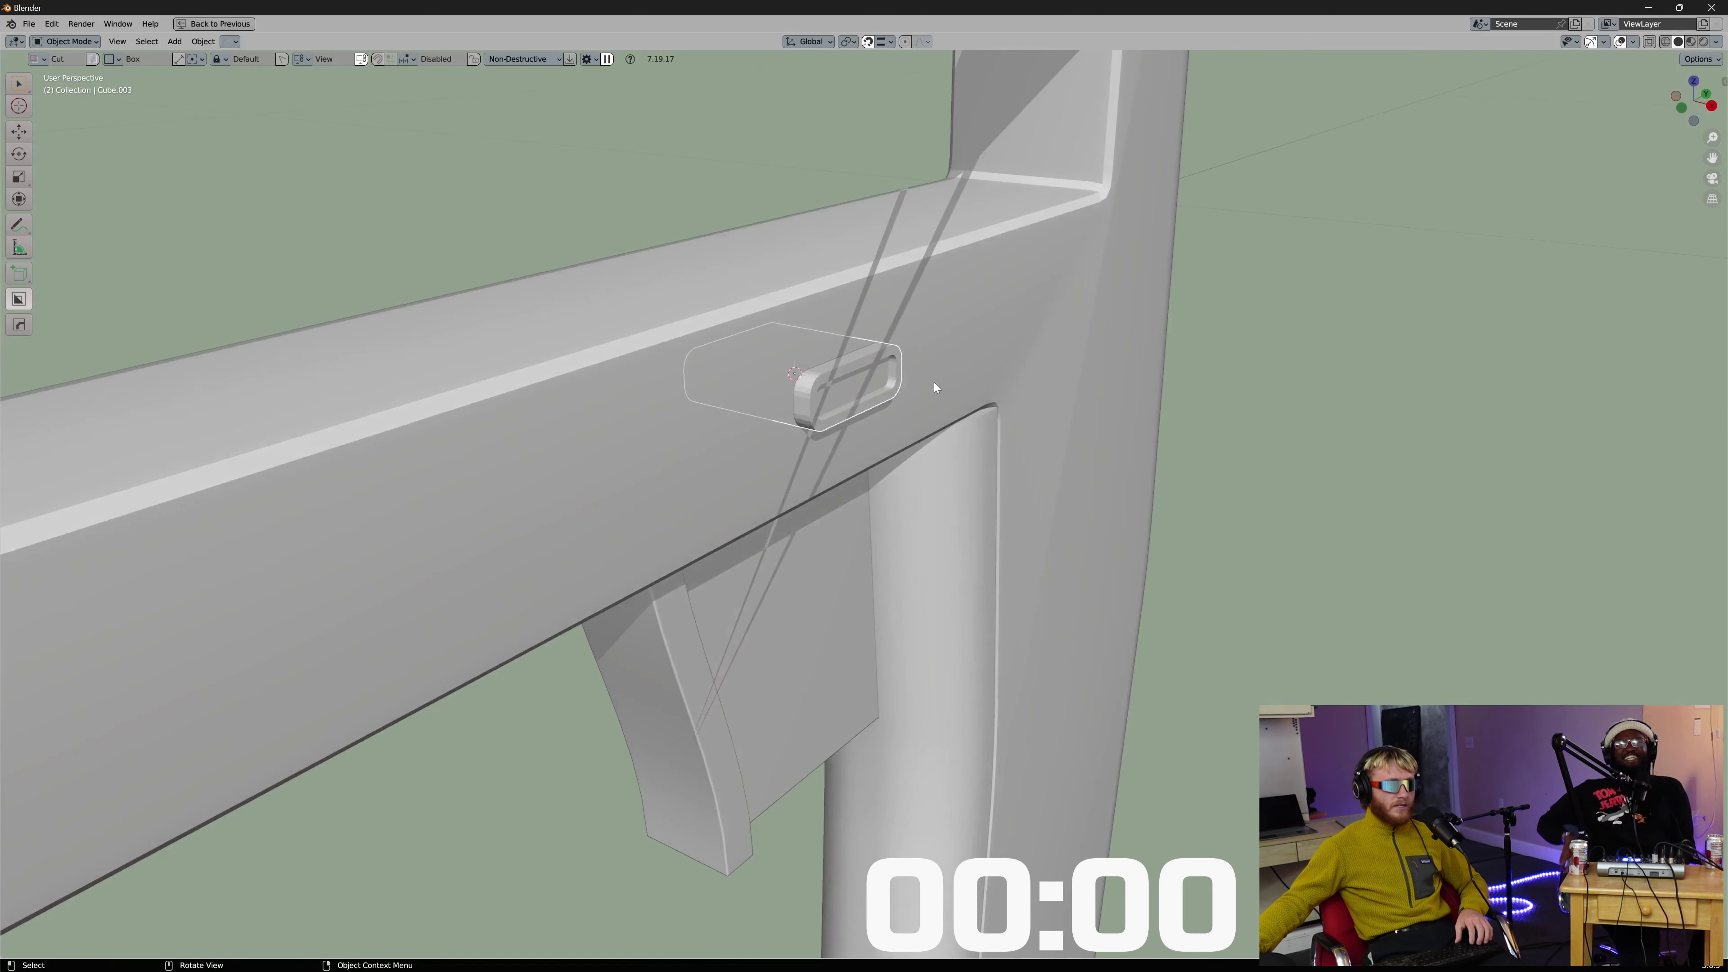
scroll(1064, 371, down, 8)
key(q)
mouse_move(1038, 300)
key(q)
key(Escape)
click(1100, 465)
scroll(1100, 465, up, 3)
middle_drag(1100, 465, 1033, 446)
scroll(1006, 435, down, 3)
middle_drag(775, 436, 861, 403)
scroll(861, 404, up, 1)
scroll(1009, 425, down, 5)
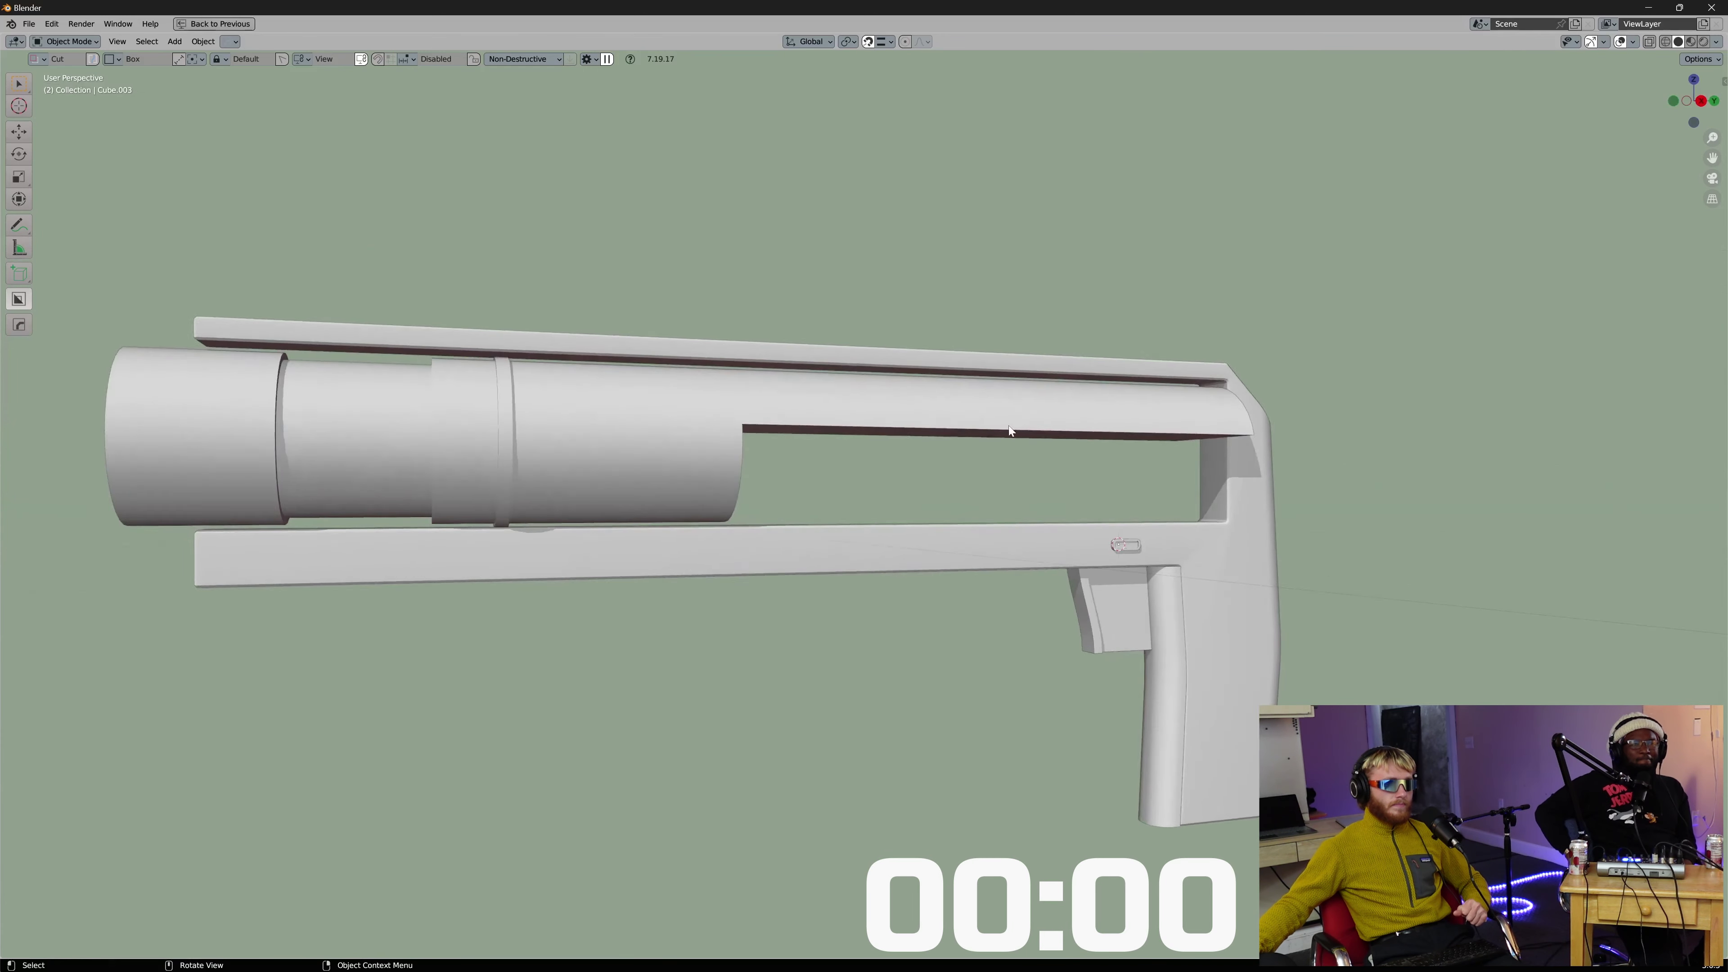
Check the frame's mesh in edit mode and review the complete pistol from the front and side.
middle_drag(1008, 426, 962, 484)
scroll(1046, 428, down, 3)
middle_drag(883, 528, 809, 486)
scroll(762, 463, up, 2)
click(707, 438)
scroll(832, 450, up, 4)
scroll(790, 282, down, 2)
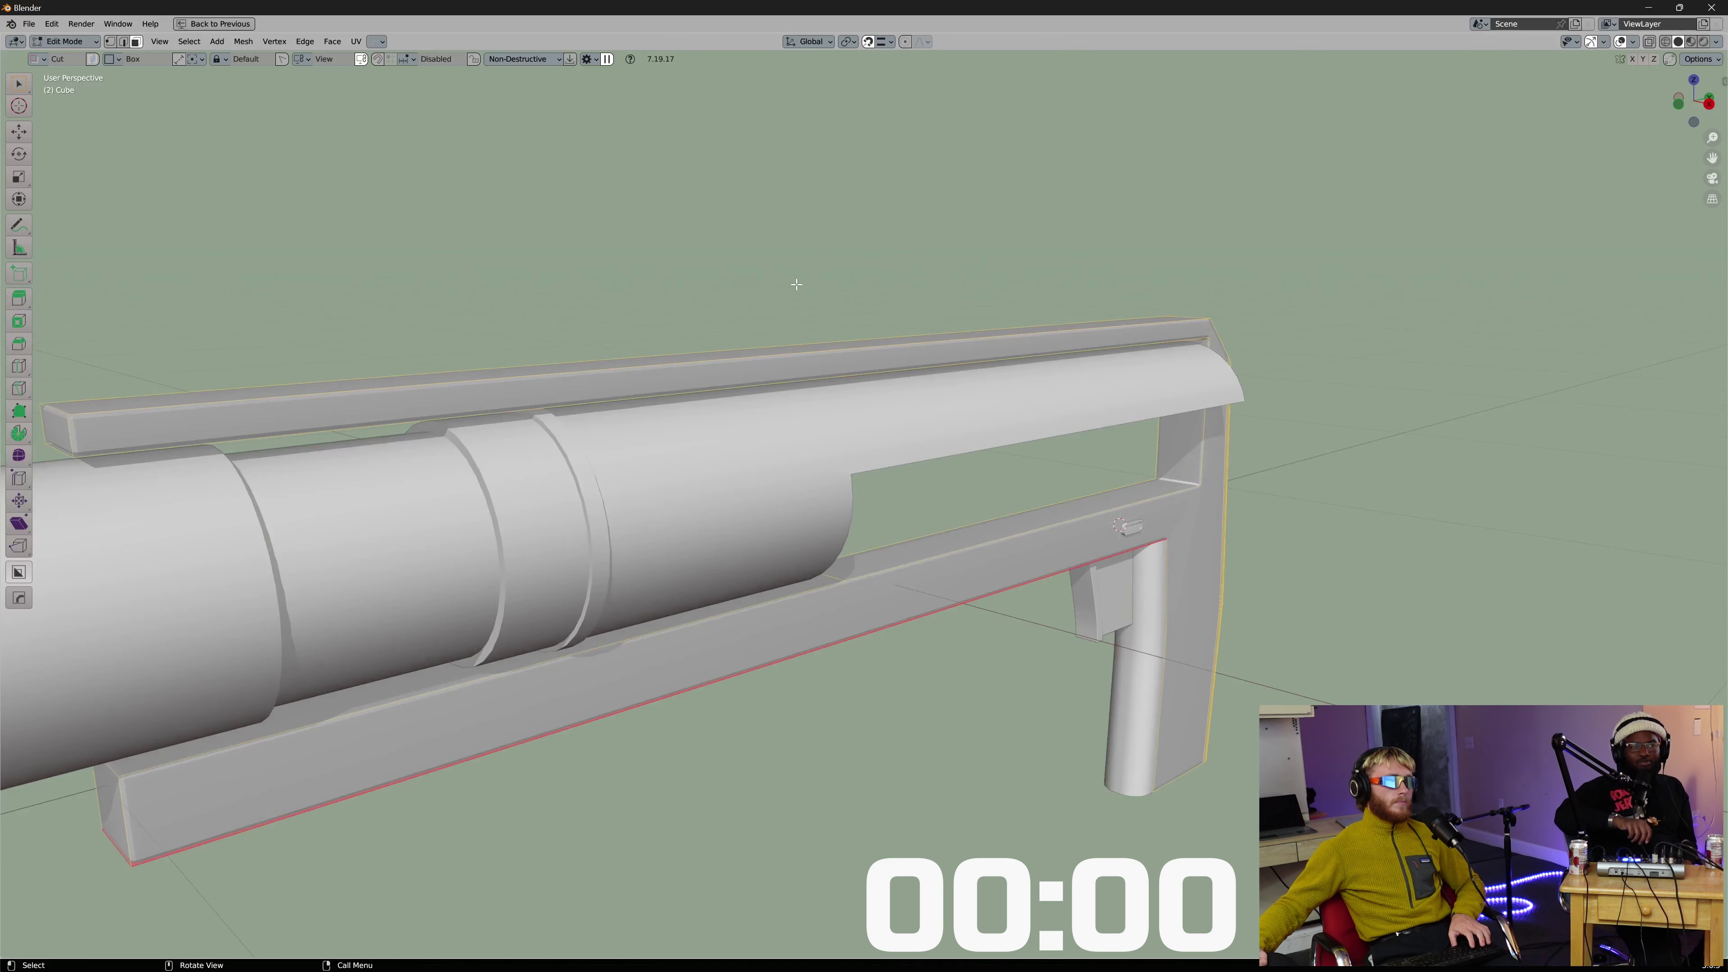
scroll(718, 281, down, 4)
middle_drag(718, 282, 752, 483)
key(Tab)
key(Tab)
scroll(860, 388, down, 2)
scroll(880, 391, up, 2)
mouse_move(880, 391)
middle_down()
mouse_move(928, 391)
mouse_move(864, 373)
middle_up()
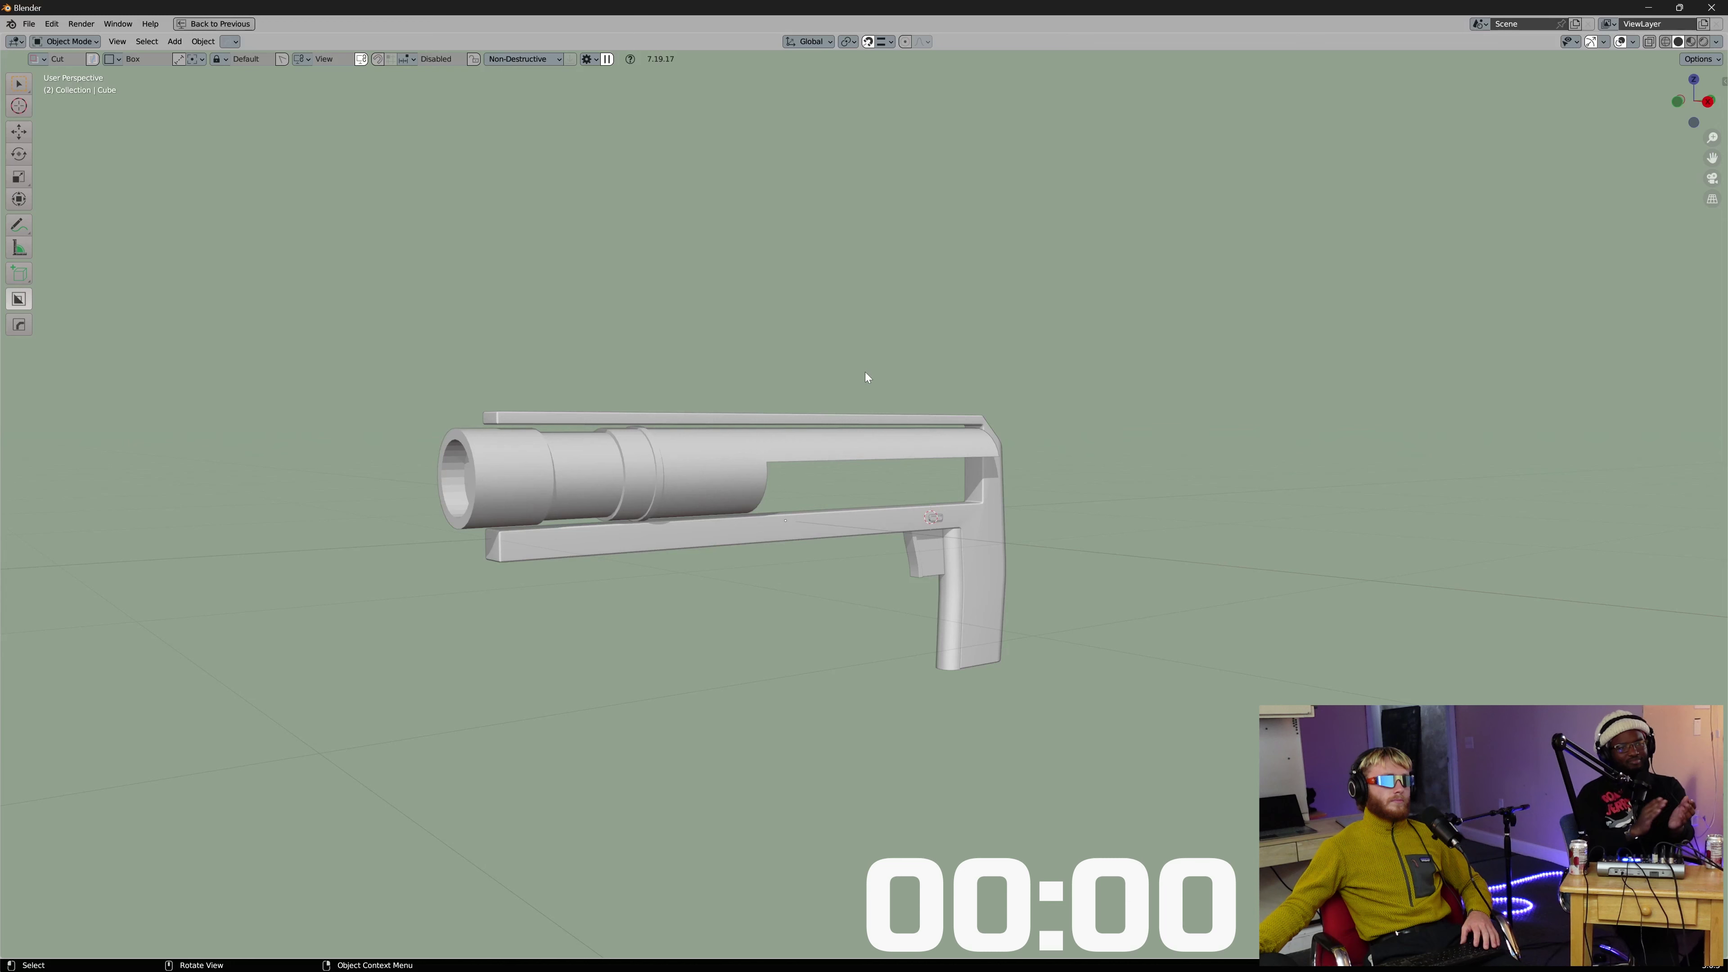
middle_drag(865, 373, 877, 370)
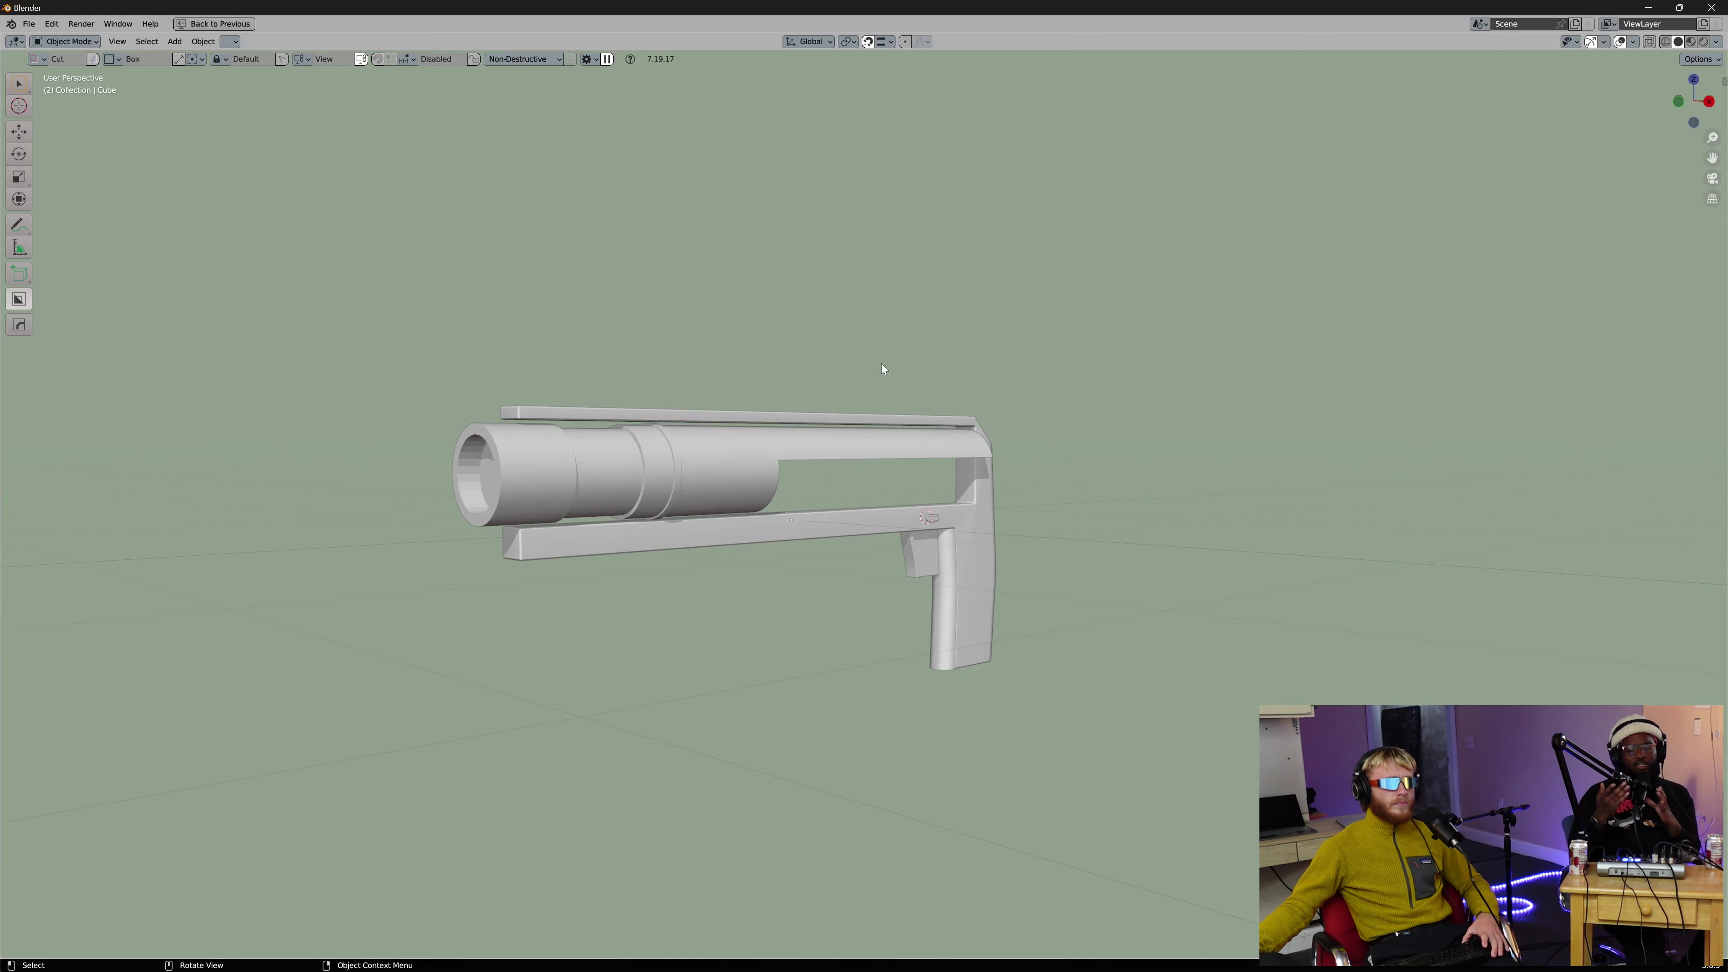
scroll(884, 367, up, 1)
middle_drag(898, 415, 915, 397)
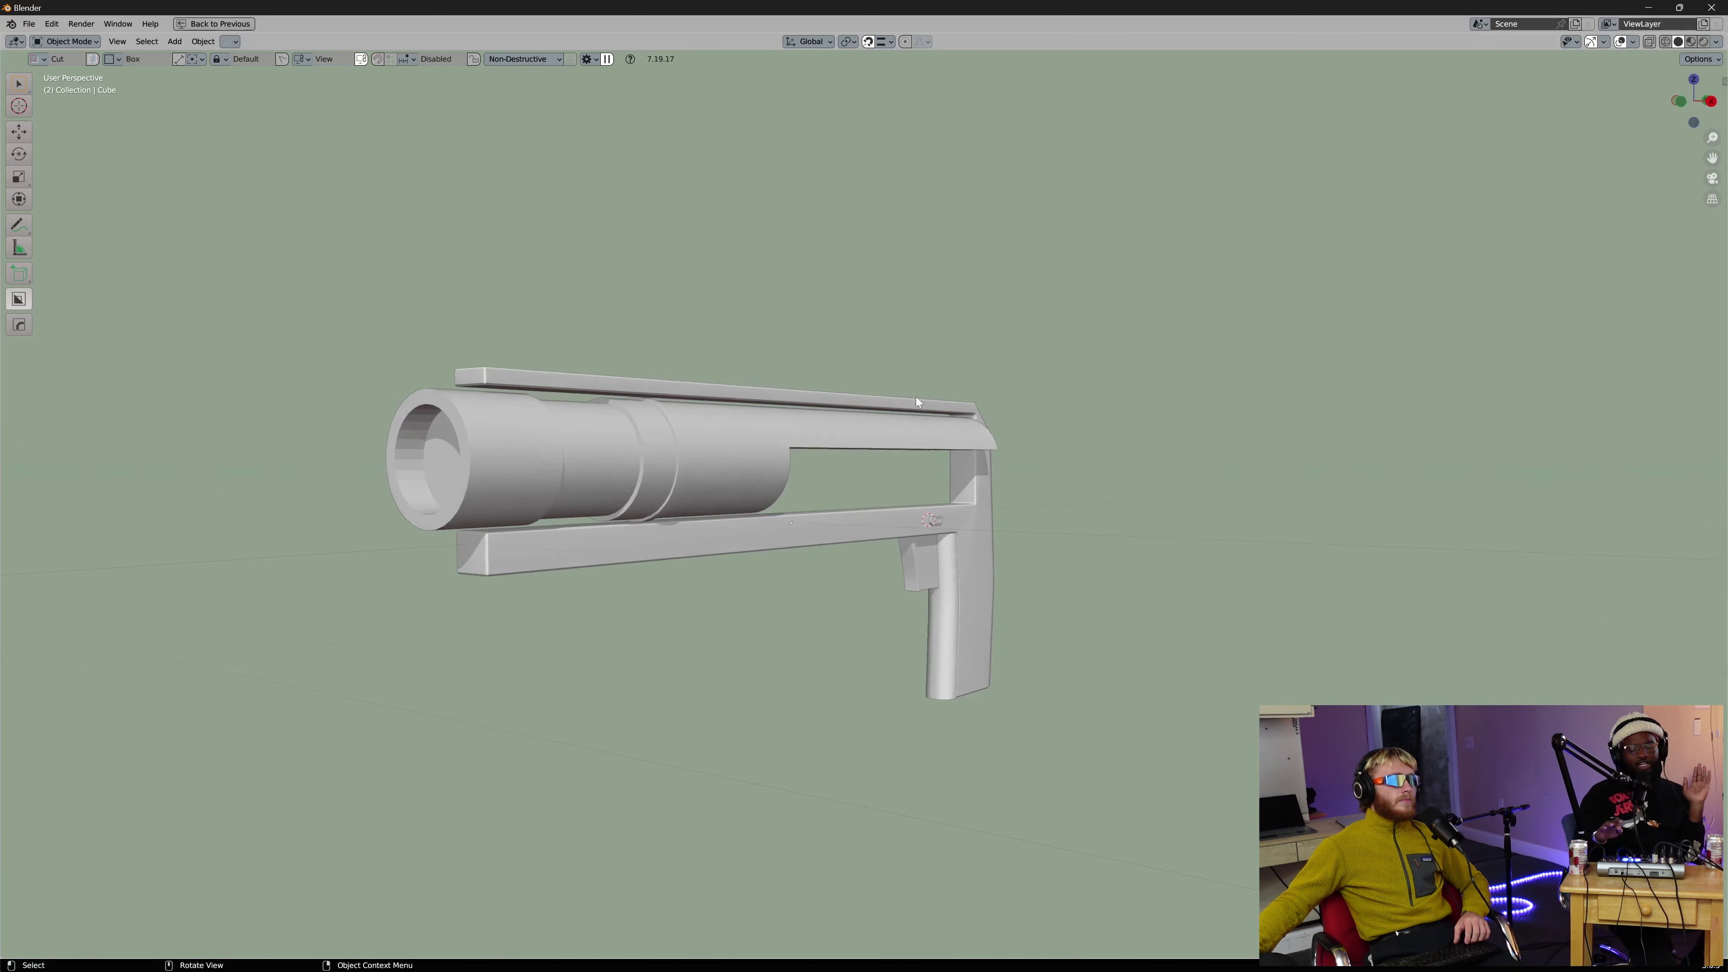
Save the file as surge_2.blend in the forgeworld_blender folder on the Desktop.
click(28, 24)
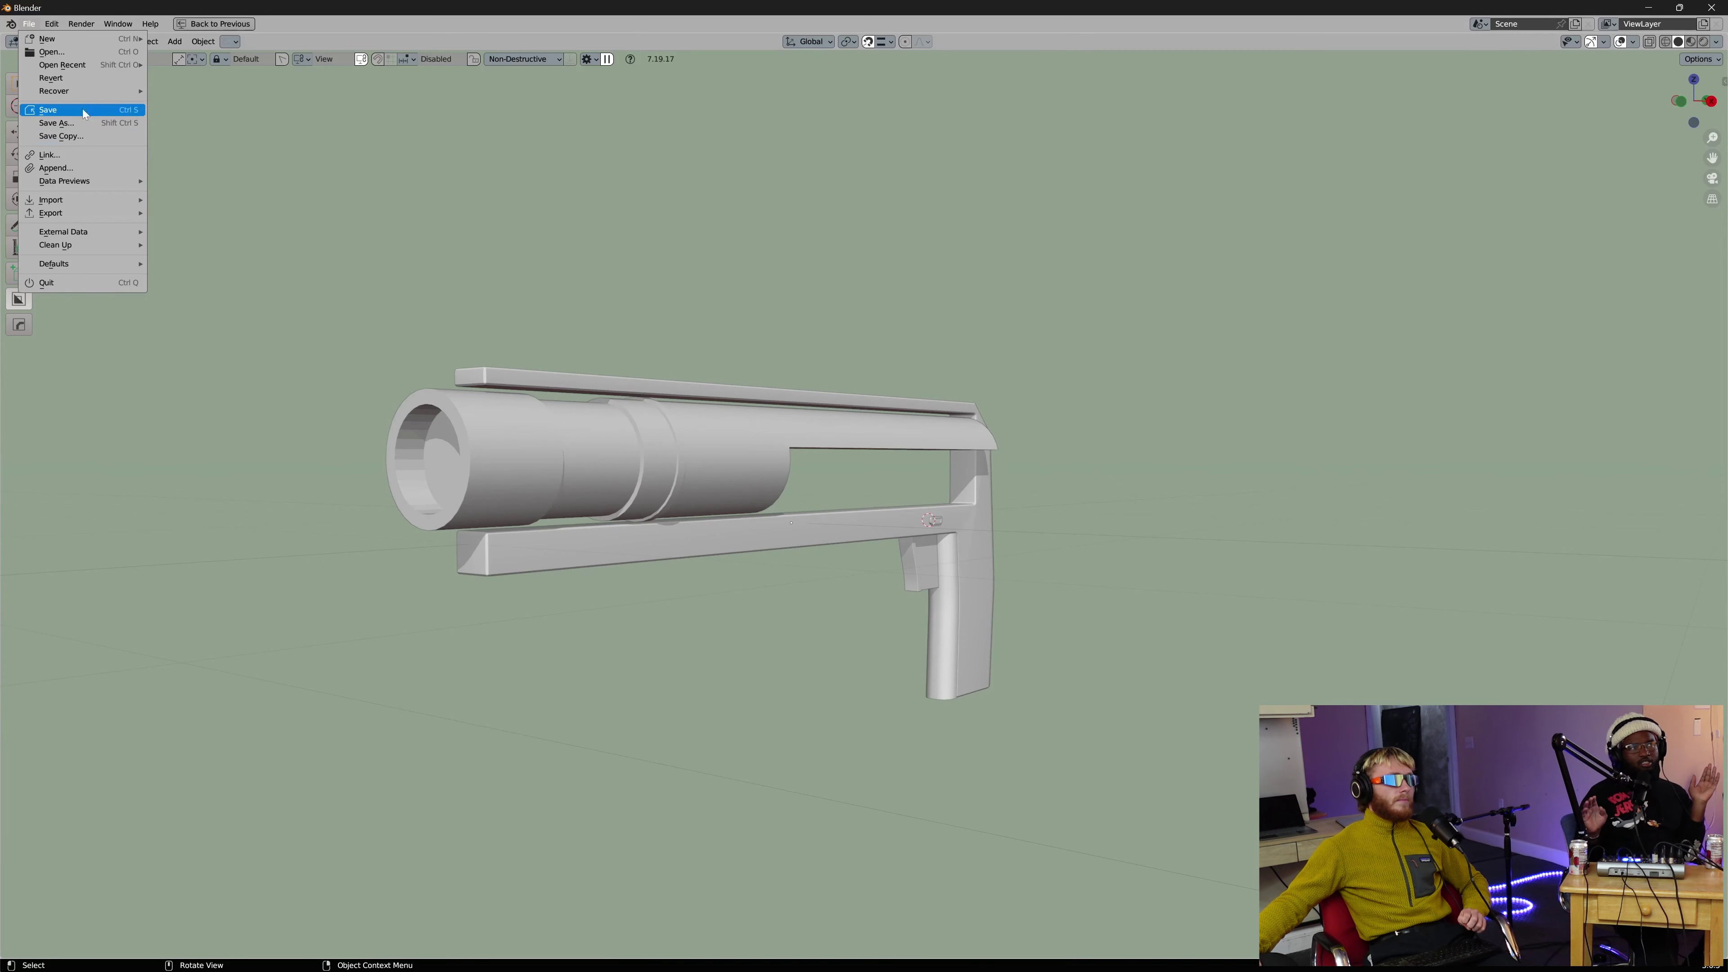
click(98, 111)
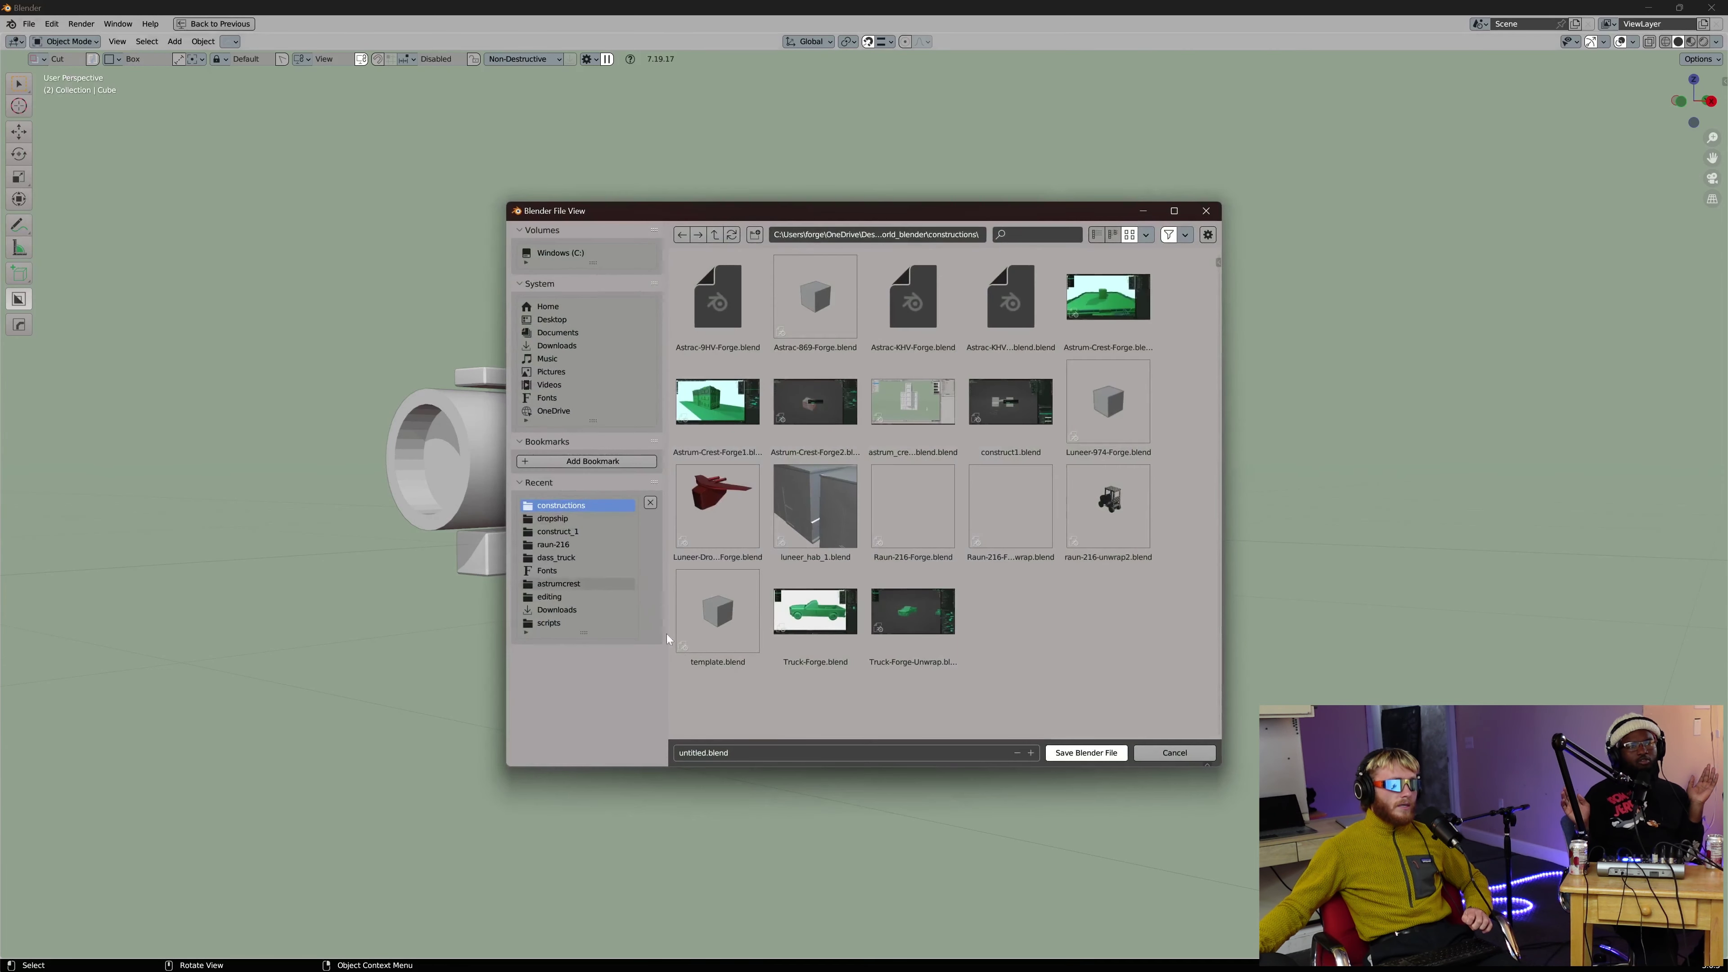
click(704, 754)
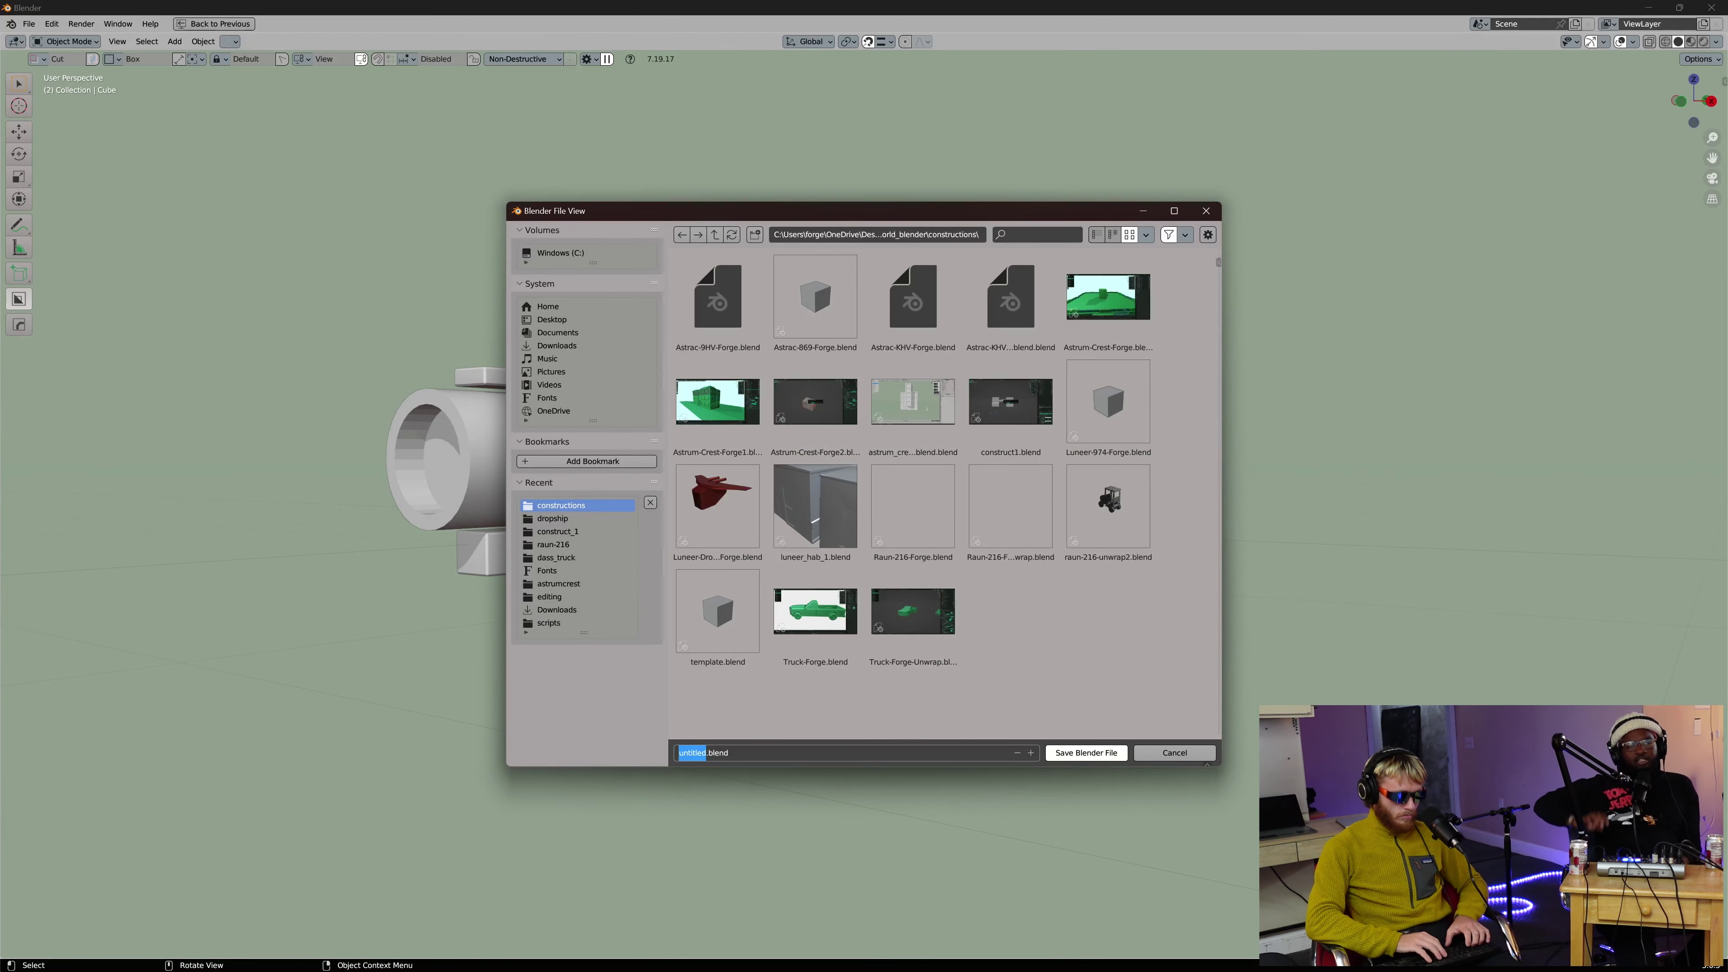
text(surge_2)
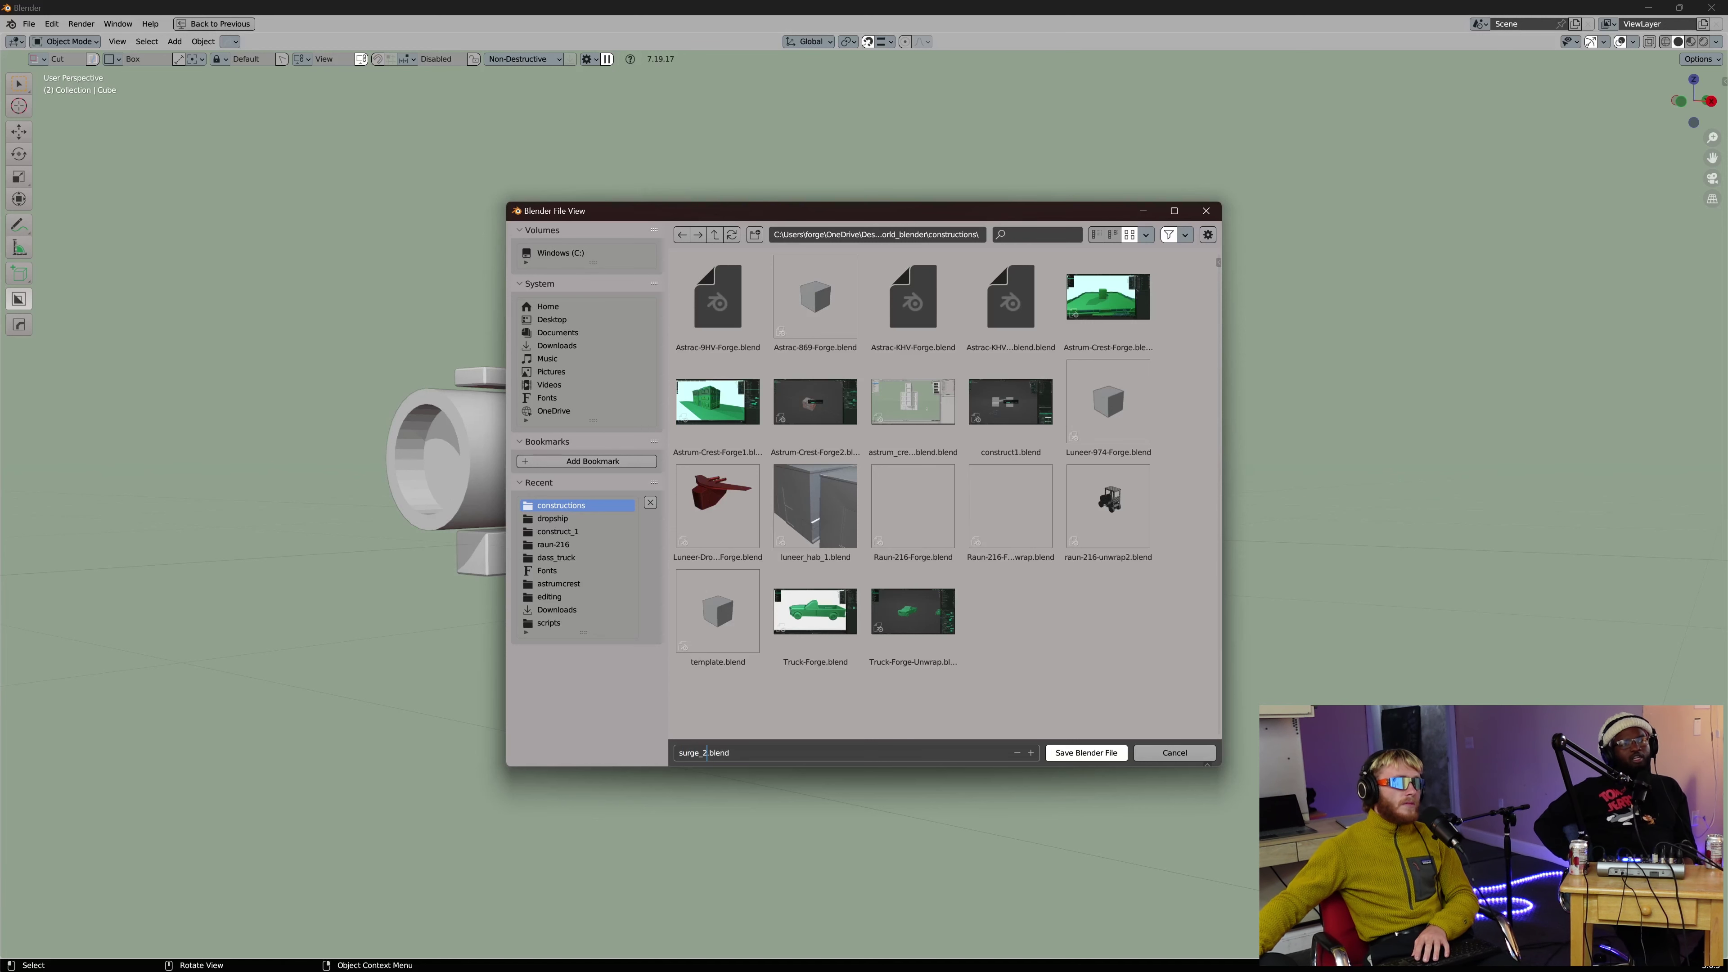
click(551, 319)
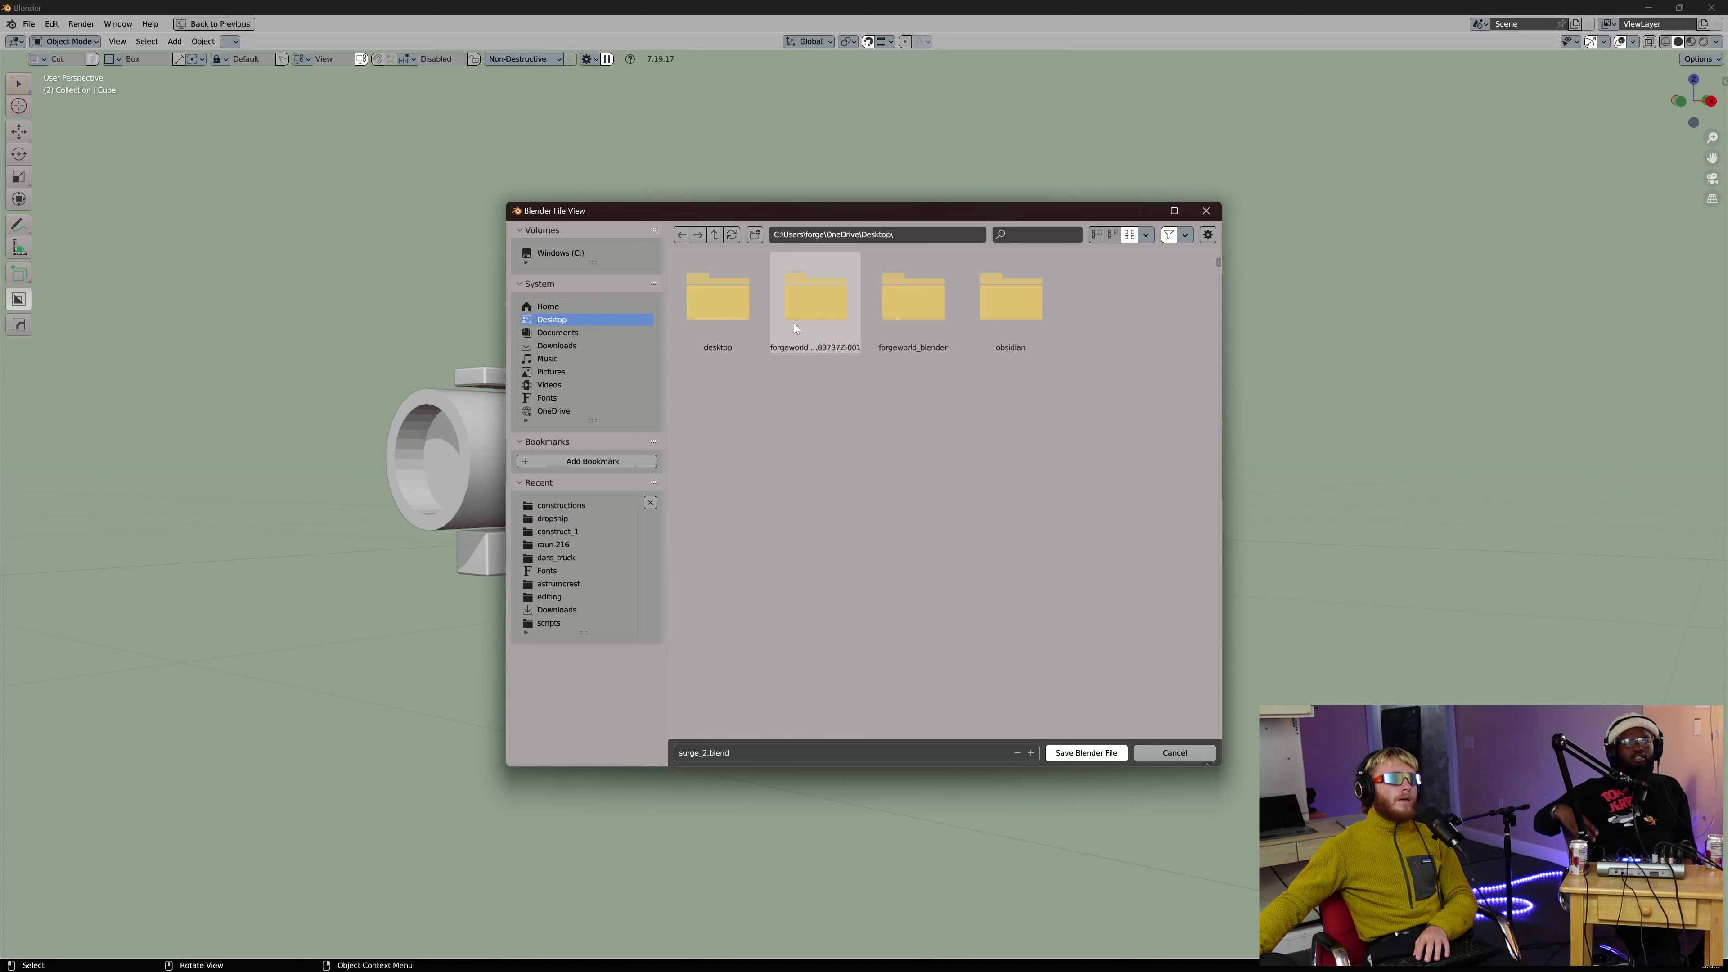
click(927, 323)
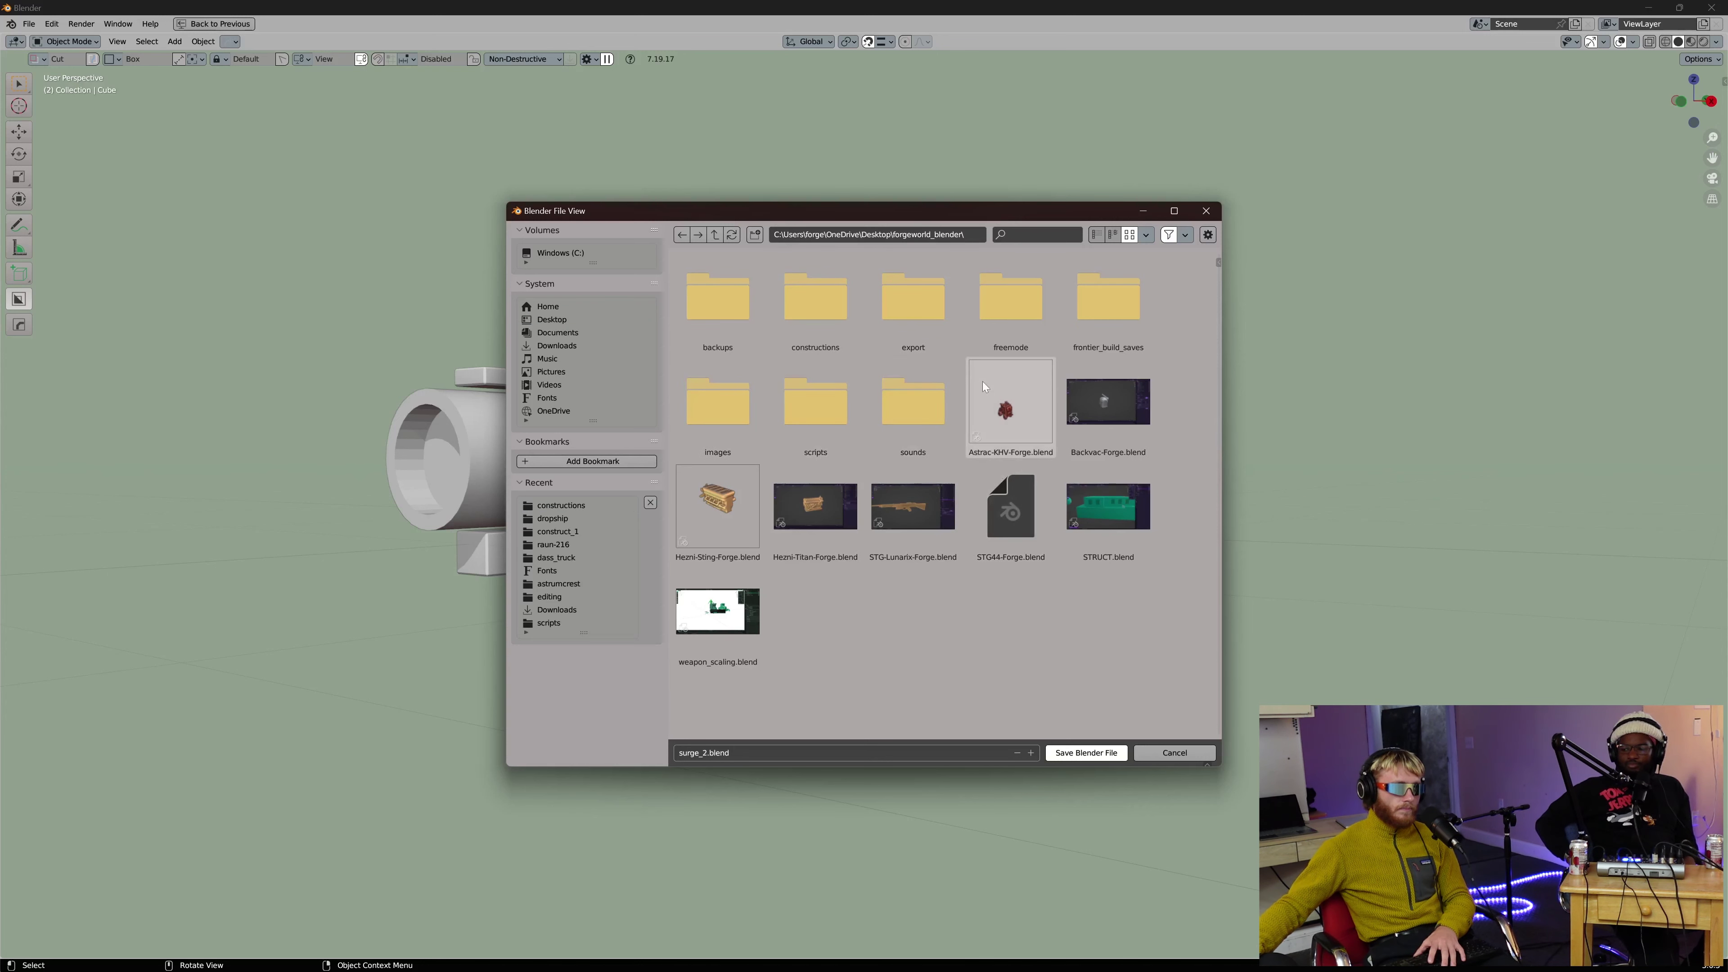
click(1086, 753)
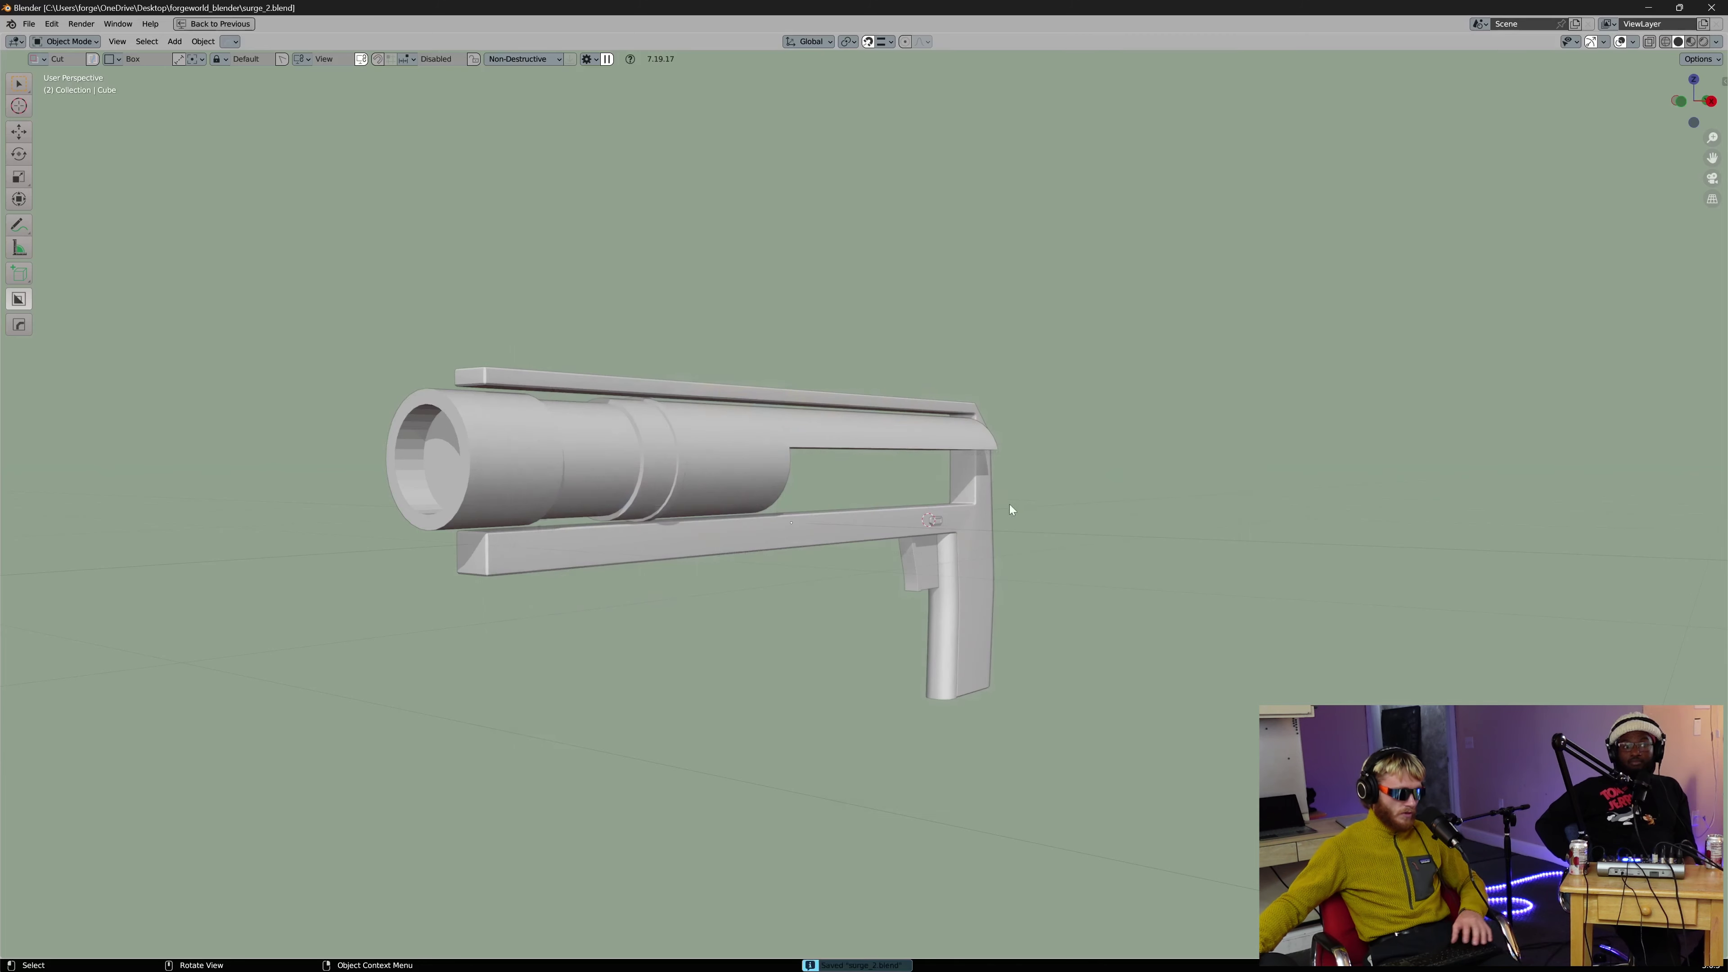
Sharpen the barrel with the Hard Ops Sharpen operation at 30° sharpness.
middle_drag(999, 480, 1002, 453)
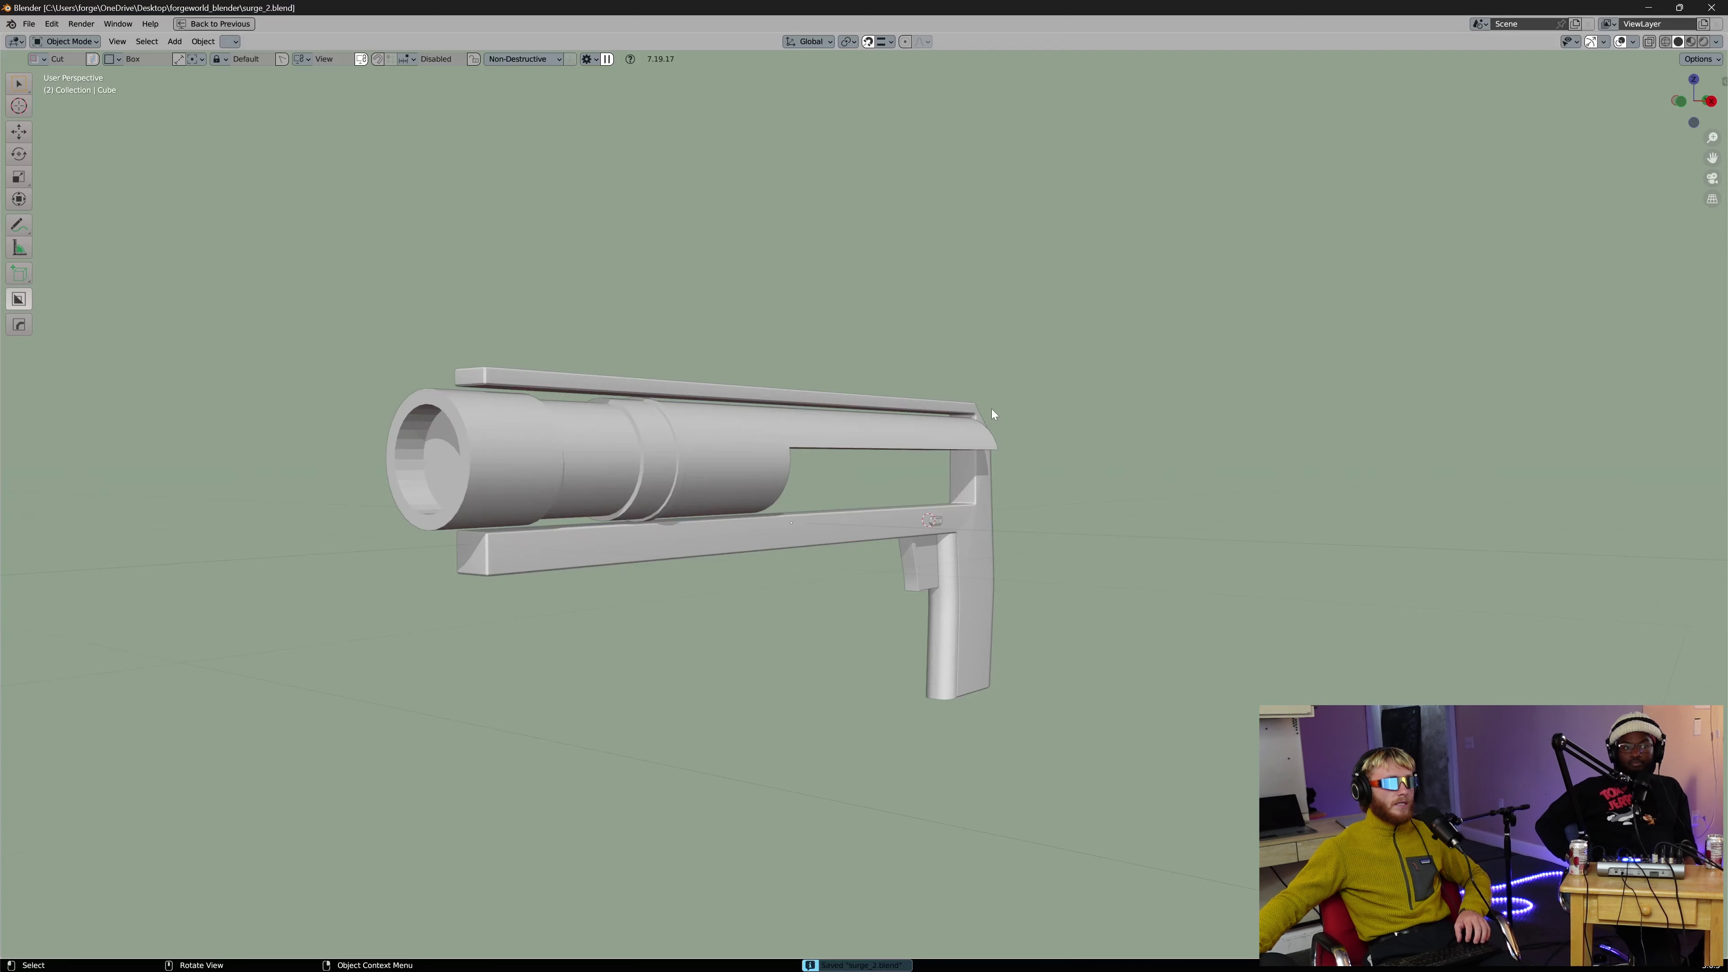
middle_drag(991, 409, 876, 402)
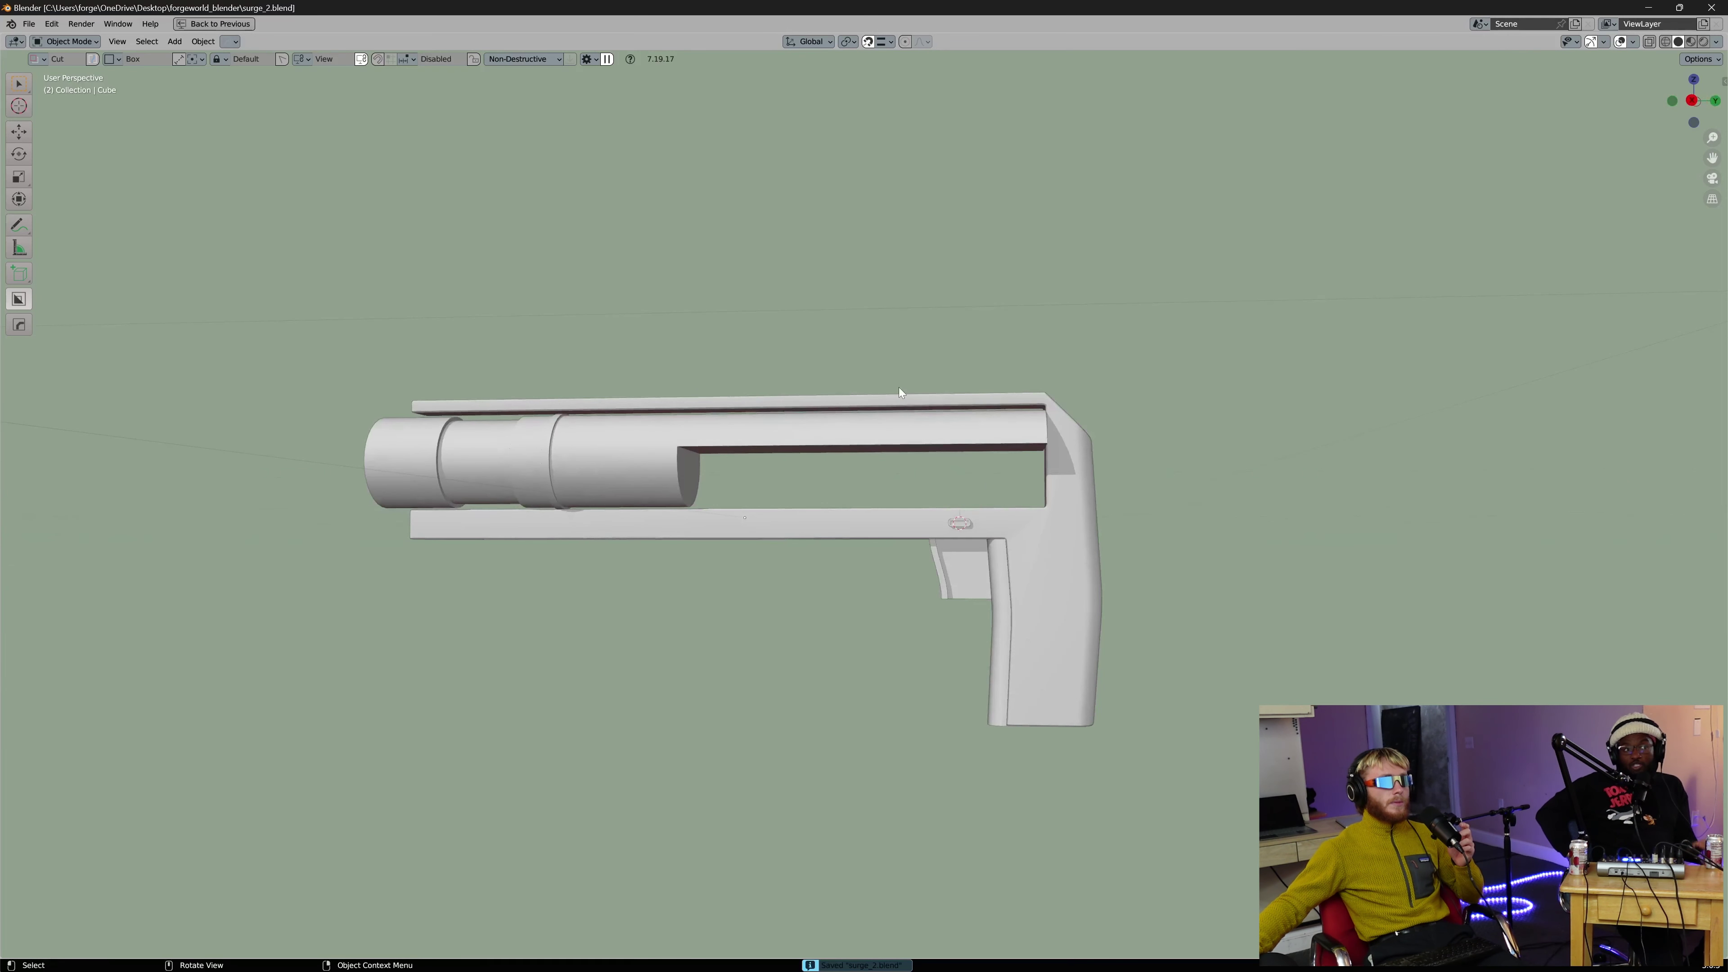
middle_drag(758, 443, 889, 443)
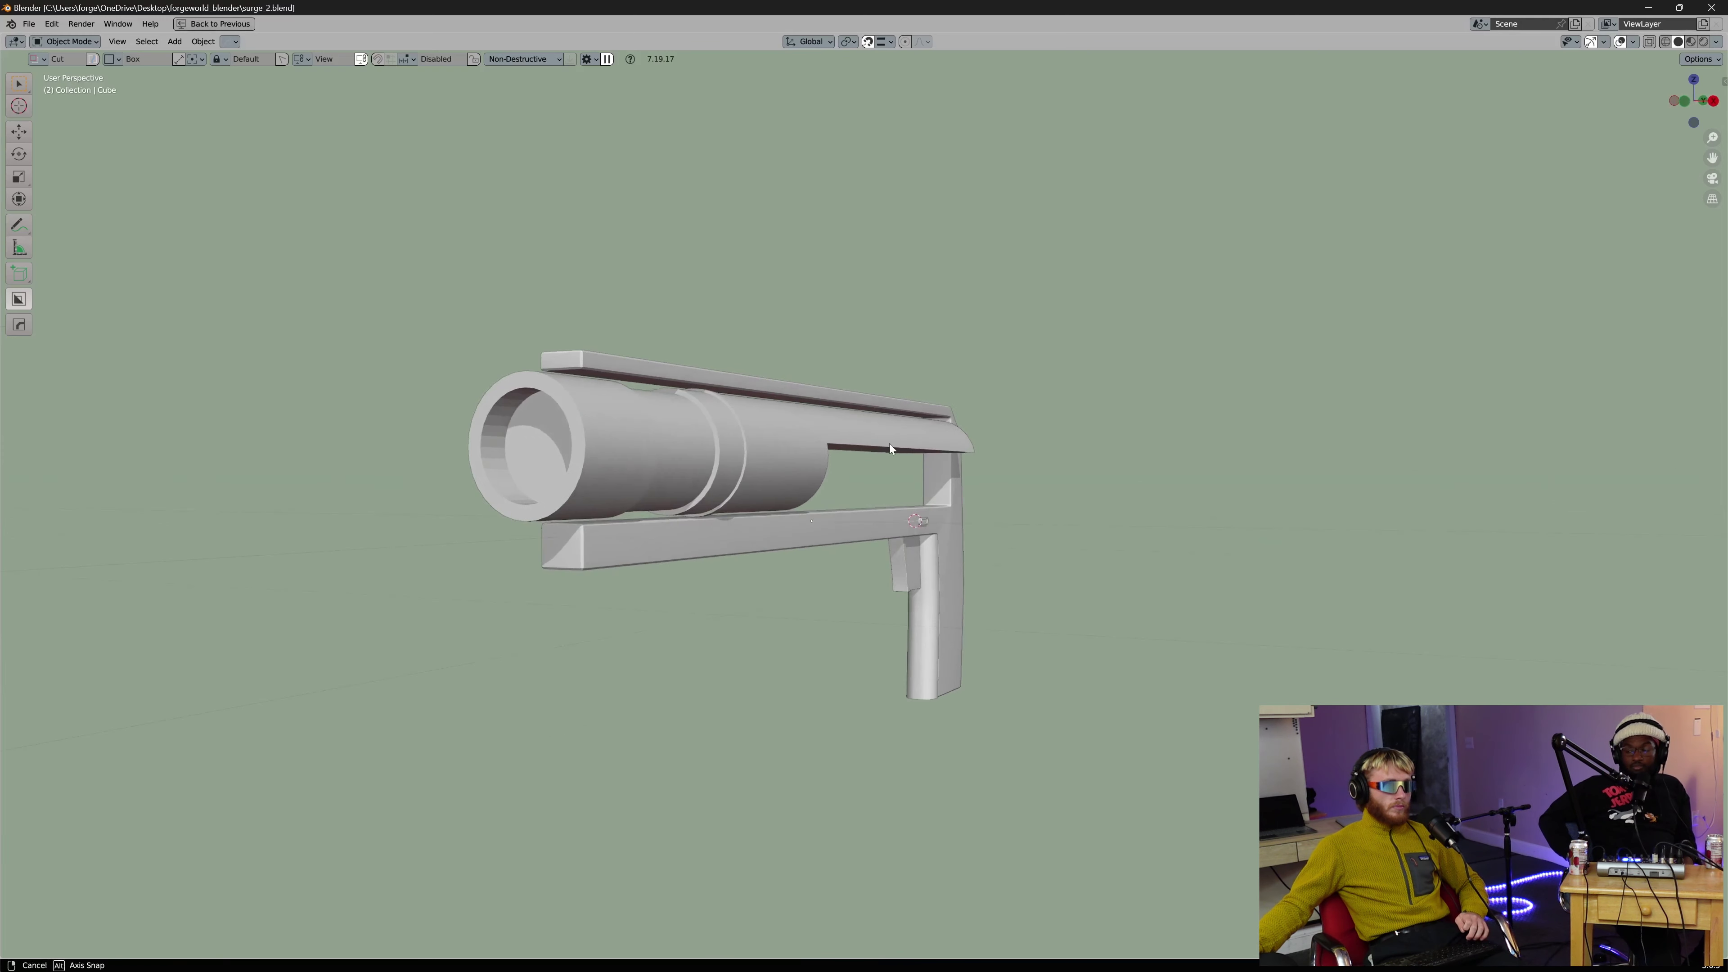
click(799, 429)
key(q)
click(740, 315)
key(KP_3)
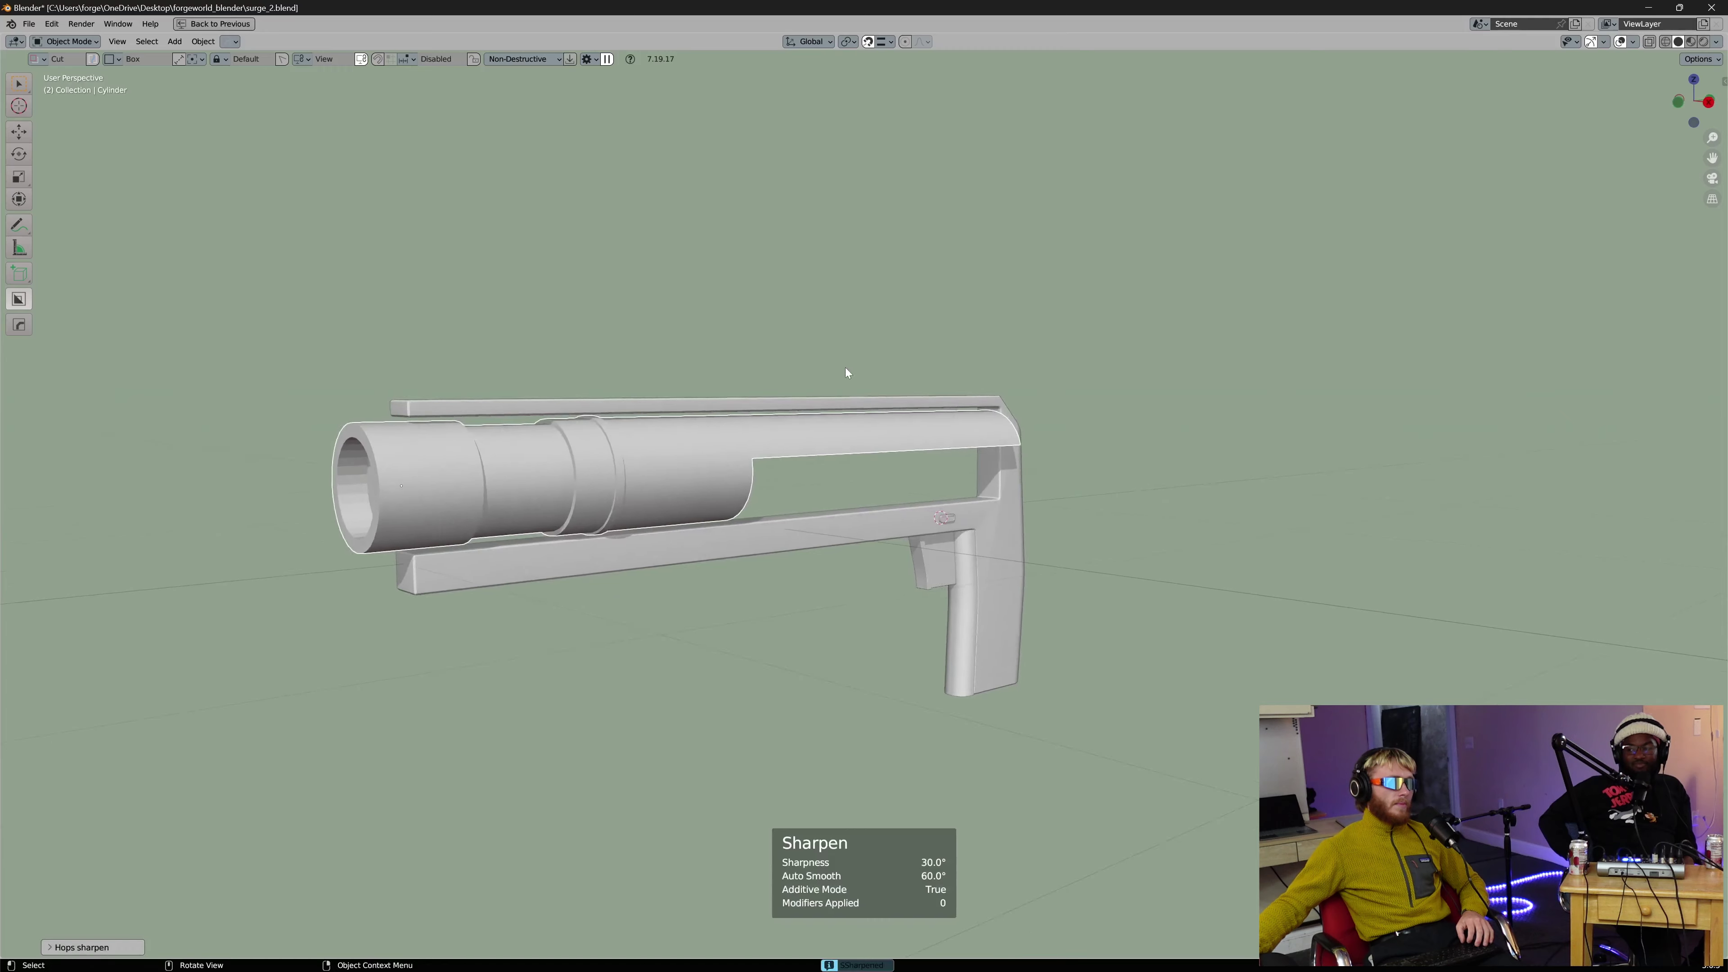
Inspect the sharpened barrel's shading and the pistol's overall silhouette from several angles.
middle_drag(763, 359, 930, 404)
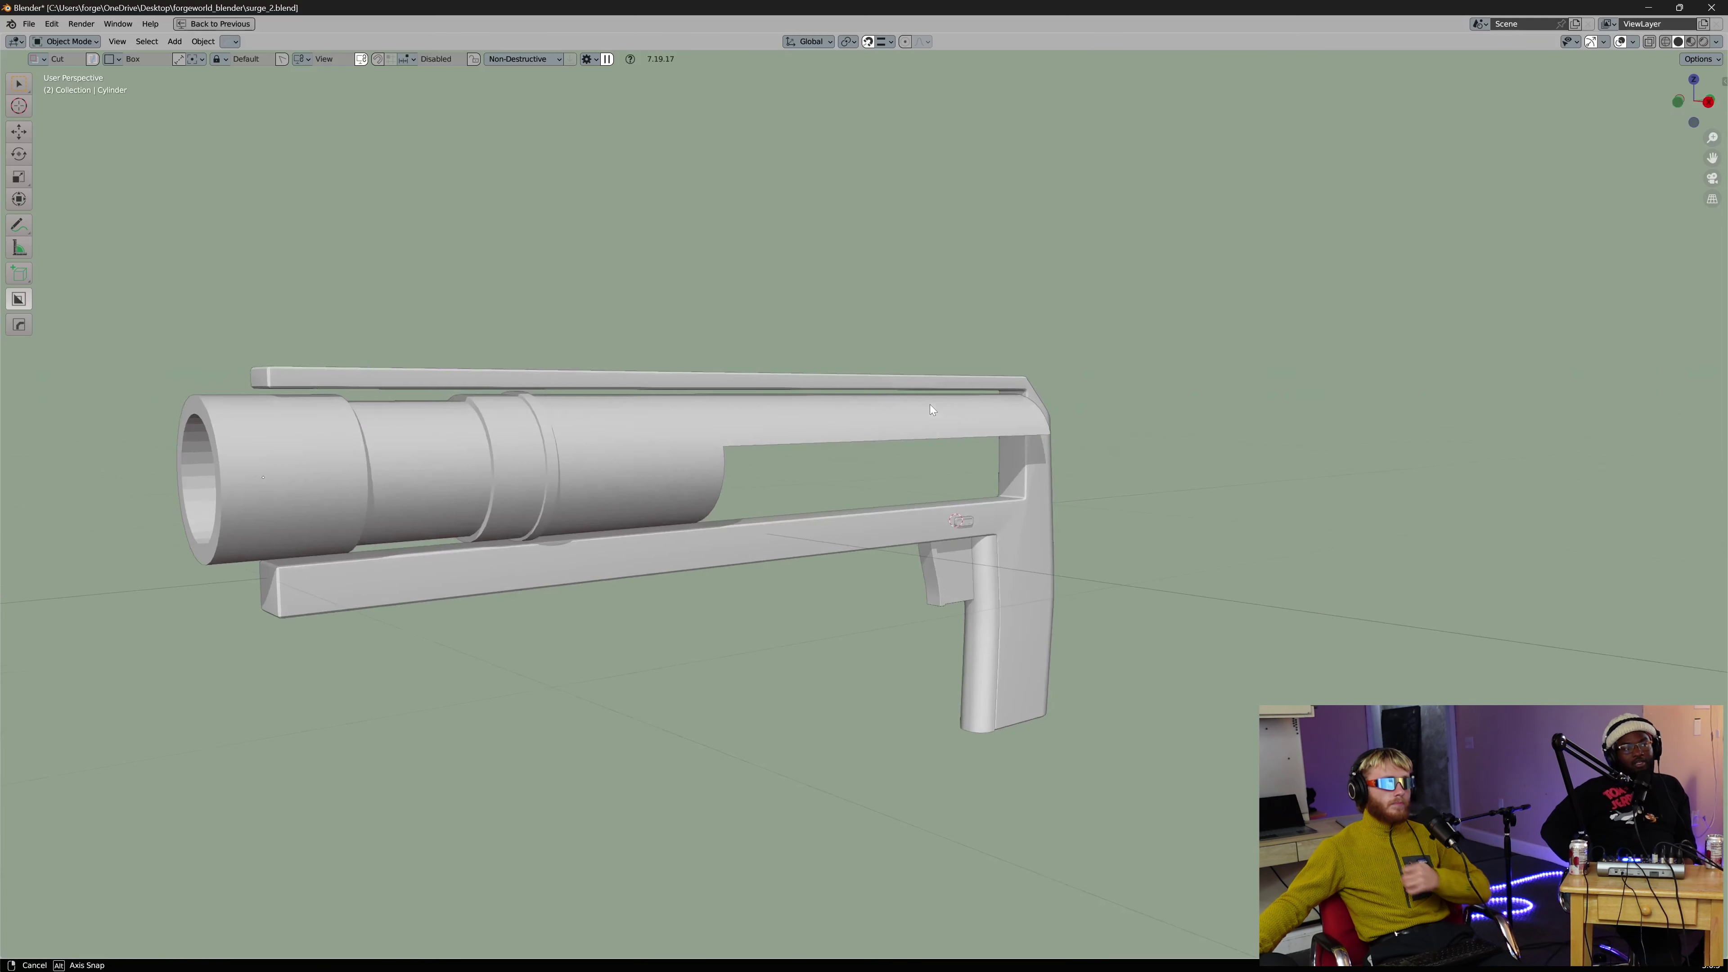
middle_drag(460, 556, 432, 555)
scroll(544, 450, down, 2)
middle_drag(550, 449, 623, 449)
middle_drag(725, 410, 841, 419)
scroll(841, 420, down, 3)
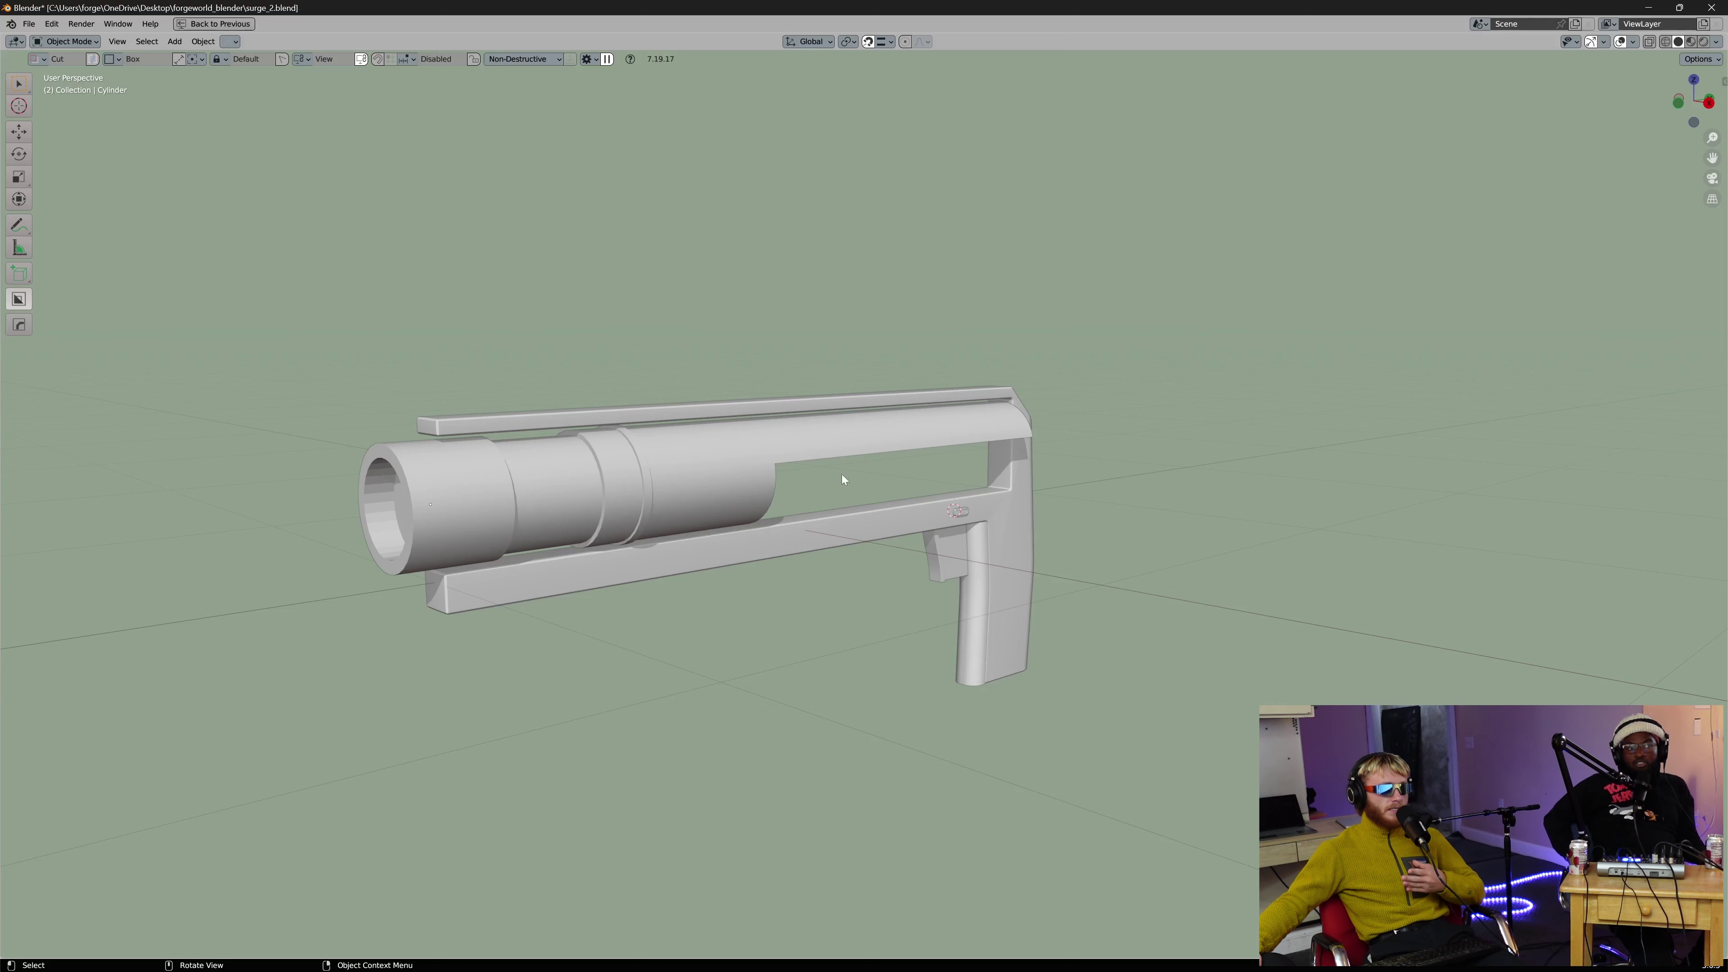
middle_drag(595, 472, 790, 474)
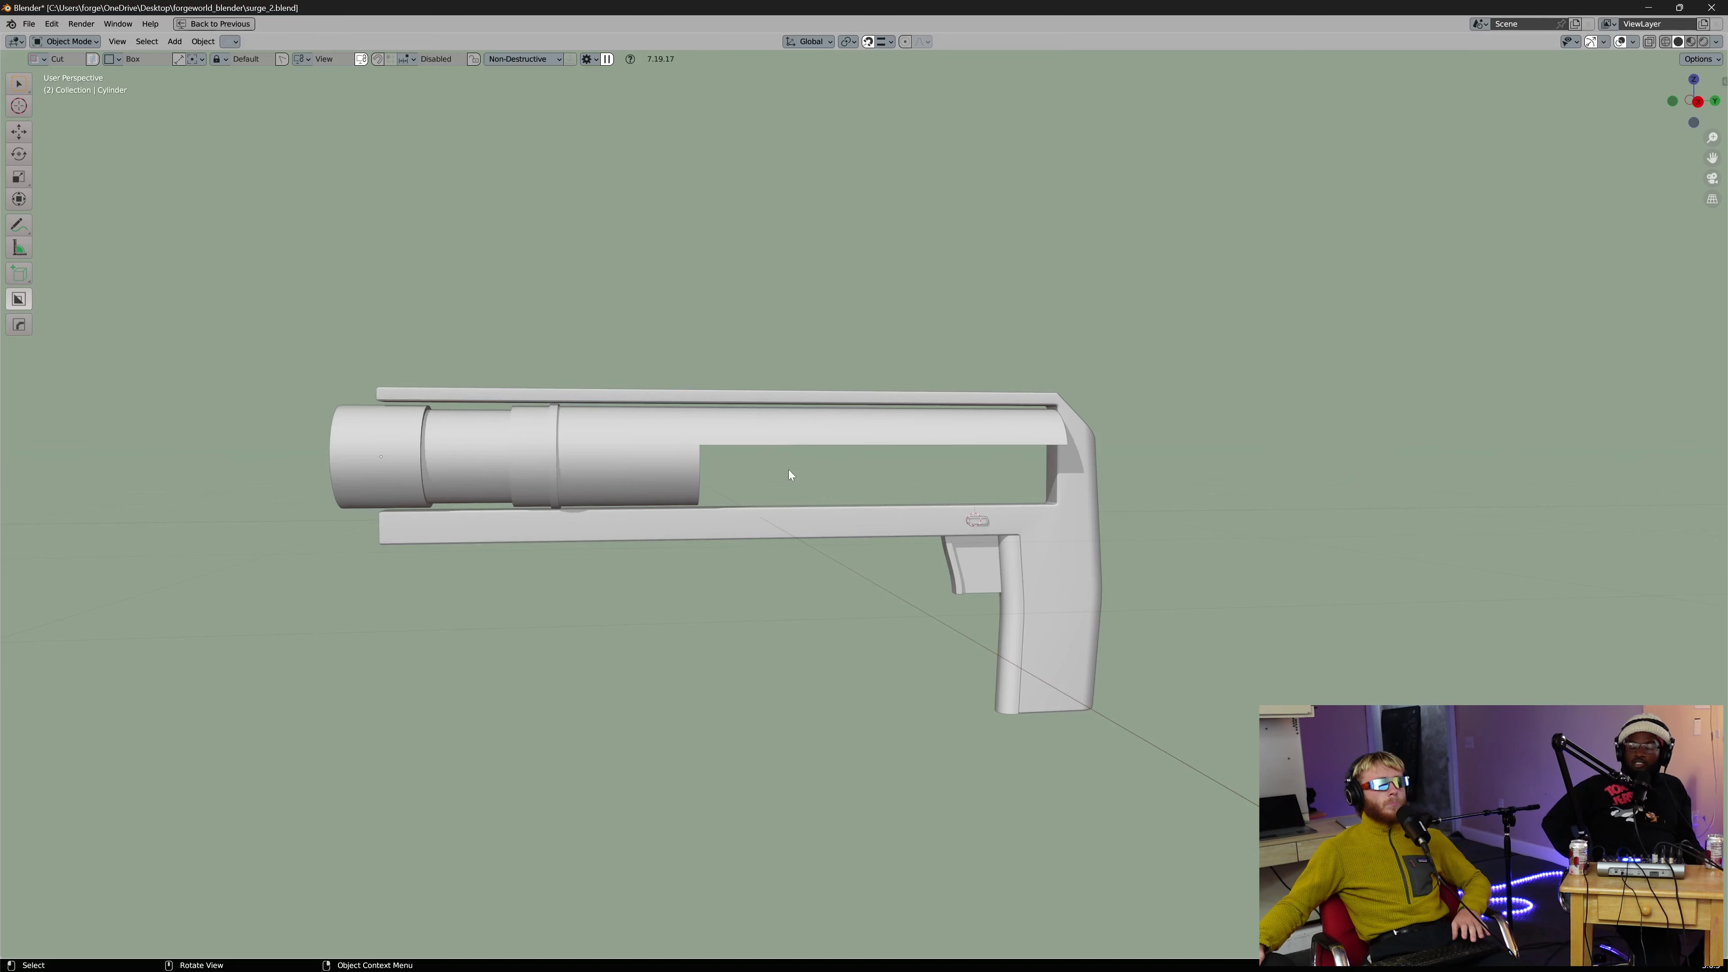
Save the sharpened pistol model to the existing surge_2.blend file.
middle_drag(812, 350, 748, 404)
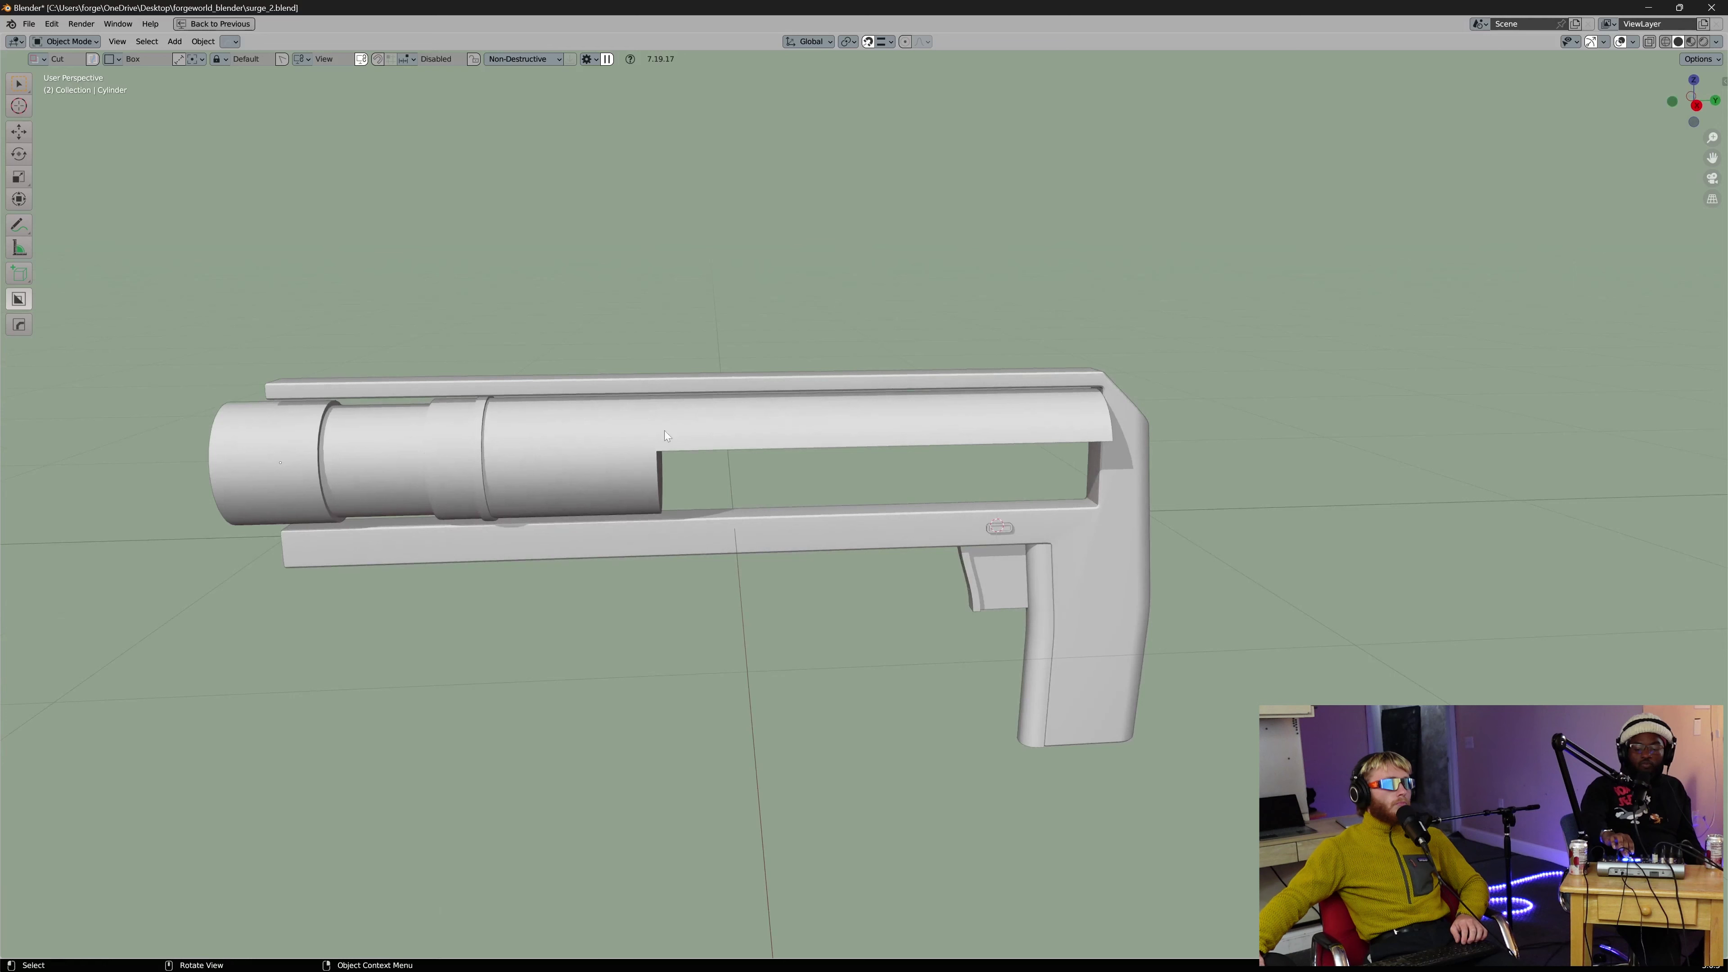
click(29, 24)
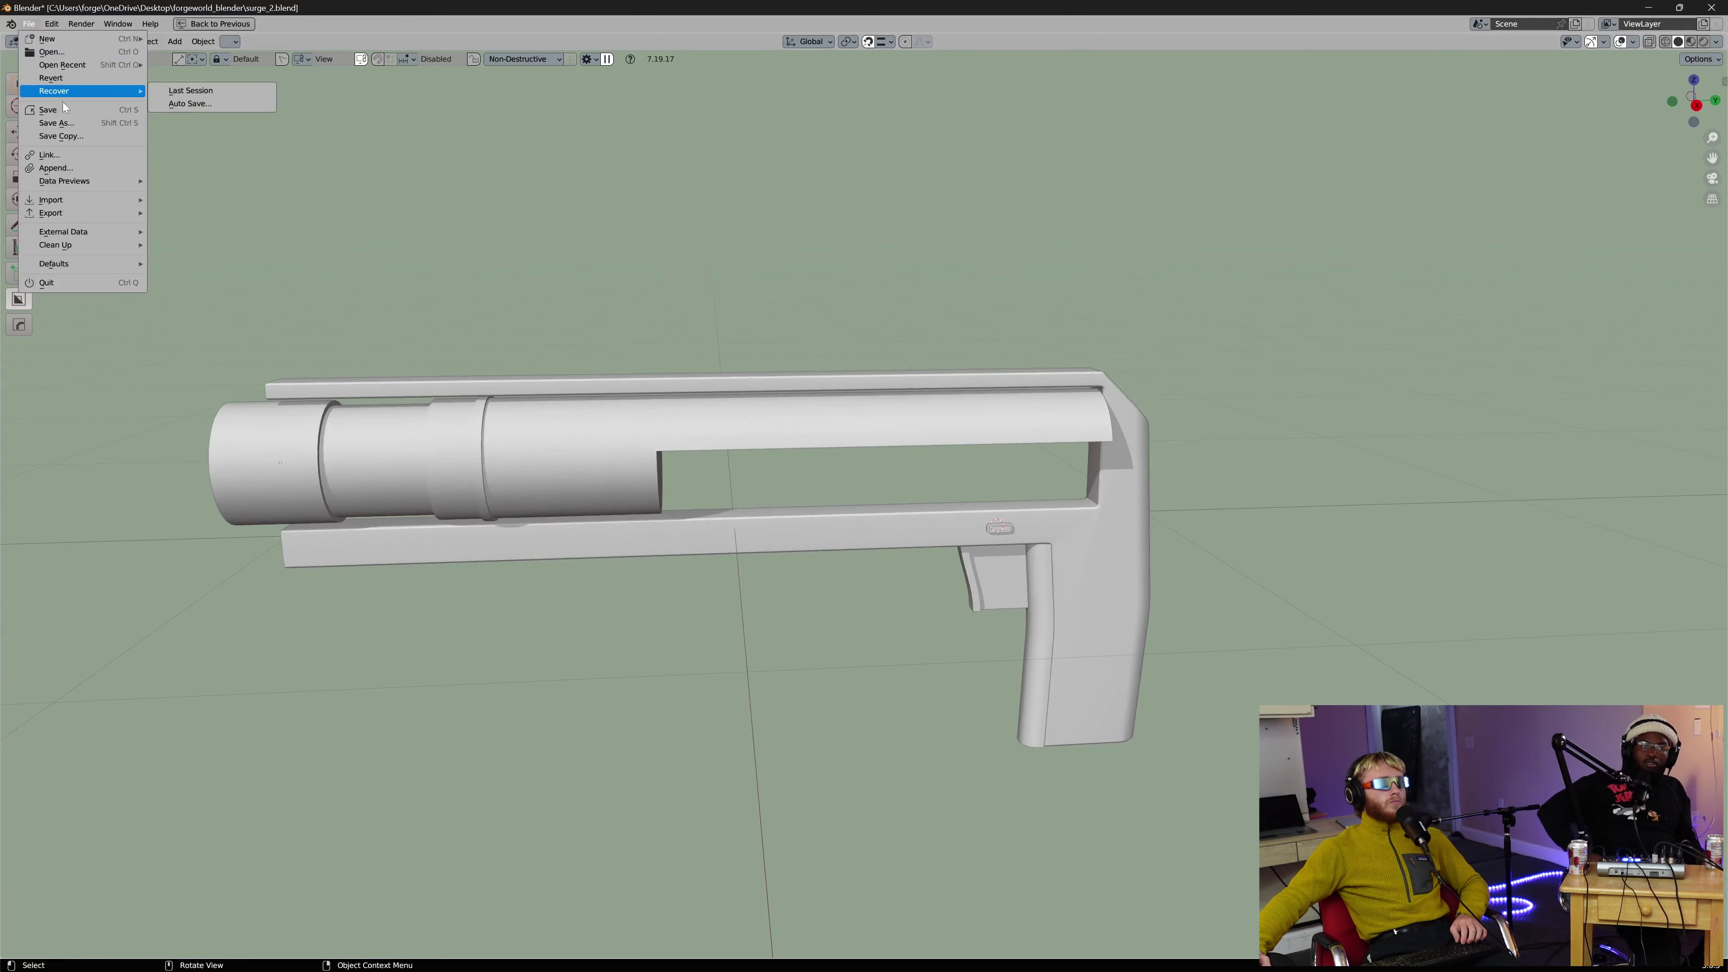
click(48, 109)
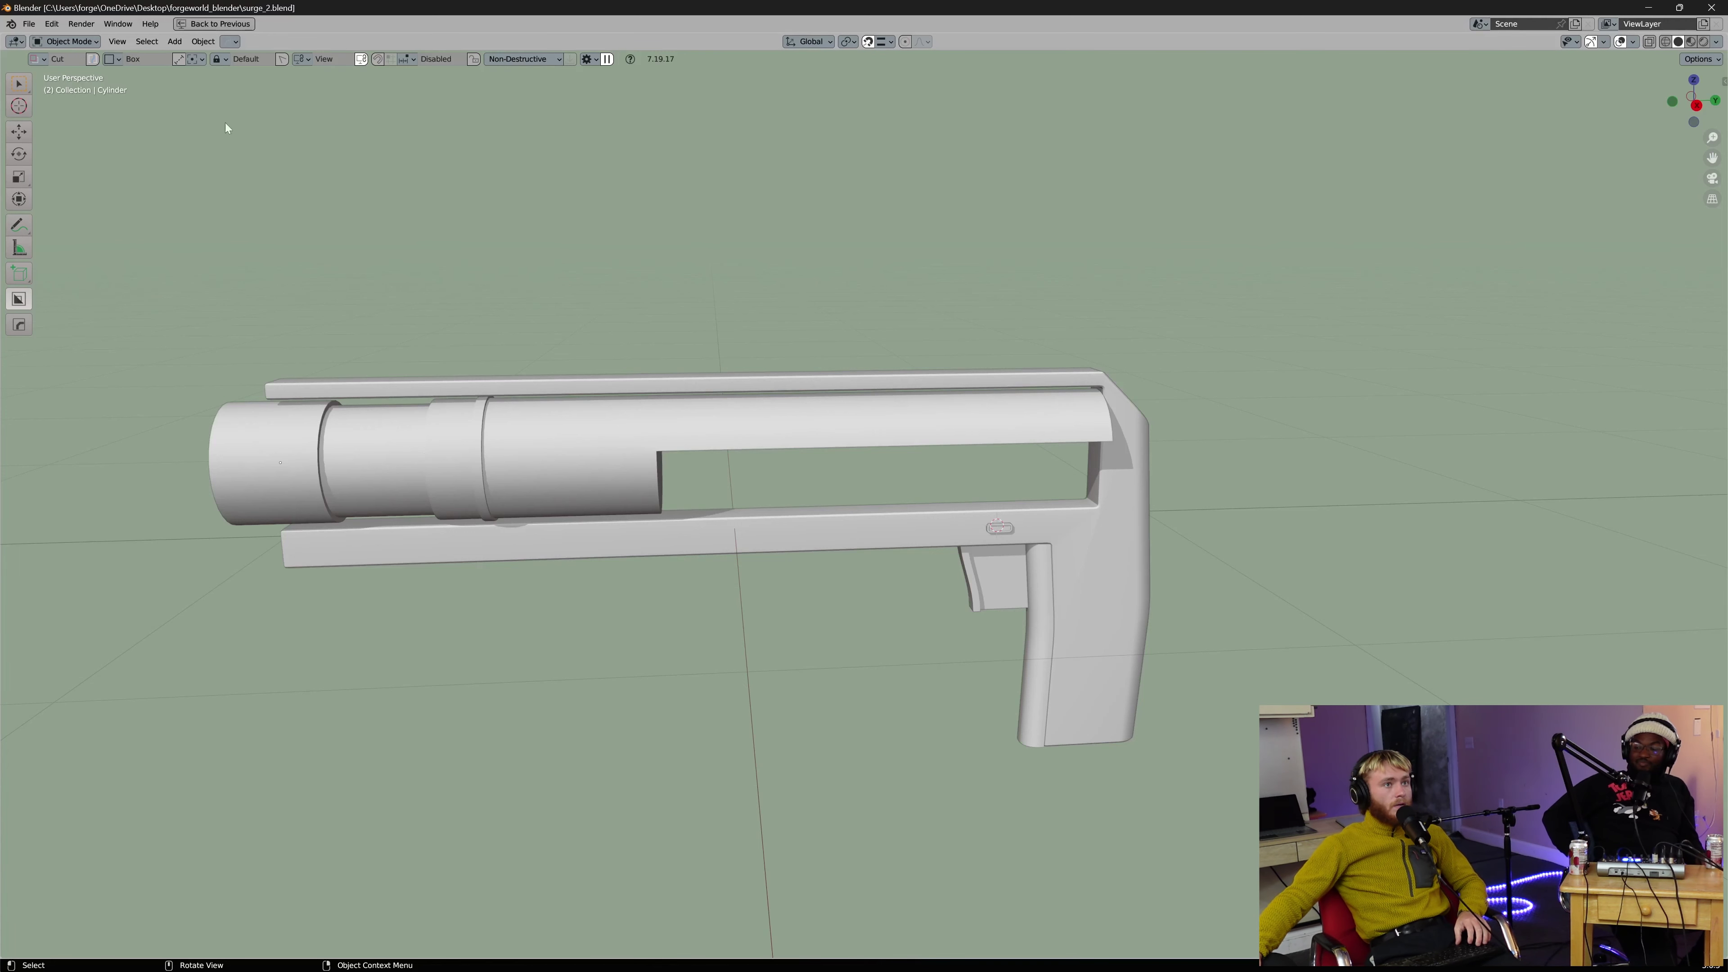
Review the saved pistol from the side and at an angle, and close Blender.
middle_drag(320, 155, 458, 300)
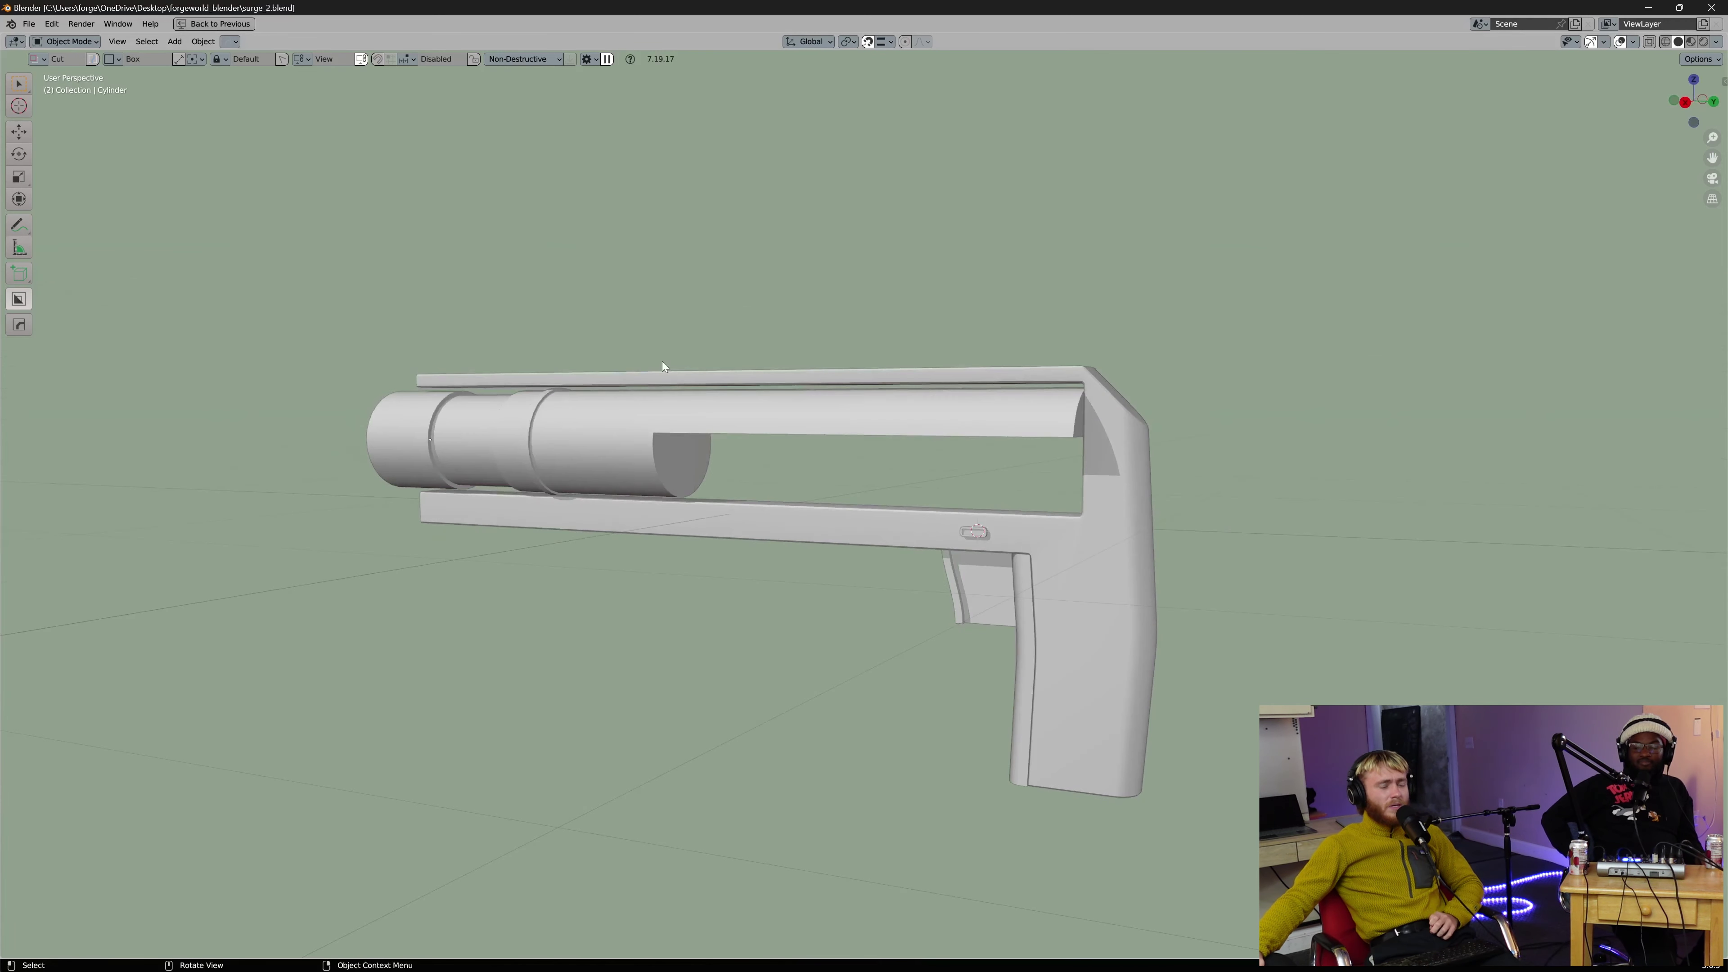
middle_drag(749, 356, 849, 369)
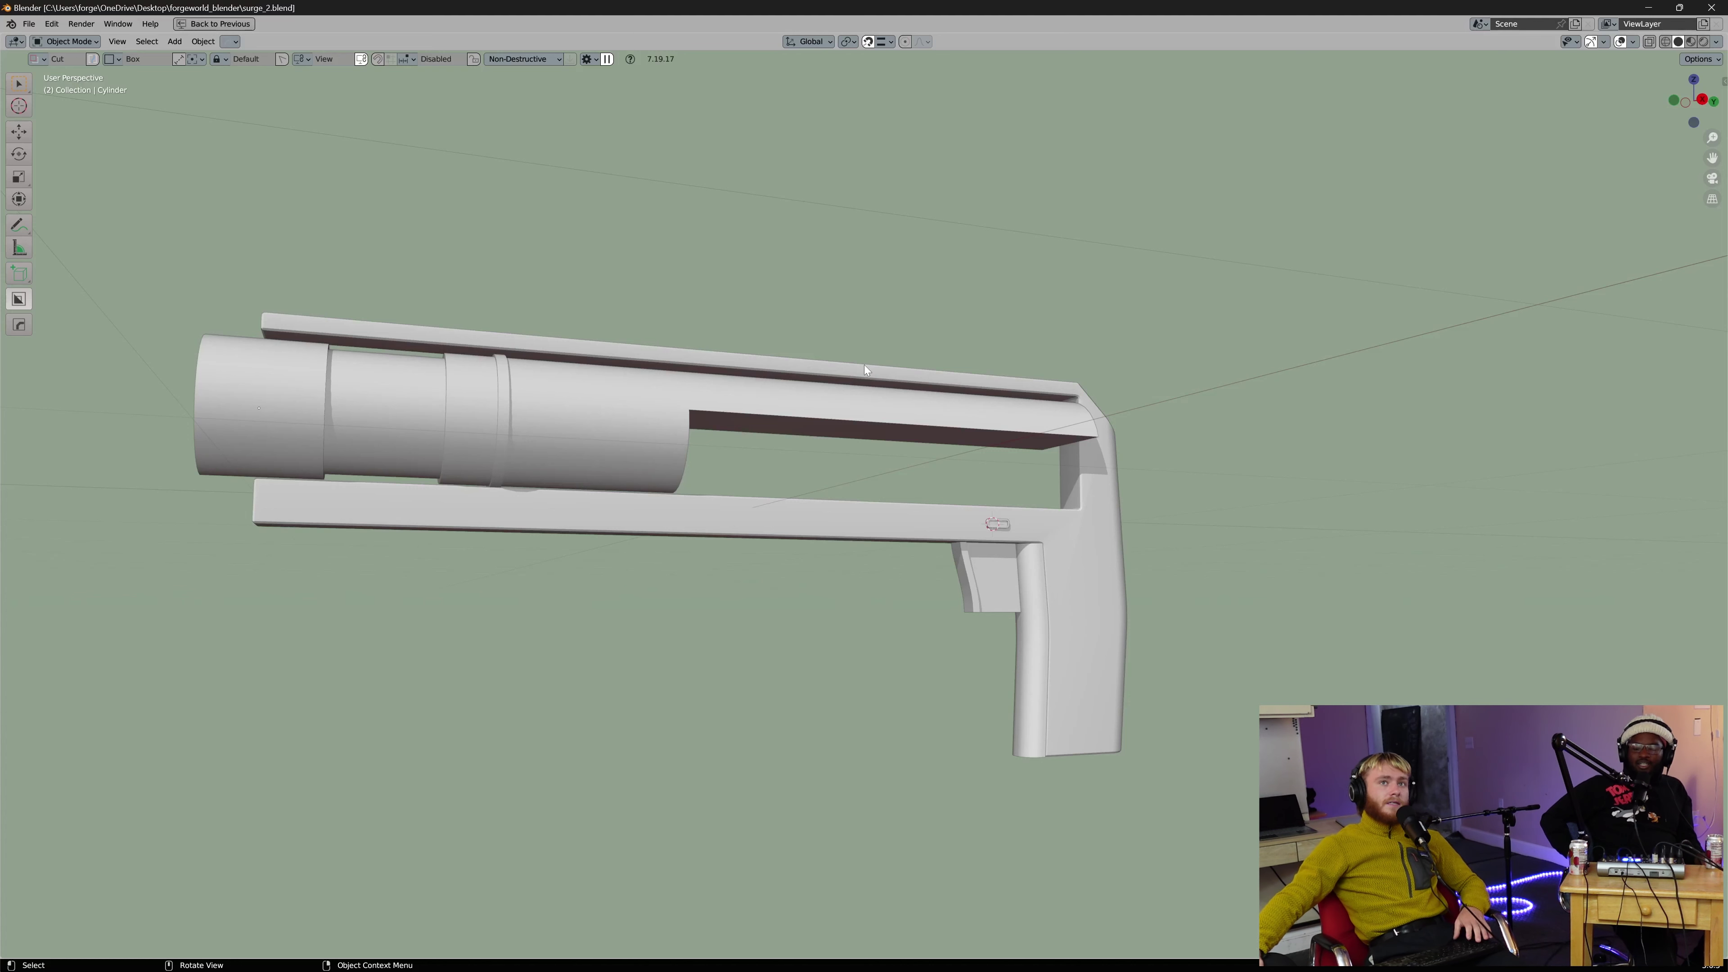
click(1716, 6)
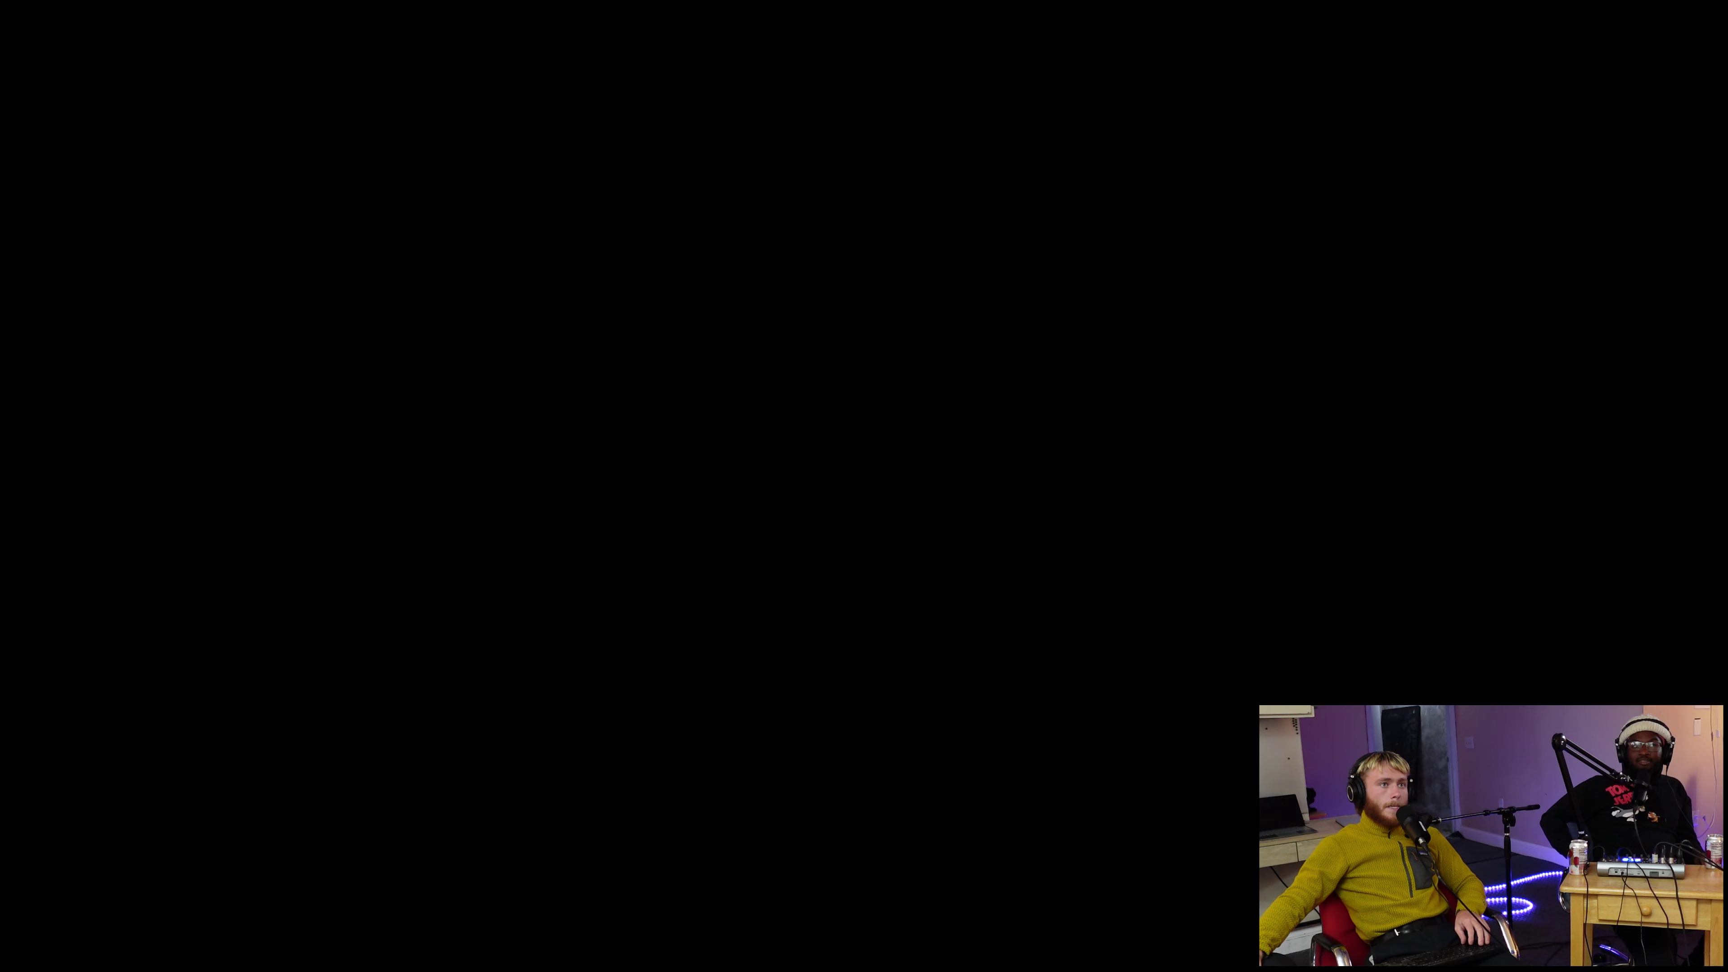